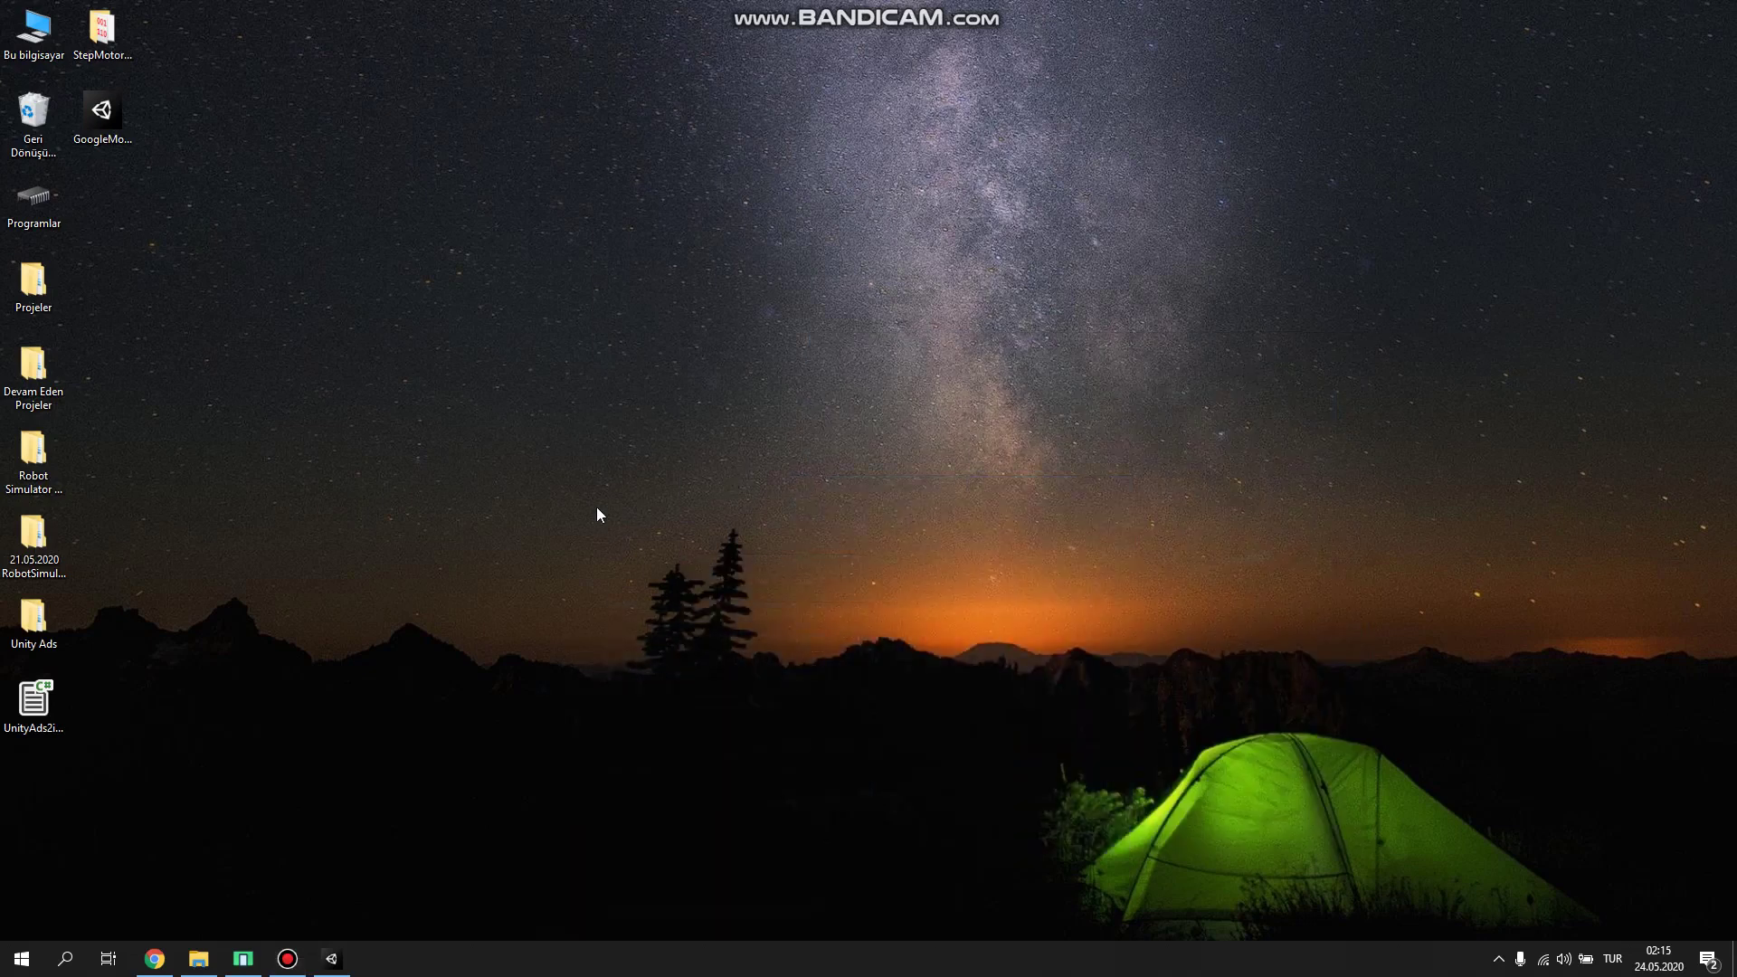
# Step: Bring the Unity editor back and check the project's Build Settings
pyautogui.click(331, 958)
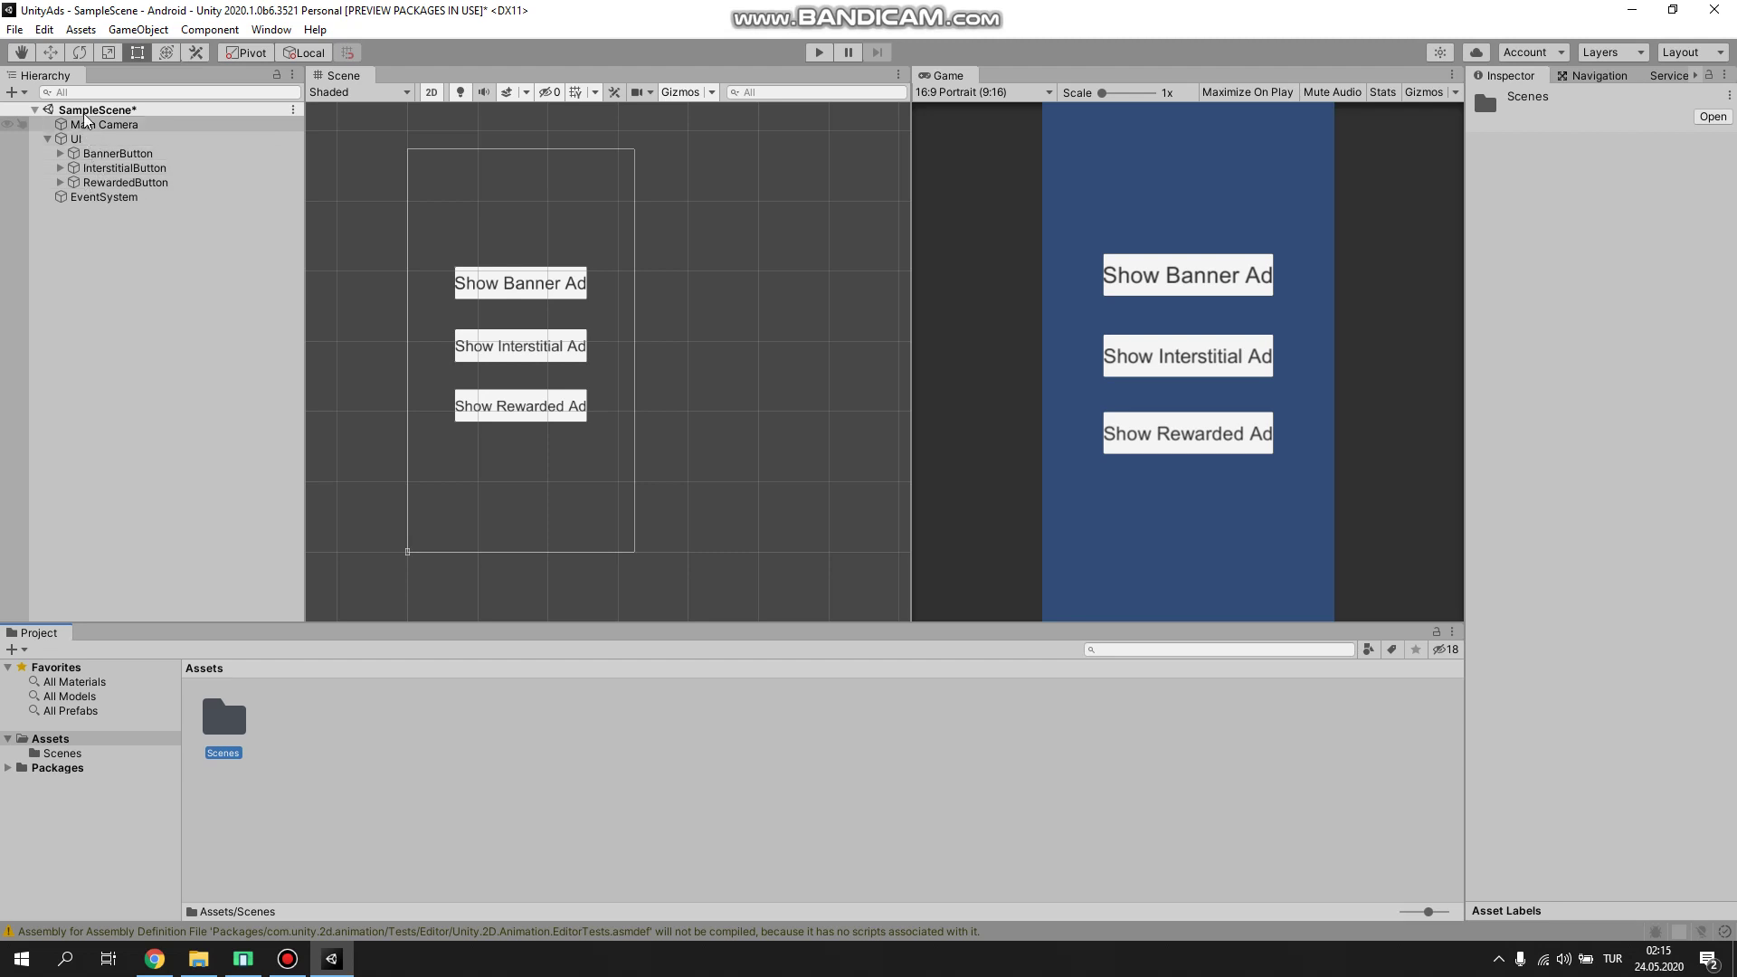
pyautogui.click(16, 32)
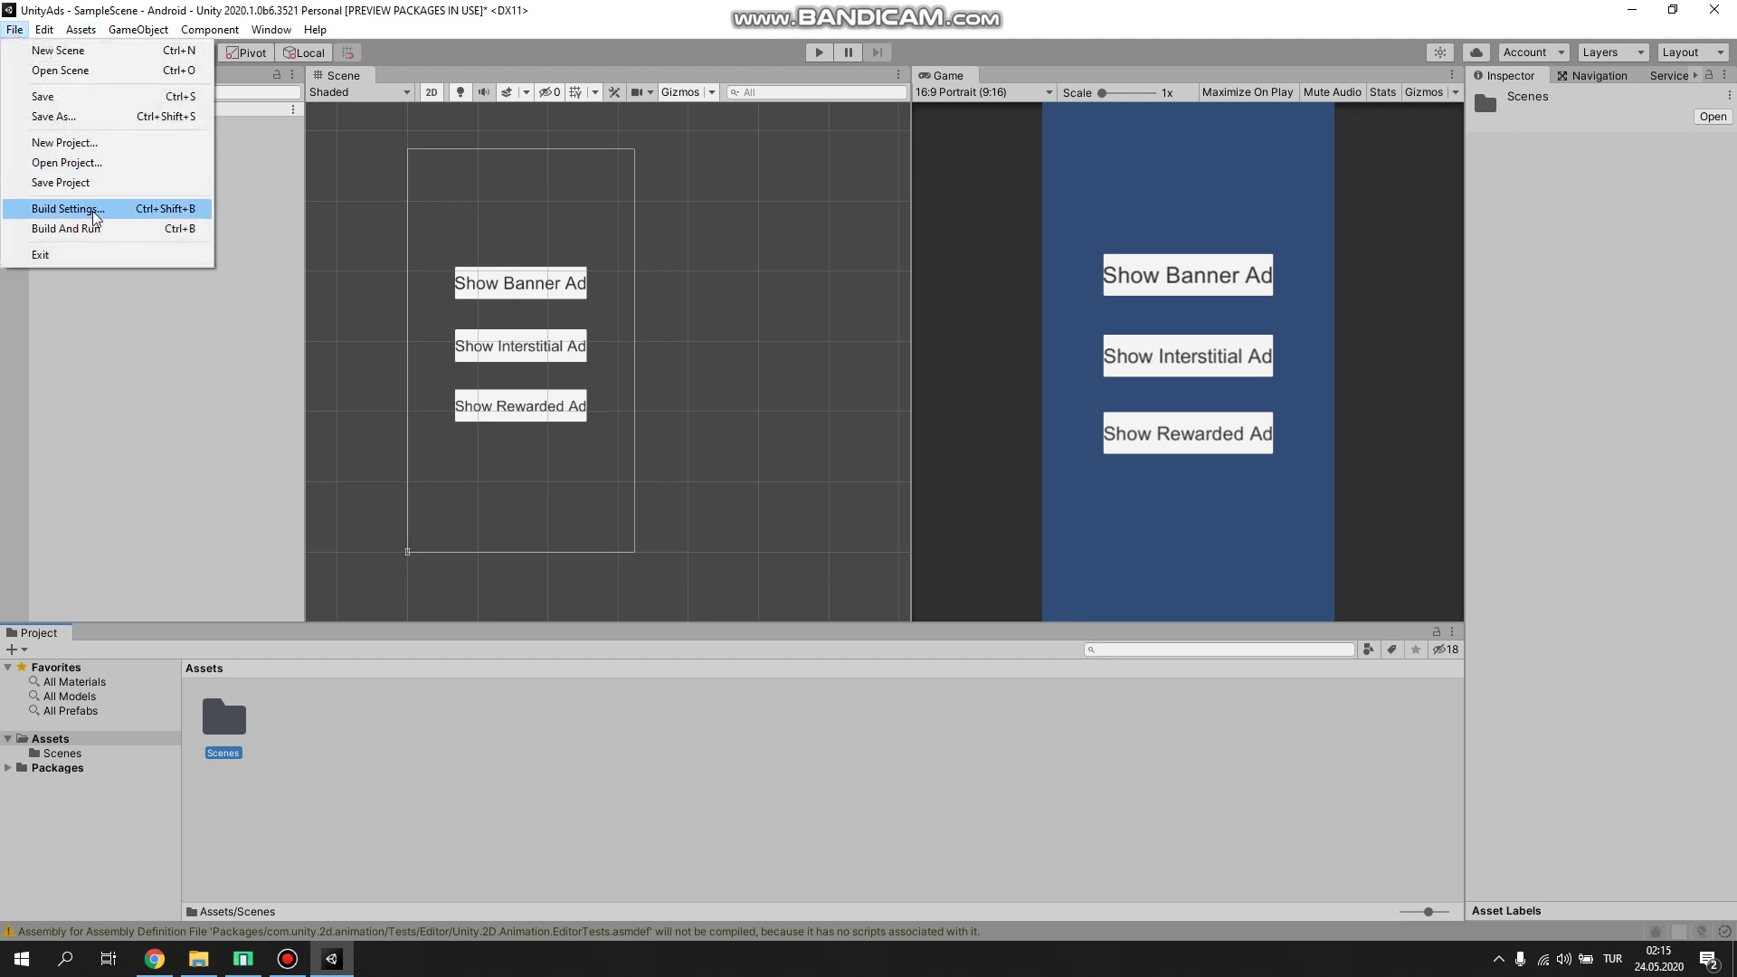
pyautogui.click(72, 213)
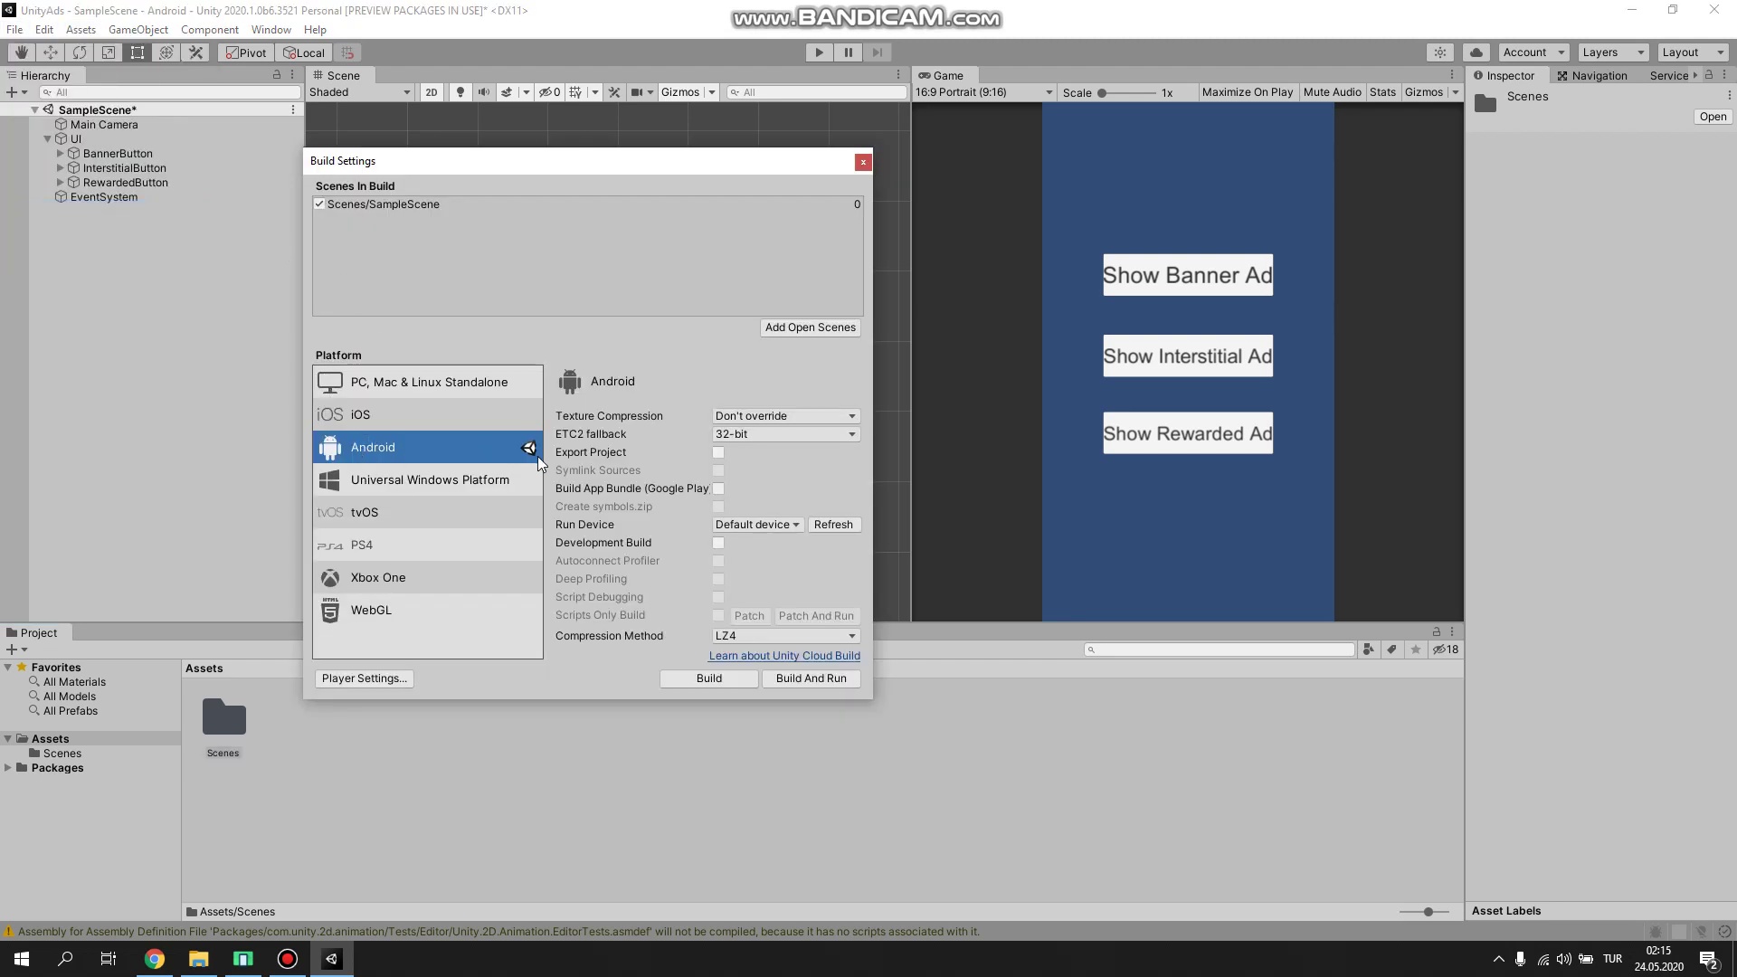
pyautogui.click(863, 163)
# Step: Inspect the canvas's BannerButton and RewardedButton, then bring up the Ads service settings
pyautogui.click(88, 140)
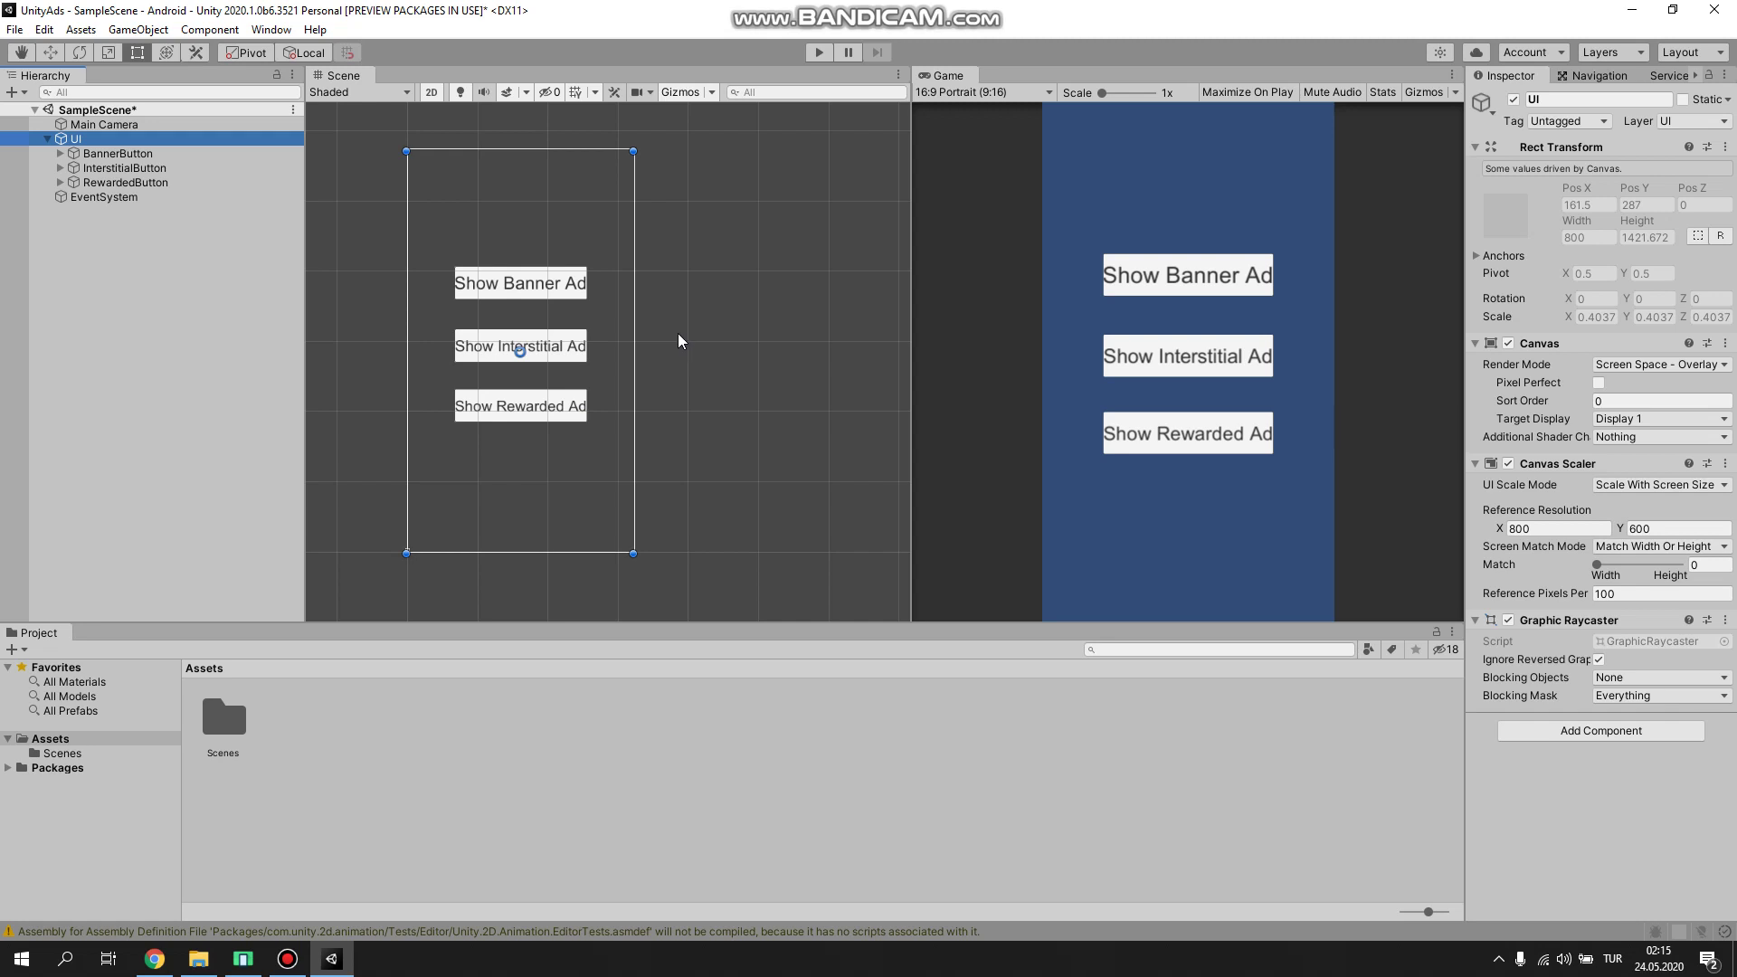
pyautogui.click(154, 168)
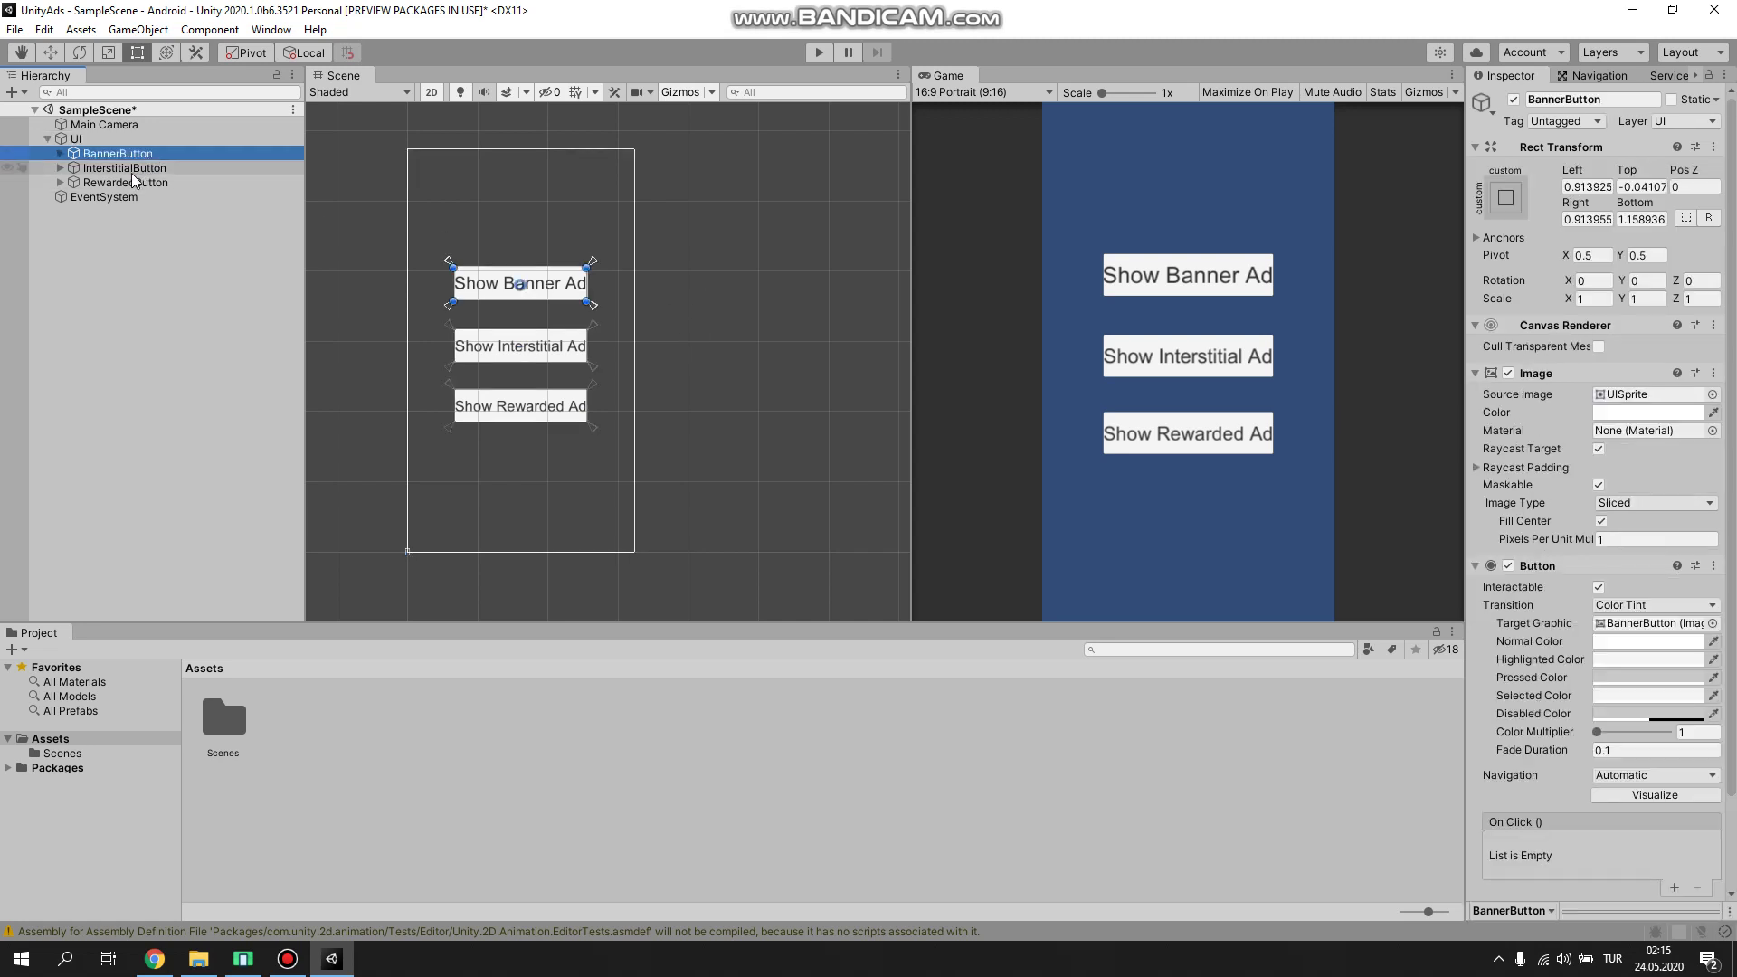
pyautogui.click(163, 184)
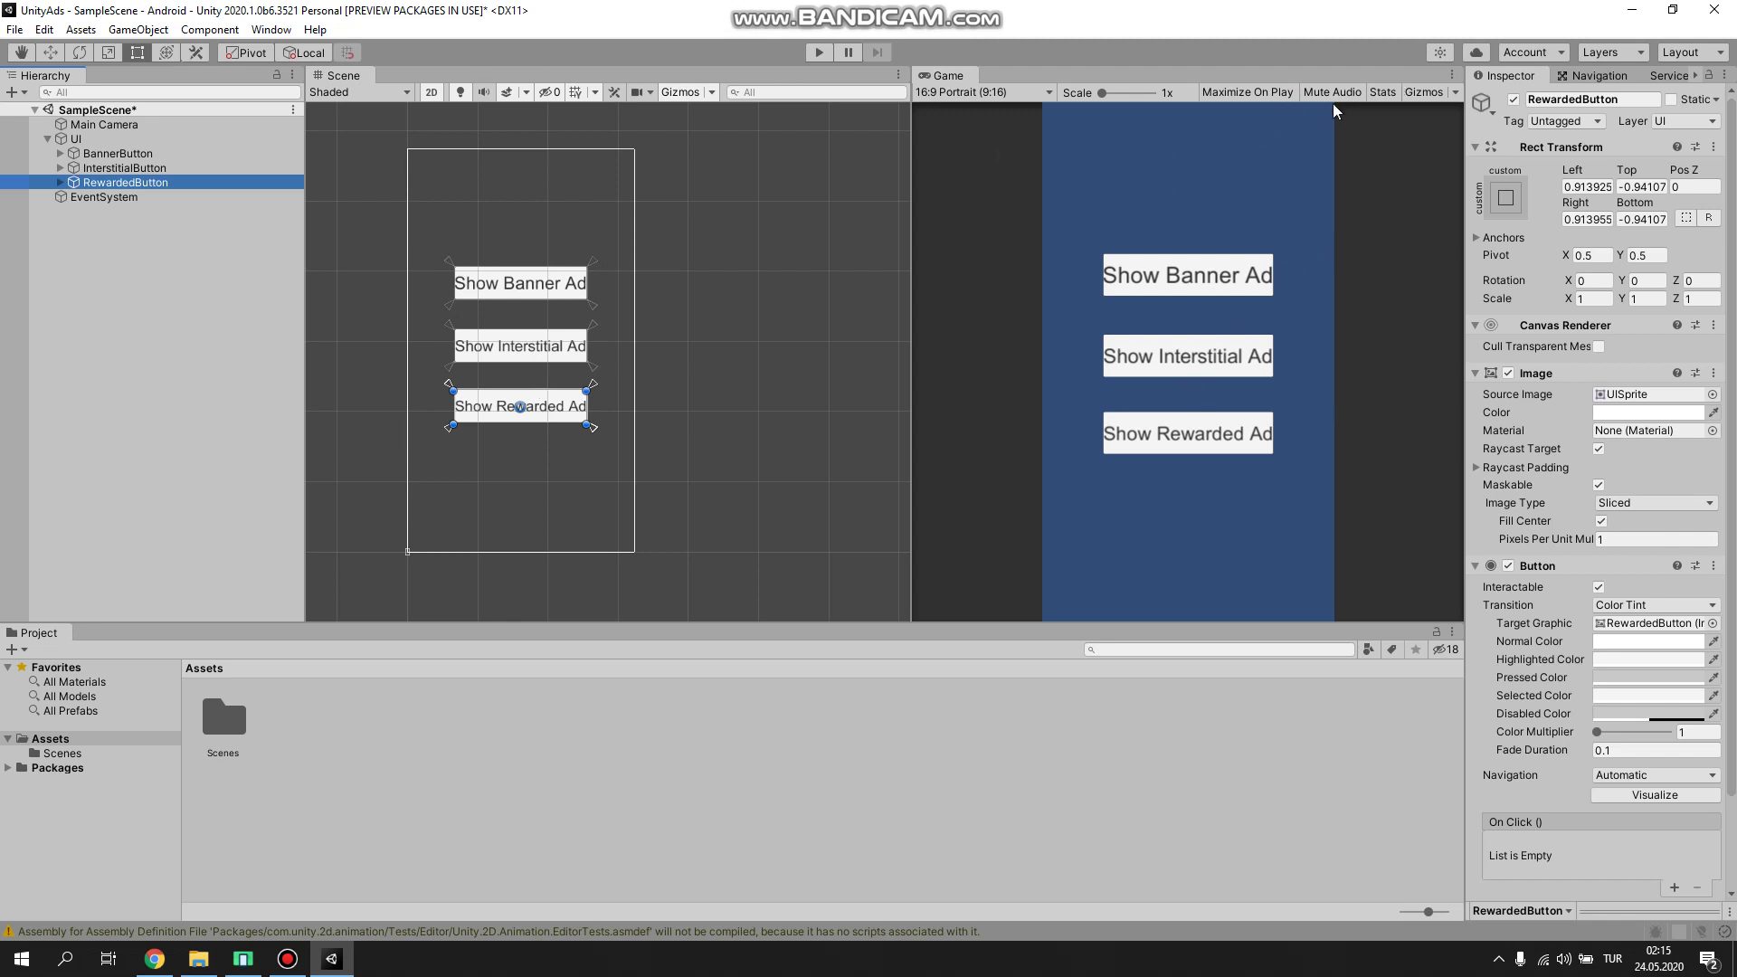
pyautogui.click(1668, 75)
pyautogui.click(1582, 166)
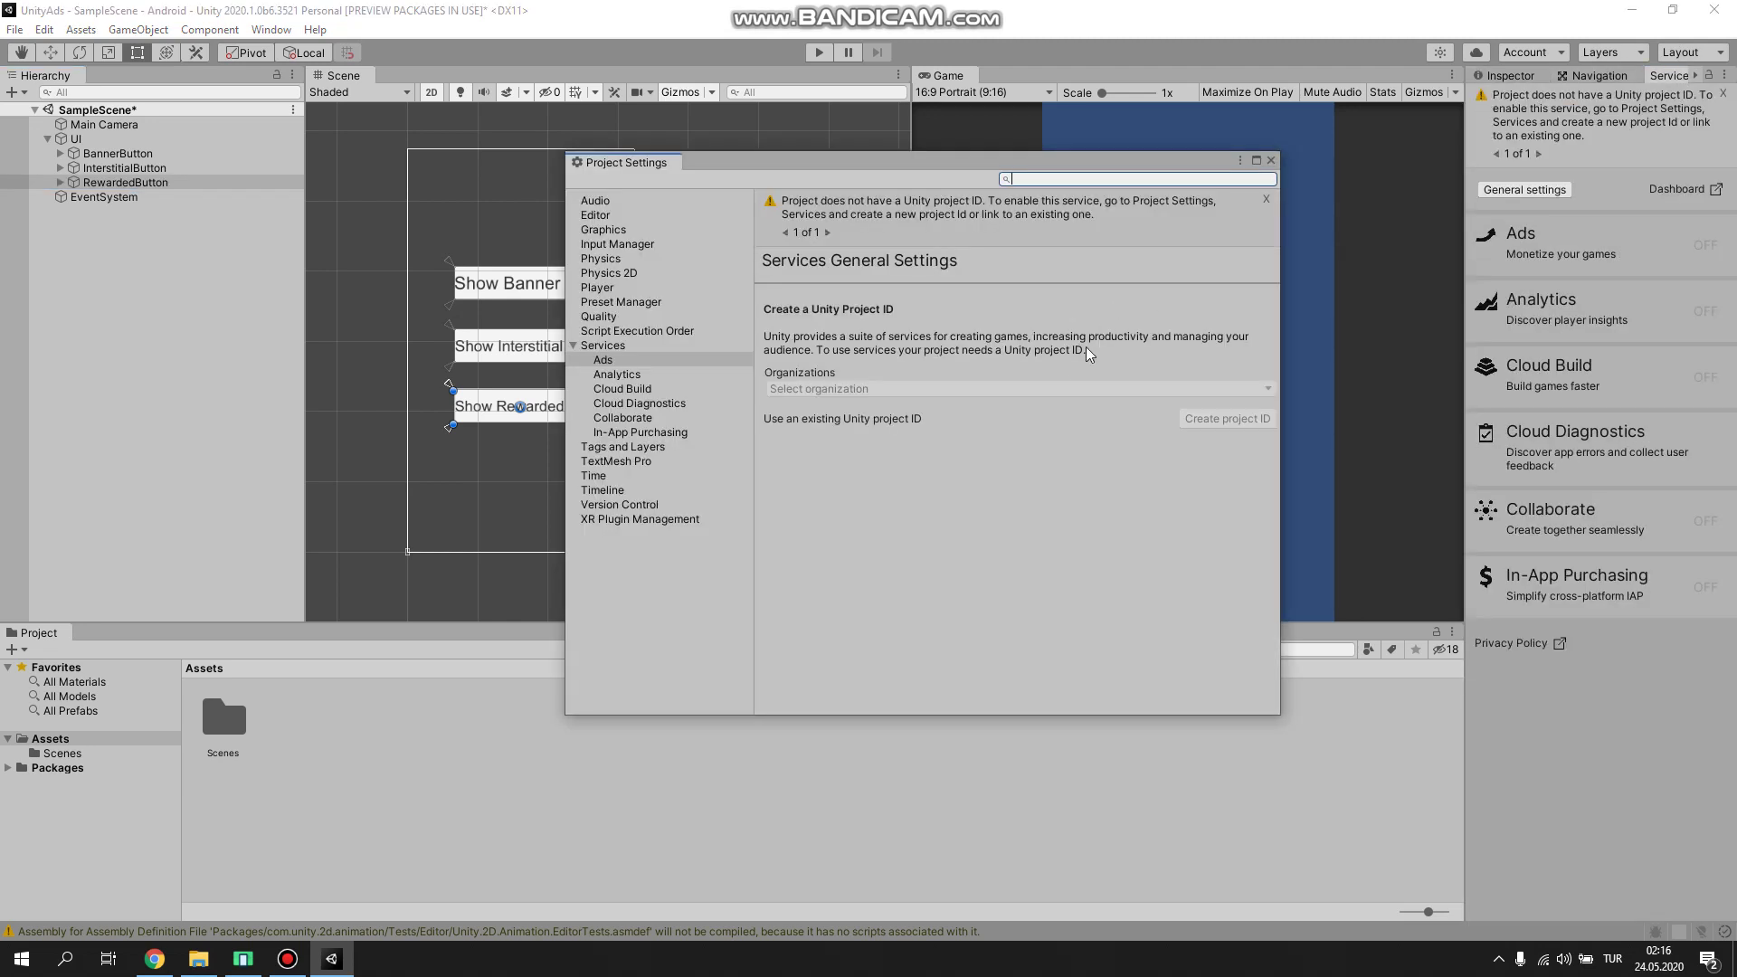
# Step: Create a project ID under the chosen organisation and answer No to the under-13 question
pyautogui.click(1003, 395)
pyautogui.click(846, 427)
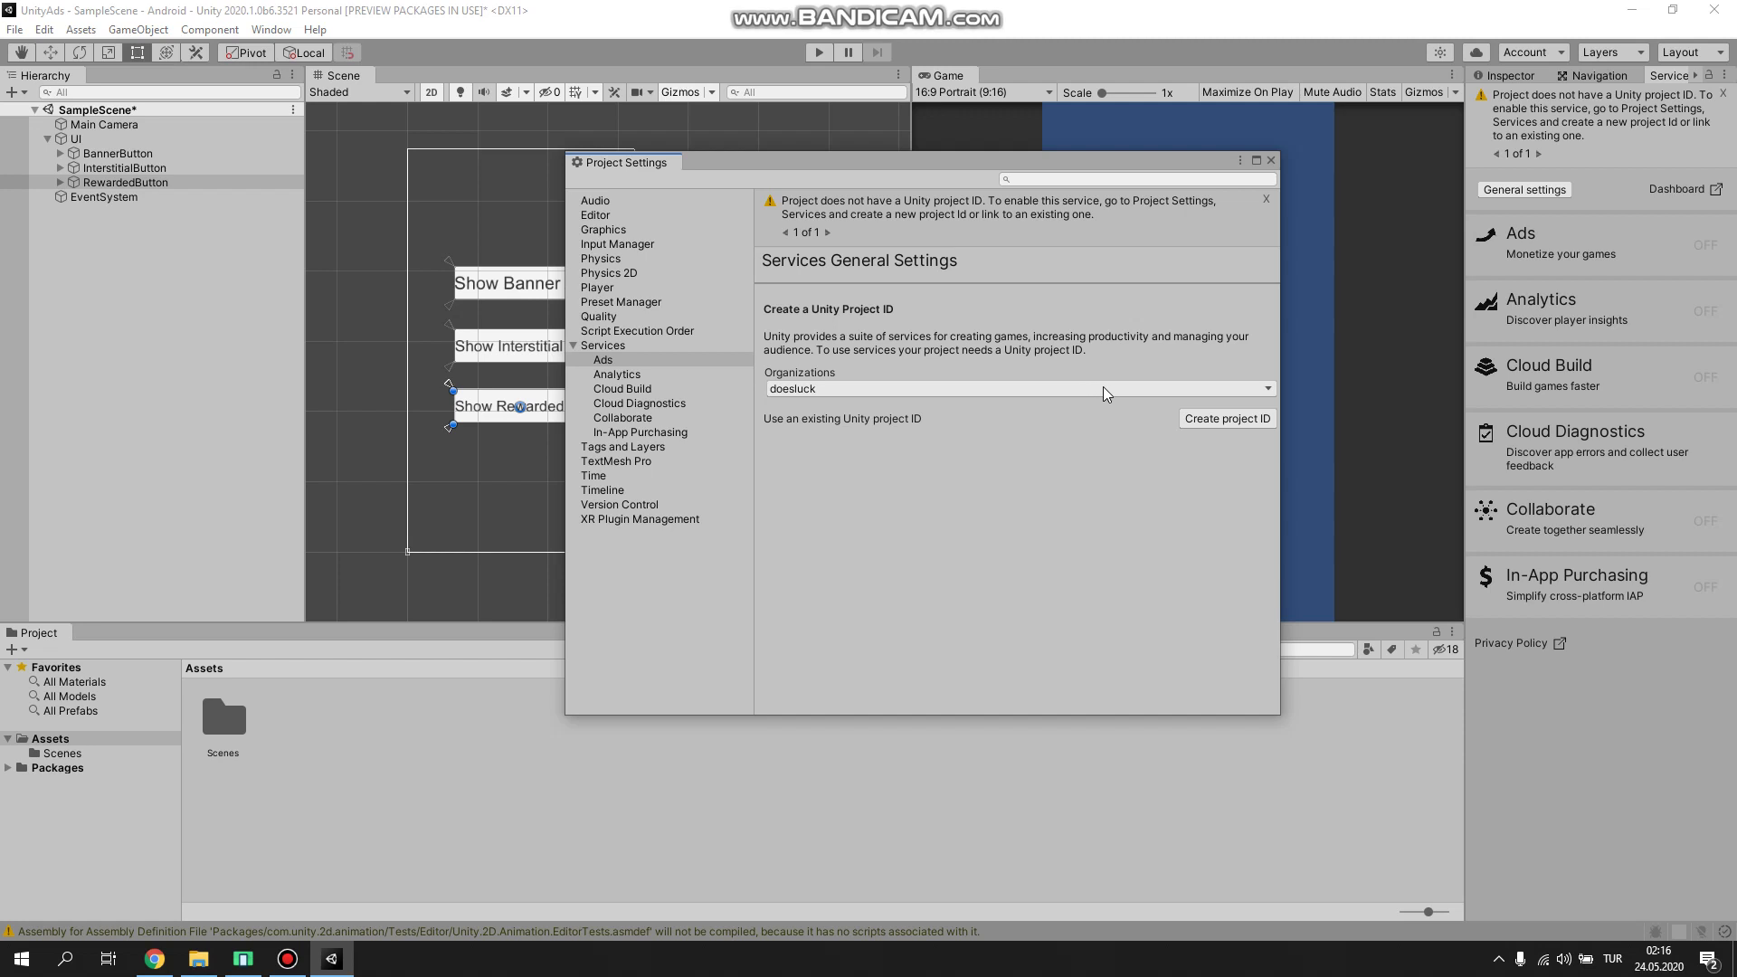
pyautogui.click(1222, 421)
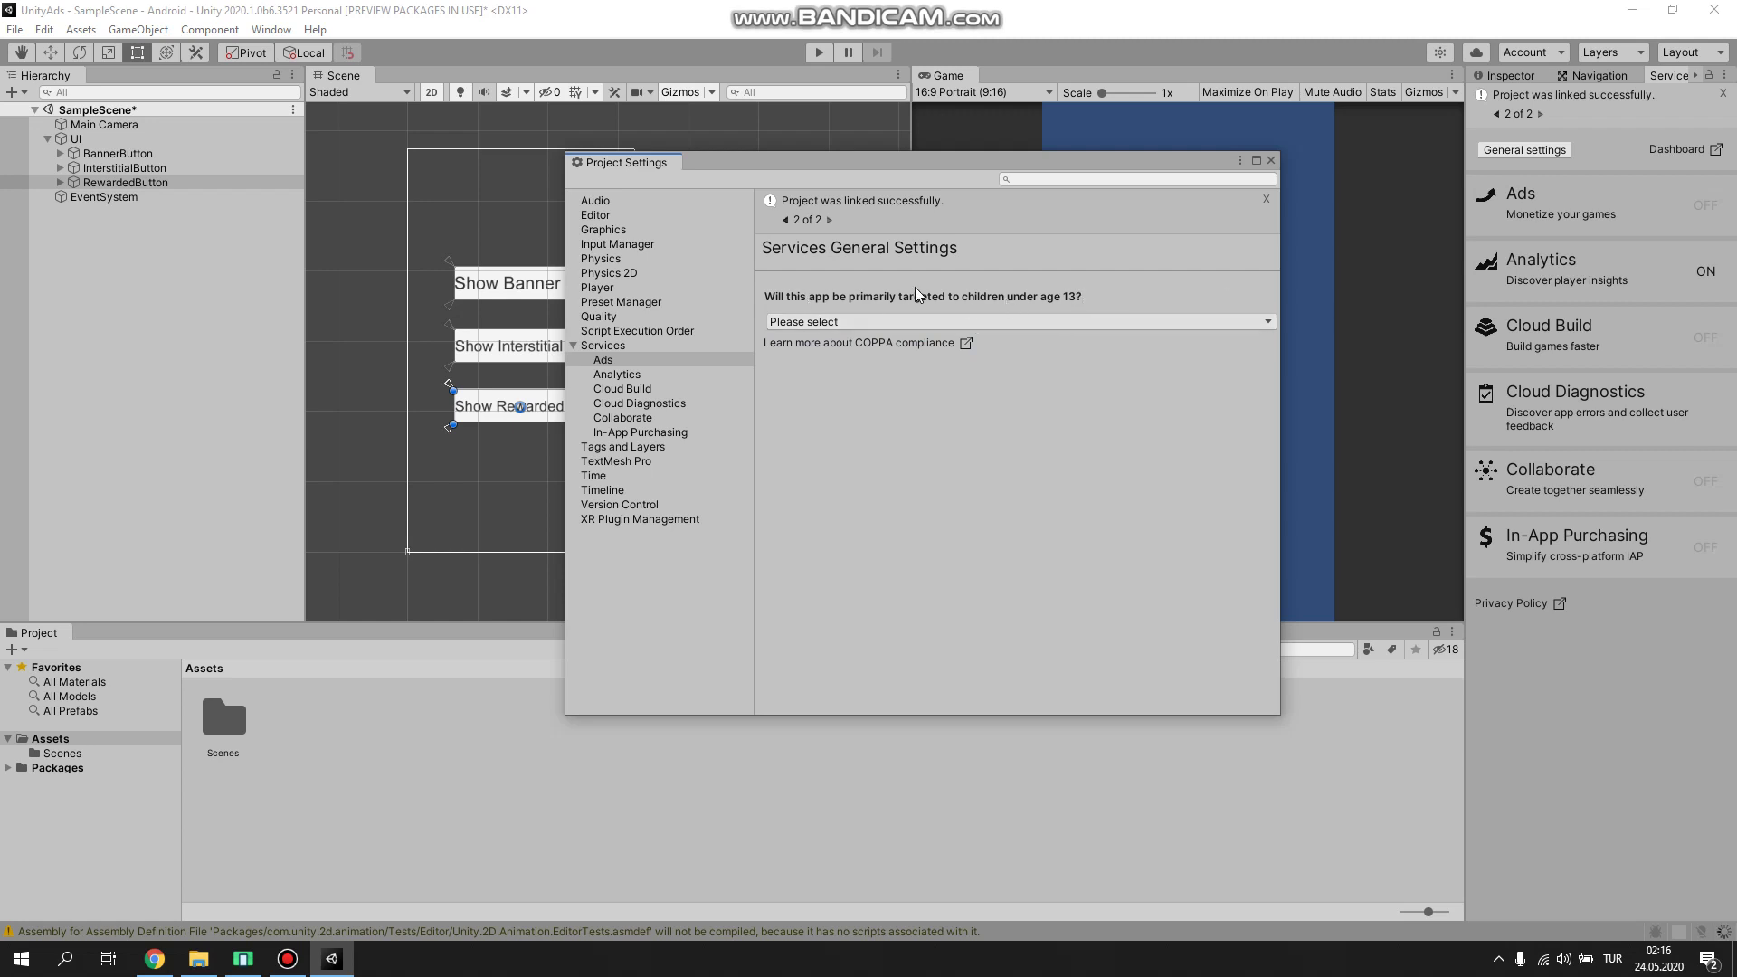
pyautogui.click(1196, 324)
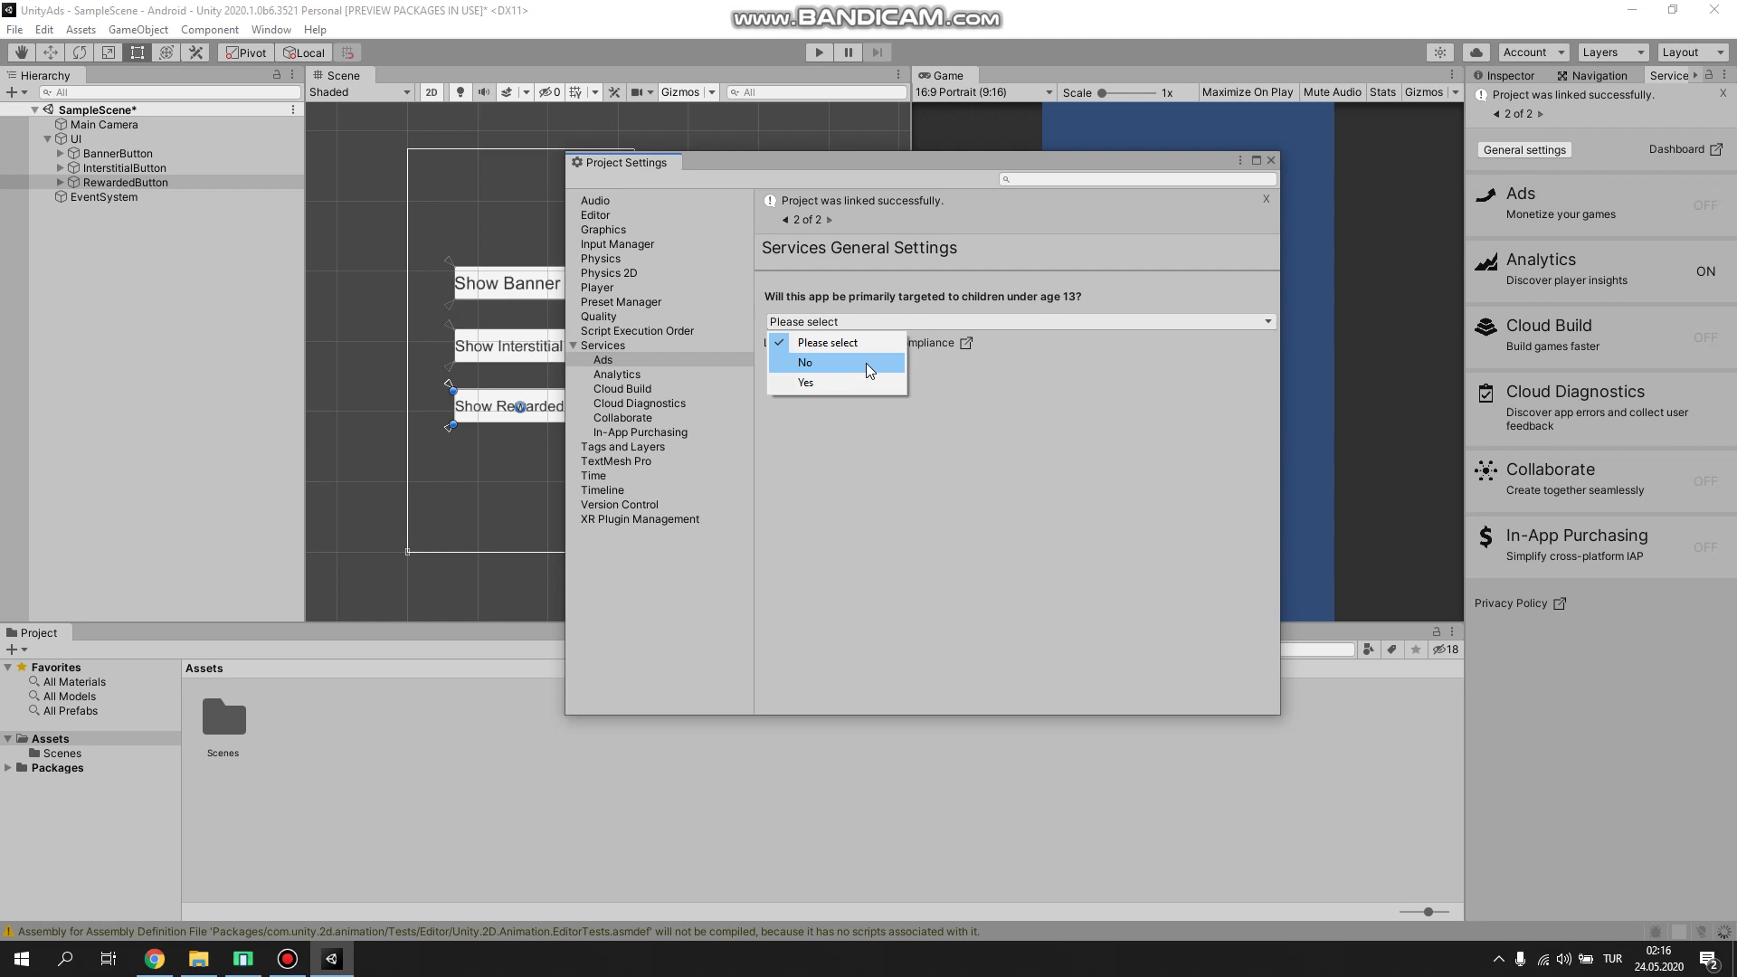
pyautogui.click(859, 363)
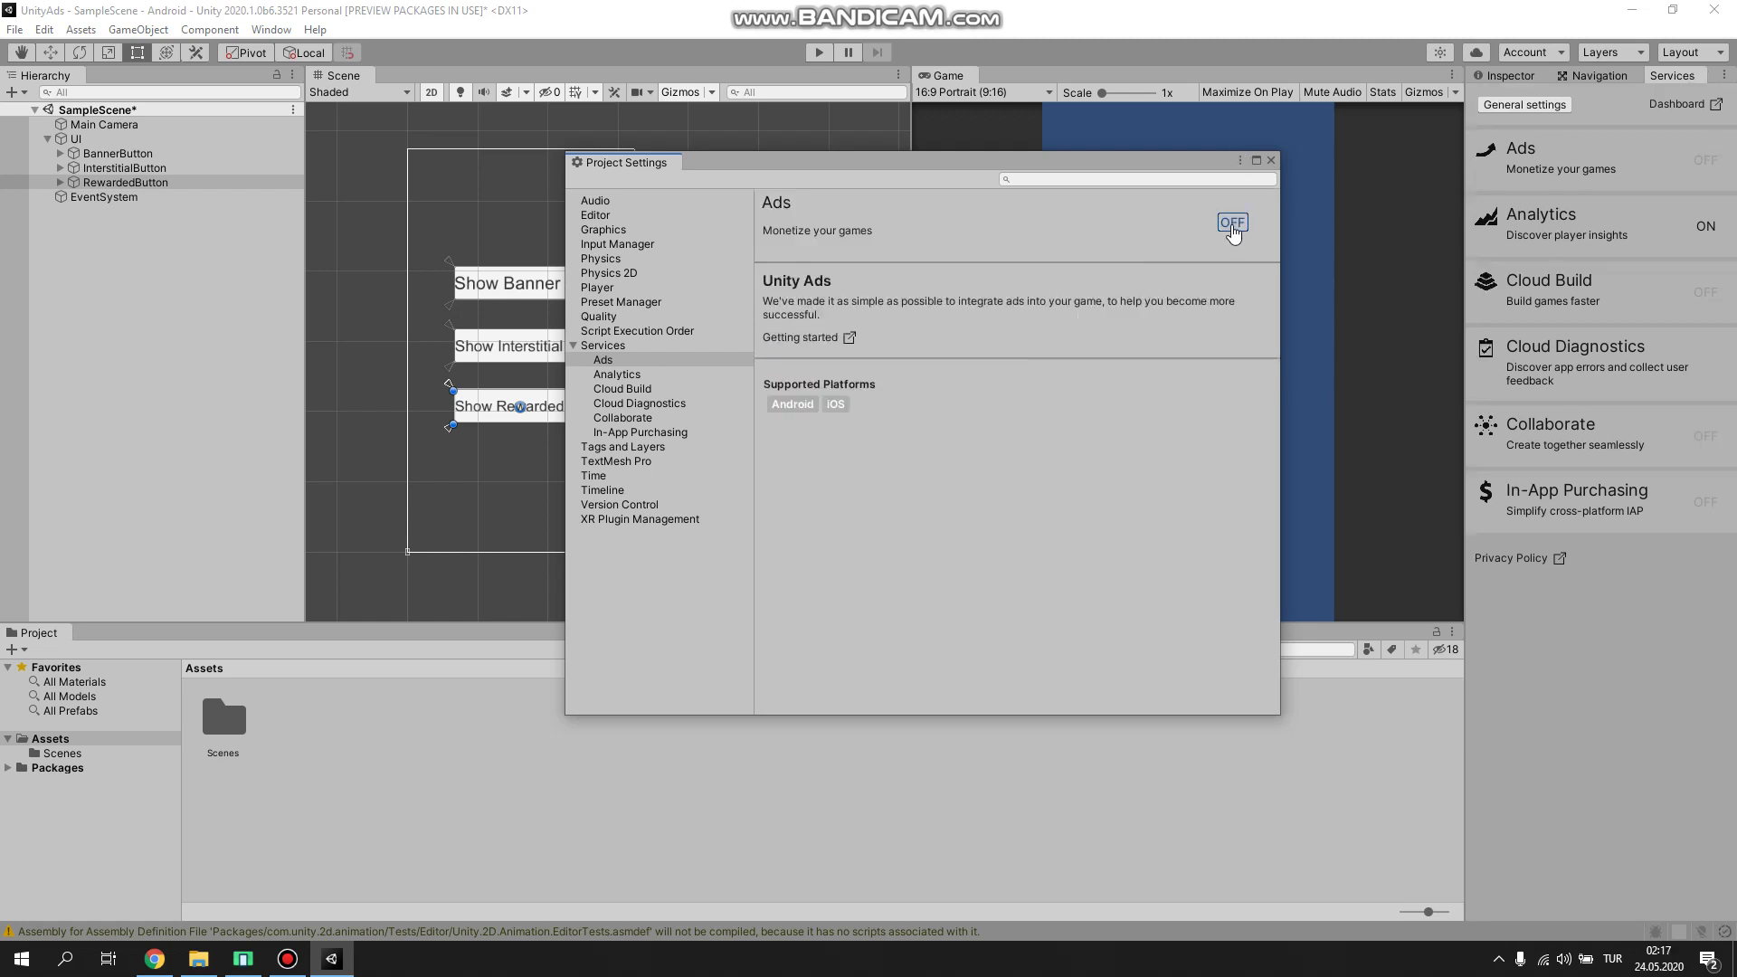
# Step: Turn Ads ON with Enable test mode left checked, then close Project Settings
pyautogui.click(1232, 231)
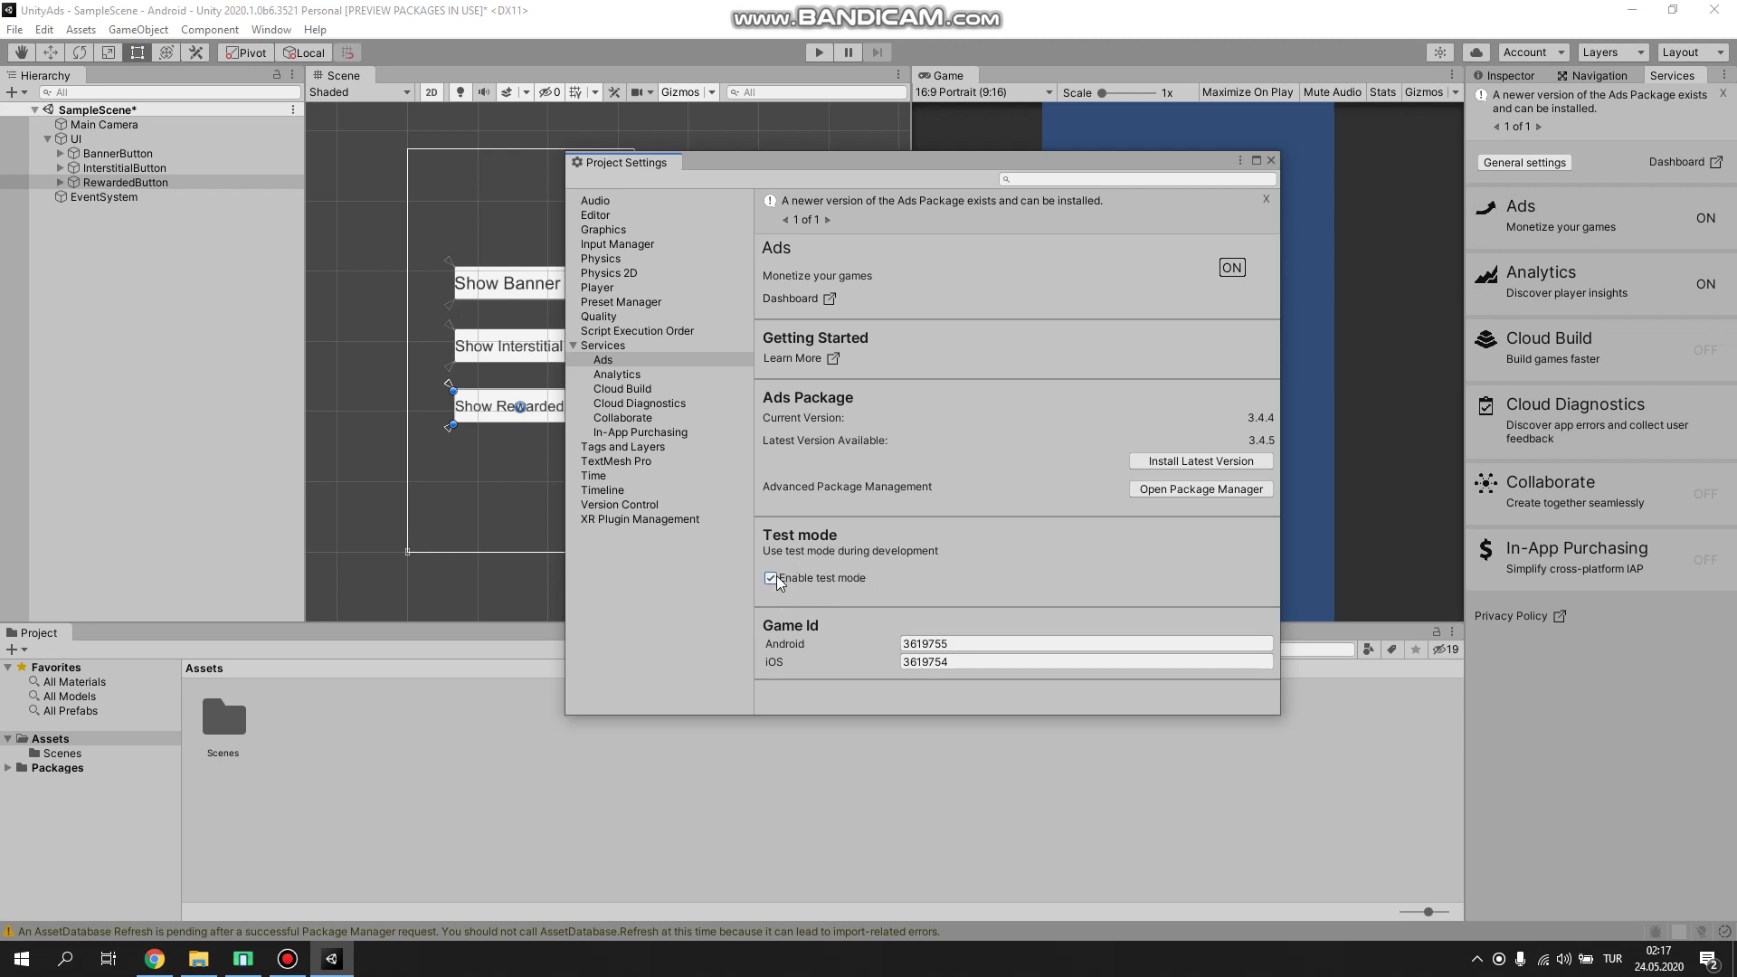
pyautogui.click(810, 580)
pyautogui.click(771, 579)
pyautogui.click(1270, 163)
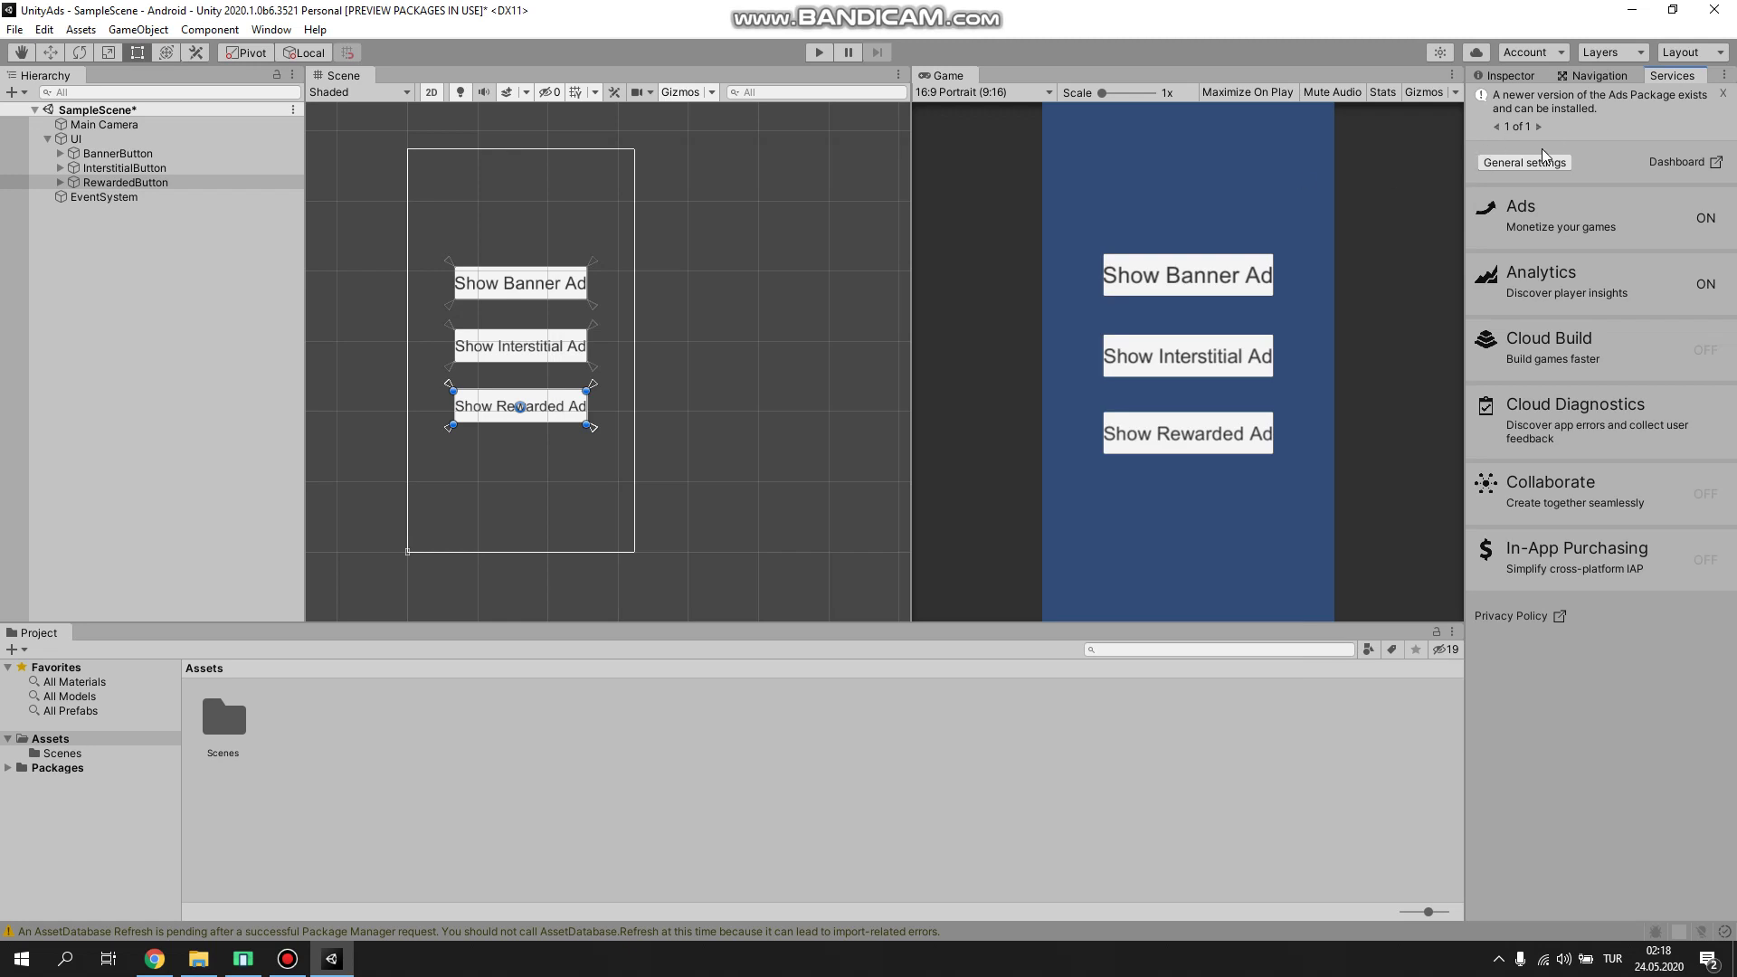
# Step: Create a folder named Scripts under Assets, fixing a stray comma in its name
pyautogui.click(1520, 80)
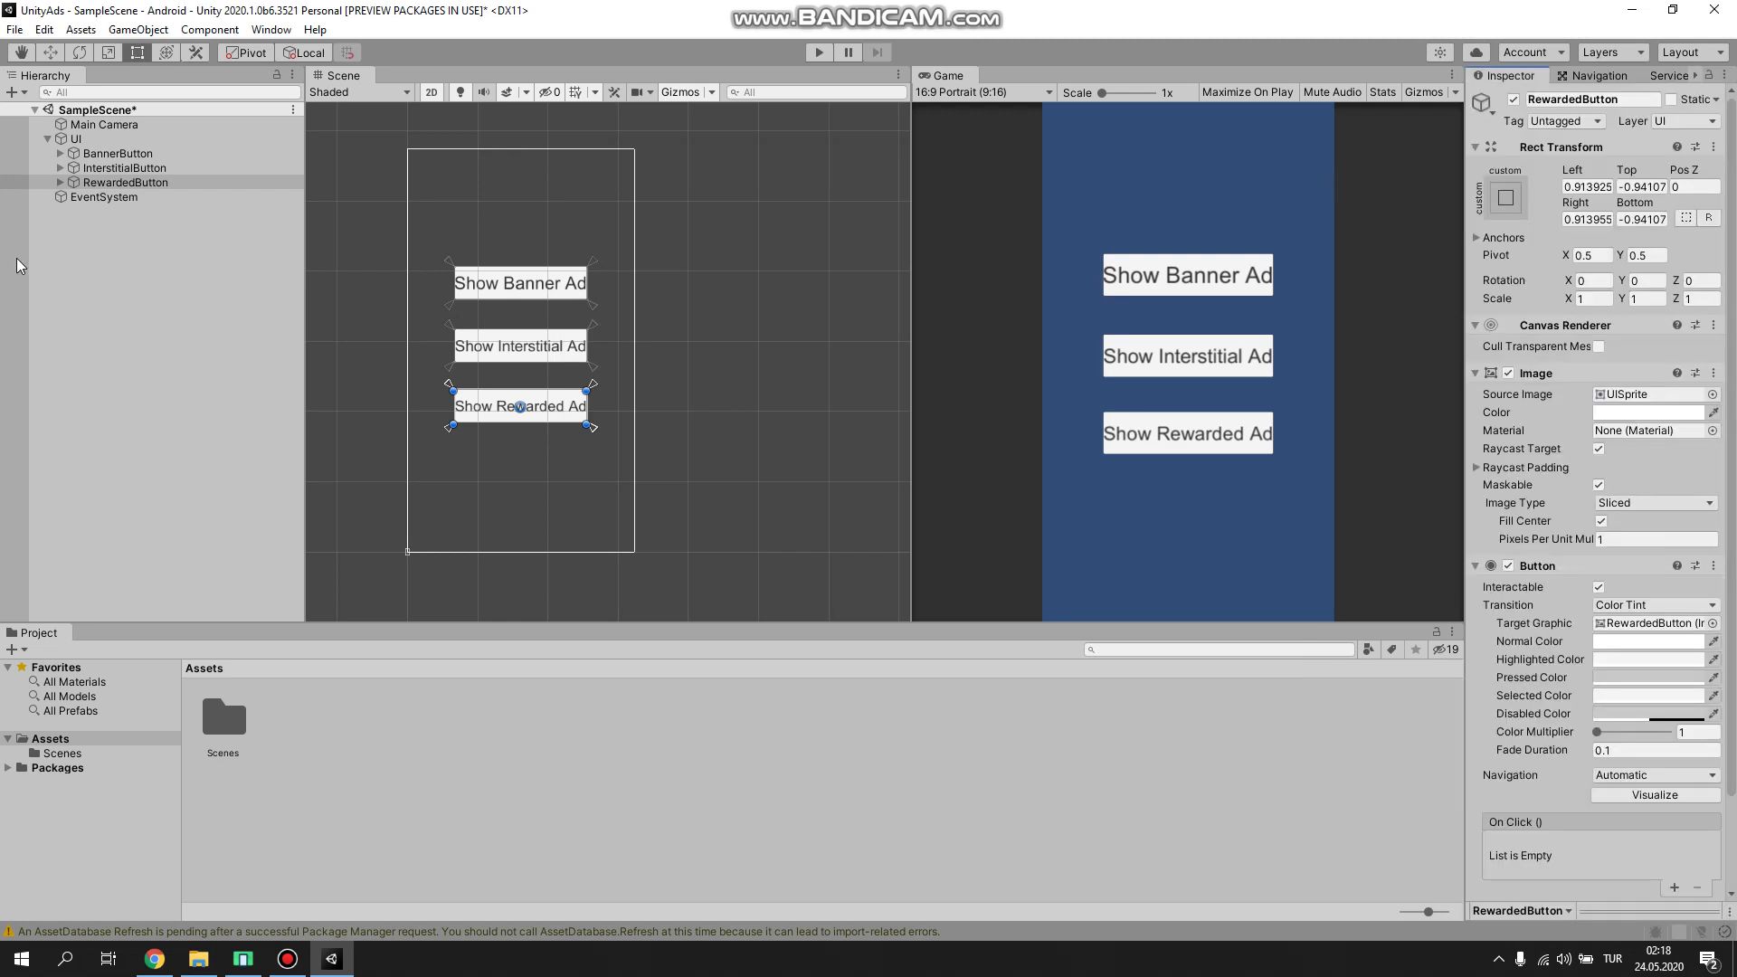
pyautogui.click(97, 240)
pyautogui.rightClick(113, 226)
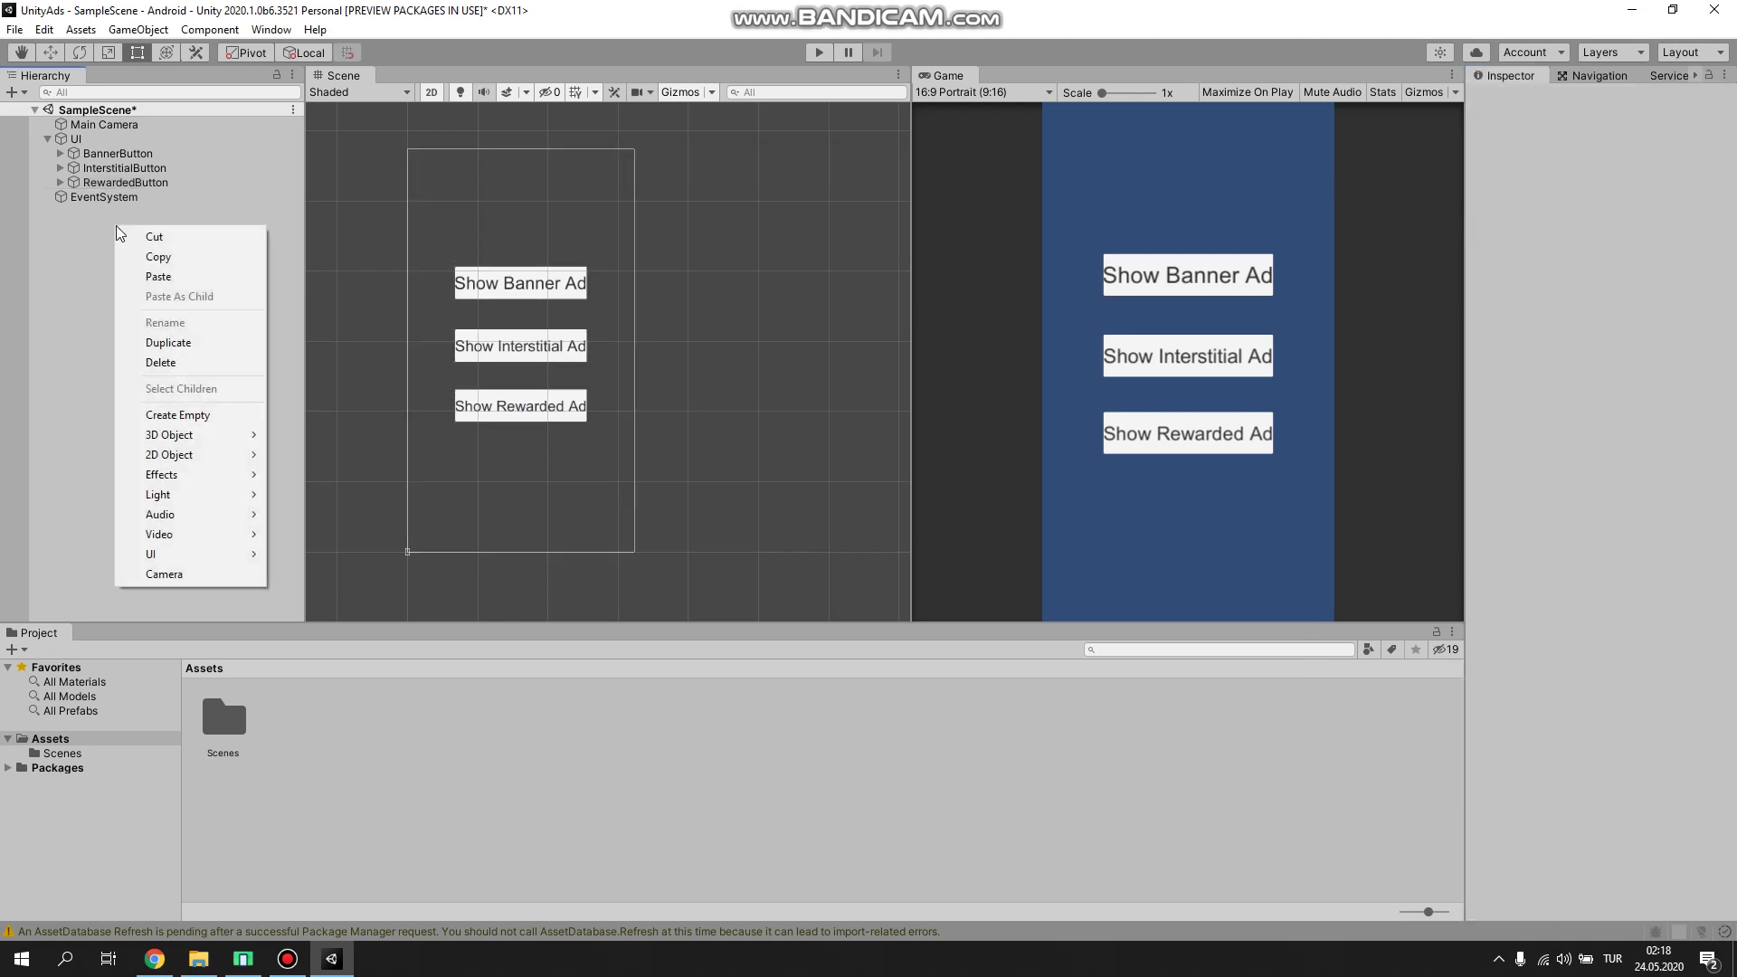
pyautogui.click(264, 735)
pyautogui.rightClick(325, 716)
pyautogui.moveTo(429, 244)
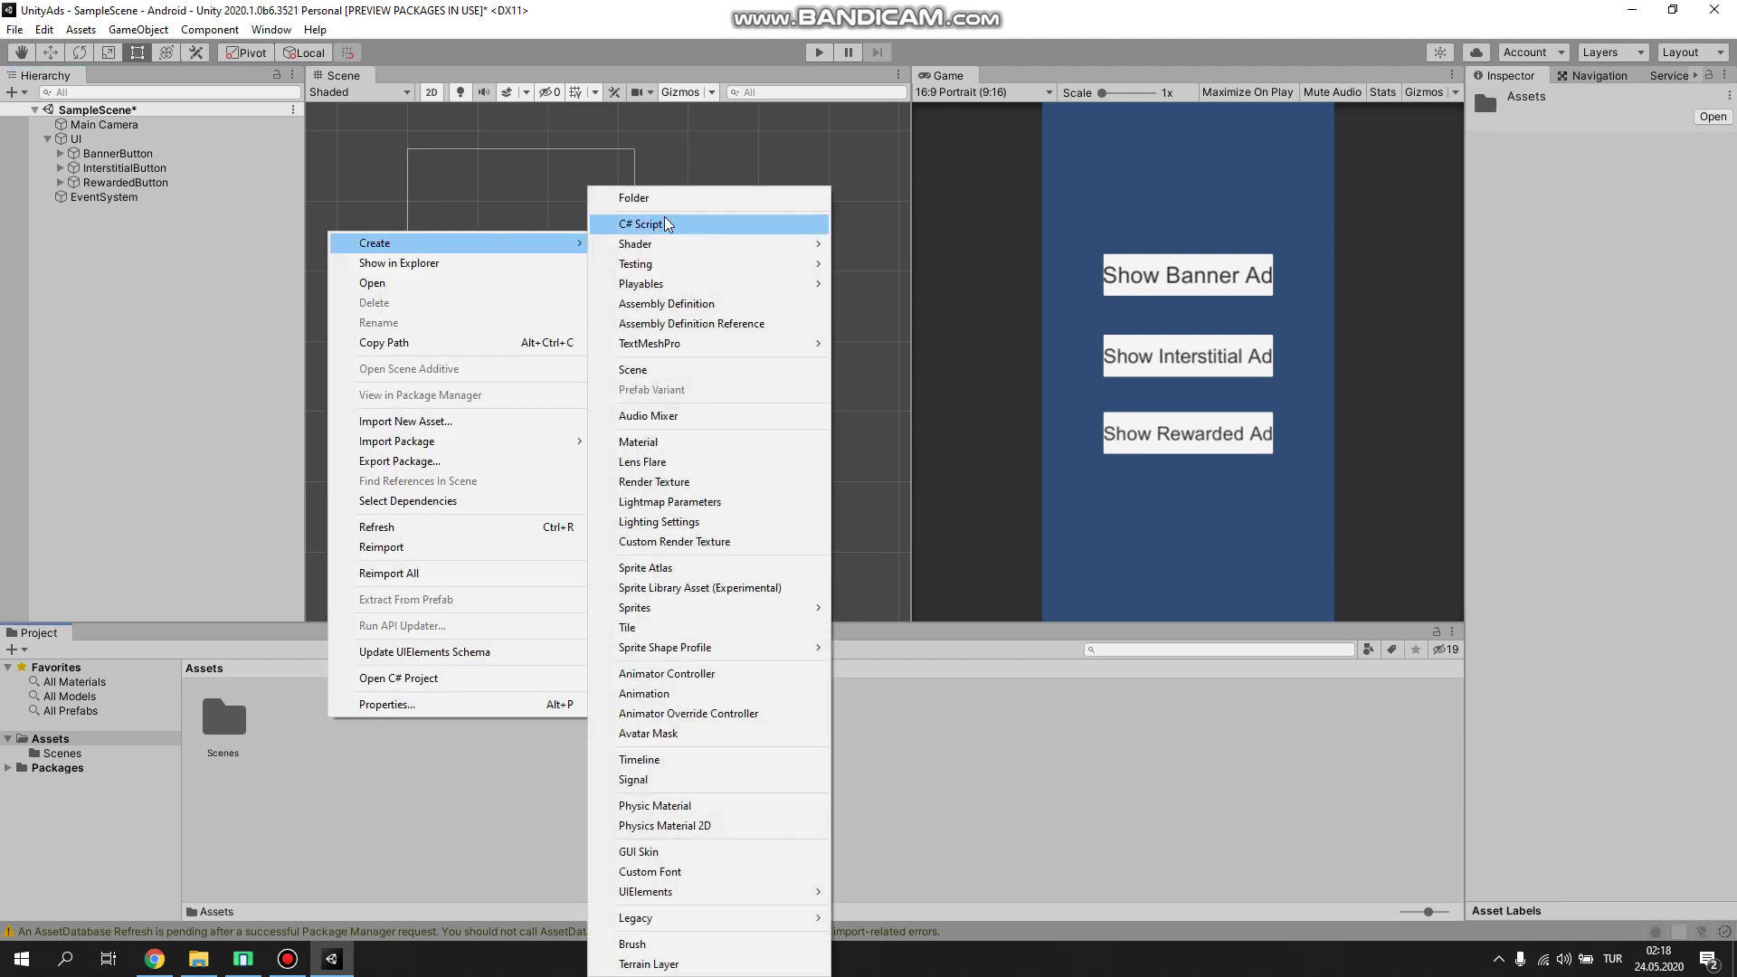
pyautogui.click(640, 201)
pyautogui.write('Scripts,')
pyautogui.press('Return')
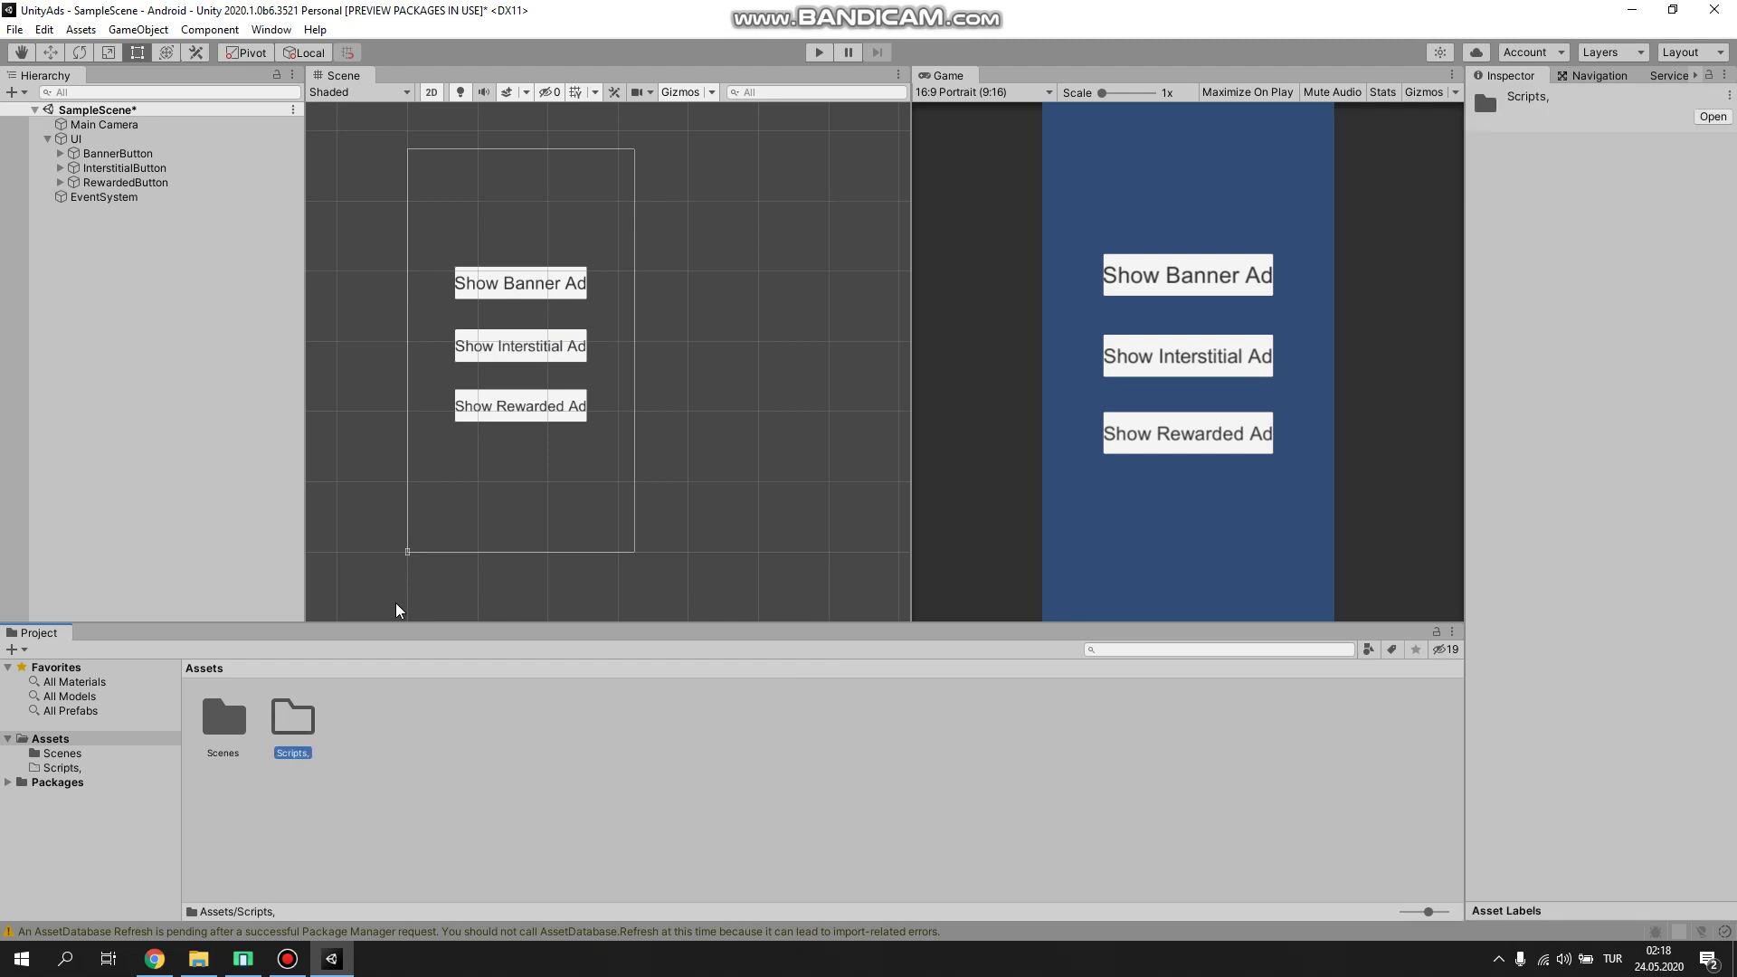
pyautogui.click(306, 756)
pyautogui.click(314, 754)
pyautogui.press('BackSpace')
pyautogui.press('Return')
# Step: Create a C# script named UnityAds inside Scripts and open it in the code editor
pyautogui.doubleClick(287, 716)
pyautogui.rightClick(373, 715)
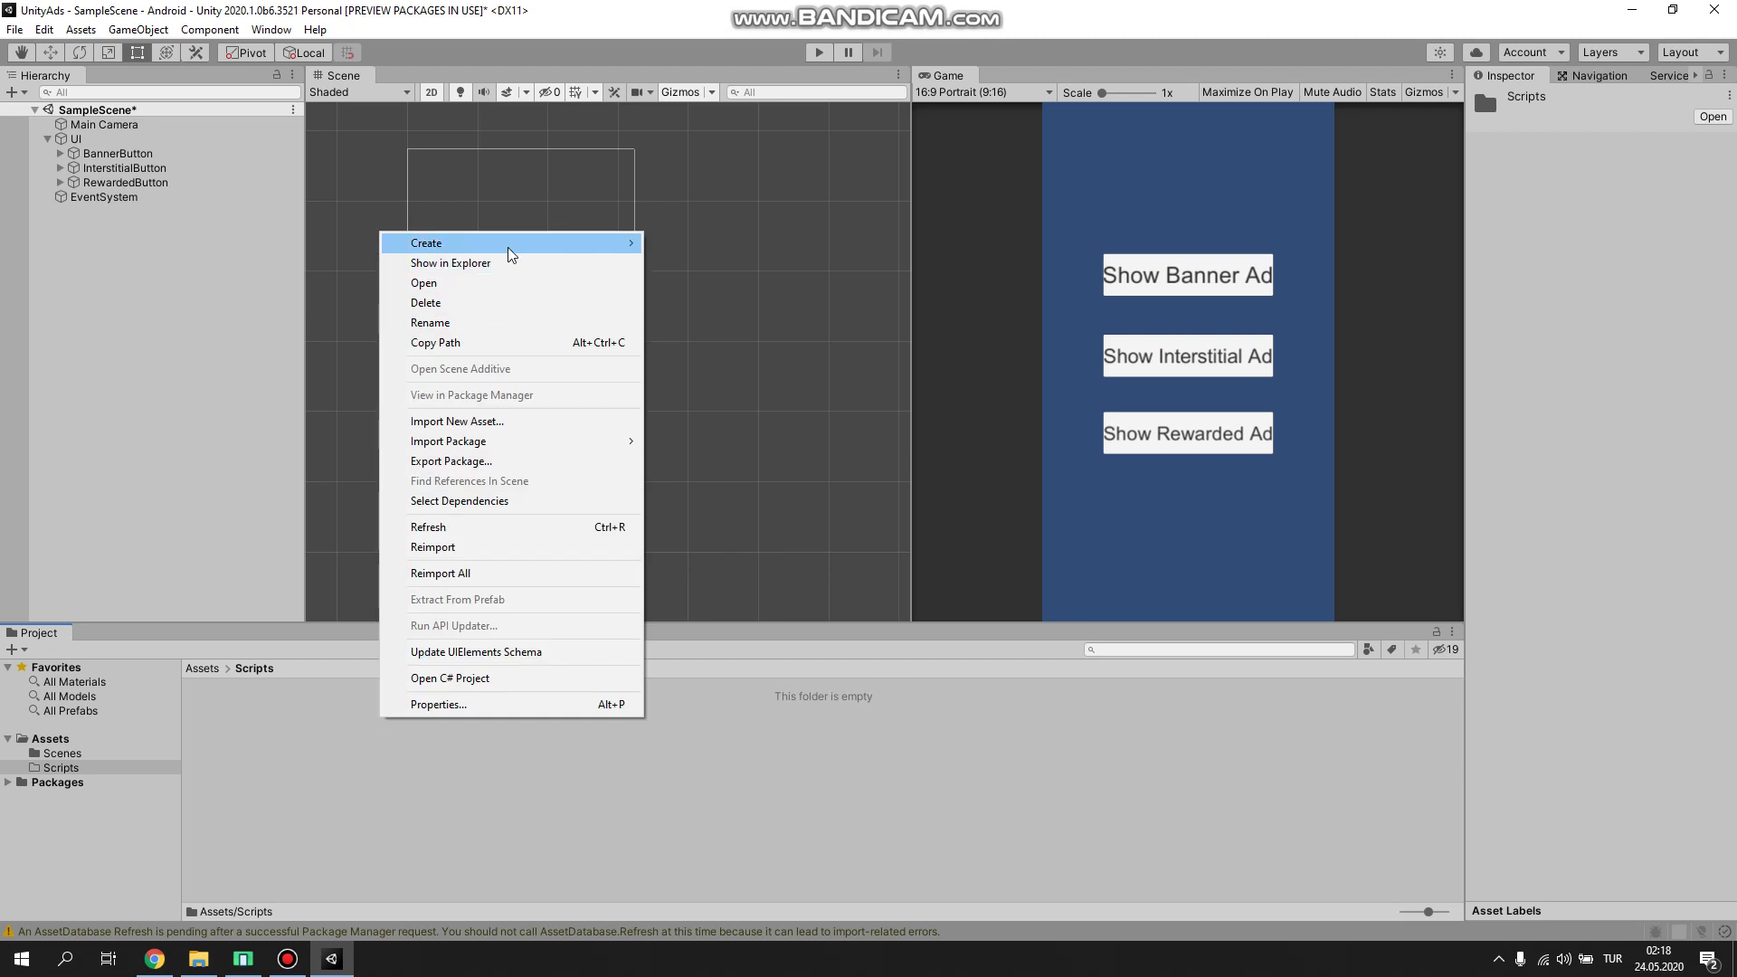
pyautogui.moveTo(507, 245)
pyautogui.click(723, 225)
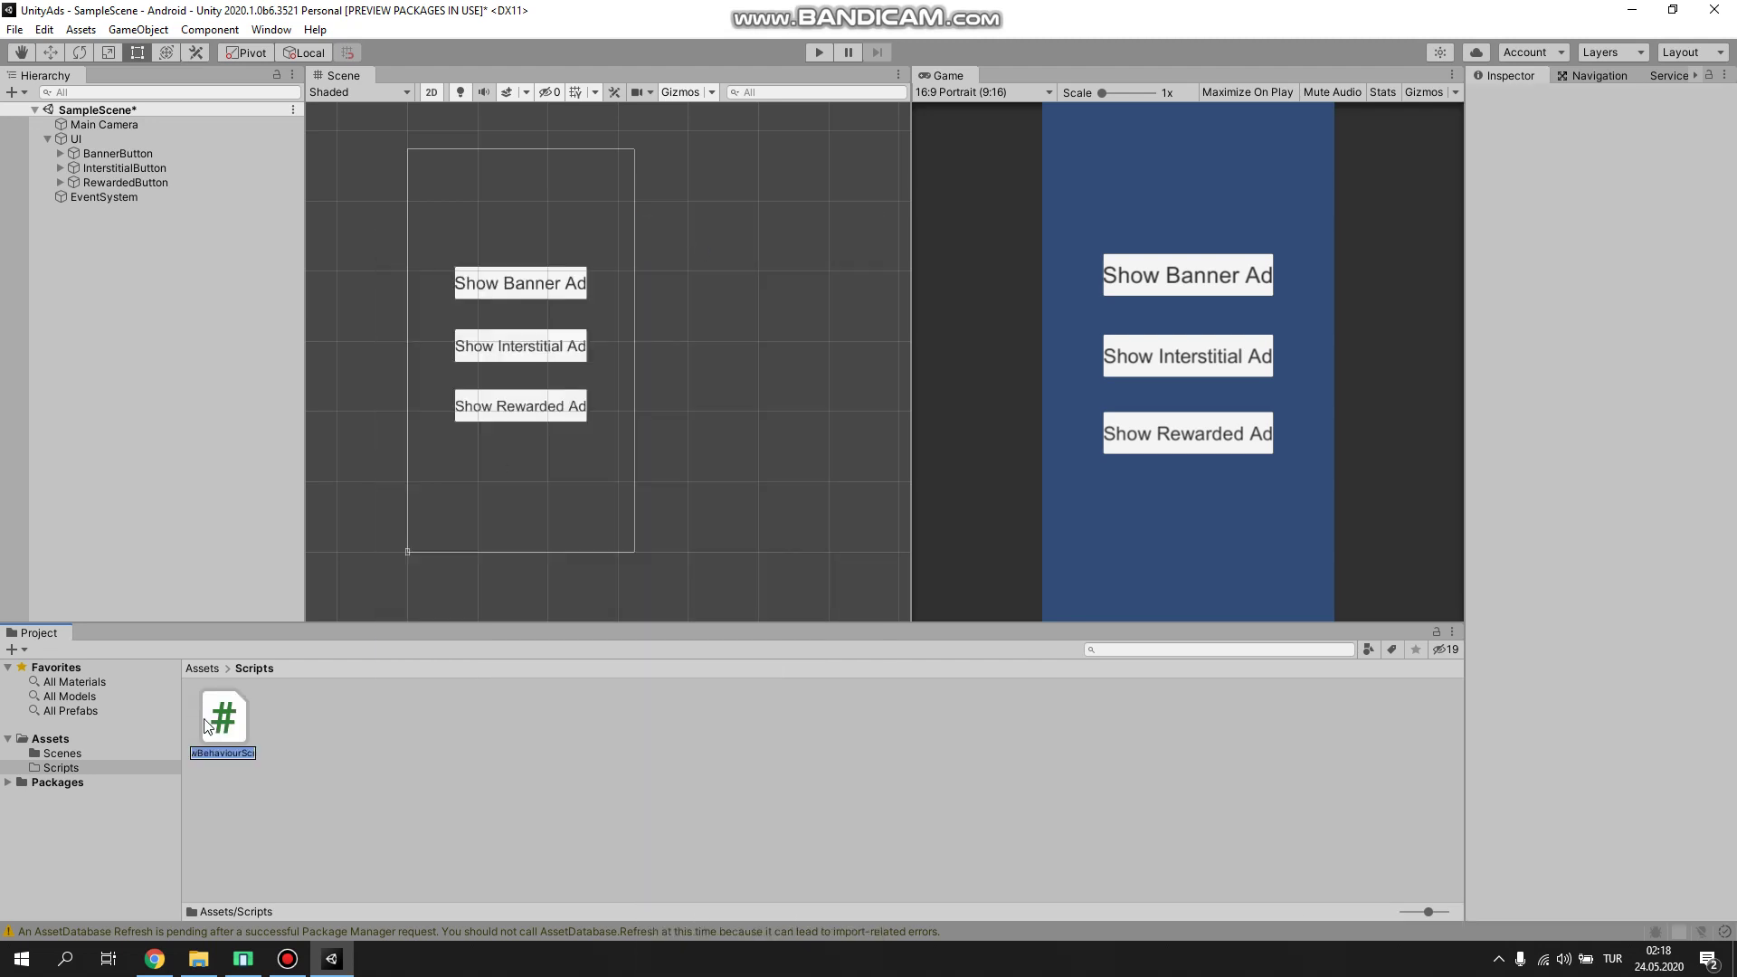
pyautogui.write('UnityA')
pyautogui.write('ds')
pyautogui.press('Return')
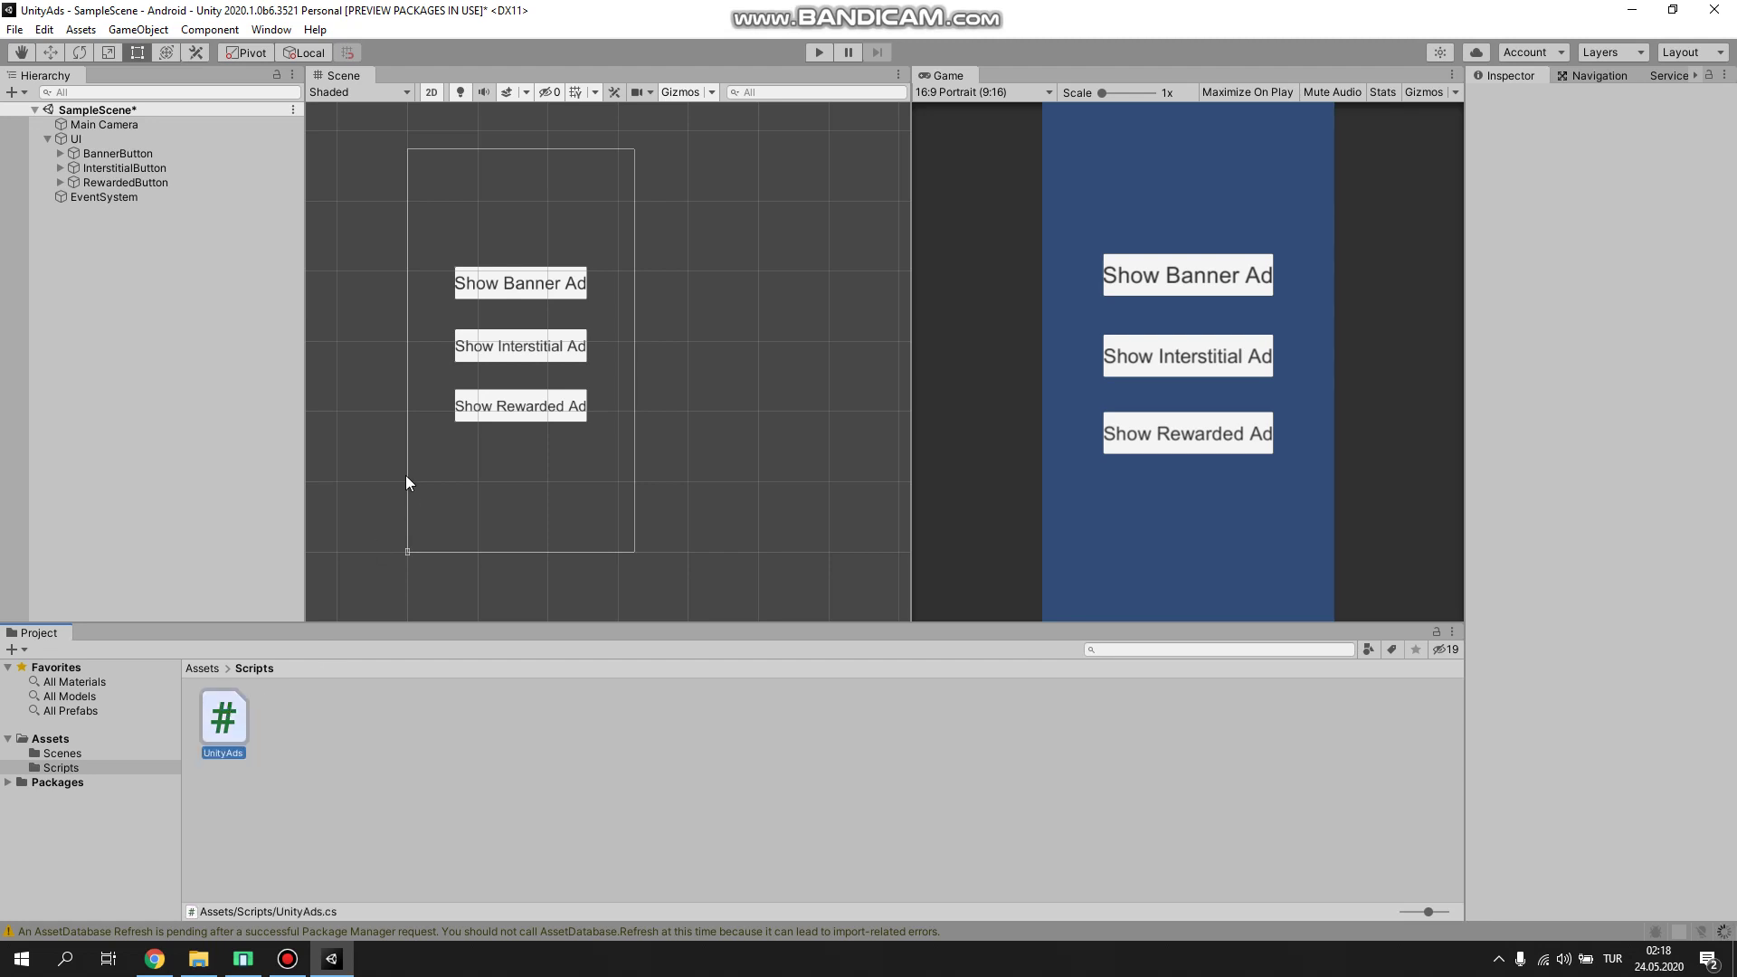
pyautogui.doubleClick(236, 722)
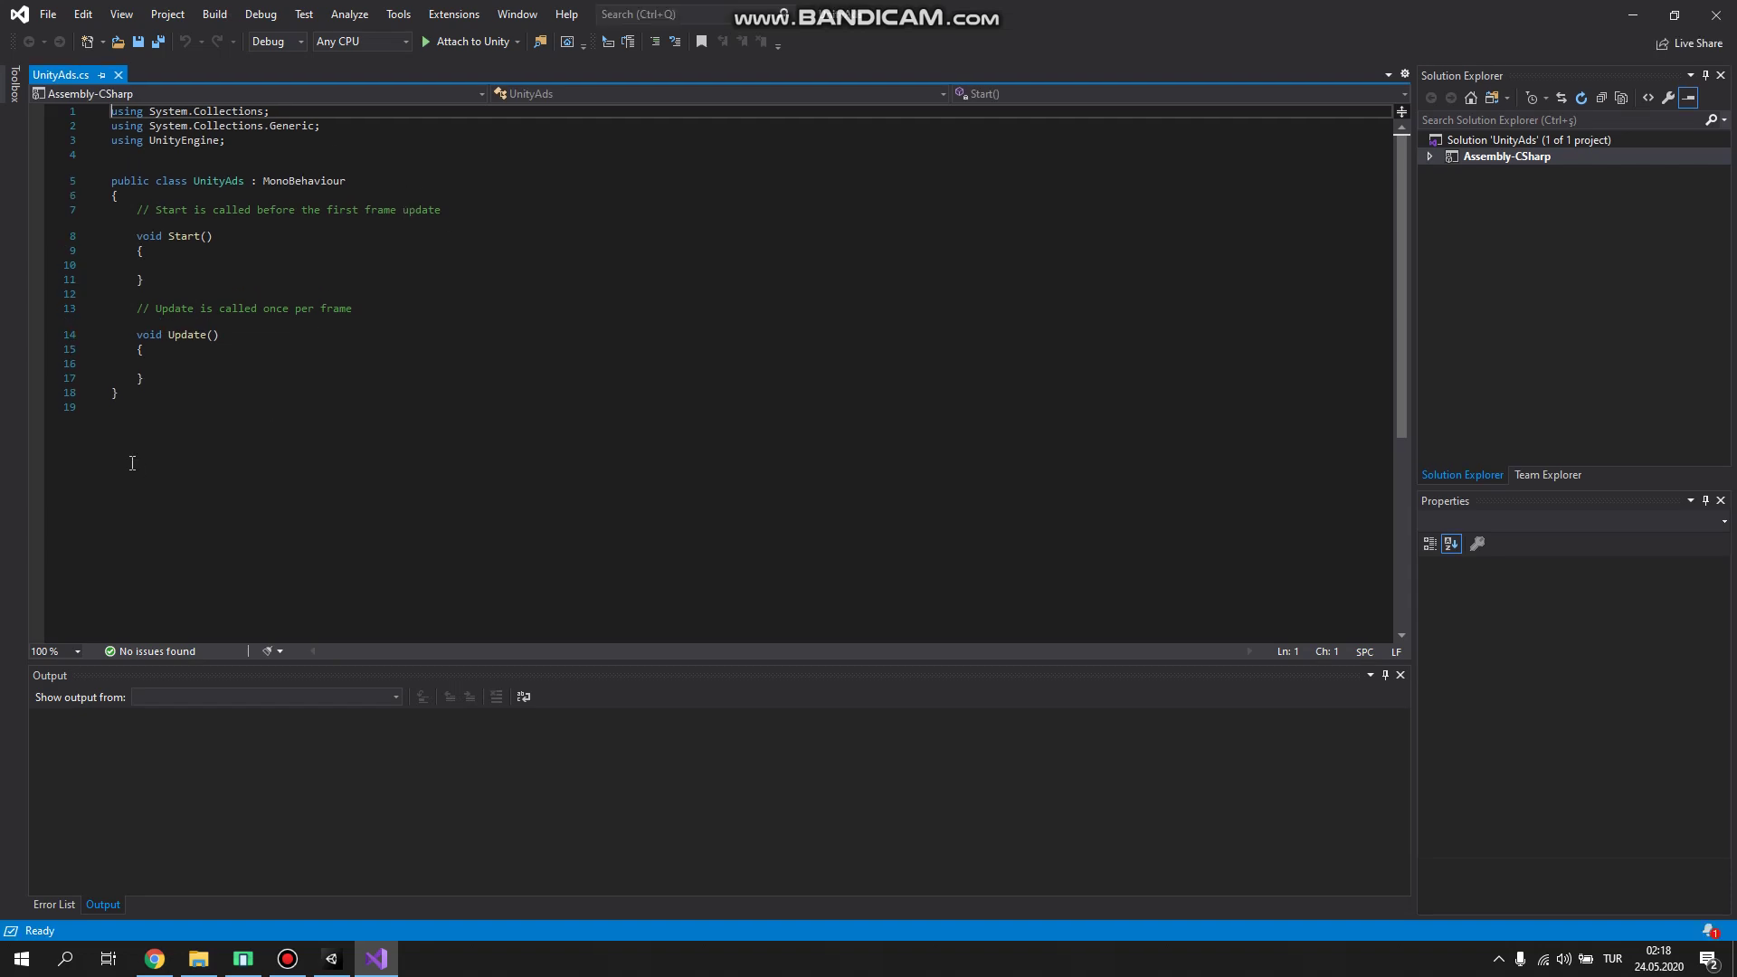
# Step: Delete the Update method and the default comments from UnityAds.cs
pyautogui.moveTo(144, 378); pyautogui.dragTo(3, 311)
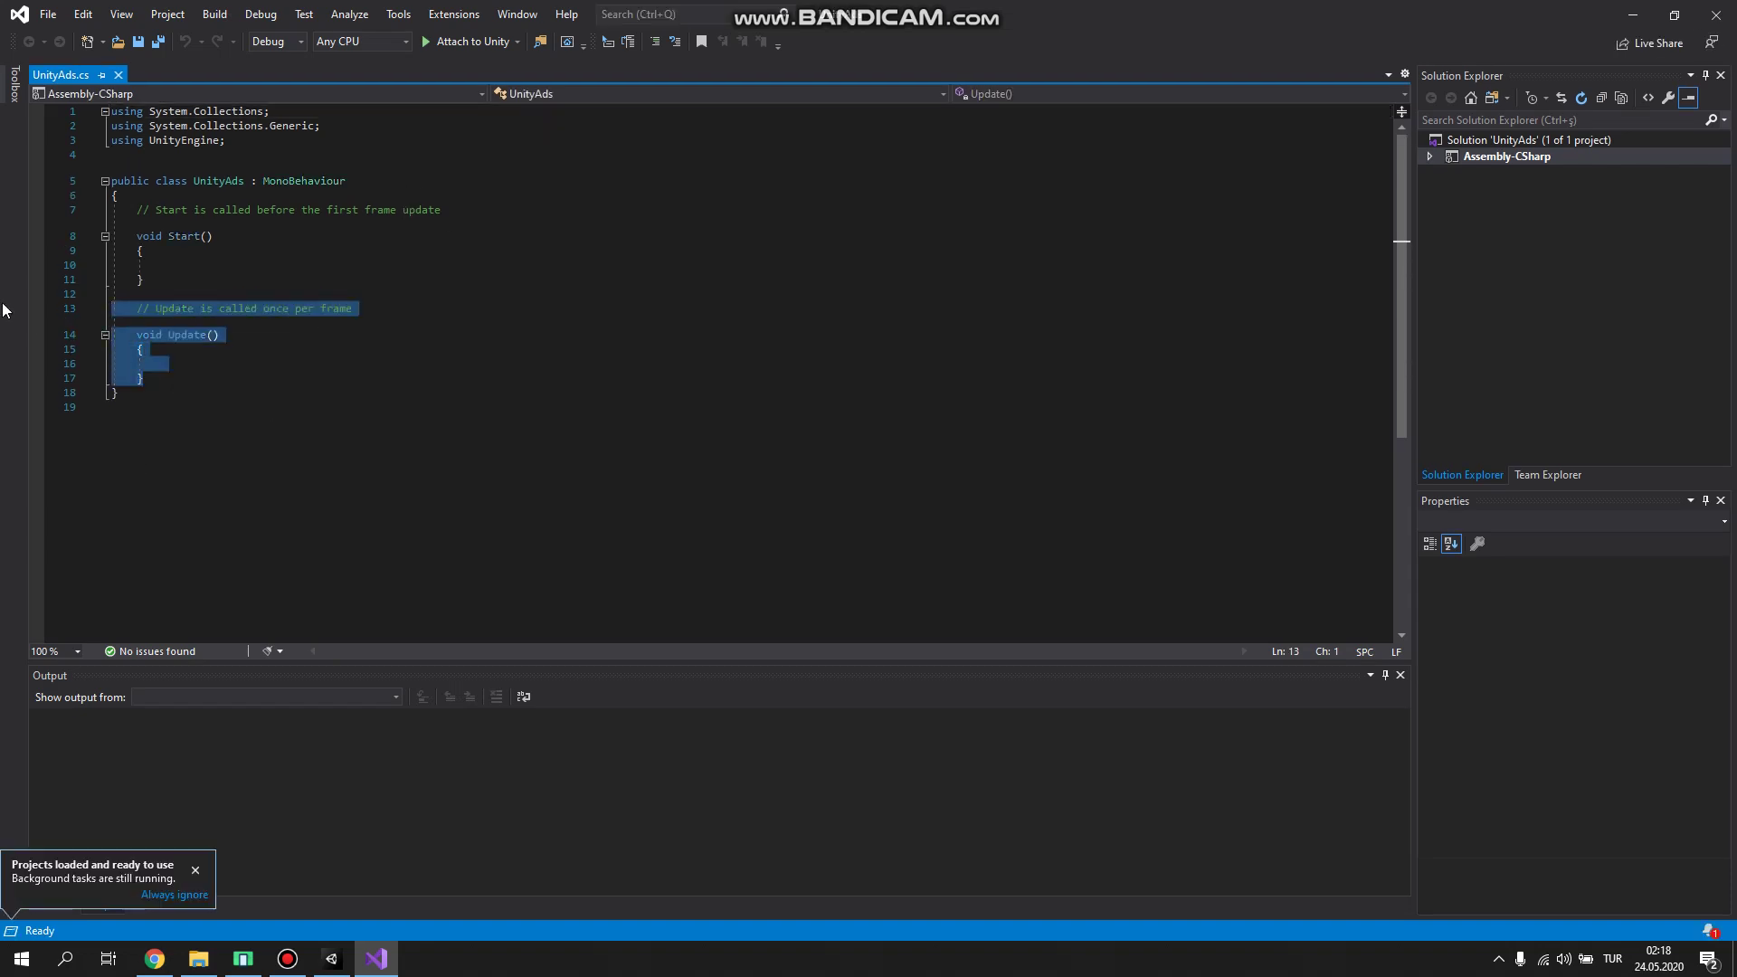
pyautogui.press('BackSpace')
pyautogui.press('BackSpace')
pyautogui.press('BackSpace')
pyautogui.click(461, 209)
pyautogui.hotkey('ctrl', 'x')
# Step: Add 'using UnityEngine.Advertisements;' below the existing using directives
pyautogui.click(240, 142)
pyautogui.press('Return')
pyautogui.write('ng Unit')
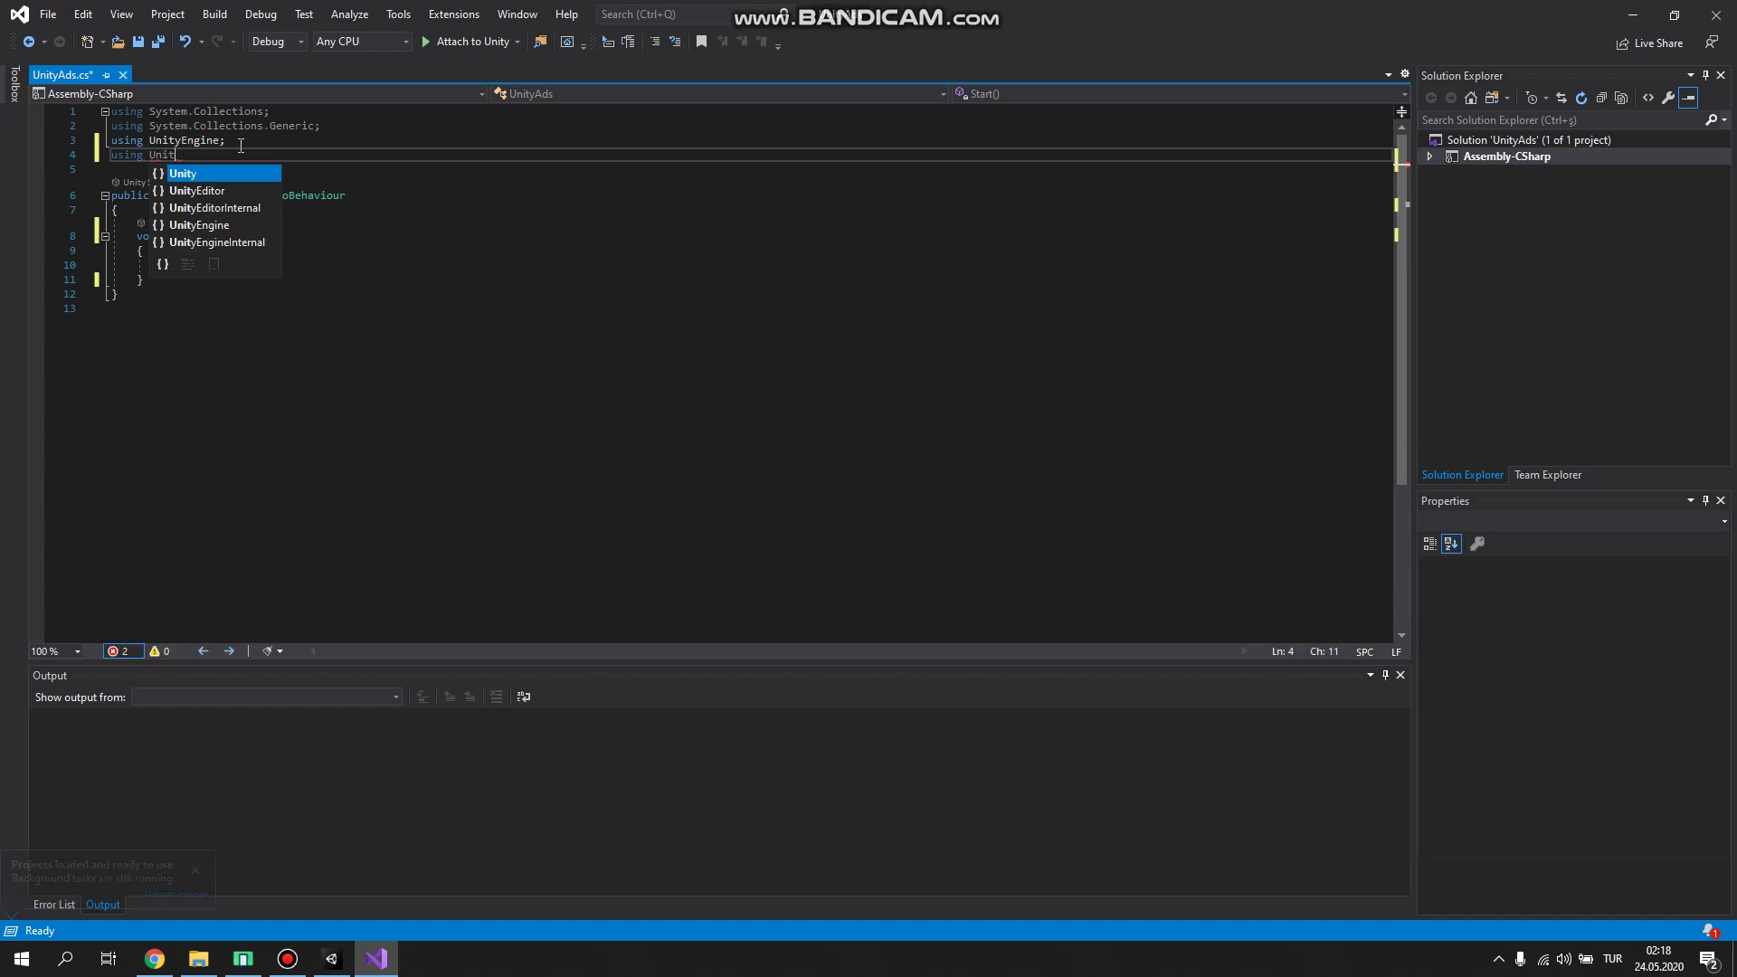
pyautogui.press('Down')
pyautogui.press('Down')
pyautogui.press('Down')
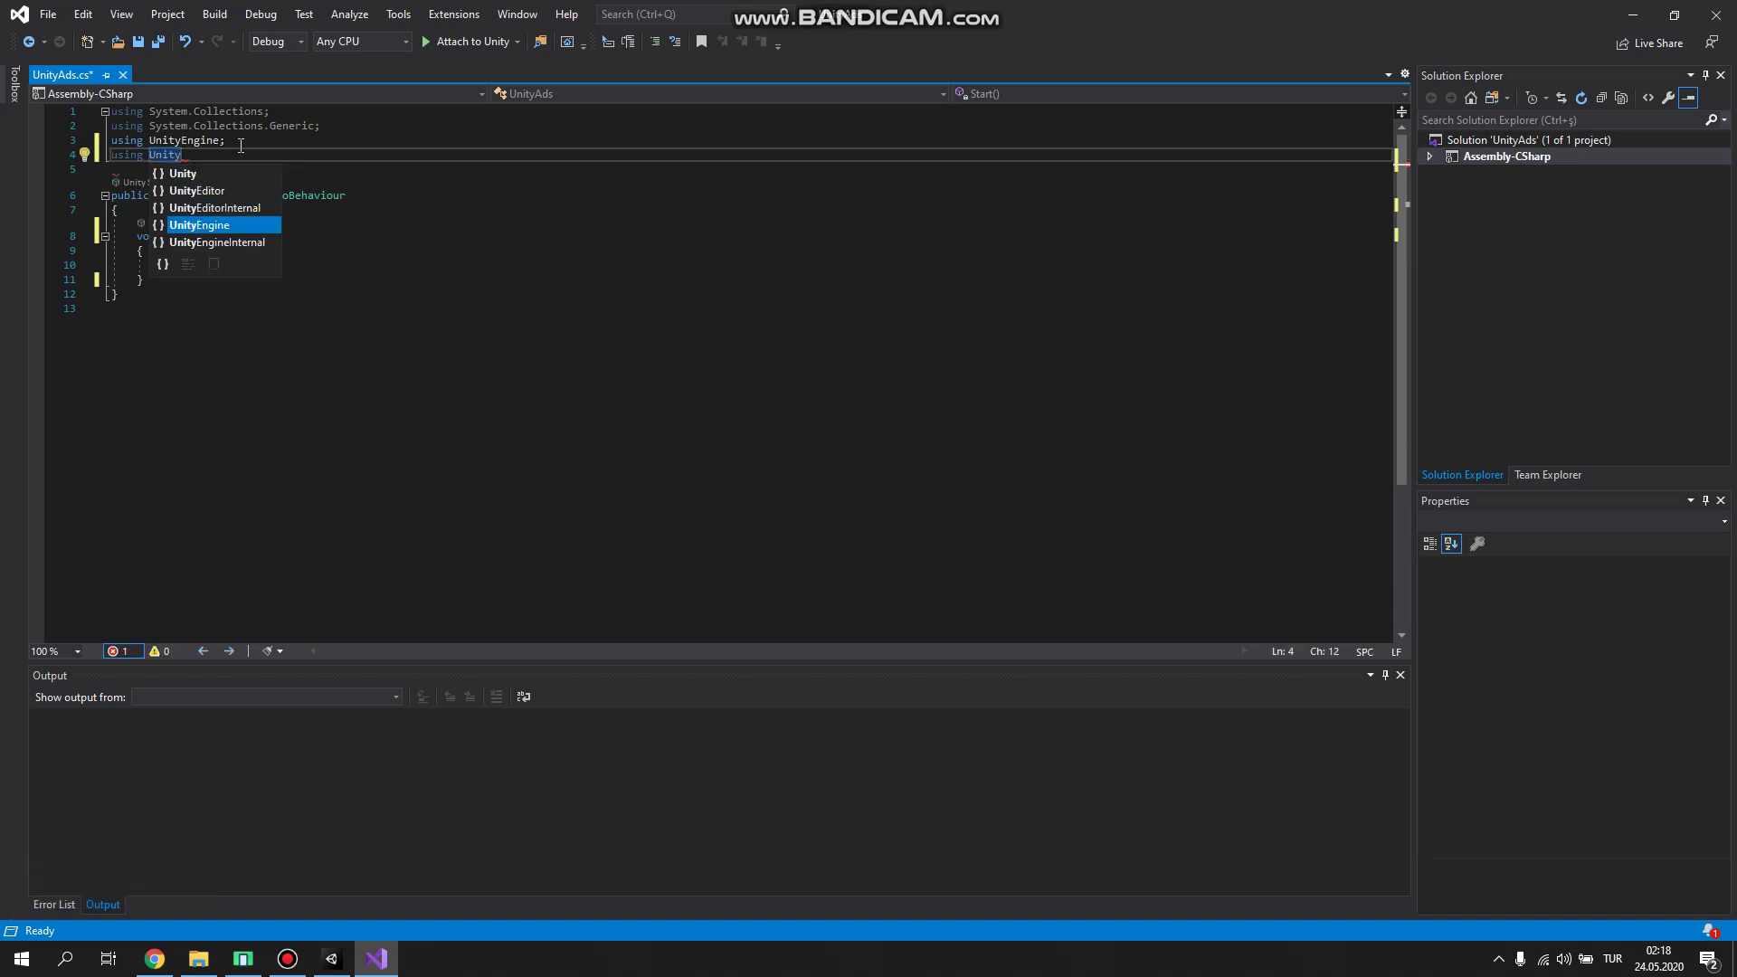
pyautogui.write('.Ad')
pyautogui.press('Tab')
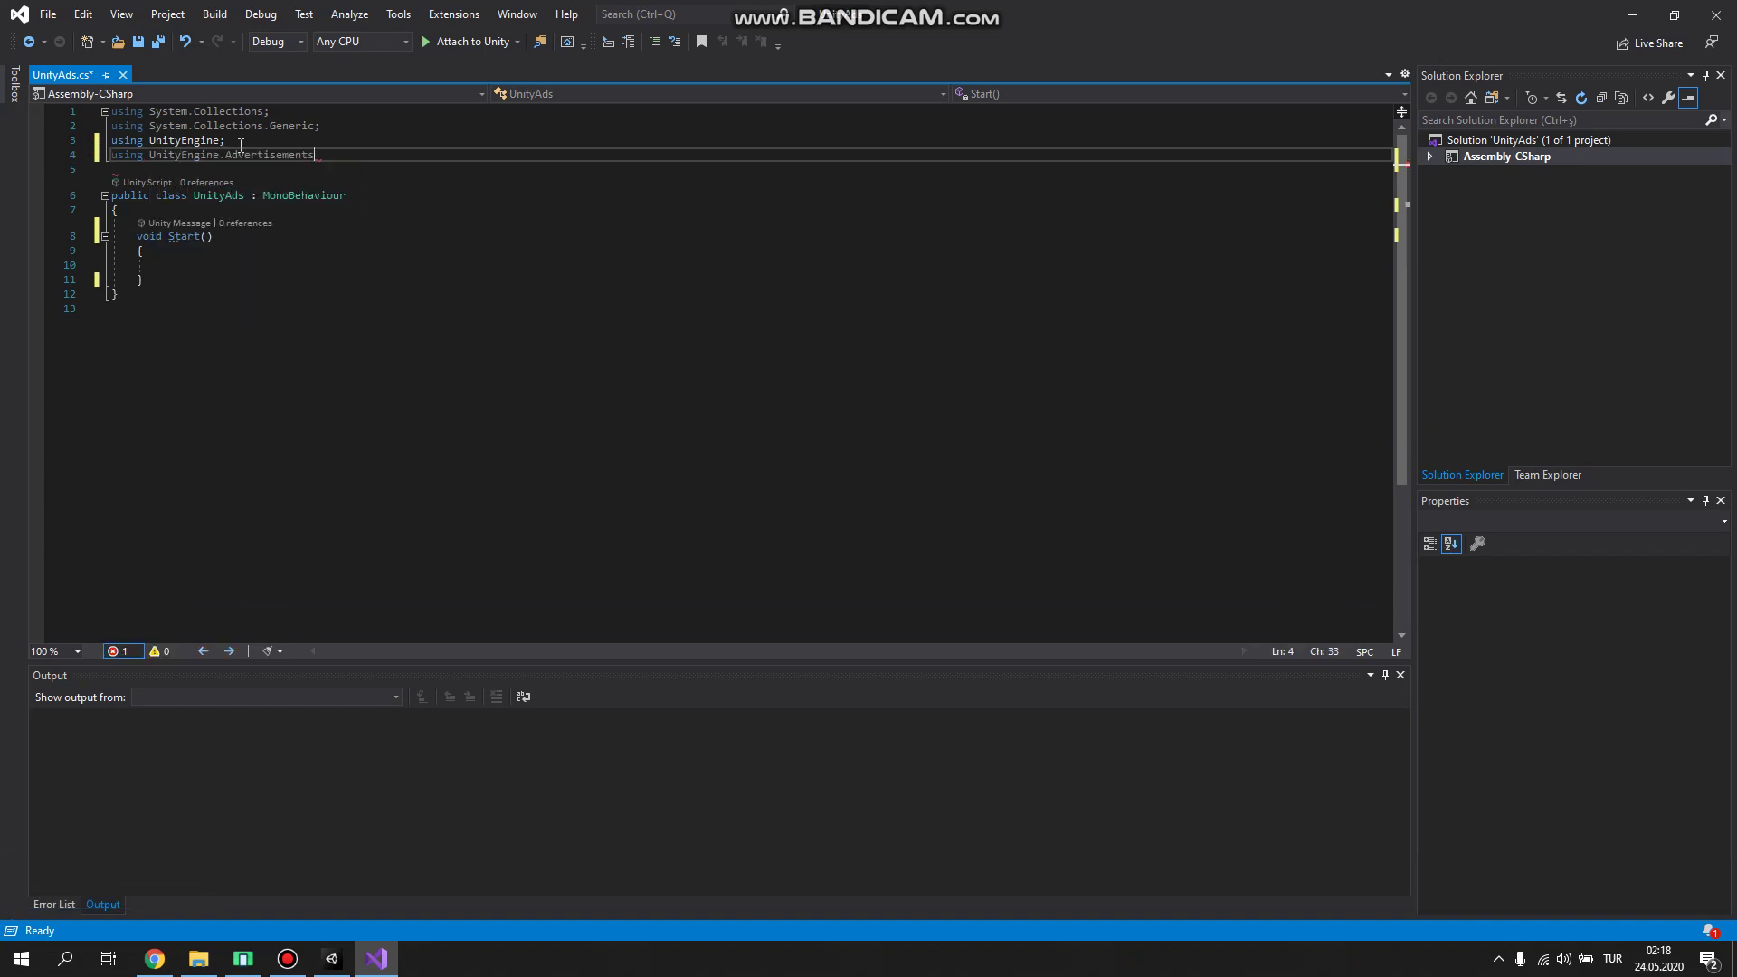
pyautogui.click(172, 205)
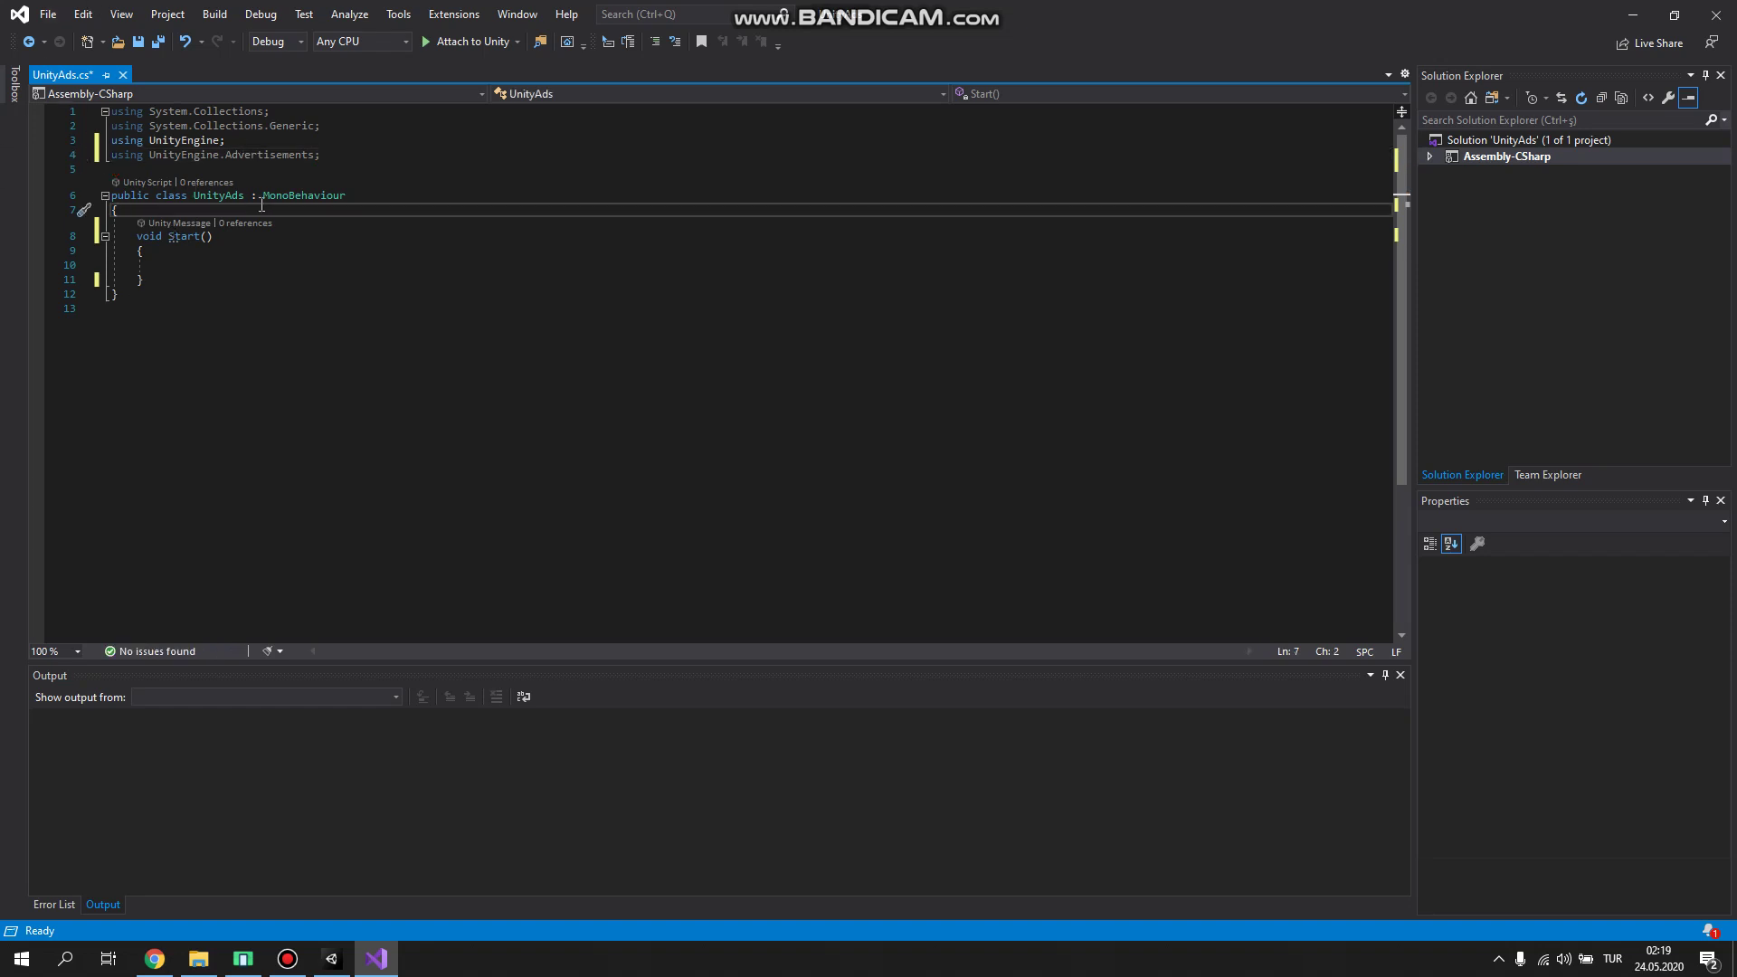
# Step: Add a public bool TestMode field set to true
pyautogui.press('Return')
pyautogui.write('publ')
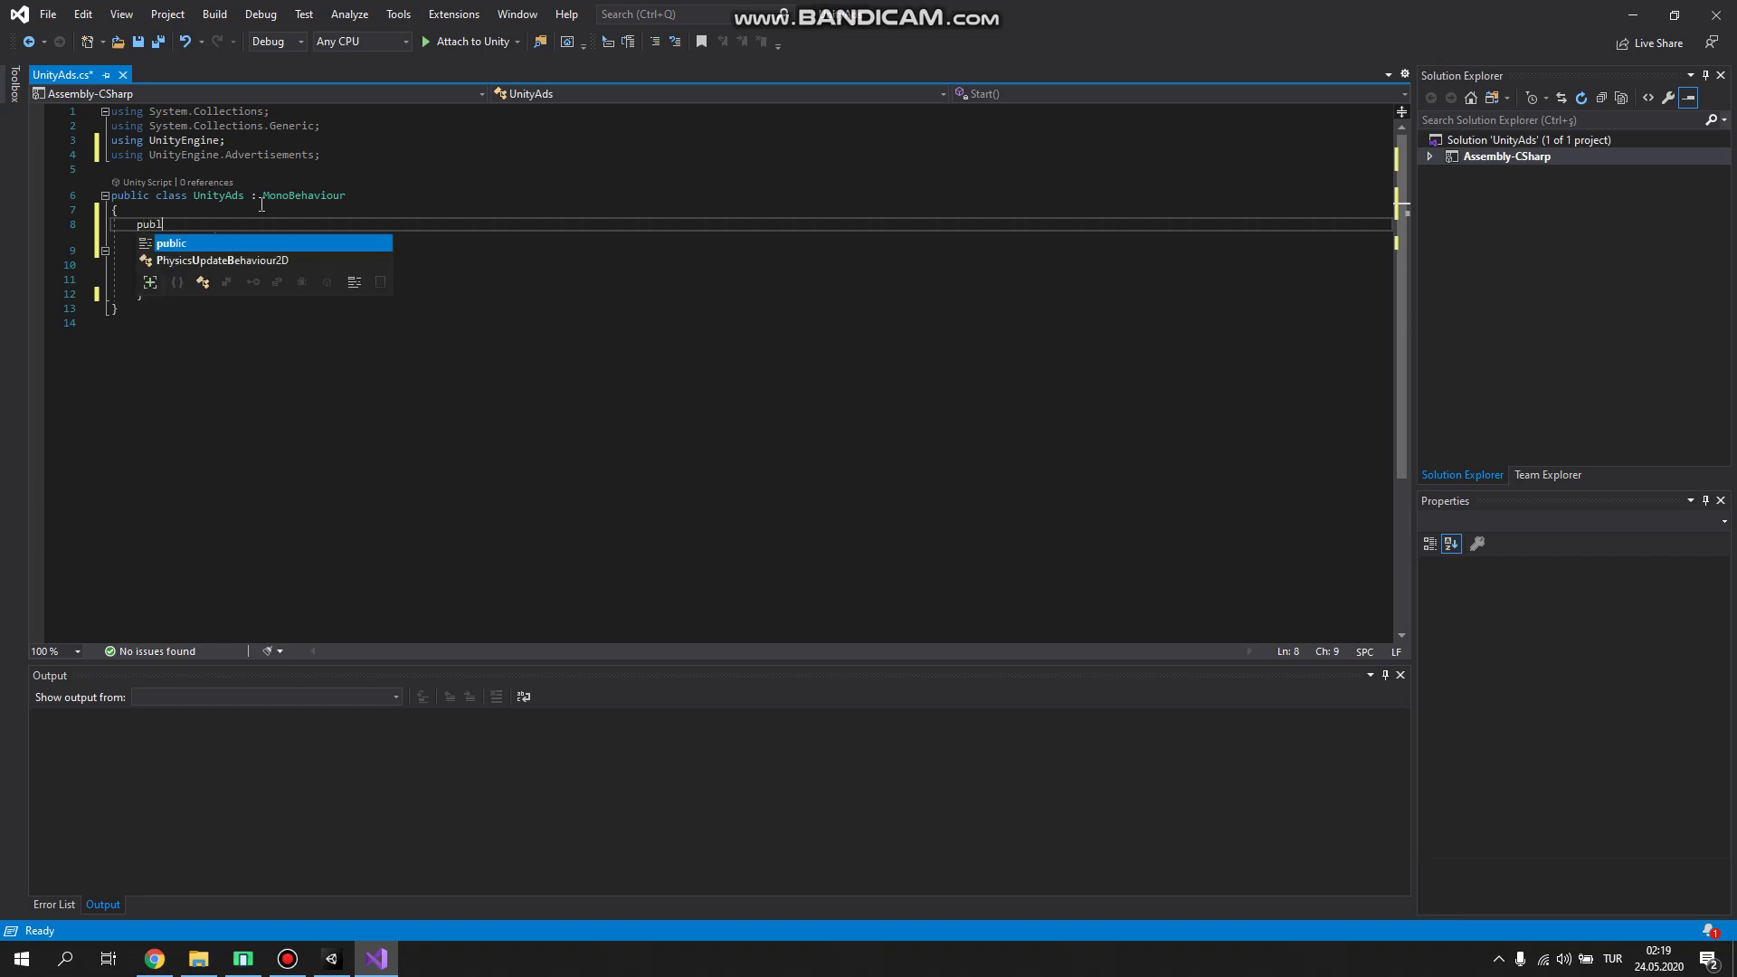
pyautogui.write('ic bool ')
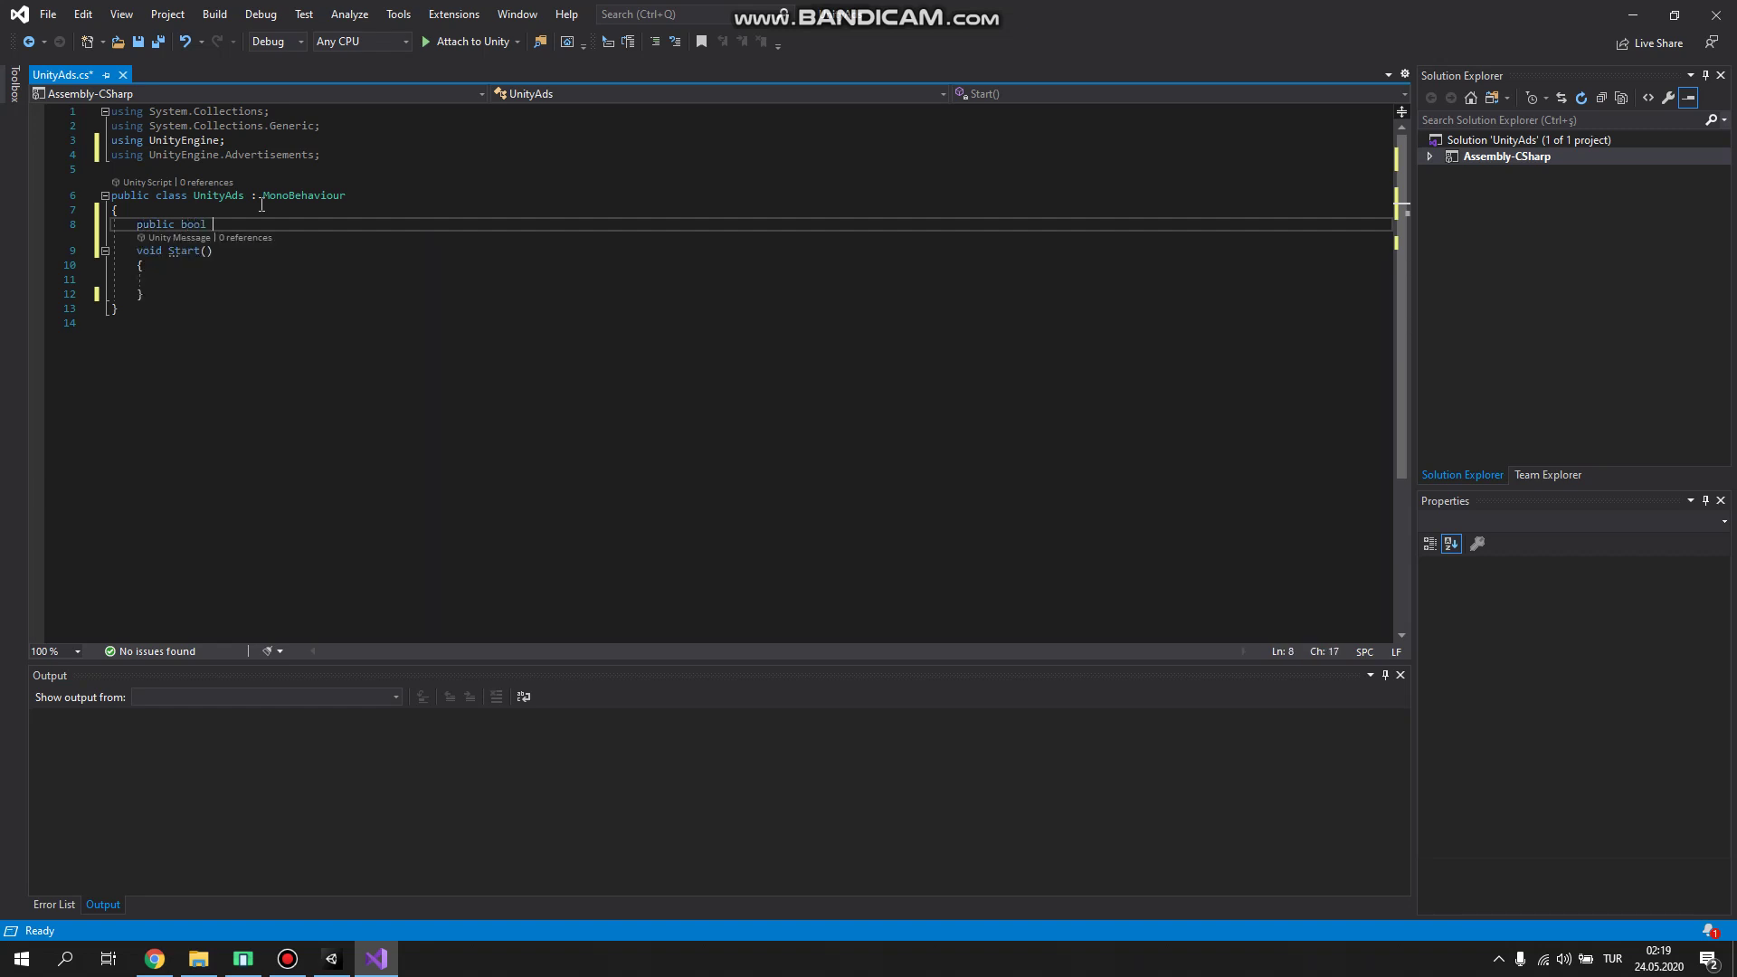
pyautogui.write('TestMode=')
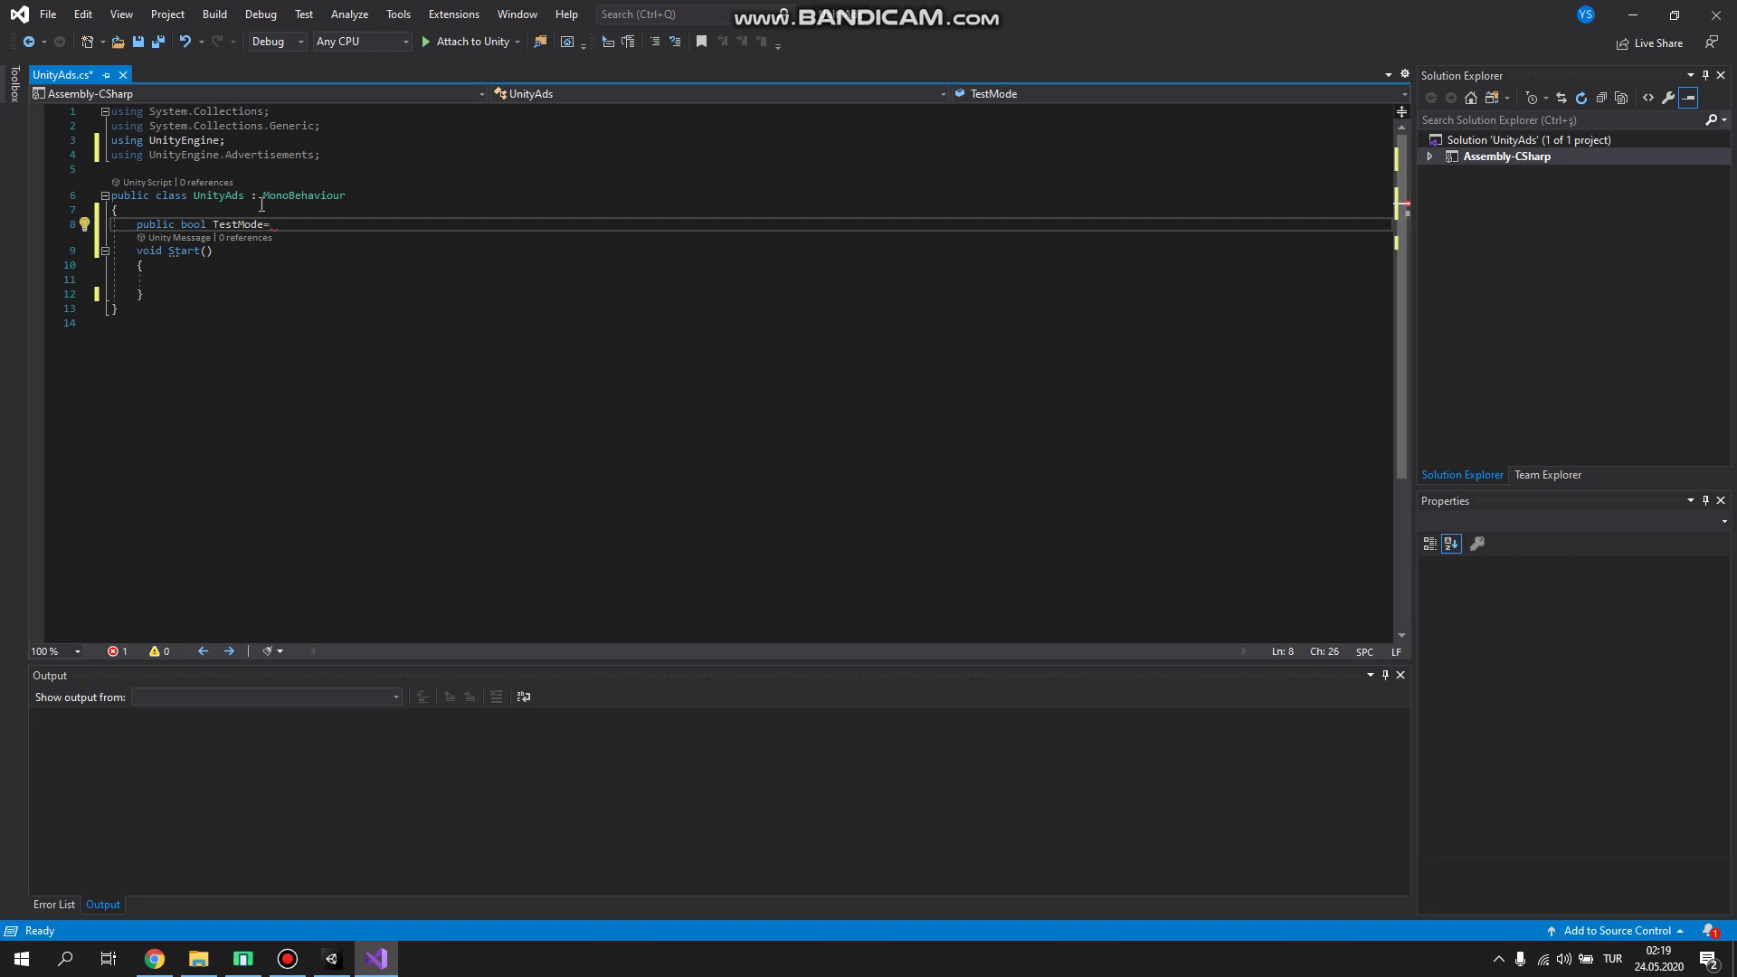
pyautogui.write('true.i')
pyautogui.press('BackSpace')
pyautogui.press('BackSpace')
pyautogui.press('Return')
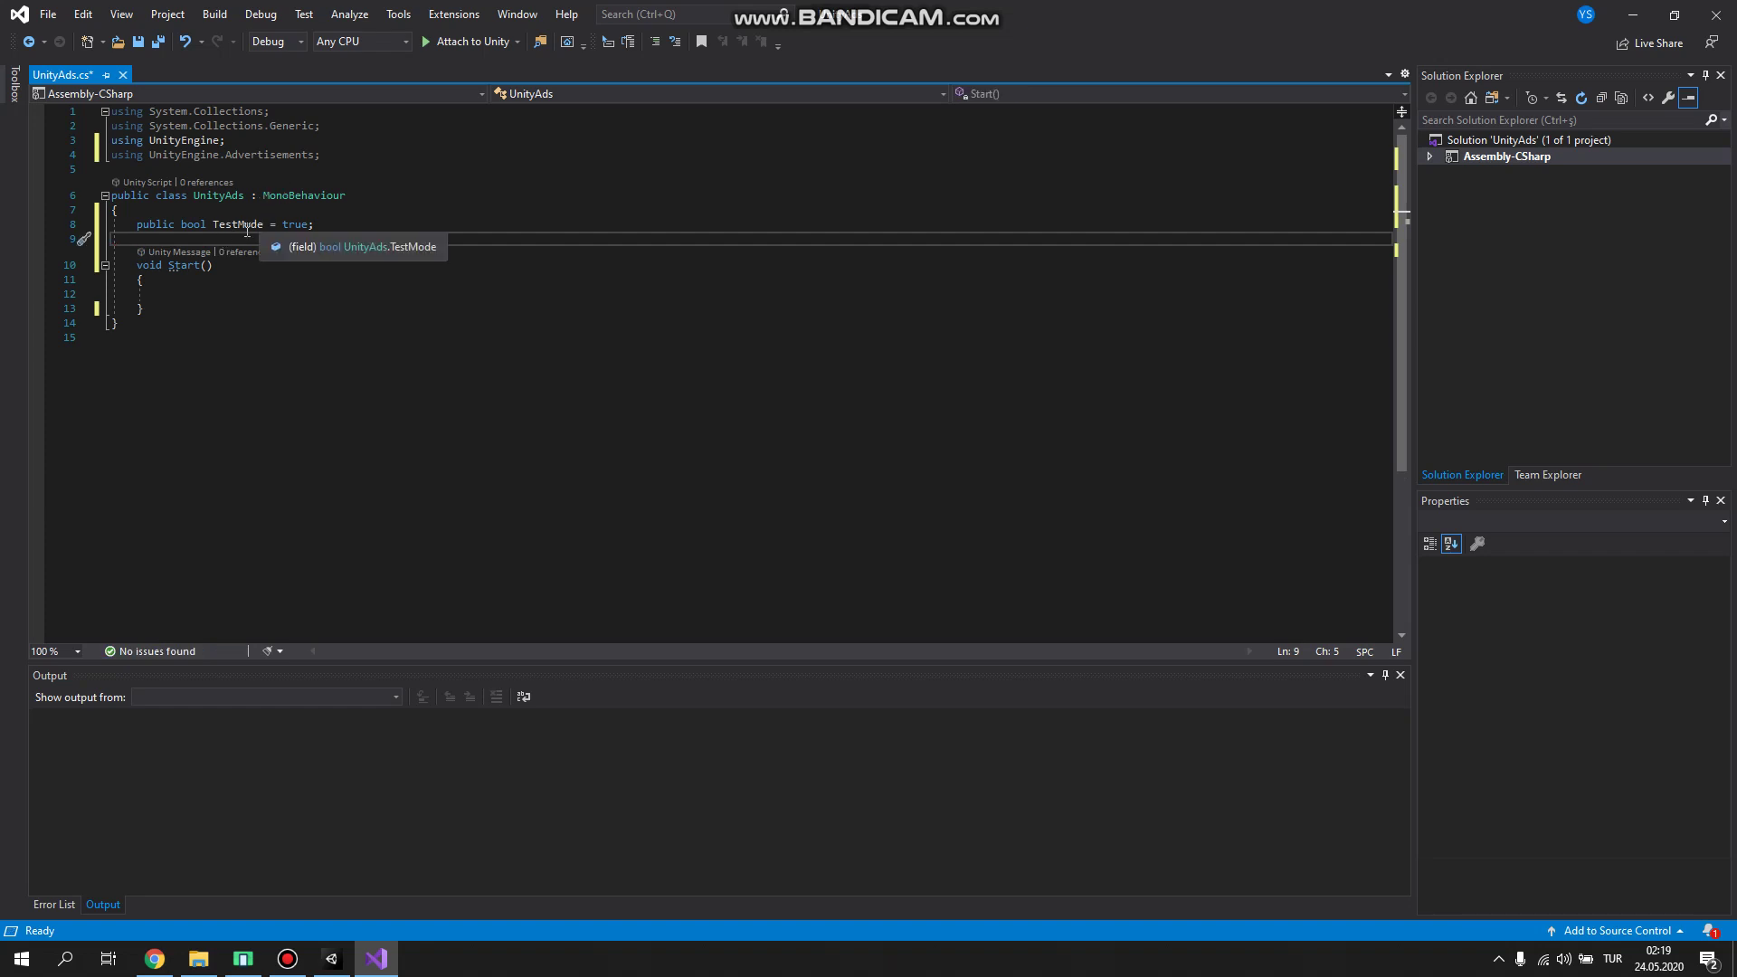
# Step: Declare public string fields AndroidID and IOSID, each initialised to an empty string
pyautogui.write('public ')
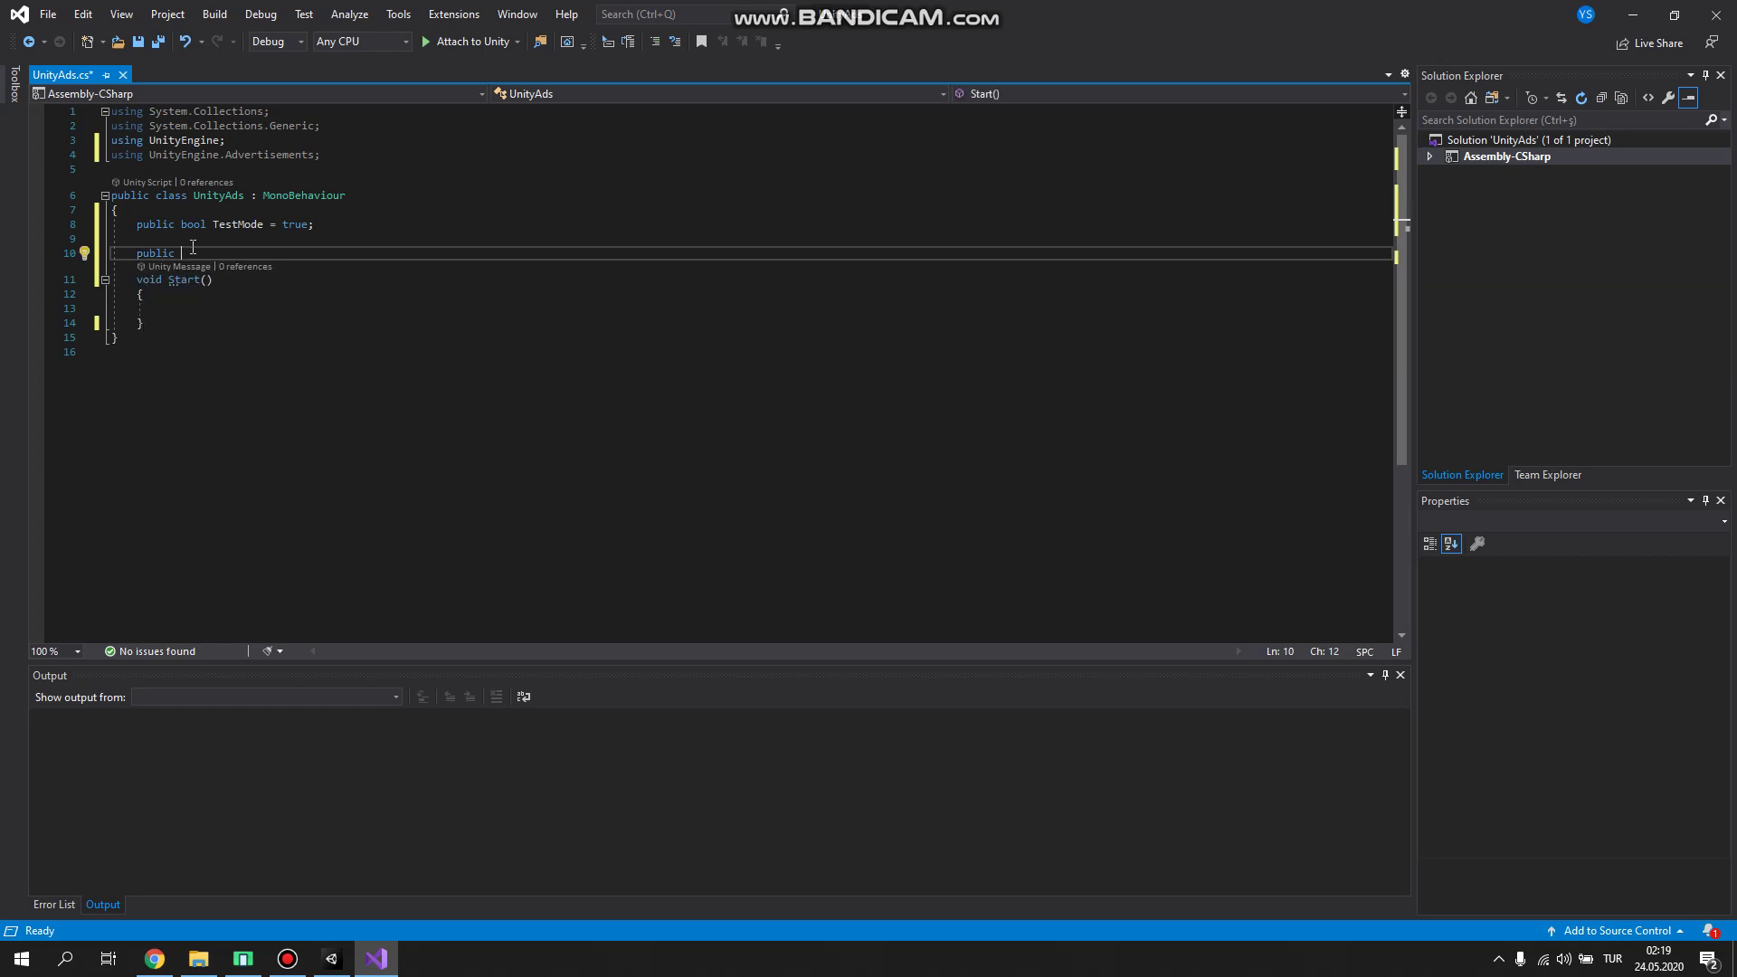
pyautogui.write('AndroidId')
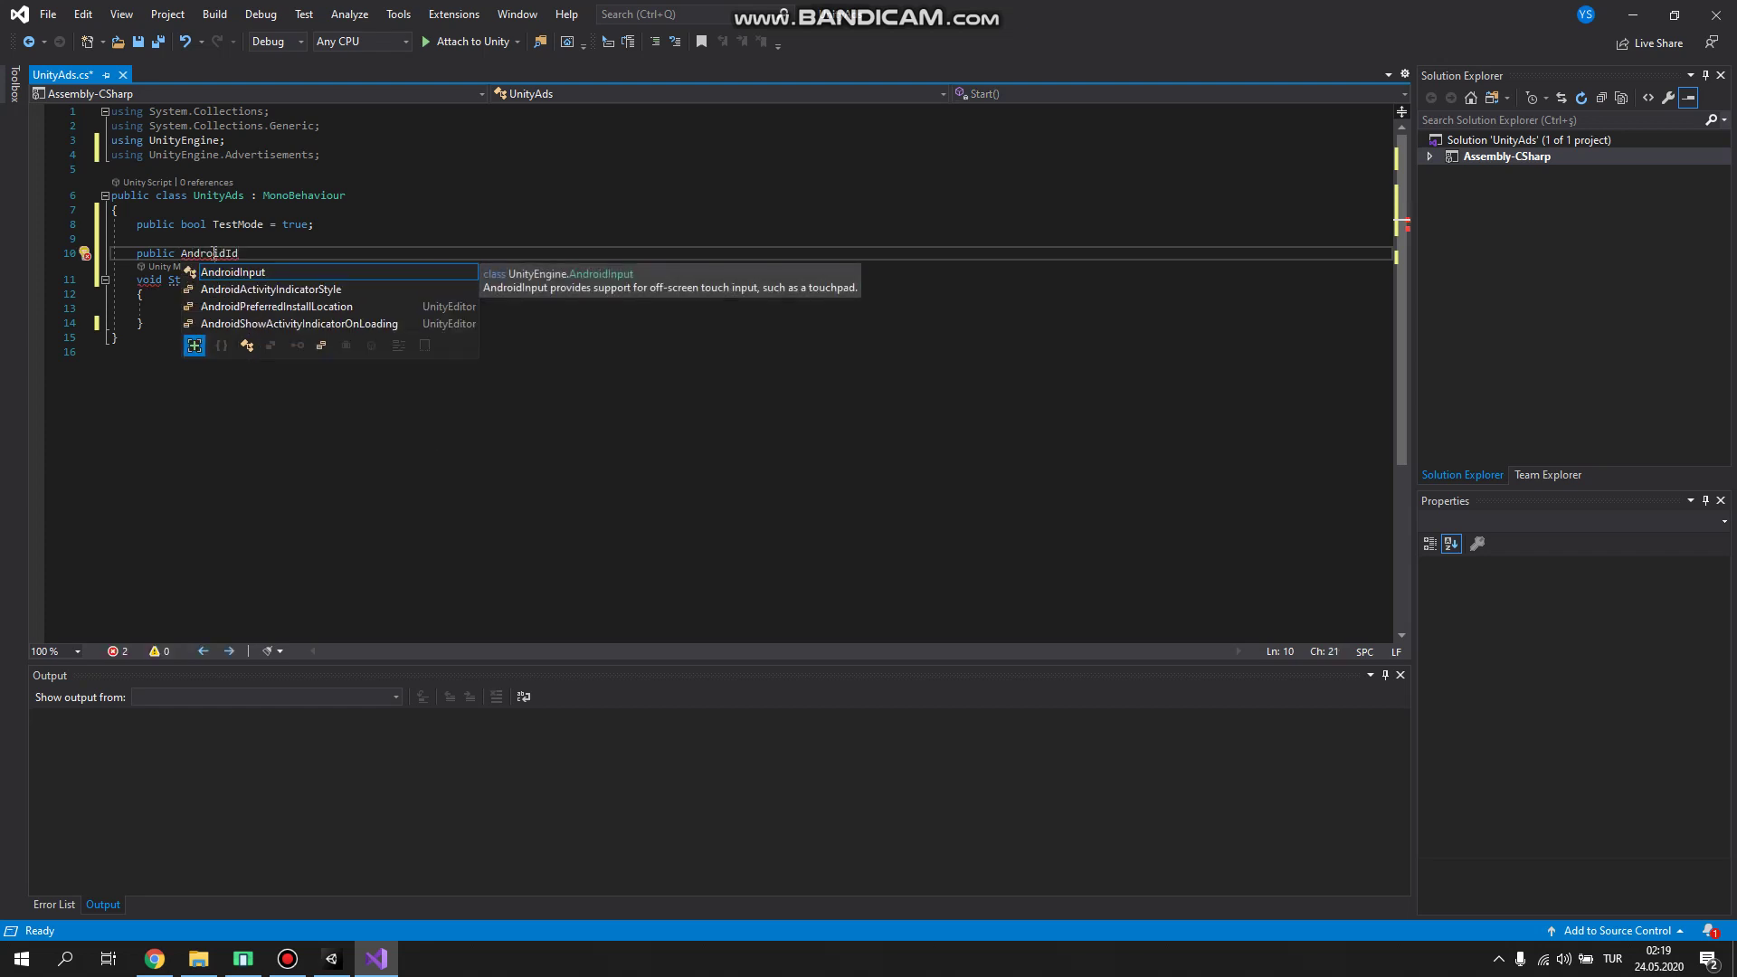
pyautogui.press('BackSpace')
pyautogui.write('D')
pyautogui.click(175, 254)
pyautogui.write('string')
pyautogui.click(331, 252)
pyautogui.write('= "";')
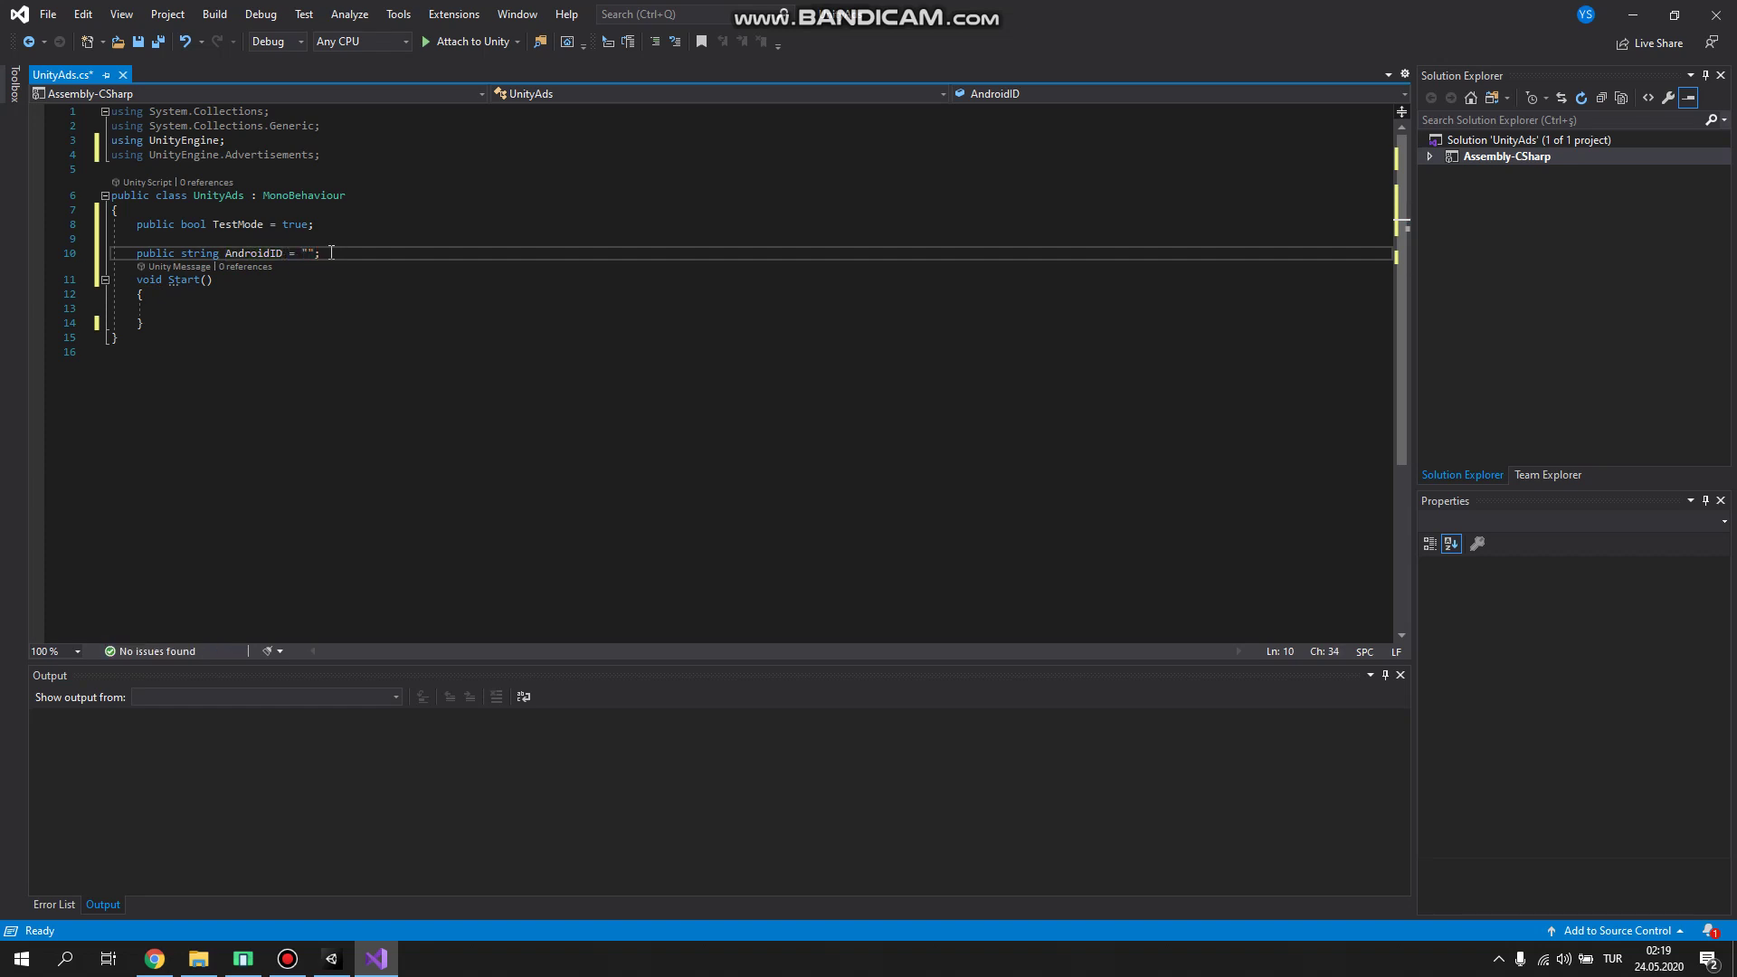
pyautogui.hotkey('ctrl', 'd')
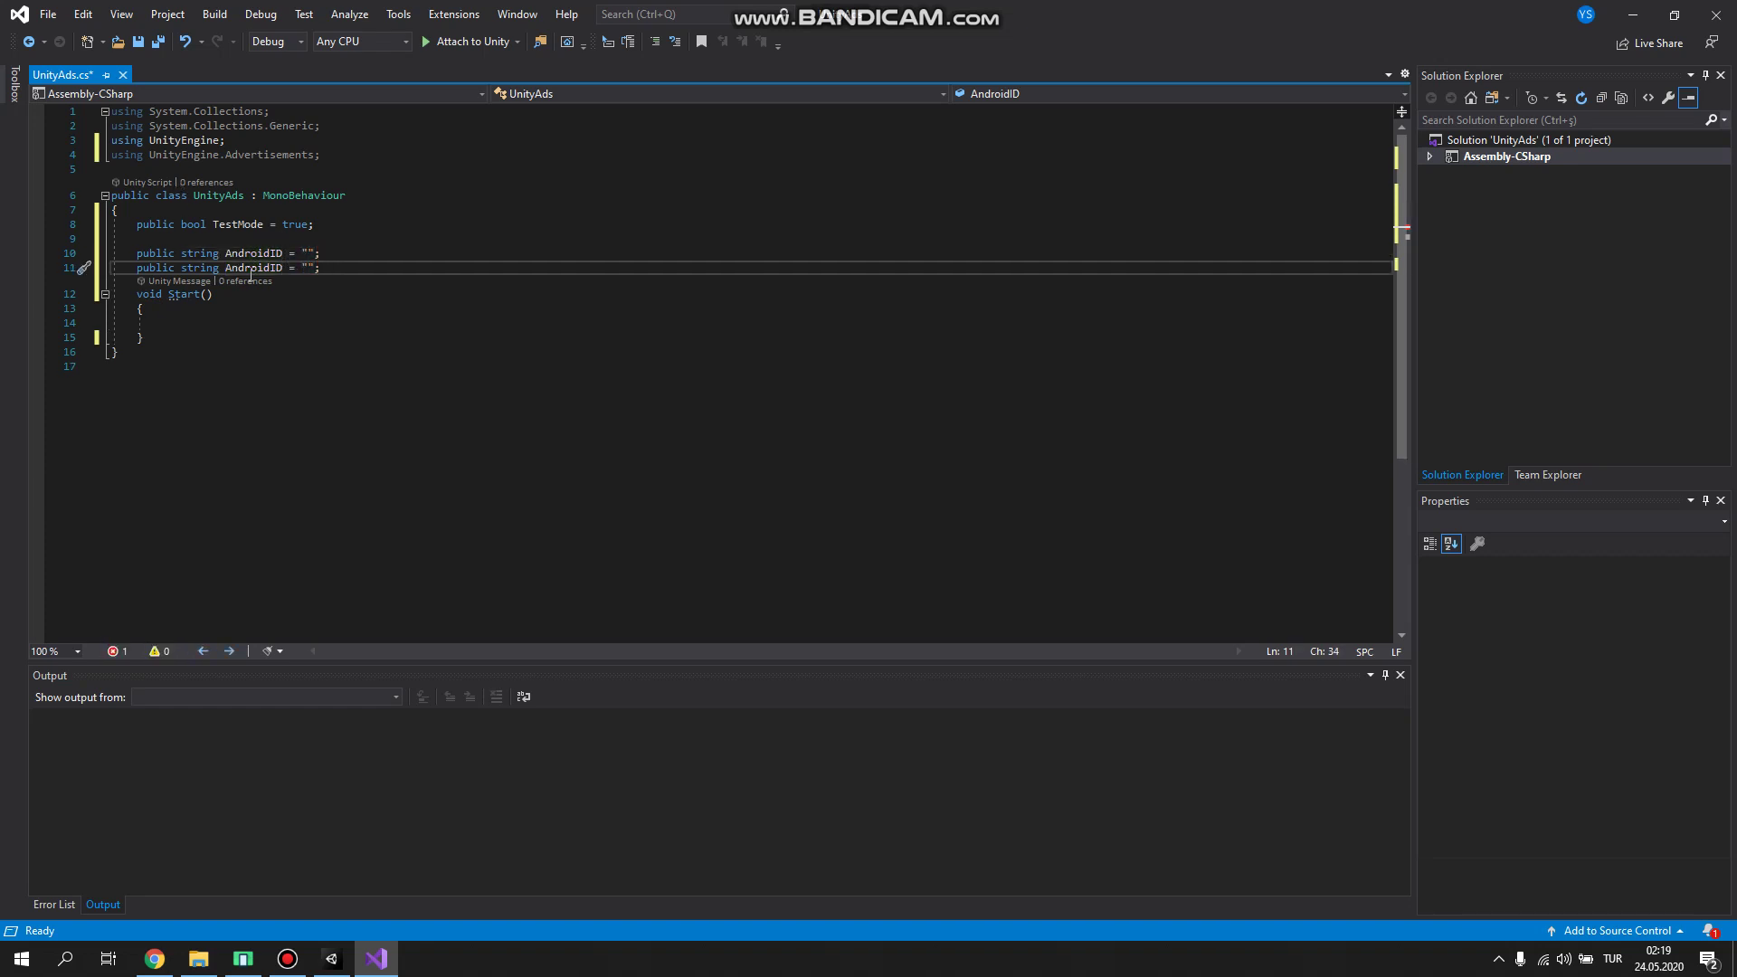
pyautogui.moveTo(282, 269); pyautogui.dragTo(227, 269)
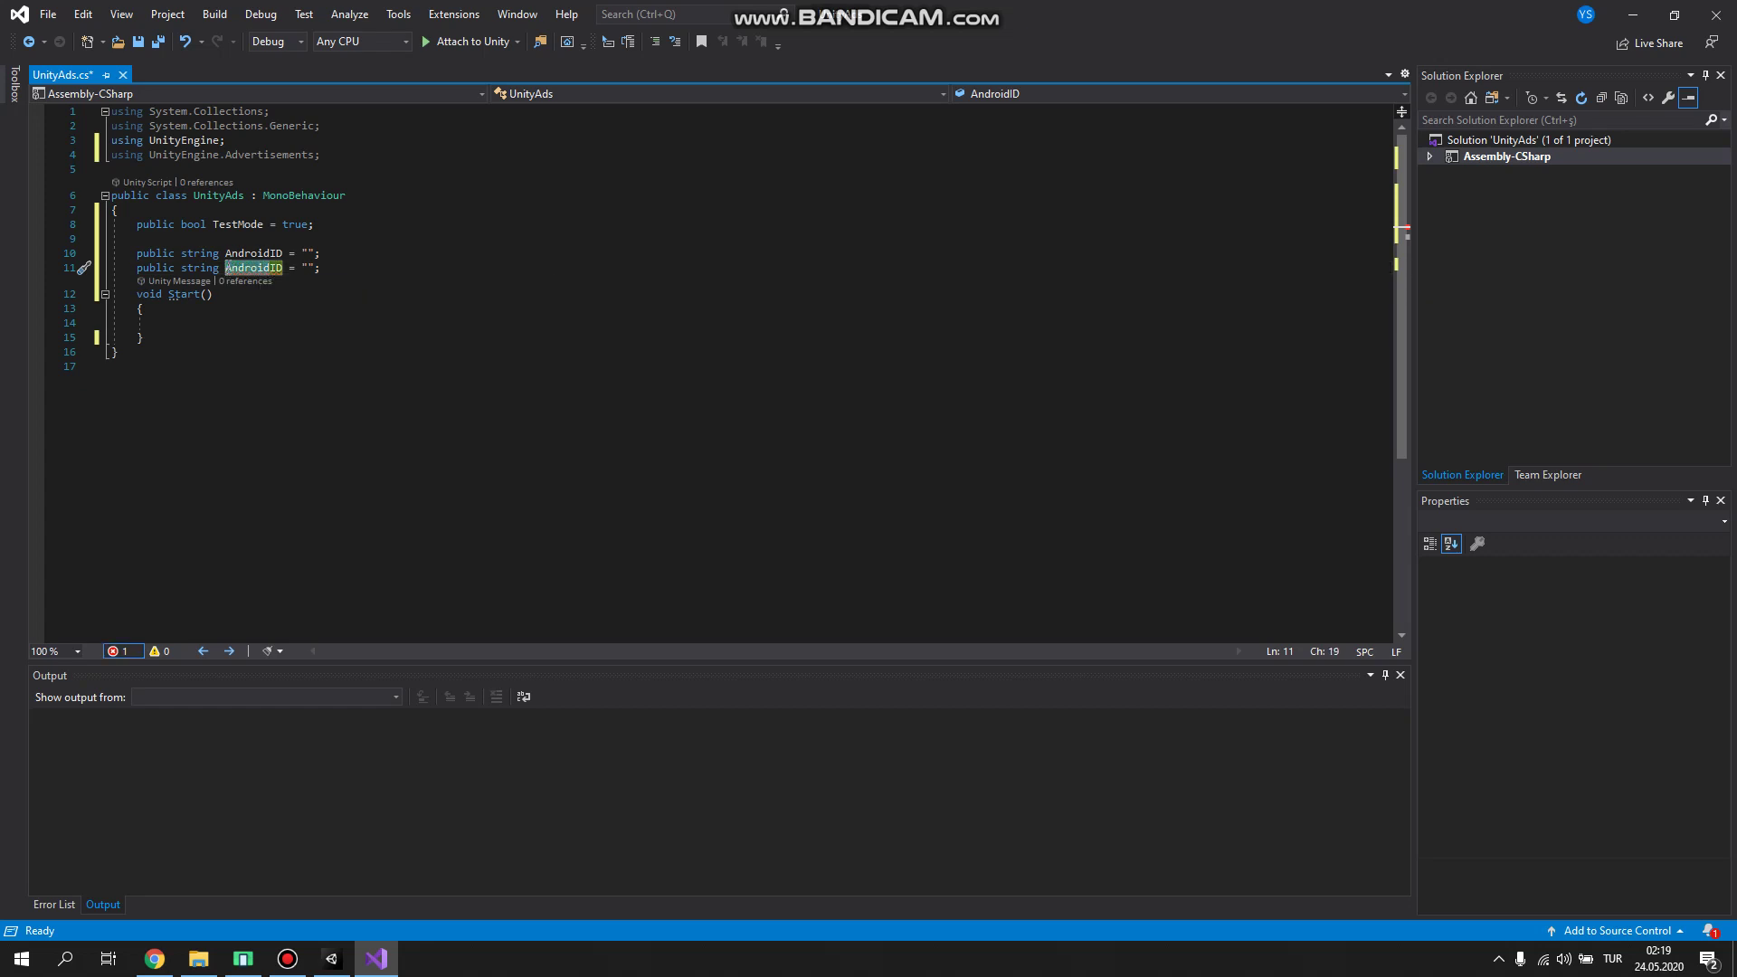
pyautogui.write('IOSID')
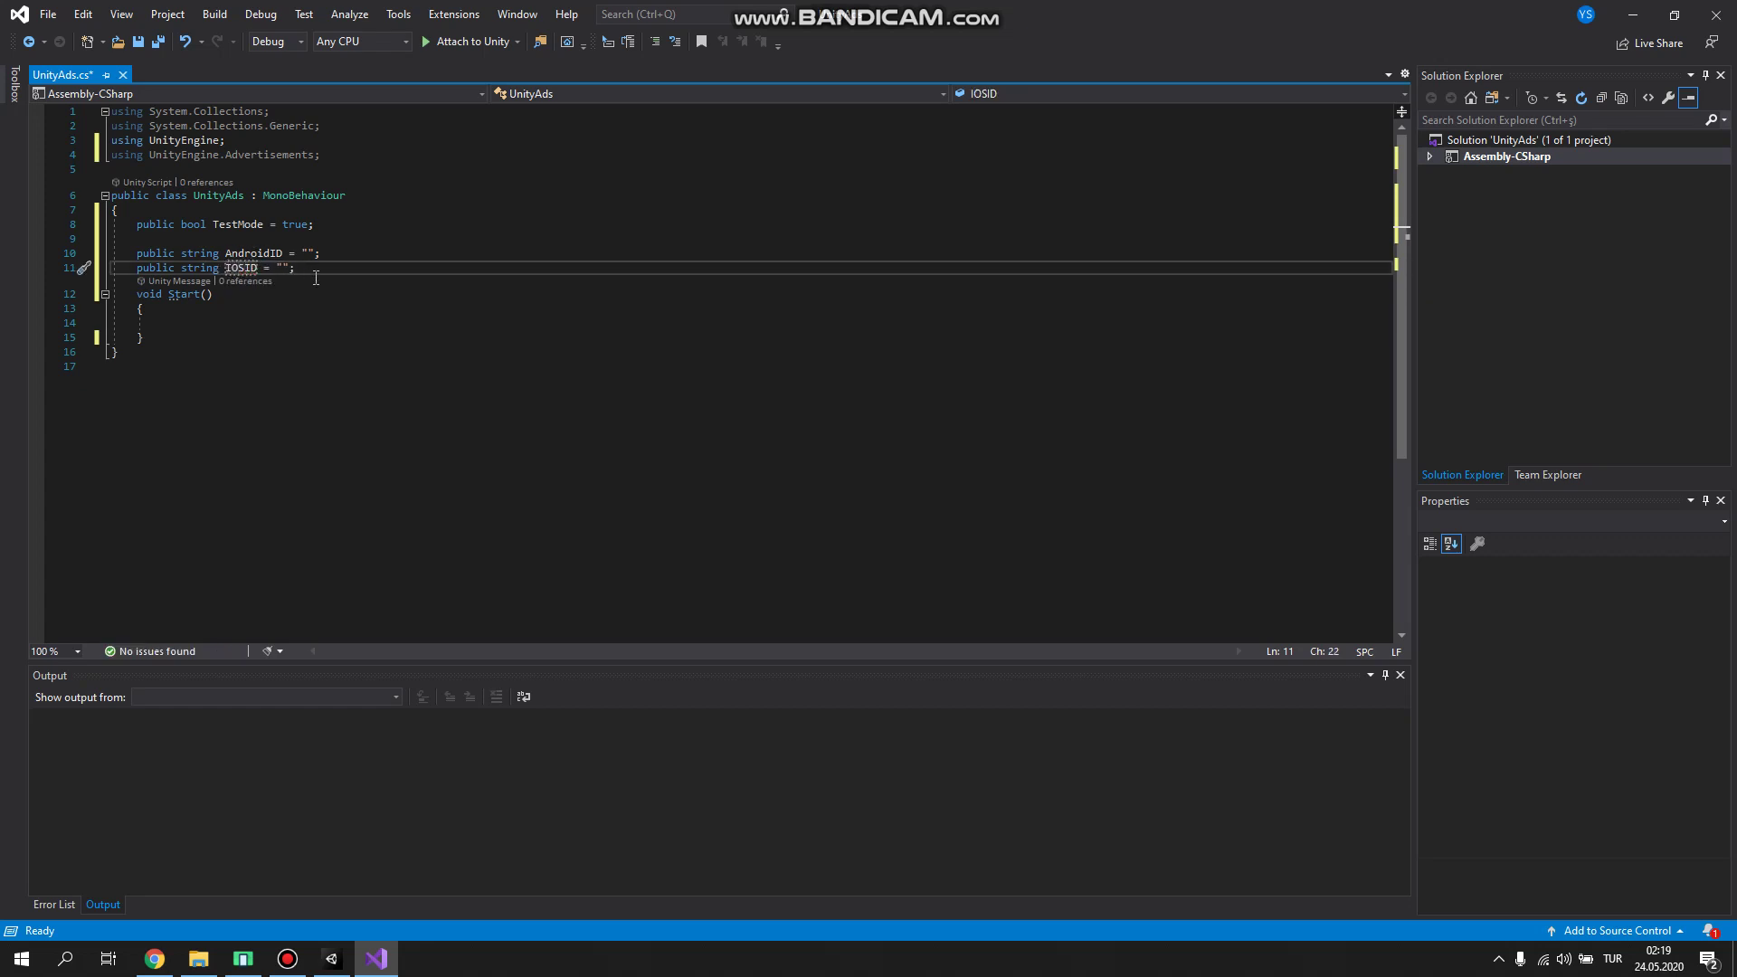
pyautogui.press('Return')
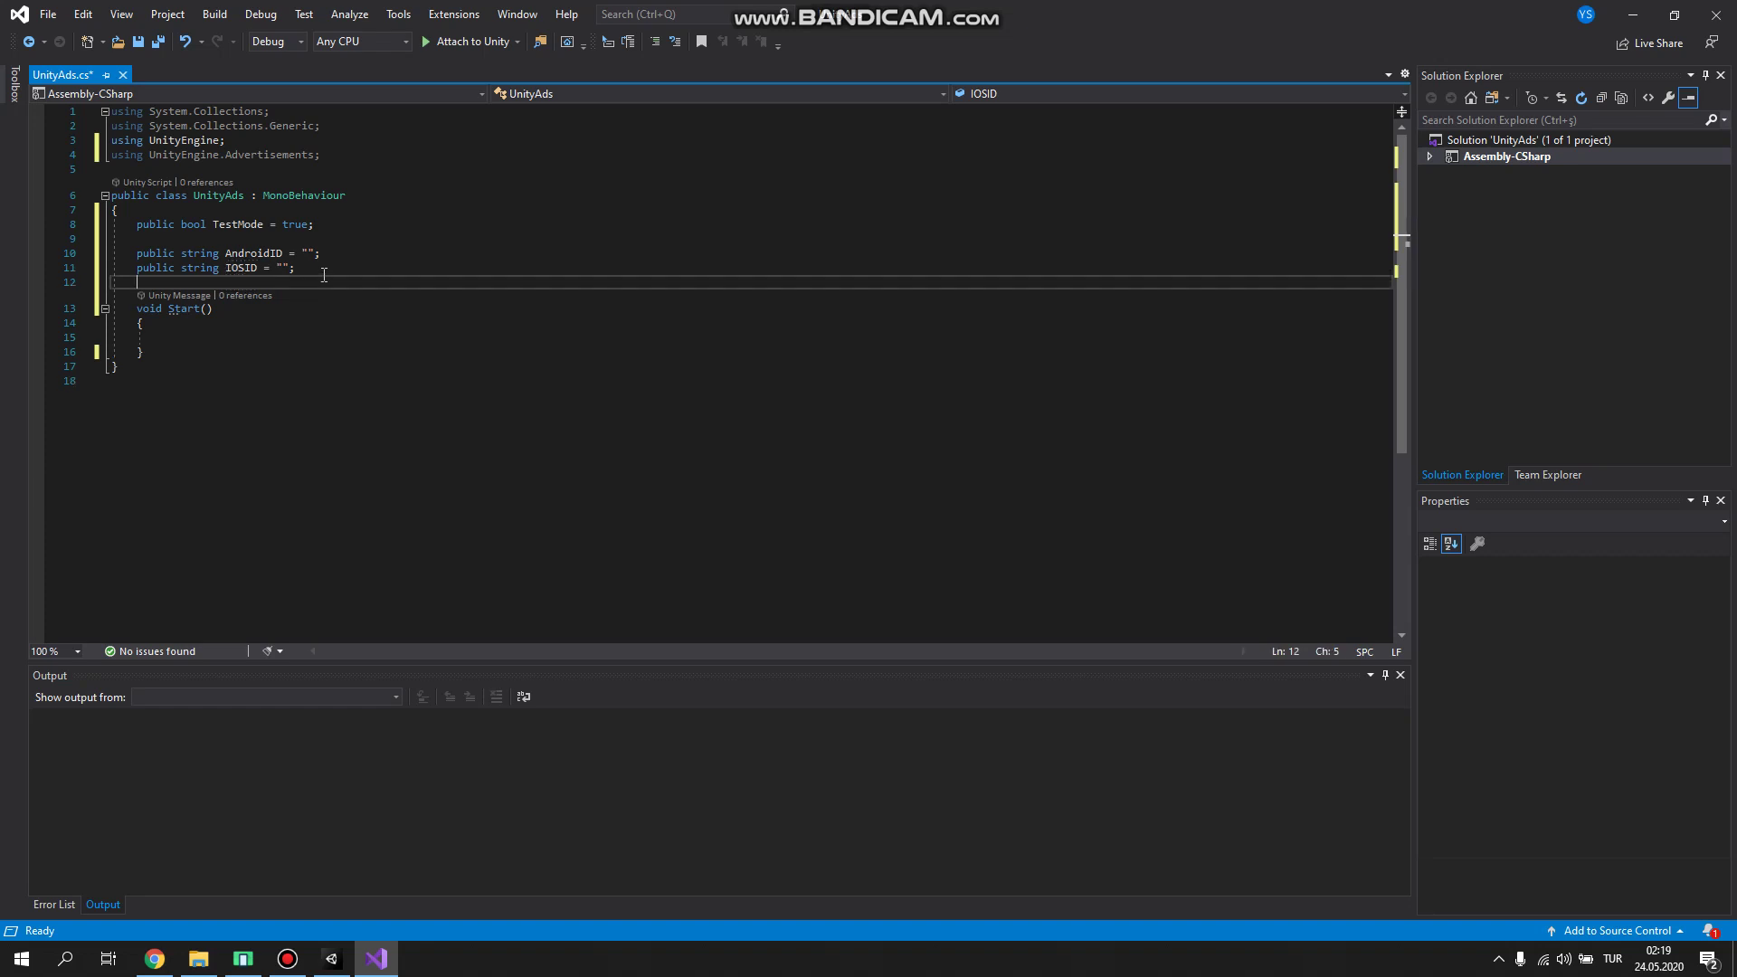
# Step: Add a private string RewardedID field initialised to an empty string
pyautogui.press('Return')
pyautogui.write('private')
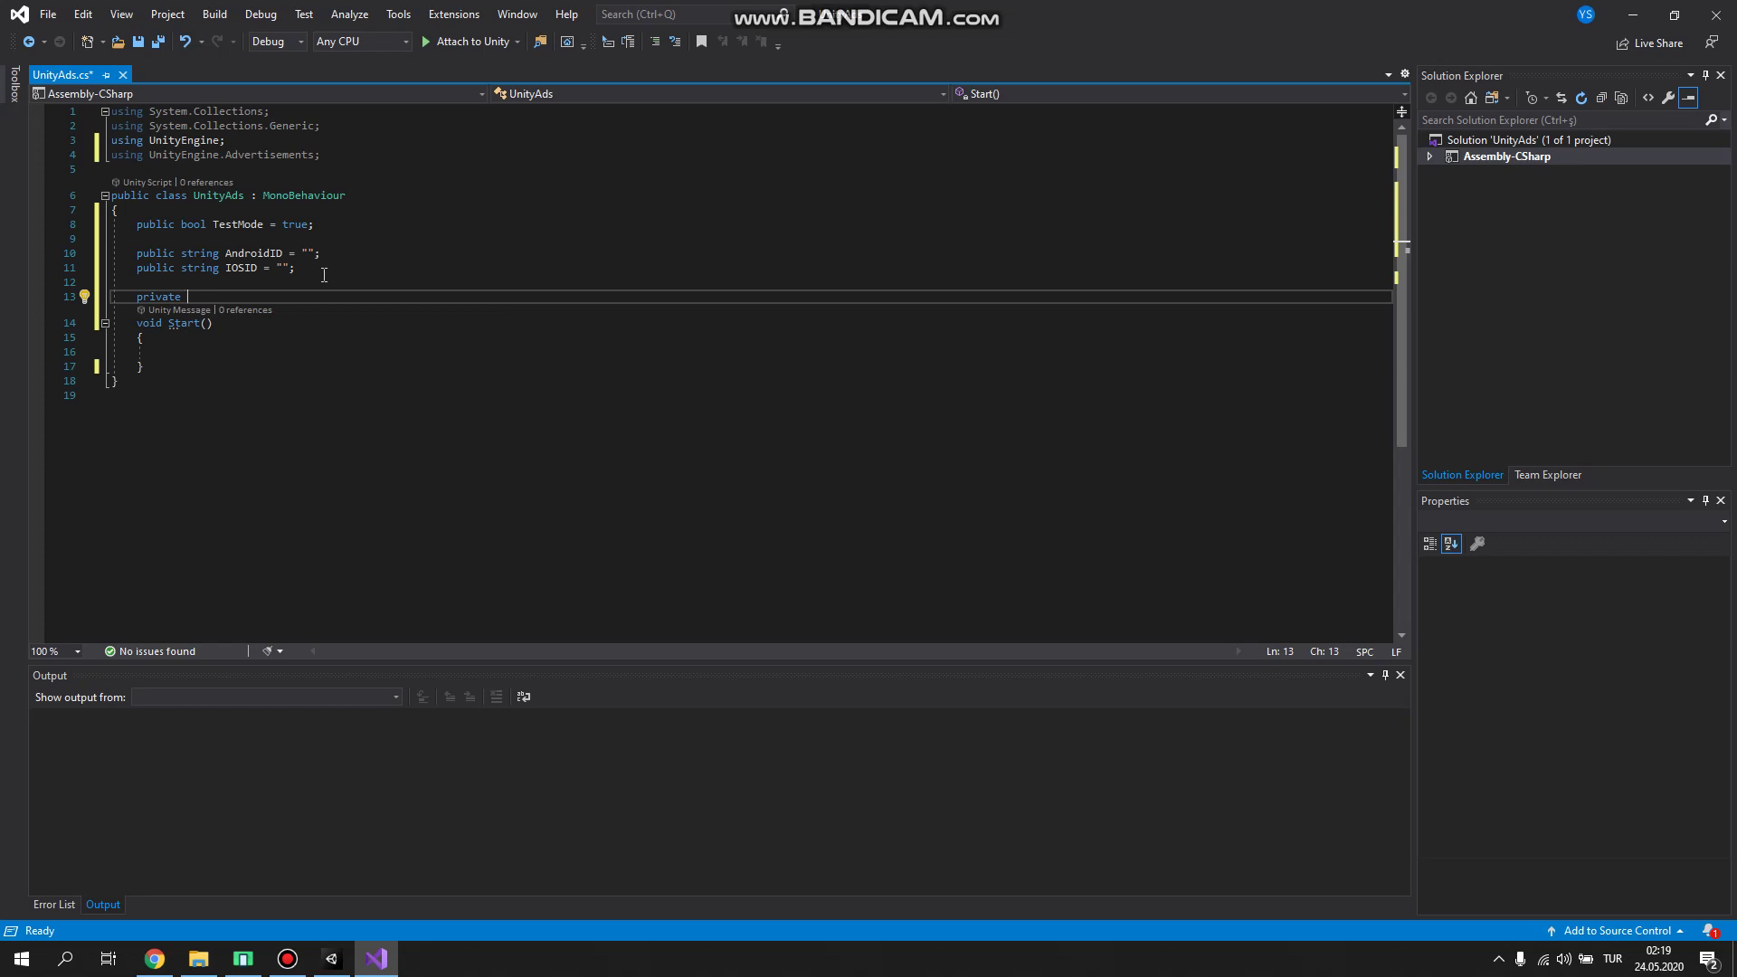
pyautogui.write('Rew')
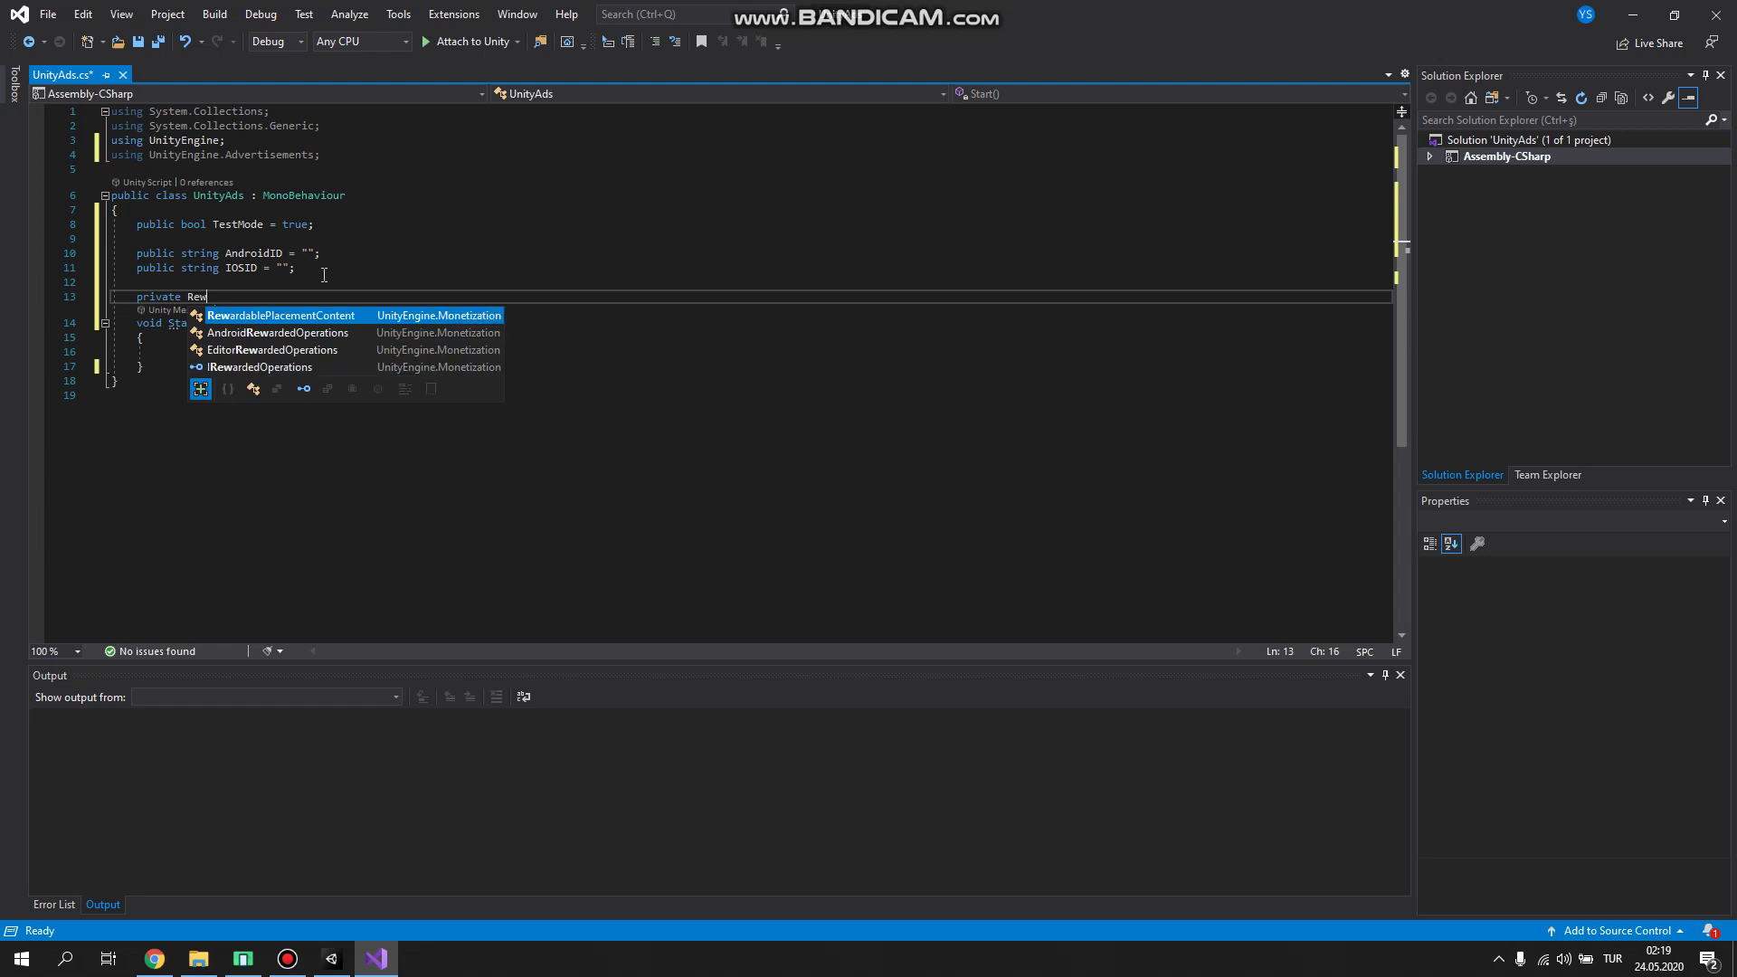
pyautogui.press('Tab')
pyautogui.hotkey('ctrl', 'z')
pyautogui.hotkey('ctrl', 'z')
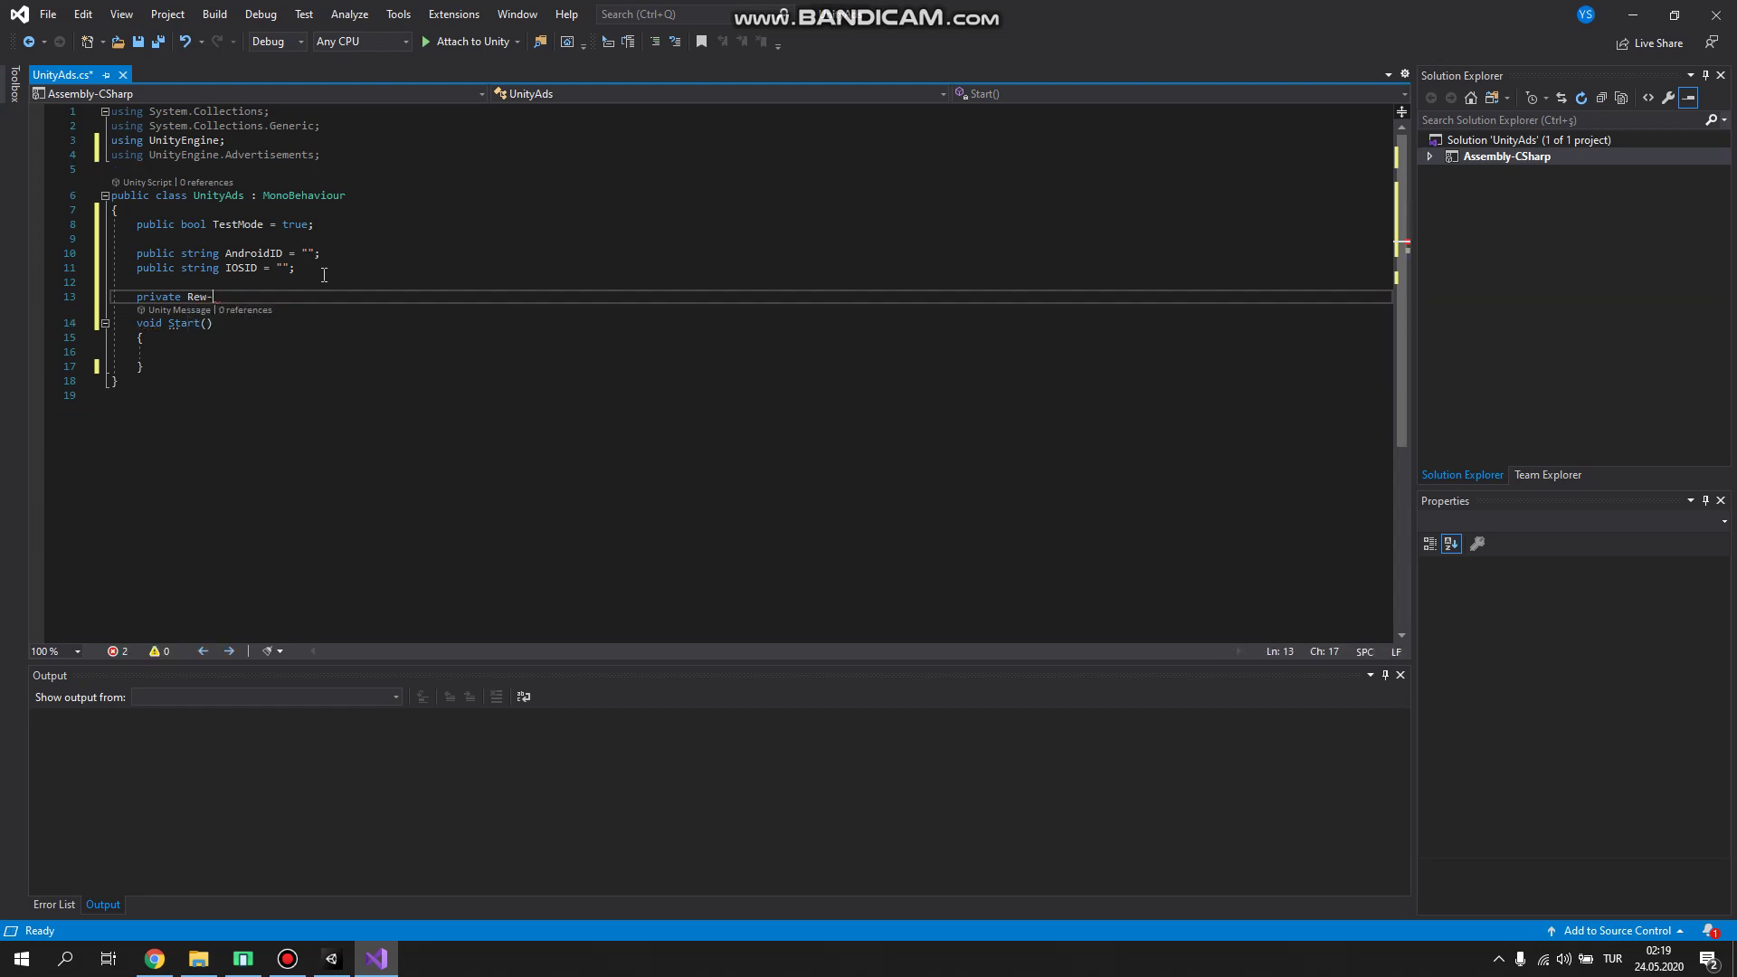
pyautogui.press('BackSpace')
pyautogui.press('BackSpace')
pyautogui.press('BackSpace')
pyautogui.write('strin')
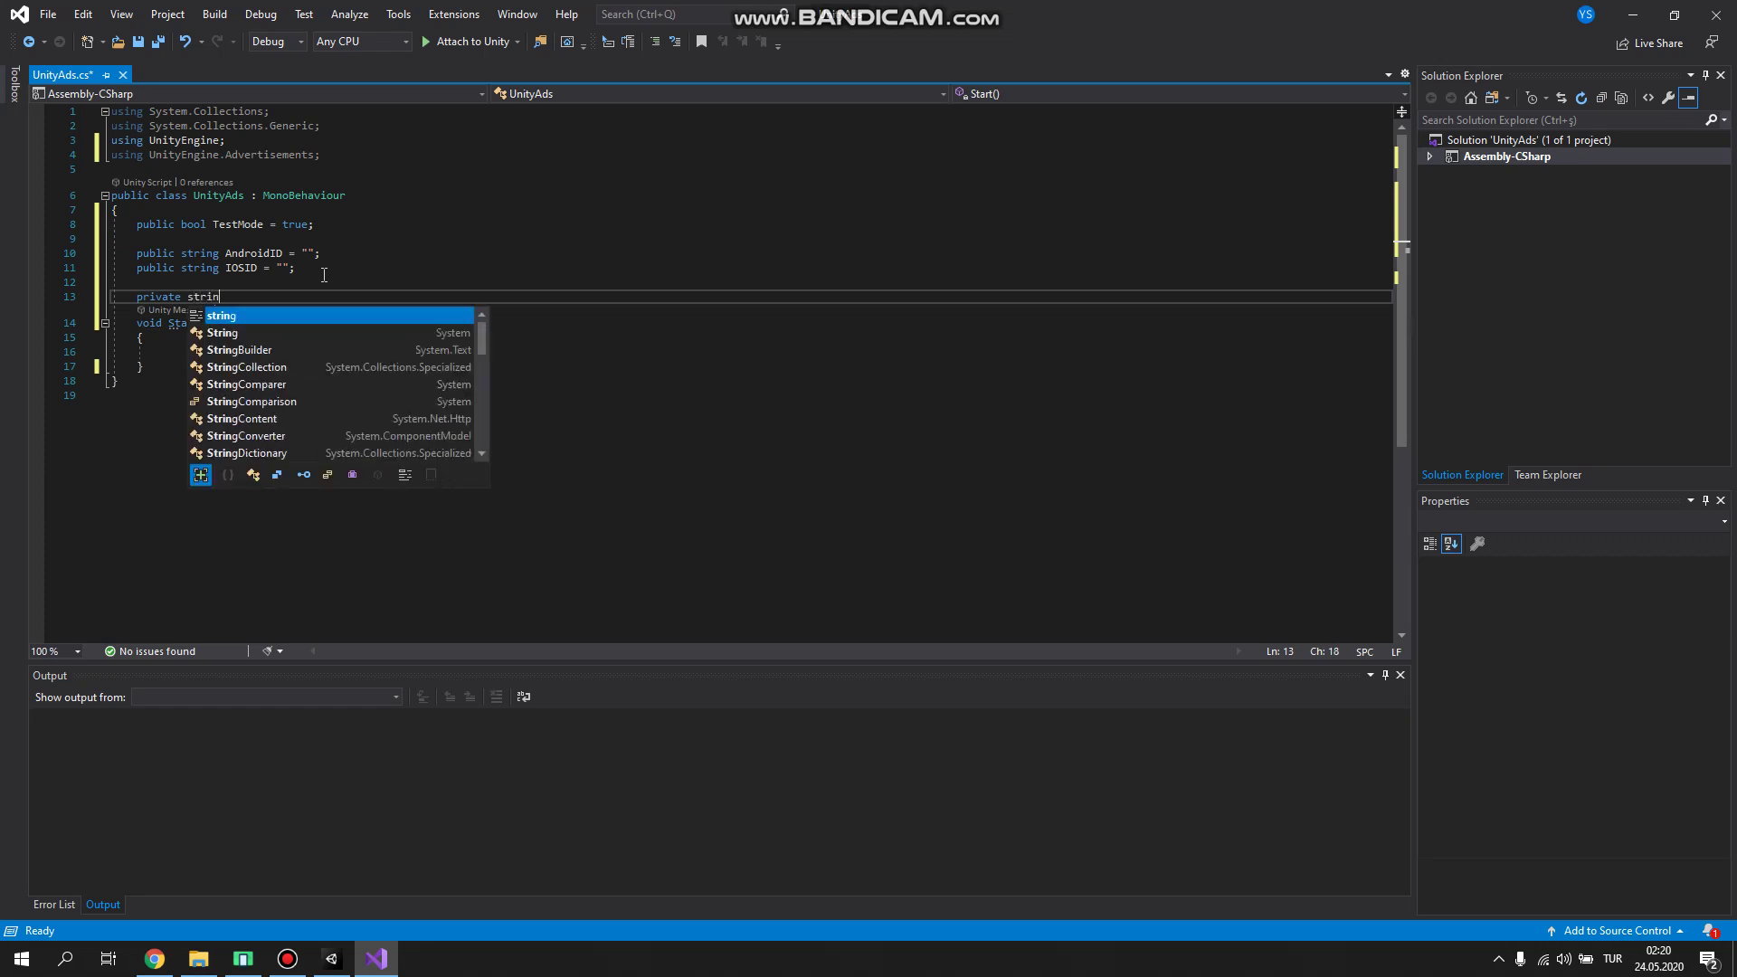
pyautogui.write('g RewardedID')
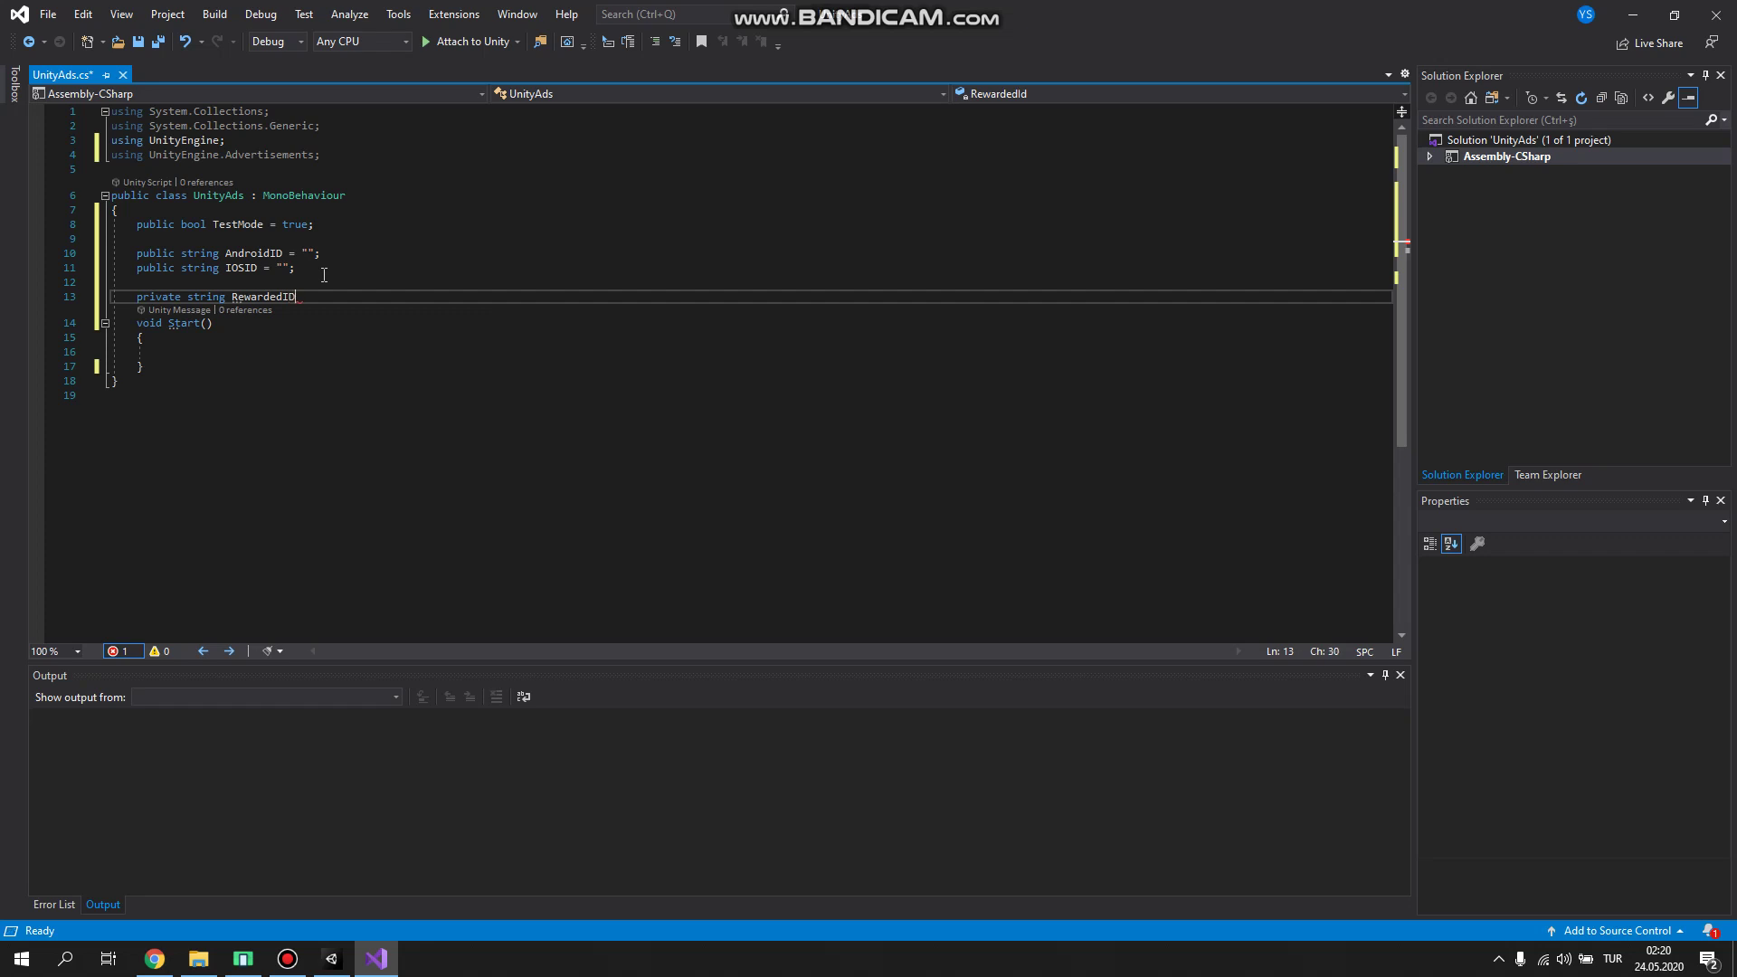
pyautogui.write(' = "";')
pyautogui.press('Return')
pyautogui.press('Up')
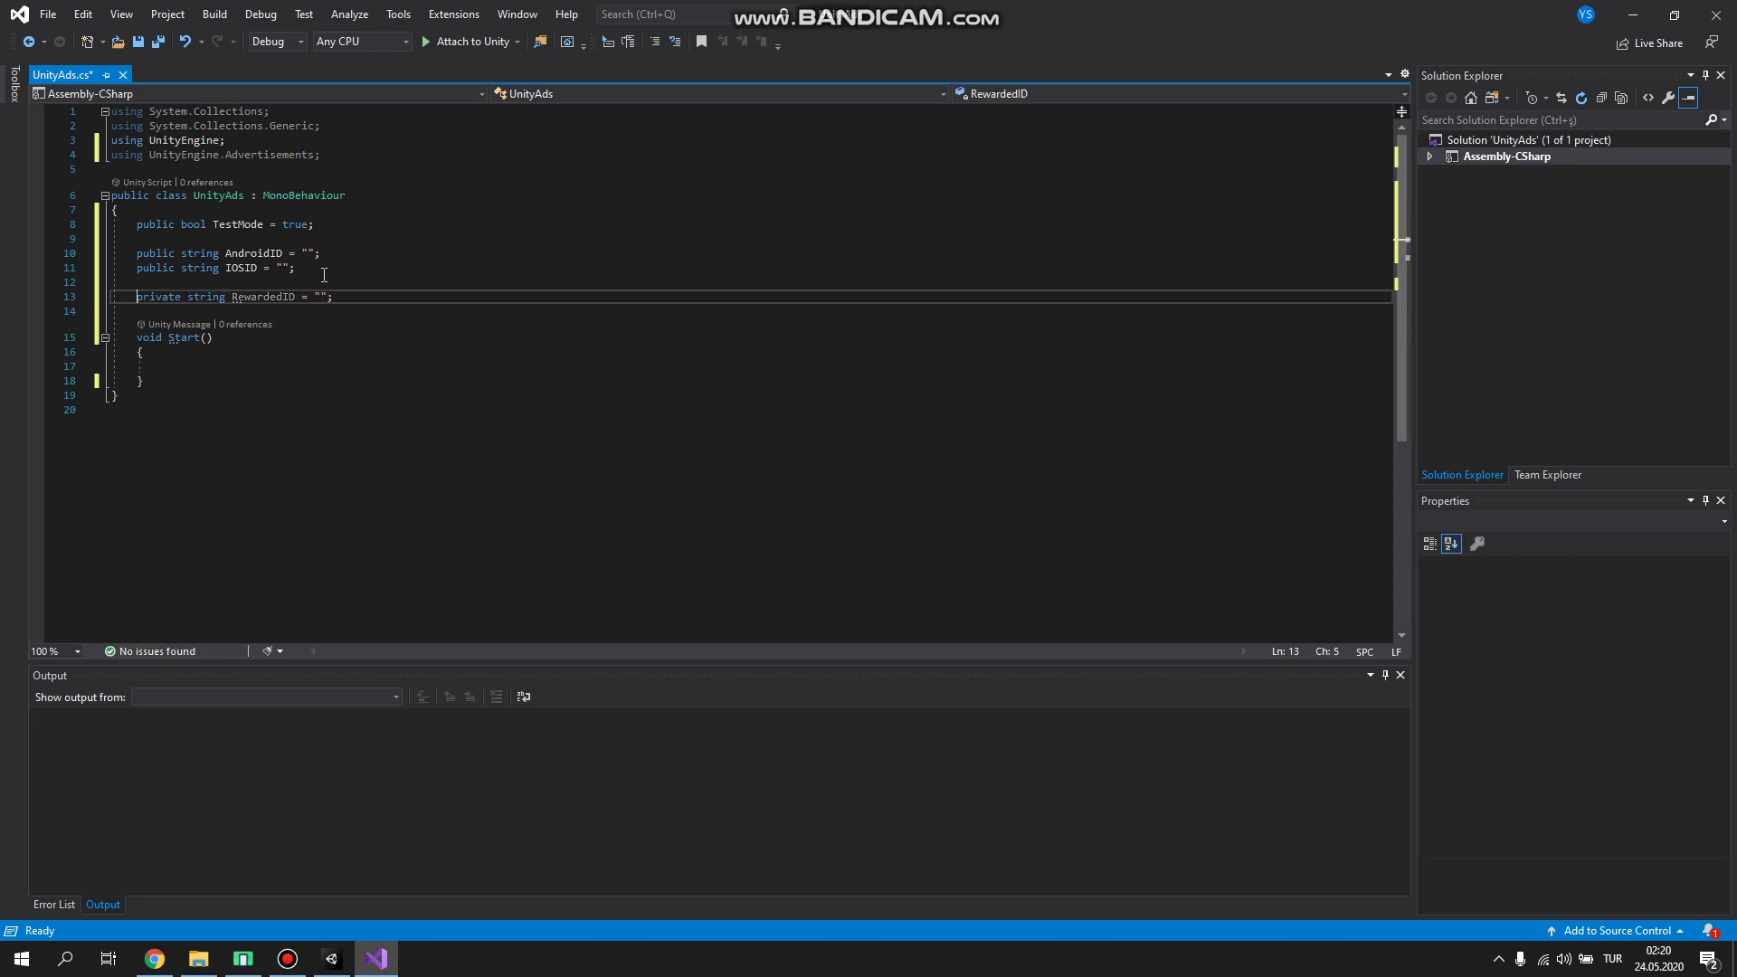
# Step: Duplicate the RewardedID line into private BannerID and InterstitialID string fields
pyautogui.hotkey('ctrl', 'd')
pyautogui.hotkey('ctrl', 'd')
pyautogui.press('Down')
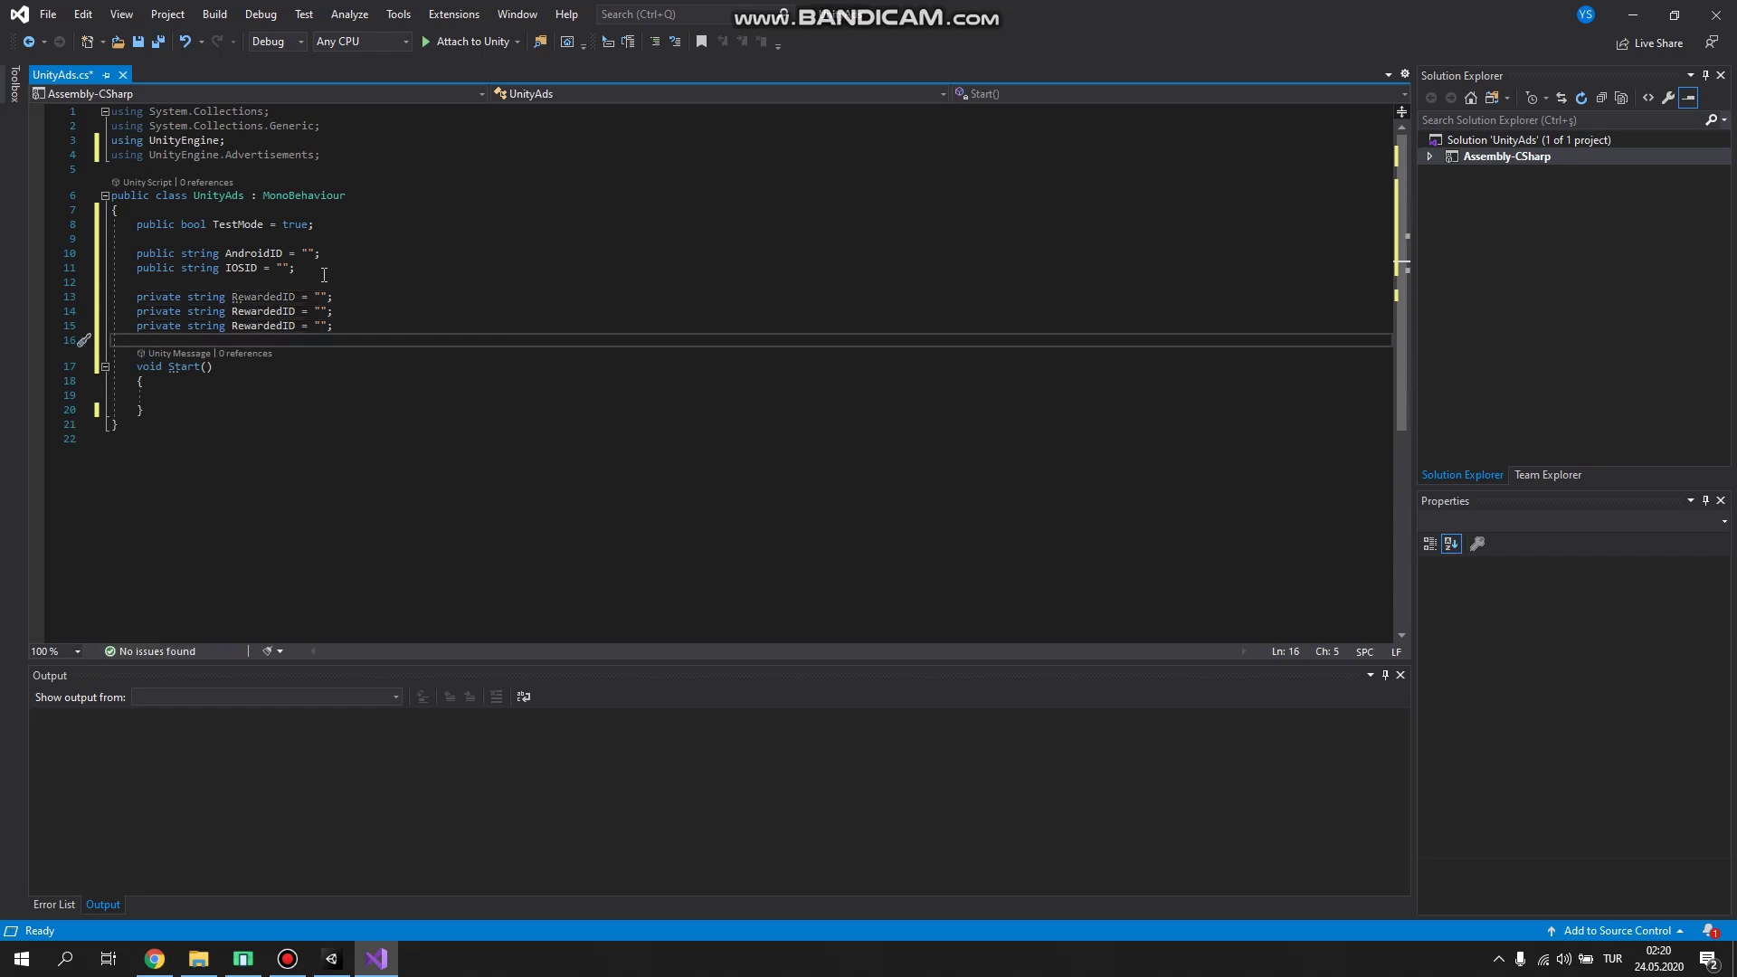
pyautogui.click(234, 311)
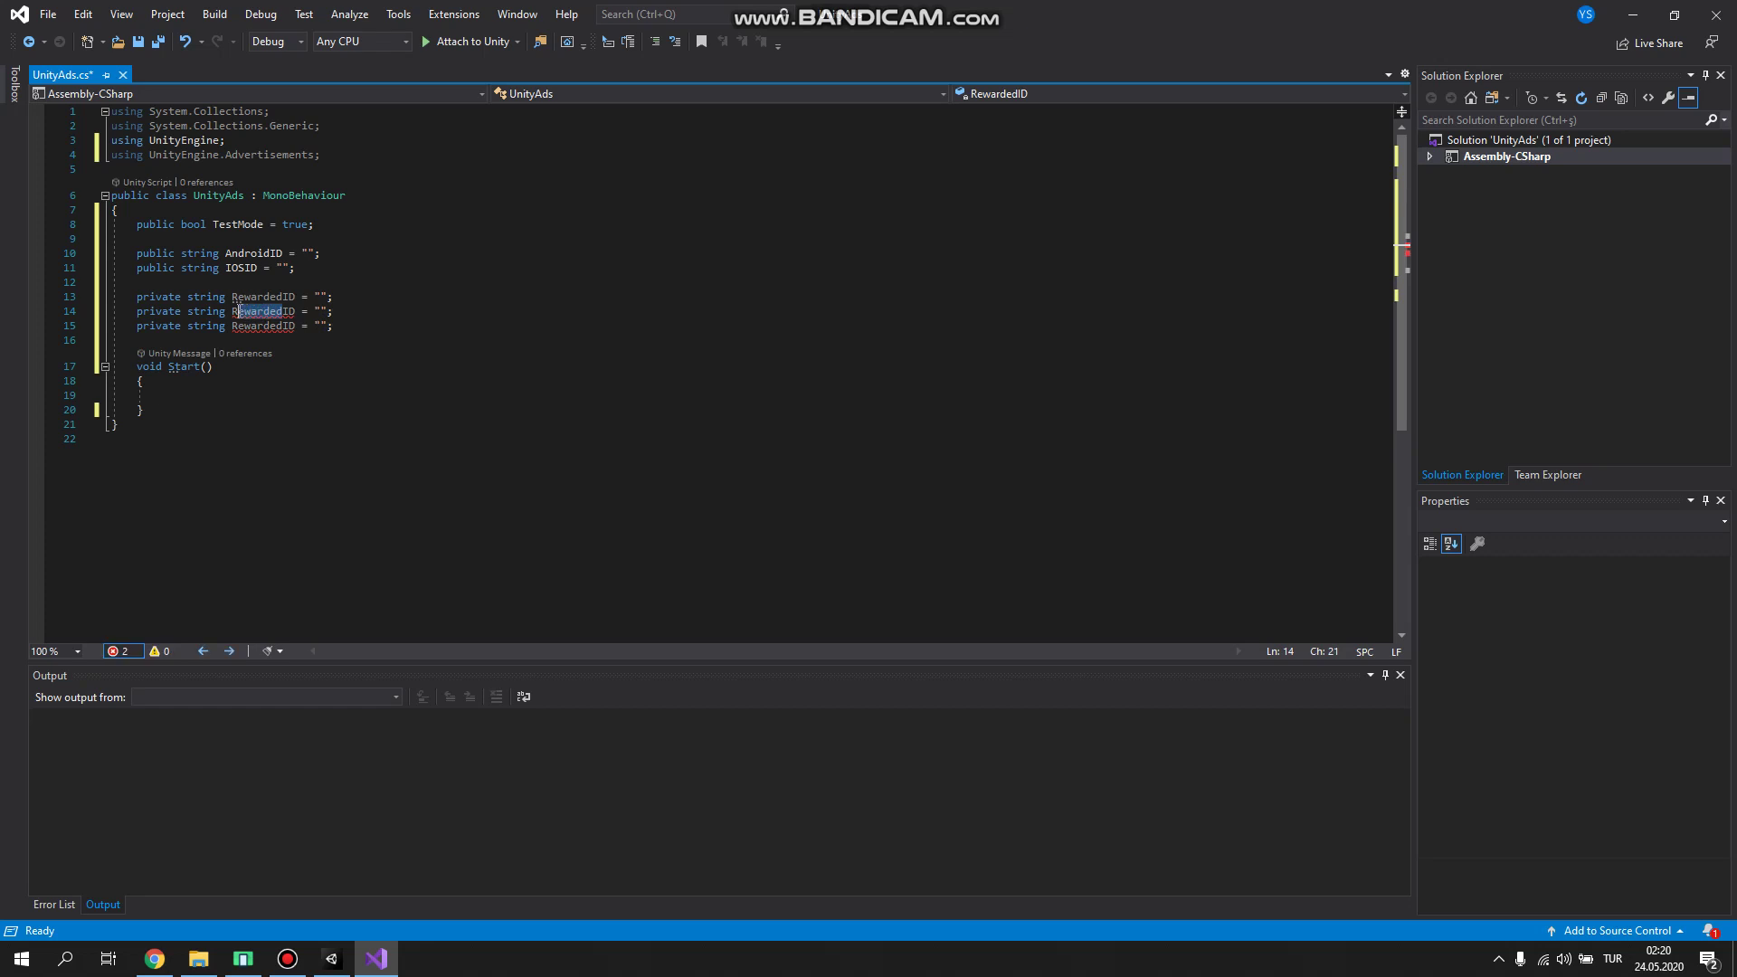
pyautogui.press('Delete')
pyautogui.press('Delete')
pyautogui.press('Delete')
pyautogui.write('Banner')
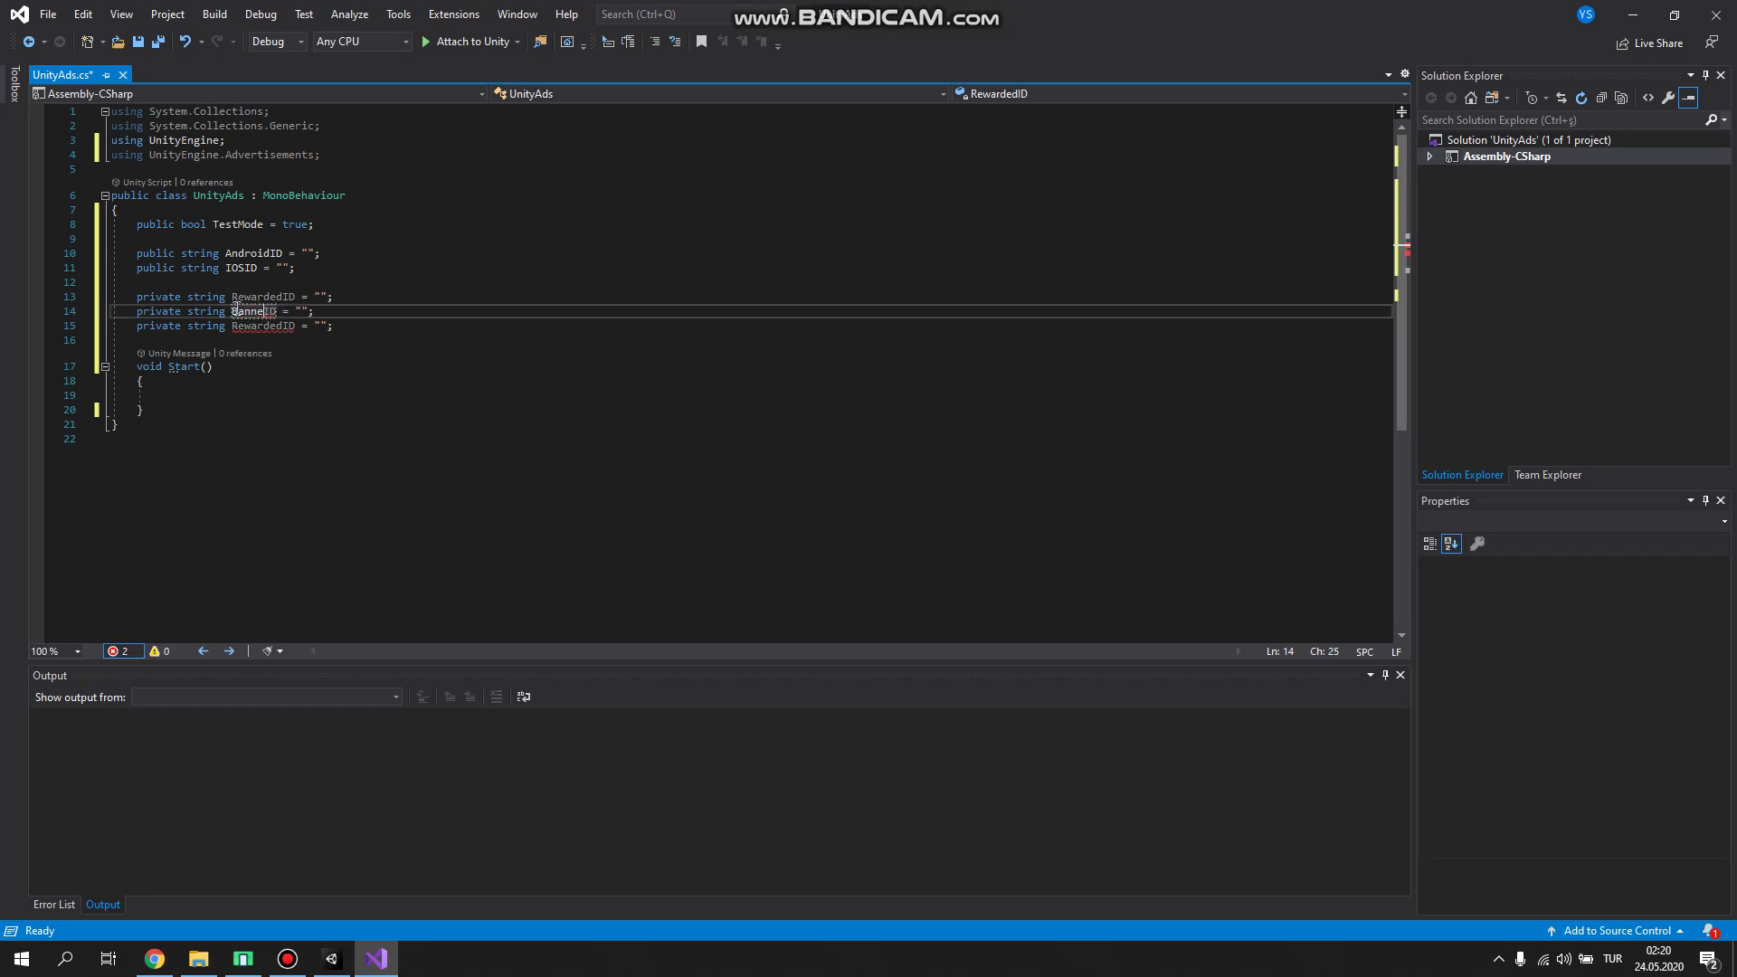
pyautogui.click(233, 326)
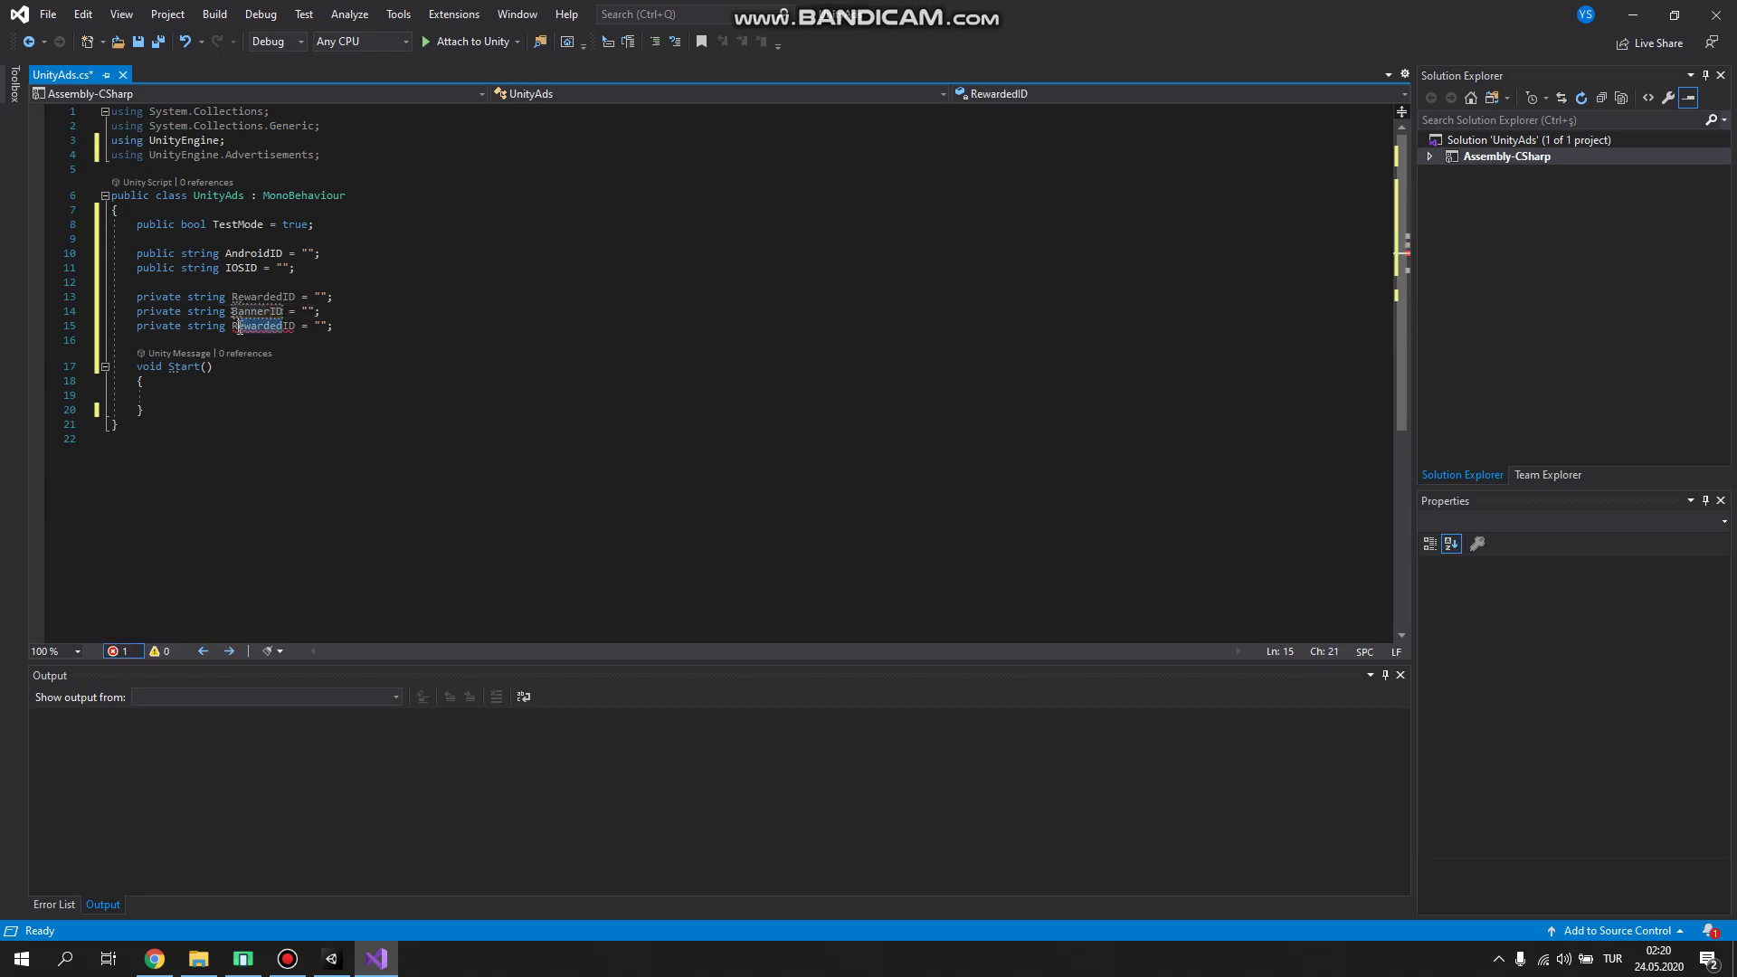
pyautogui.press('Delete')
pyautogui.press('Delete')
pyautogui.press('Delete')
pyautogui.write('Interstitial')
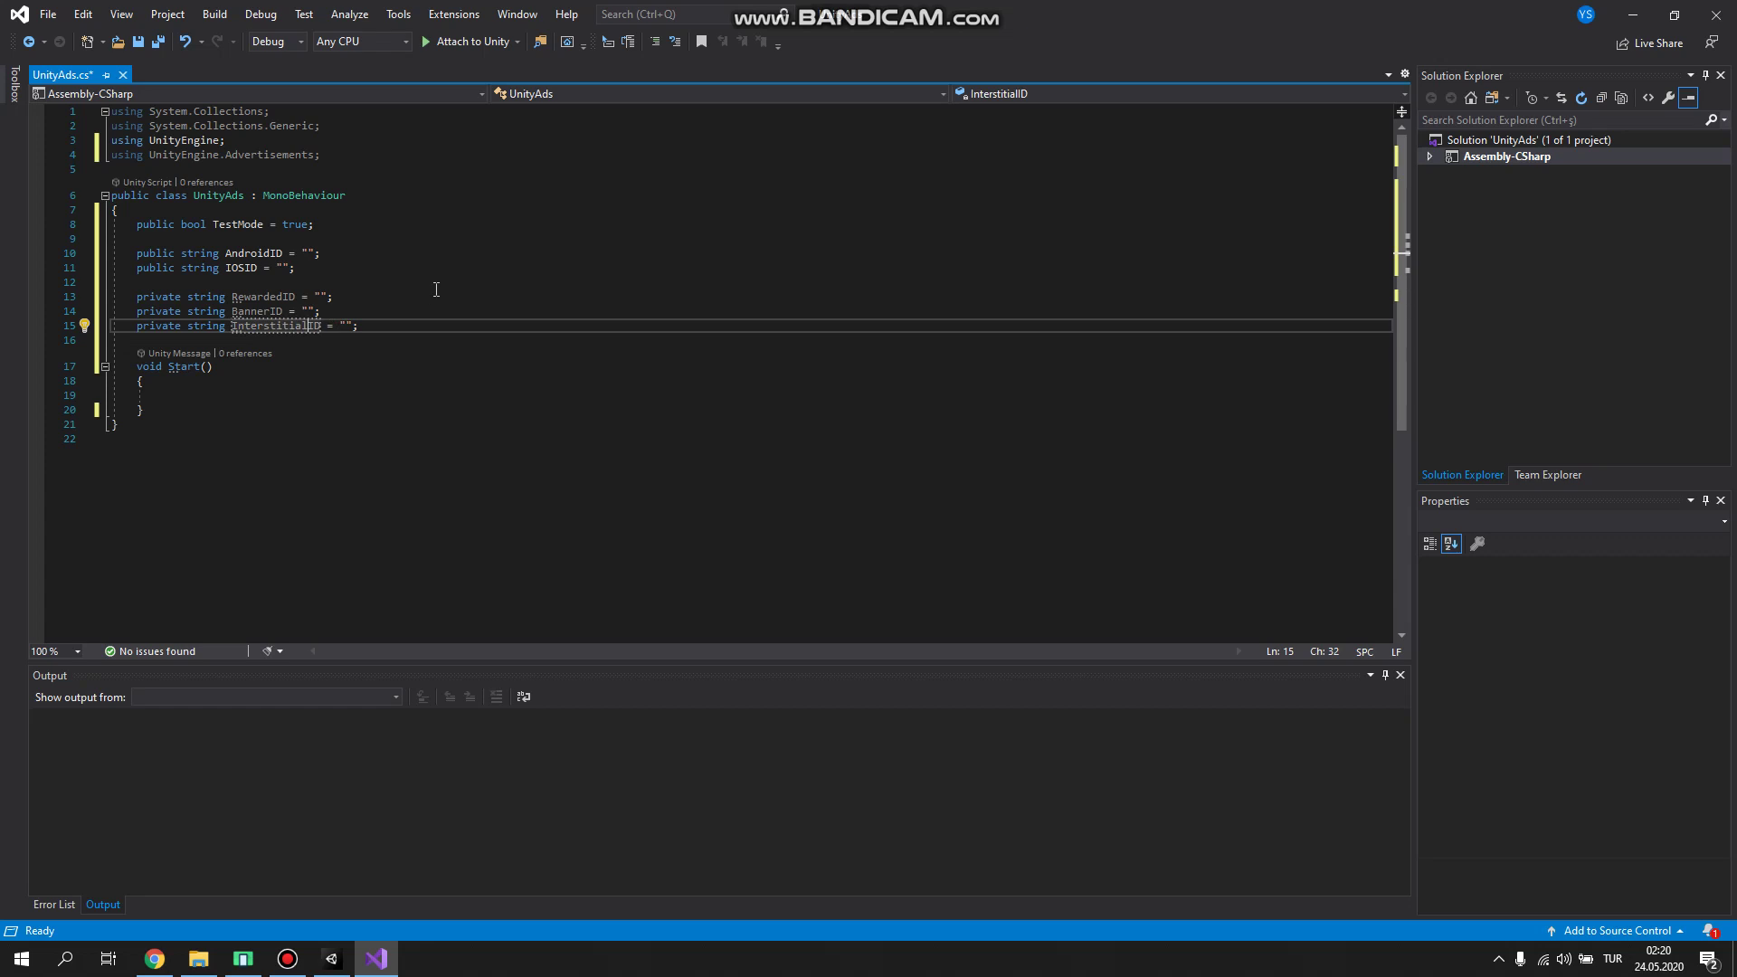
pyautogui.click(368, 312)
pyautogui.click(280, 285)
pyautogui.press('Down')
pyautogui.press('Down')
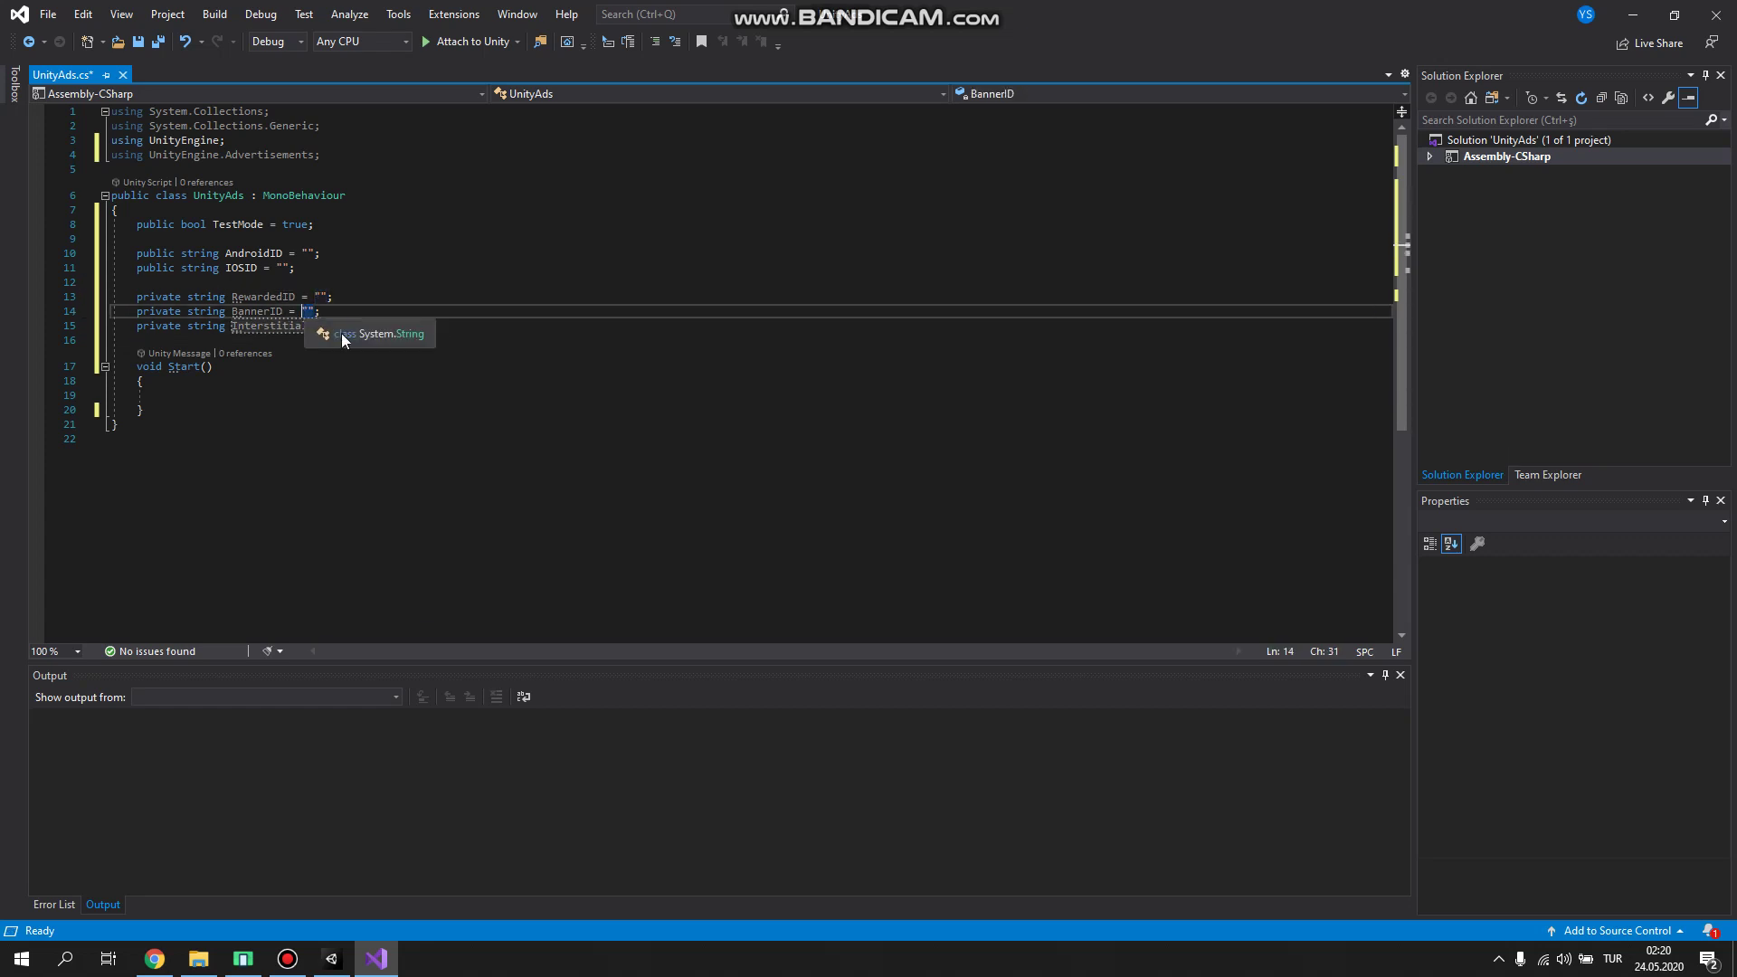
pyautogui.press('Down')
pyautogui.press('End')
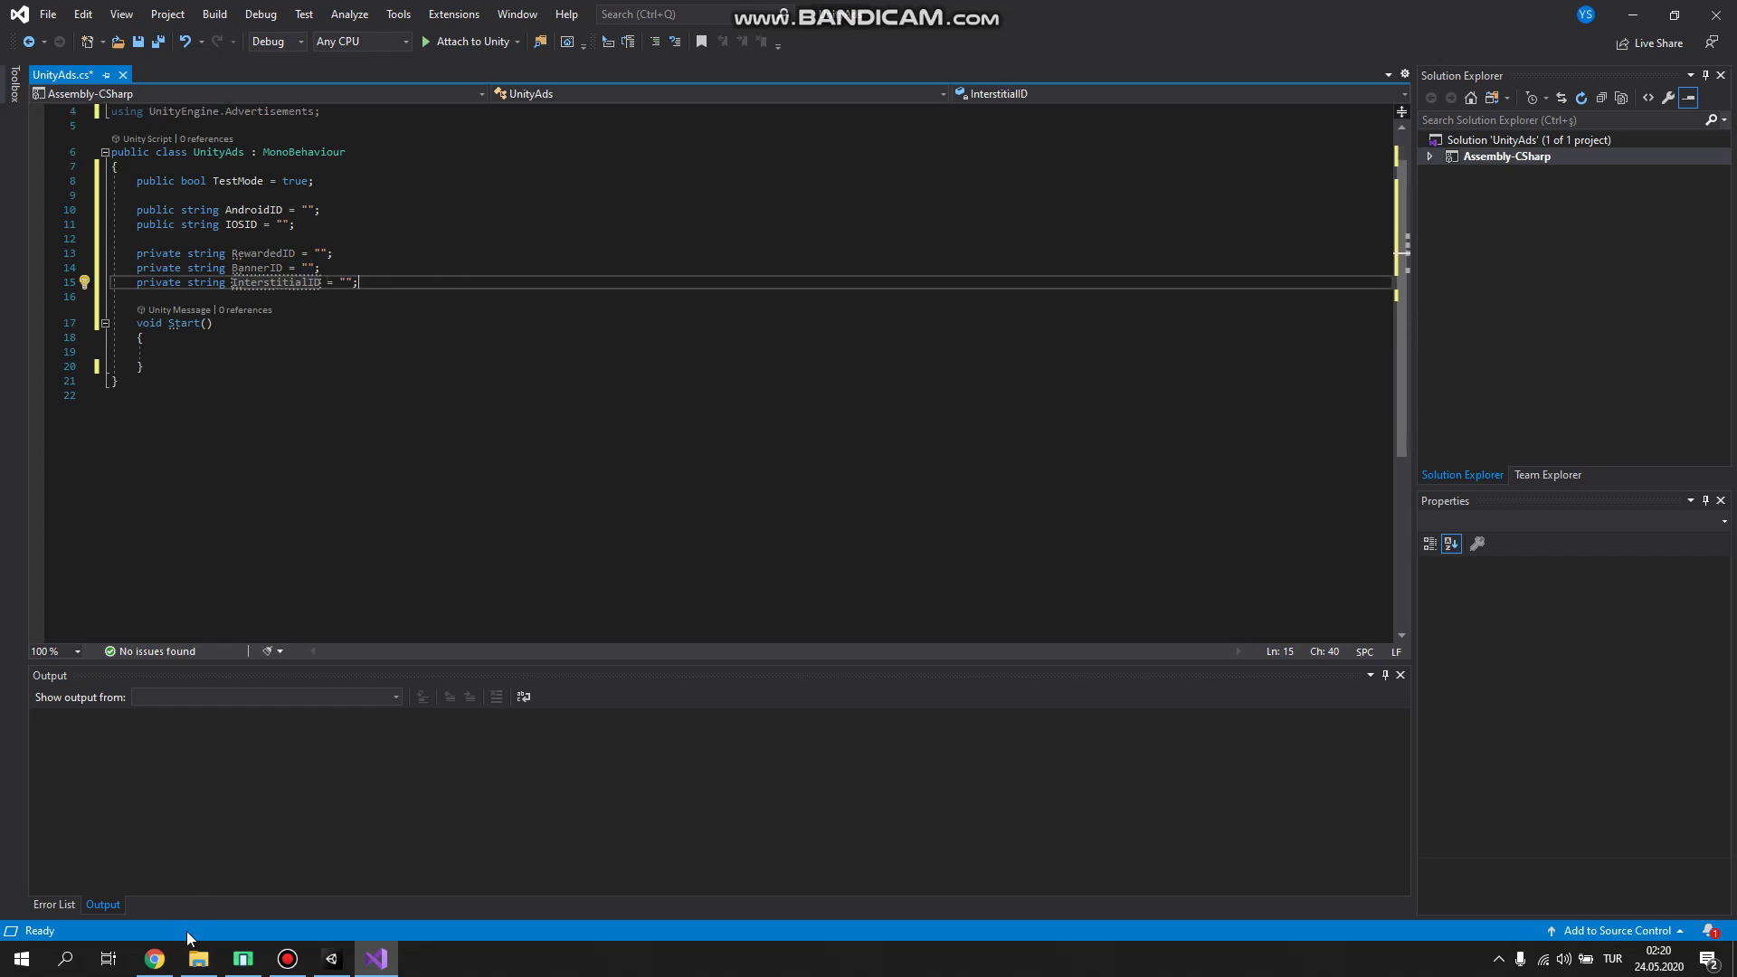
pyautogui.click(155, 958)
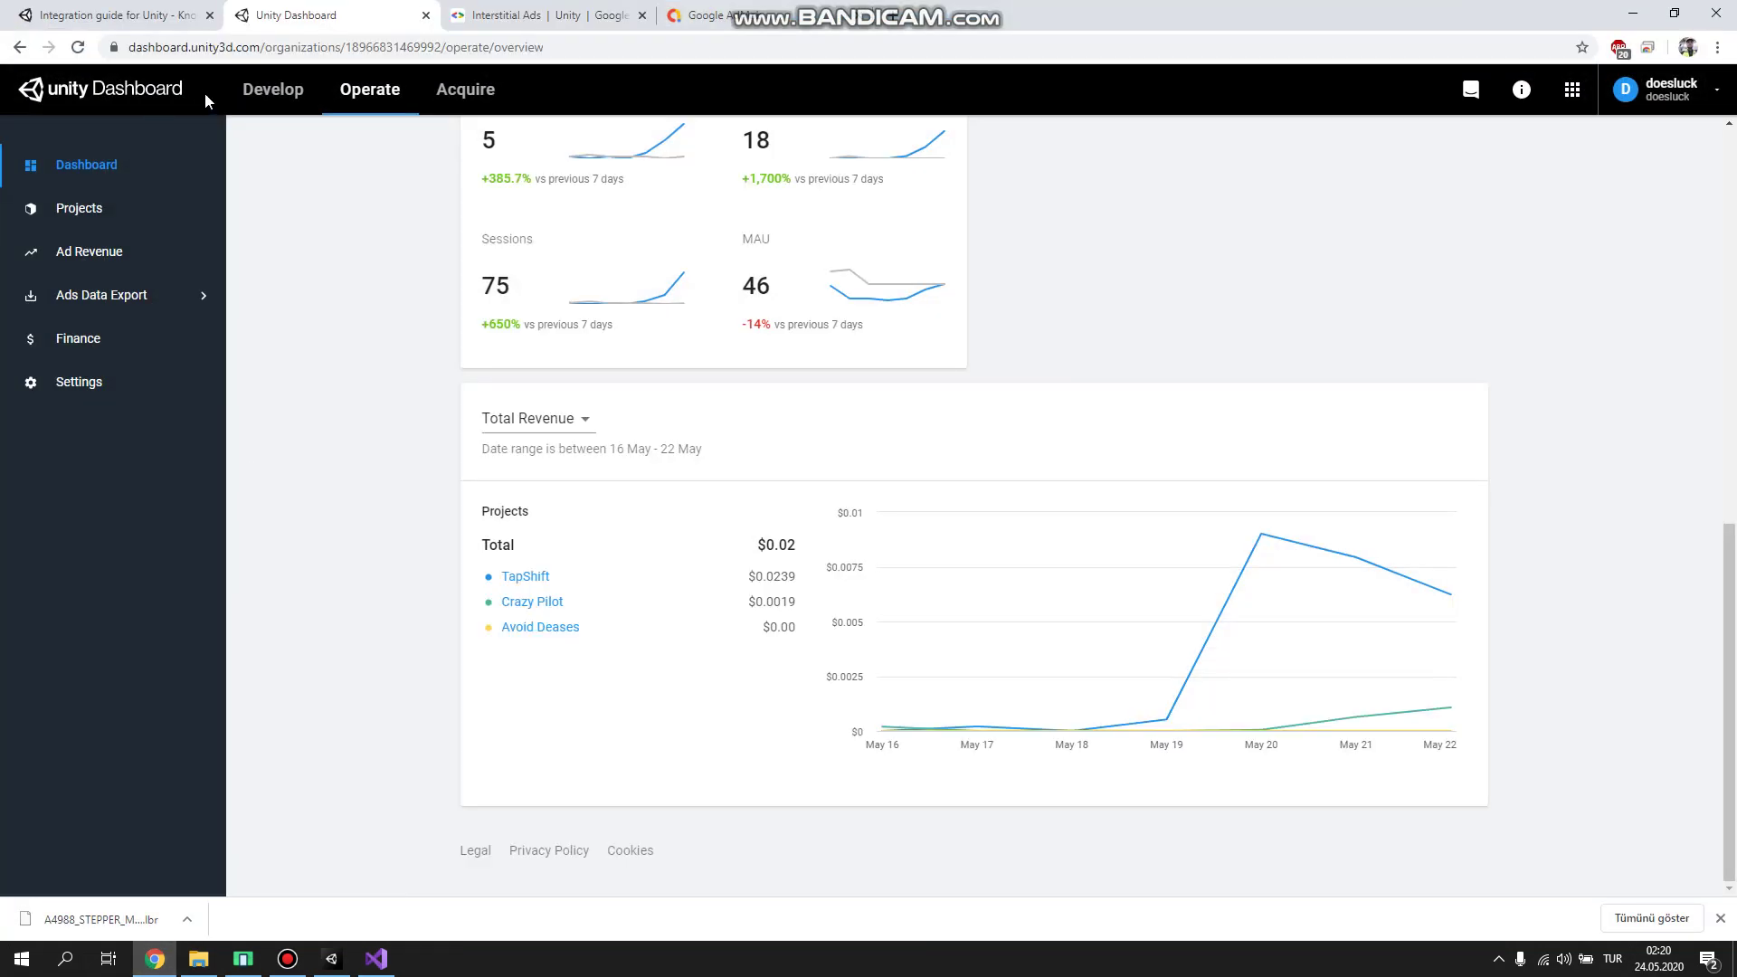
# Step: Under UnityAds > Monetization > Placements, add a Banner-type placement with ID banner
pyautogui.click(84, 213)
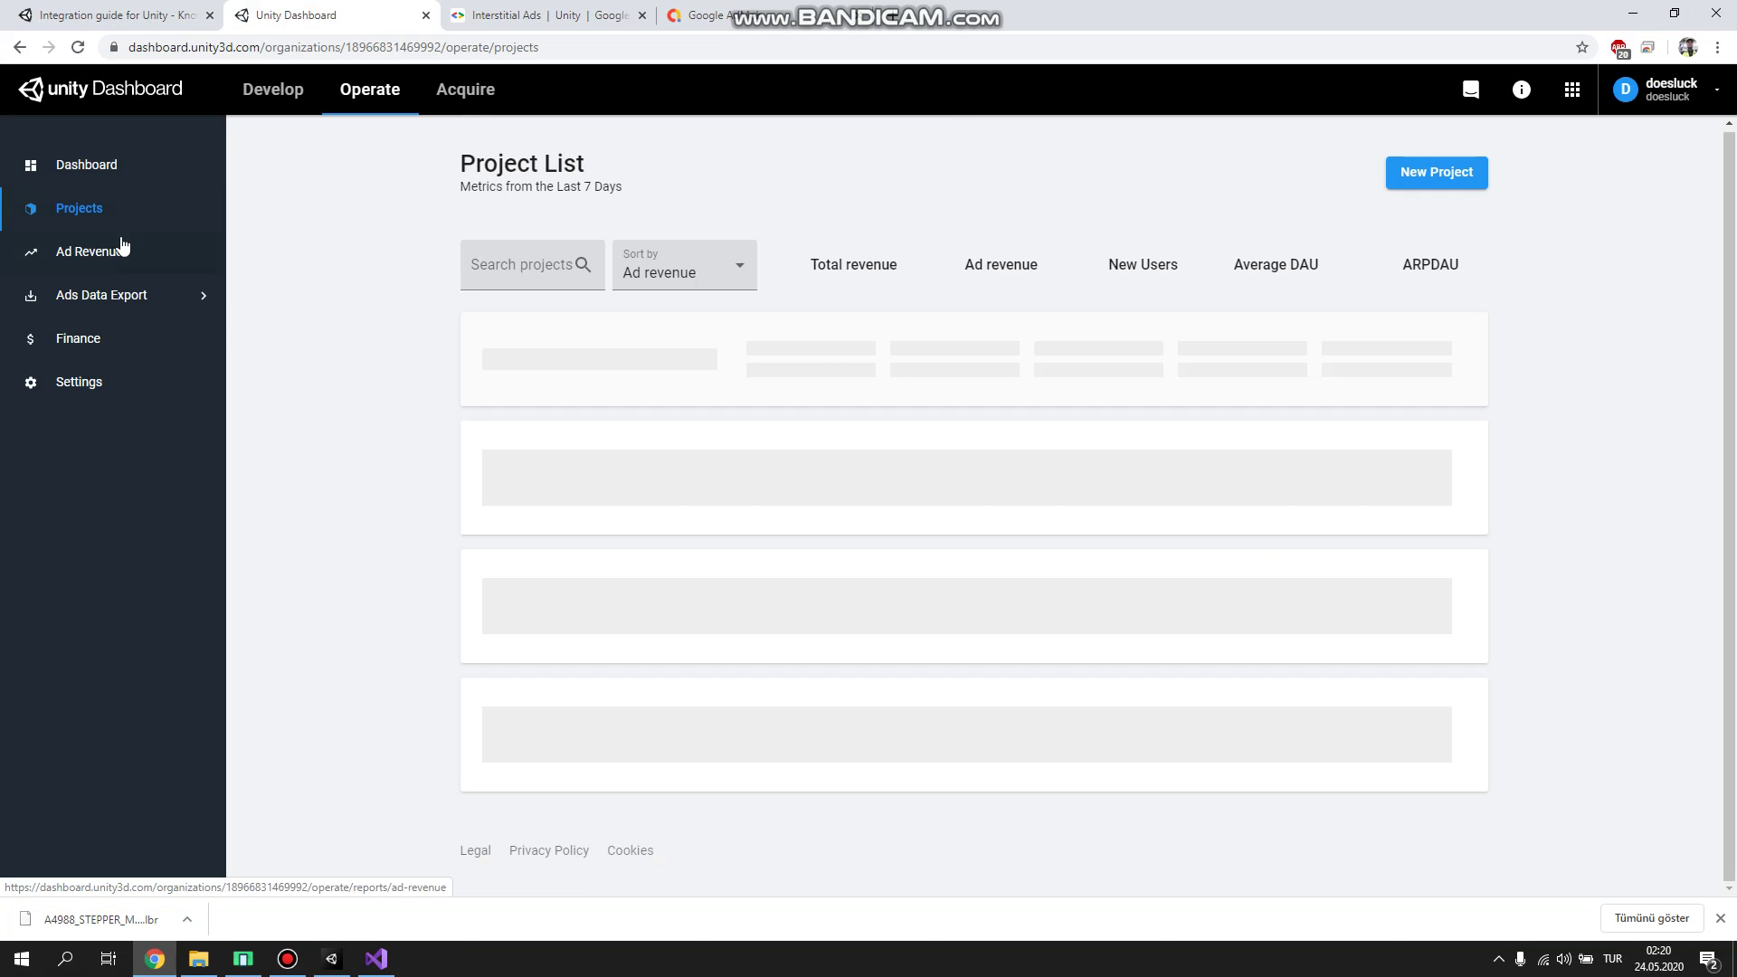
pyautogui.click(637, 688)
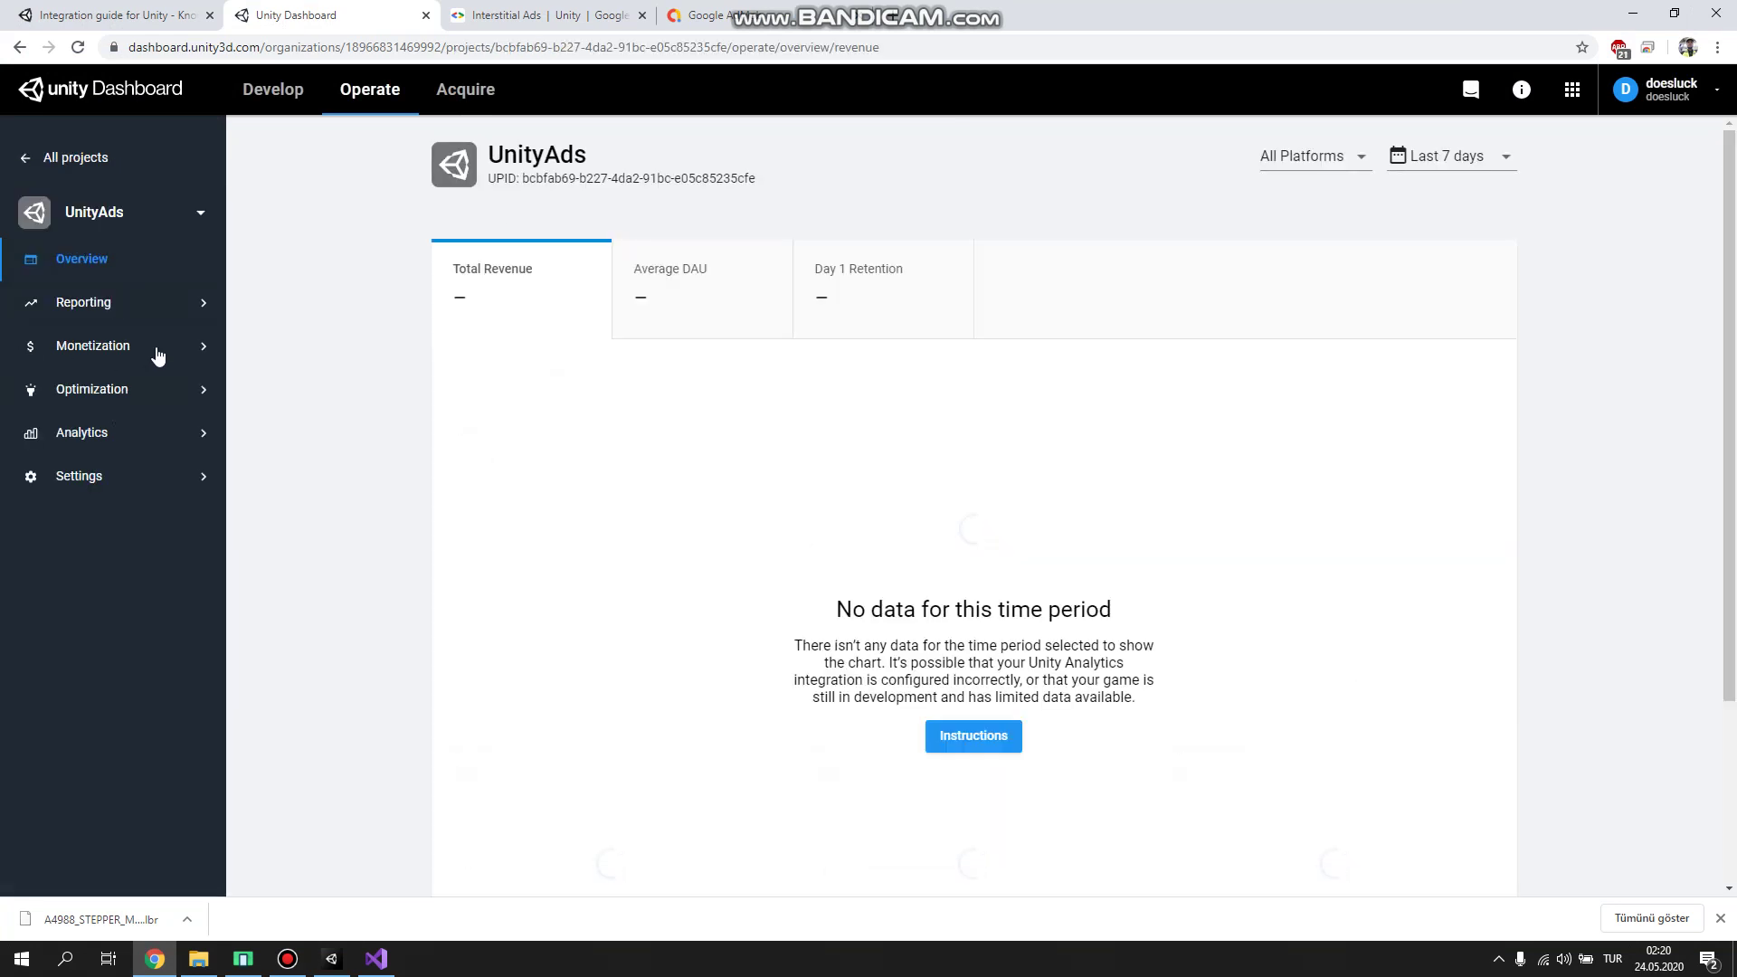
pyautogui.click(202, 346)
pyautogui.click(109, 395)
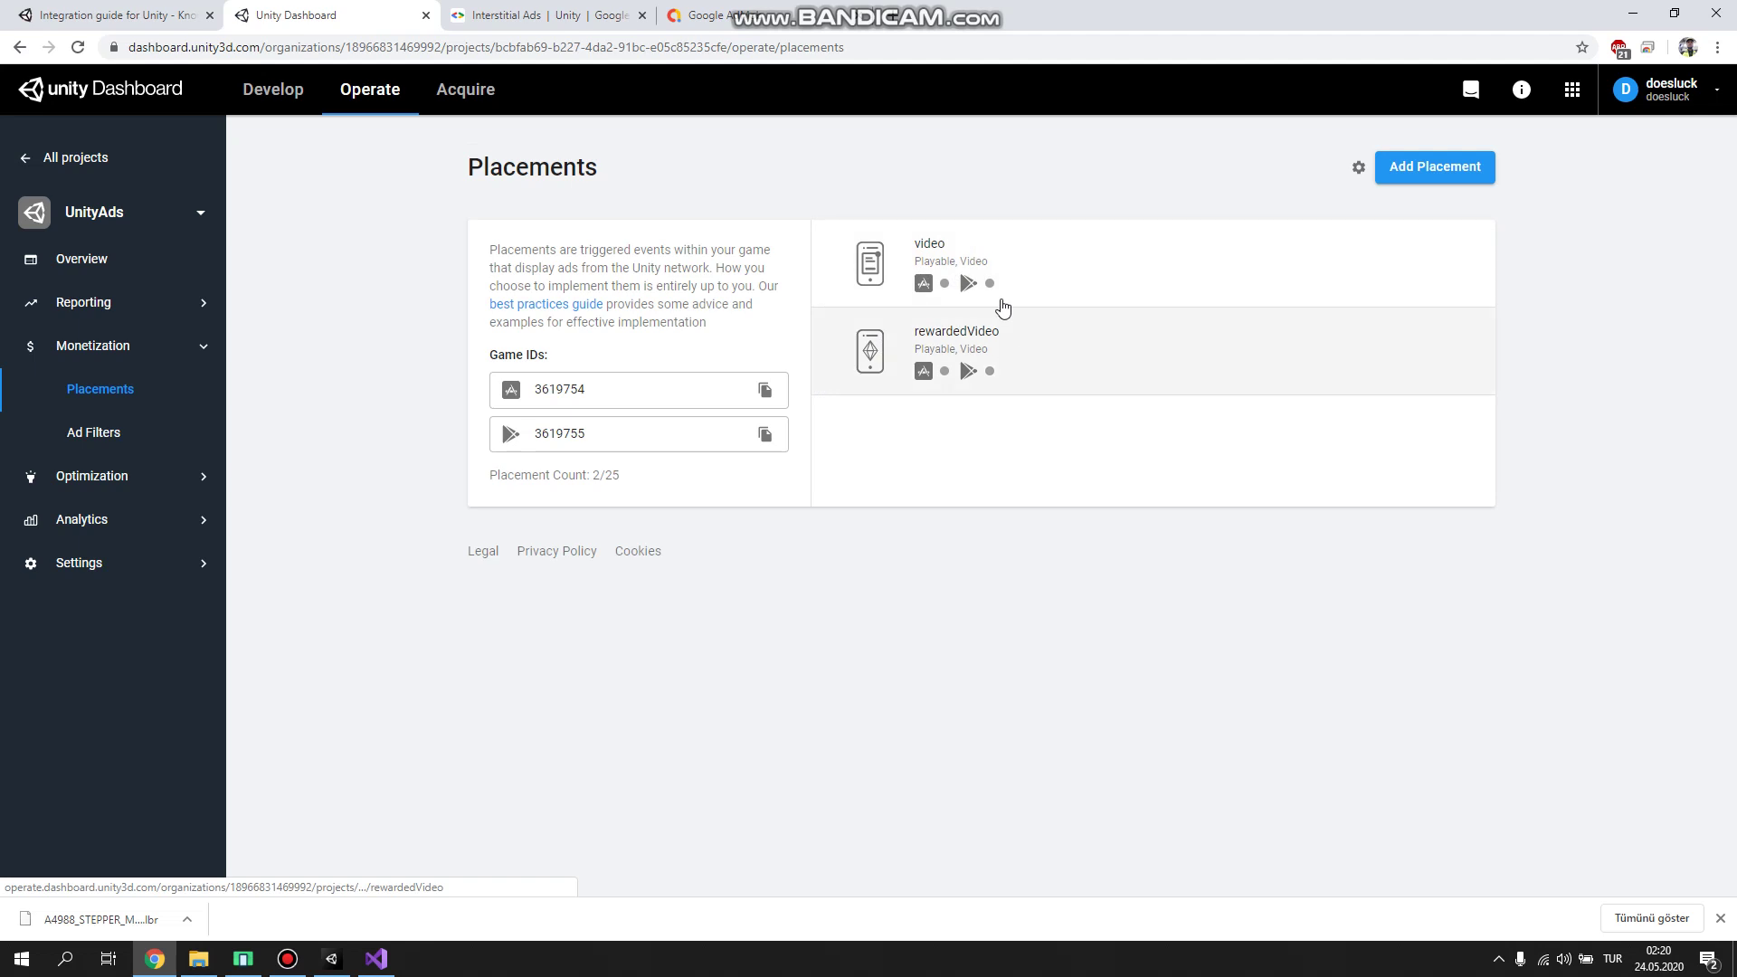
pyautogui.click(1434, 172)
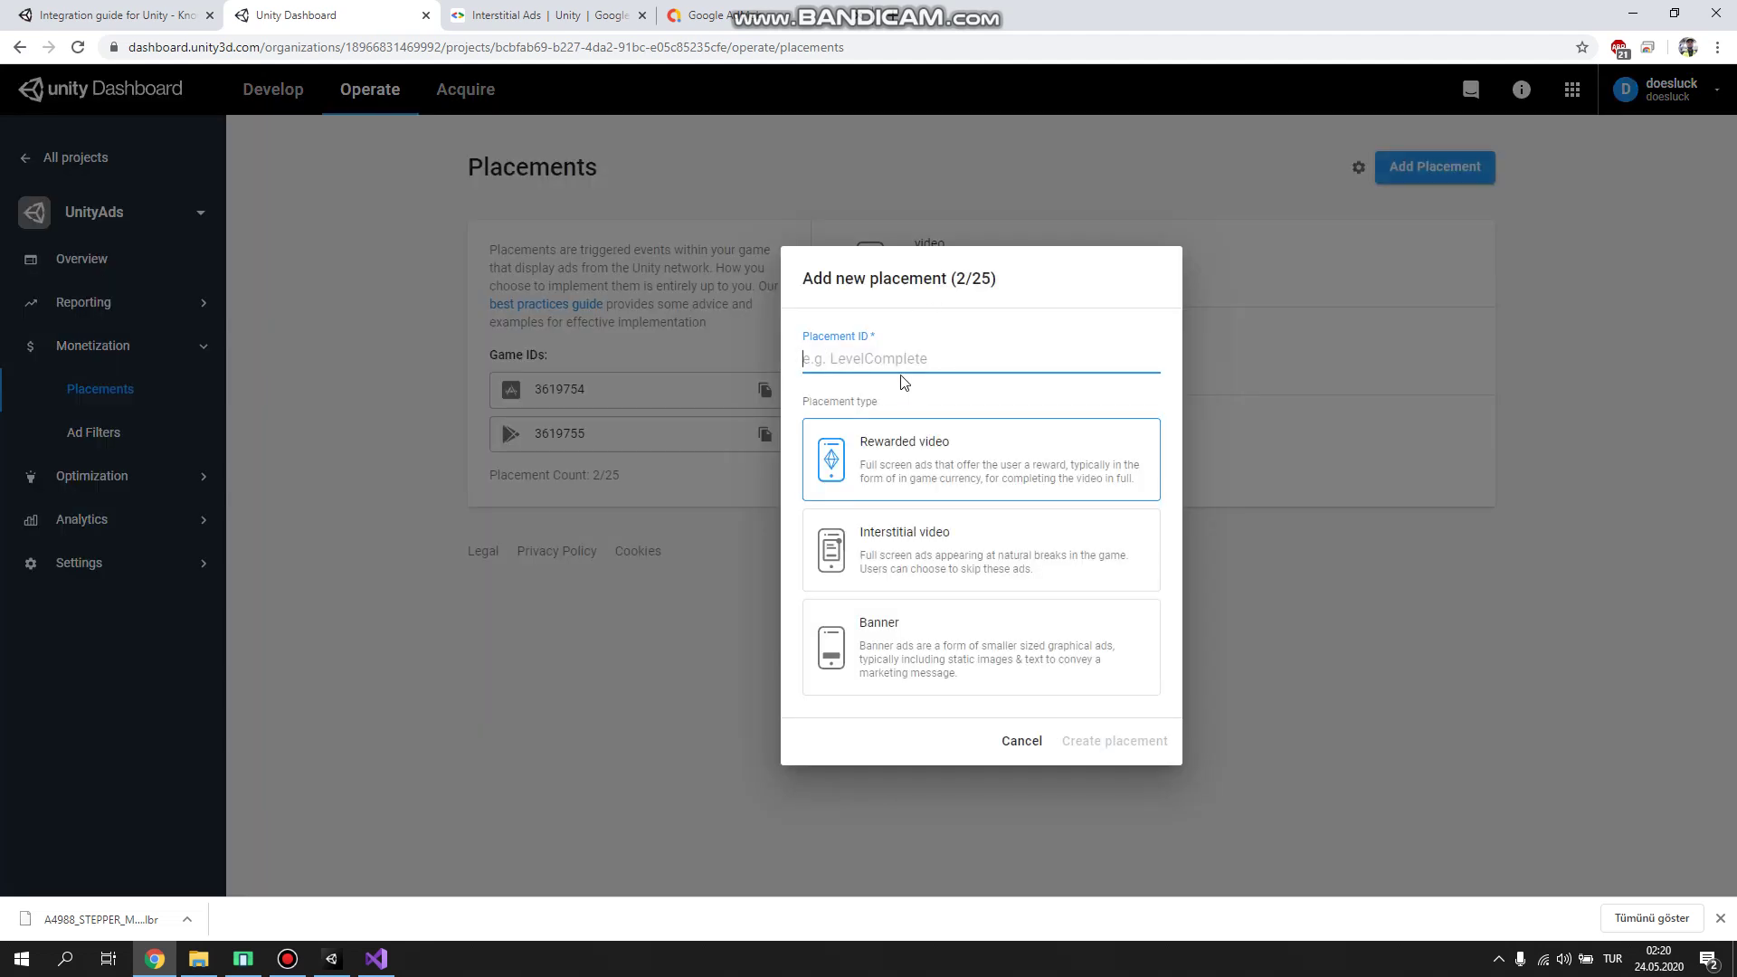
pyautogui.write('banner')
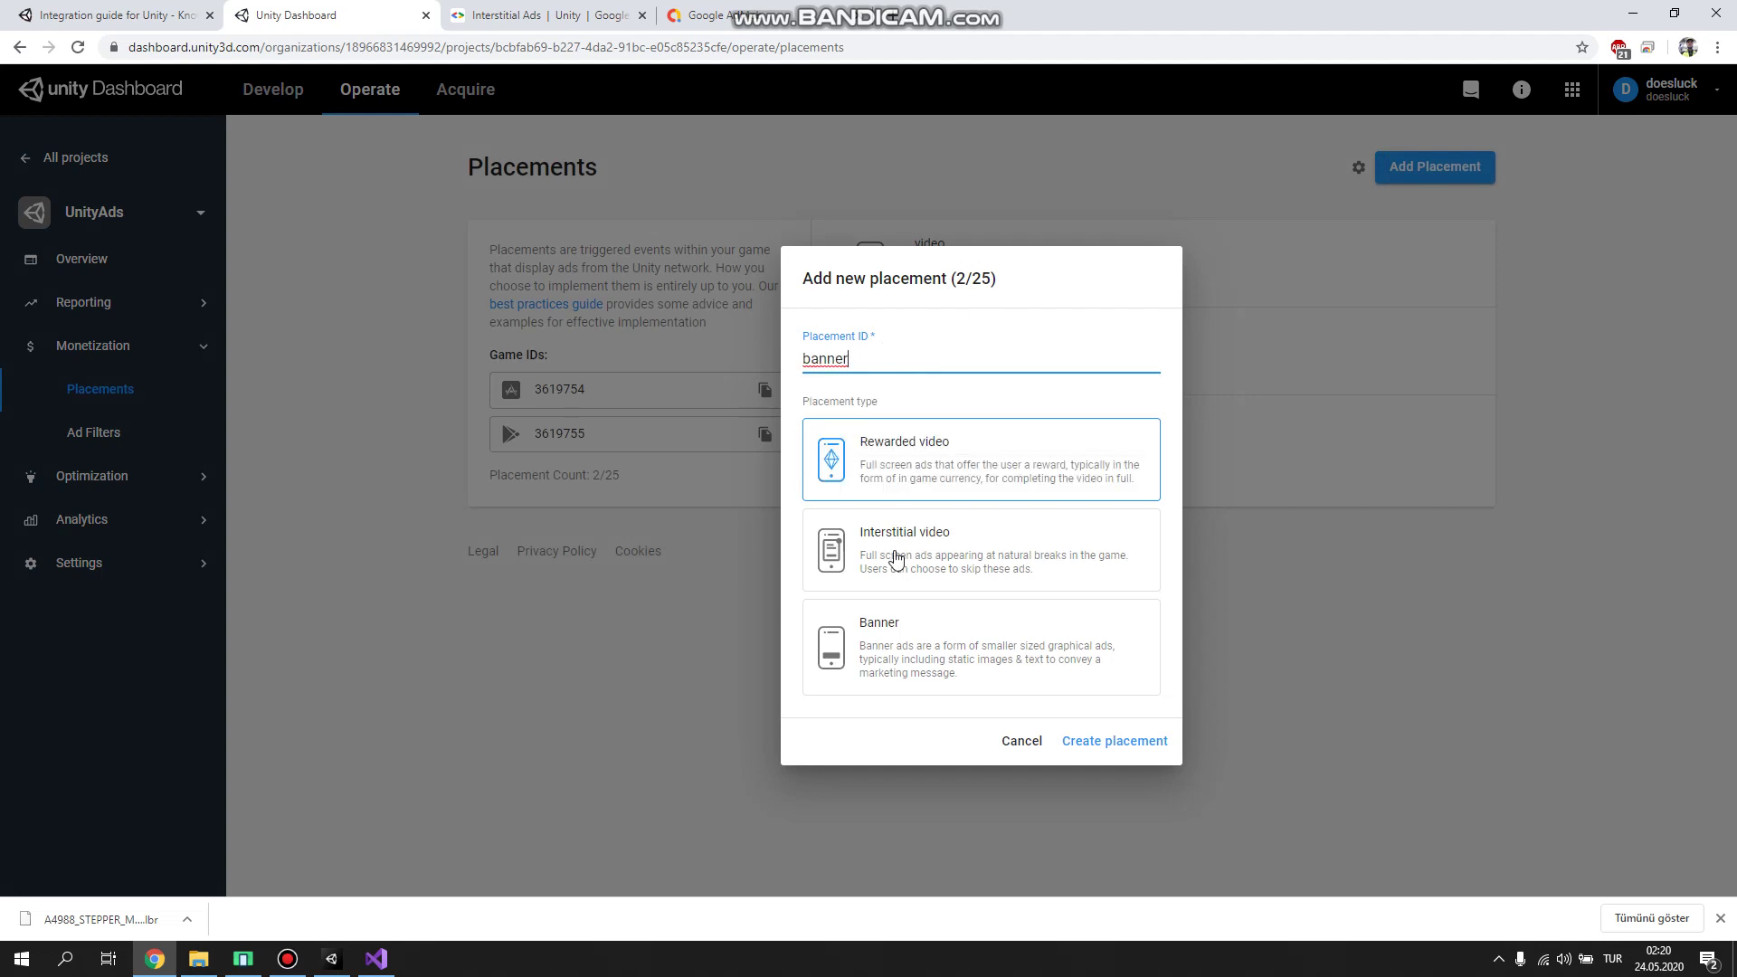
pyautogui.click(889, 631)
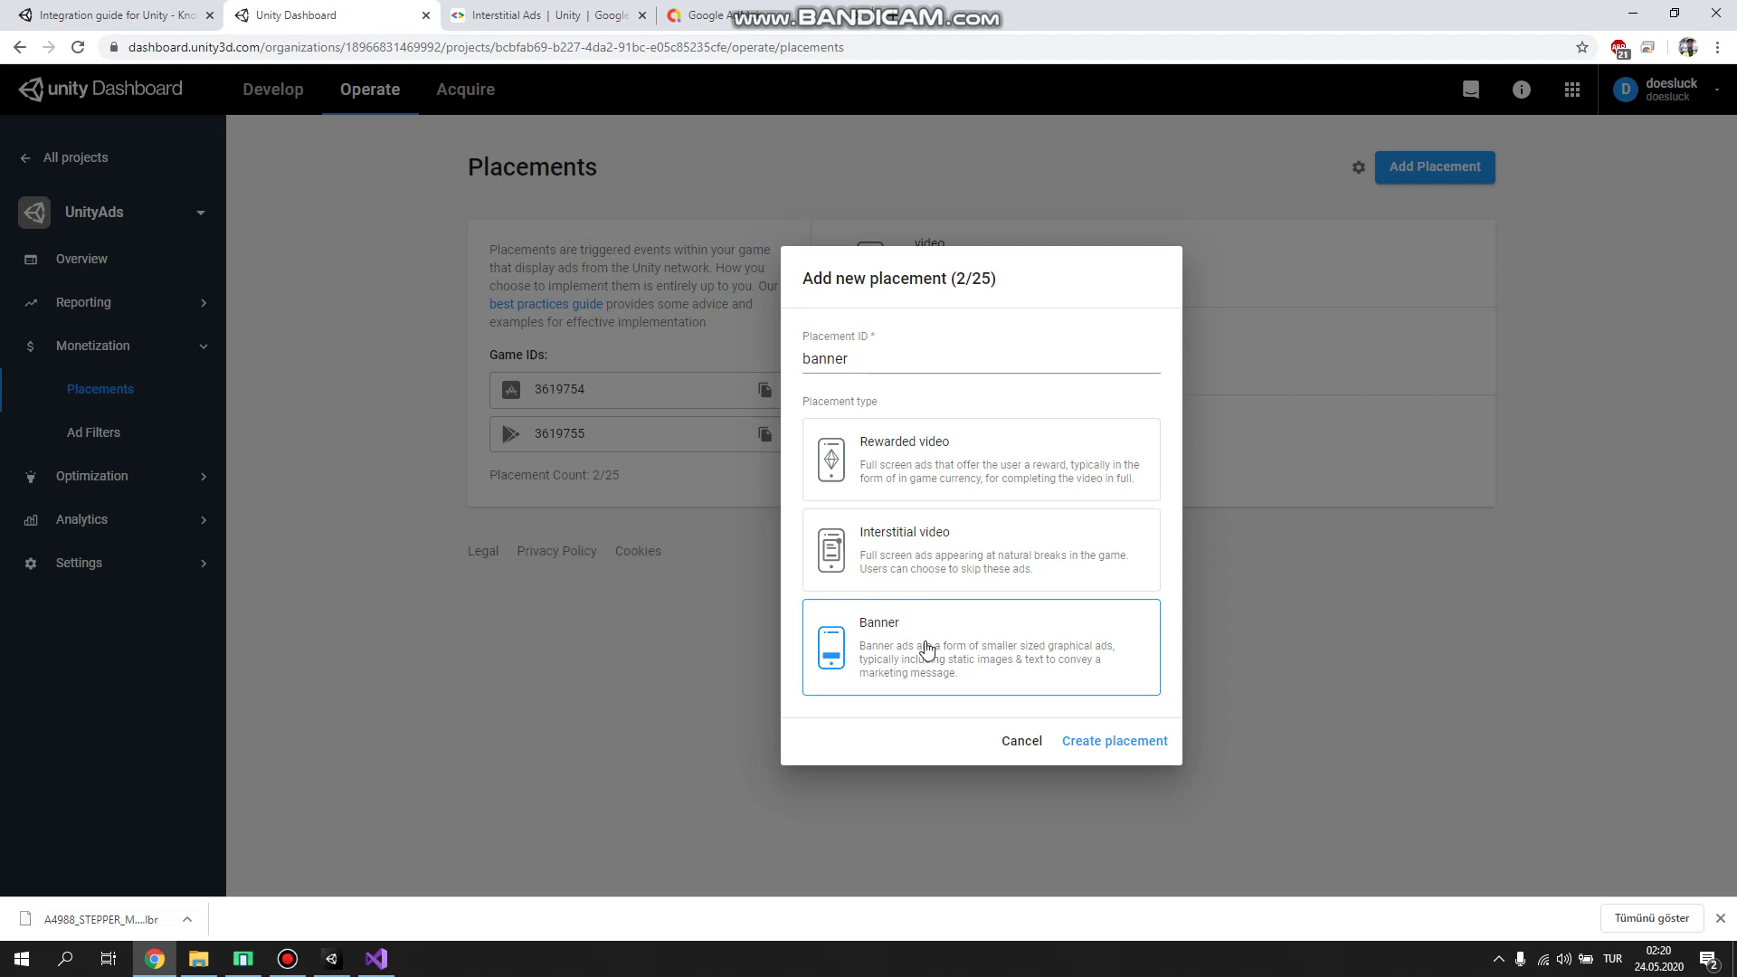
pyautogui.click(1120, 740)
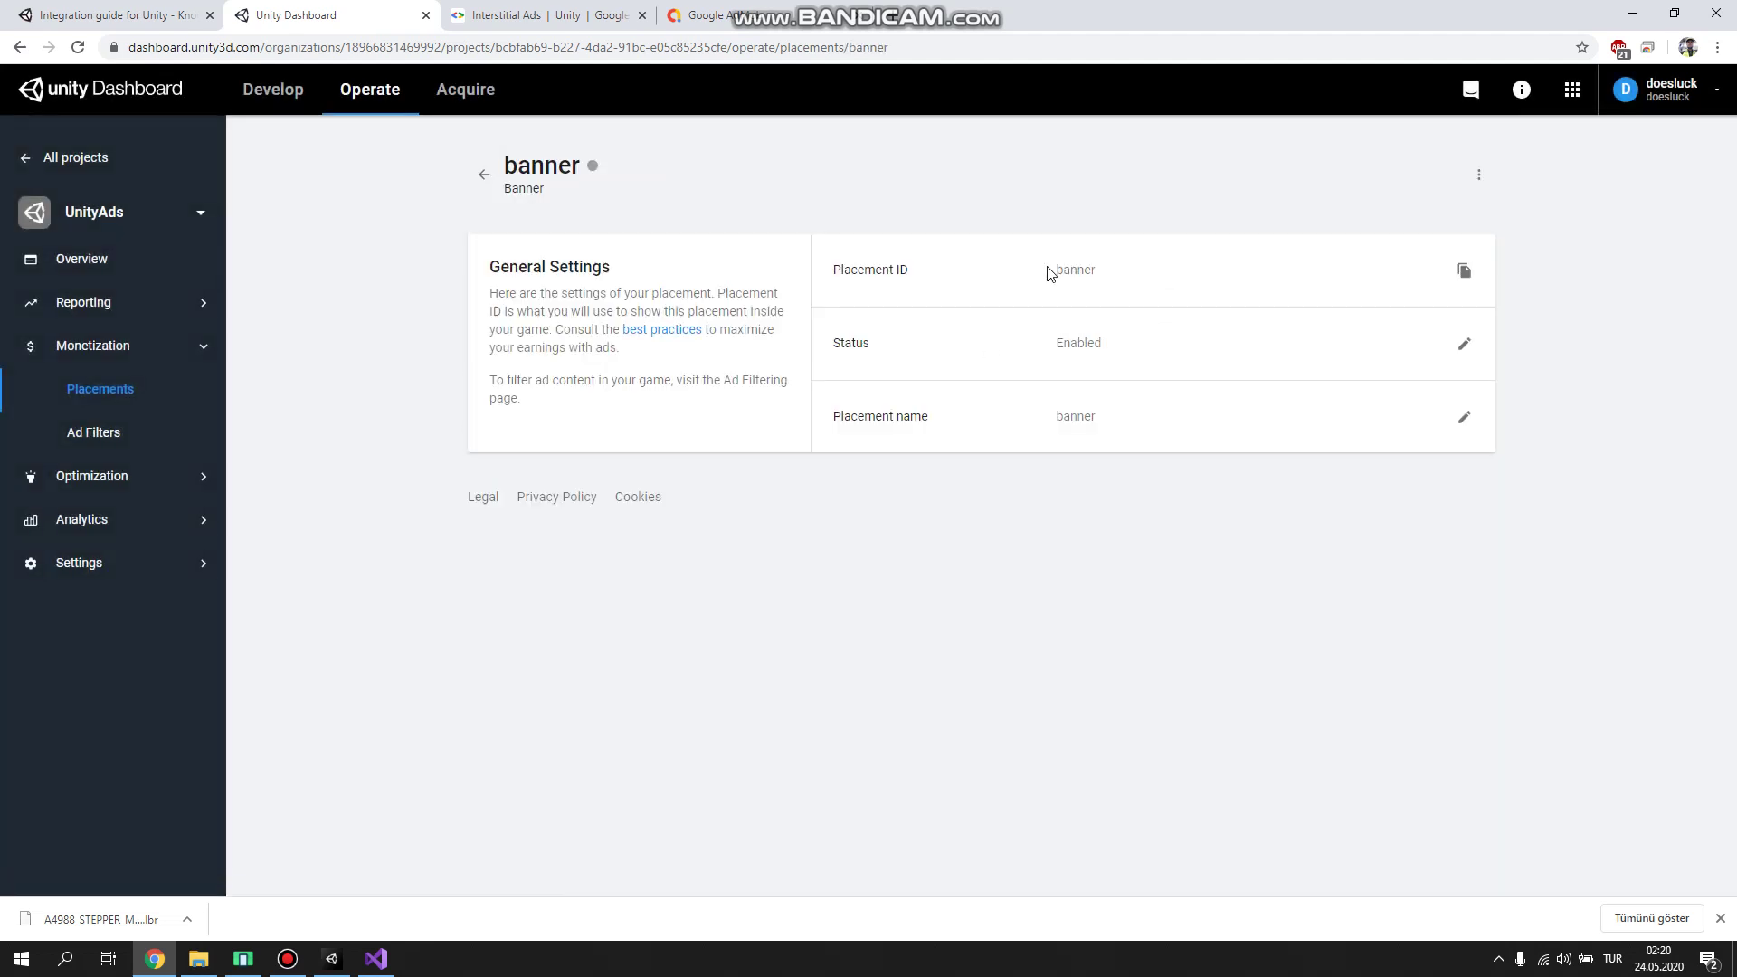
# Step: Copy the banner placement ID and locate the RewardedID and BannerID strings in UnityAds.cs
pyautogui.moveTo(849, 279); pyautogui.dragTo(950, 279)
pyautogui.moveTo(1124, 283); pyautogui.dragTo(1000, 272)
pyautogui.click(1463, 272)
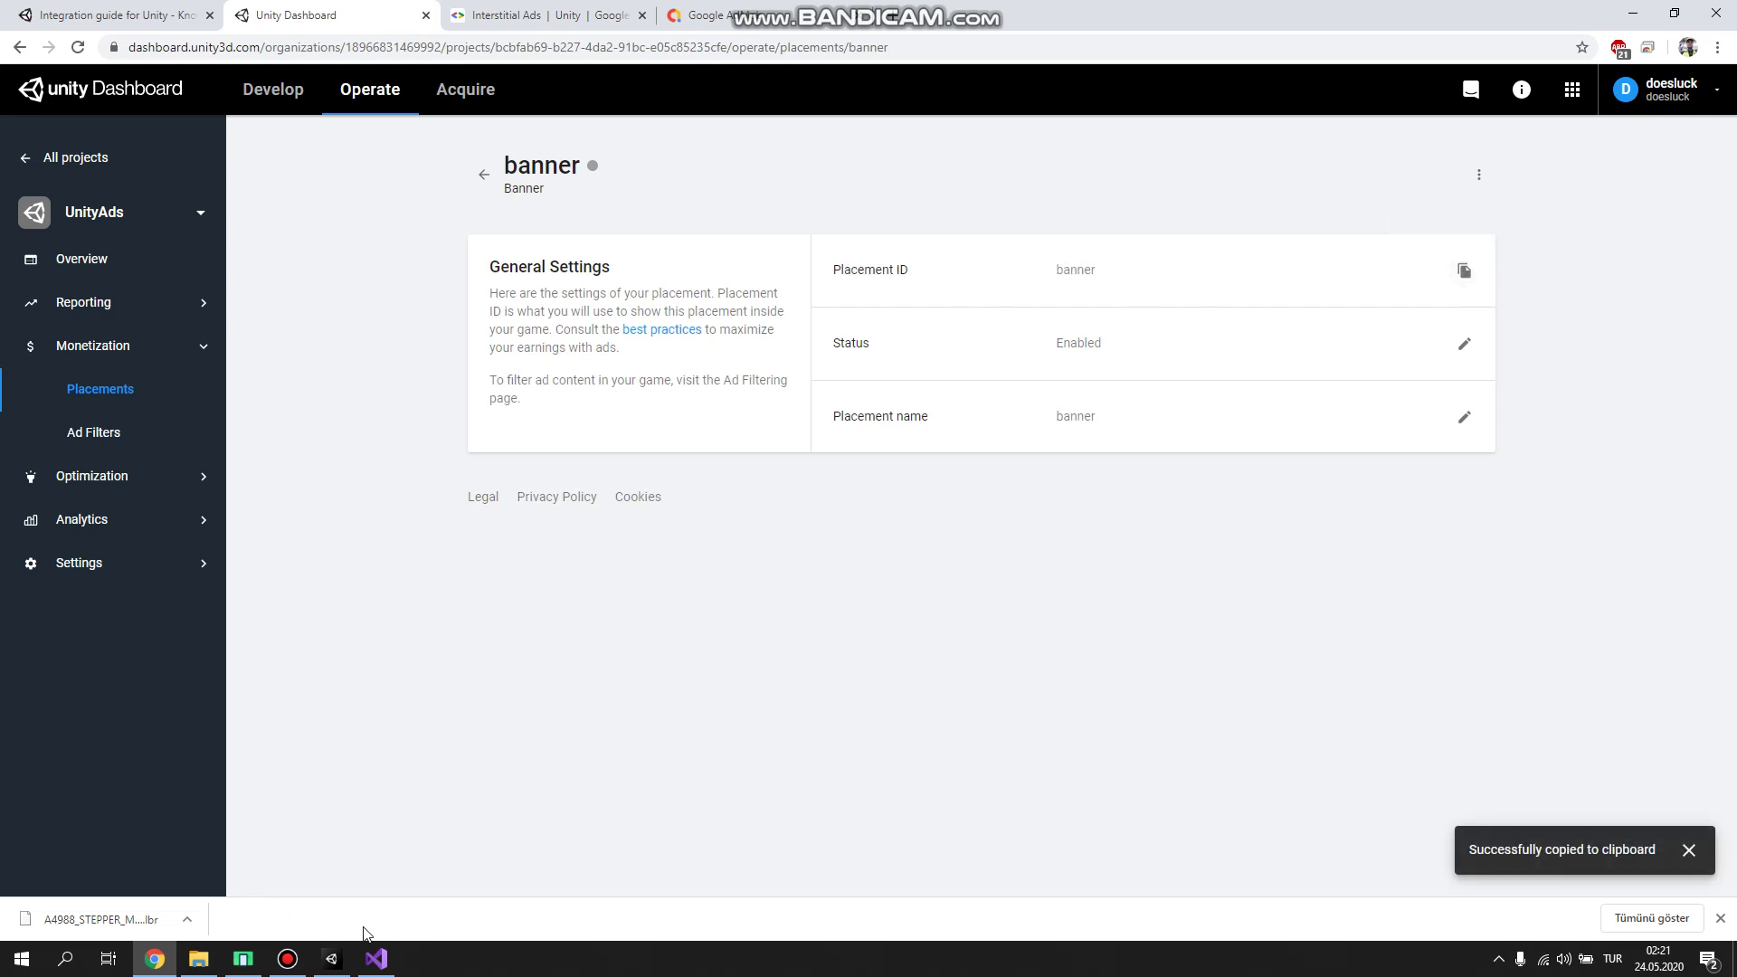
pyautogui.click(373, 952)
pyautogui.click(262, 253)
pyautogui.doubleClick(321, 253)
pyautogui.click(312, 268)
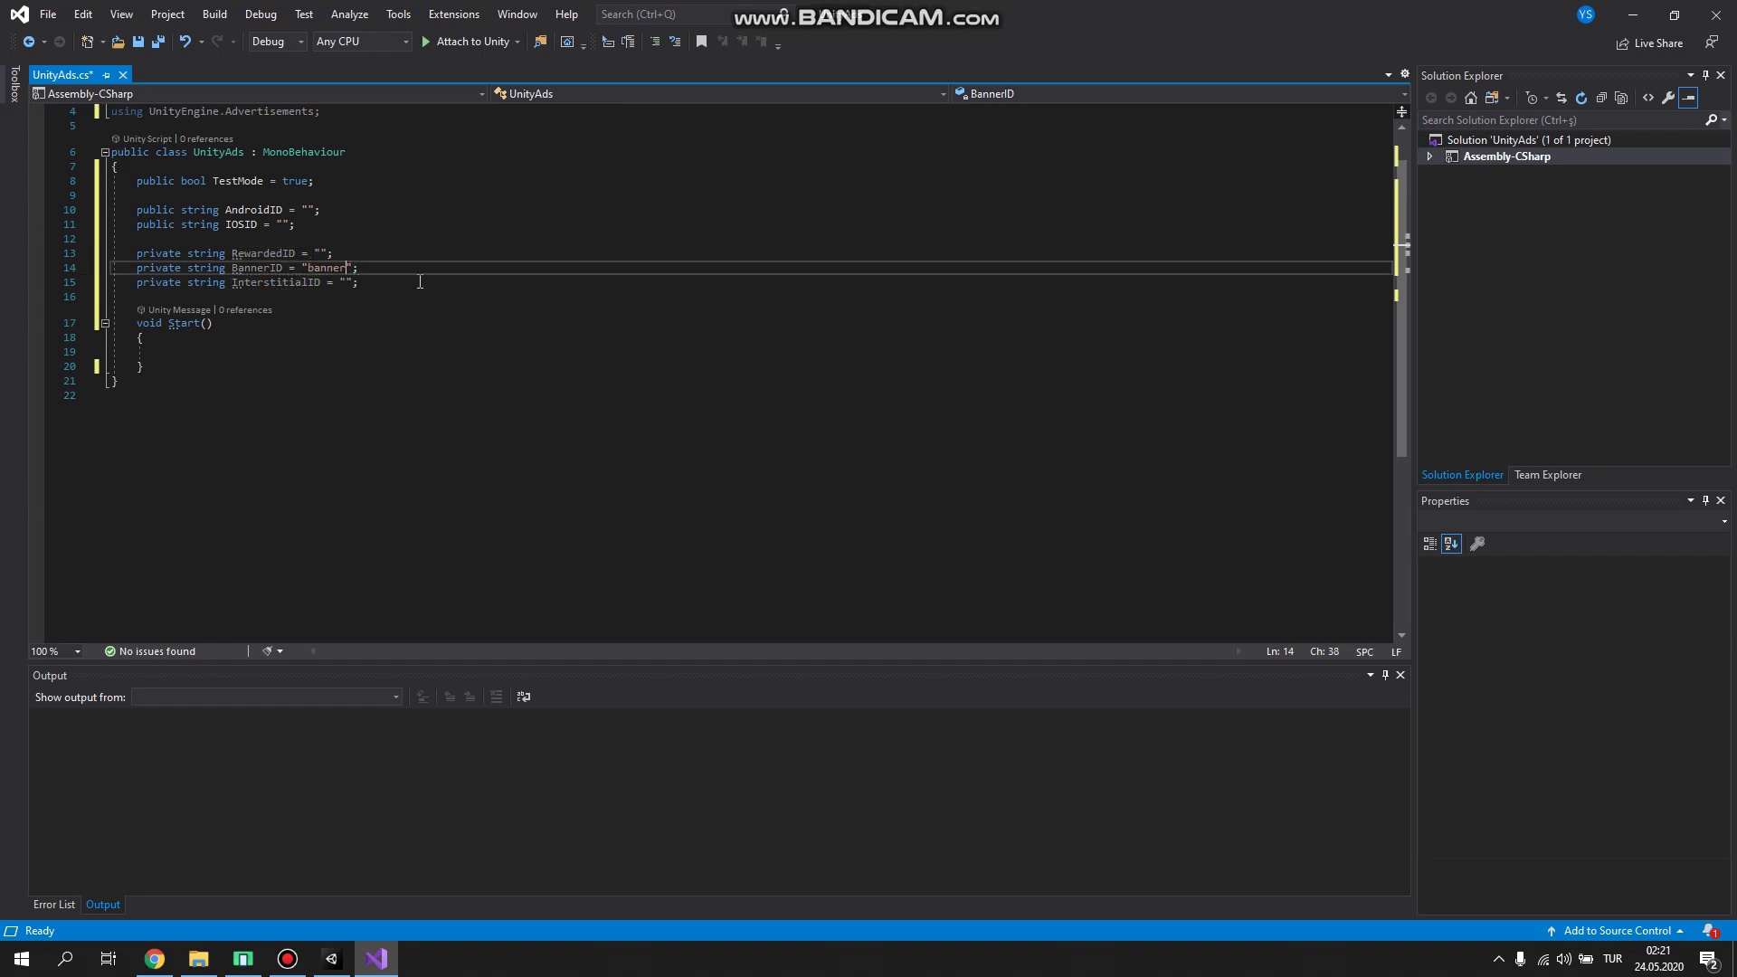
pyautogui.hotkey('alt', 'Tab')
# Step: Paste the rewardedVideo placement ID into the RewardedID string
pyautogui.click(484, 175)
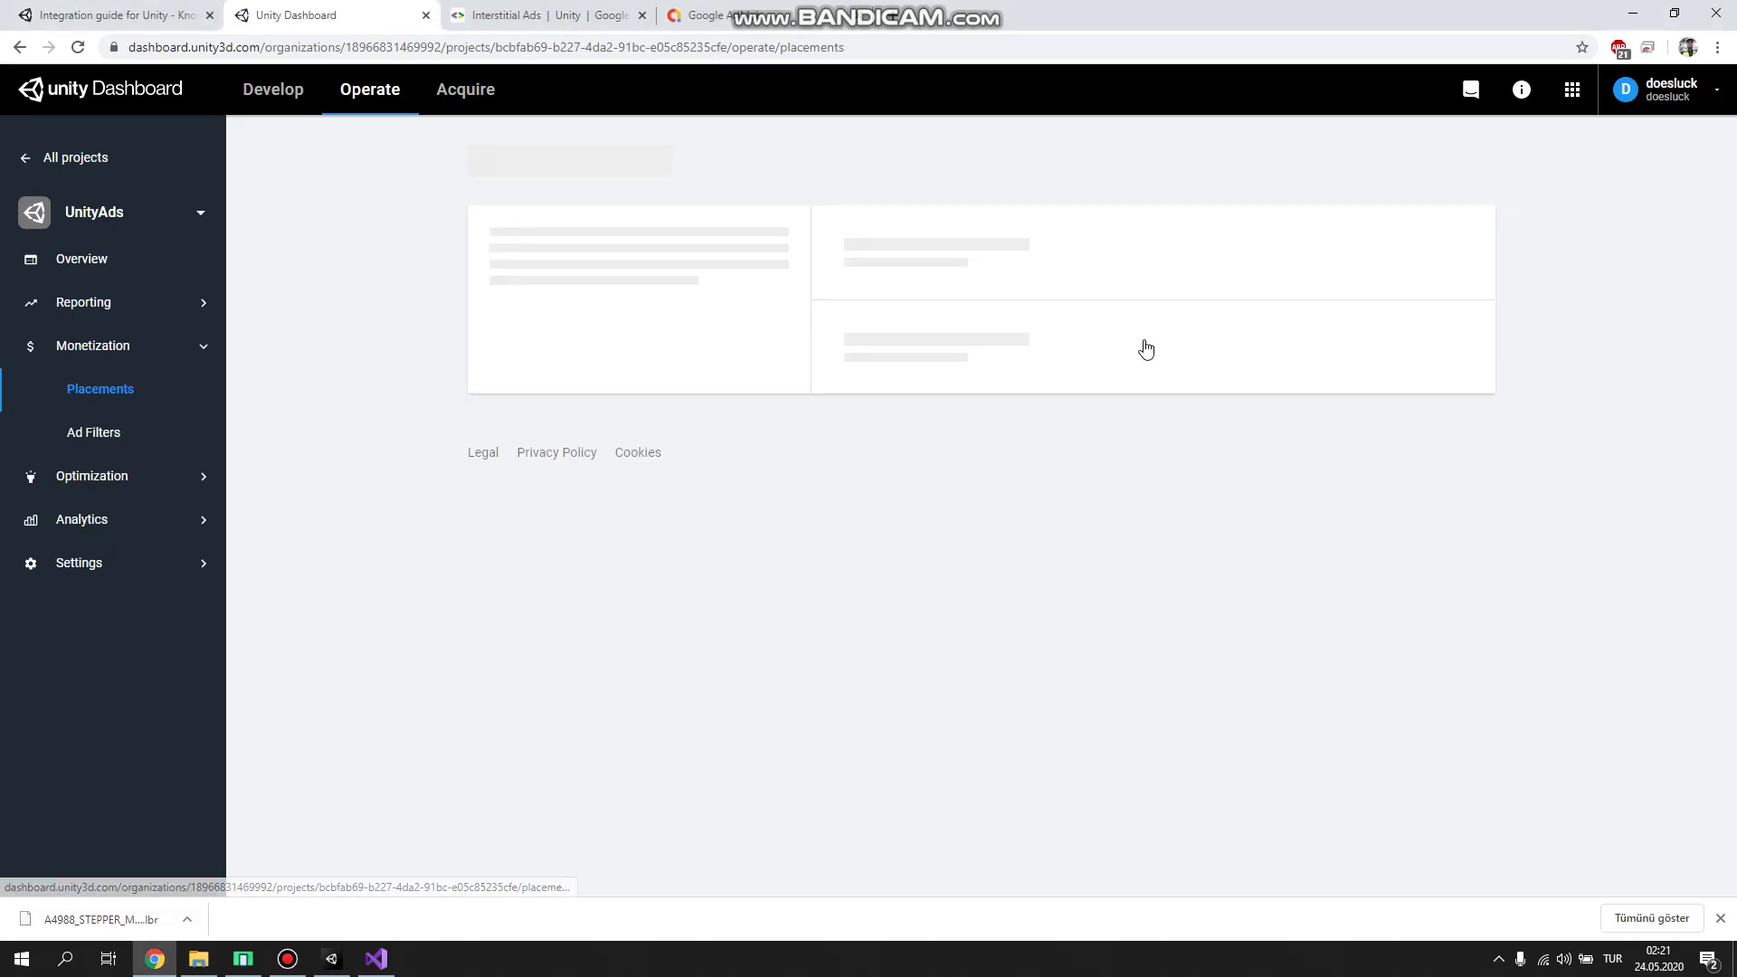
pyautogui.click(1027, 337)
pyautogui.click(1456, 262)
pyautogui.hotkey('alt', 'Tab')
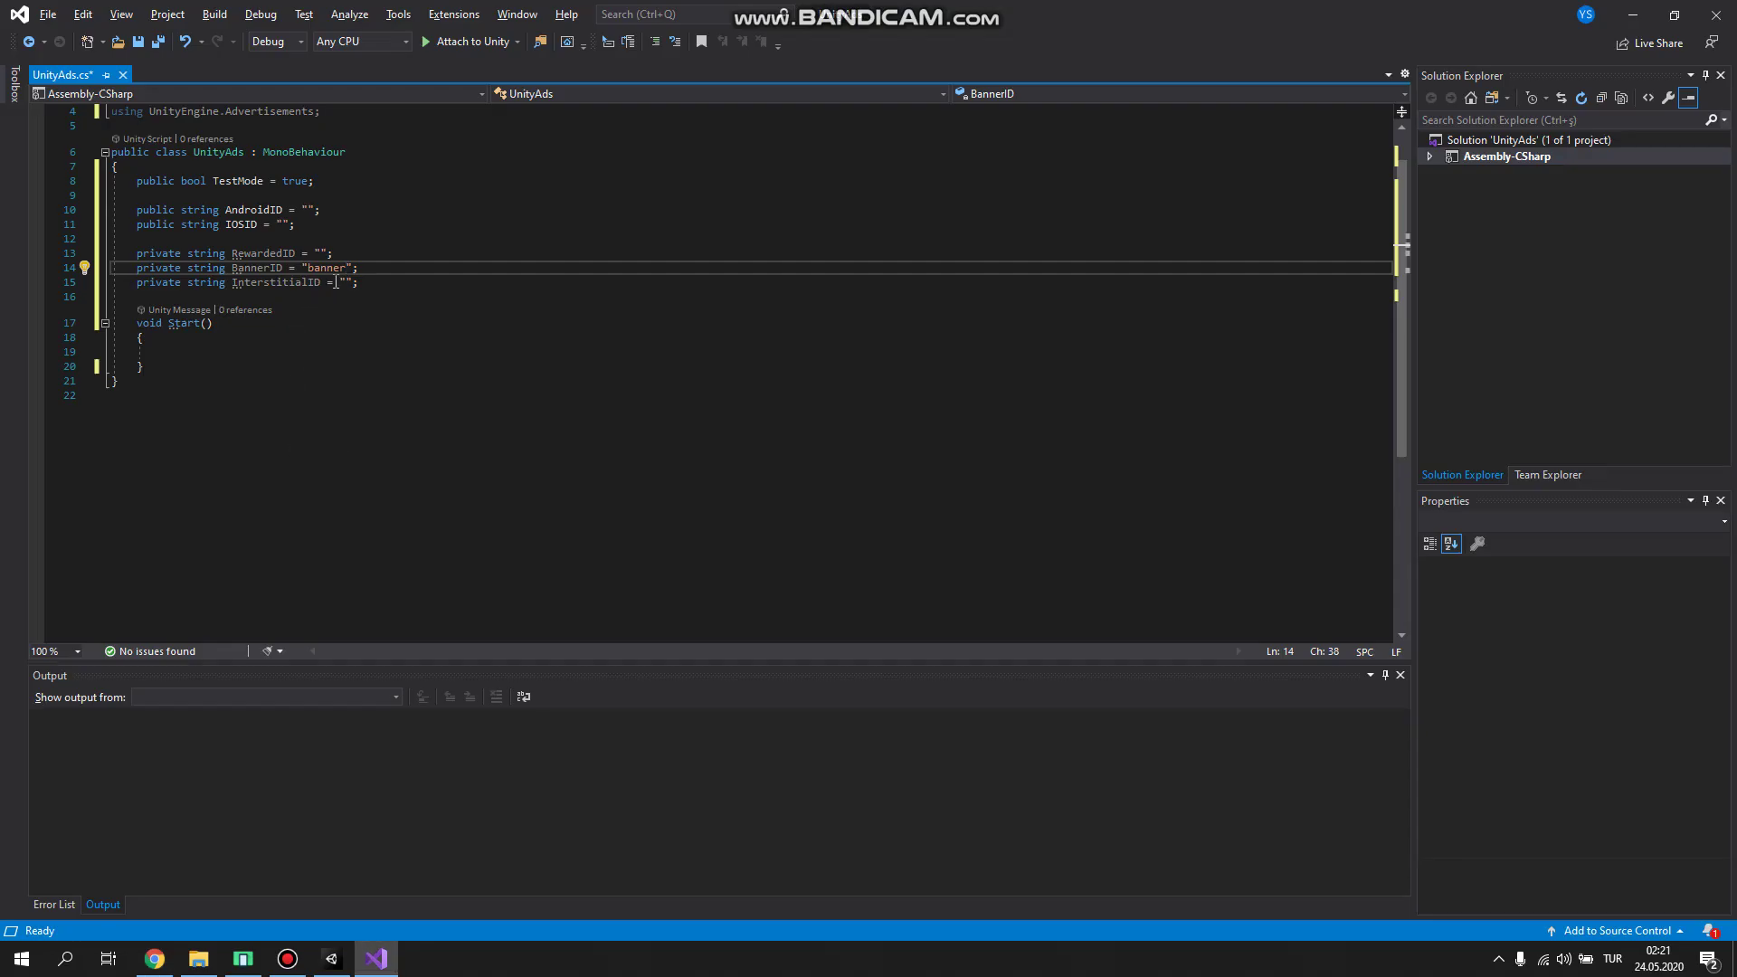
pyautogui.click(329, 258)
pyautogui.hotkey('ctrl', 'v')
# Step: Paste the video placement ID into the InterstitialID string
pyautogui.hotkey('alt', 'Tab')
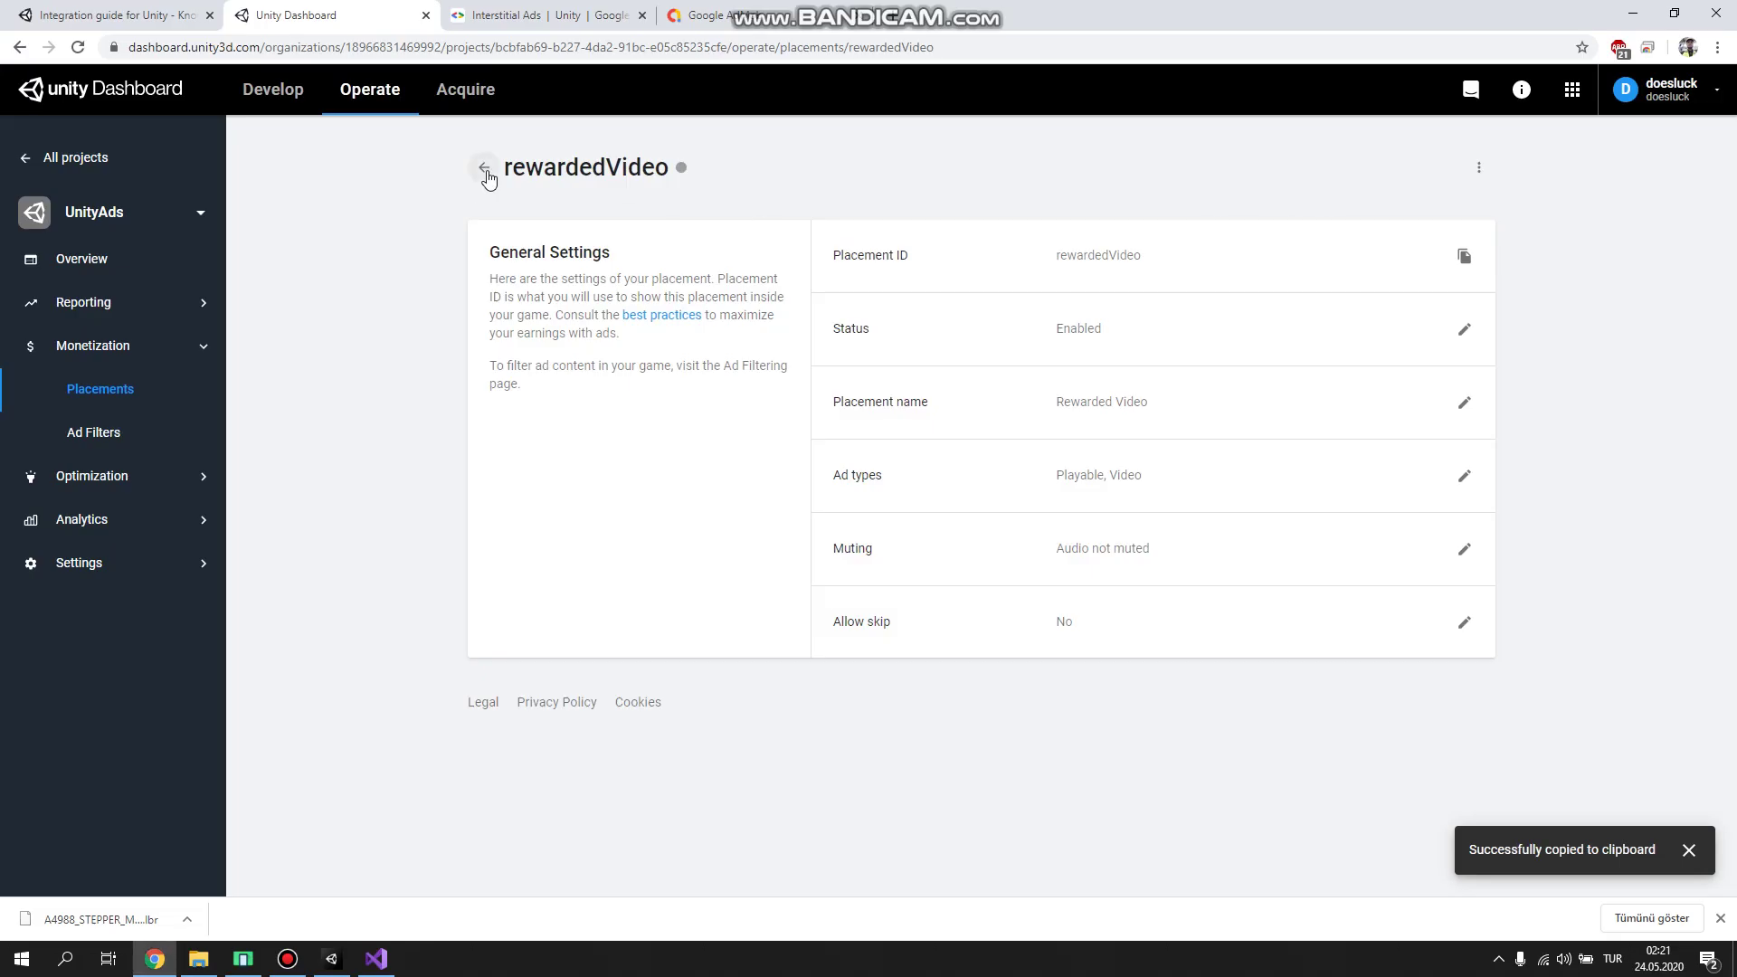
pyautogui.click(487, 174)
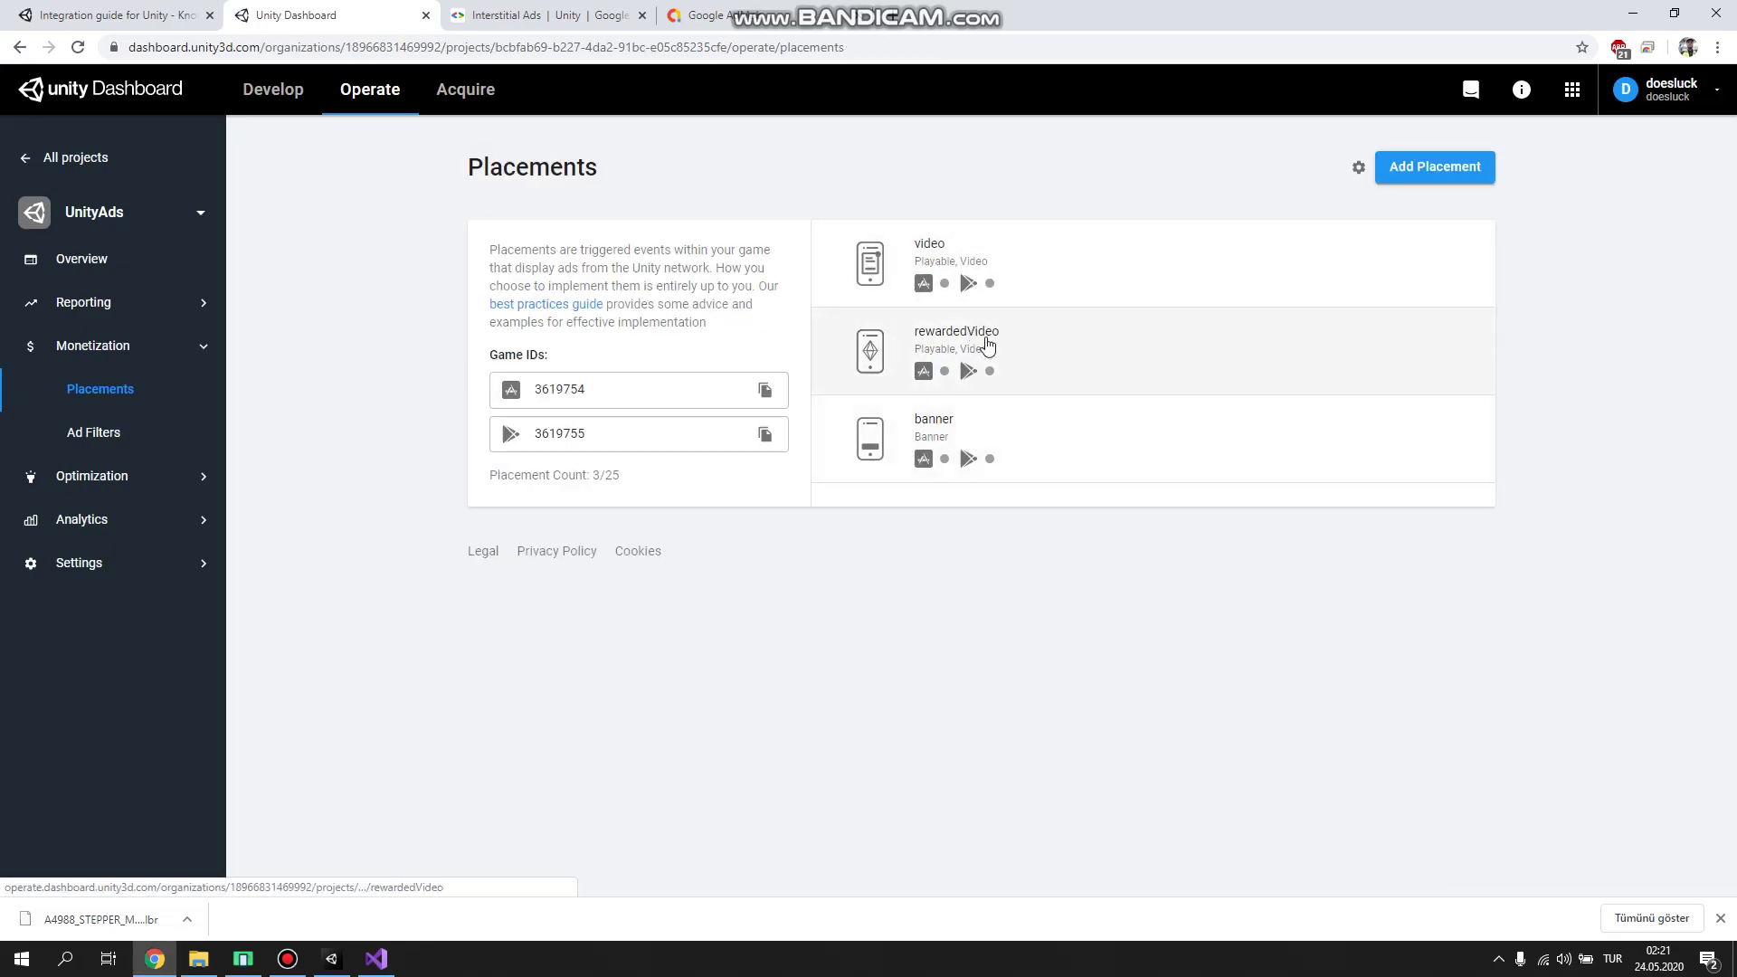
pyautogui.click(975, 271)
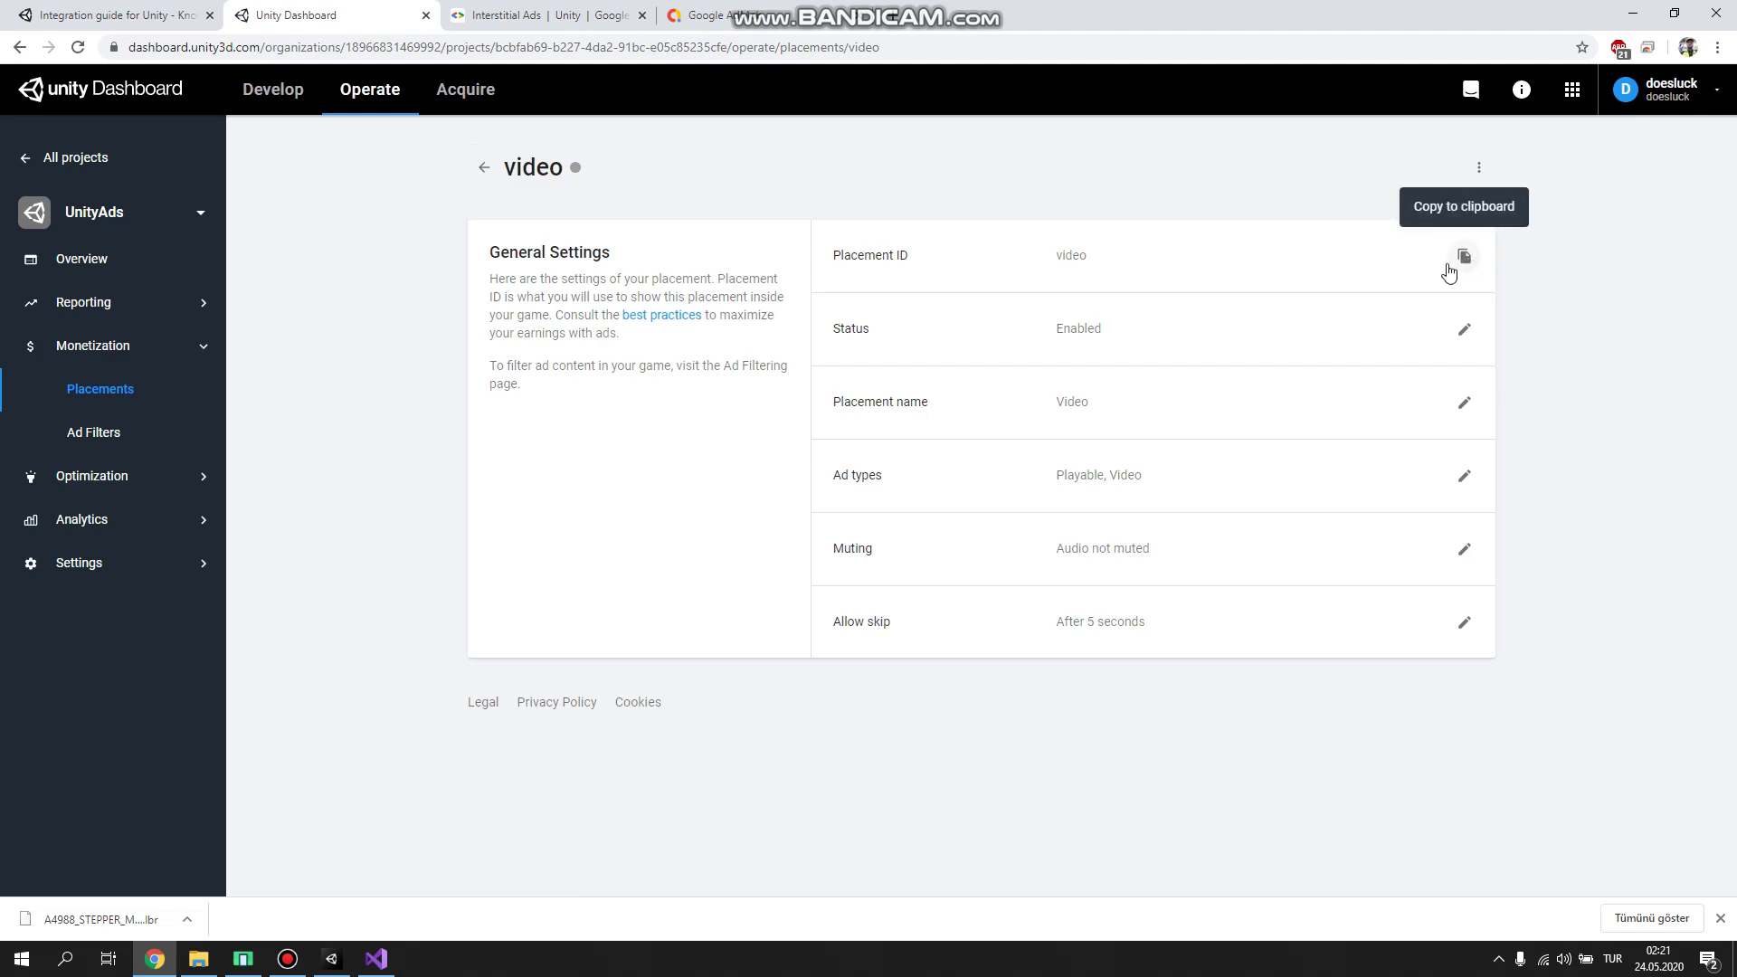
pyautogui.click(1464, 258)
pyautogui.hotkey('alt', 'Tab')
pyautogui.click(344, 282)
pyautogui.hotkey('ctrl', 'v')
pyautogui.click(245, 224)
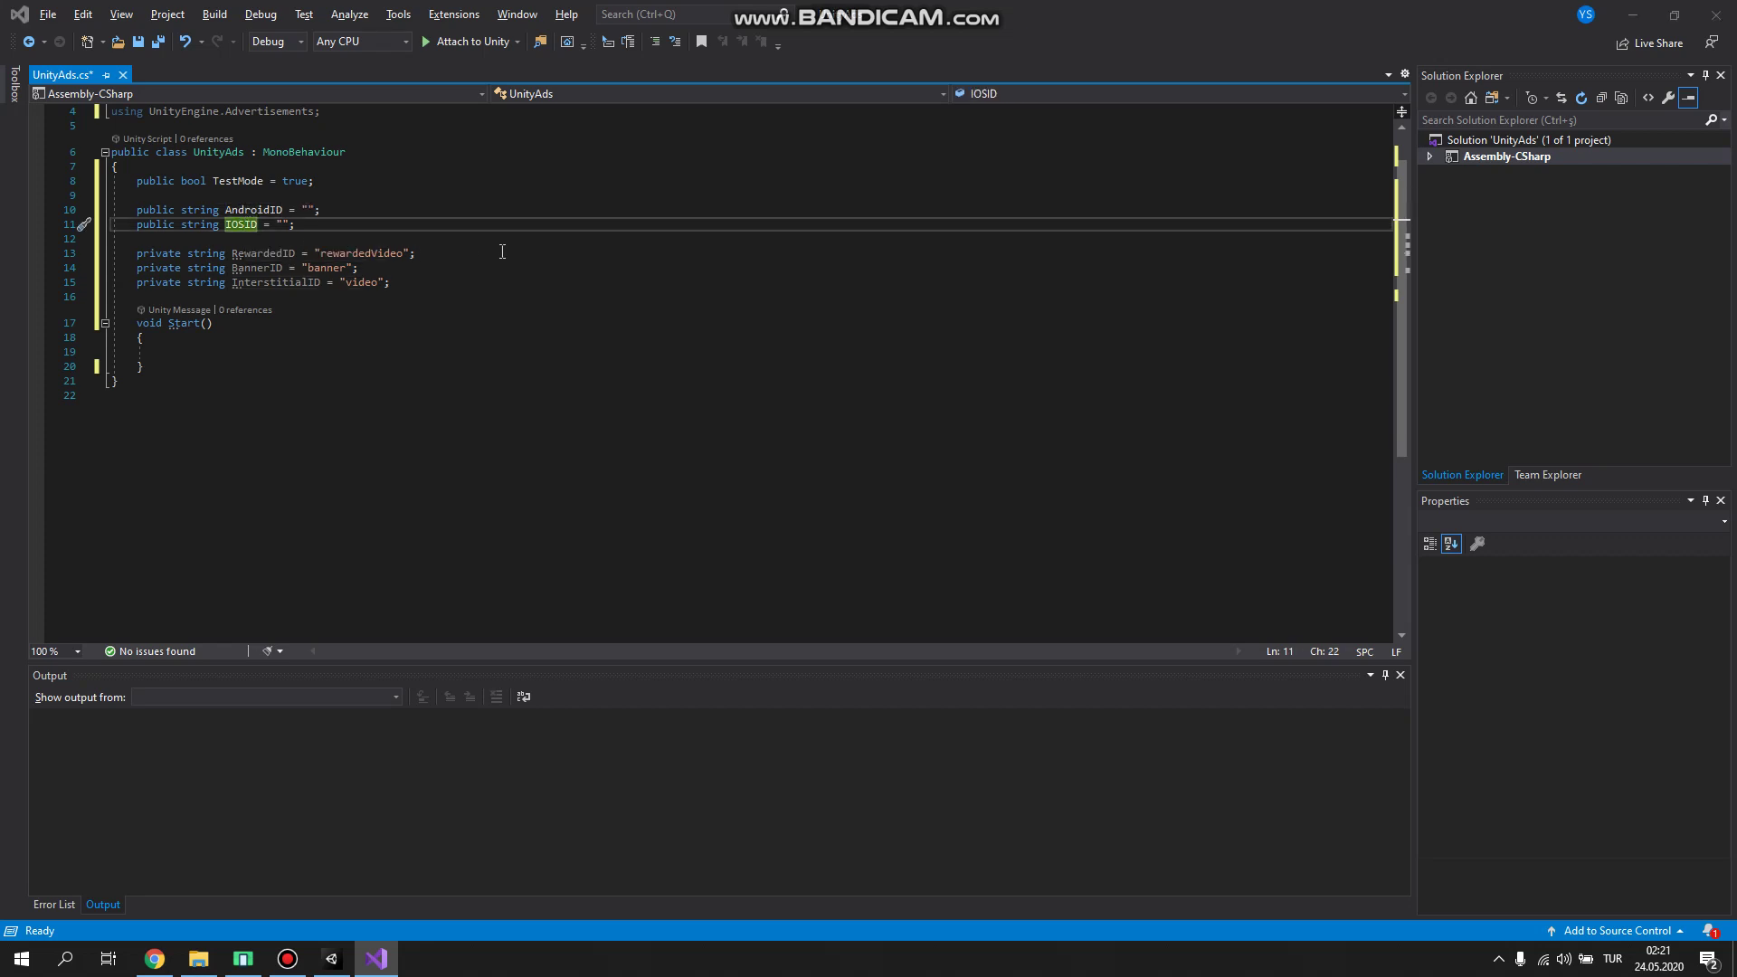
# Step: Paste the iOS and Android Game IDs into the IOSID and AndroidID strings
pyautogui.hotkey('alt', 'Tab')
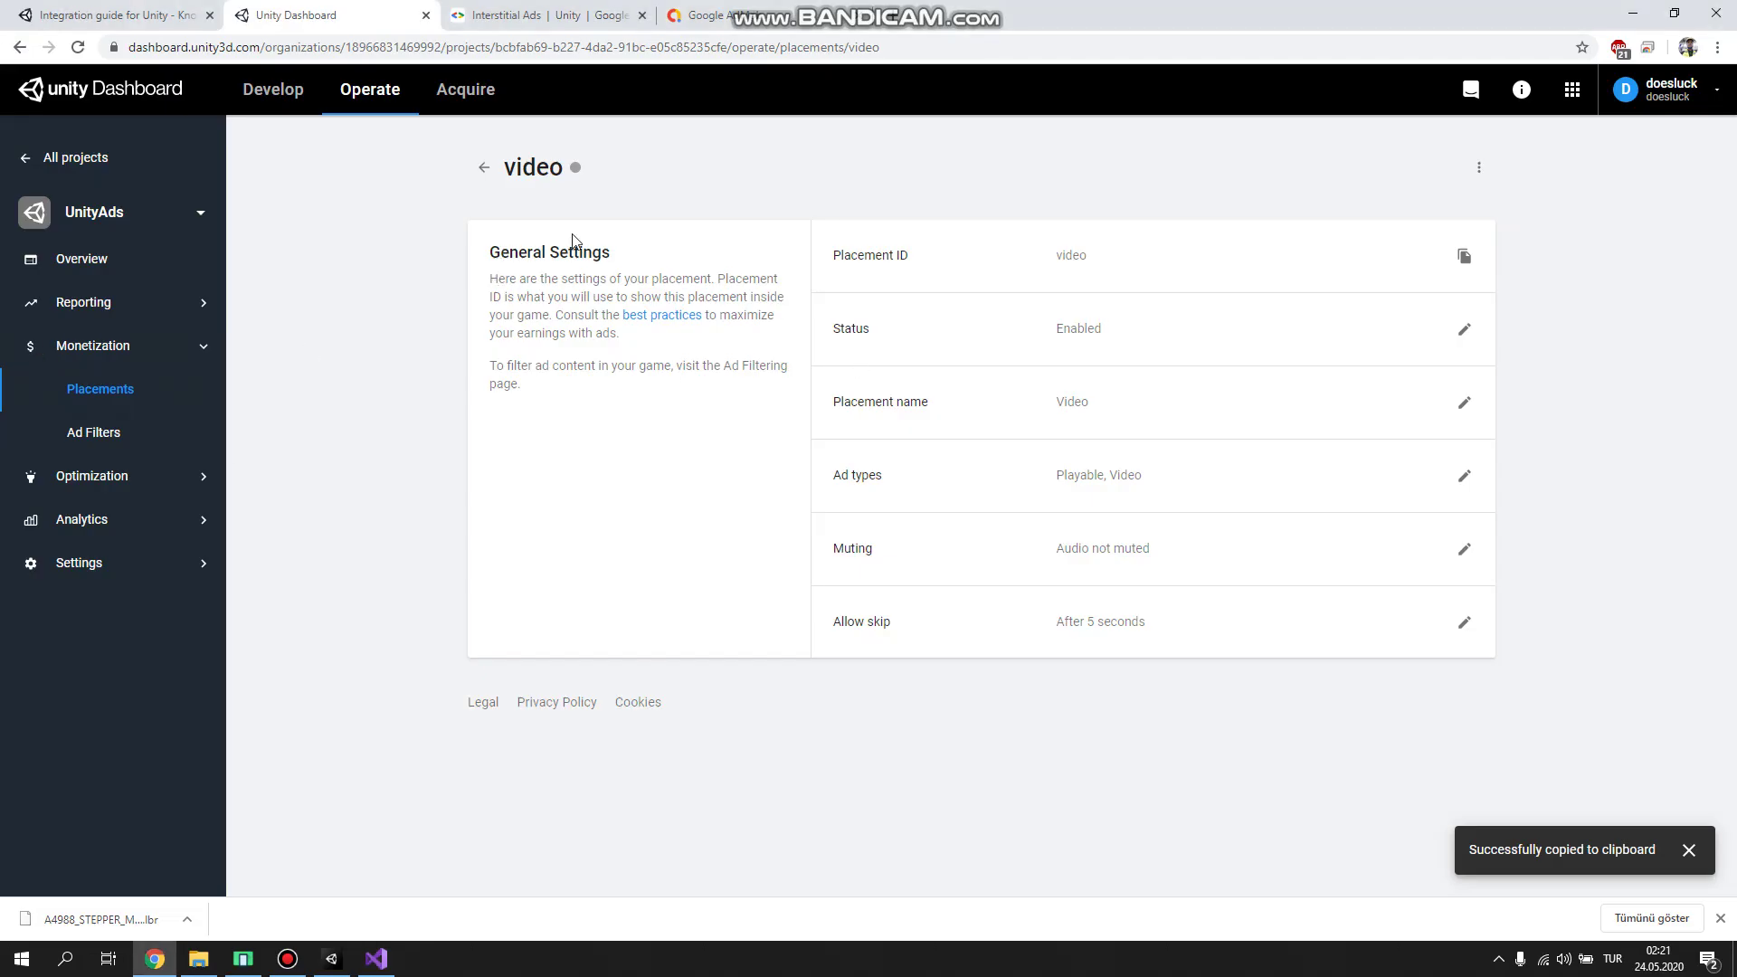
pyautogui.click(484, 170)
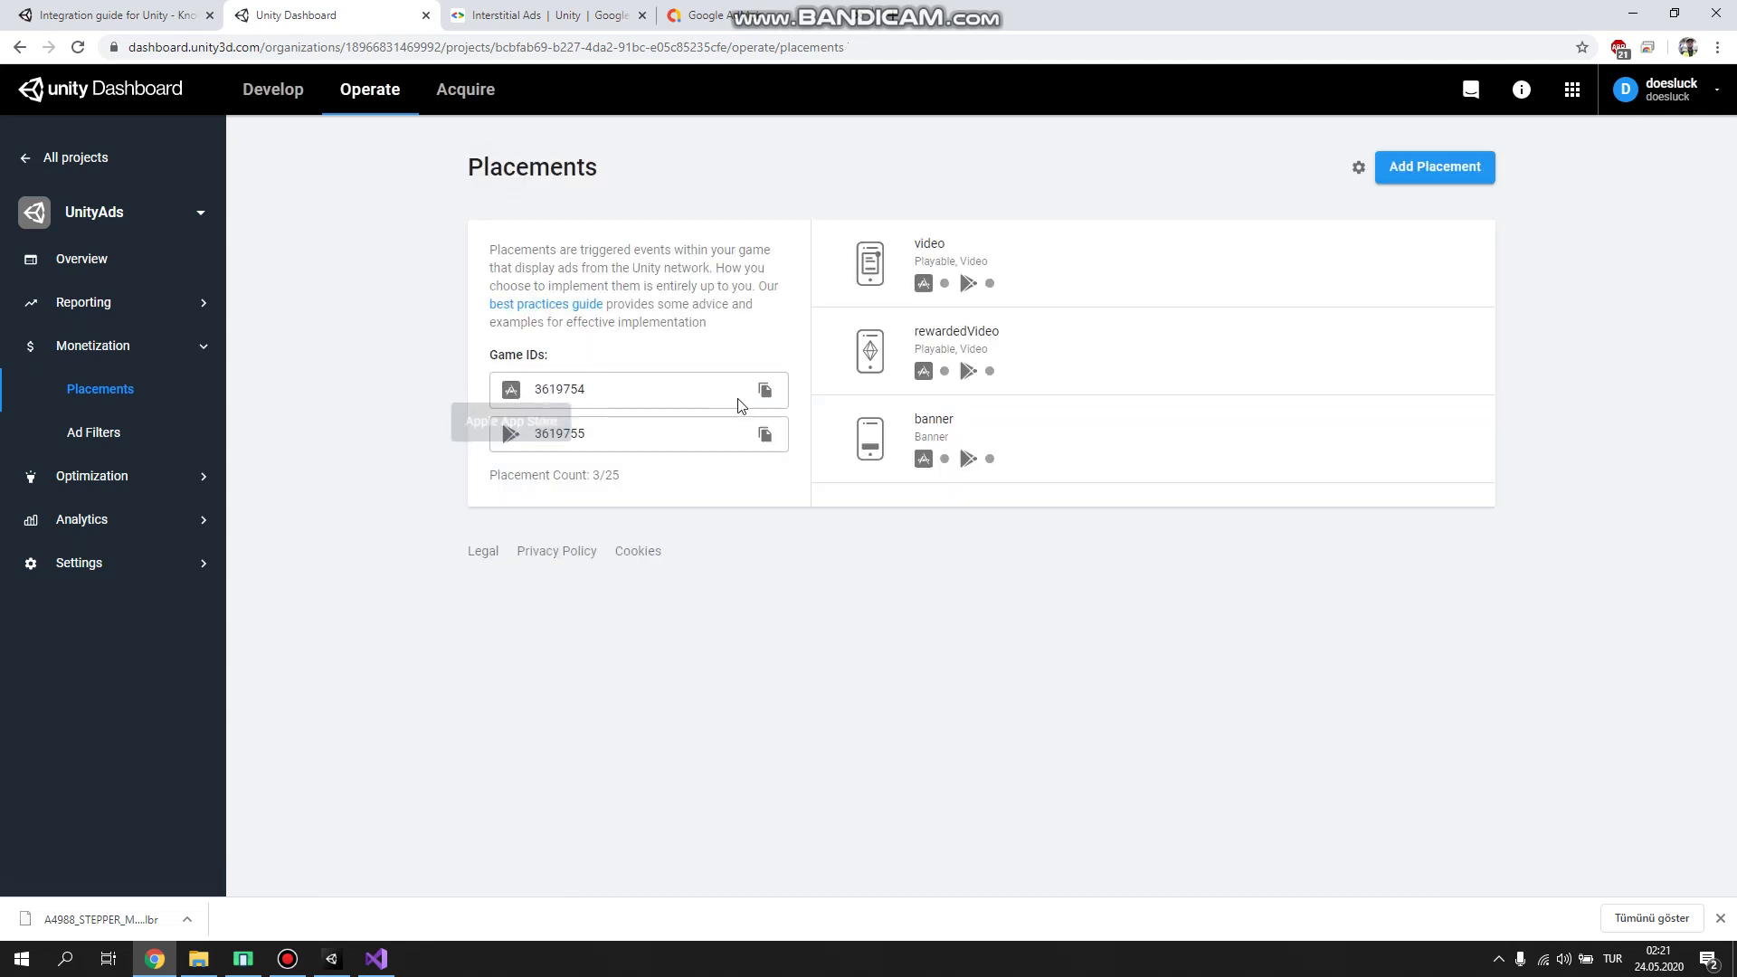
pyautogui.click(764, 390)
pyautogui.hotkey('alt', 'Tab')
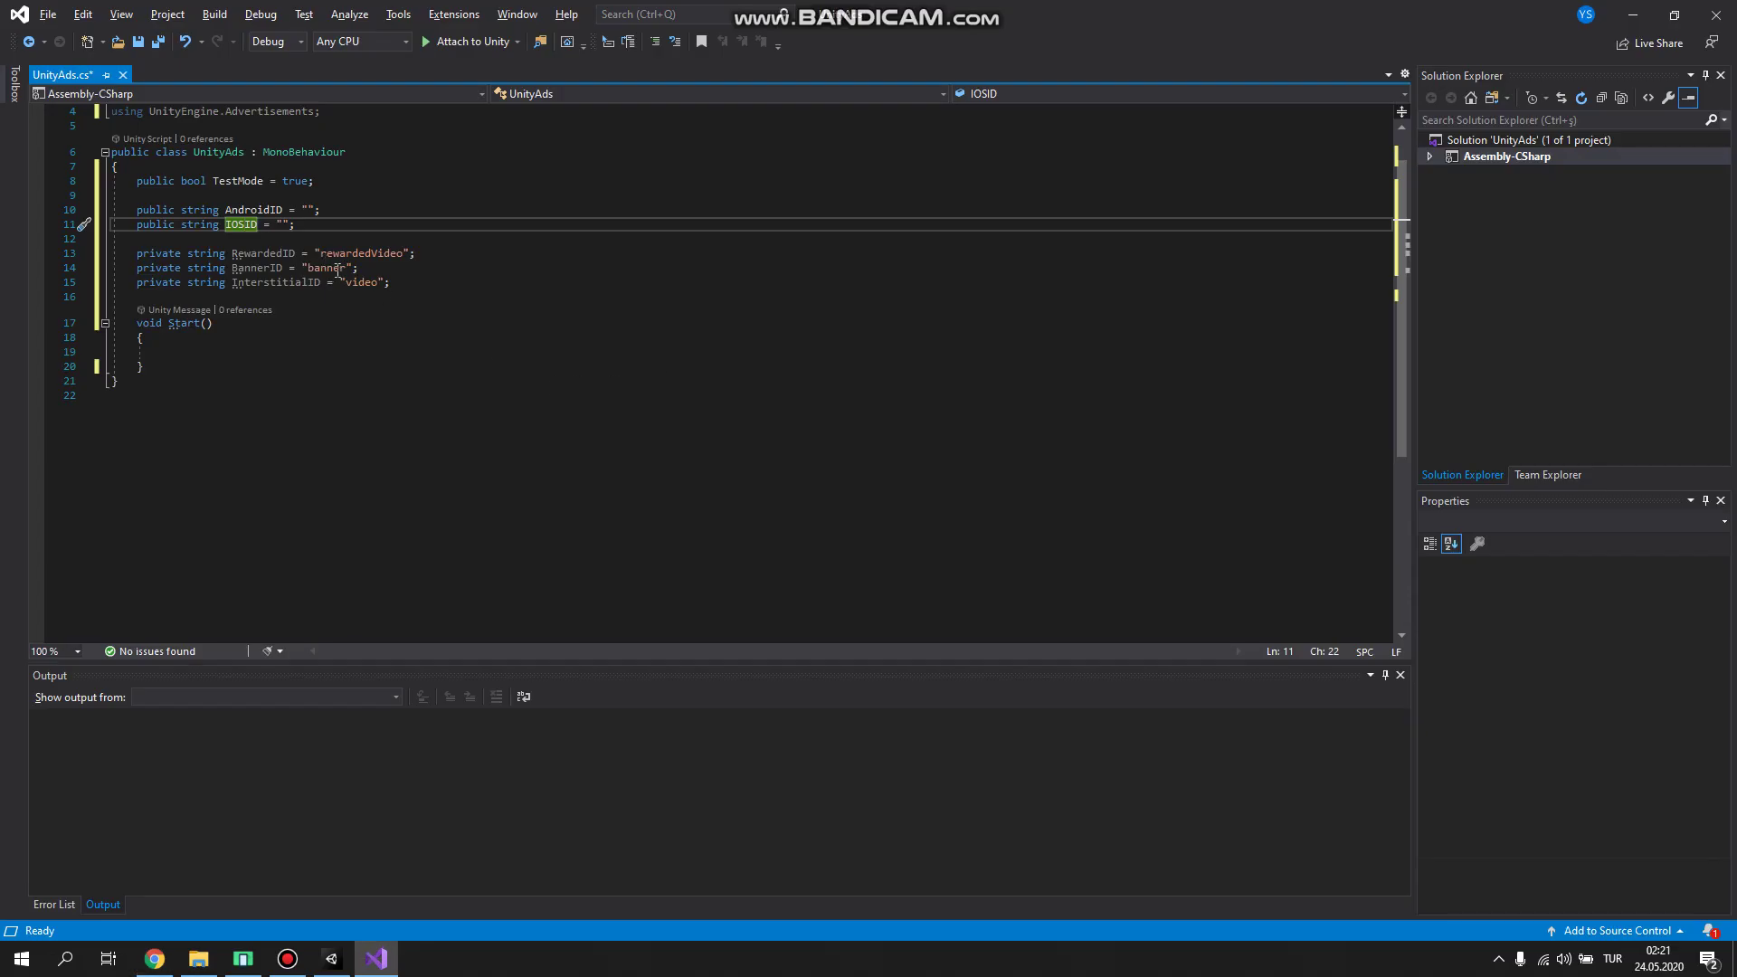
pyautogui.click(277, 225)
pyautogui.hotkey('ctrl', 'v')
pyautogui.hotkey('alt', 'Tab')
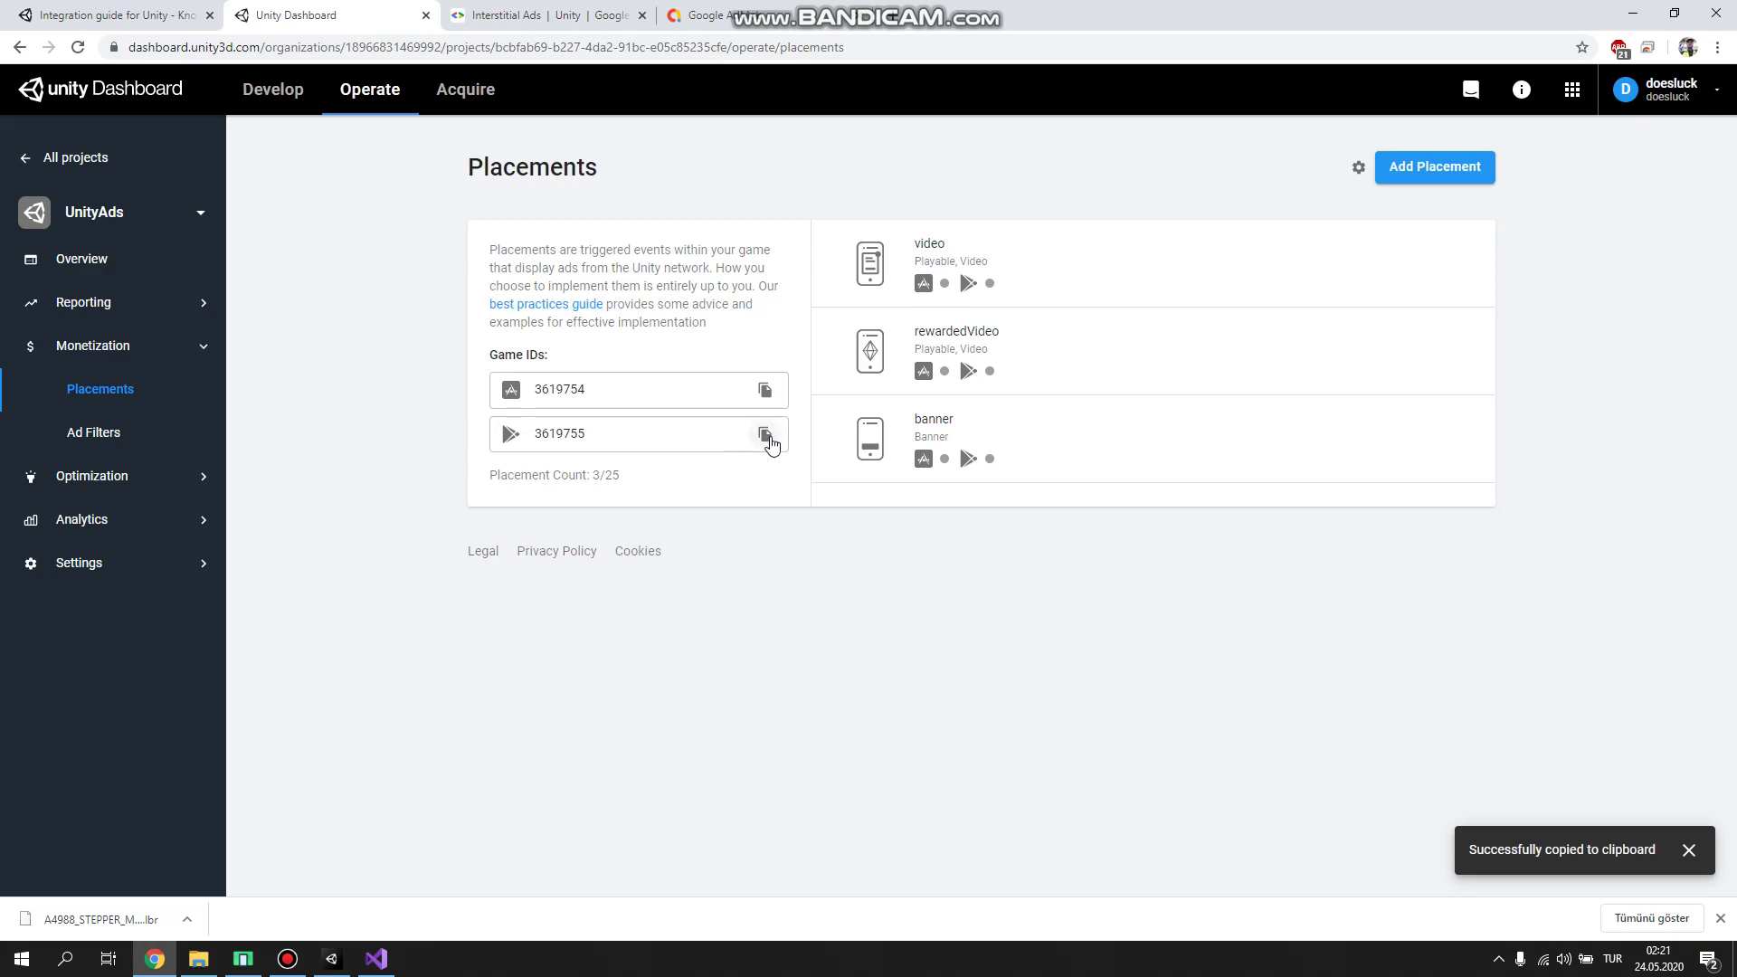
pyautogui.hotkey('alt', 'Tab')
pyautogui.click(308, 210)
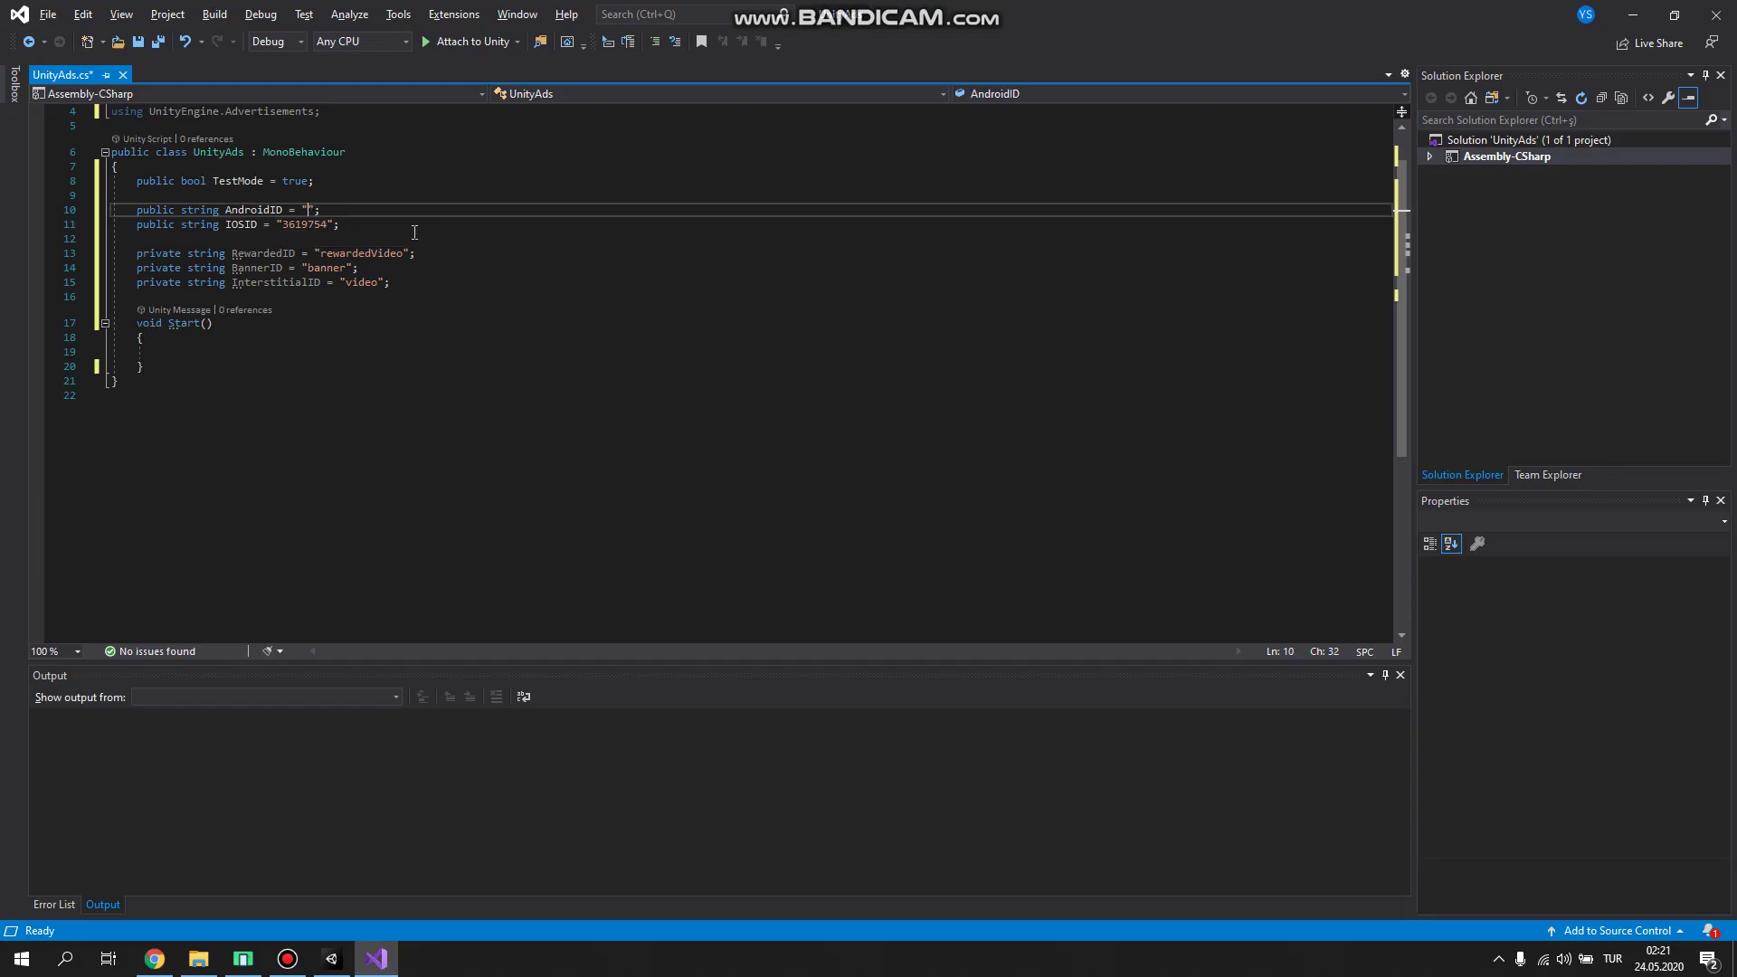
pyautogui.hotkey('ctrl', 'v')
pyautogui.click(474, 235)
pyautogui.click(448, 288)
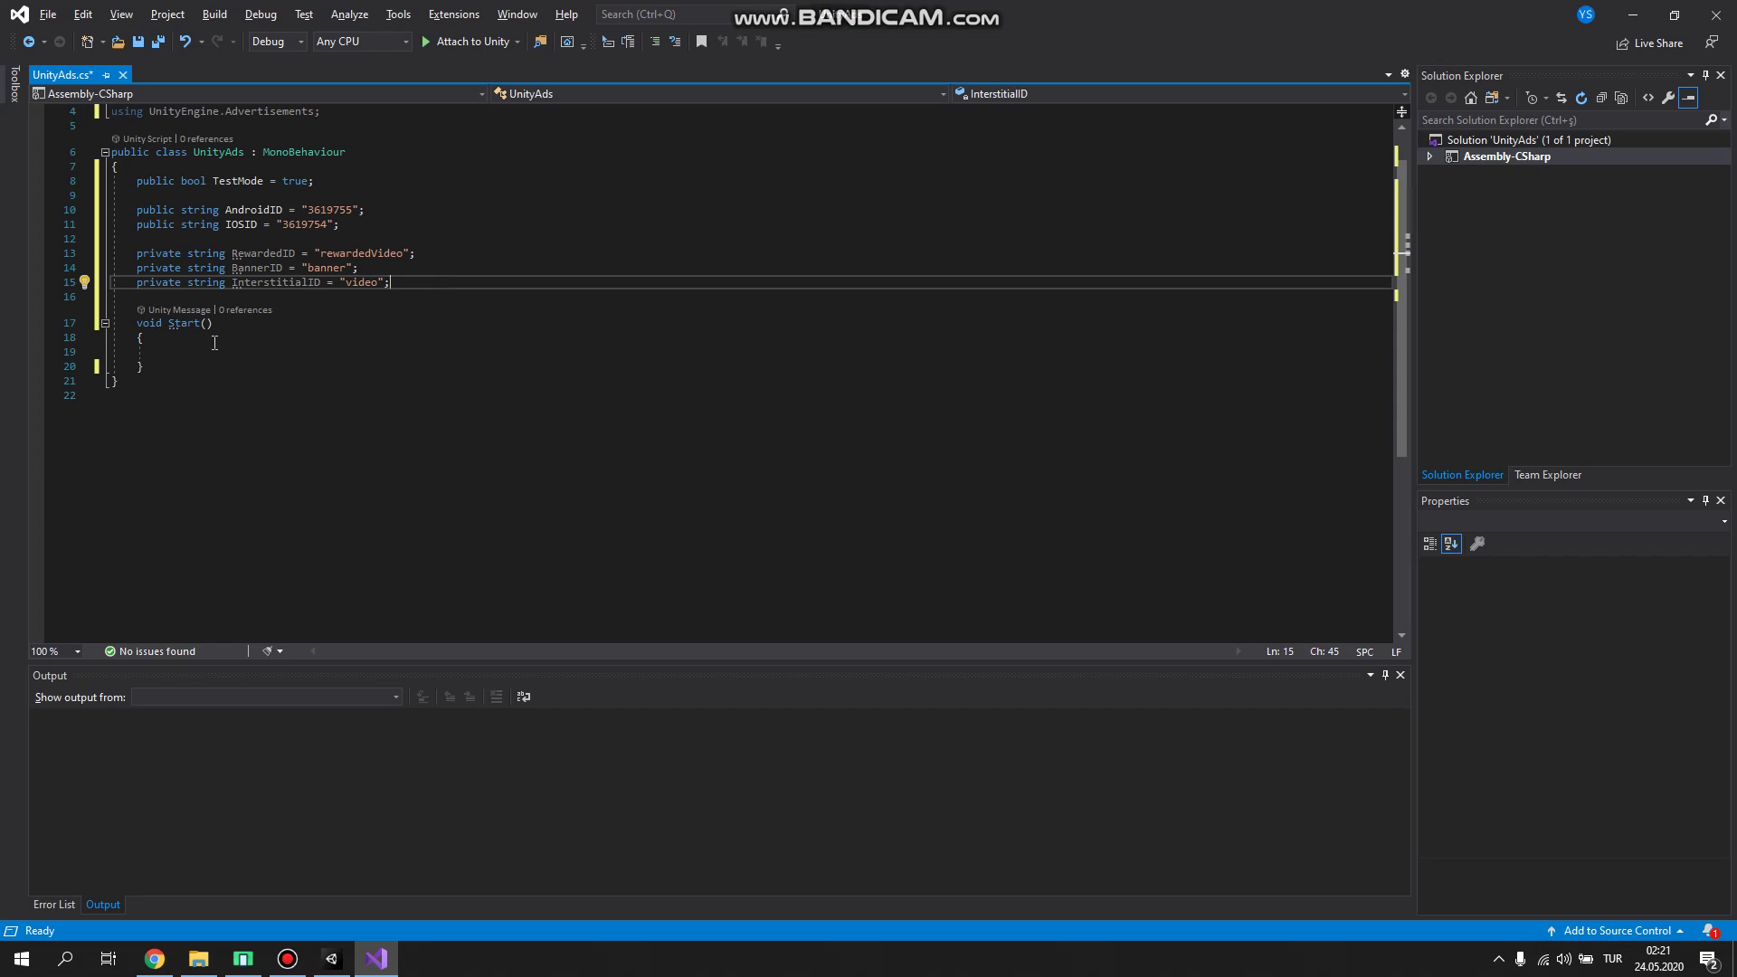
# Step: Add #if UNITY_ANDROID / #else / #endif platform directives inside Start()
pyautogui.click(174, 348)
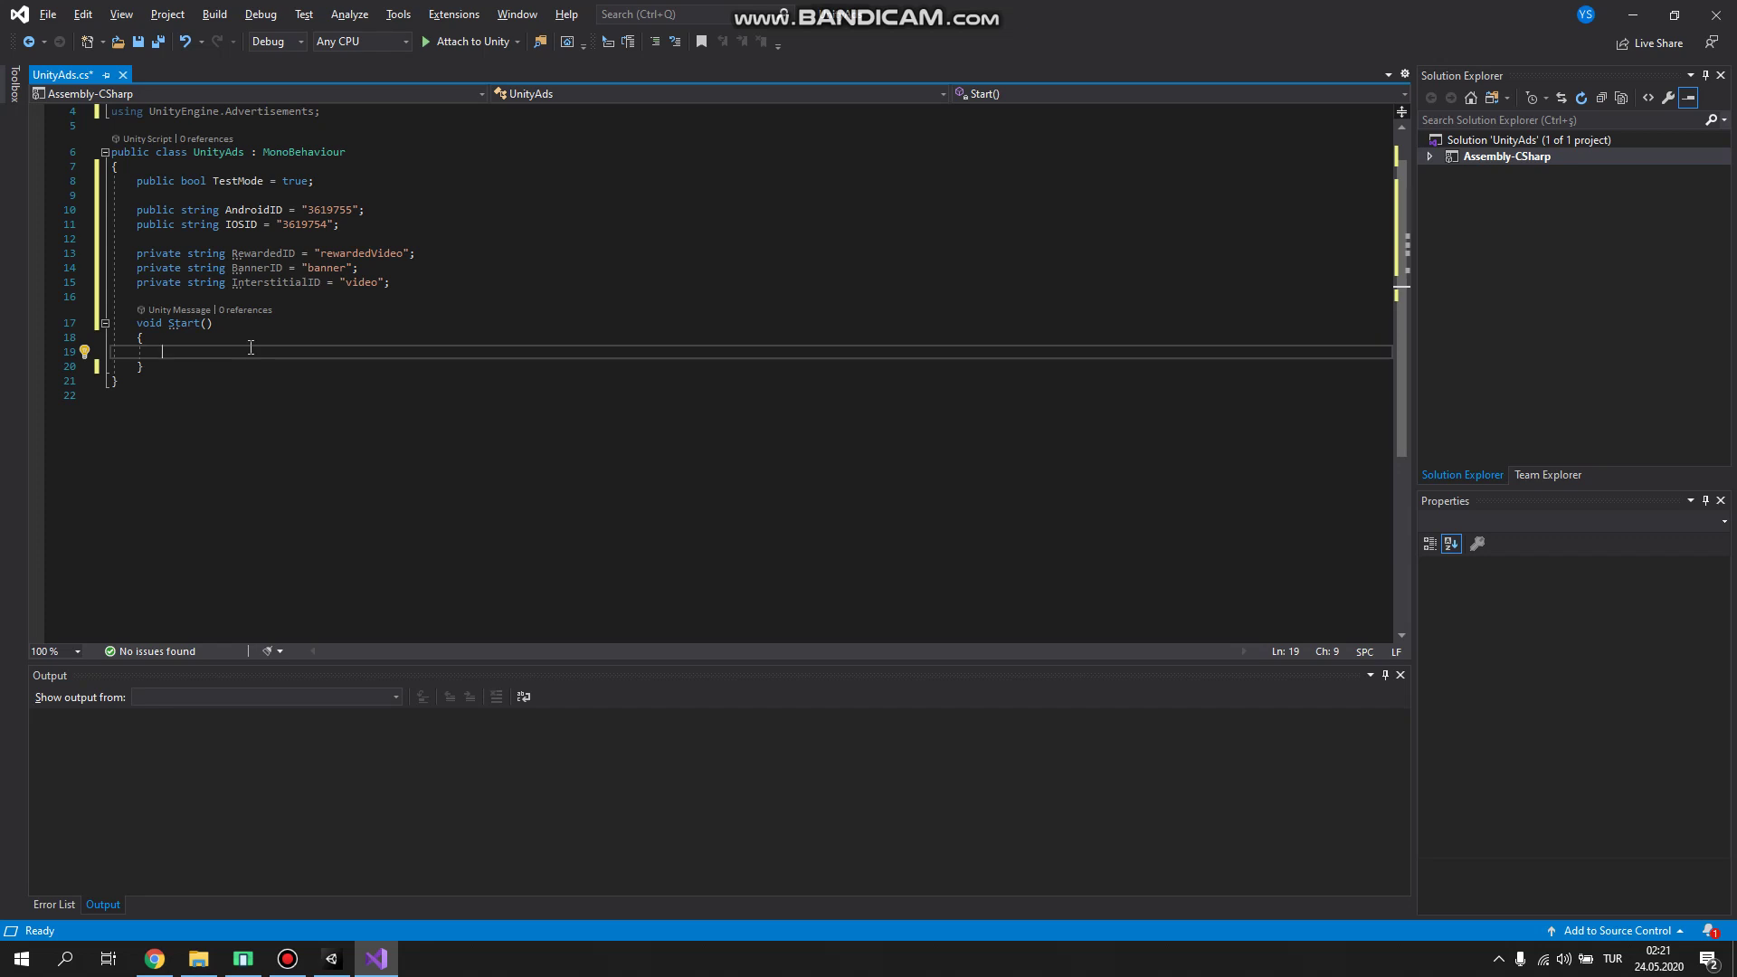
pyautogui.hotkey('ctrl', 'space')
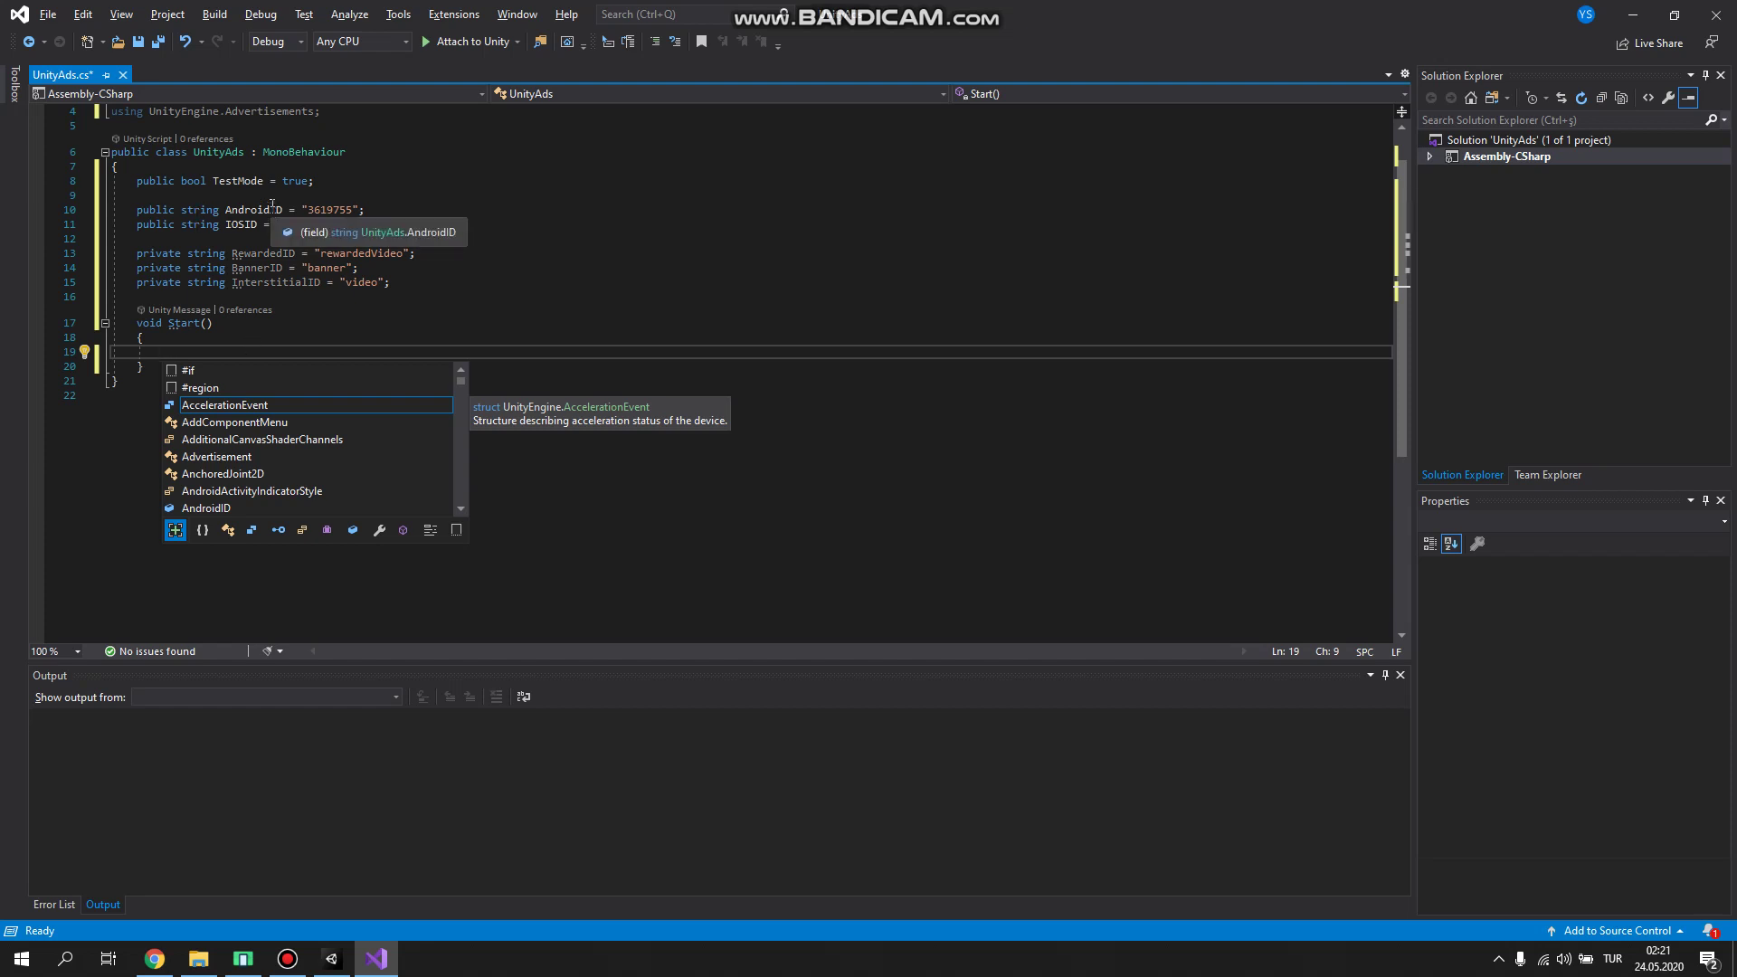
pyautogui.click(226, 224)
pyautogui.click(156, 349)
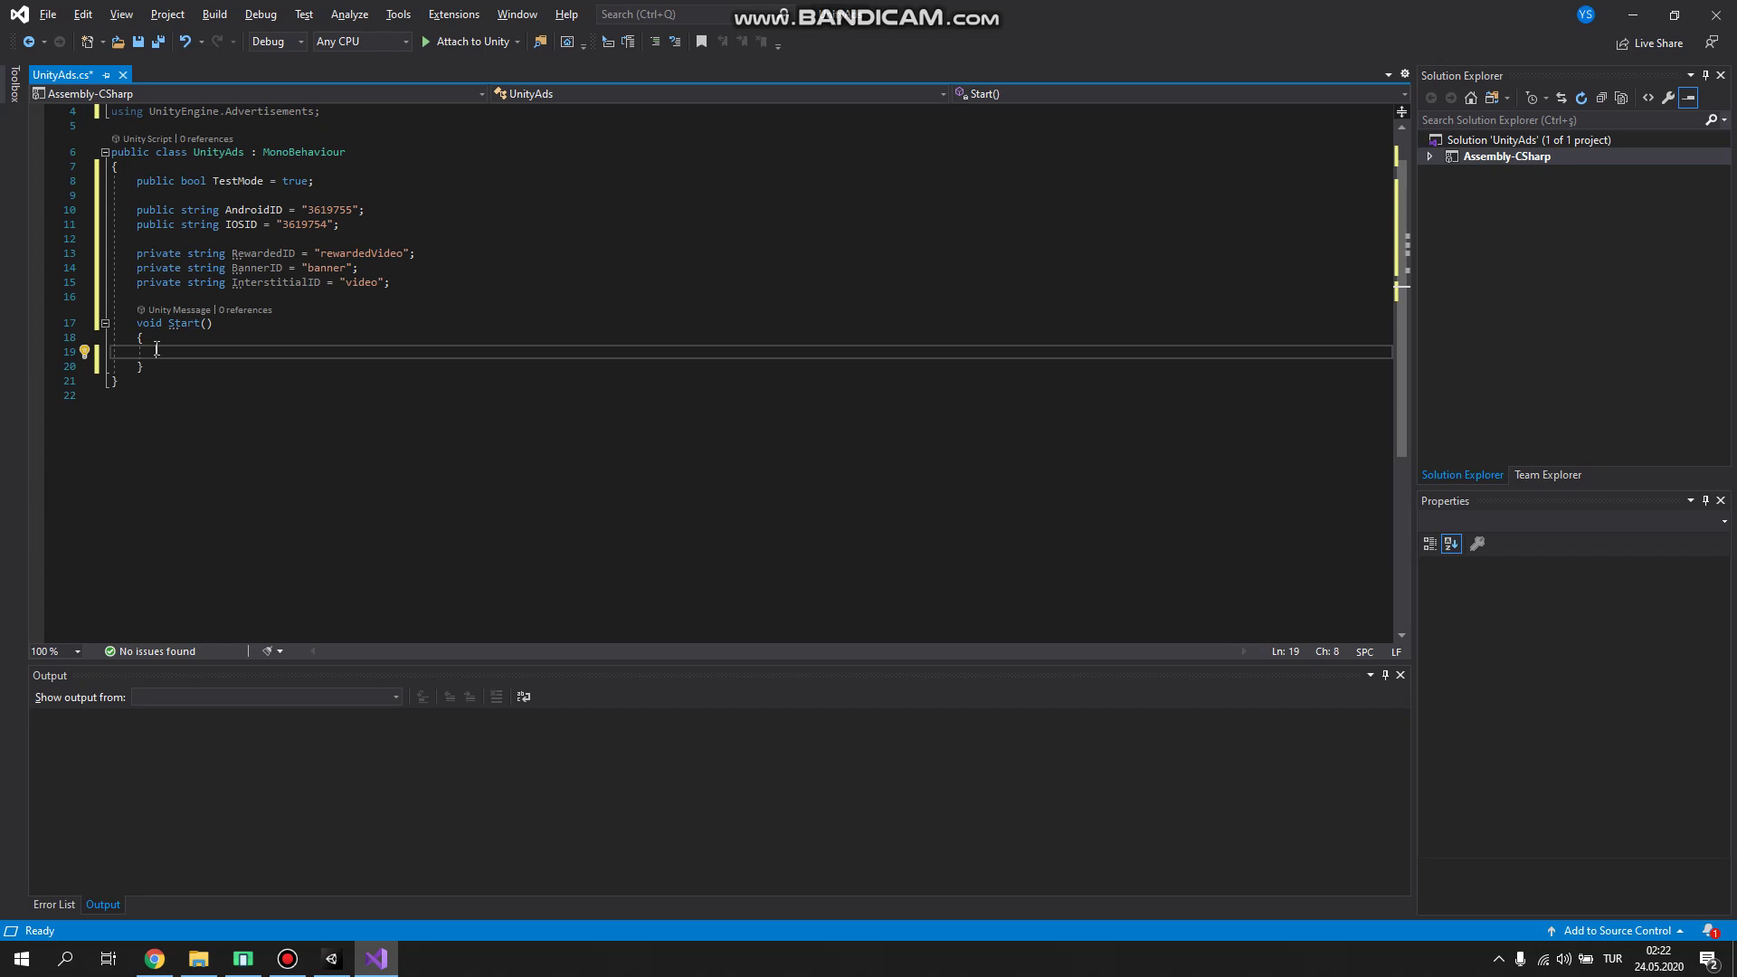
pyautogui.write('#if ')
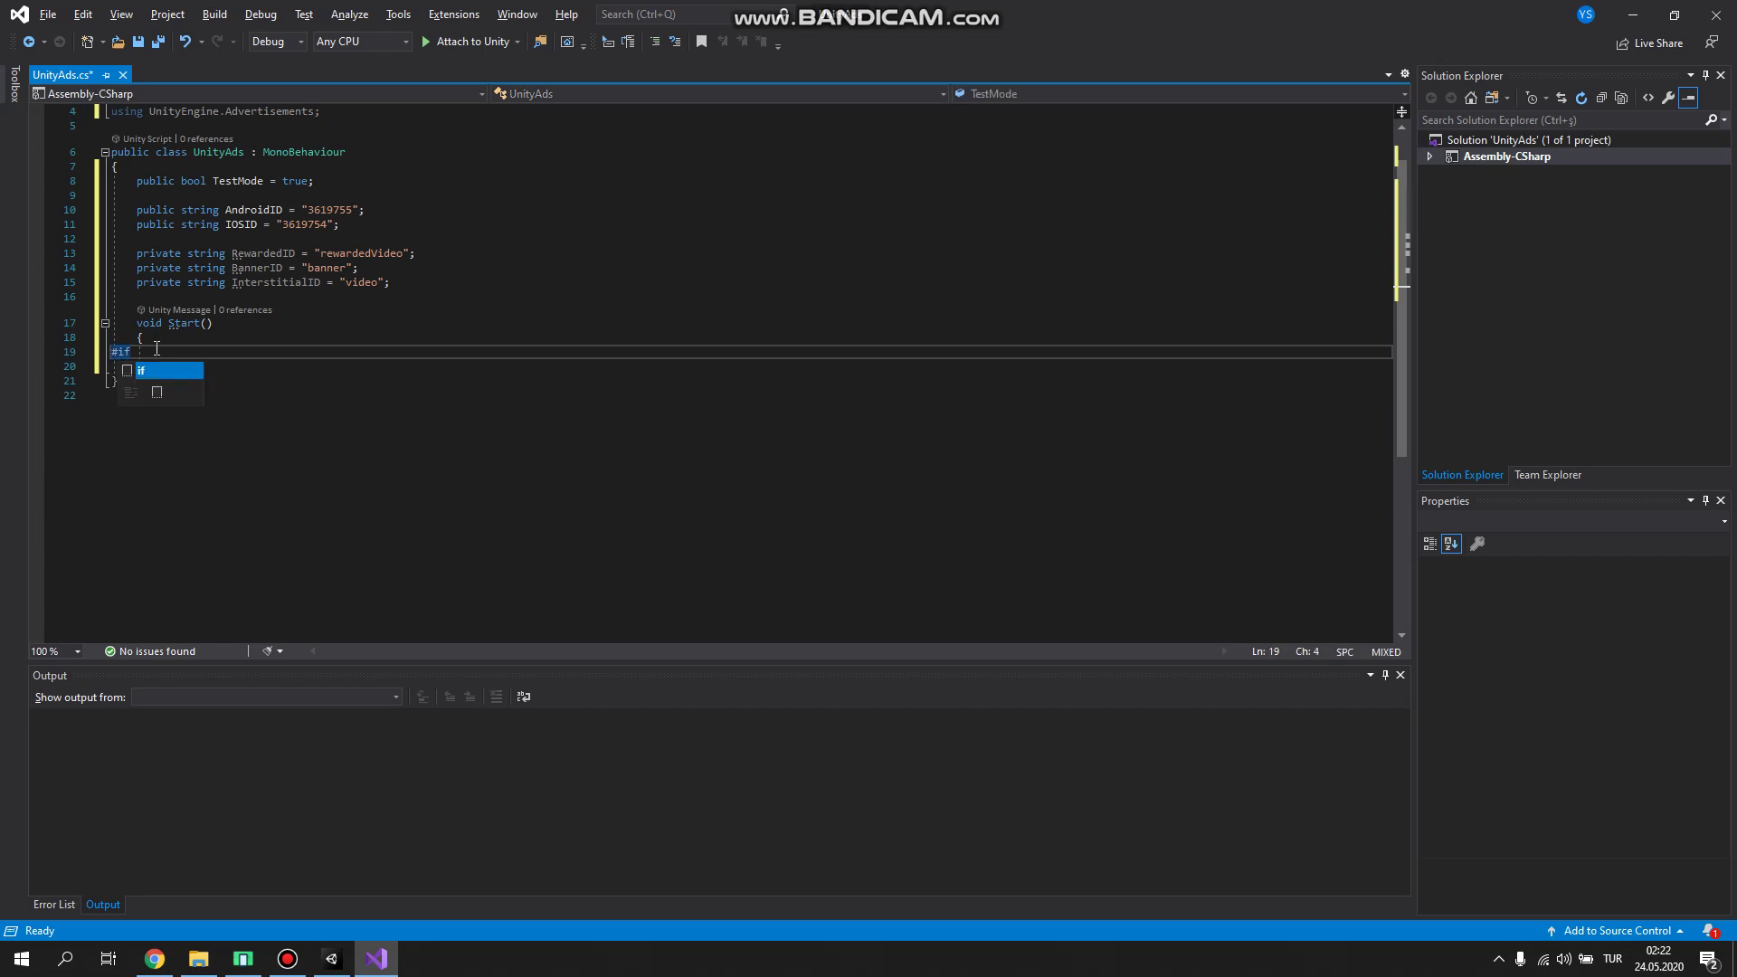
pyautogui.write('UNITYA')
pyautogui.press('BackSpace')
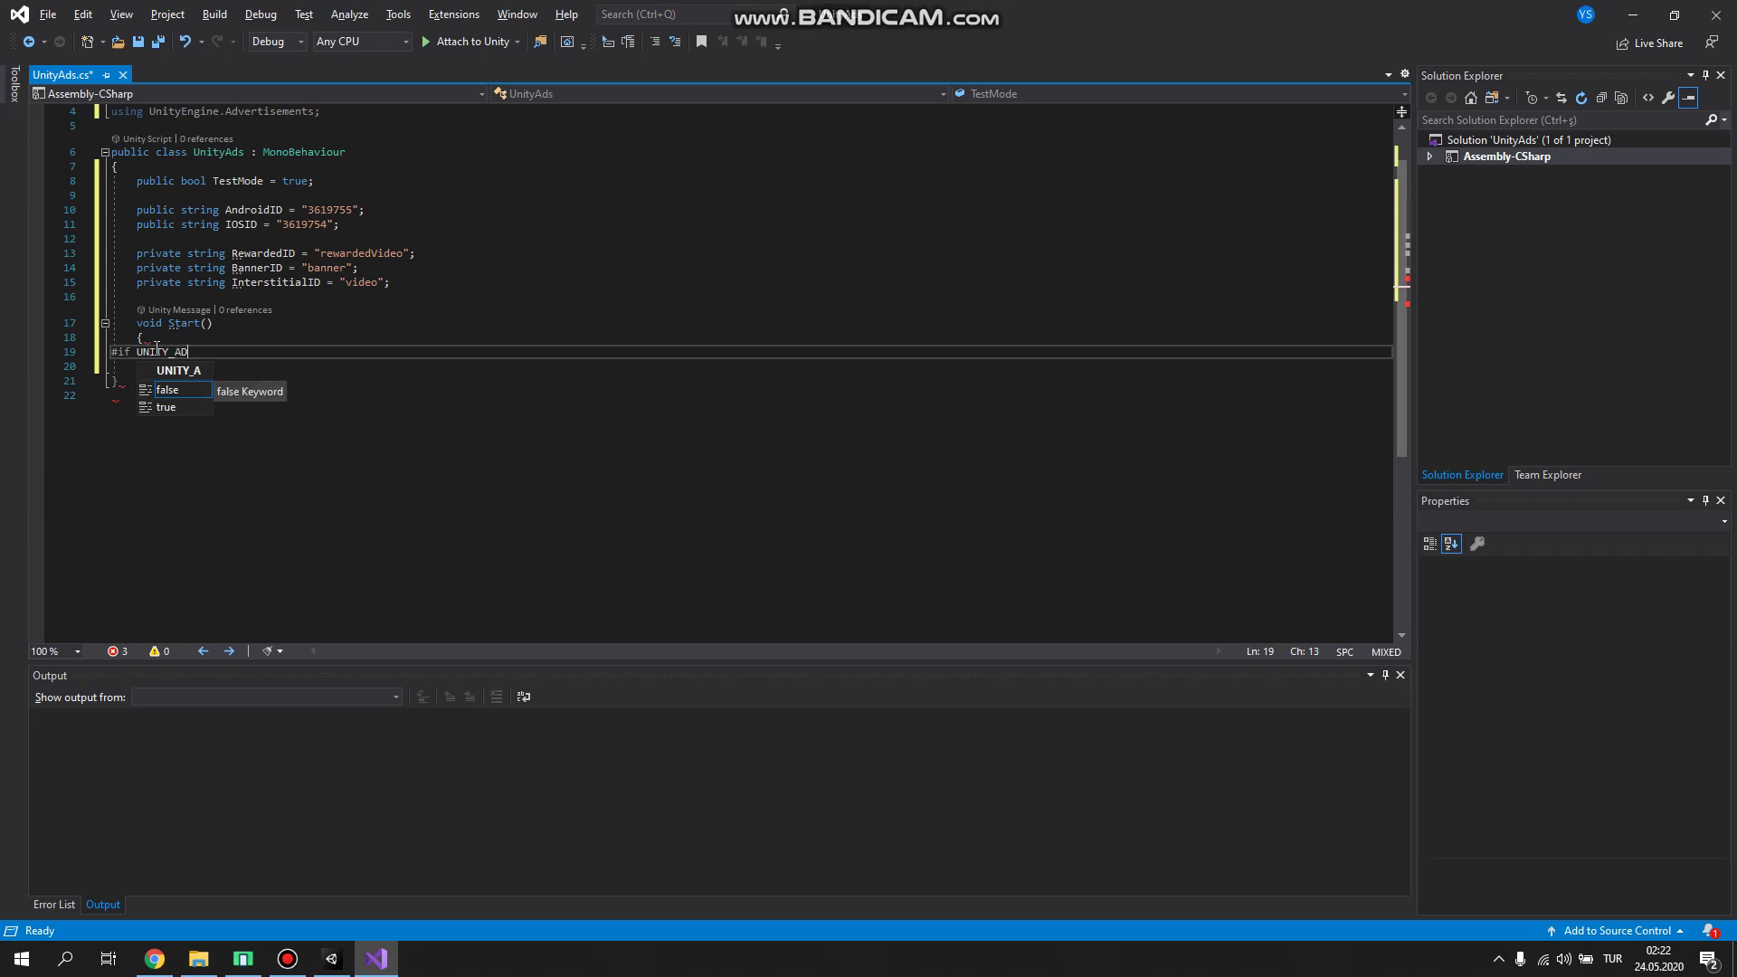
pyautogui.write('DROID')
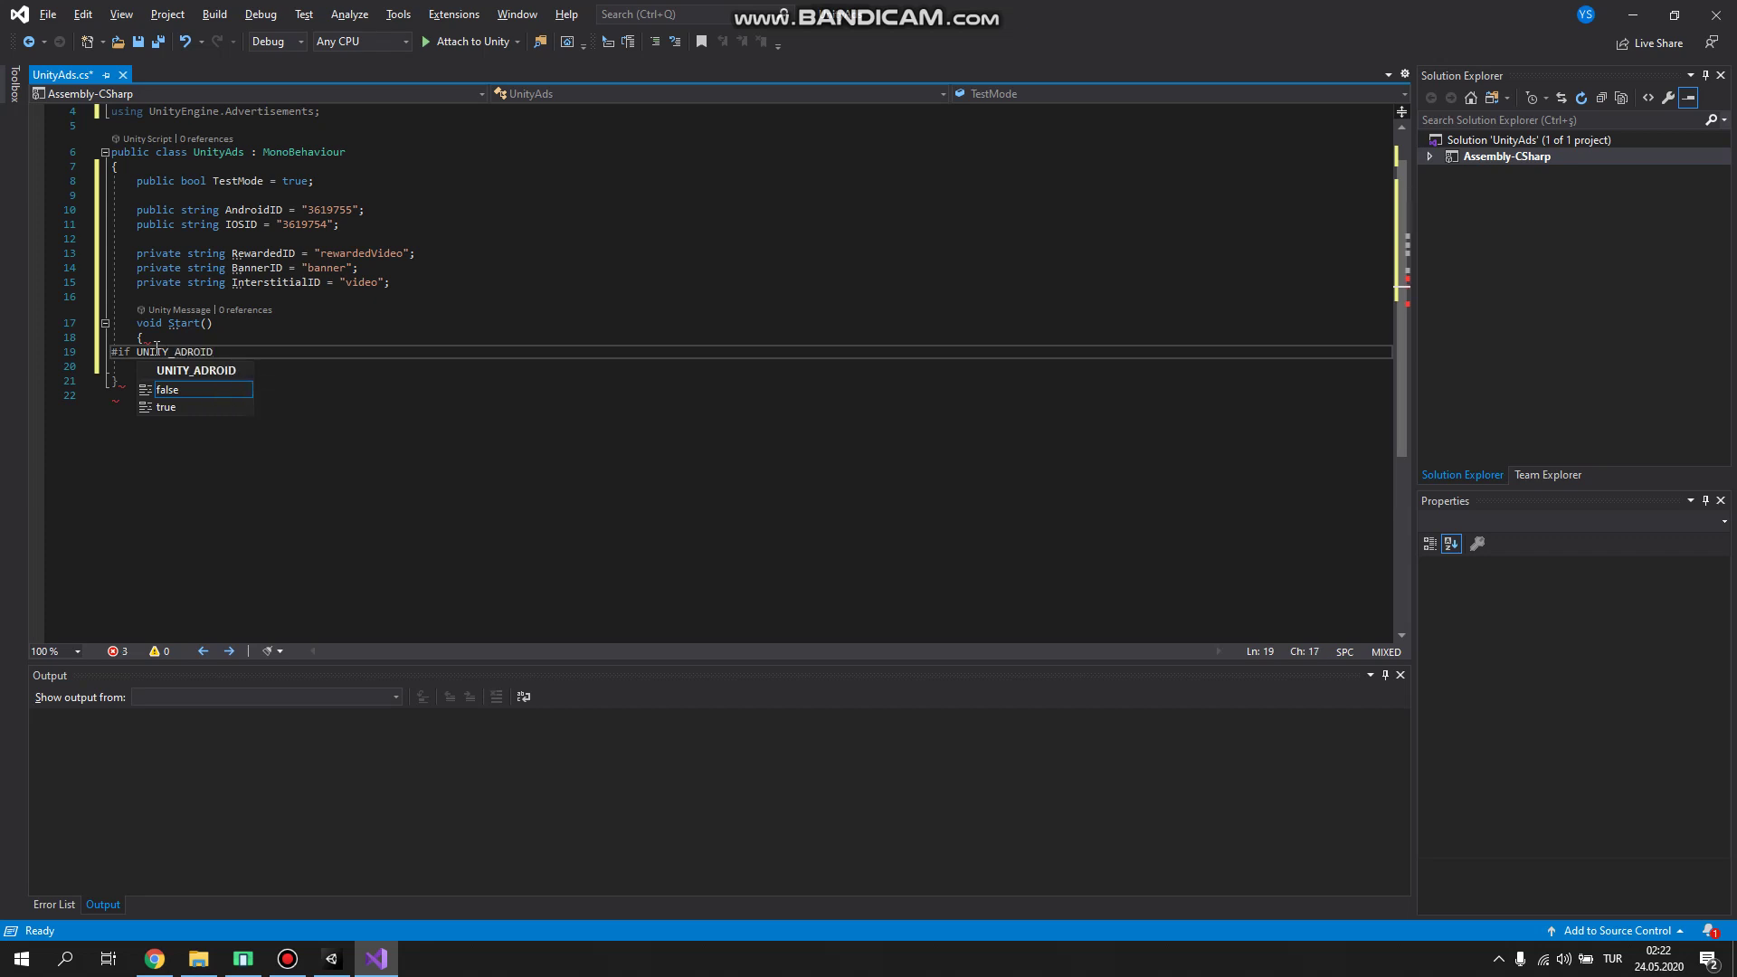
pyautogui.press('Return')
pyautogui.write('#e')
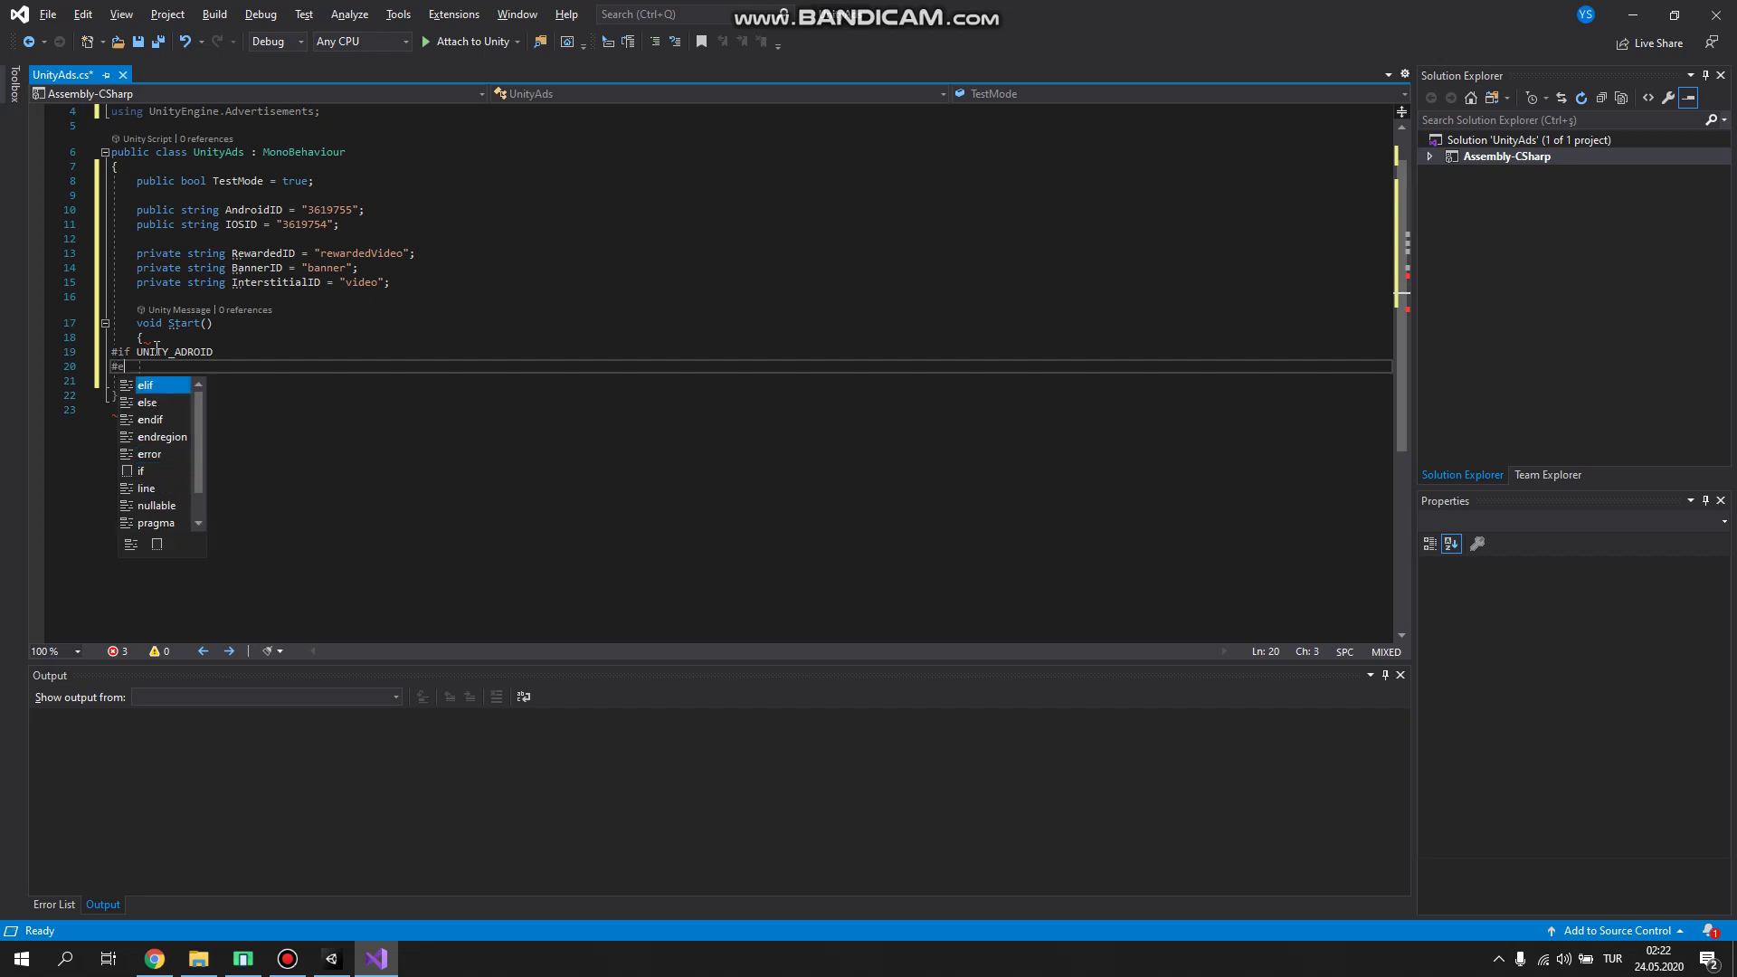
pyautogui.write('lse')
pyautogui.press('Escape')
pyautogui.press('Return')
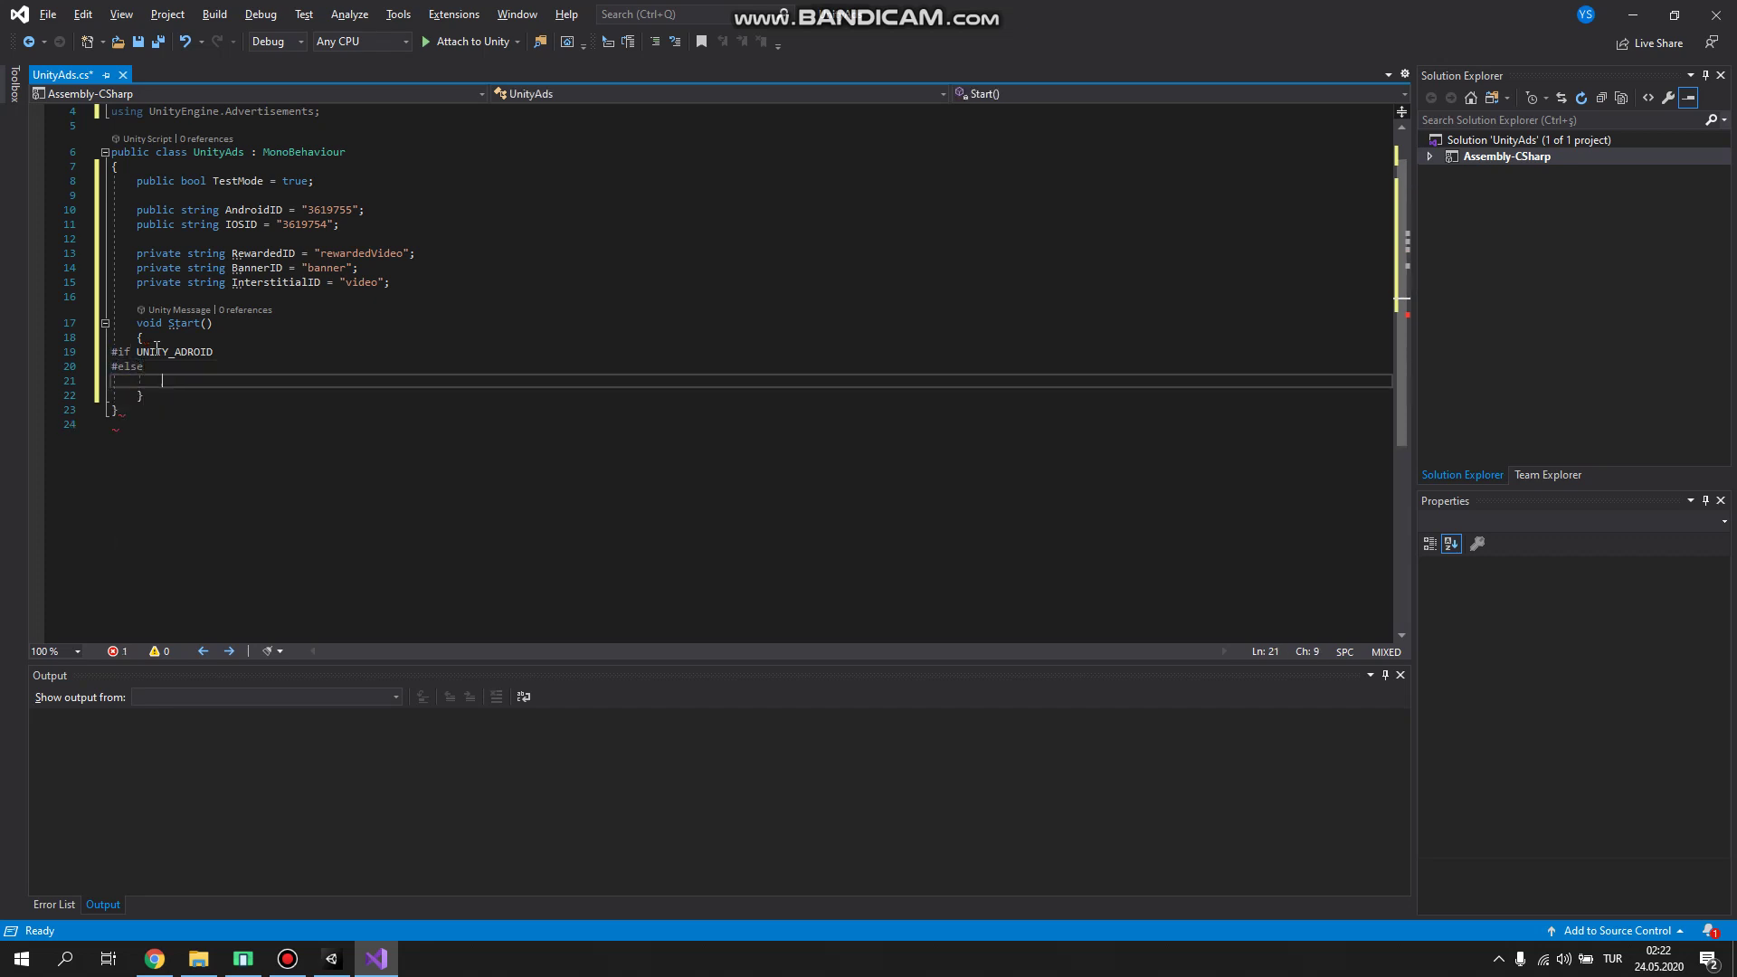
pyautogui.write('#end')
pyautogui.press('Tab')
pyautogui.click(228, 356)
pyautogui.press('Return')
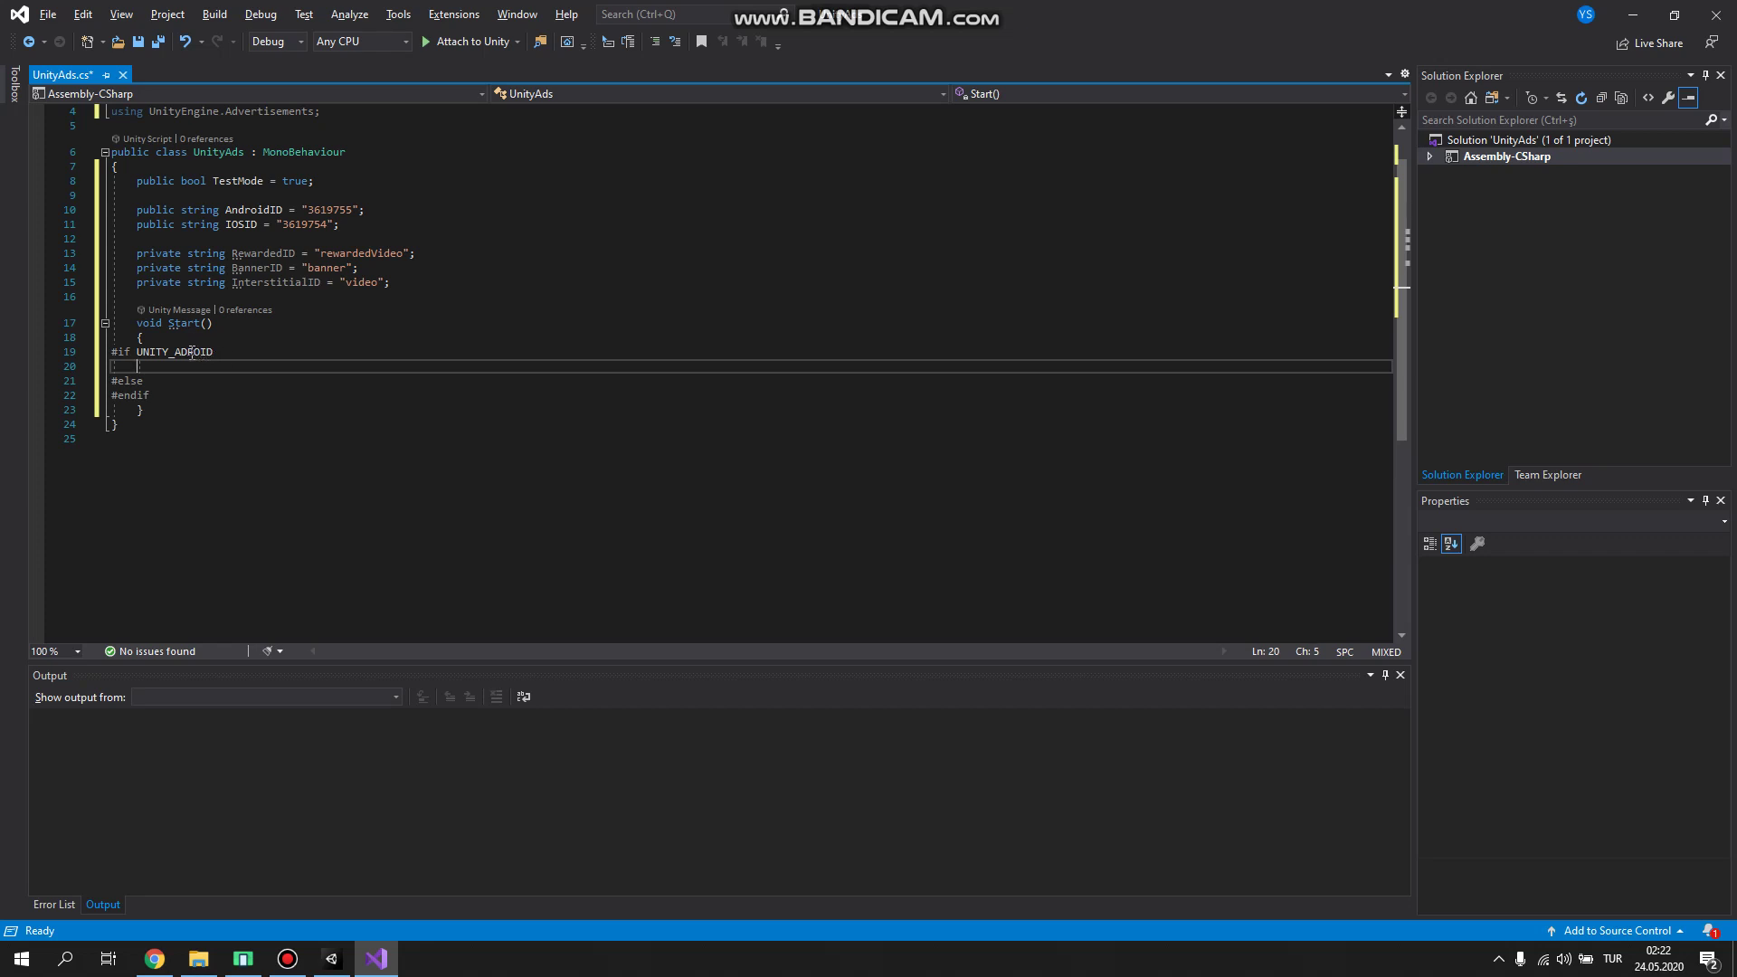
pyautogui.click(223, 351)
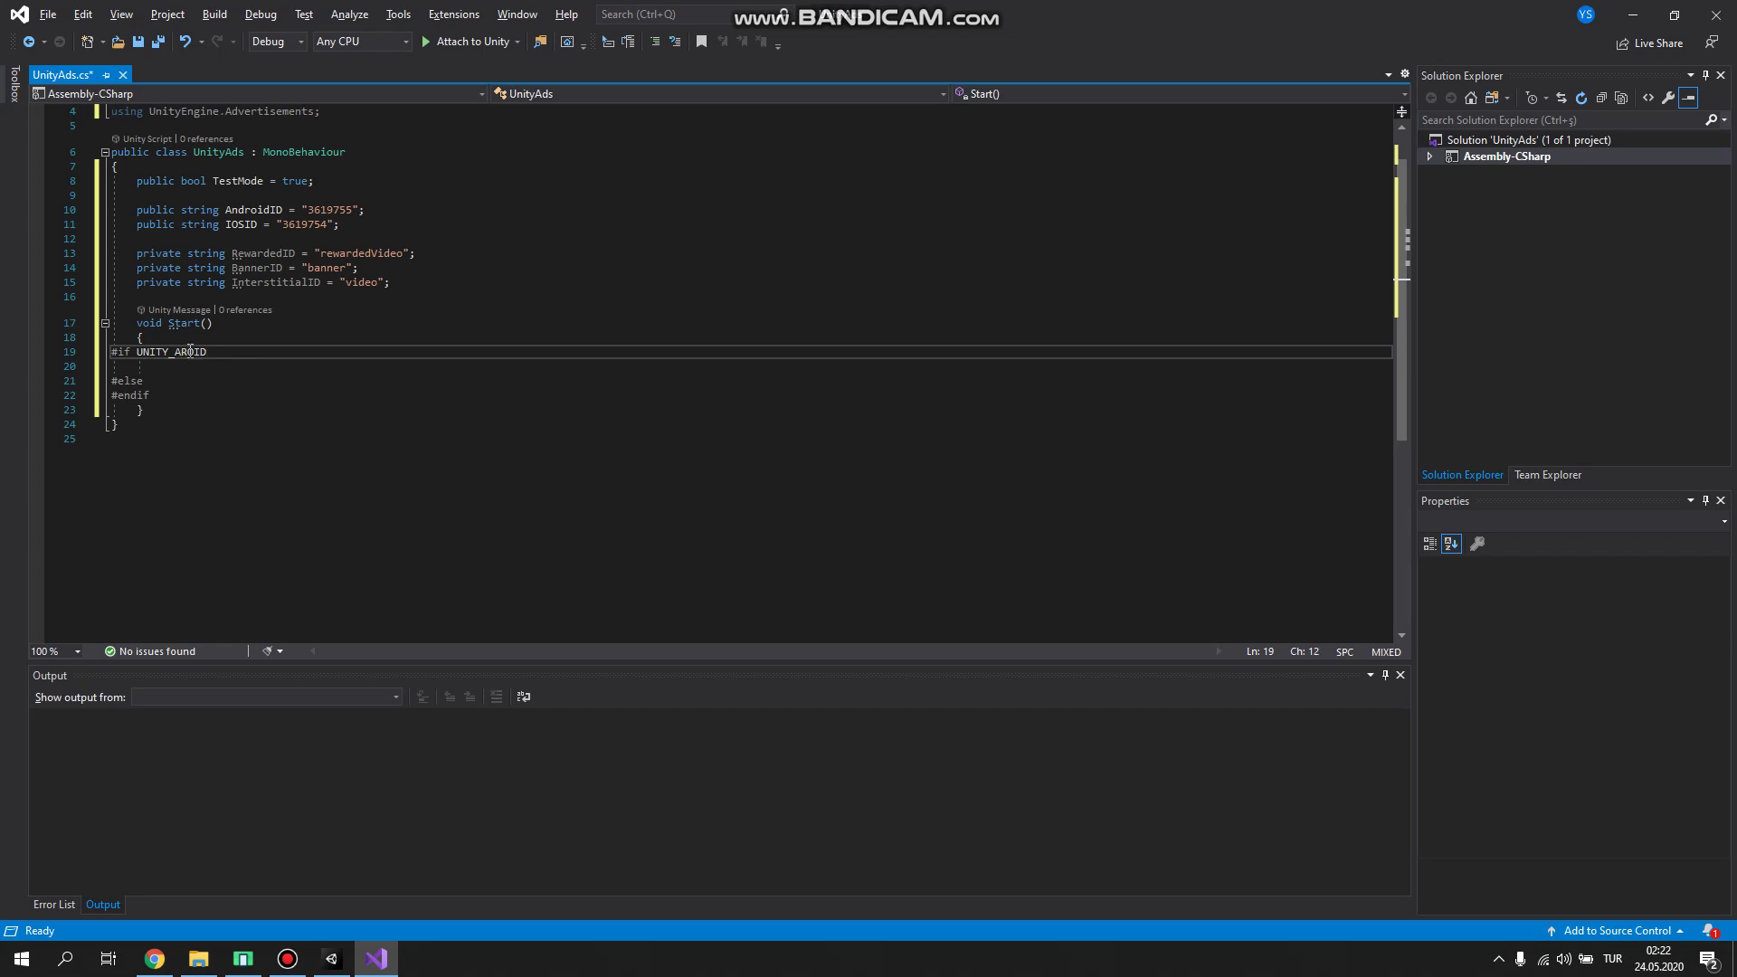
pyautogui.write('ND')
# Step: Call Advertisement.Initialize(AndroidID, TestMode) in the UNITY_ANDROID block
pyautogui.click(206, 371)
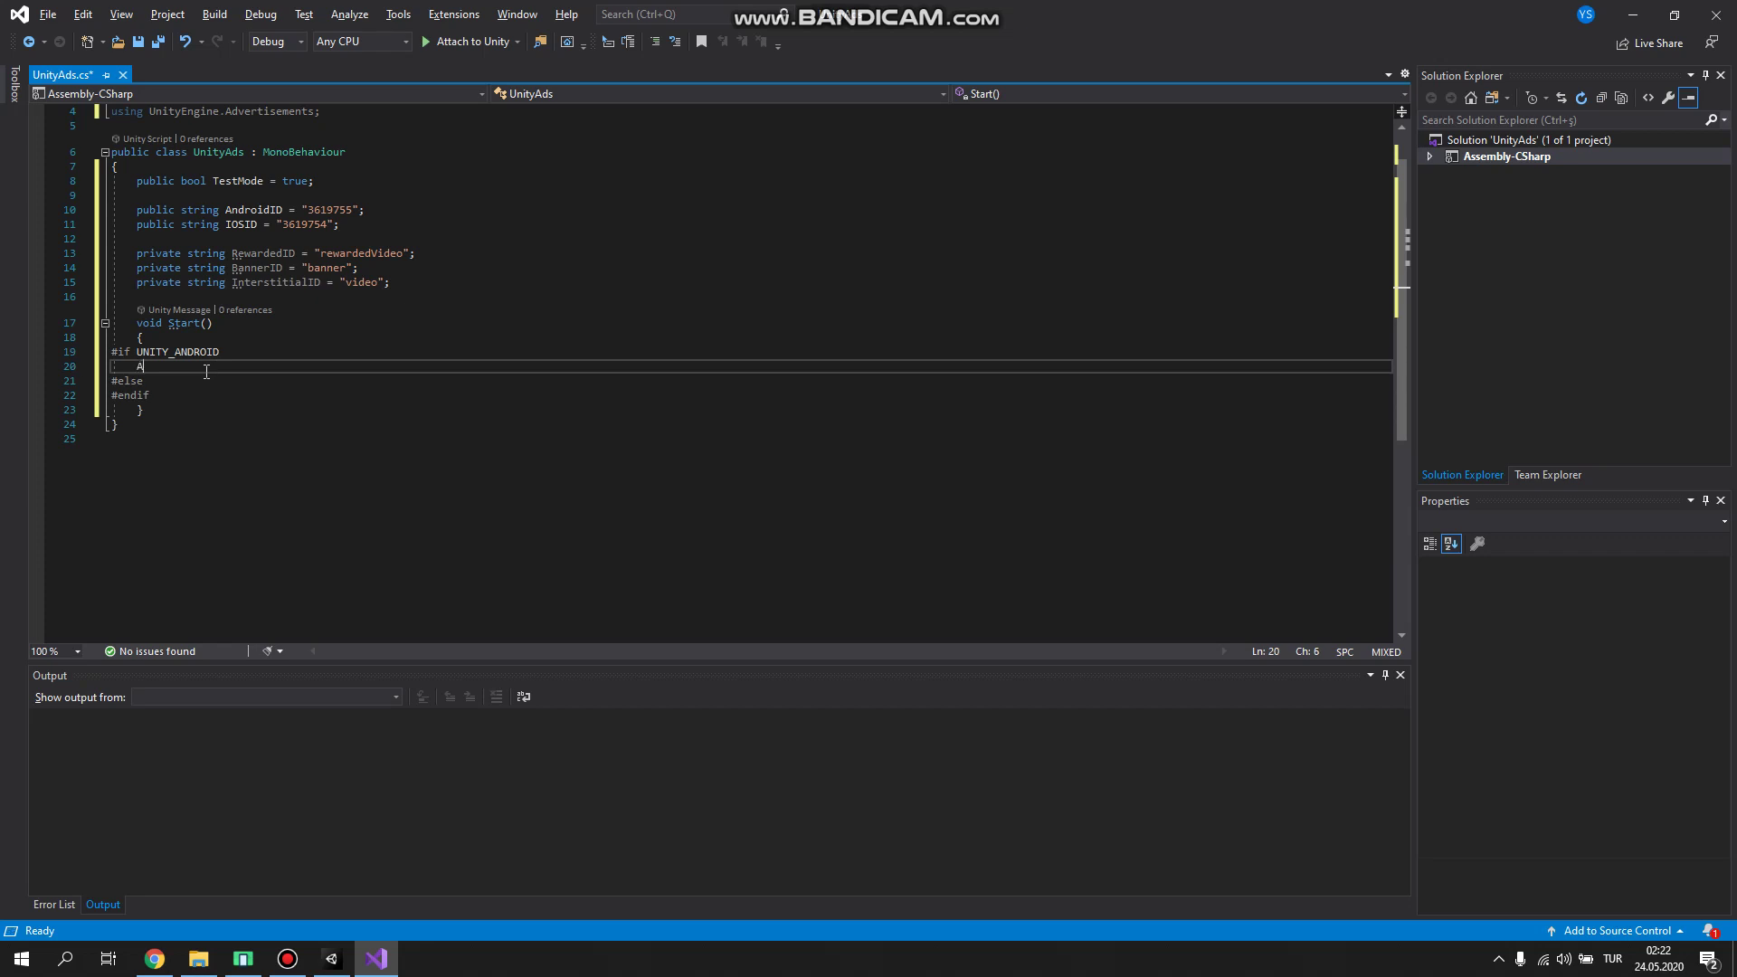
pyautogui.write('dvertisement')
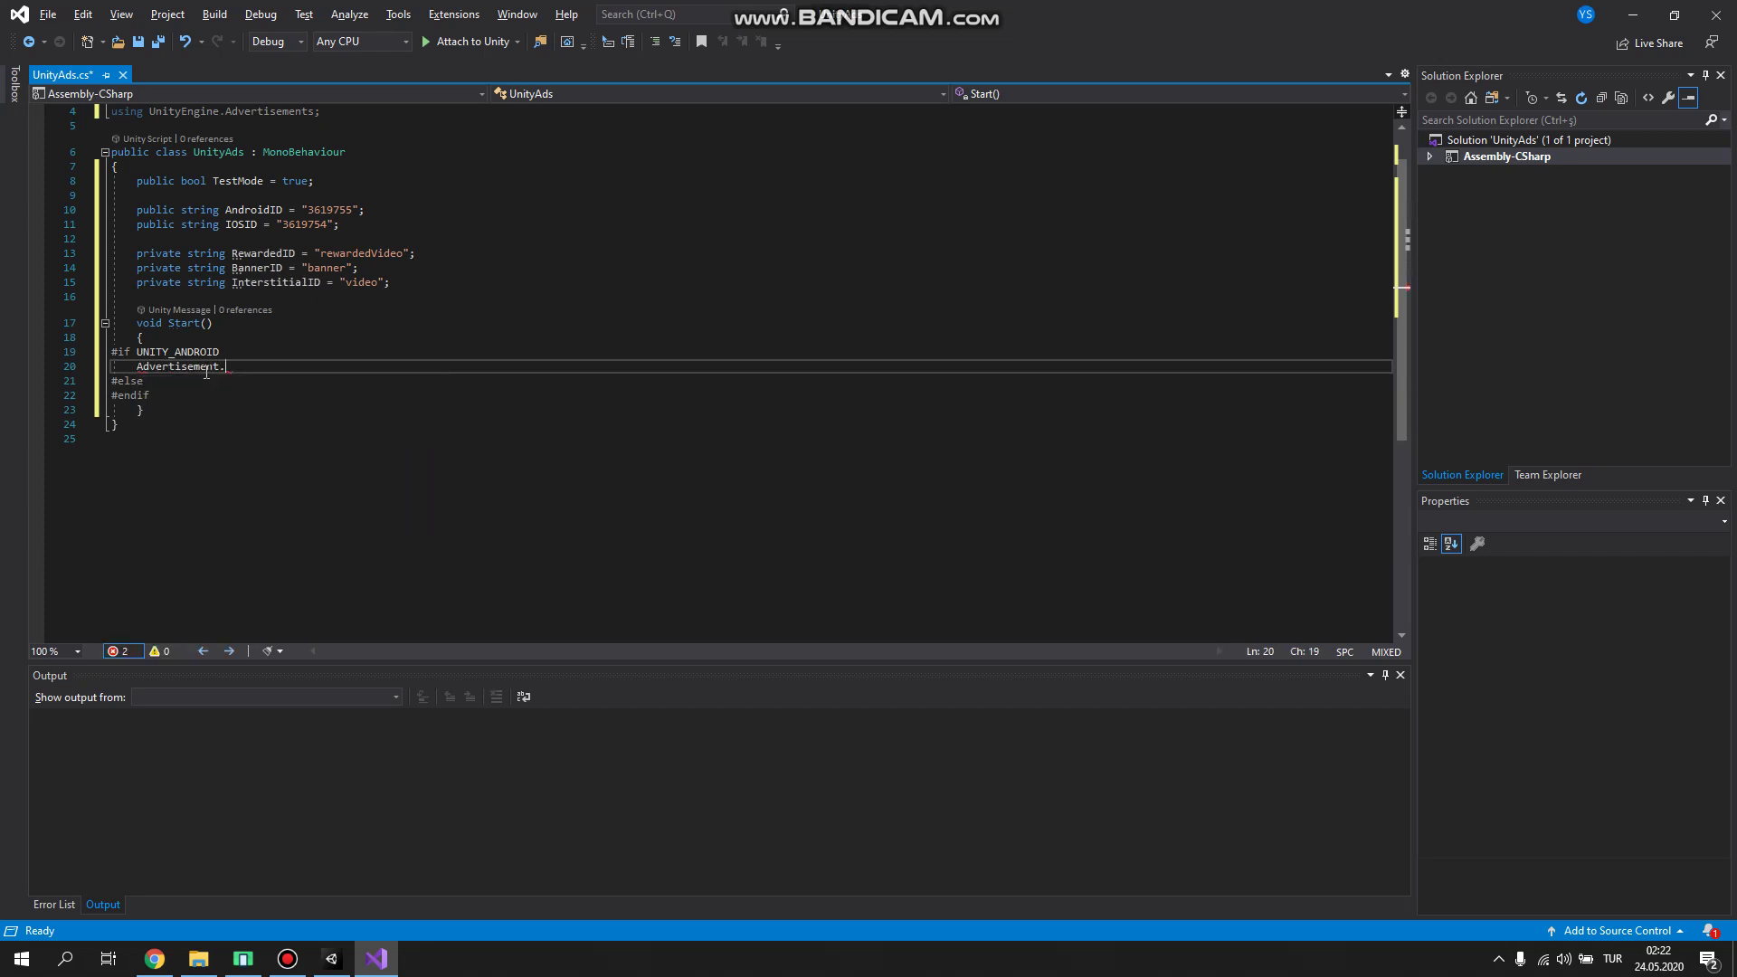
pyautogui.write('.')
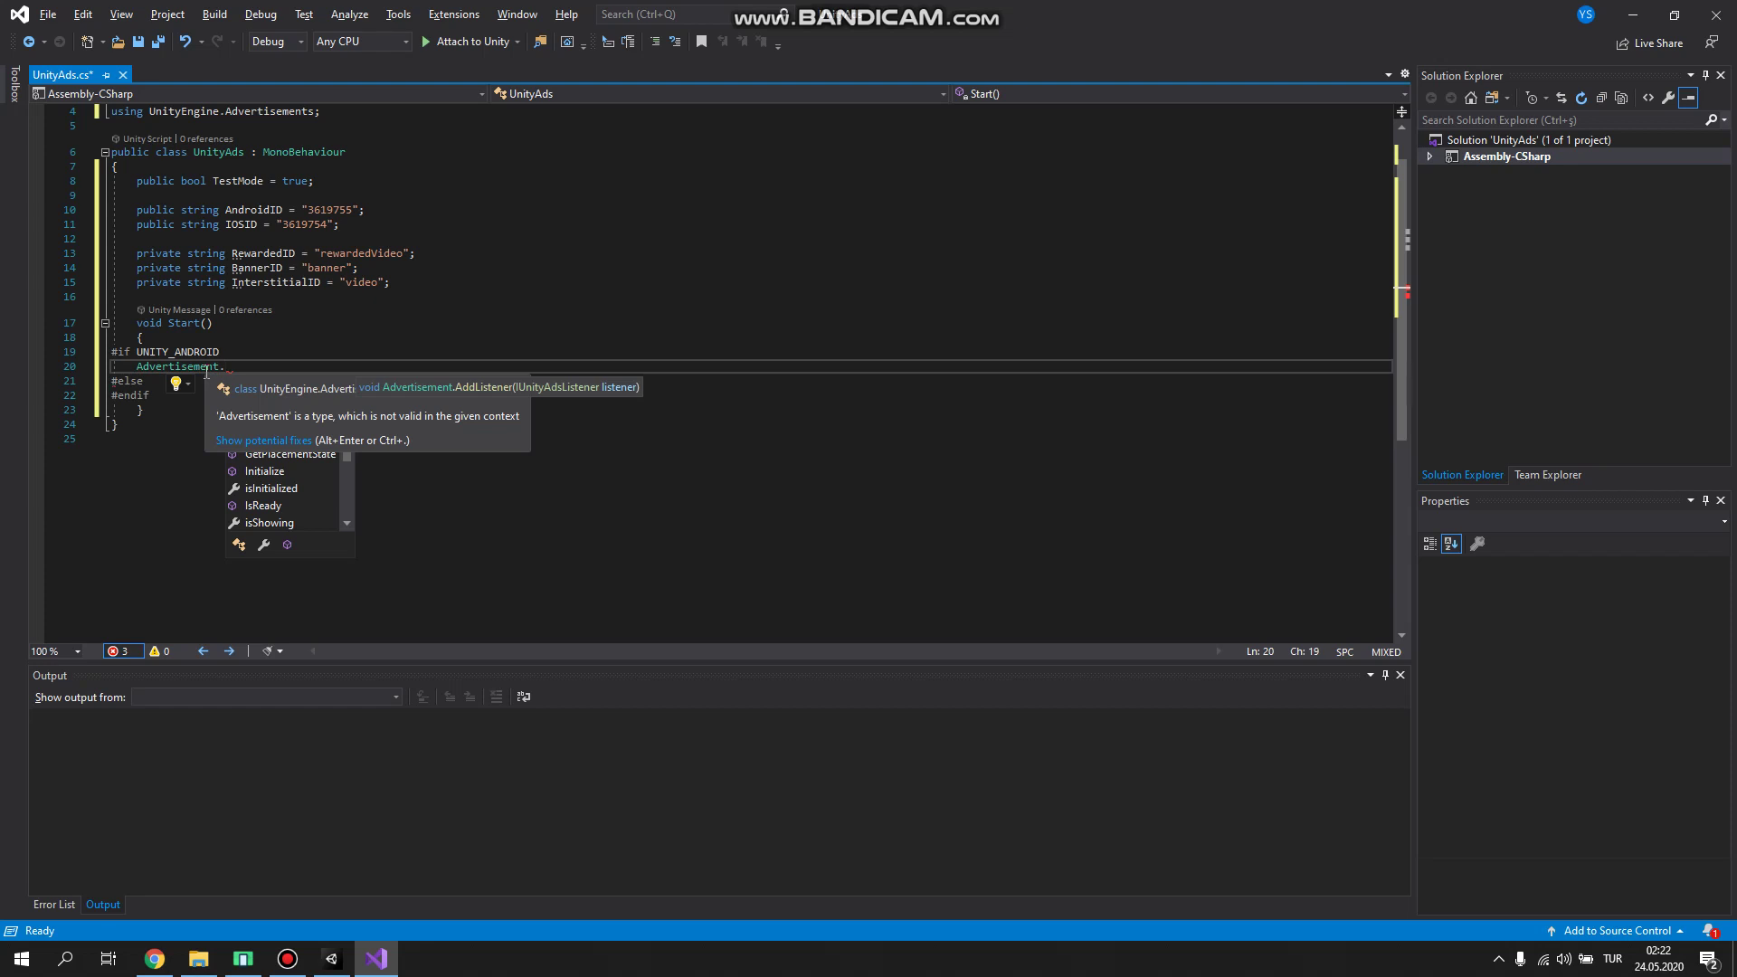
pyautogui.write('ini')
pyautogui.press('Tab')
pyautogui.write('();')
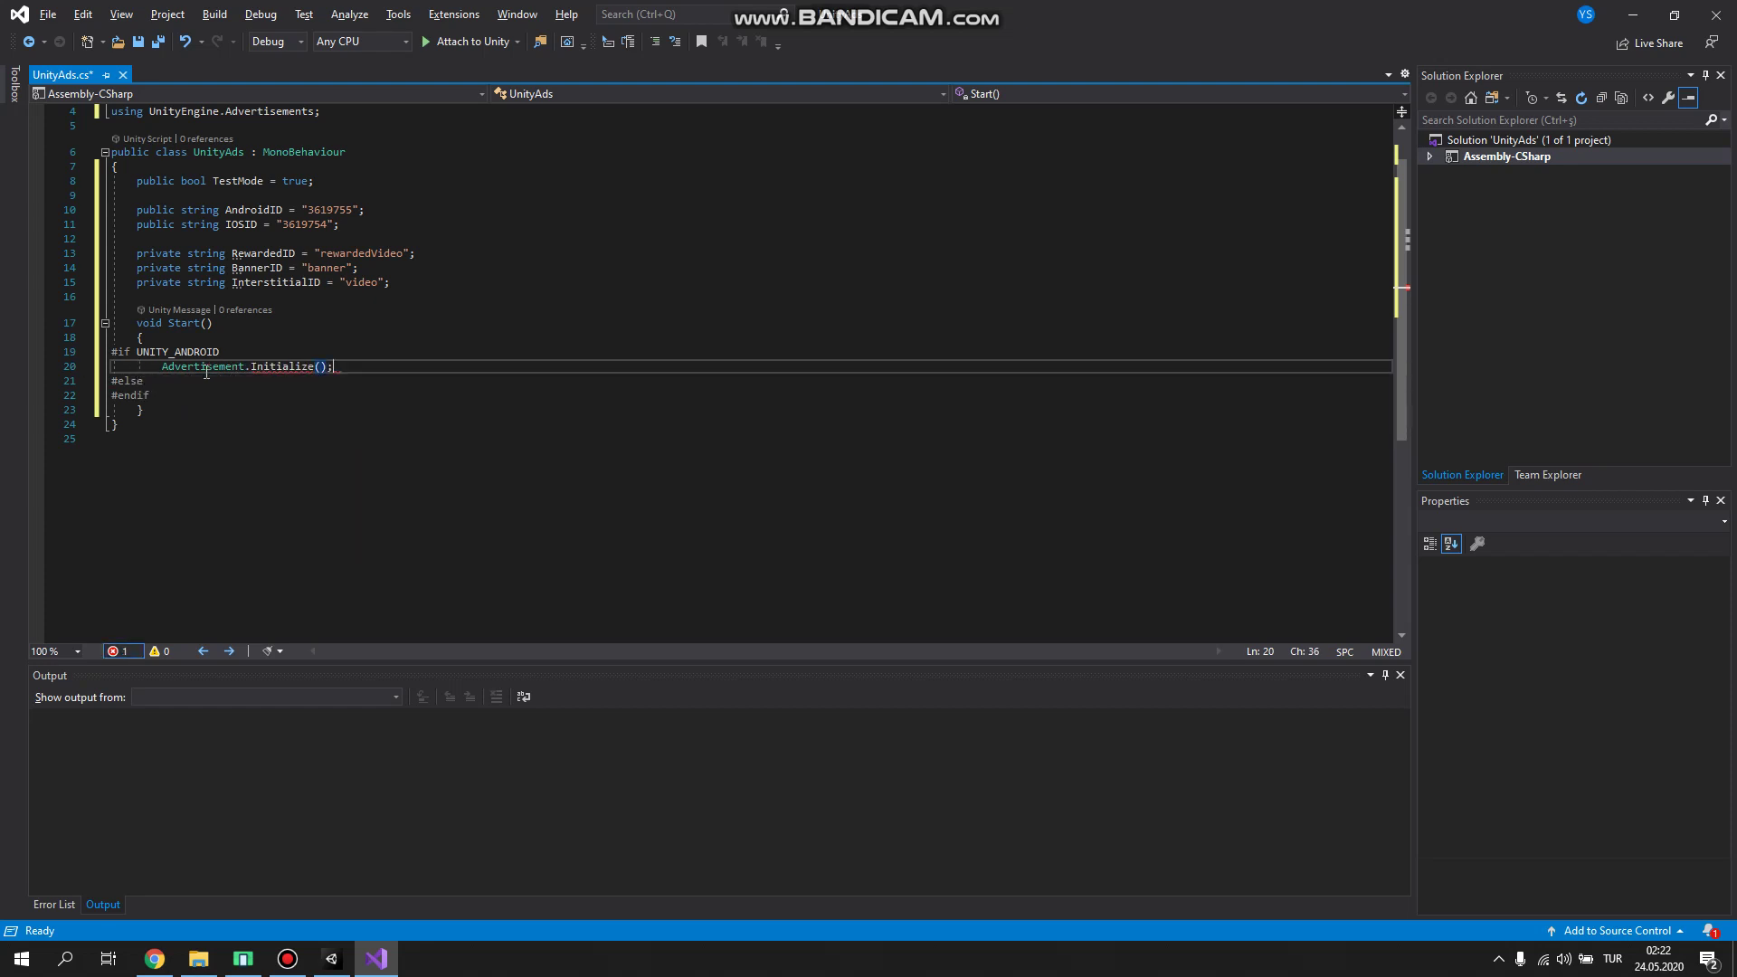
pyautogui.click(258, 210)
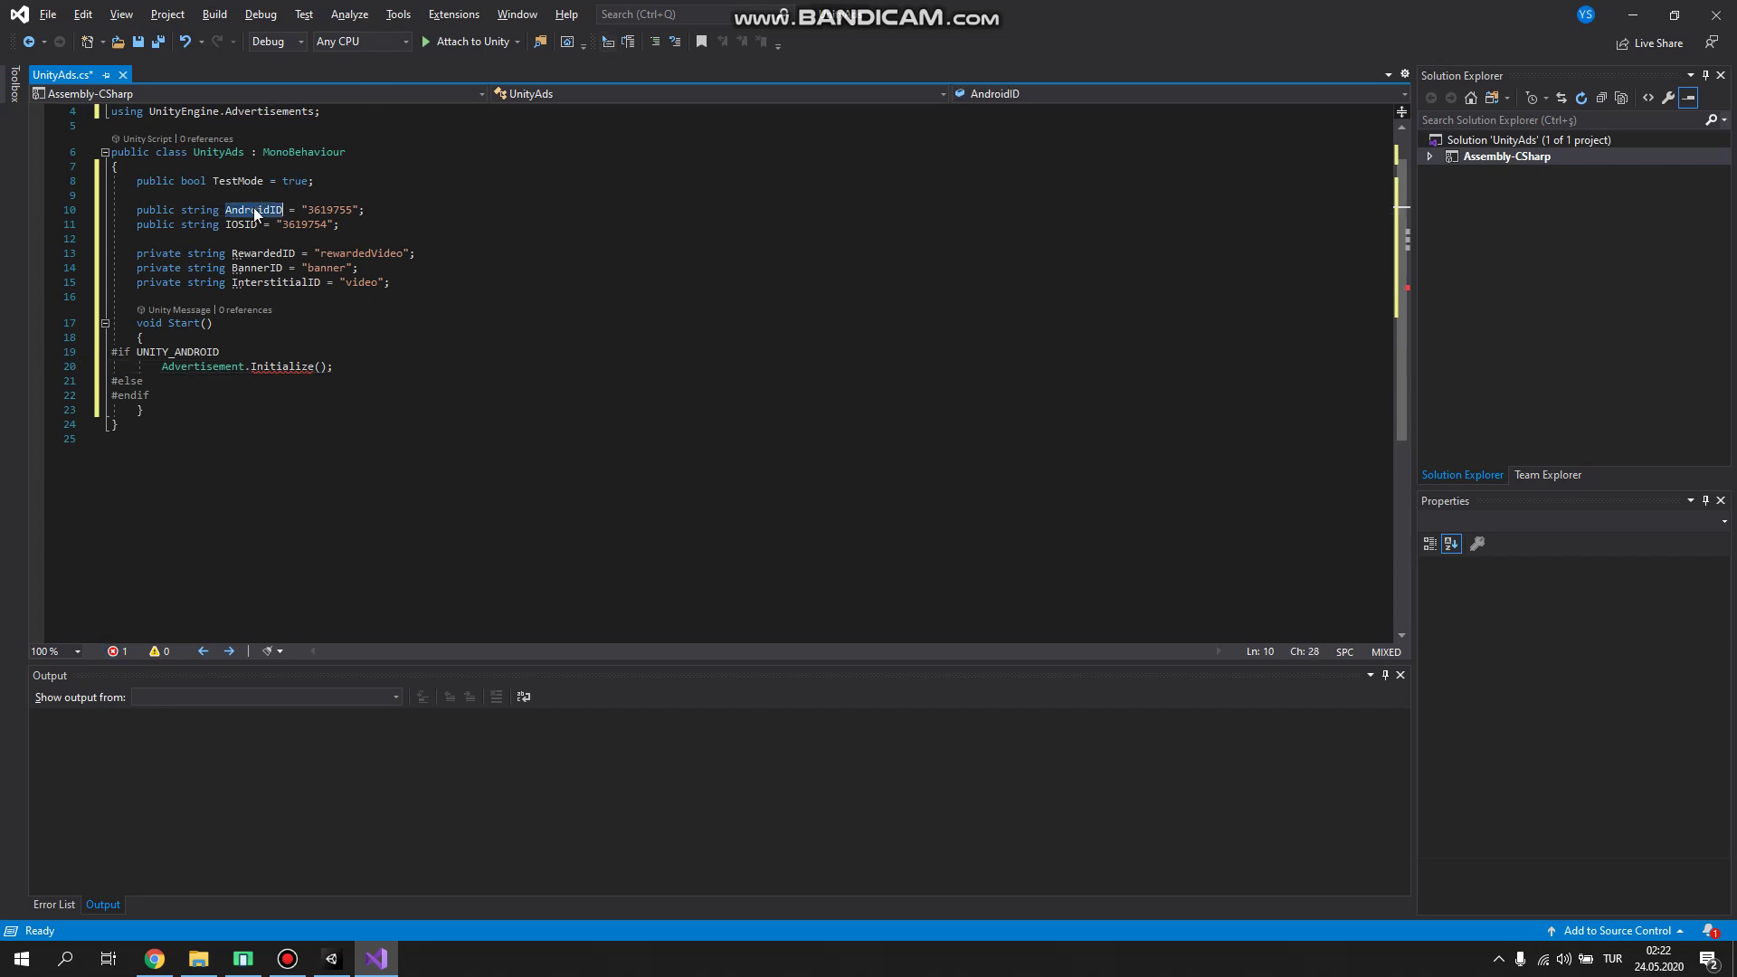
pyautogui.click(319, 366)
pyautogui.write('AndroidID')
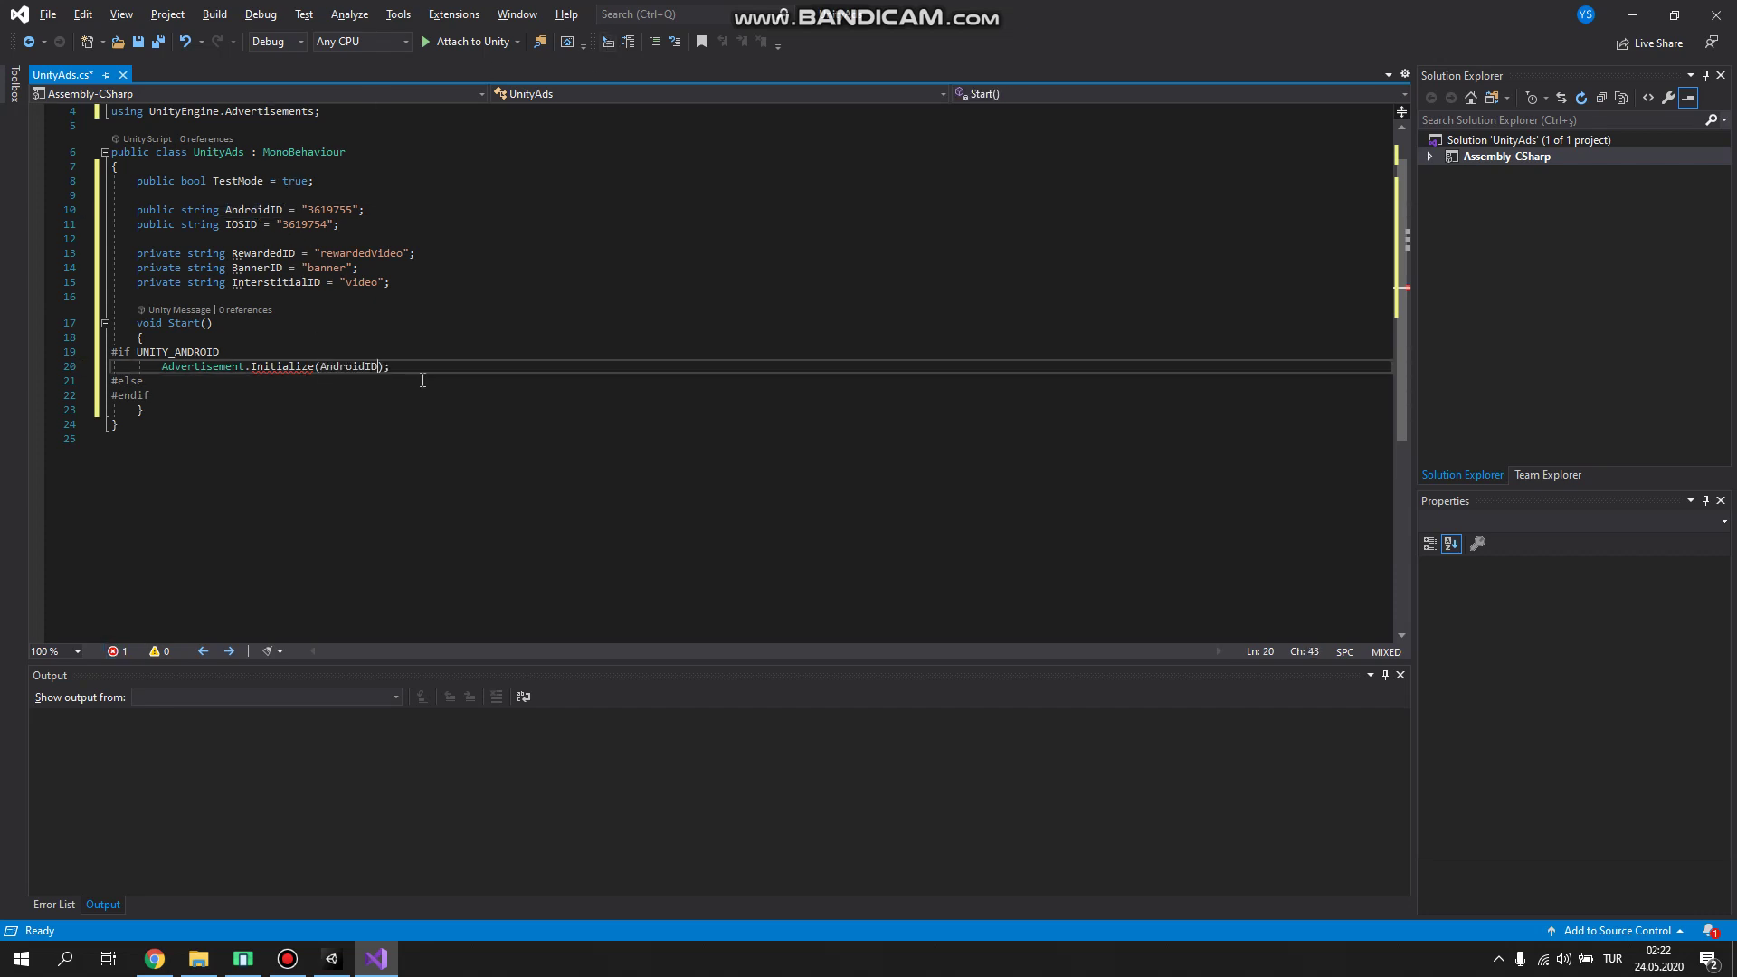
pyautogui.write(',')
pyautogui.click(238, 181)
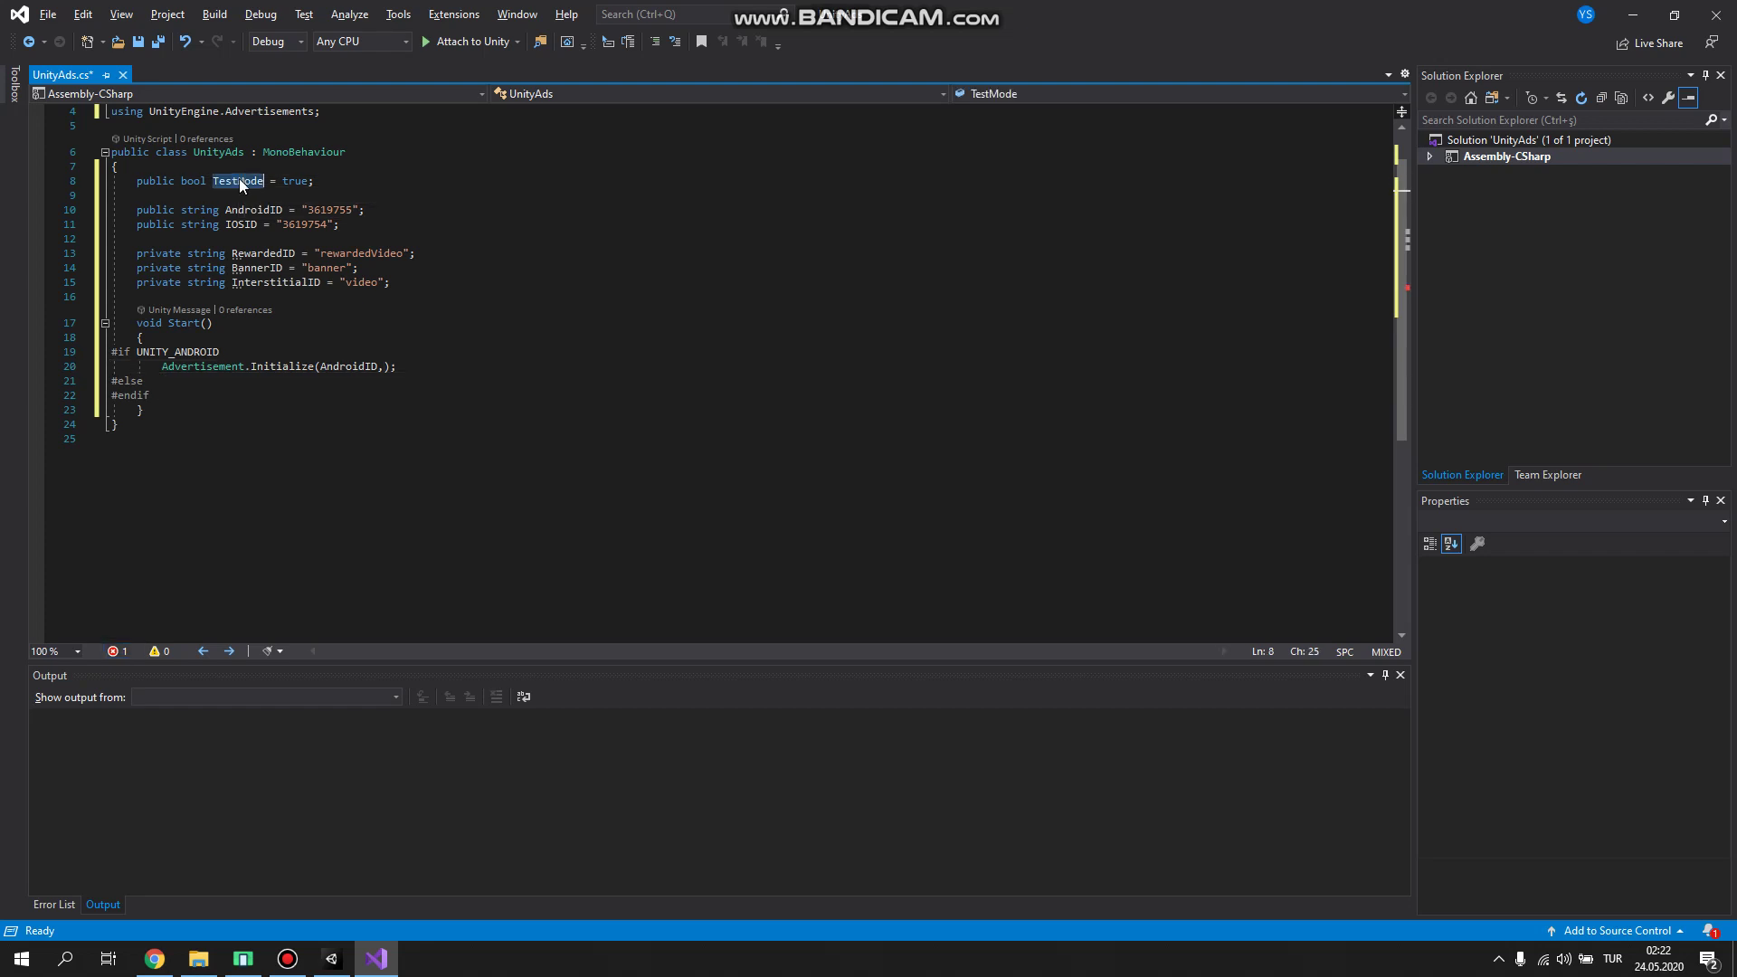
pyautogui.click(384, 367)
pyautogui.write('TestMode')
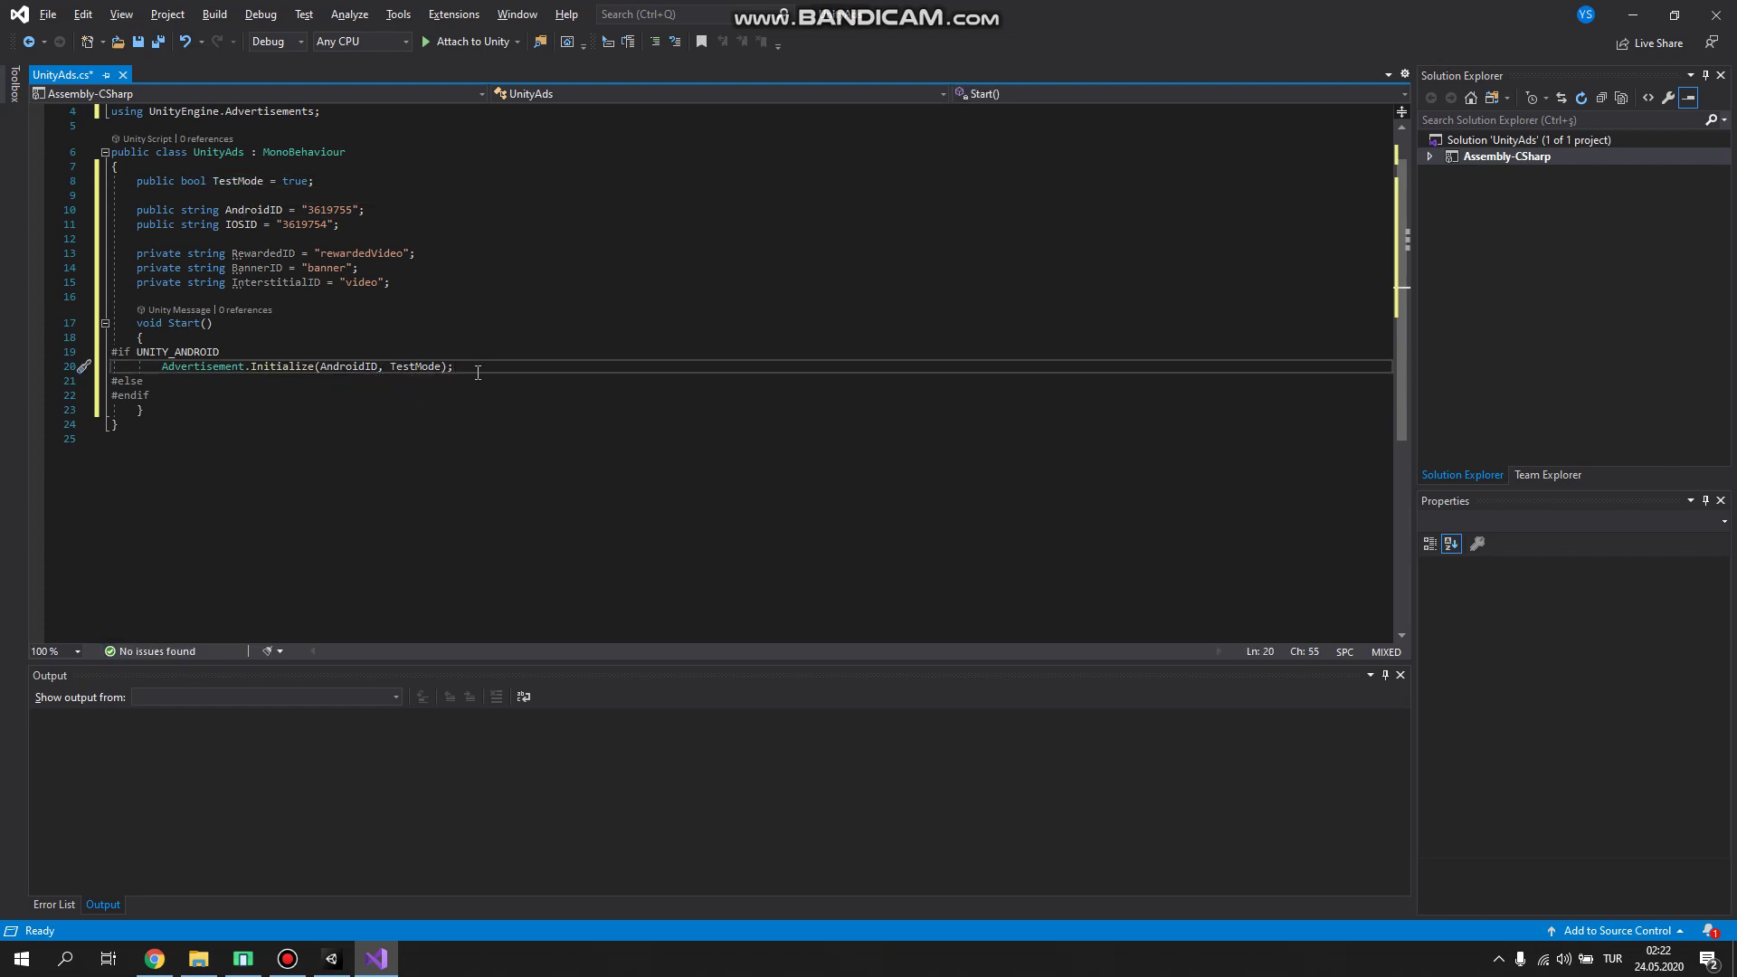
# Step: Copy the Initialize call under #else, with IOSID in place of AndroidID
pyautogui.hotkey('ctrl', 'c')
pyautogui.click(319, 384)
pyautogui.press('Return')
pyautogui.hotkey('ctrl', 'v')
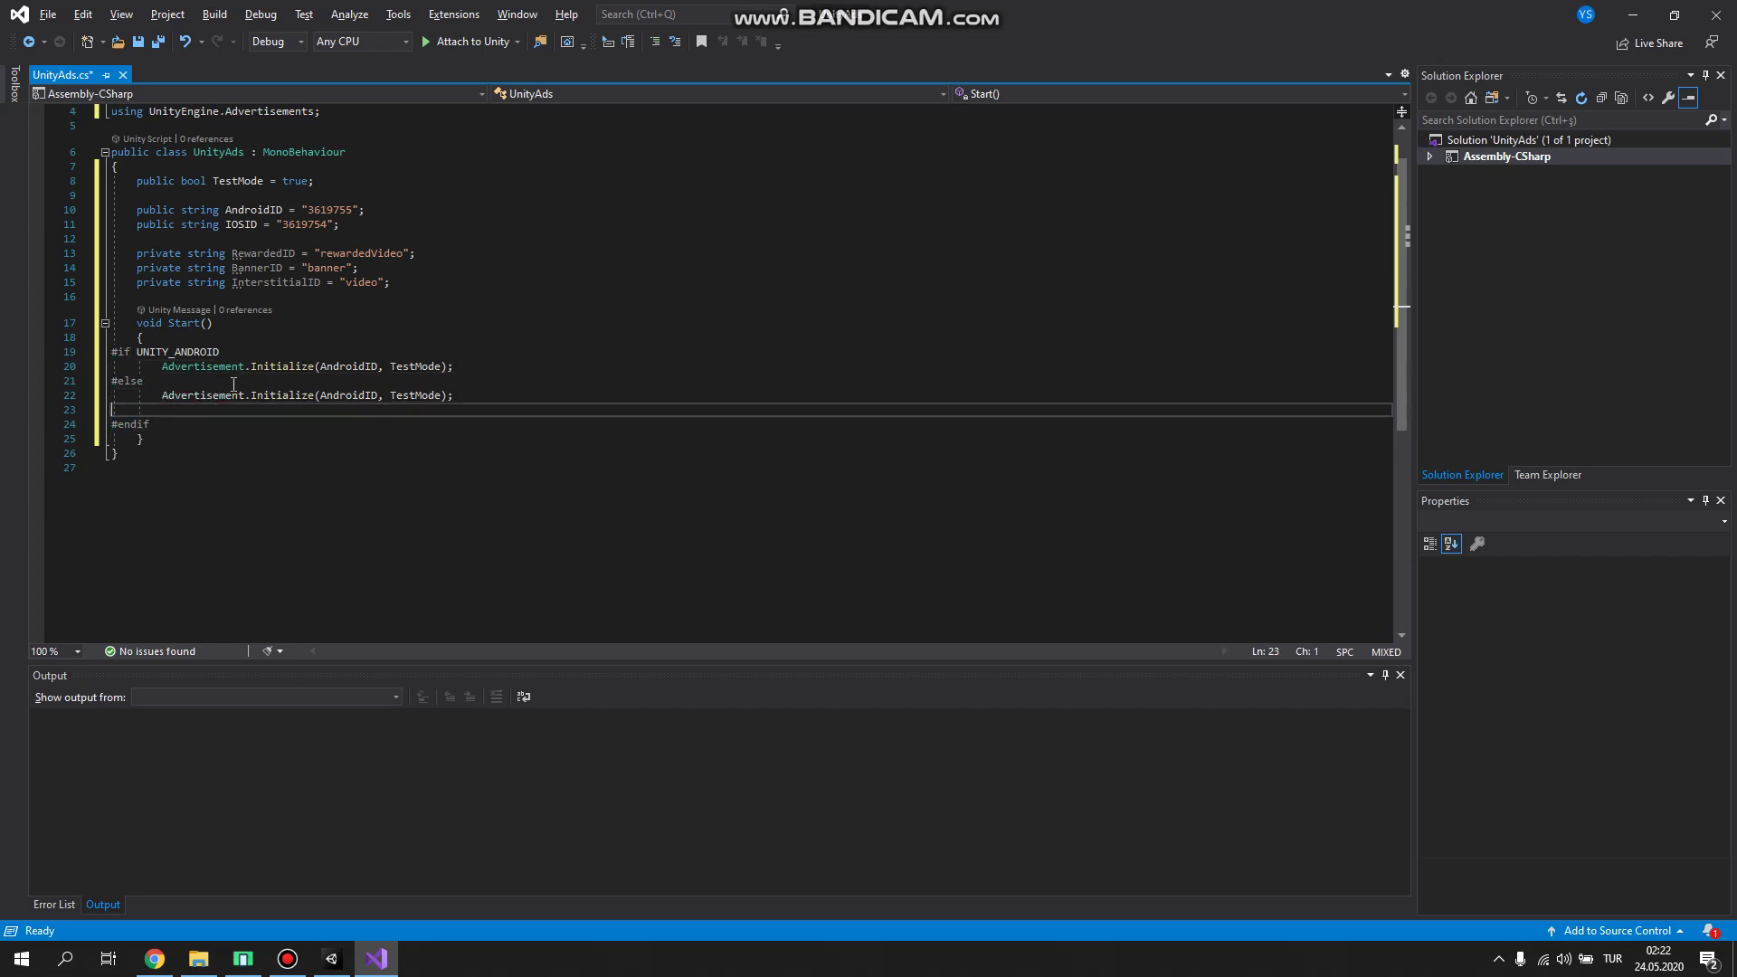
pyautogui.press('Delete')
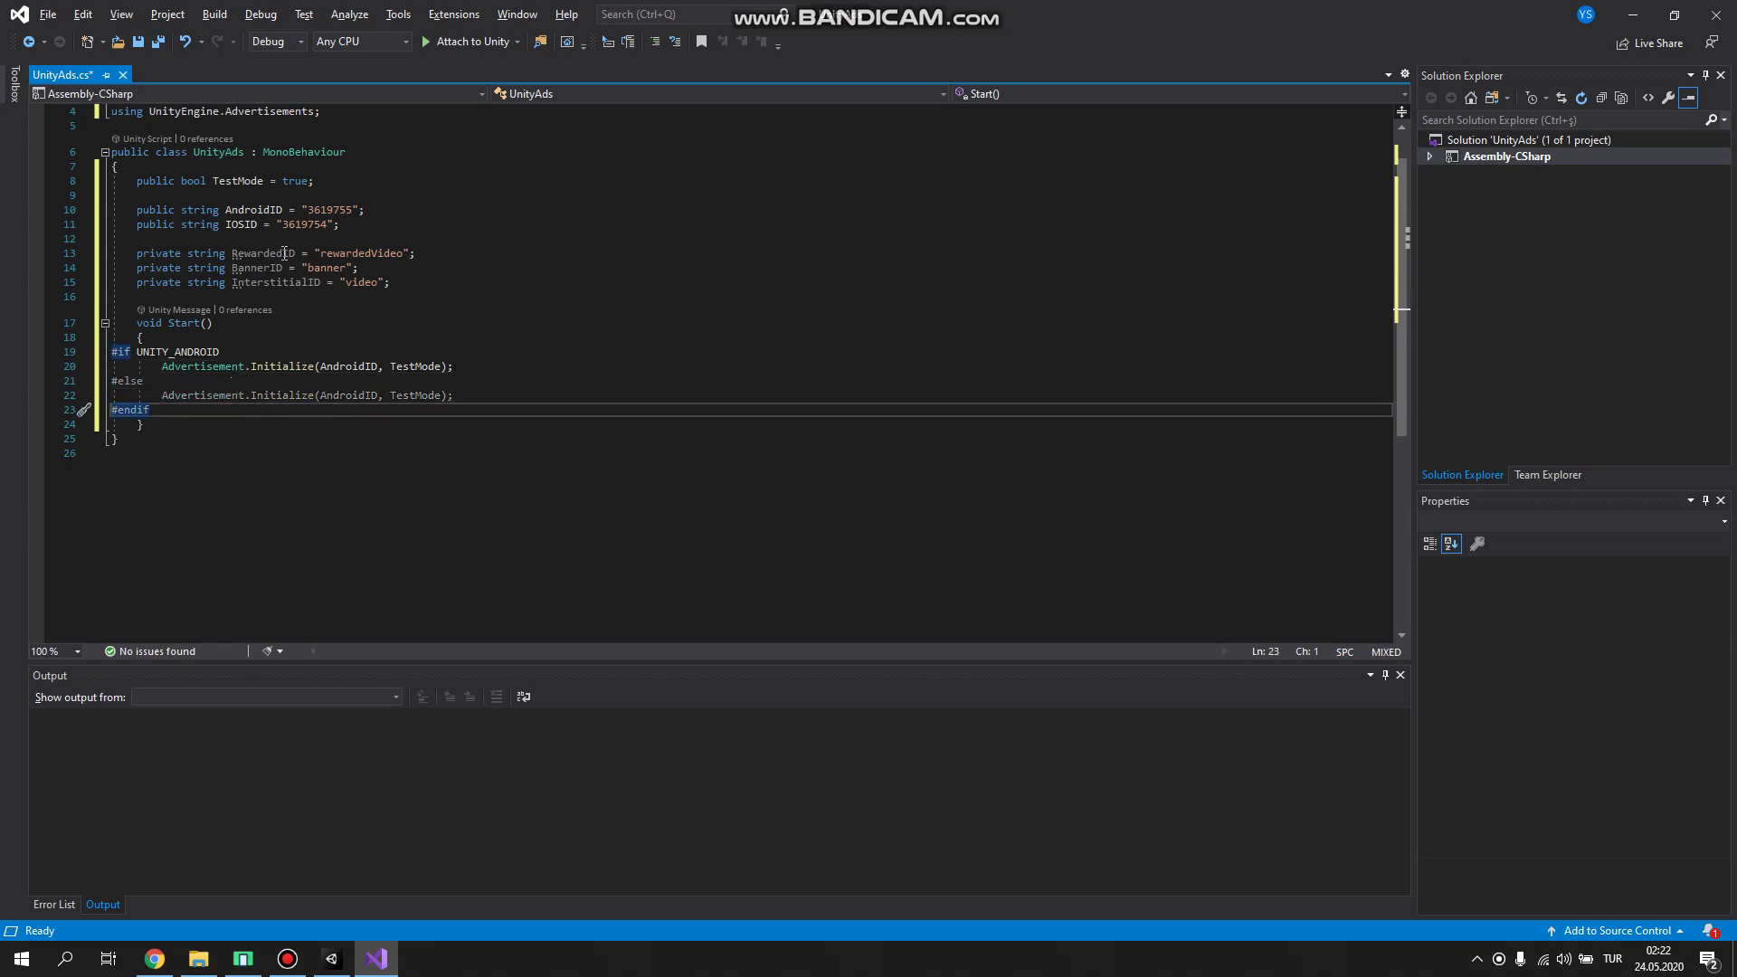
pyautogui.click(245, 224)
pyautogui.hotkey('ctrl', 'c')
pyautogui.doubleClick(350, 395)
pyautogui.hotkey('ctrl', 'v')
pyautogui.click(469, 398)
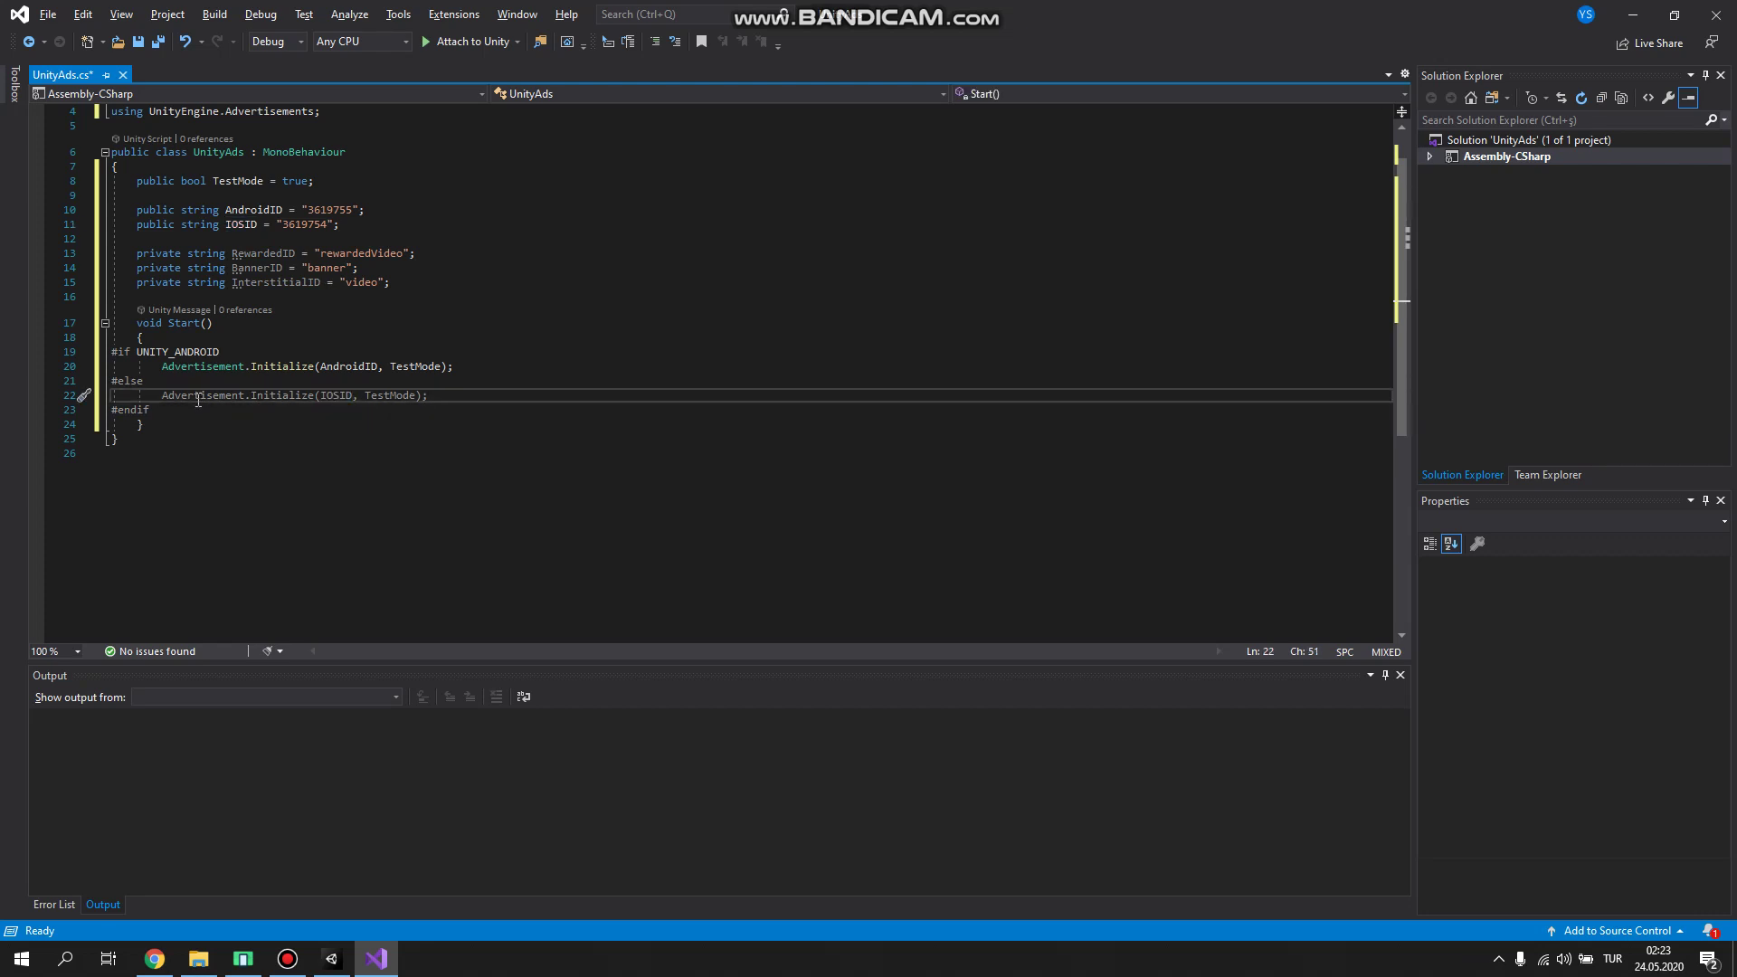
# Step: Add a new line after #endif and another below Start() for a new method
pyautogui.scroll(-1, 299, 407)
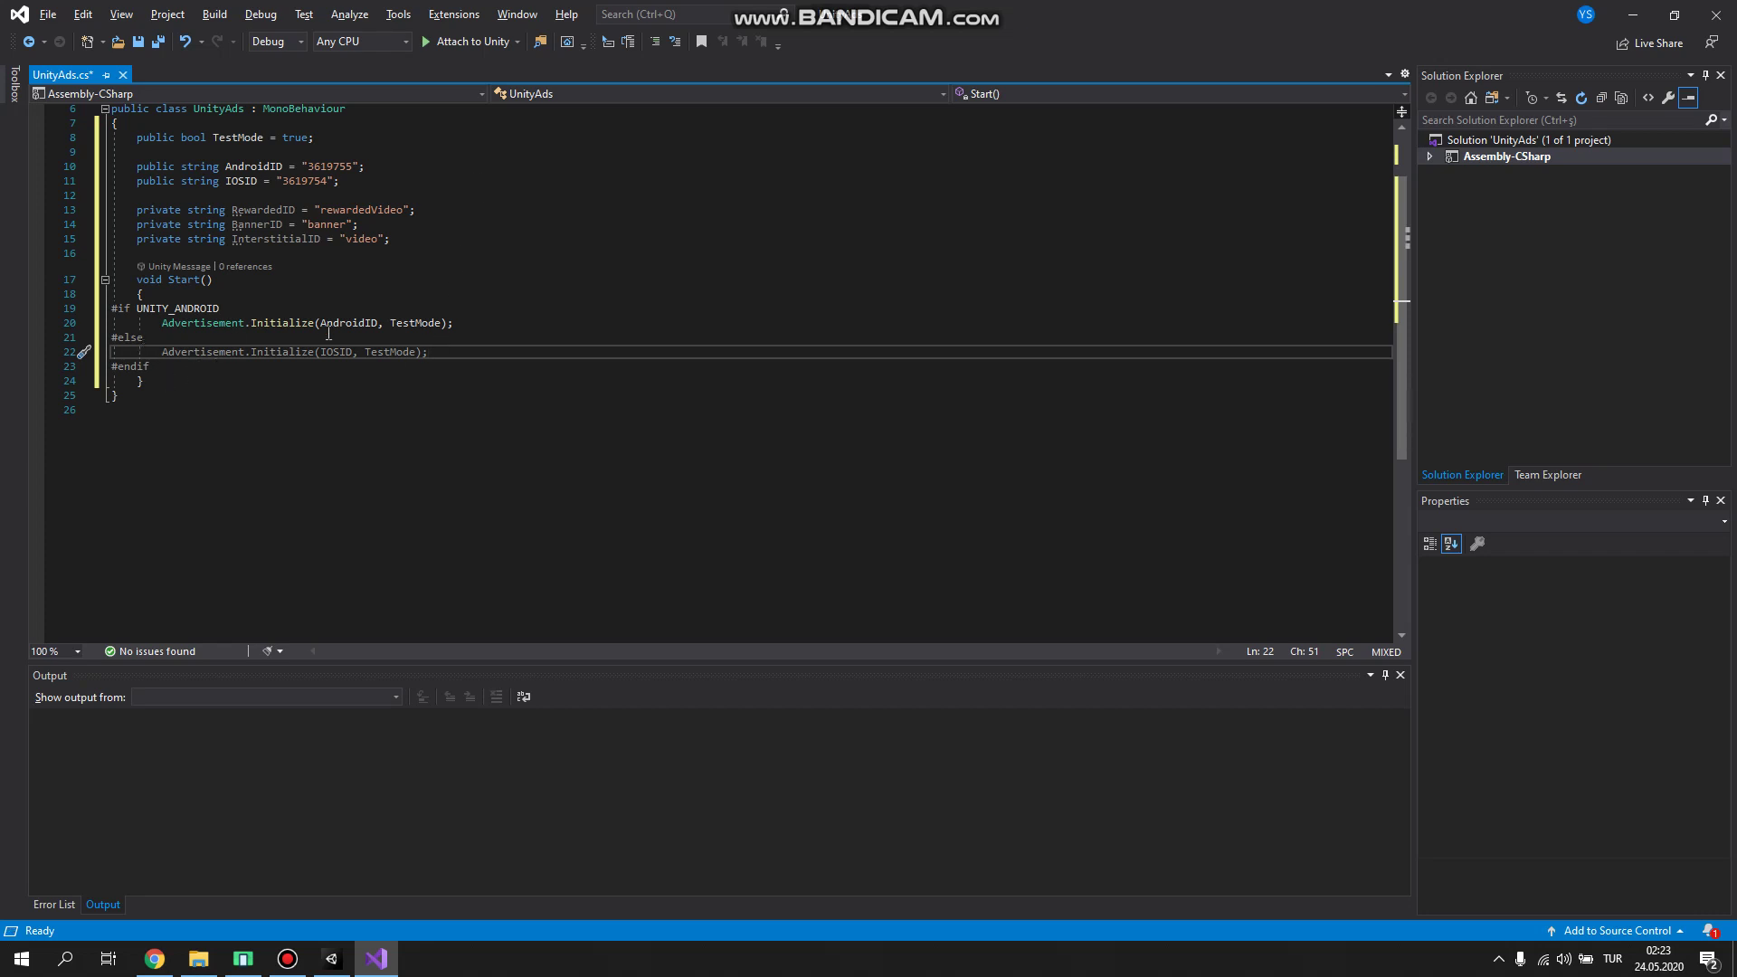
pyautogui.scroll(-2, 229, 341)
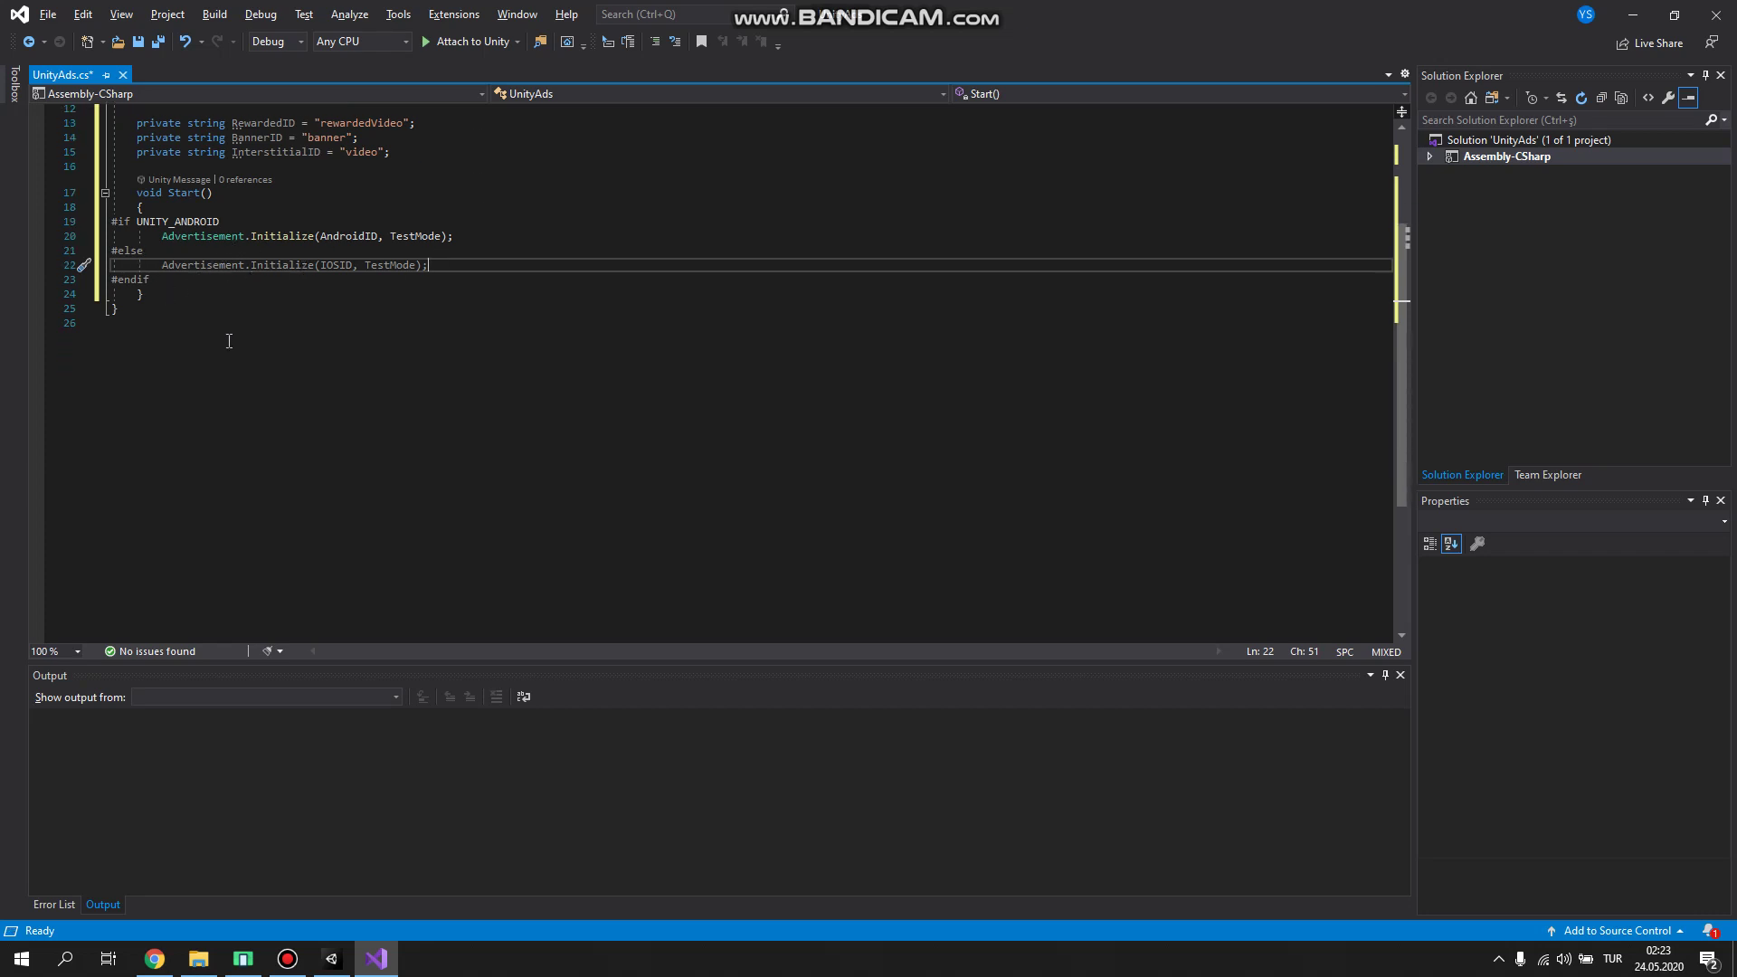
pyautogui.scroll(-1, 227, 322)
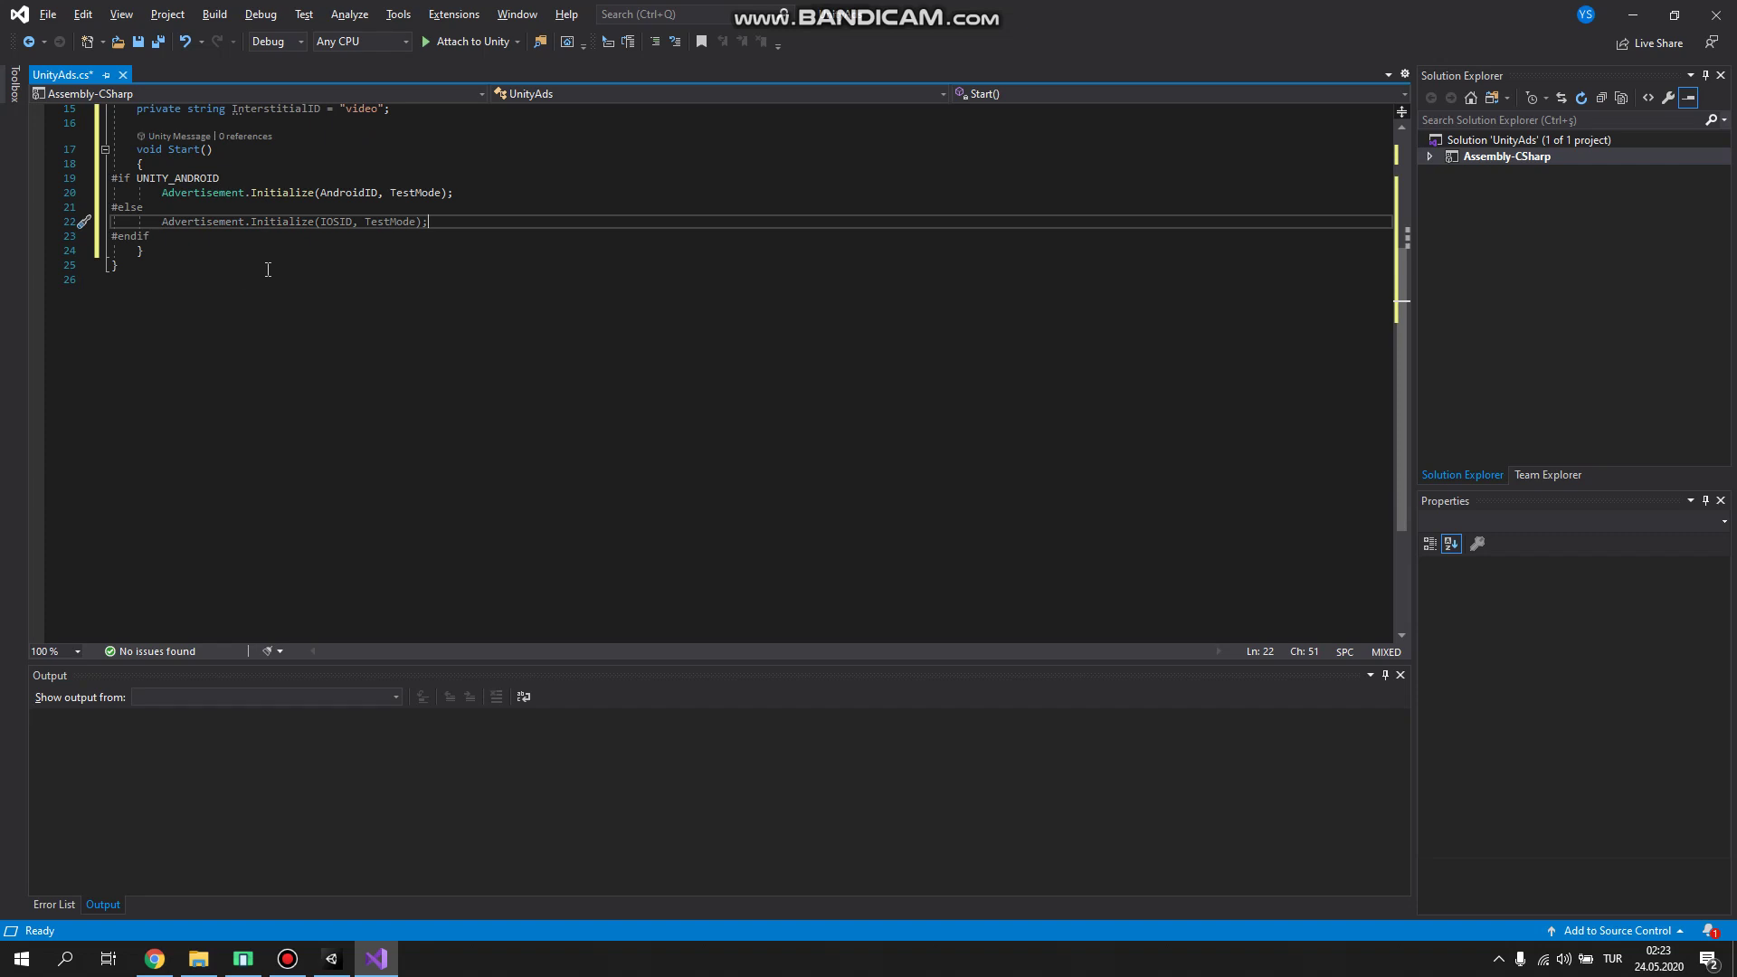
pyautogui.click(282, 236)
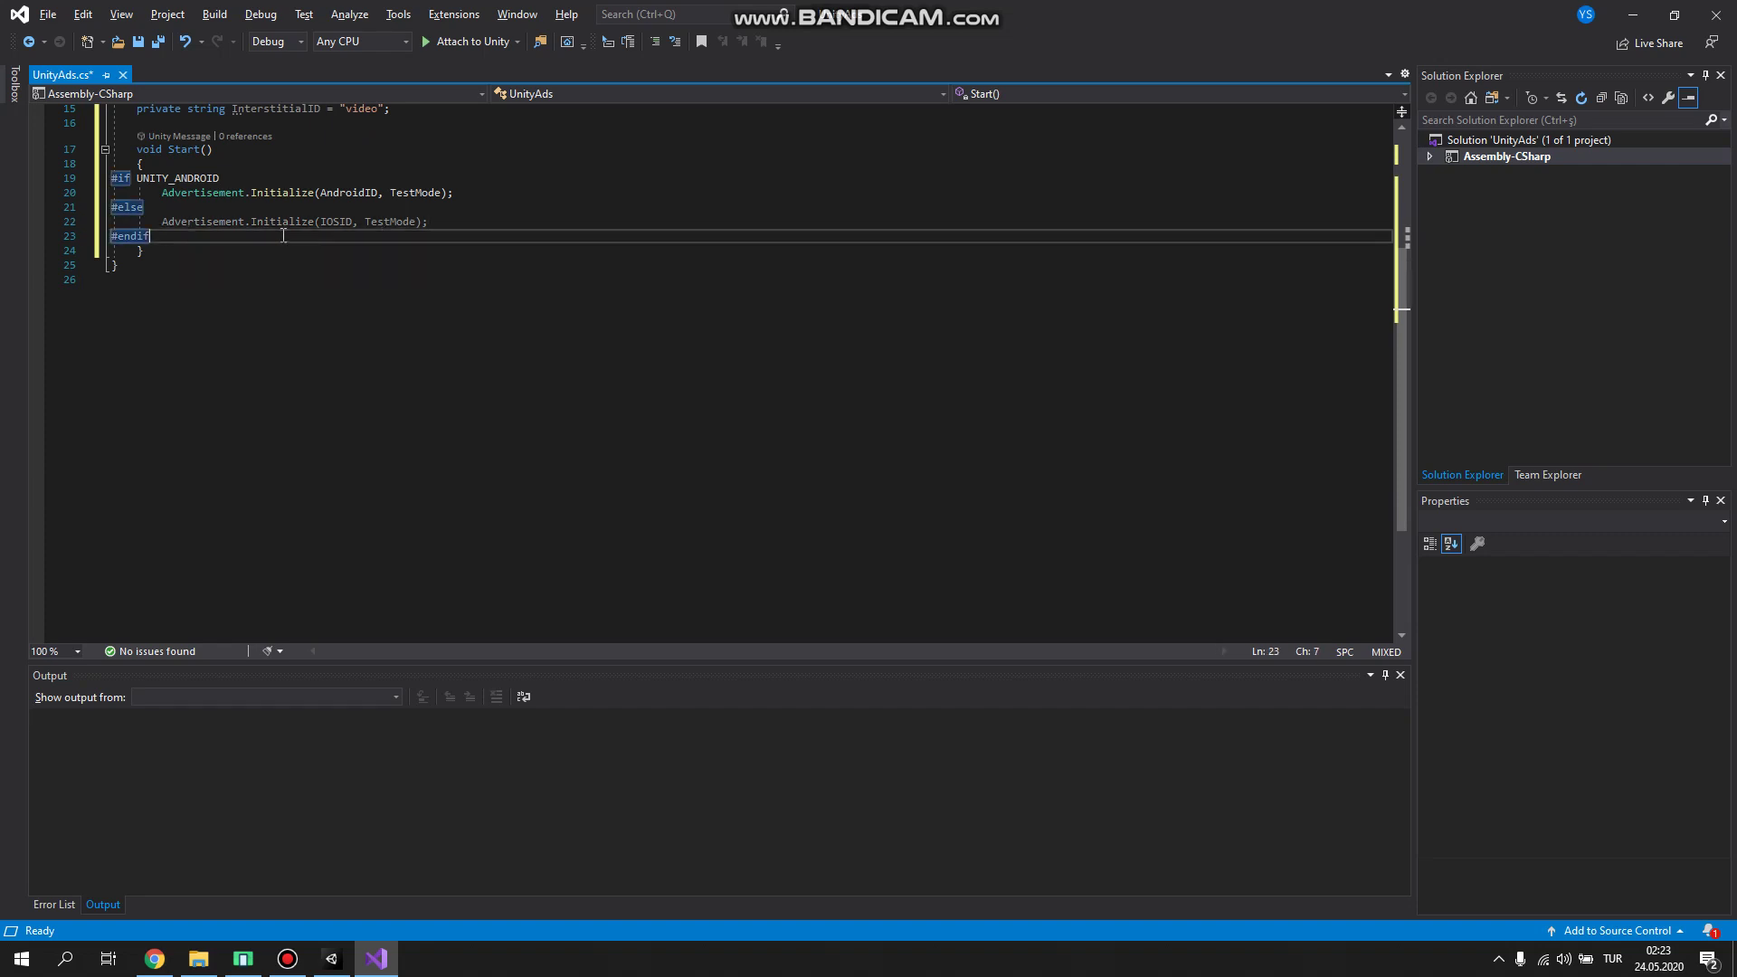
pyautogui.press('Return')
pyautogui.click(187, 270)
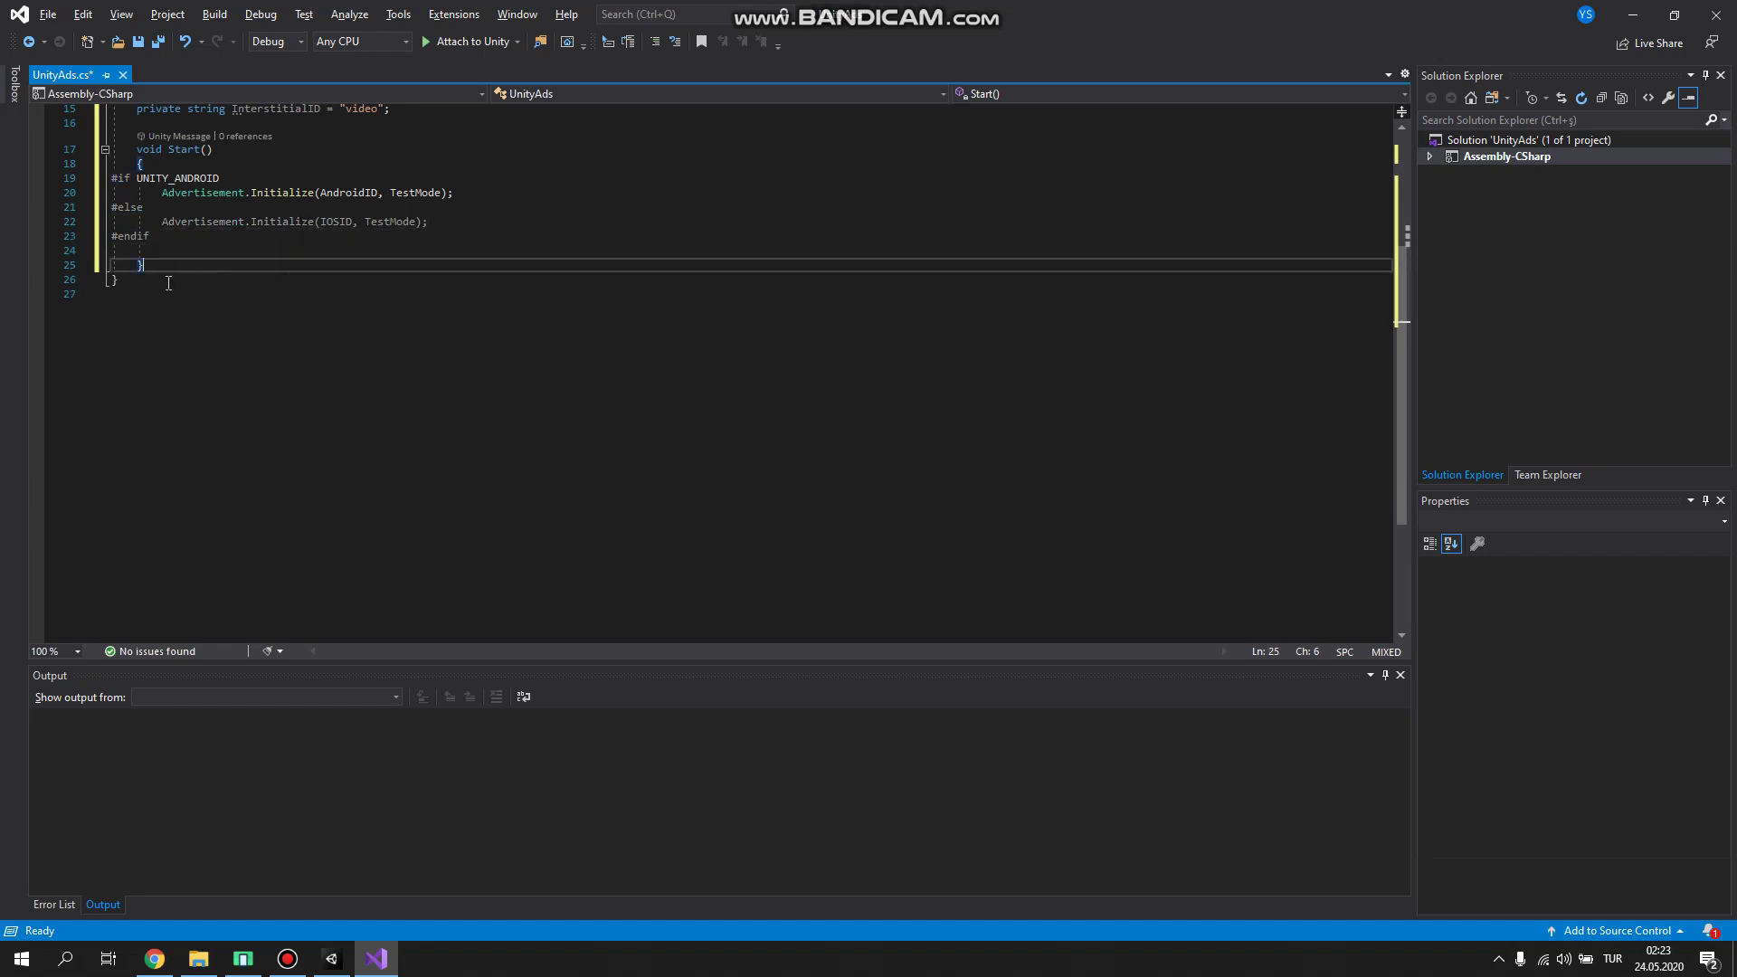
pyautogui.press('Return')
# Step: Declare a public void ShowRewardedAd() method with an empty body
pyautogui.write('void')
pyautogui.press('BackSpace')
pyautogui.press('BackSpace')
pyautogui.press('BackSpace')
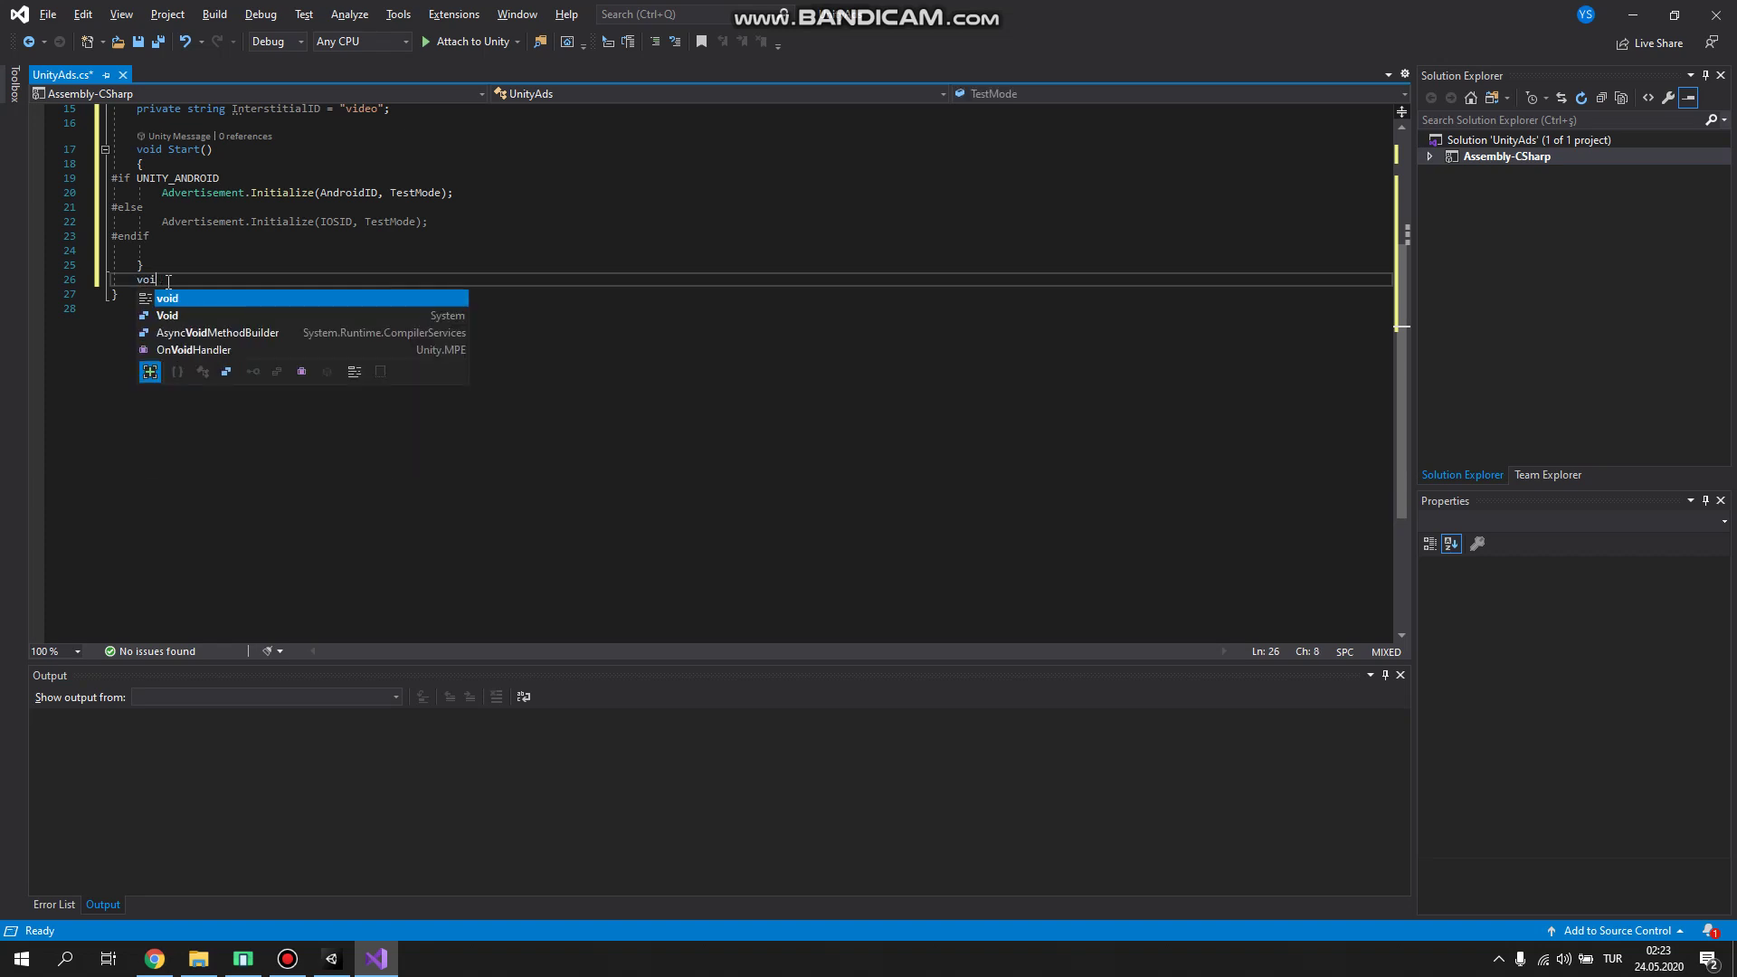
pyautogui.write('publi')
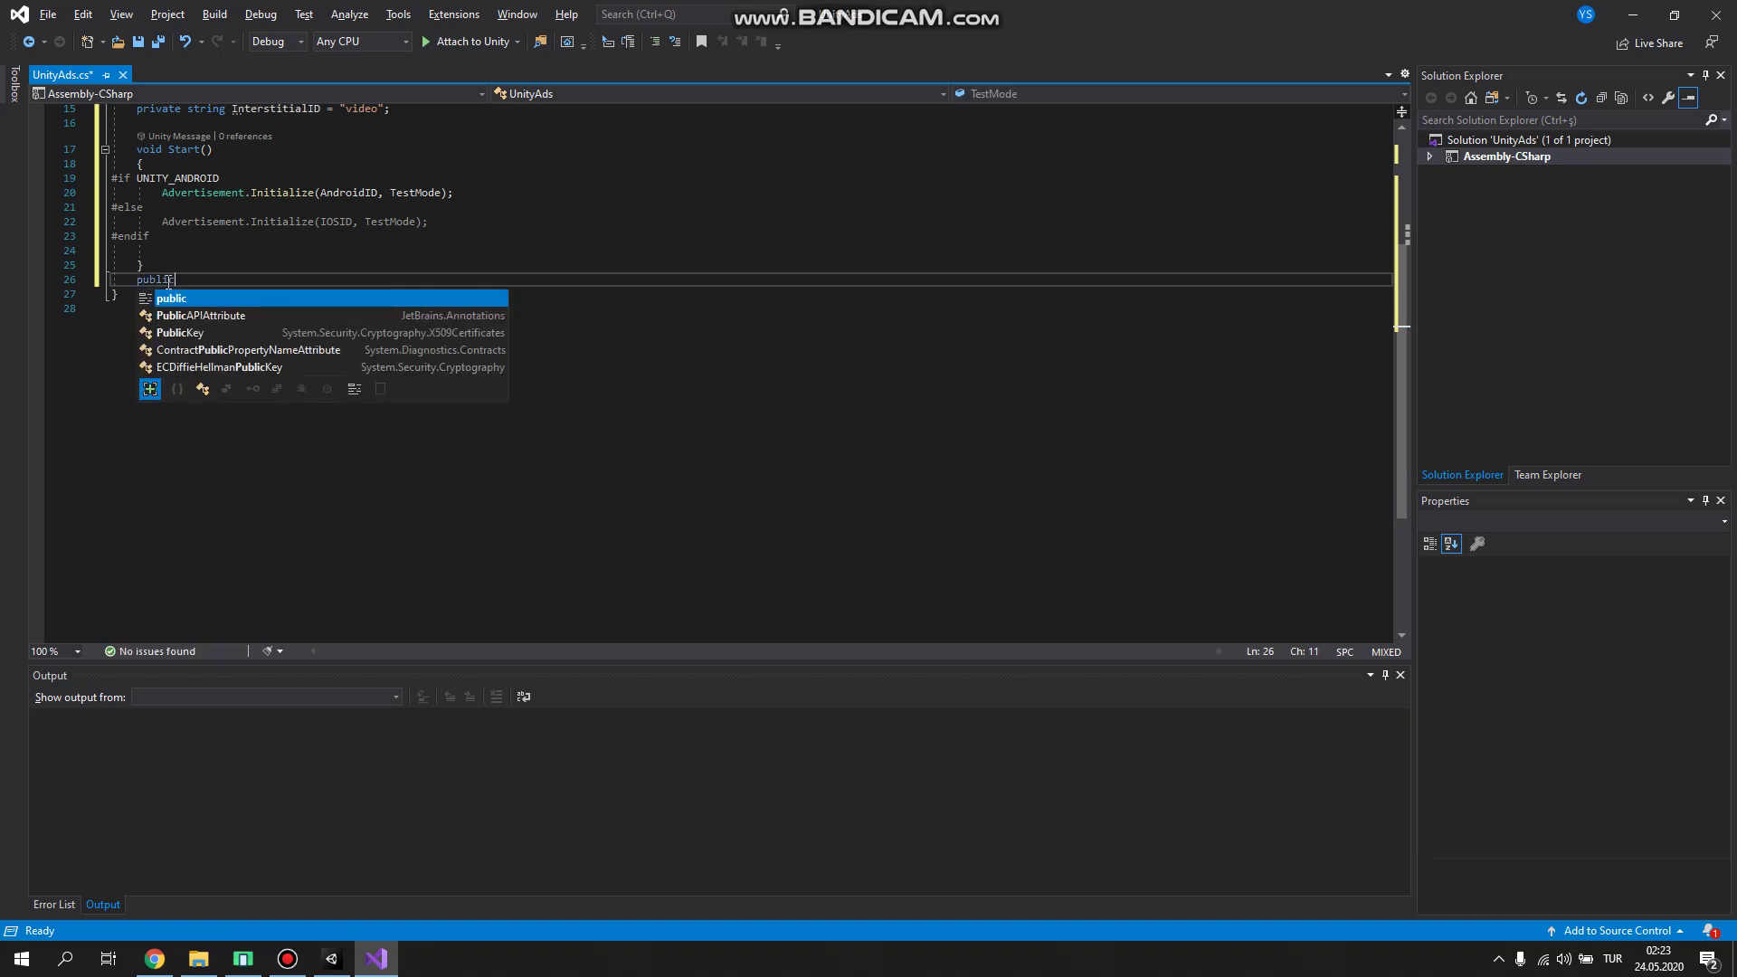
pyautogui.write('c void Show')
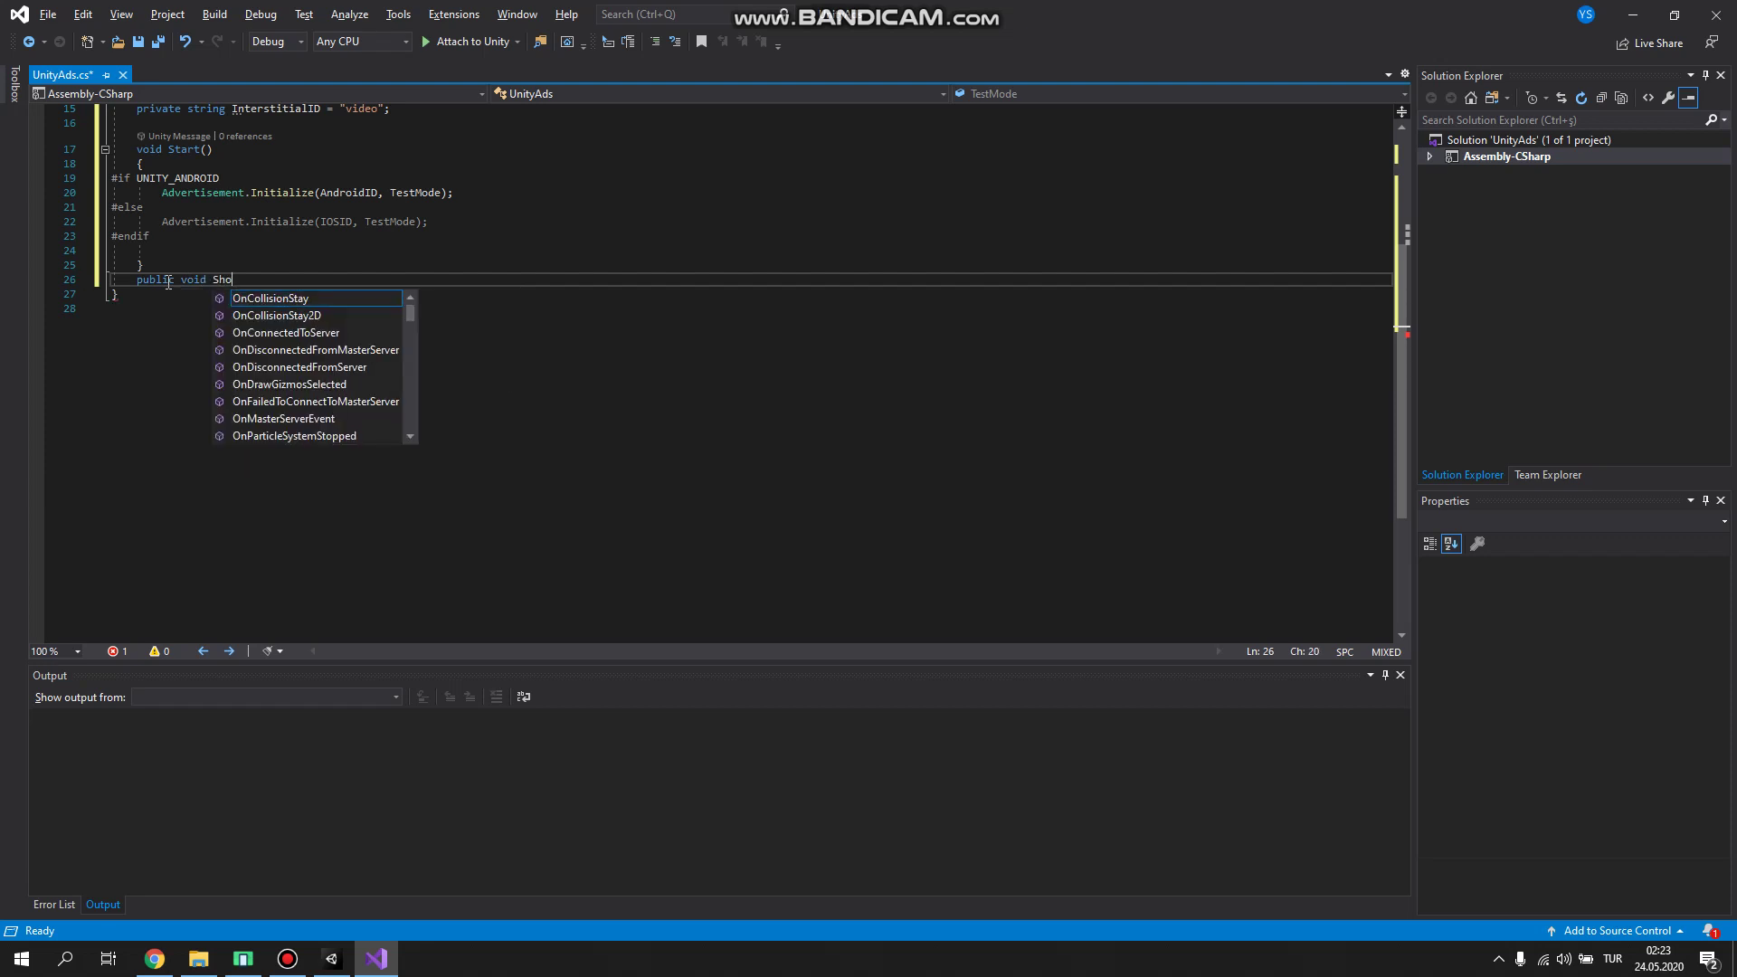
pyautogui.write('RewardedAd()')
pyautogui.press('Return')
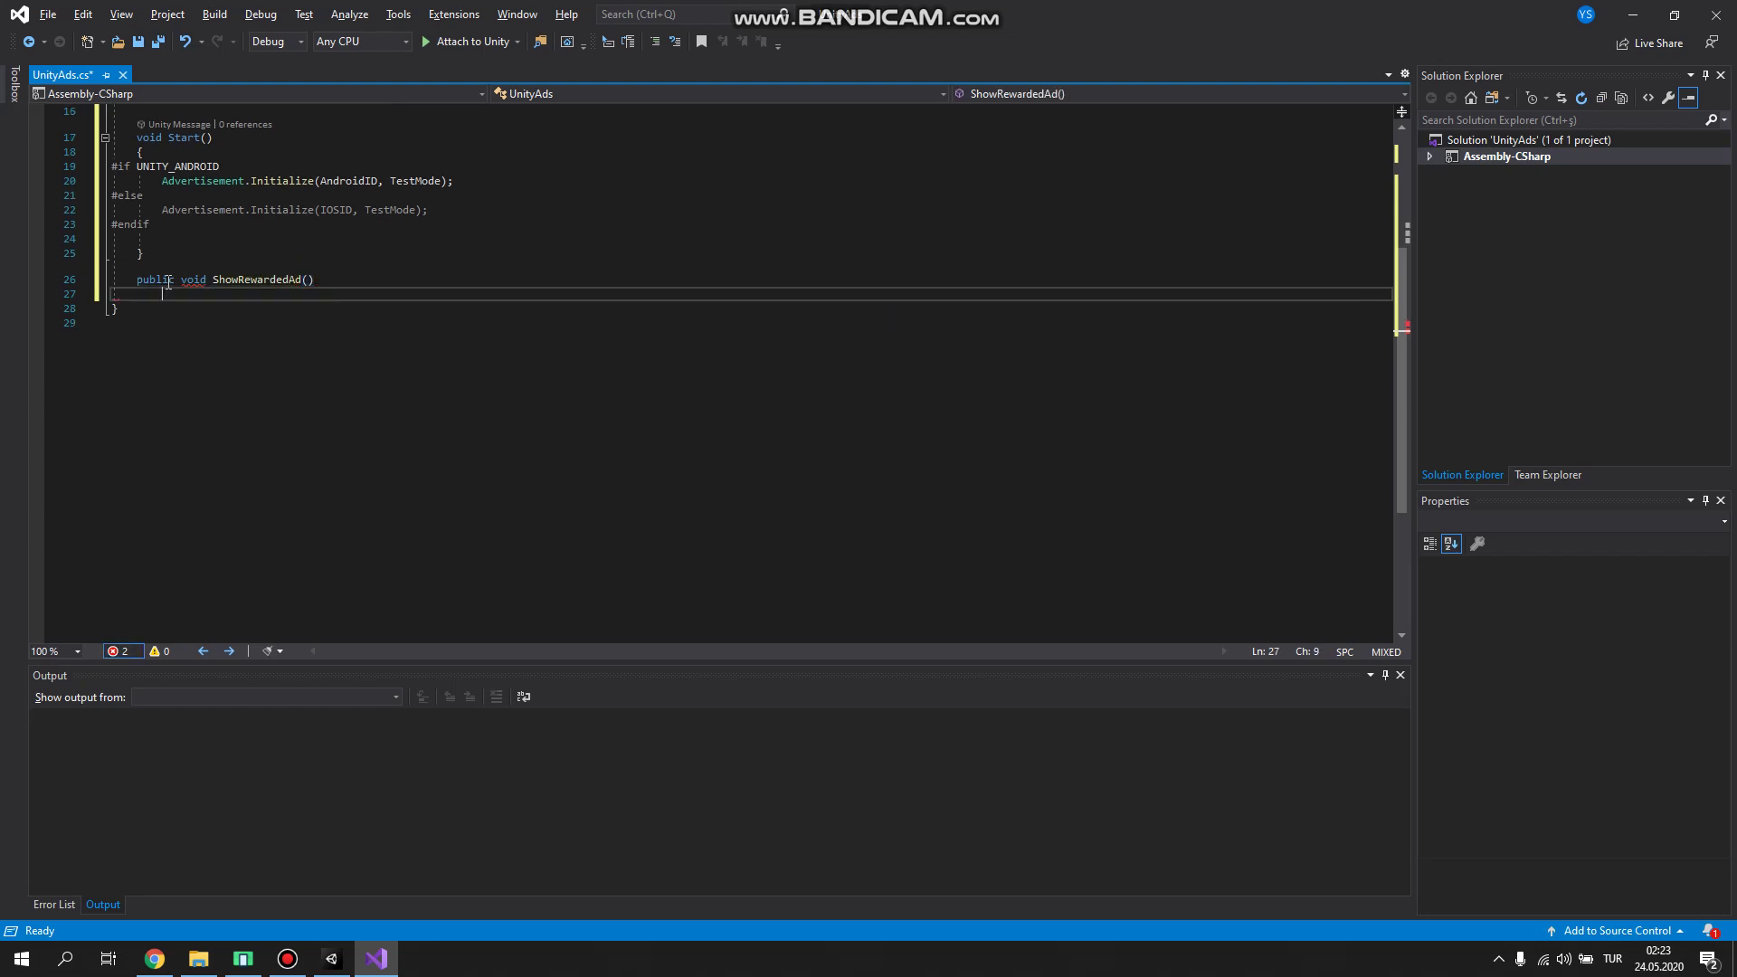
pyautogui.write('{')
pyautogui.press('Return')
pyautogui.press('Up')
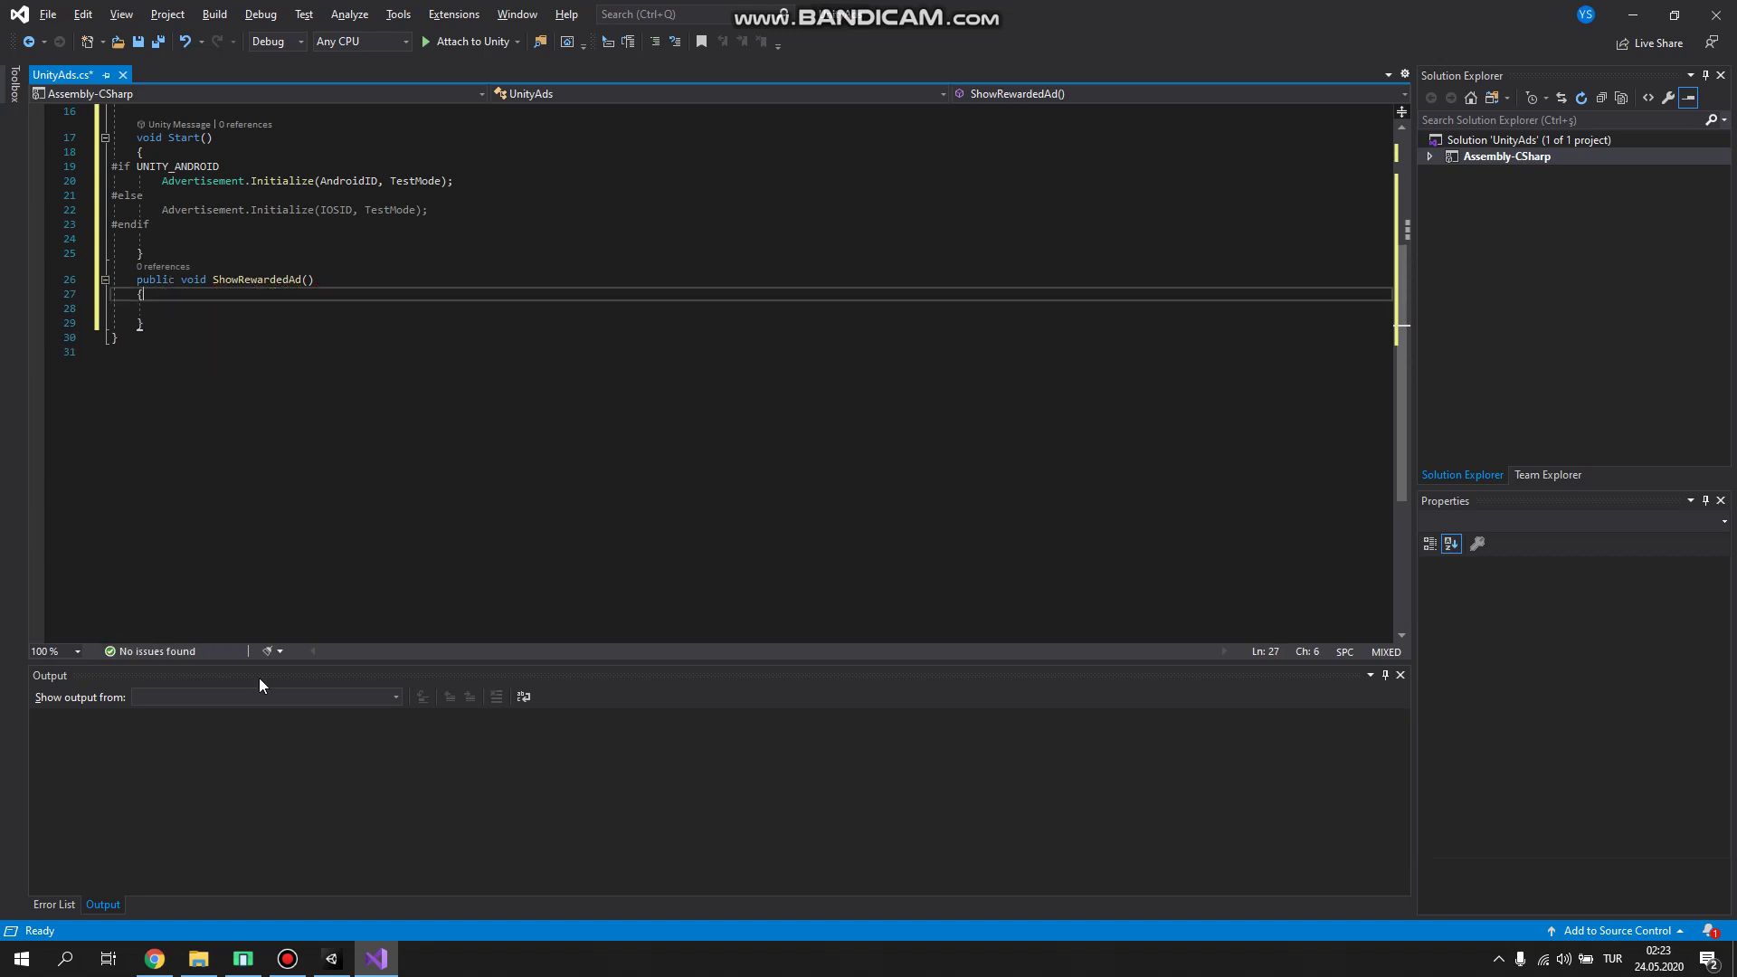
pyautogui.click(287, 958)
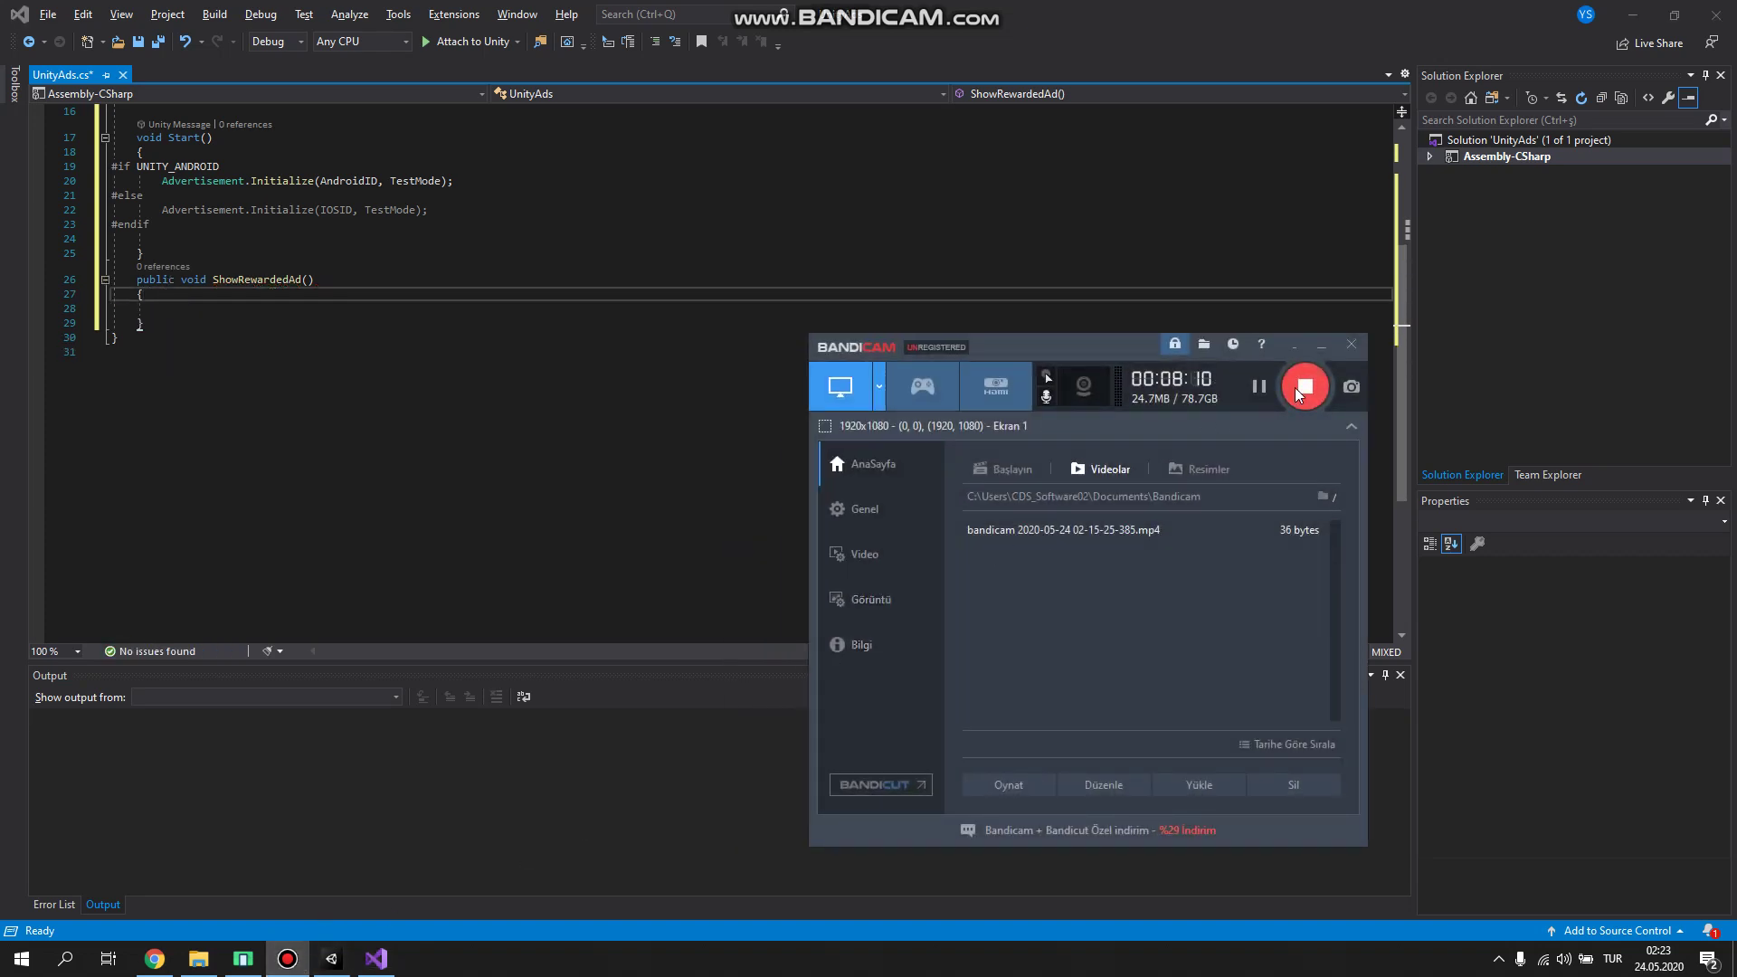
pyautogui.click(235, 371)
pyautogui.click(201, 305)
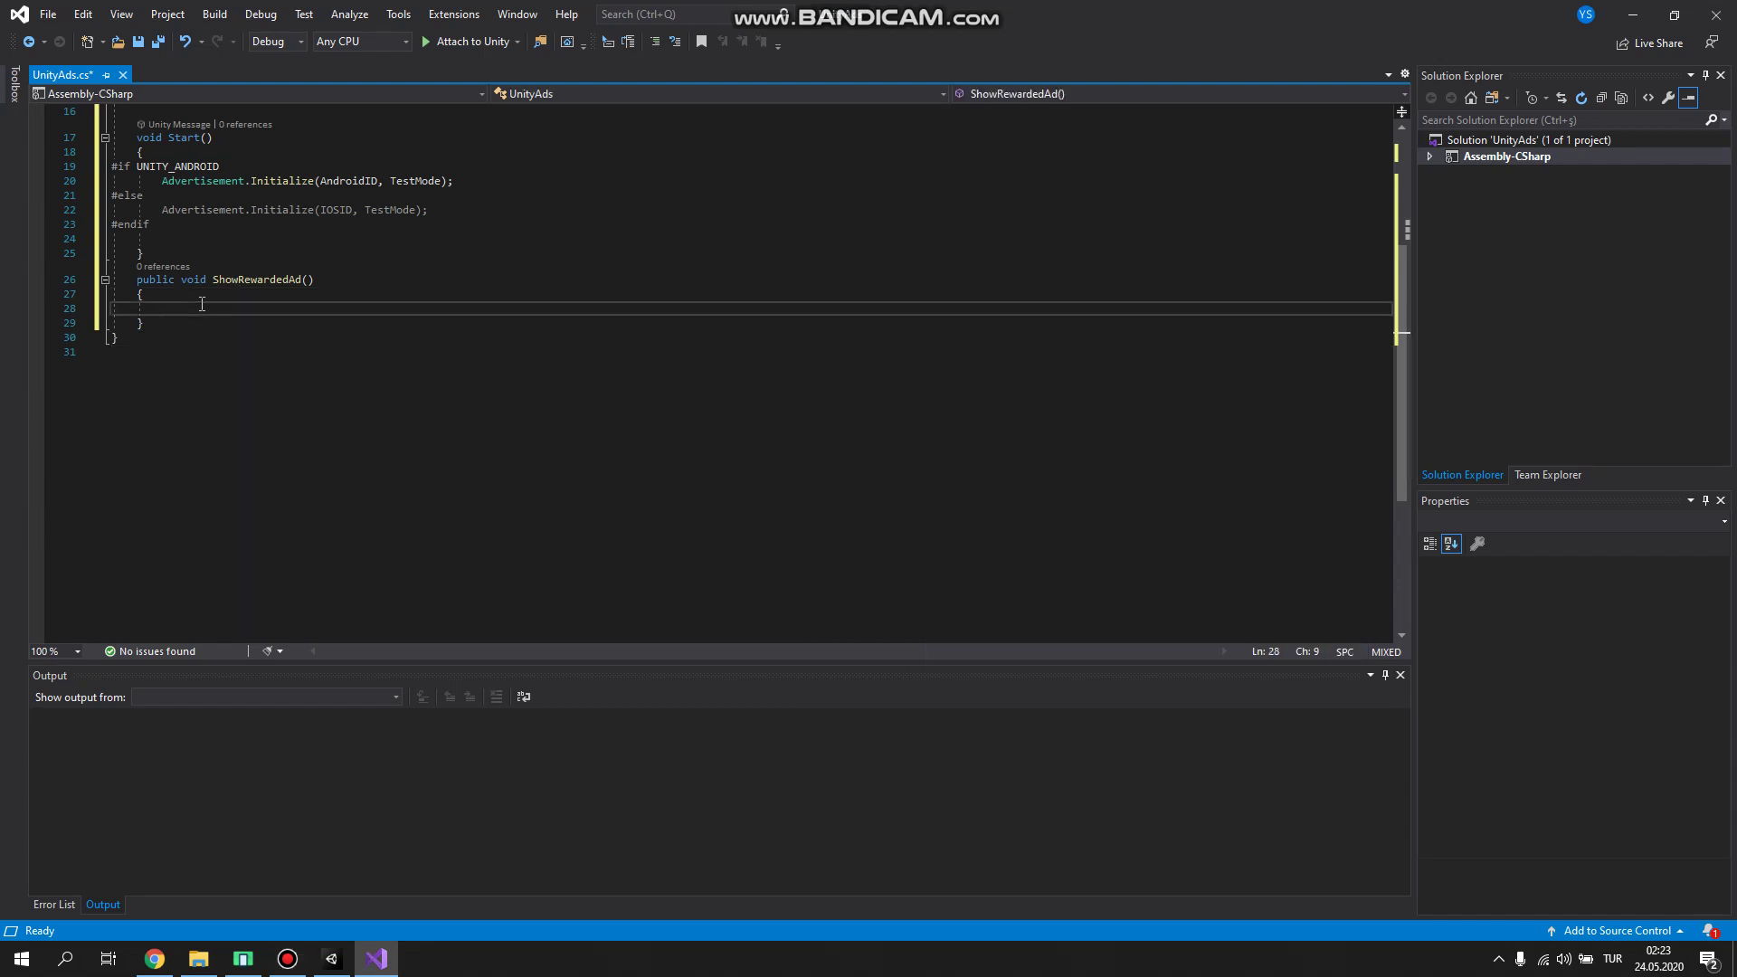
# Step: Add an if (Advertisement.IsReady(RewardedID)) condition inside ShowRewardedAd
pyautogui.write('adver')
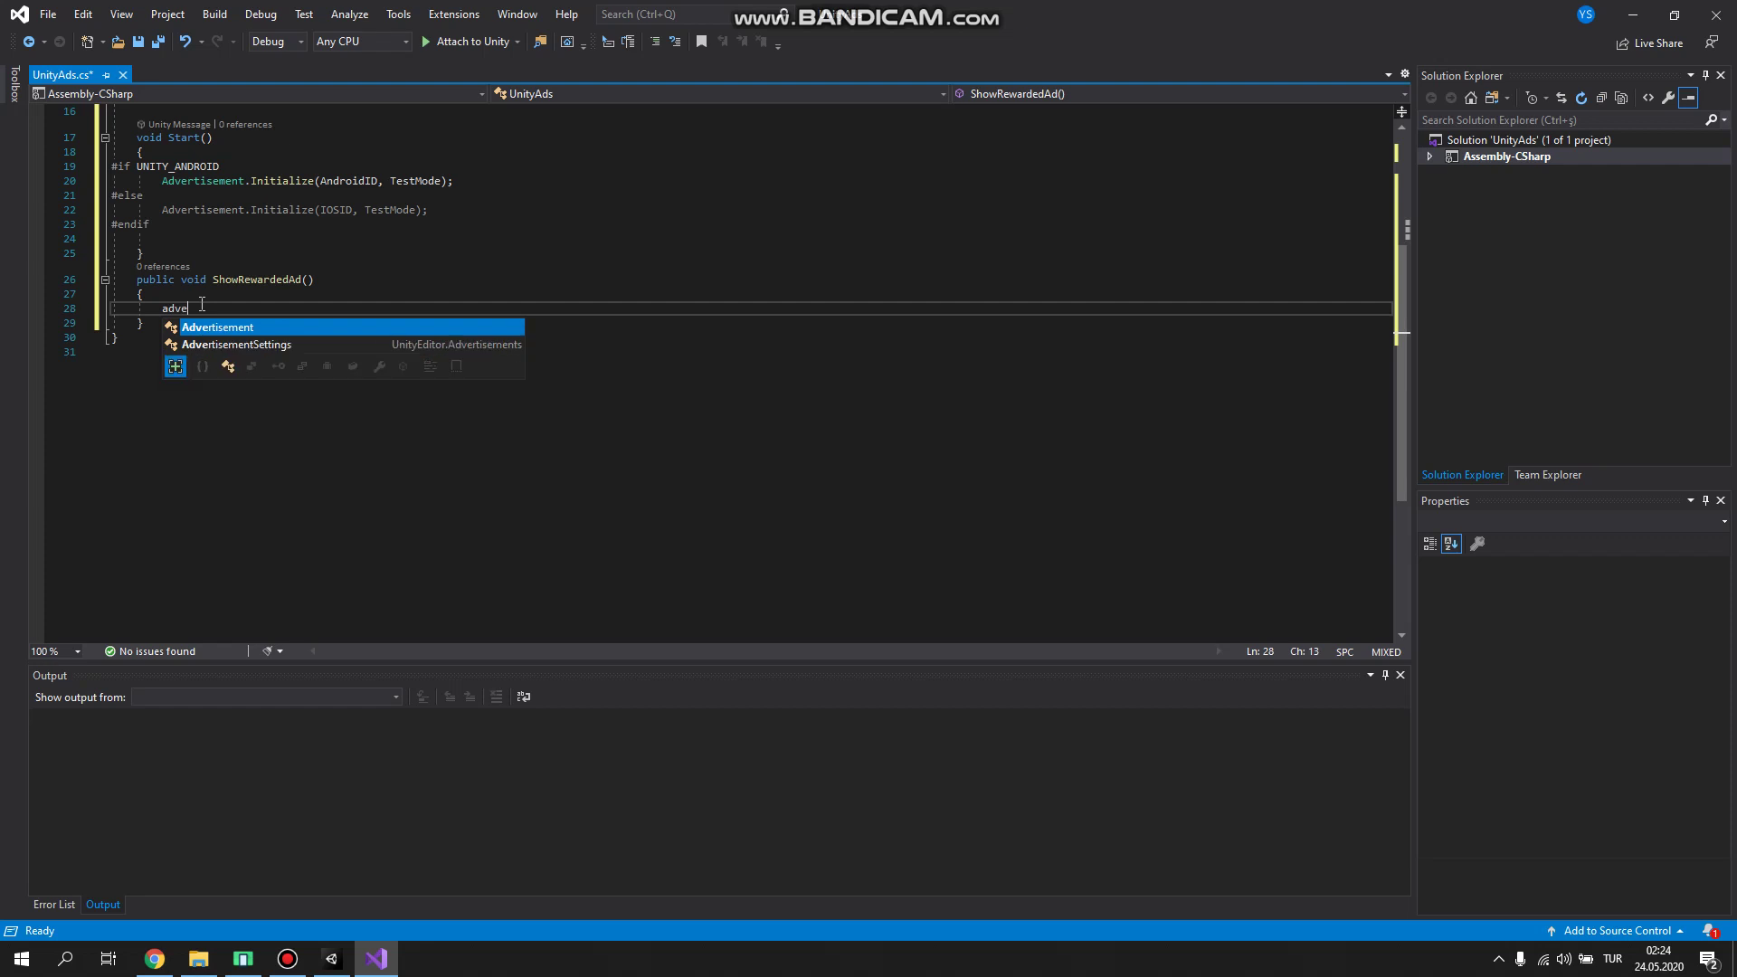
pyautogui.press('Tab')
pyautogui.write('.')
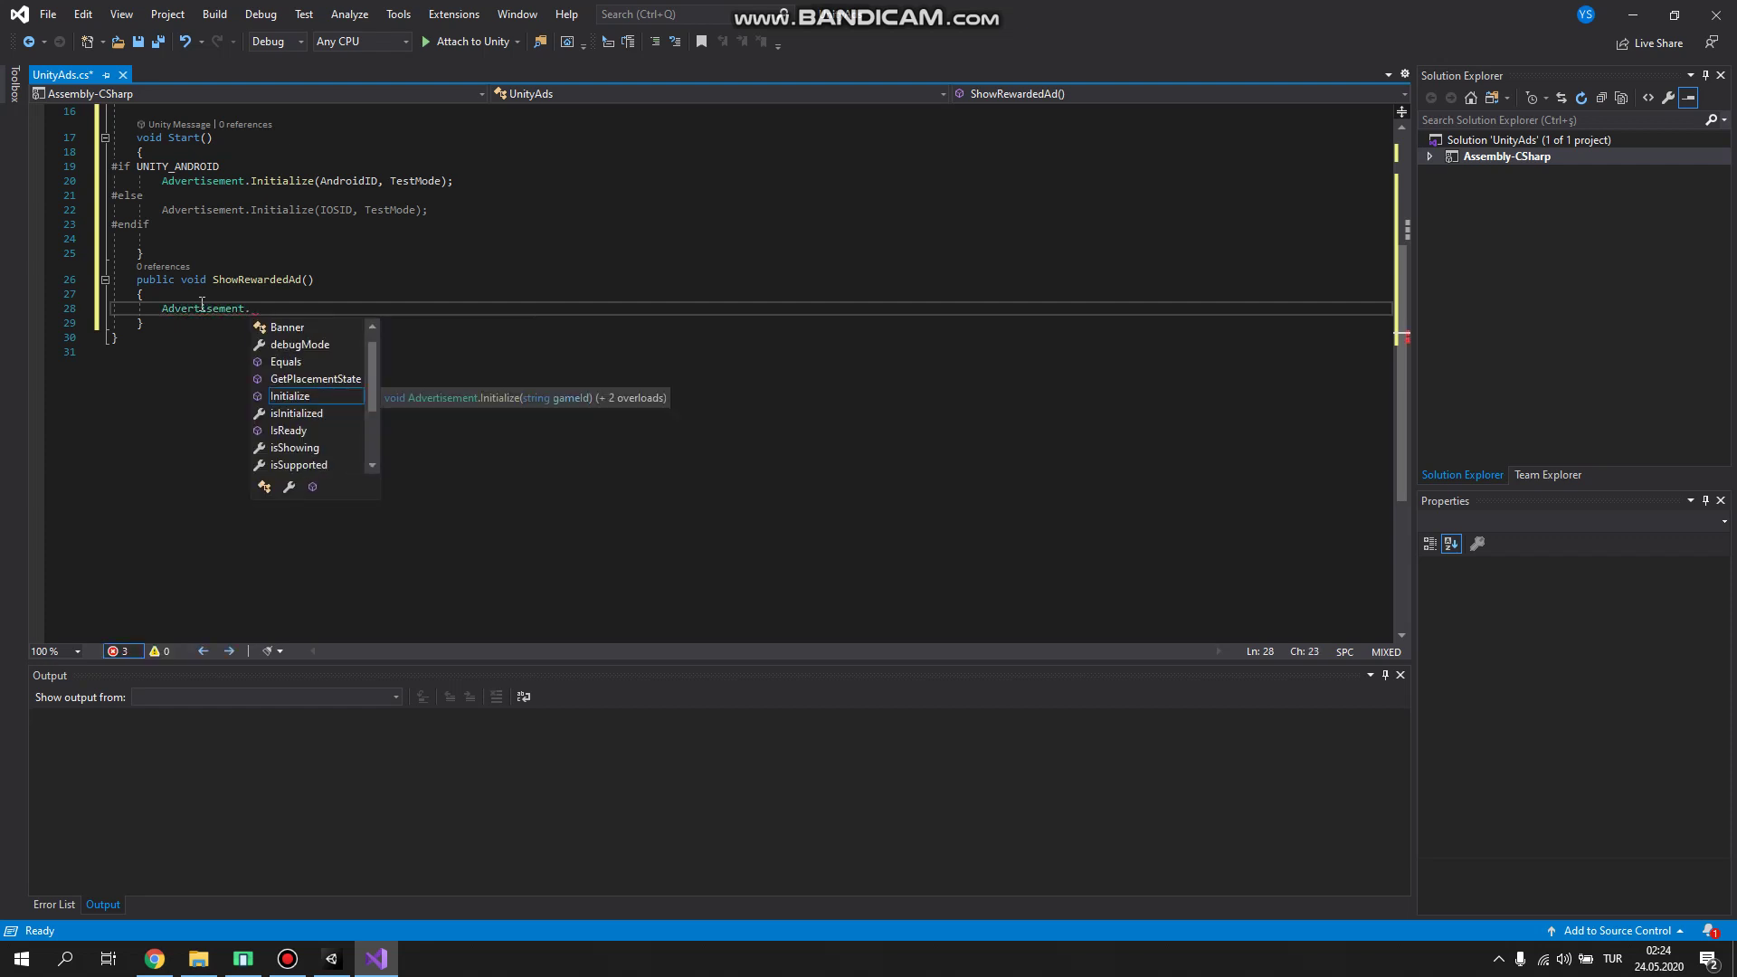
pyautogui.write('is')
pyautogui.write('Sh')
pyautogui.press('Tab')
pyautogui.press('BackSpace')
pyautogui.press('BackSpace')
pyautogui.press('BackSpace')
pyautogui.press('BackSpace')
pyautogui.press('BackSpace')
pyautogui.press('BackSpace')
pyautogui.press('BackSpace')
pyautogui.press('BackSpace')
pyautogui.write('.isr')
pyautogui.press('Tab')
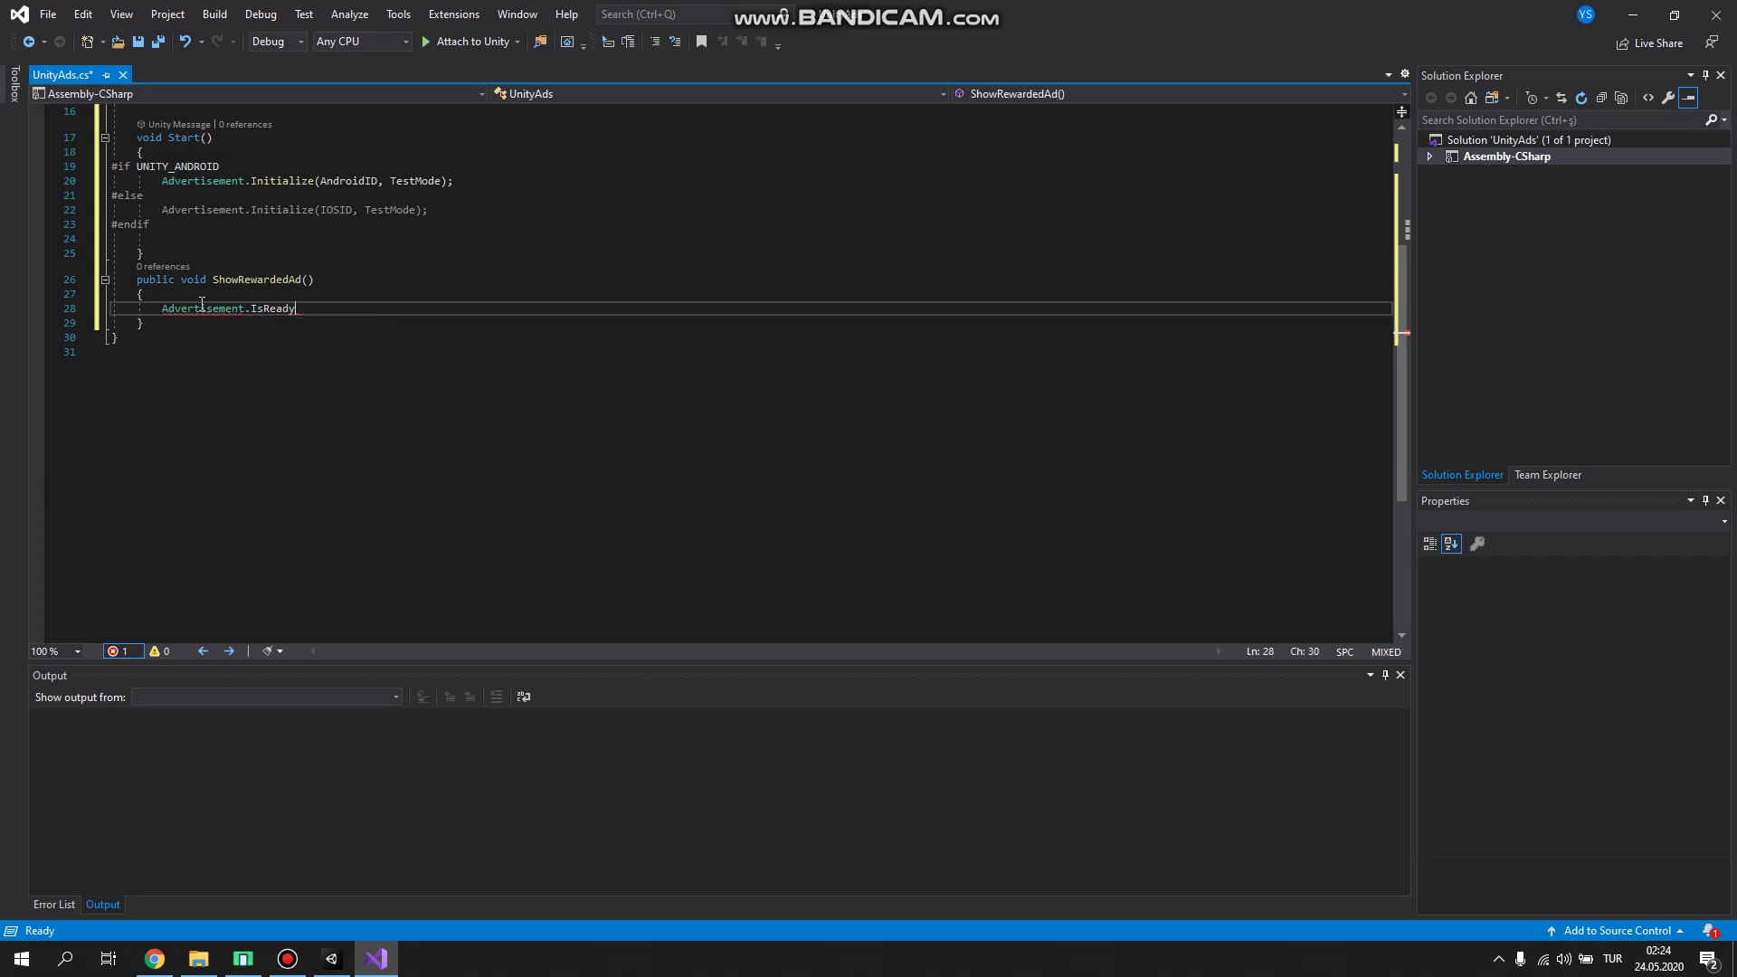
pyautogui.write('();')
pyautogui.scroll(5, 244, 235)
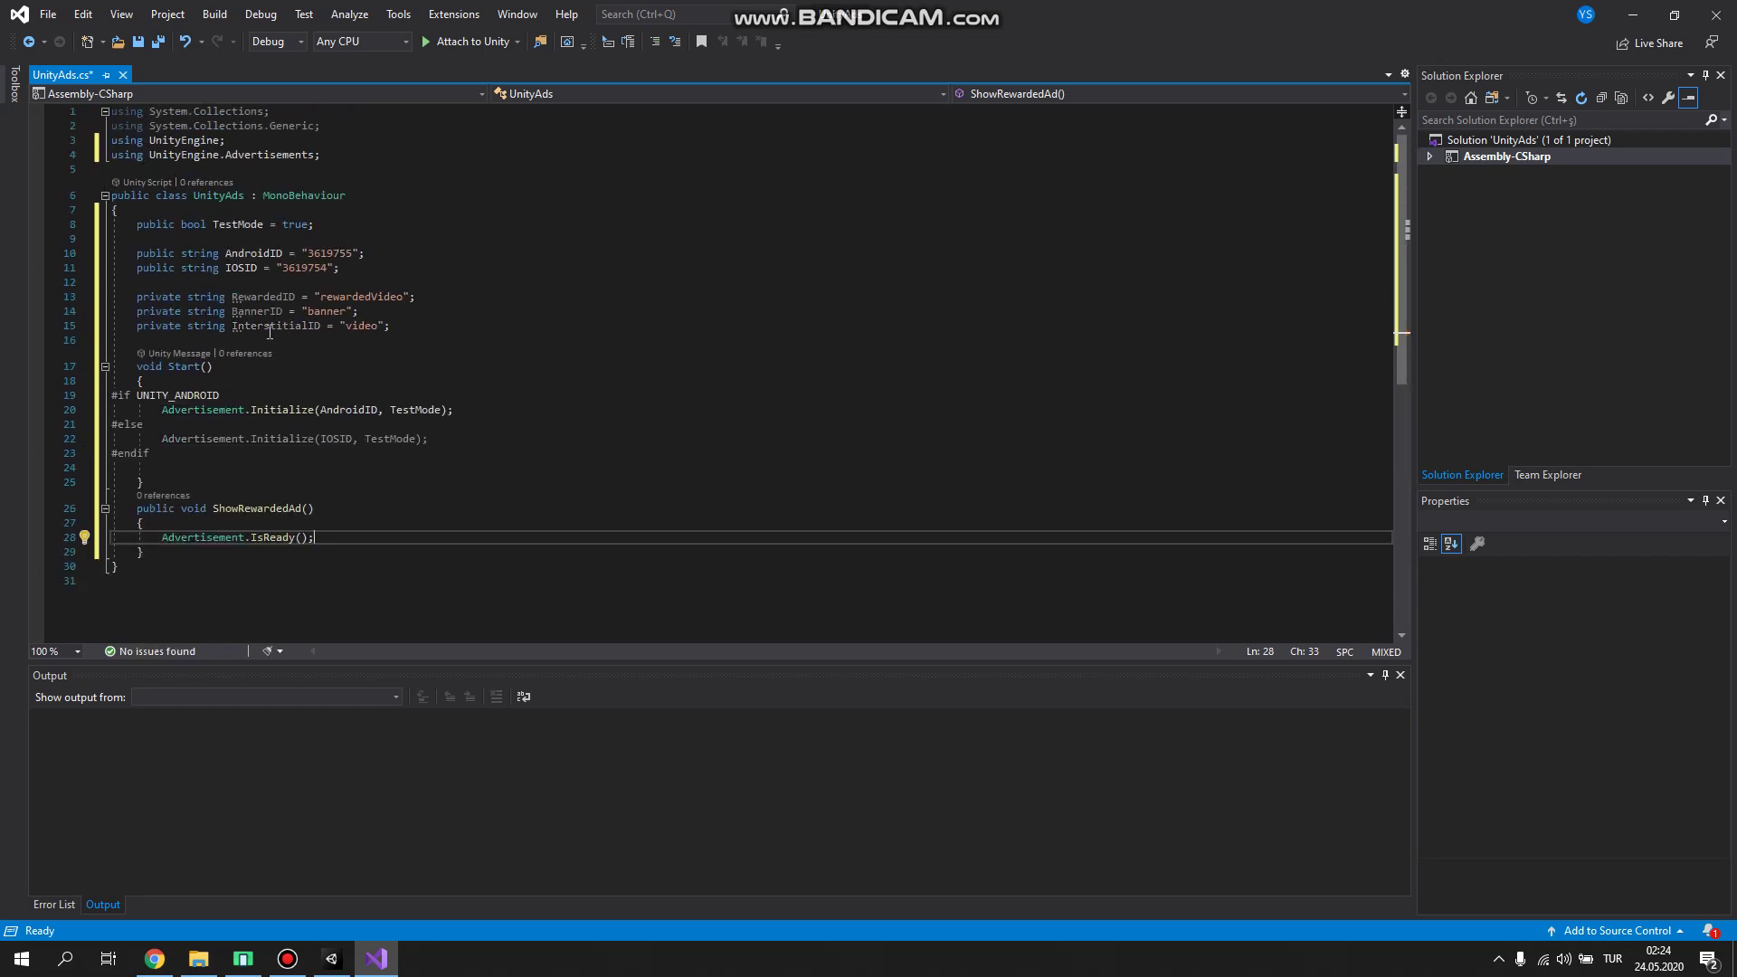
pyautogui.doubleClick(266, 301)
pyautogui.hotkey('ctrl', 'c')
pyautogui.scroll(-2, 290, 380)
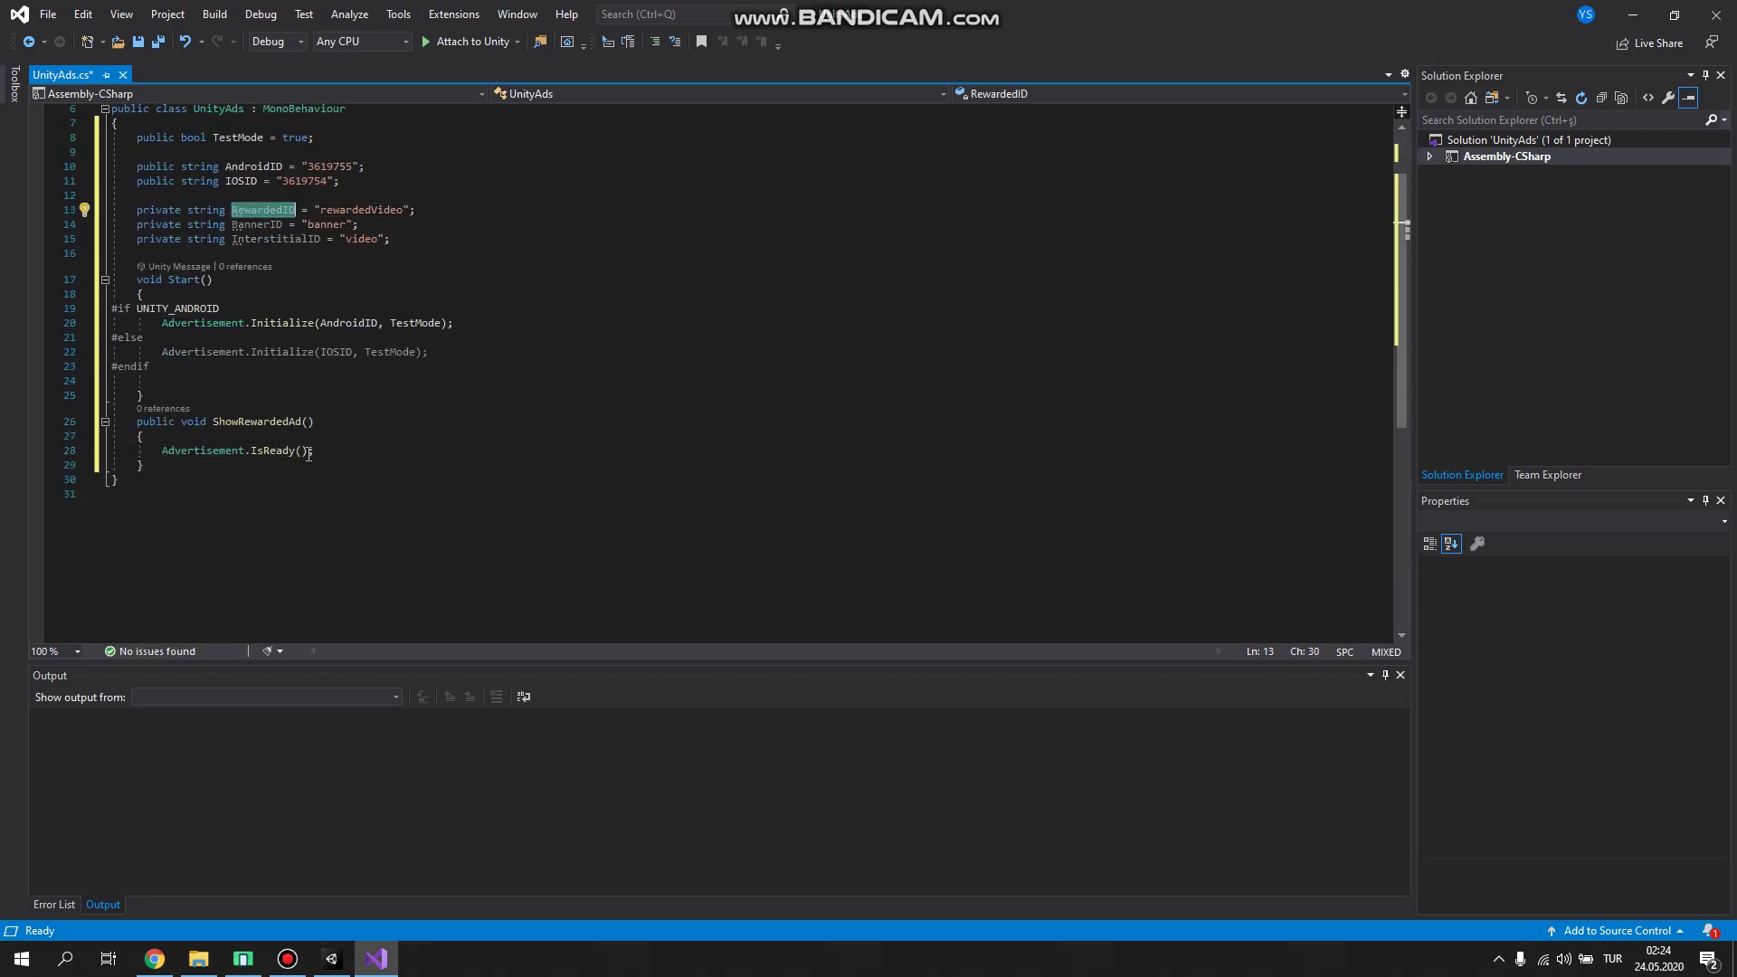
pyautogui.click(303, 450)
pyautogui.hotkey('ctrl', 'v')
pyautogui.write(';')
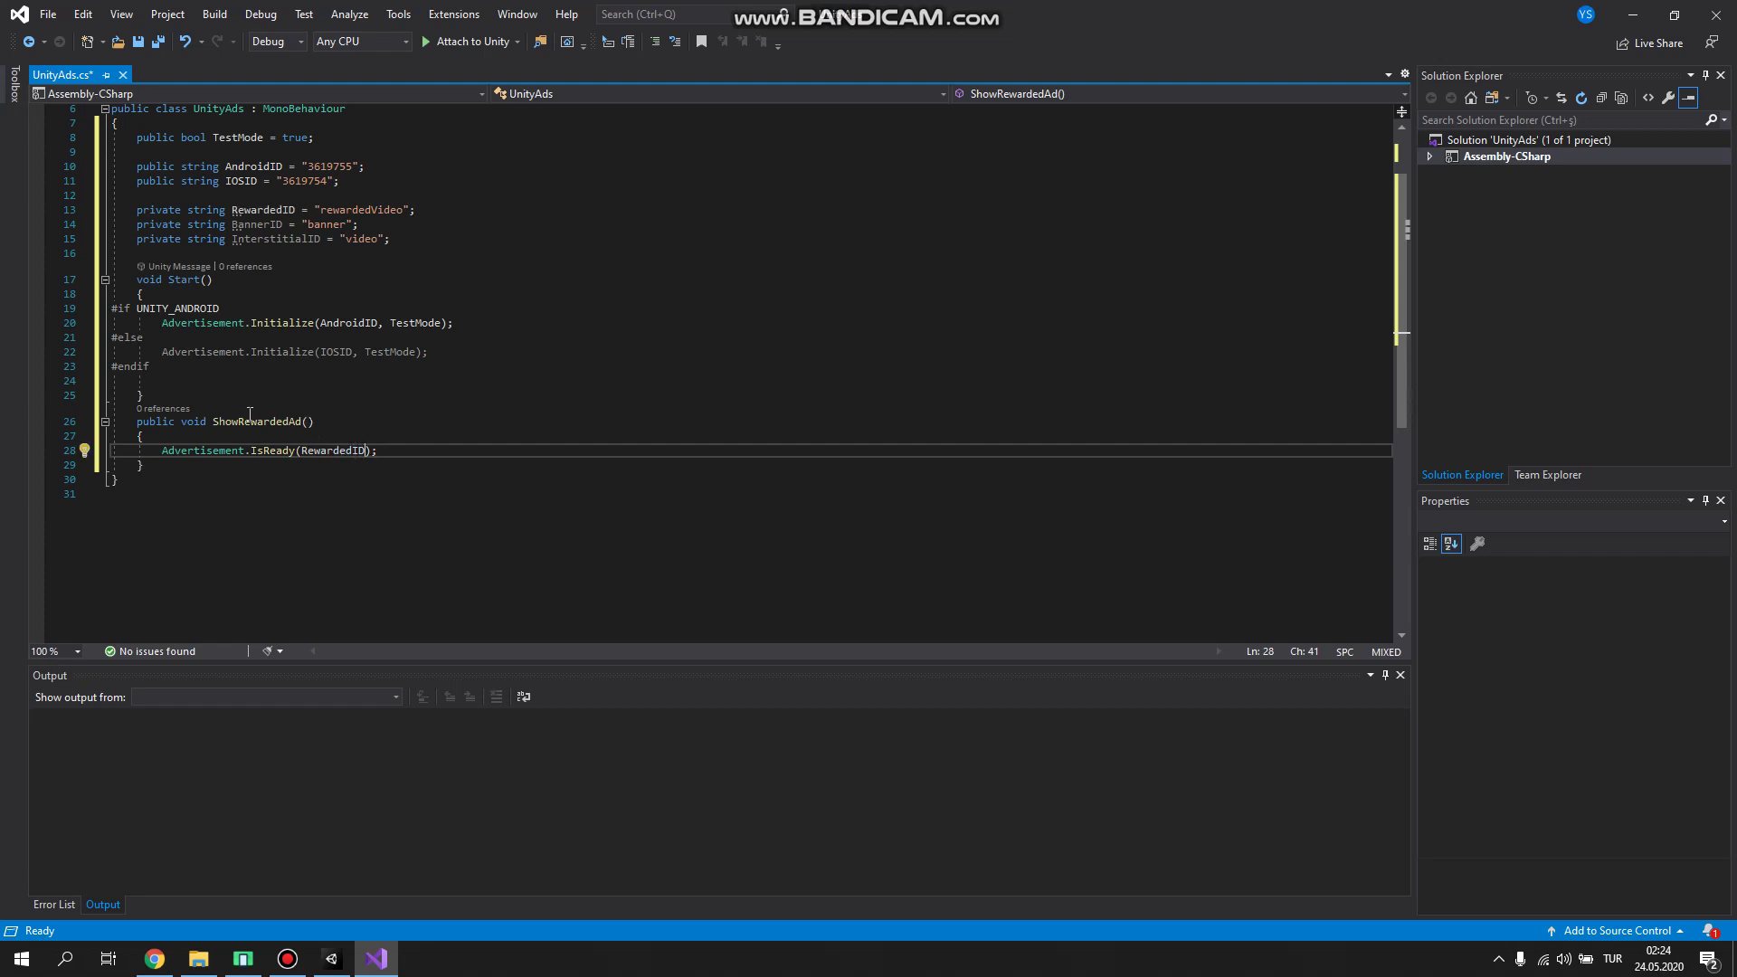
pyautogui.click(159, 449)
pyautogui.write('if (')
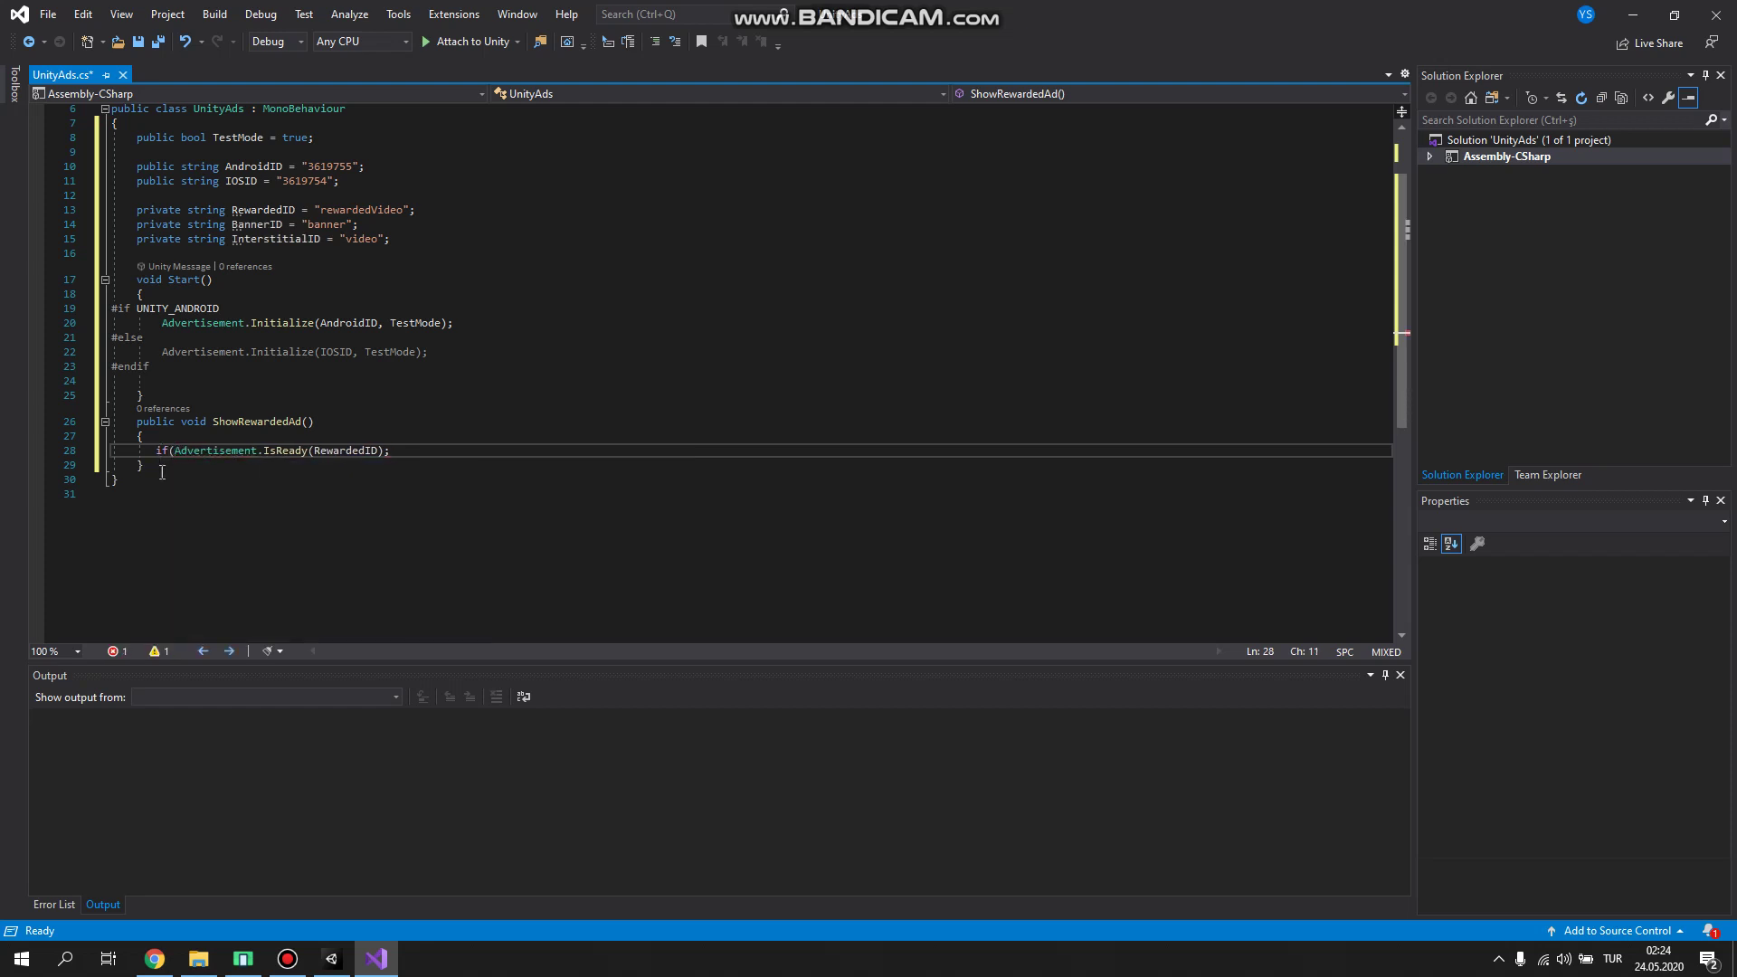
pyautogui.click(384, 451)
pyautogui.write(')')
pyautogui.press('Delete')
# Step: Call Advertisement.Show with RewardedID inside the if block
pyautogui.press('Return')
pyautogui.write('{')
pyautogui.press('Return')
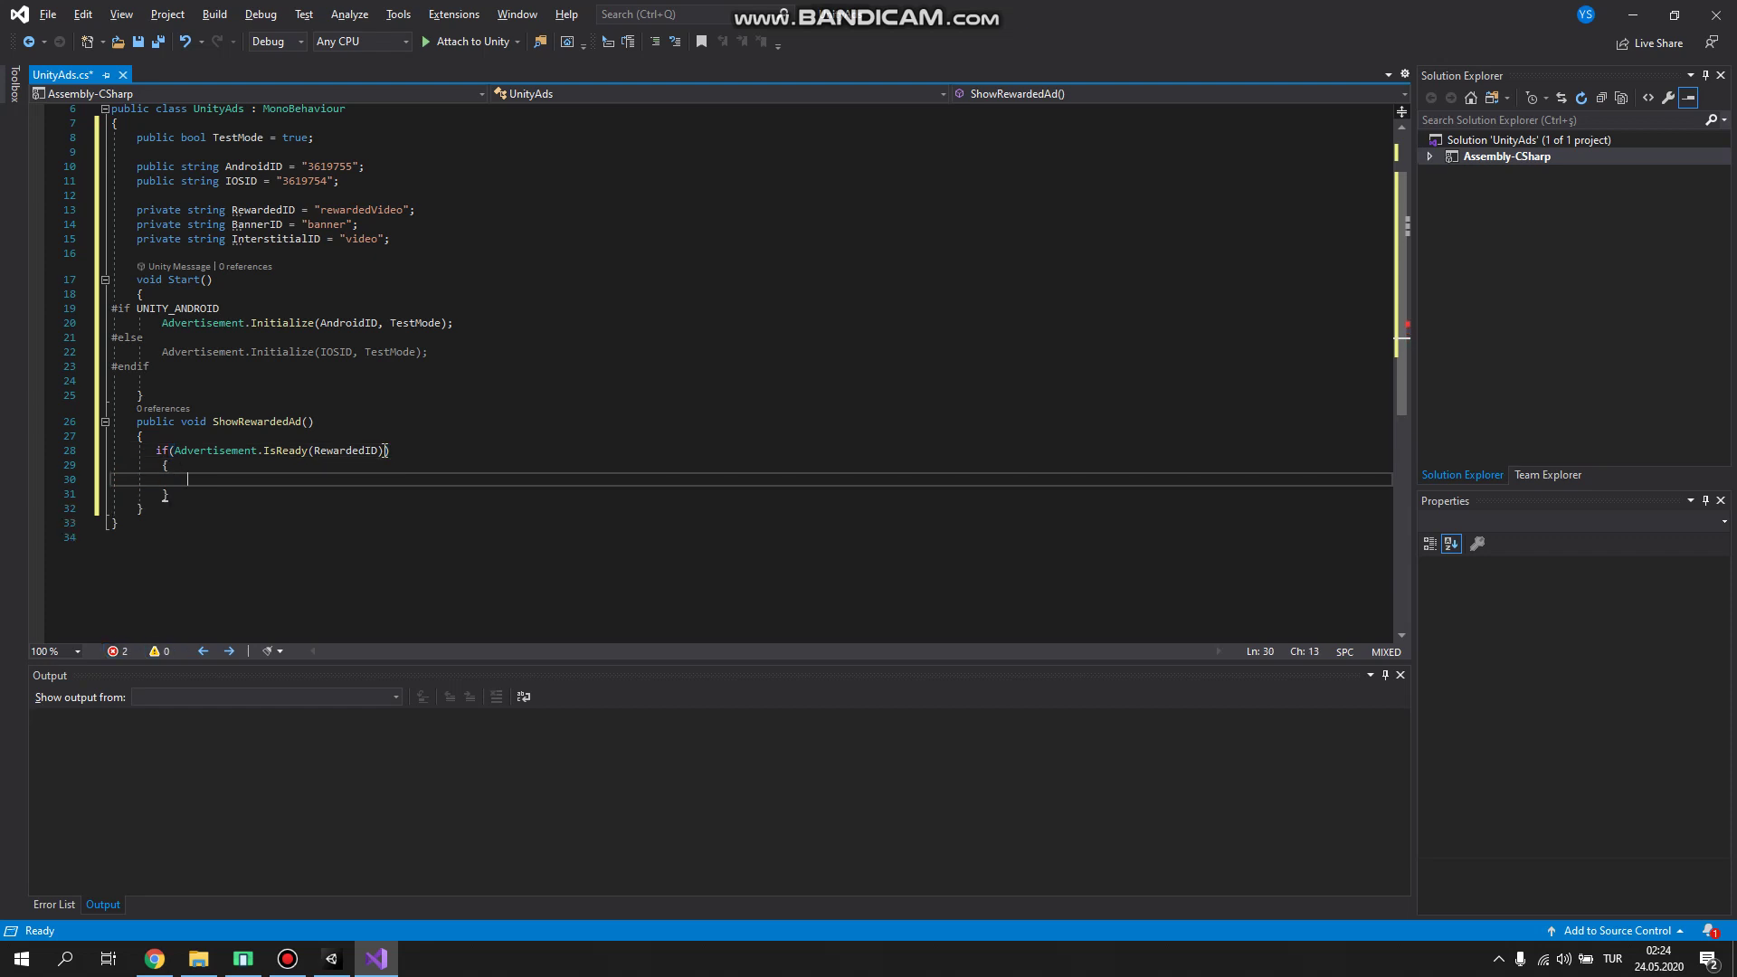
pyautogui.write('adcve')
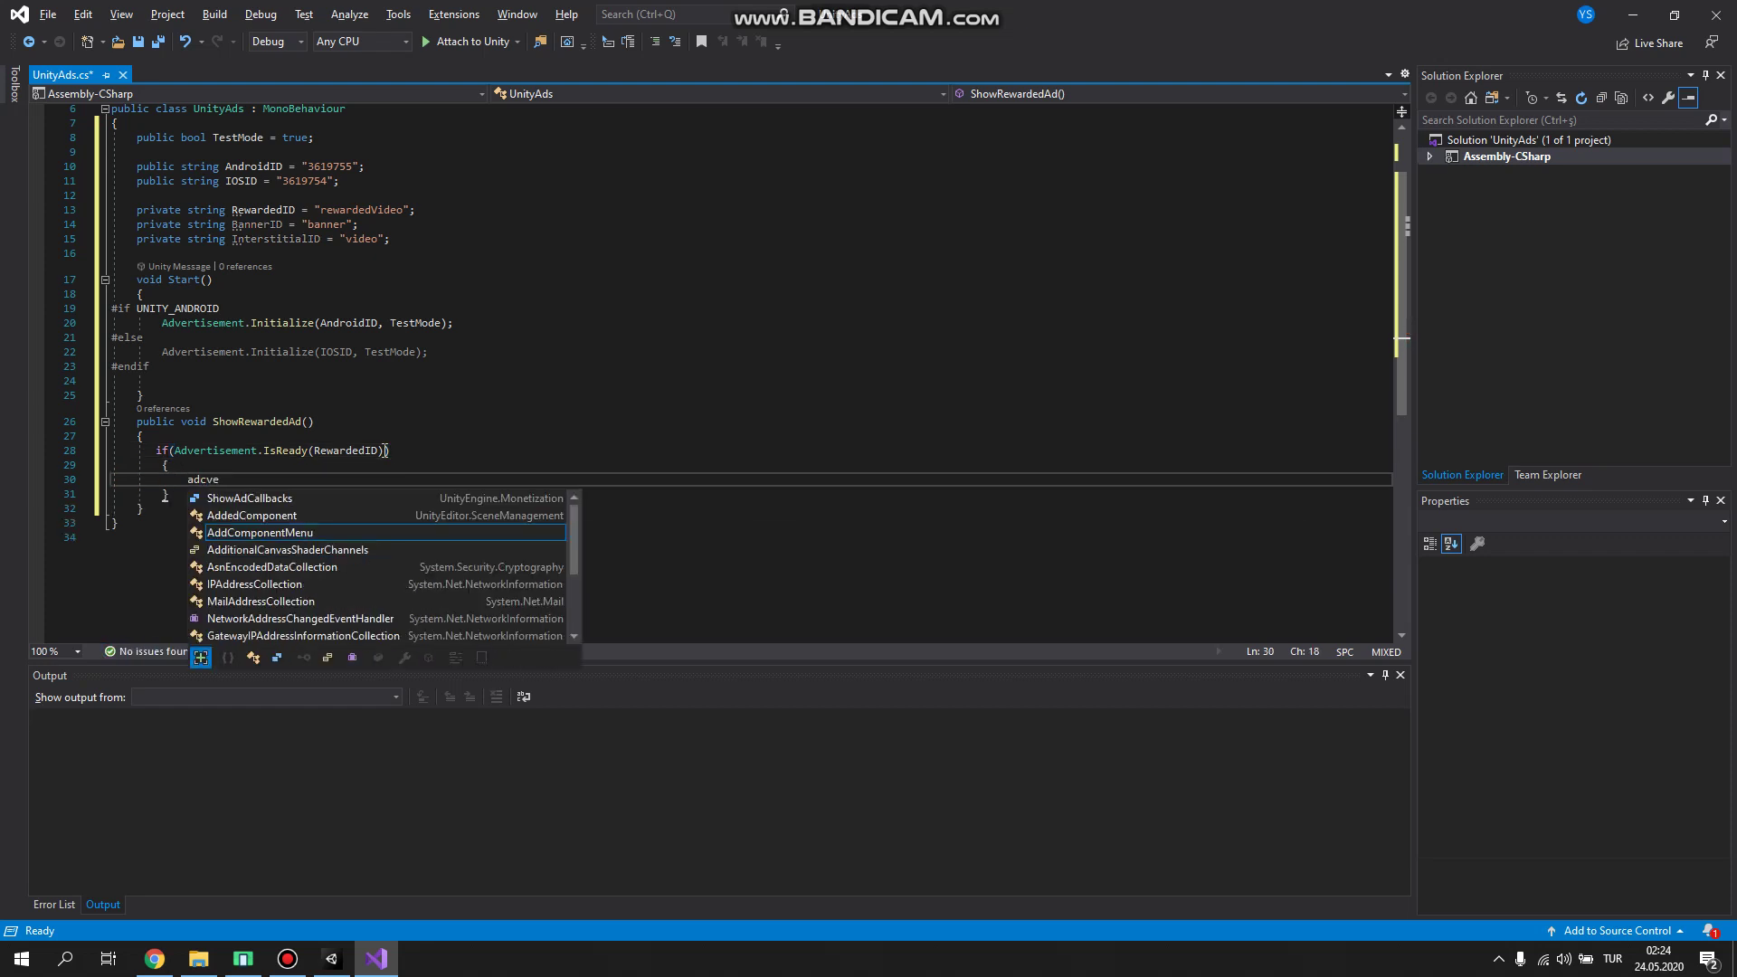
pyautogui.press('BackSpace')
pyautogui.press('BackSpace')
pyautogui.press('BackSpace')
pyautogui.write('ve')
pyautogui.press('Tab')
pyautogui.write('.sh')
pyautogui.press('Tab')
pyautogui.write('()')
pyautogui.write('RewardedID);')
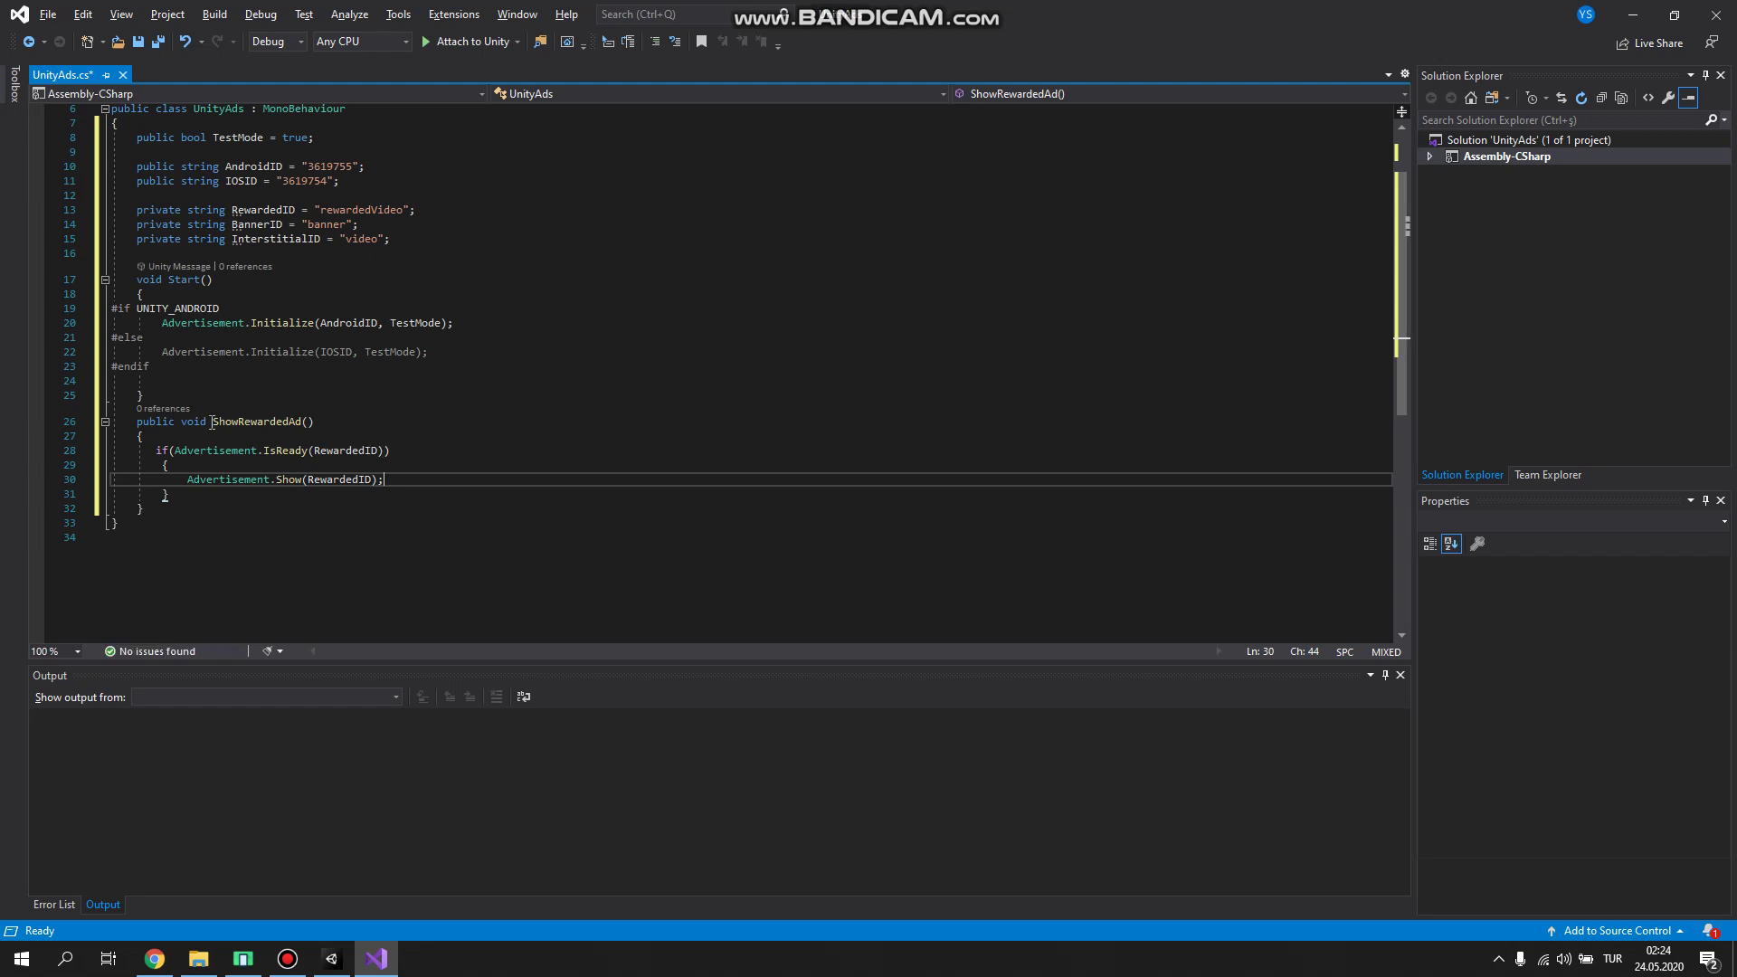
pyautogui.moveTo(321, 421); pyautogui.dragTo(144, 436)
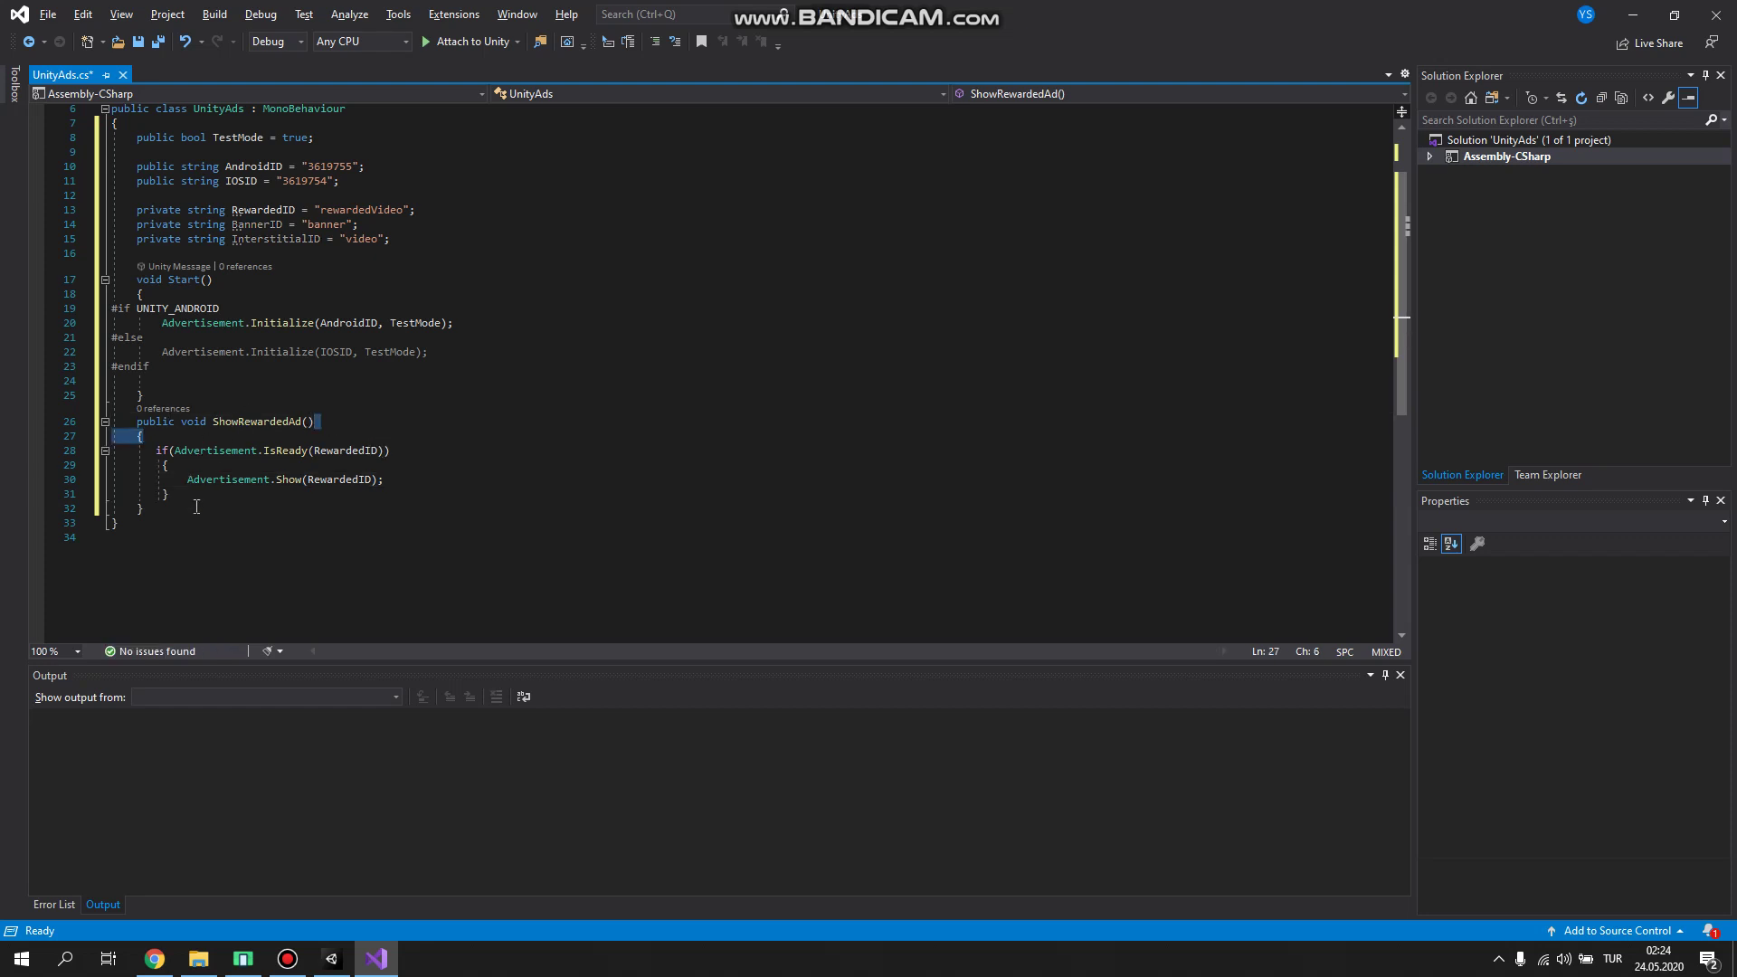
# Step: Duplicate ShowRewardedAd below itself and rename the copy to ShowInterstitialAd
pyautogui.moveTo(164, 507); pyautogui.dragTo(132, 421)
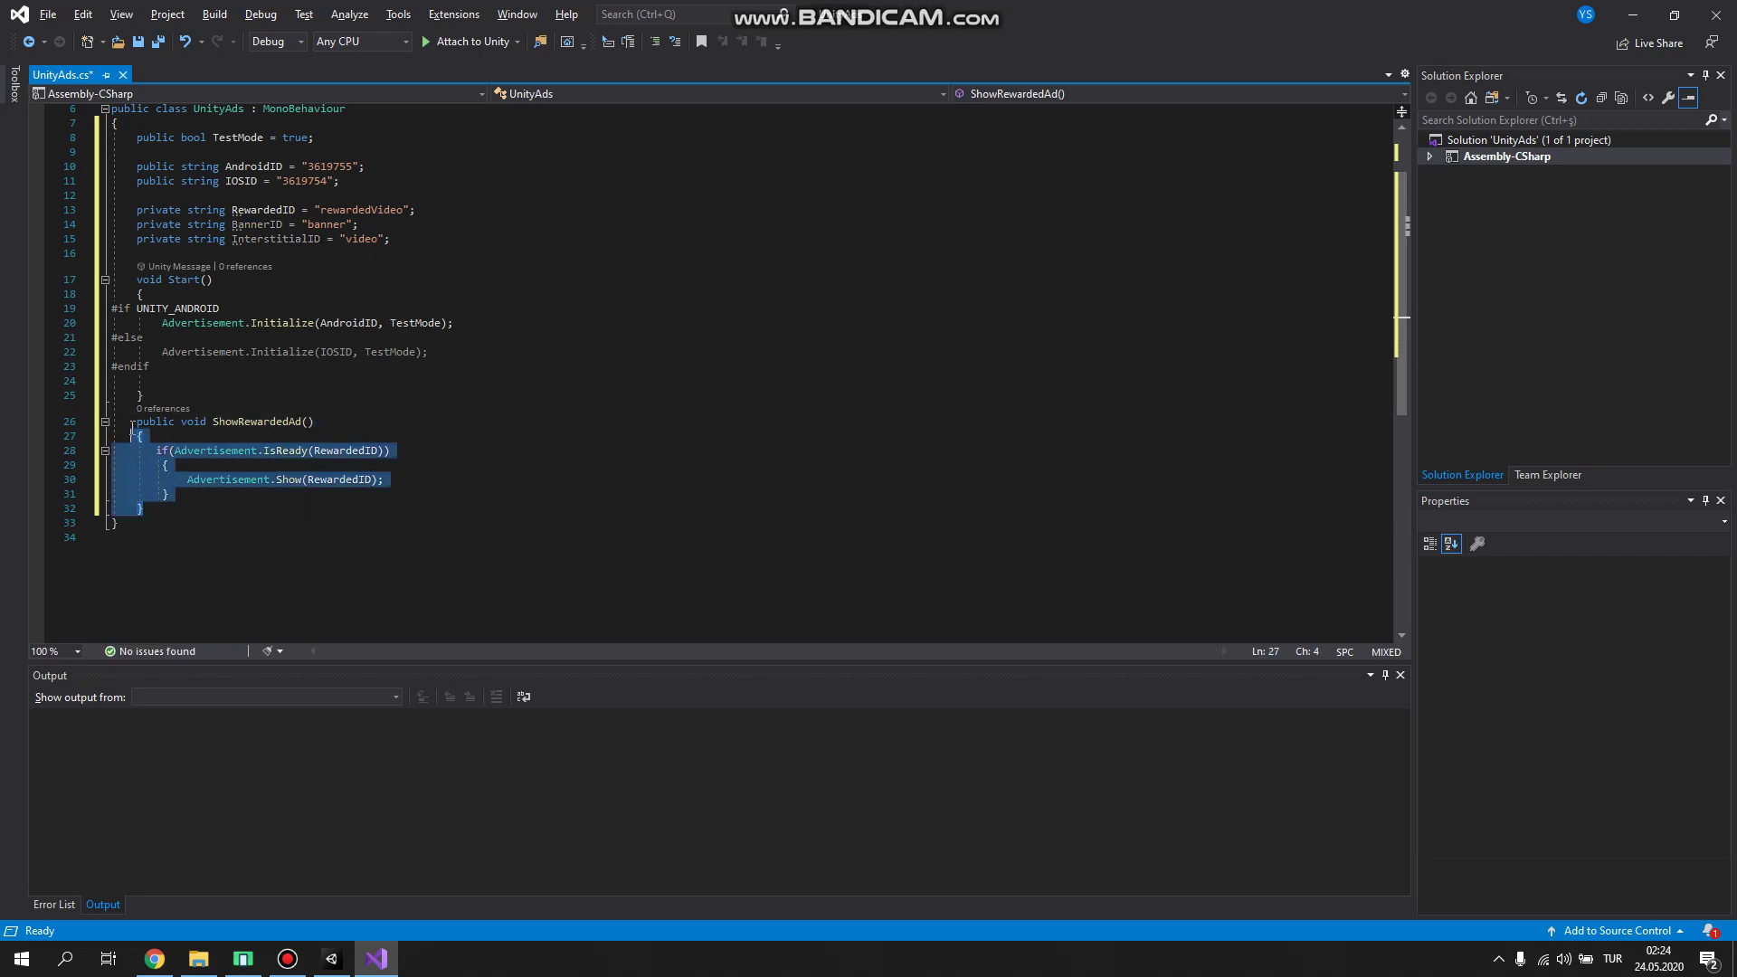
pyautogui.click(171, 508)
pyautogui.press('Return')
pyautogui.write('public void ShowRewardedAd()     {         if (Advertisement.IsReady(RewardedID))         {             Advertisement.Show(RewardedID);         }     }')
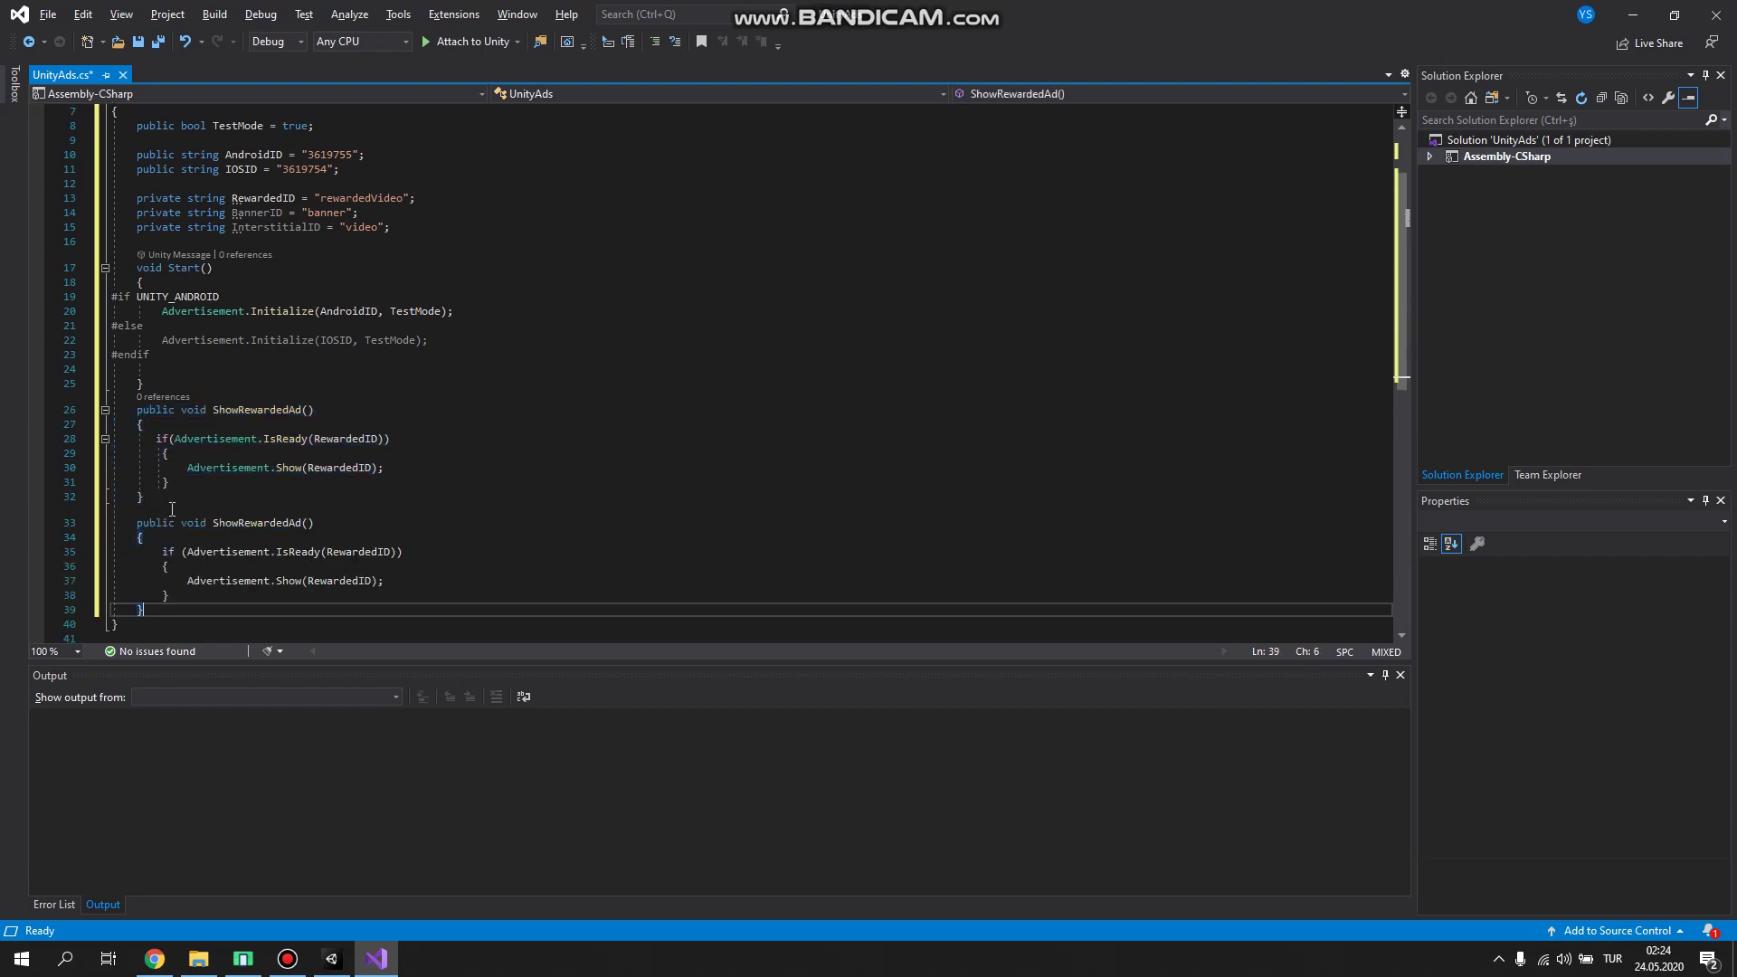
pyautogui.doubleClick(292, 525)
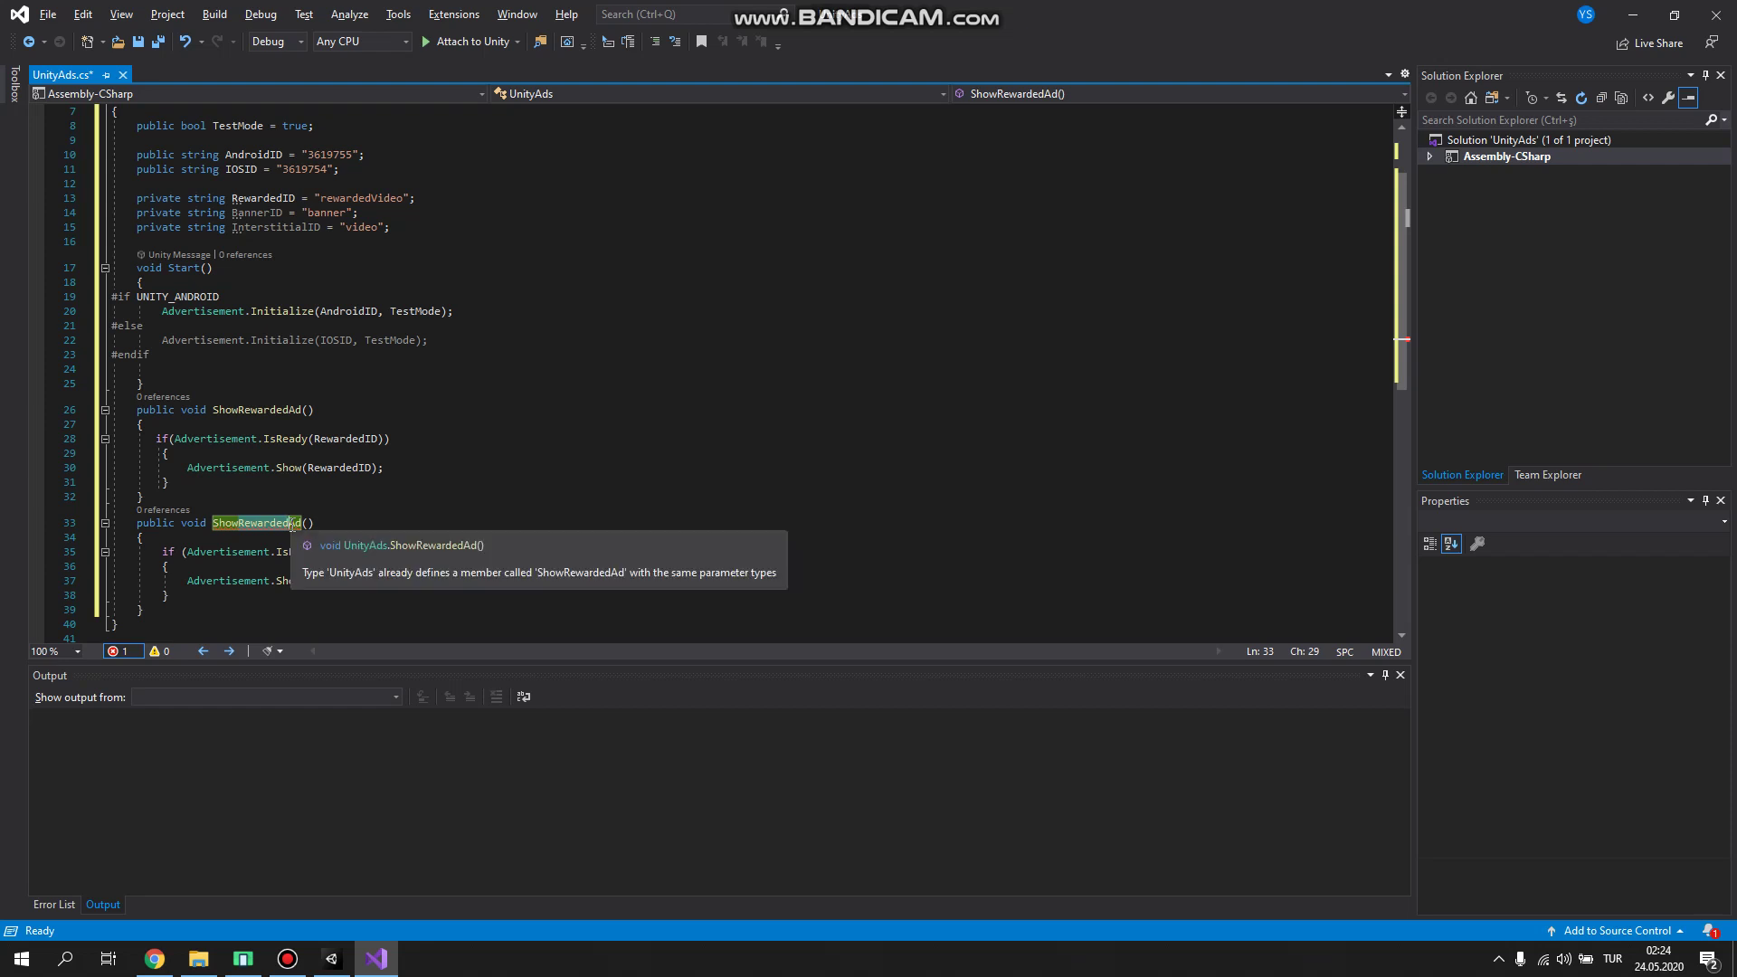
pyautogui.write('Interstitial')
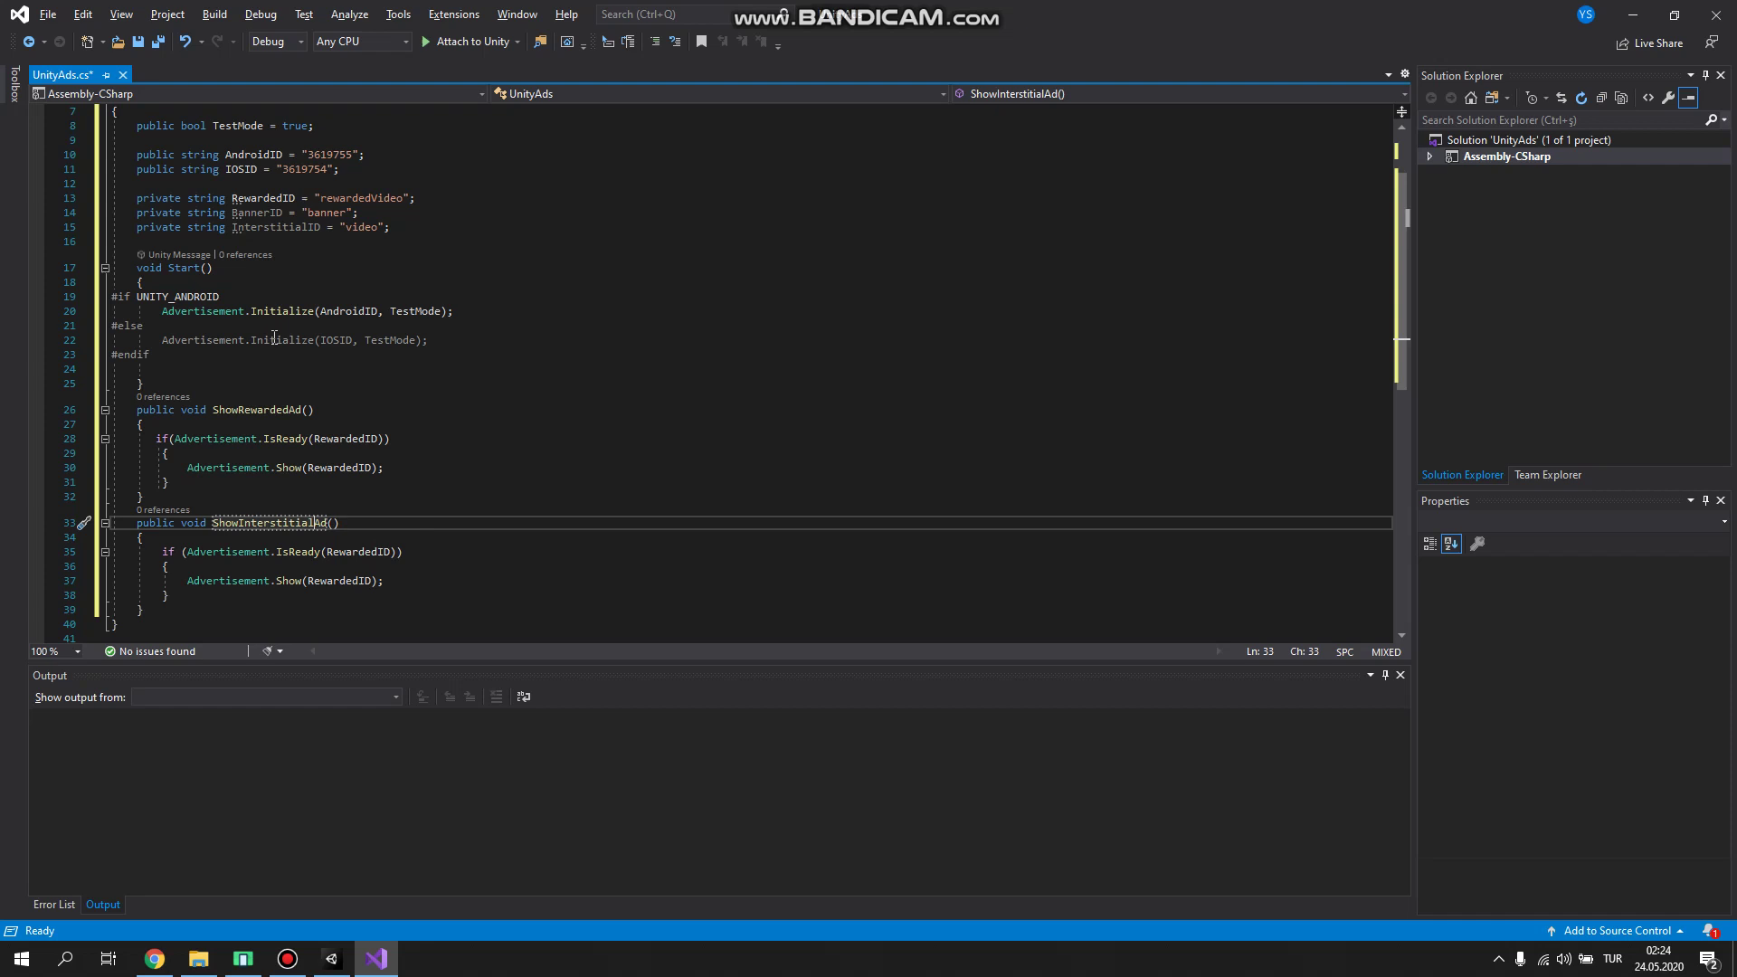
# Step: Replace both RewardedID references in ShowInterstitialAd with InterstitialID
pyautogui.scroll(3, 280, 260)
pyautogui.click(262, 321)
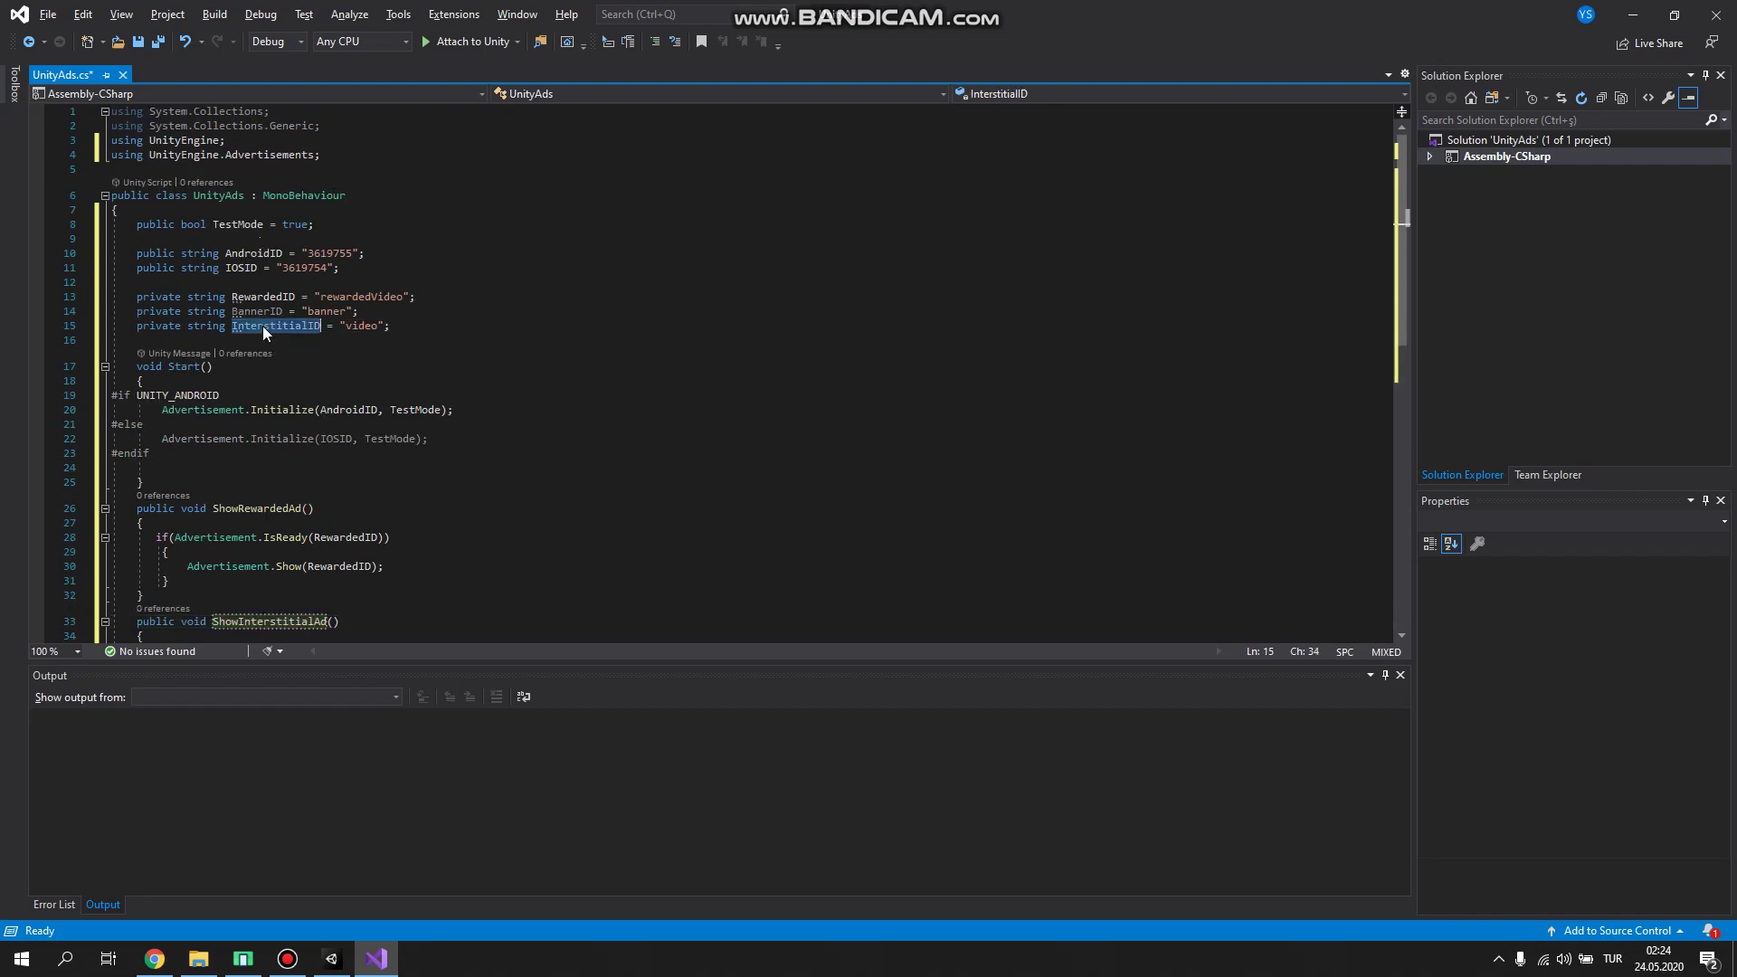
pyautogui.scroll(-7, 422, 336)
pyautogui.doubleClick(342, 332)
pyautogui.write('InterstitialID')
pyautogui.doubleClick(358, 303)
pyautogui.write('InterstitialID')
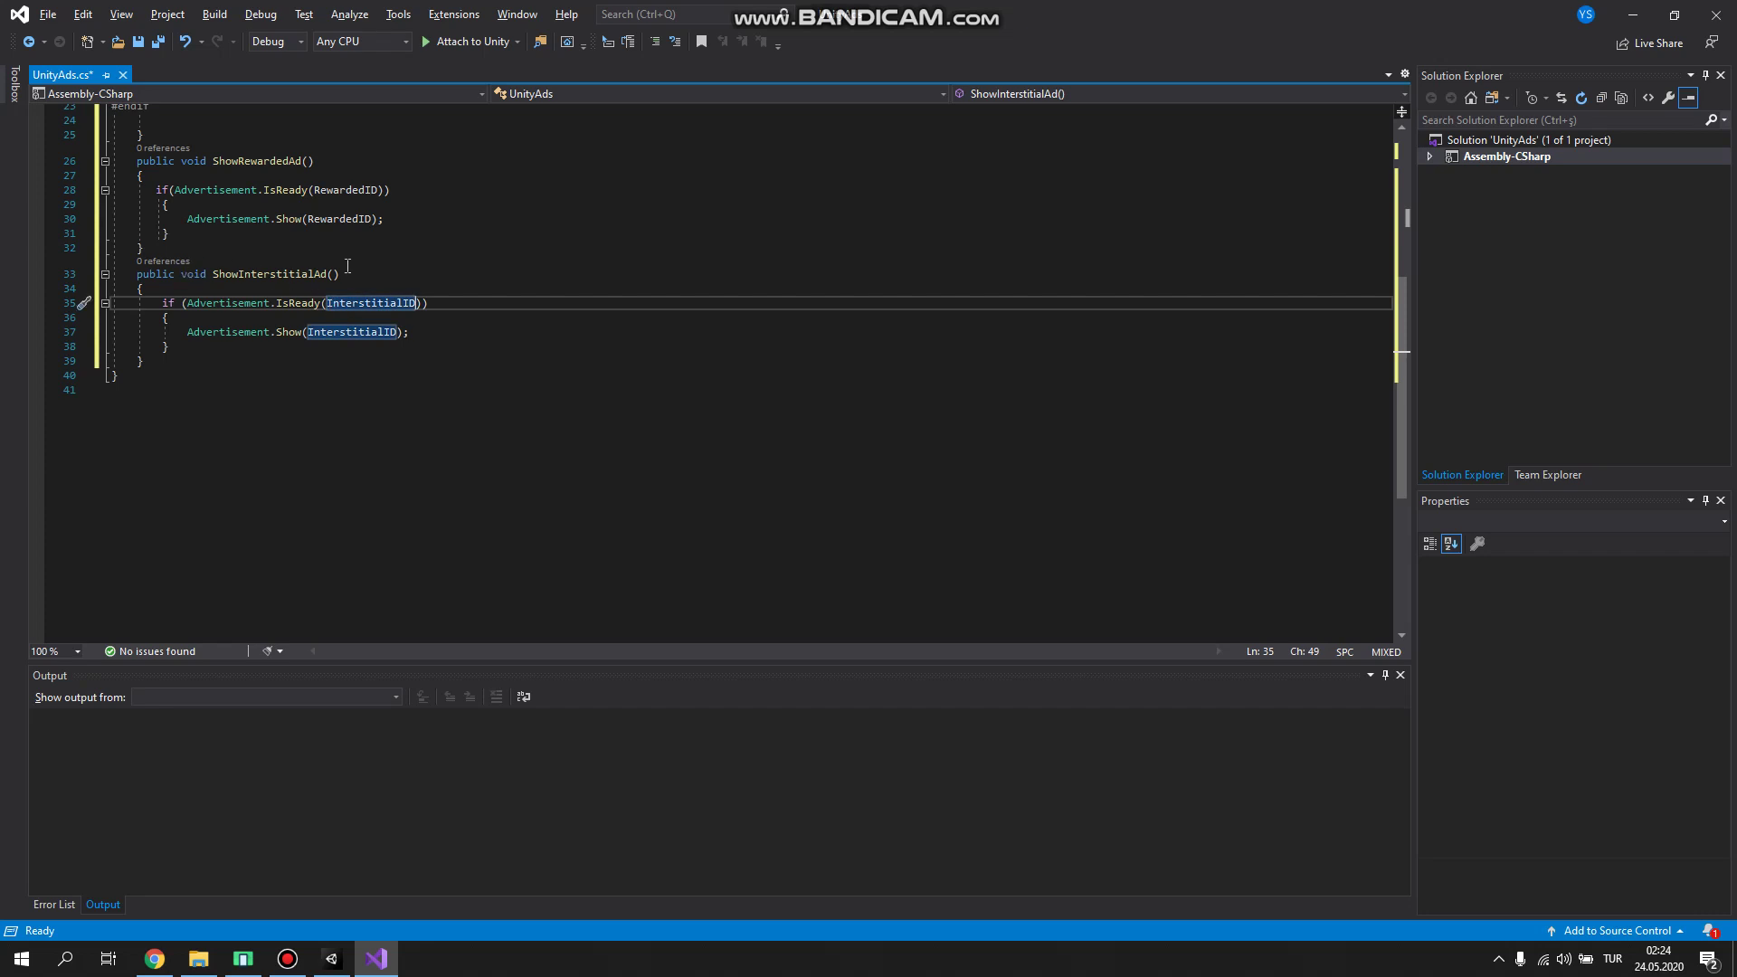
# Step: Declare public void ShowBannerAd() on a new line after ShowInterstitialAd
pyautogui.click(169, 361)
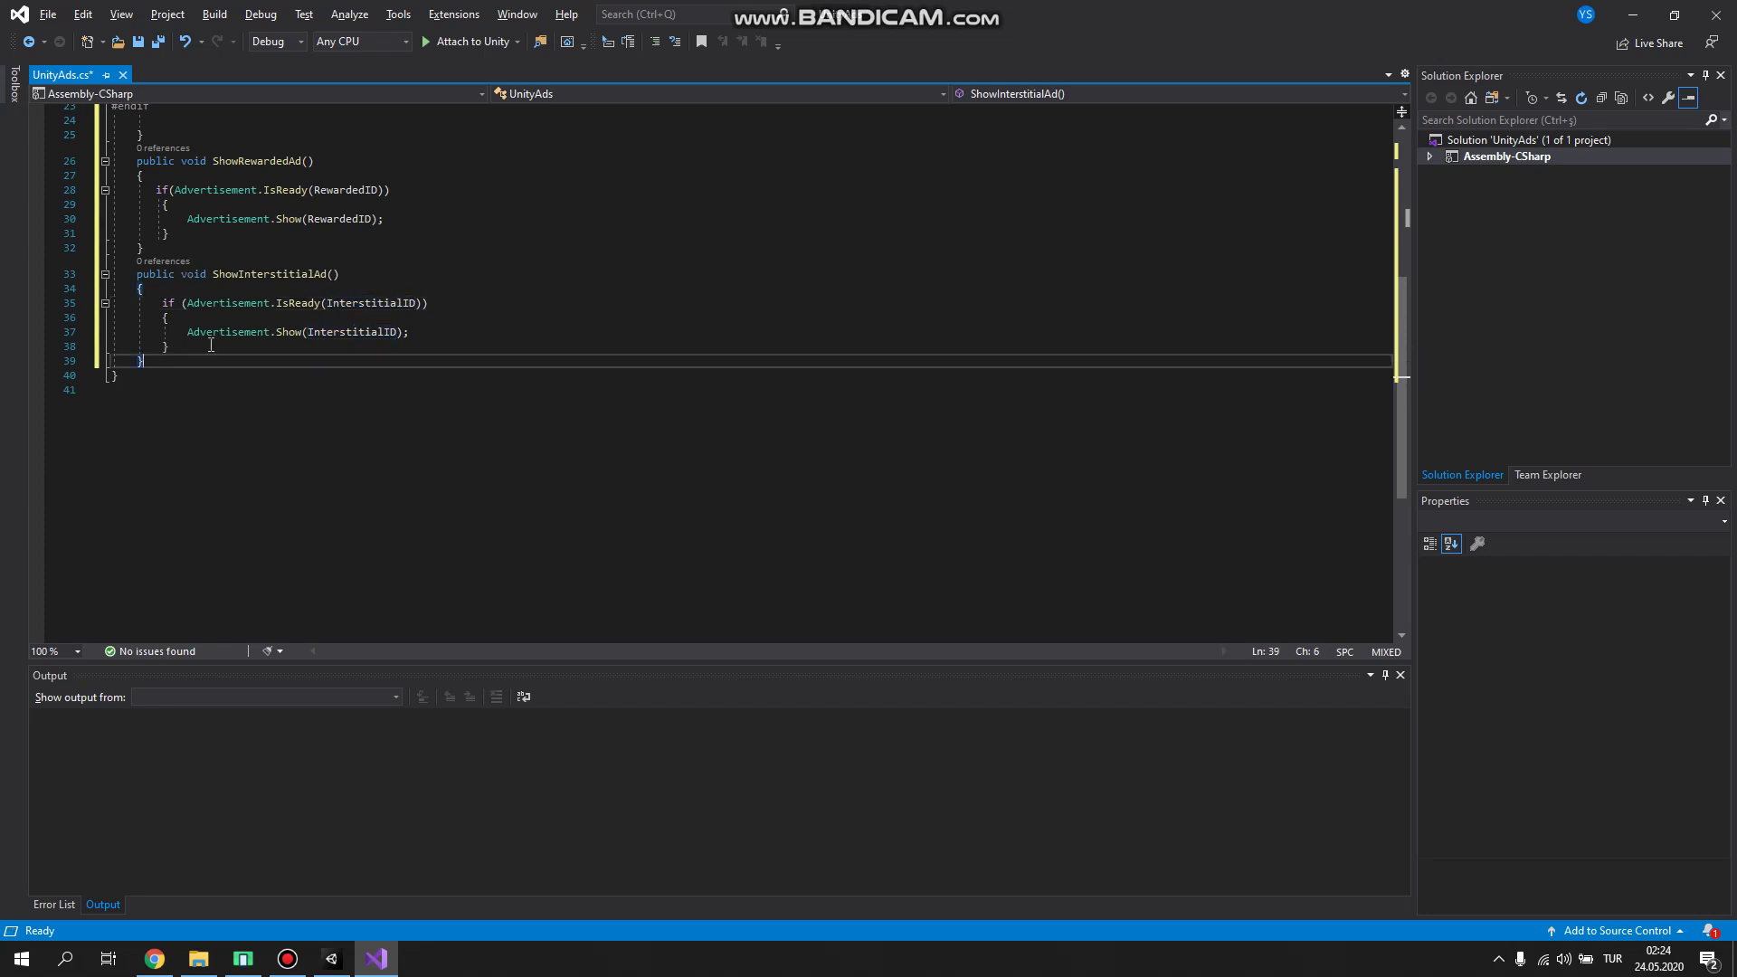
pyautogui.press('Return')
pyautogui.write('pu')
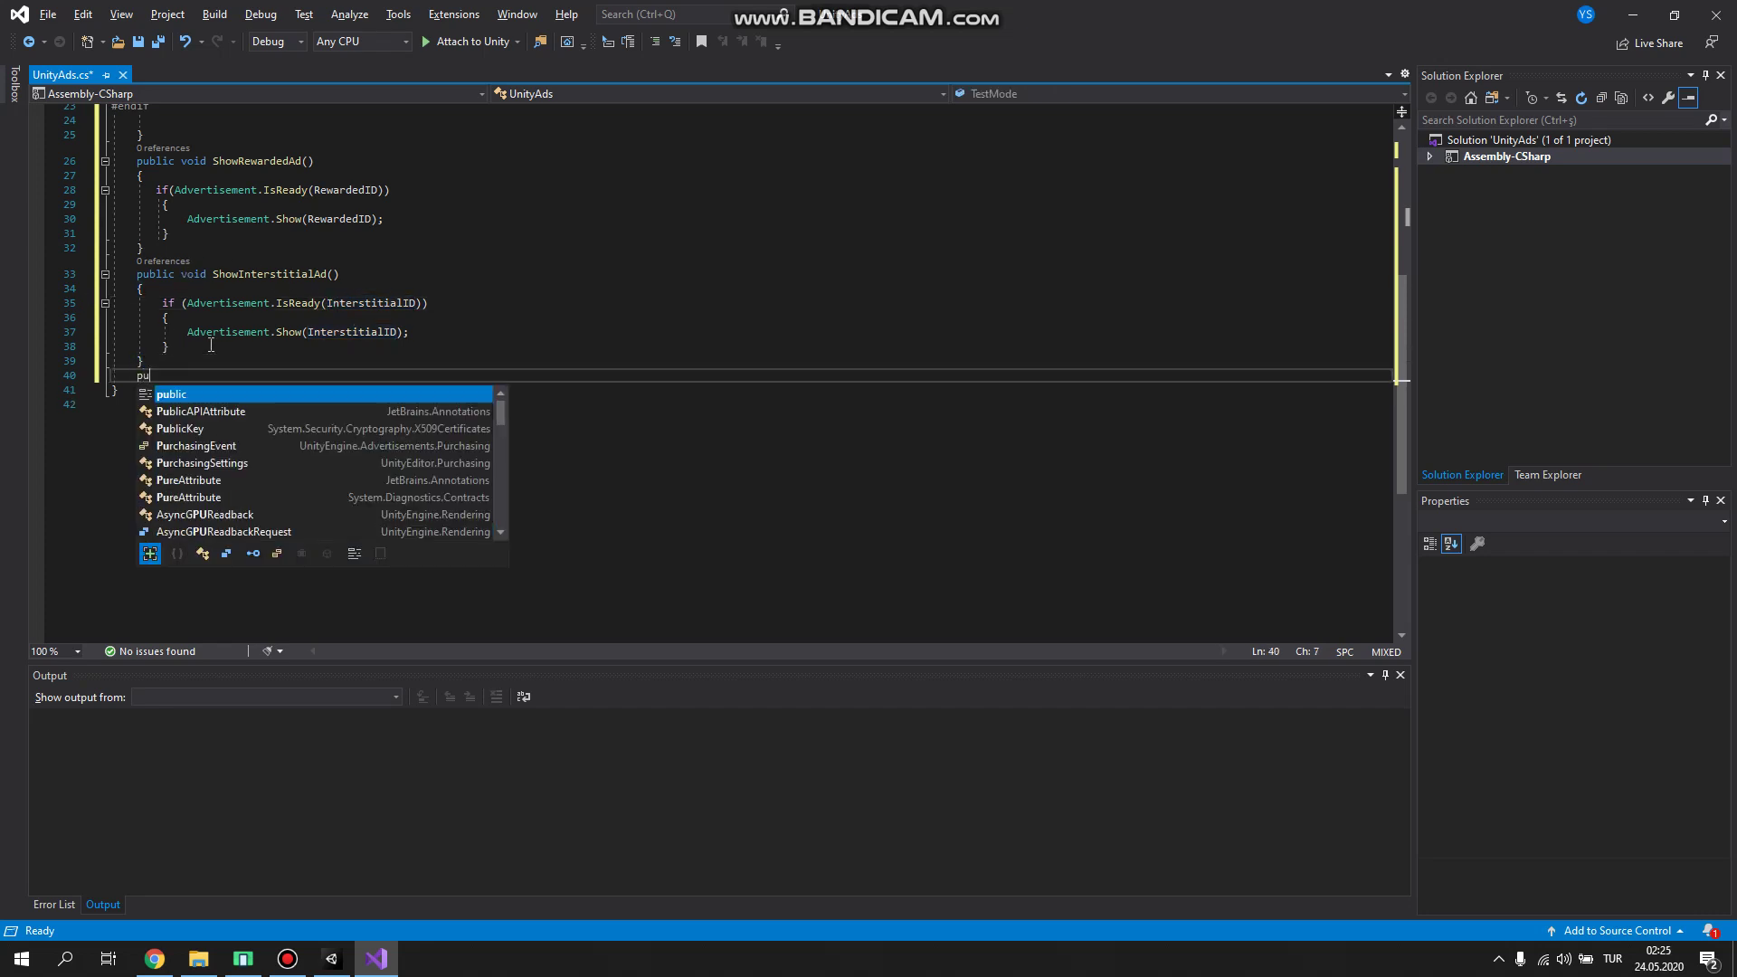
pyautogui.write('blic')
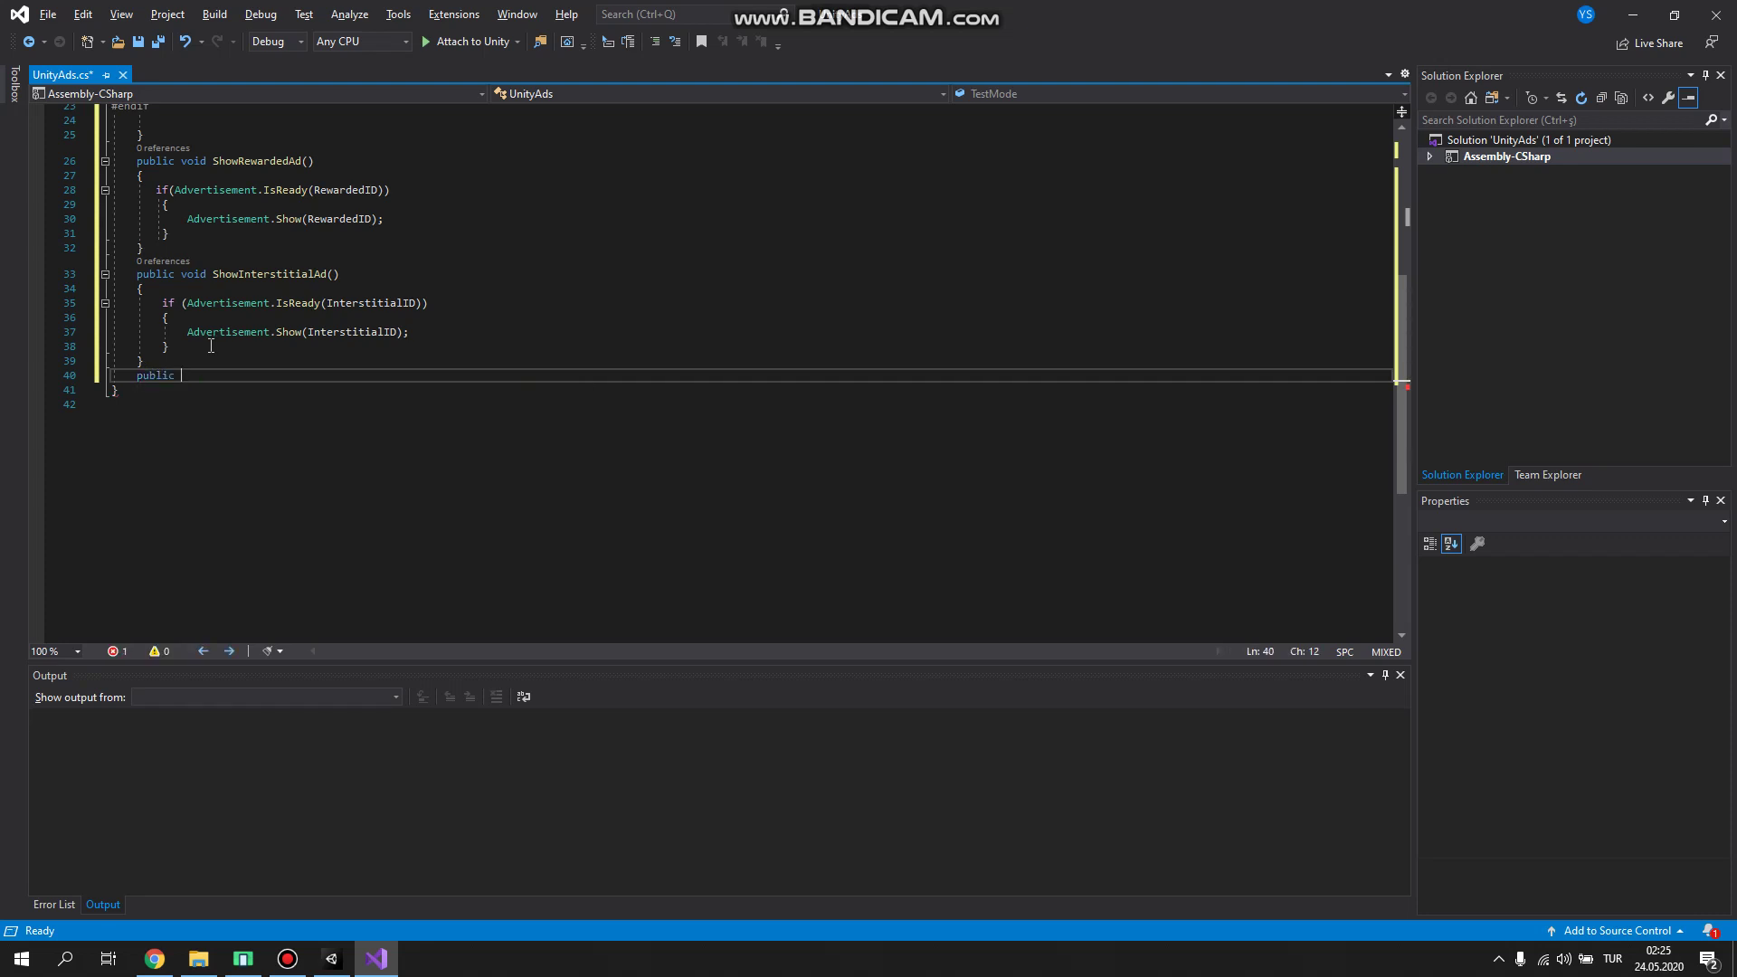
pyautogui.write(' vo')
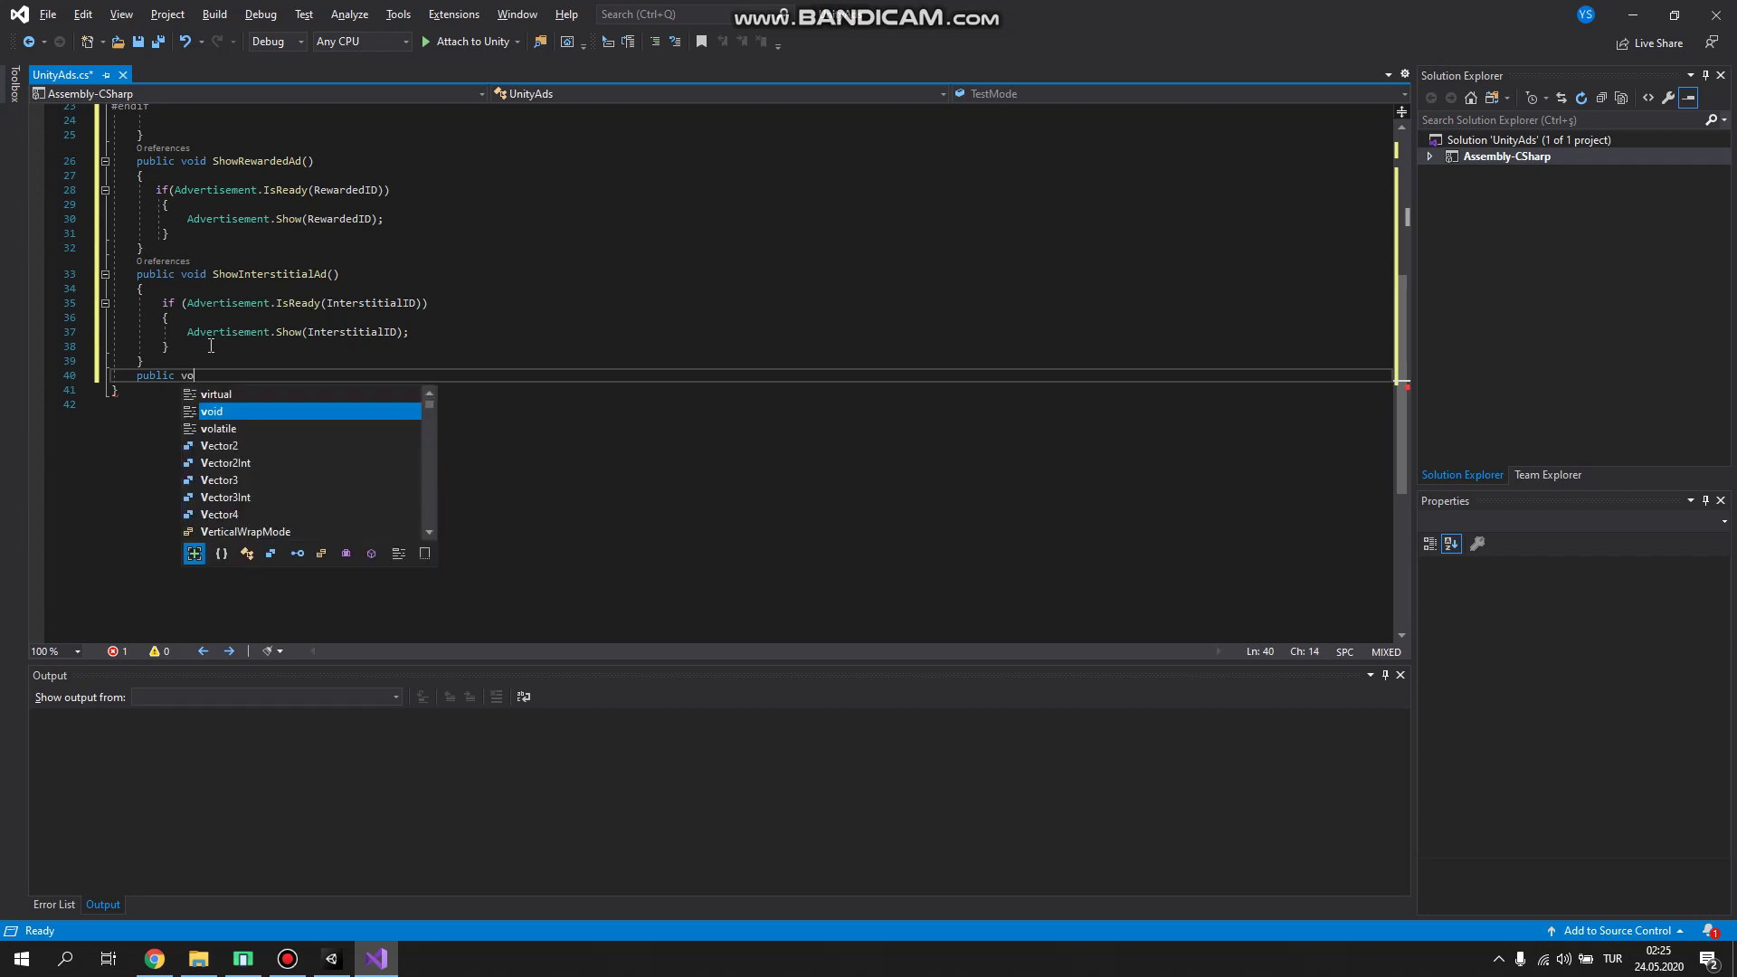
pyautogui.write('id ShowBannerAd')
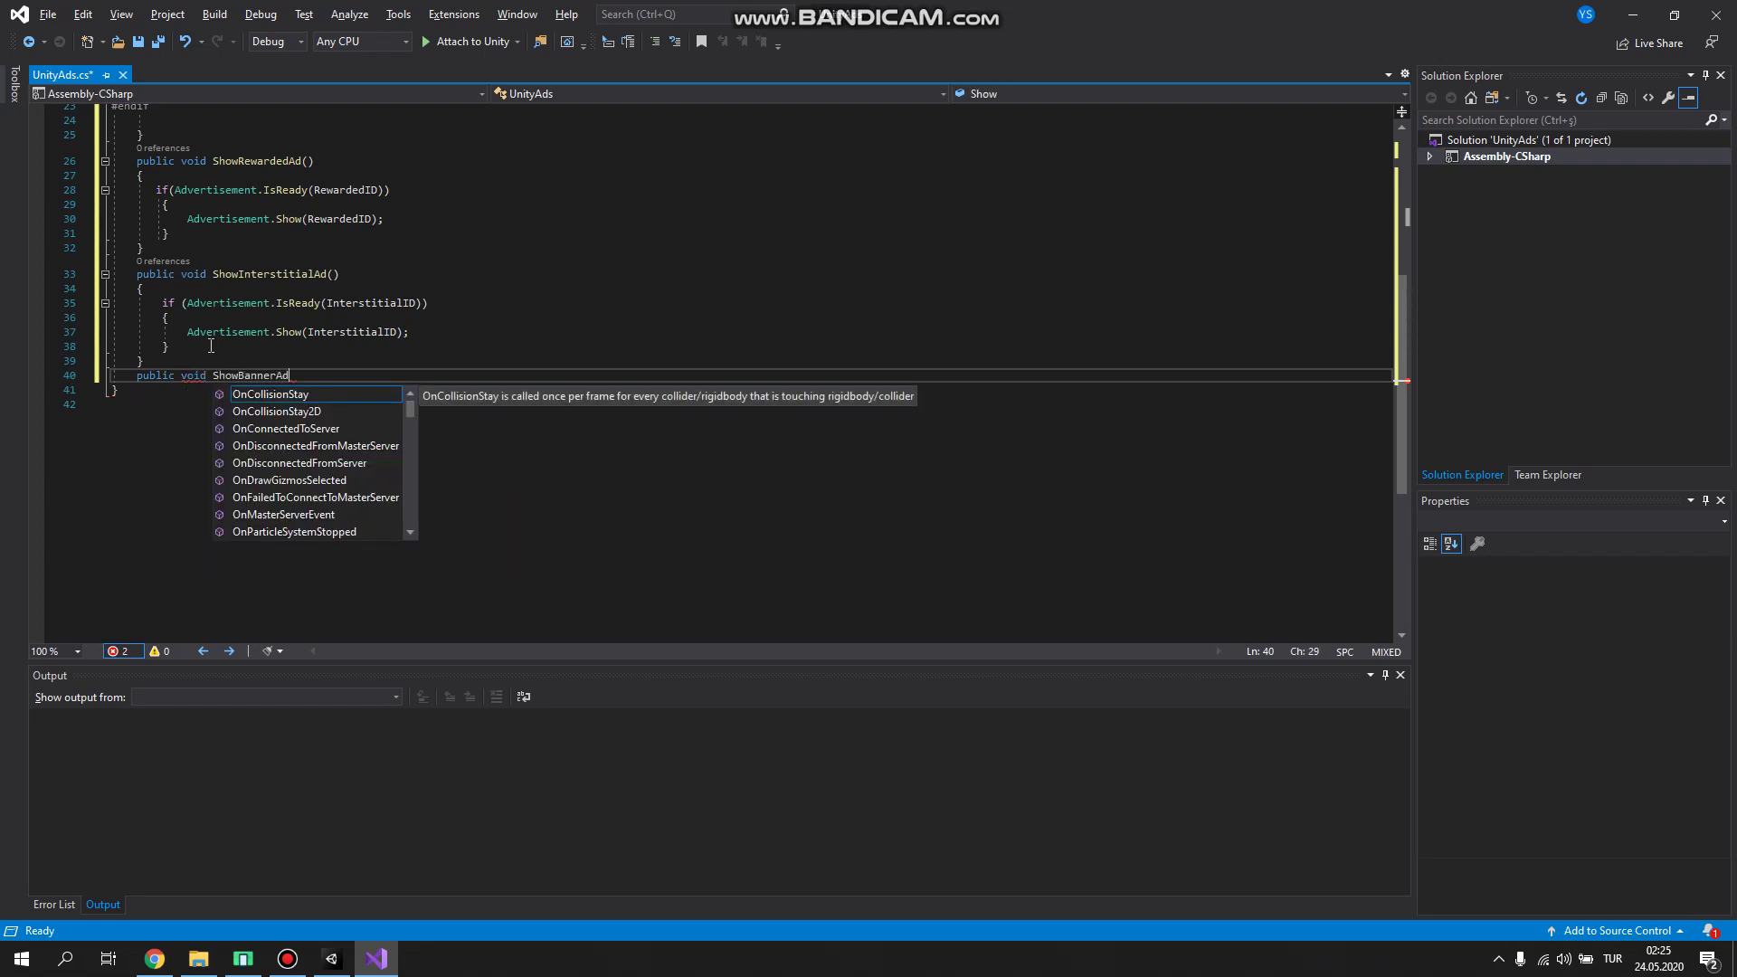
pyautogui.write('()')
# Step: Add a new line under the ShowBannerAd() declaration
pyautogui.press('Return')
# Step: Give ShowBannerAd an empty brace body
pyautogui.write('{')
pyautogui.press('Return')
pyautogui.click(212, 424)
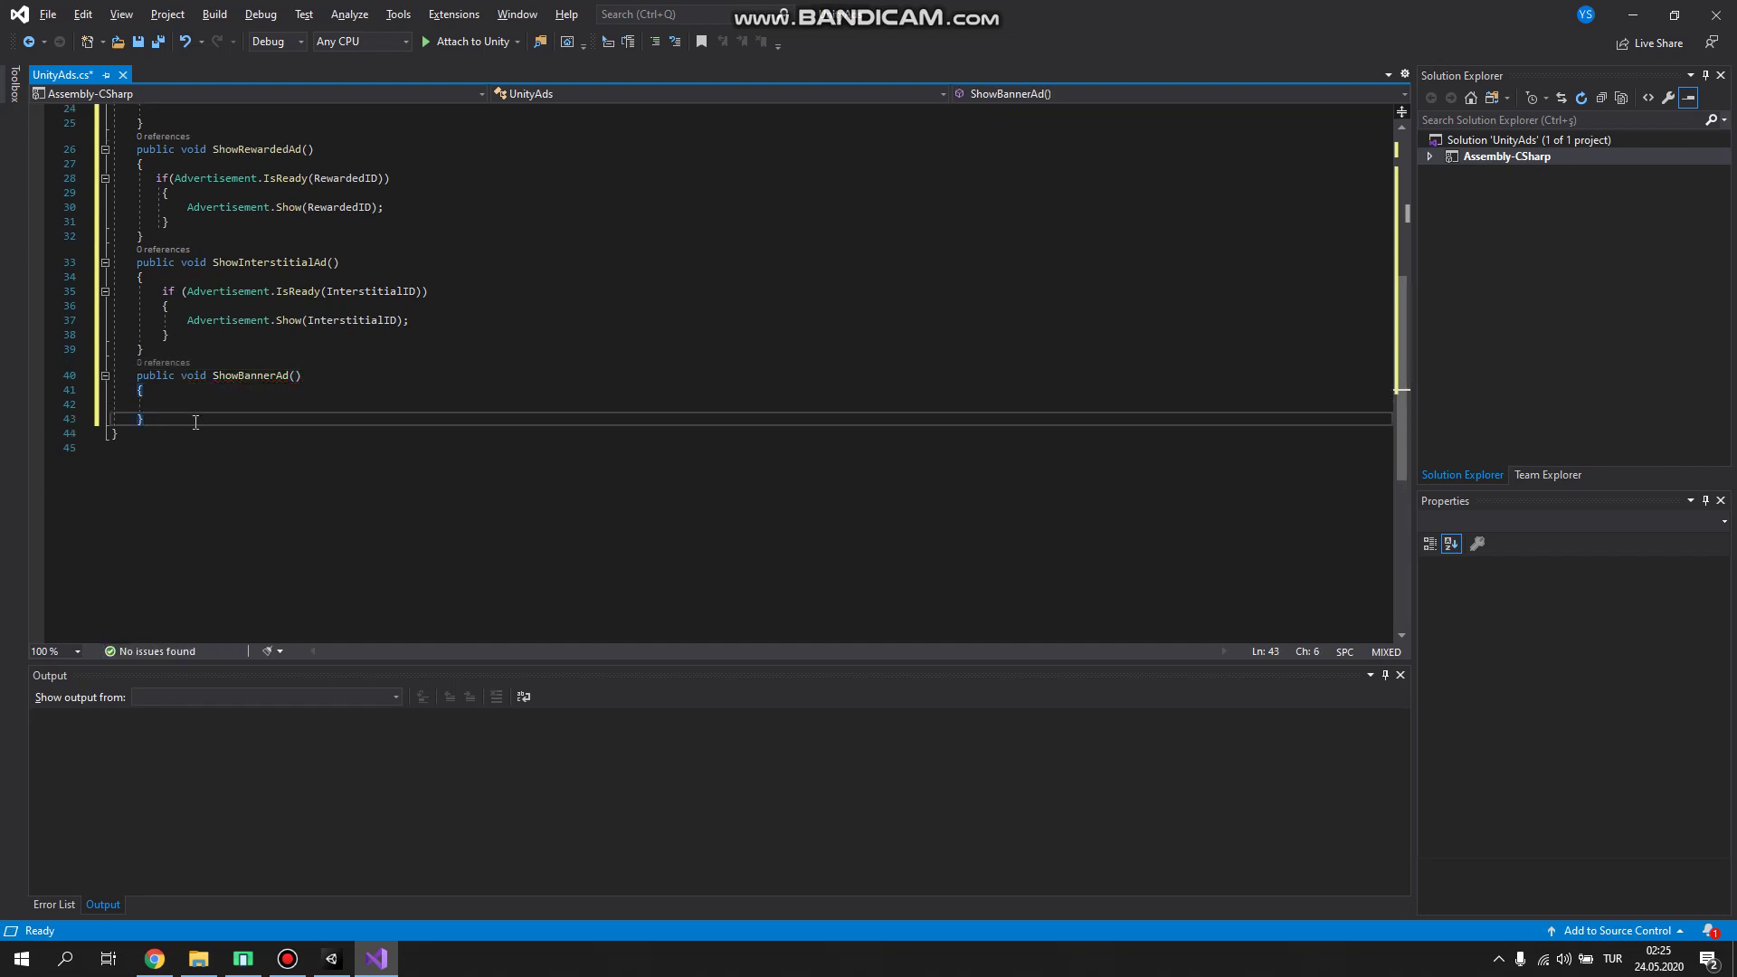
pyautogui.press('Return')
# Step: Declare an IEnumerator ShowBannerWhenReady() coroutine with an opening brace
pyautogui.write('Ienu')
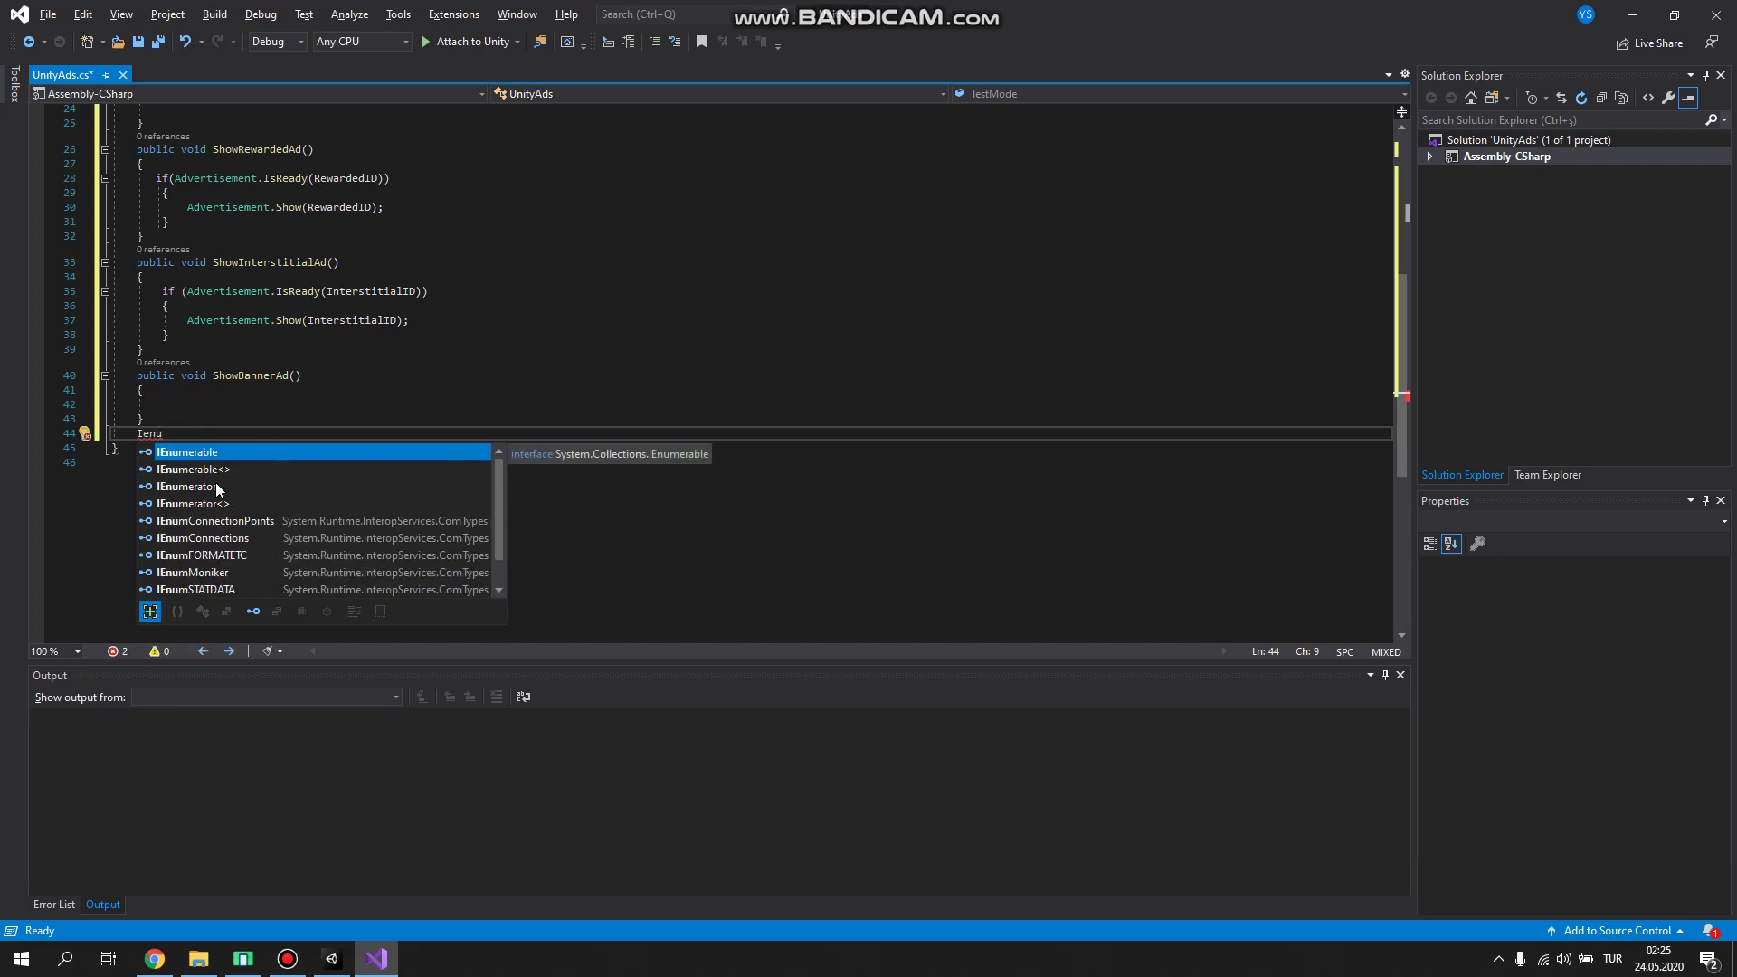
pyautogui.doubleClick(217, 490)
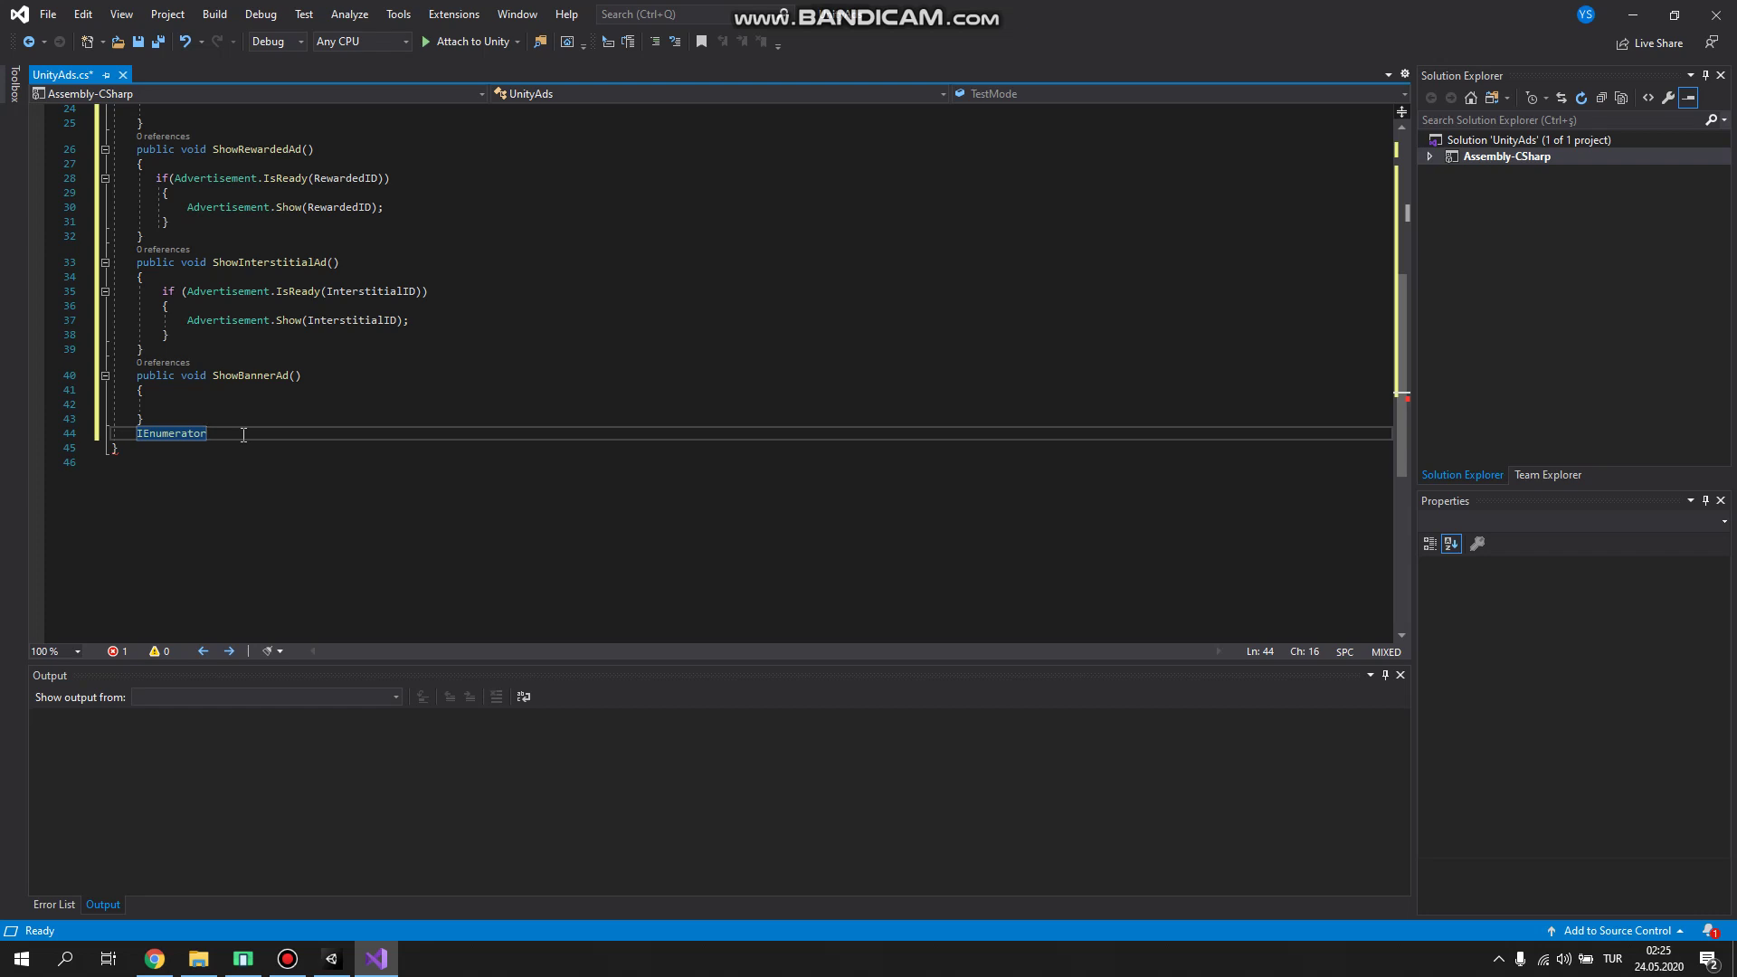
pyautogui.press('Return')
pyautogui.press('BackSpace')
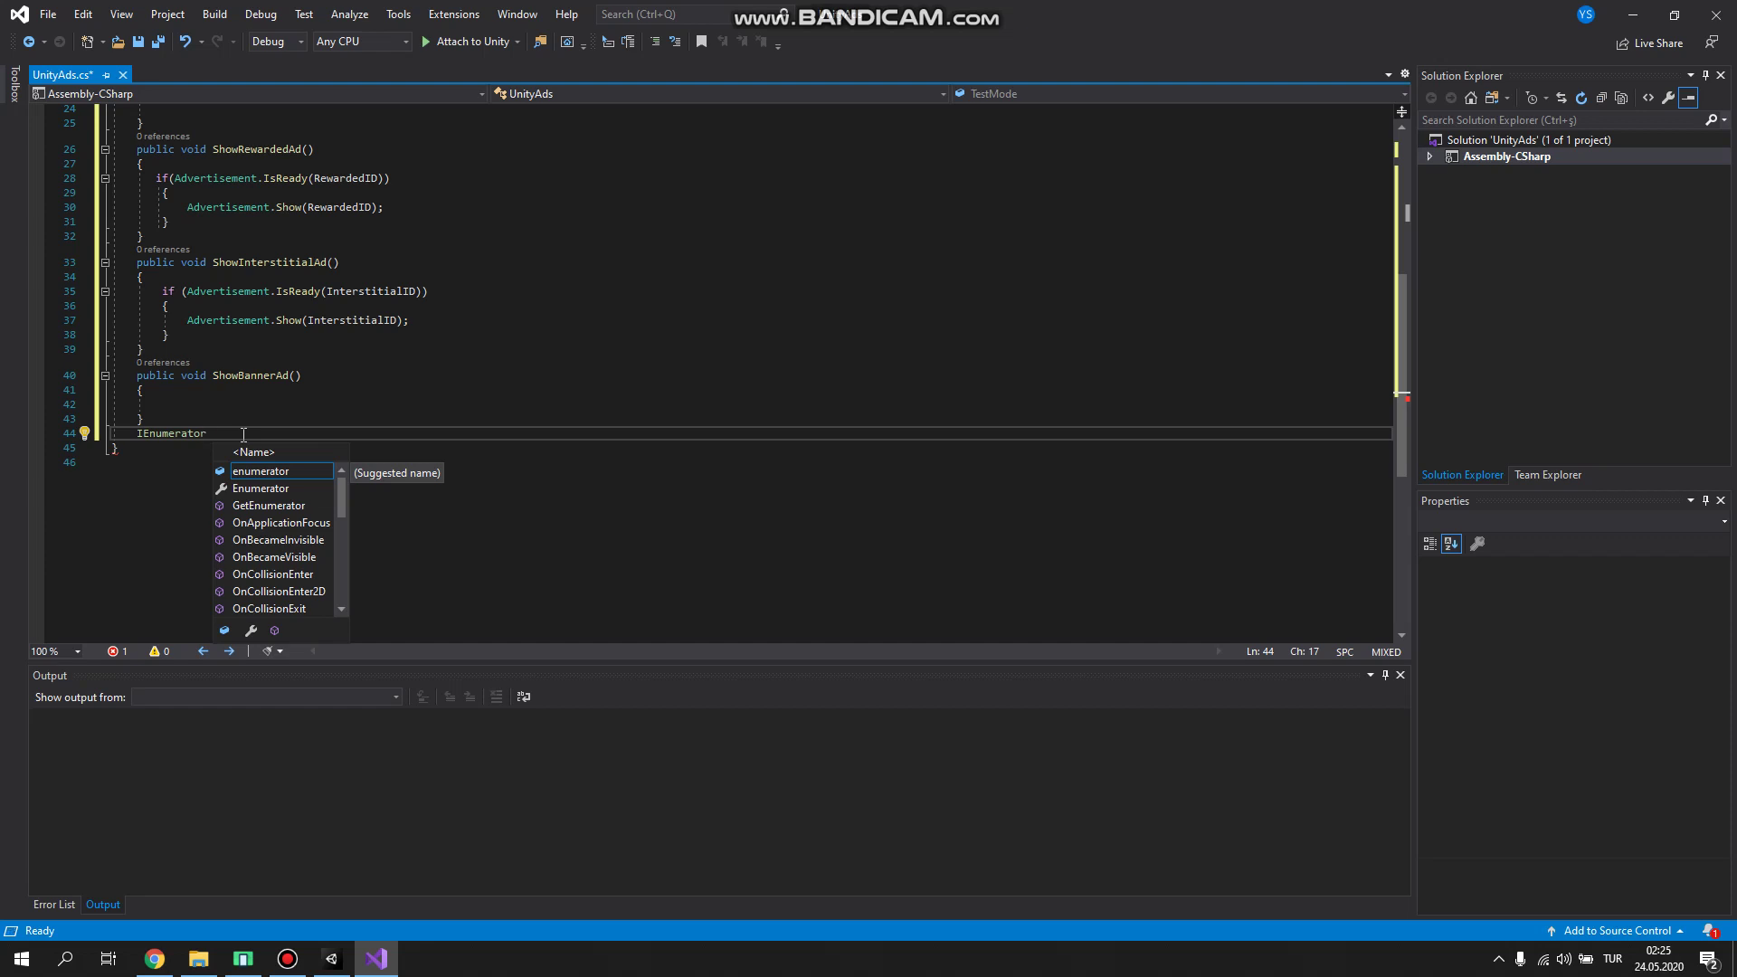
pyautogui.write('ShowBanner')
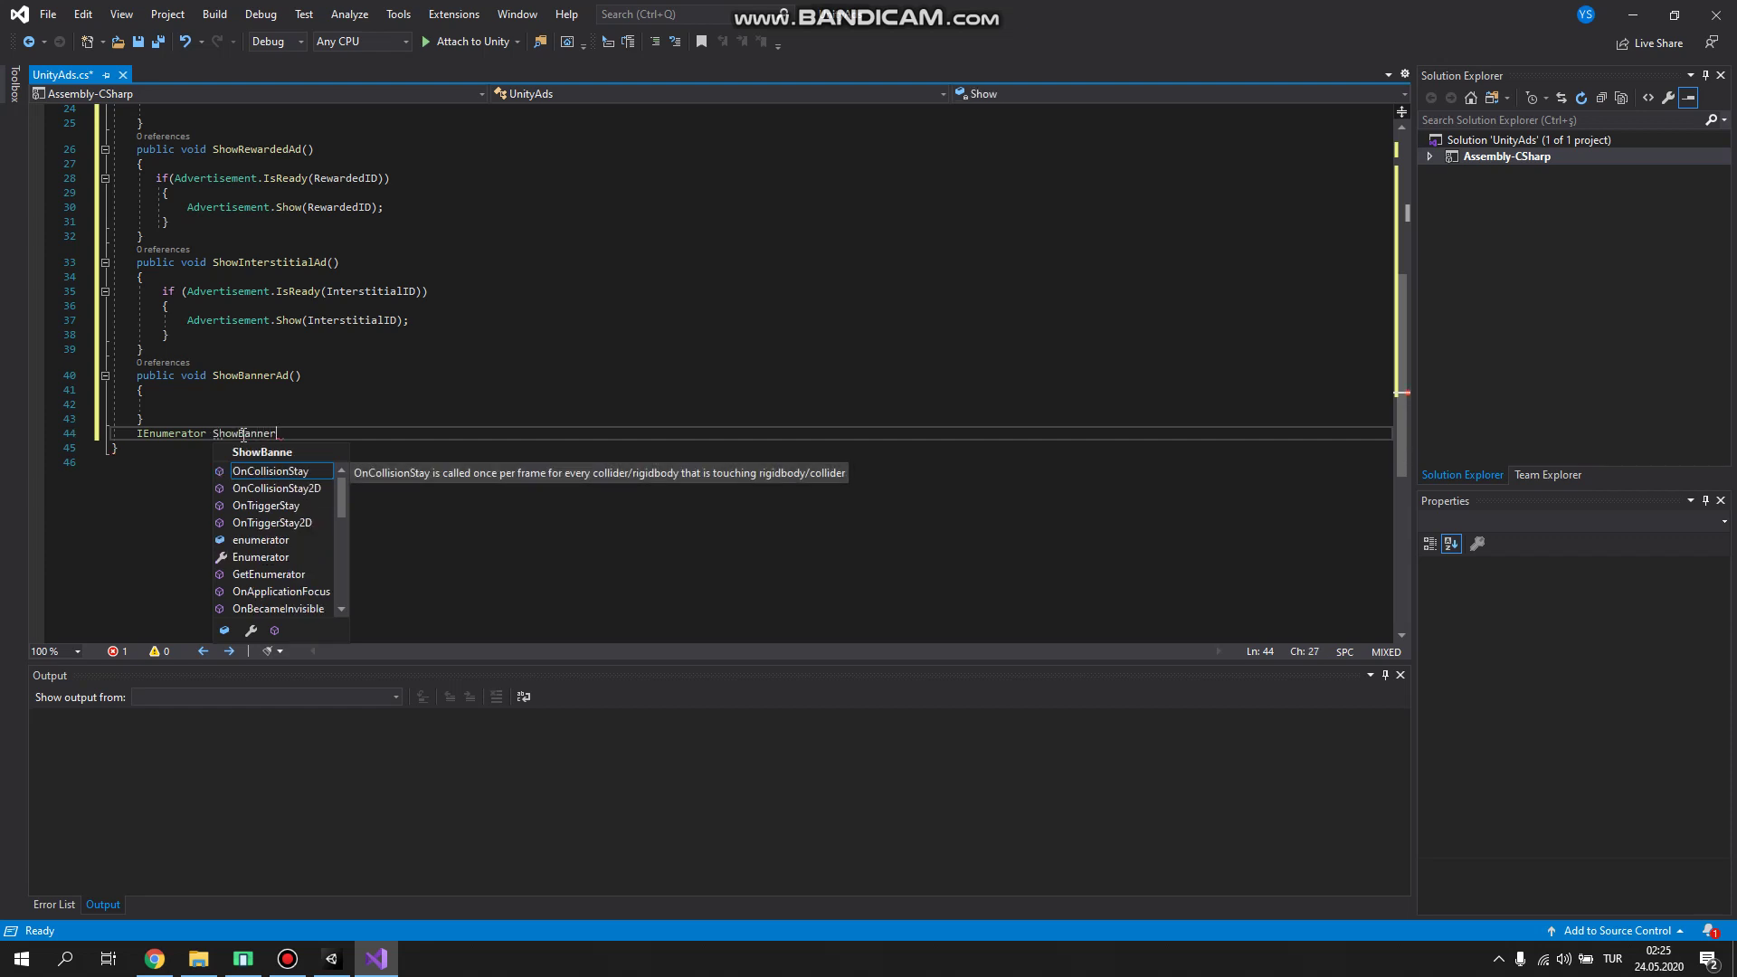
pyautogui.write('WhenRe')
pyautogui.write('ady()')
pyautogui.press('Return')
pyautogui.write('{')
pyautogui.press('Return')
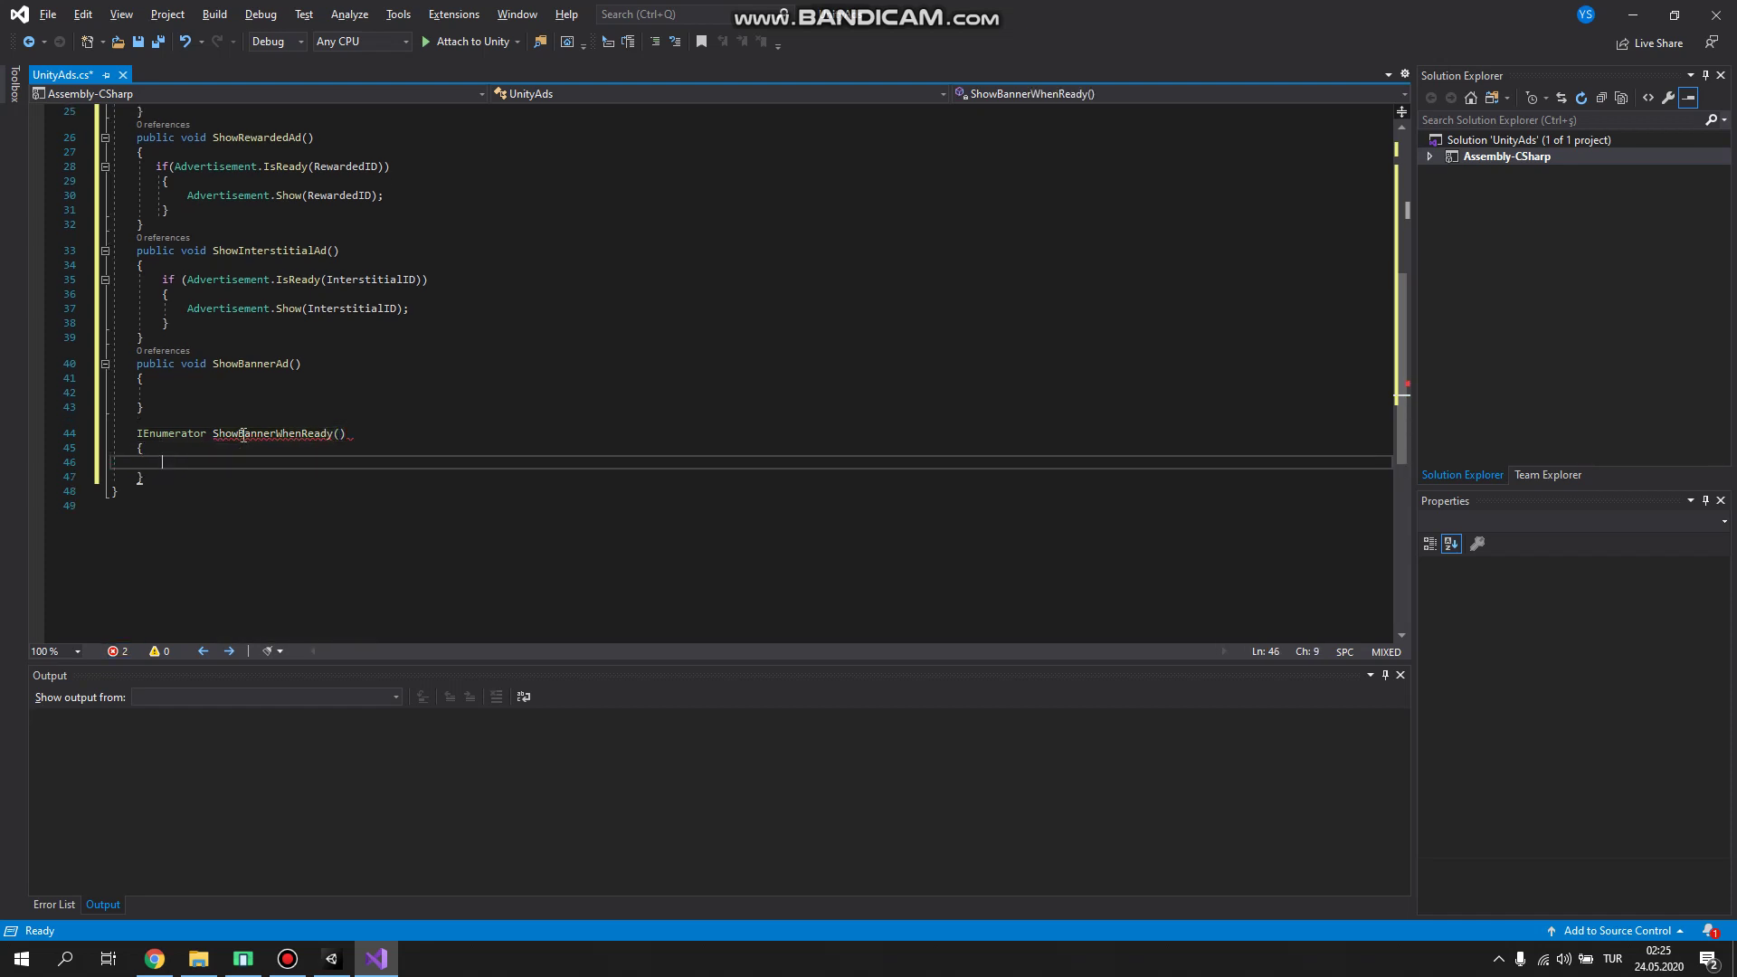
# Step: Start the coroutine body with while(!Advertisement.IsReady()) and locate the BannerID field
pyautogui.write('while(!adver')
pyautogui.press('Tab')
pyautogui.write('.re')
pyautogui.press('Down')
pyautogui.press('Down')
pyautogui.press('Tab')
pyautogui.write('()')
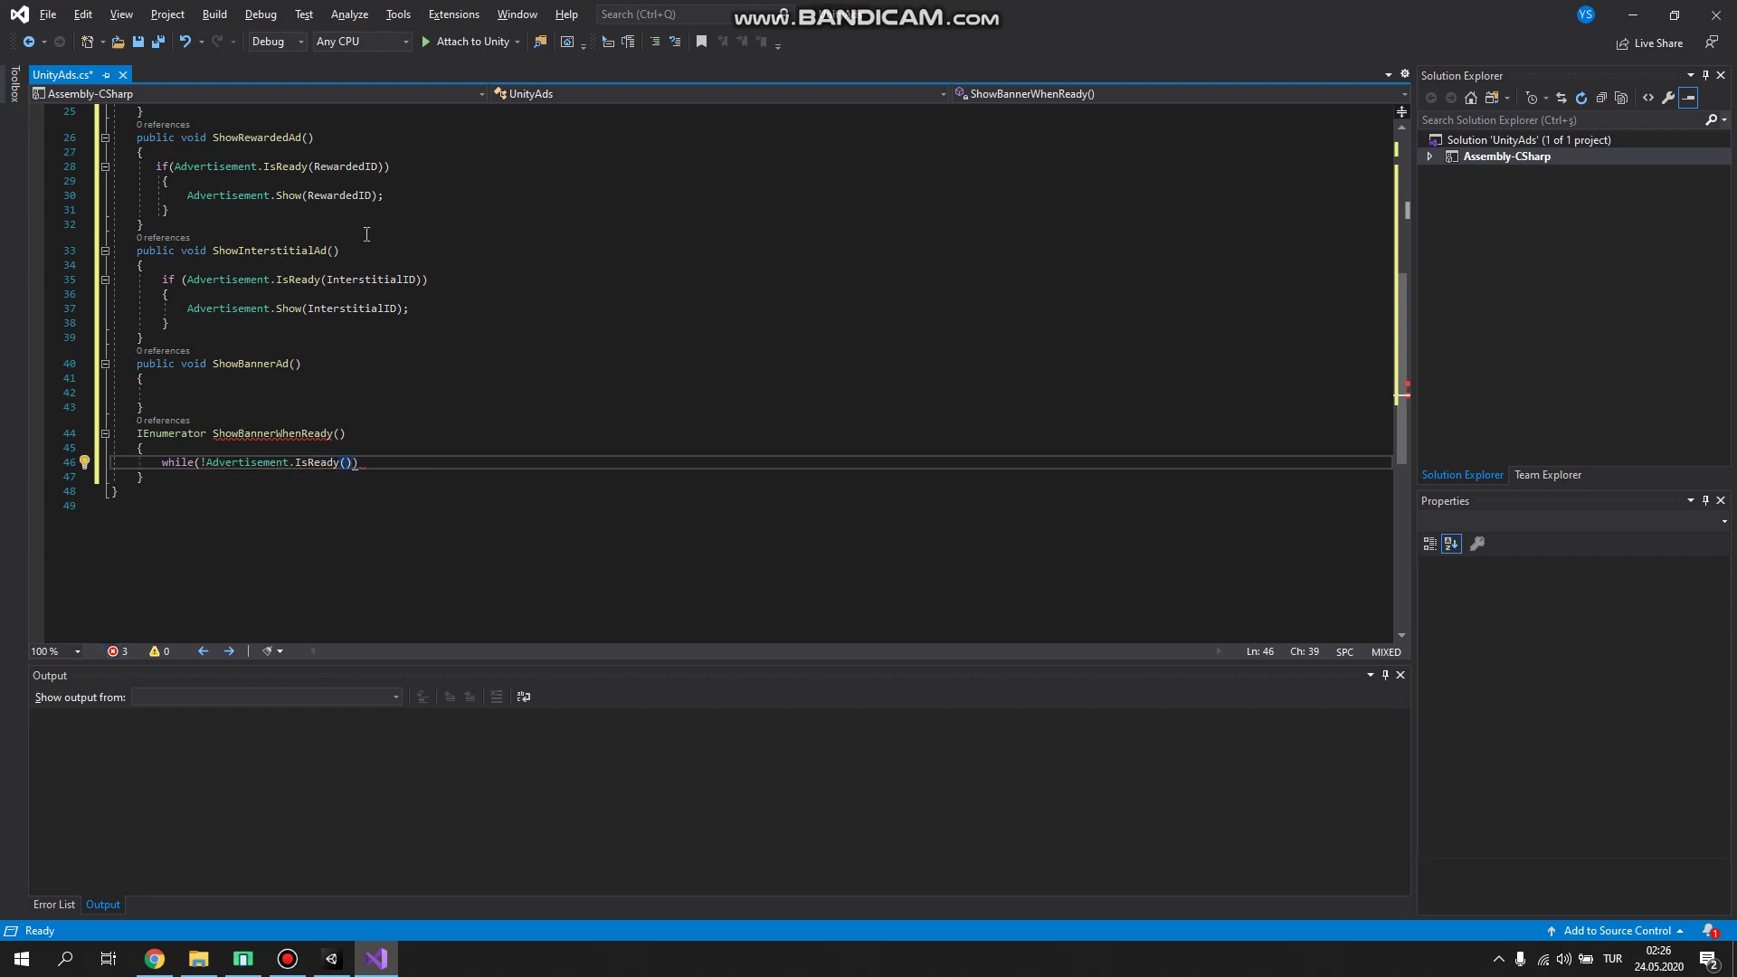
pyautogui.scroll(8, 366, 234)
pyautogui.click(257, 311)
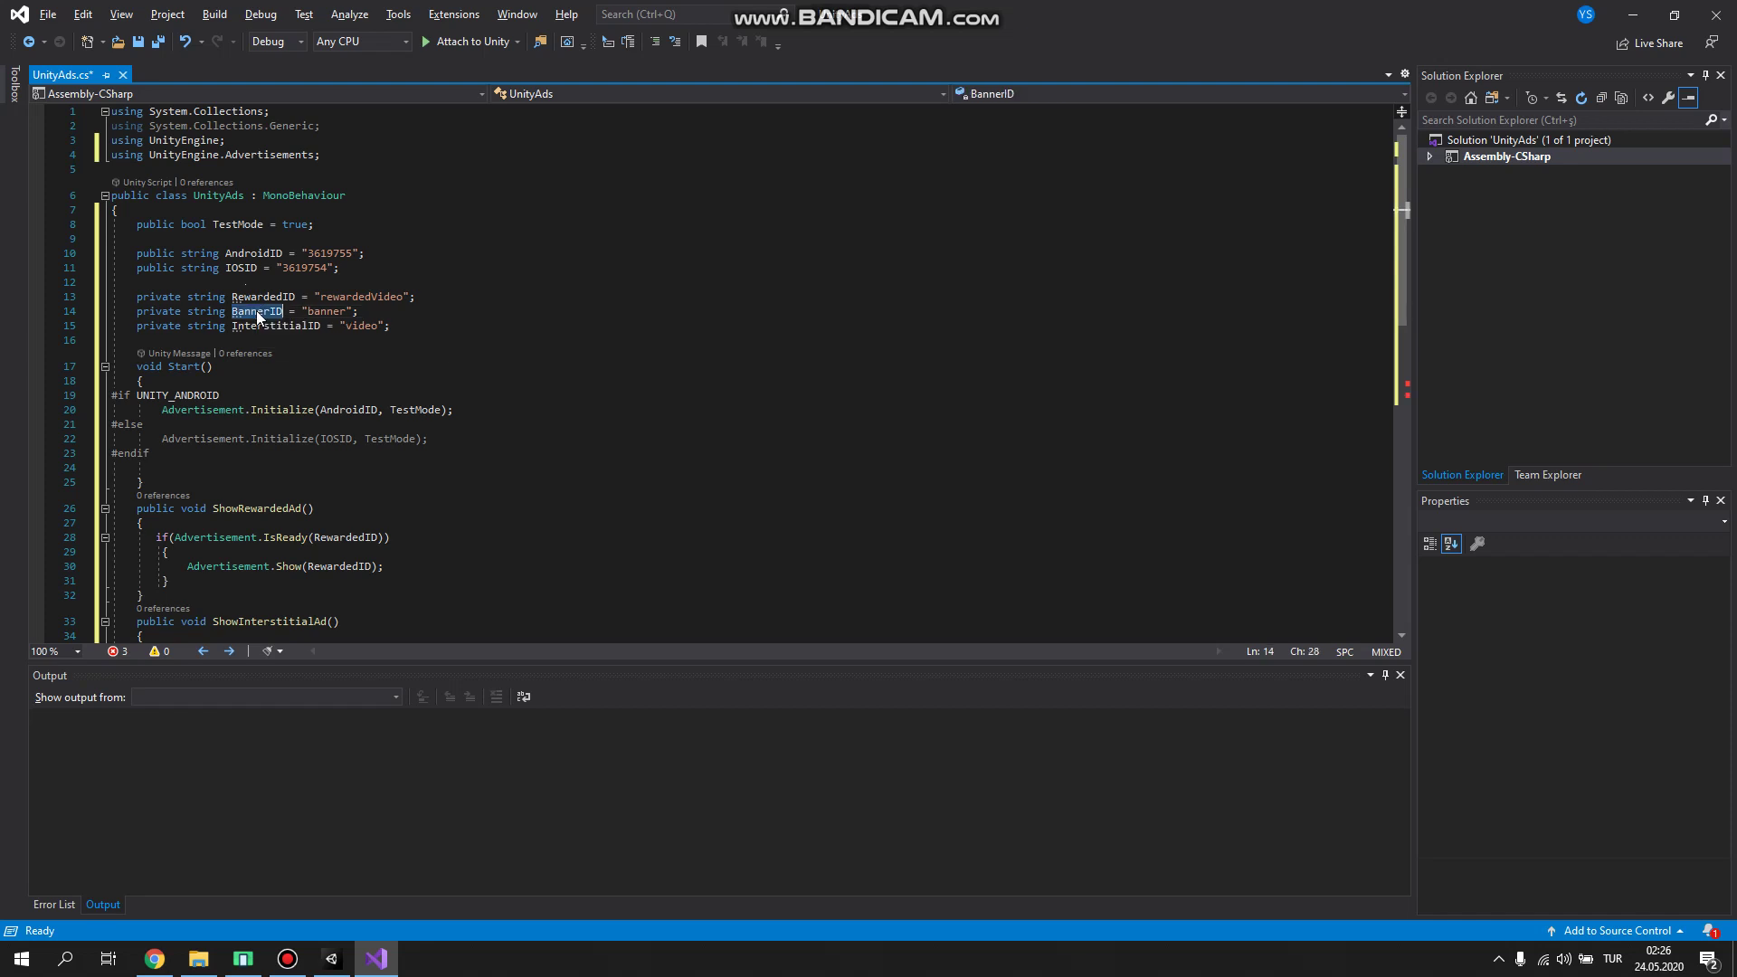
# Step: Pass BannerID to IsReady in the while condition and open a braced body for the loop
pyautogui.scroll(-9, 317, 226)
pyautogui.scroll(-5, 318, 201)
pyautogui.scroll(1, 352, 197)
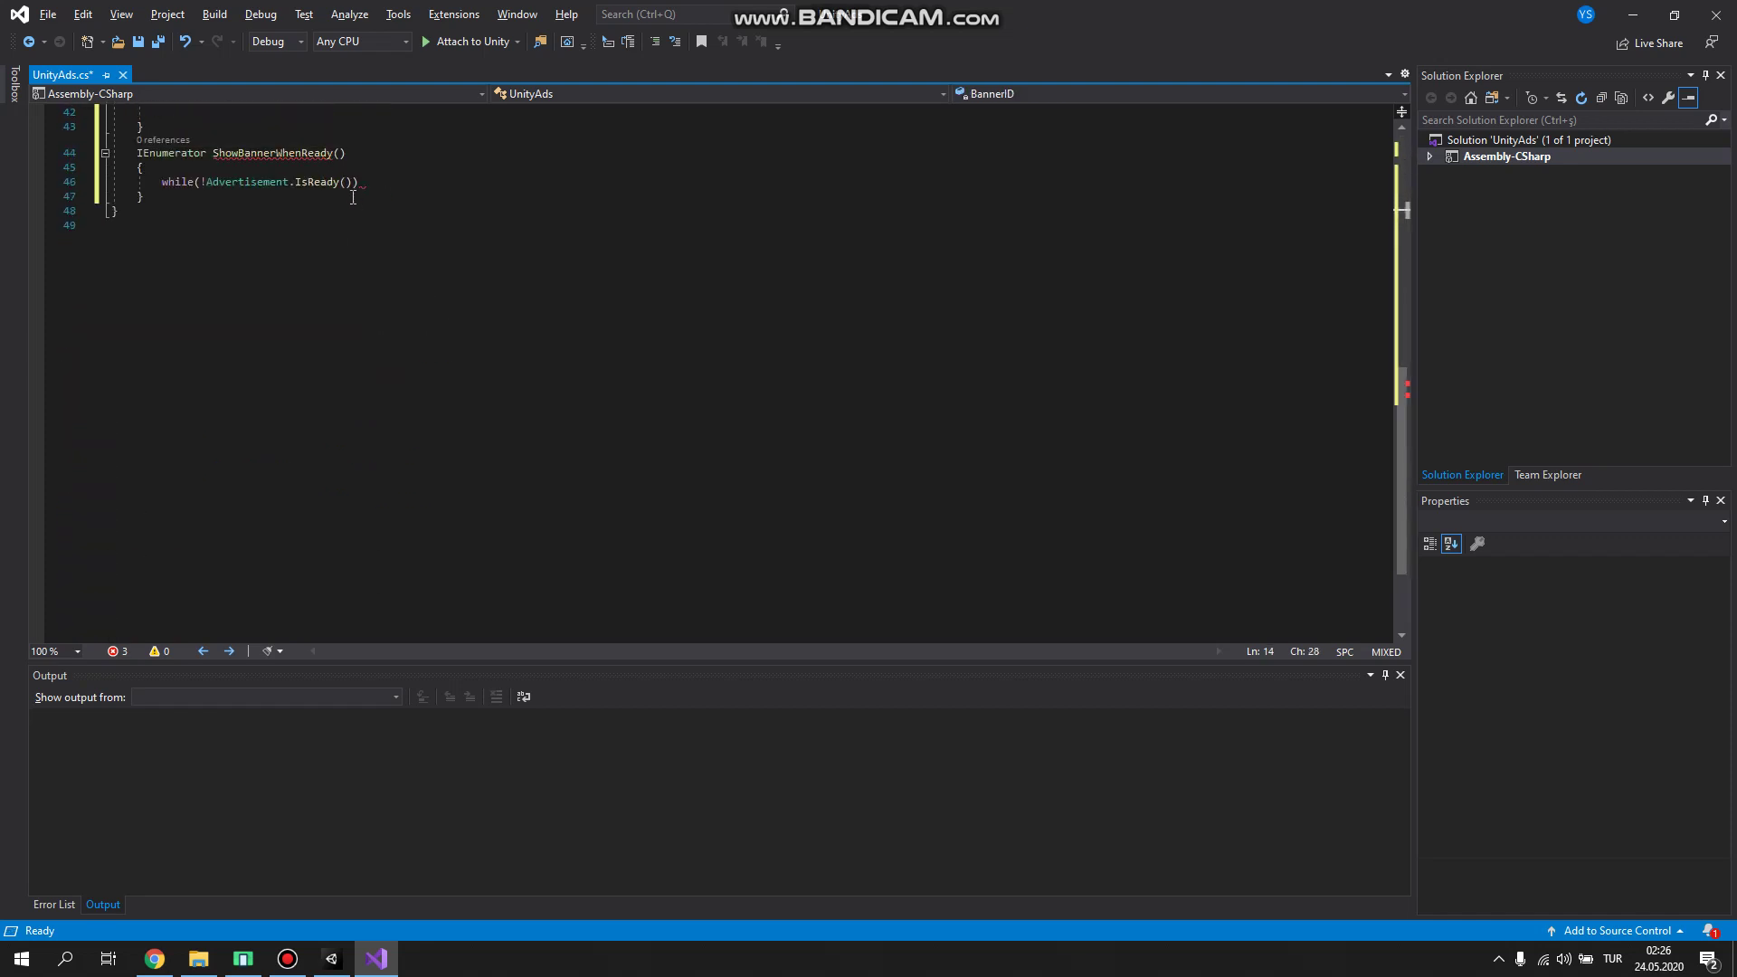
pyautogui.click(346, 186)
pyautogui.write('BannerID')
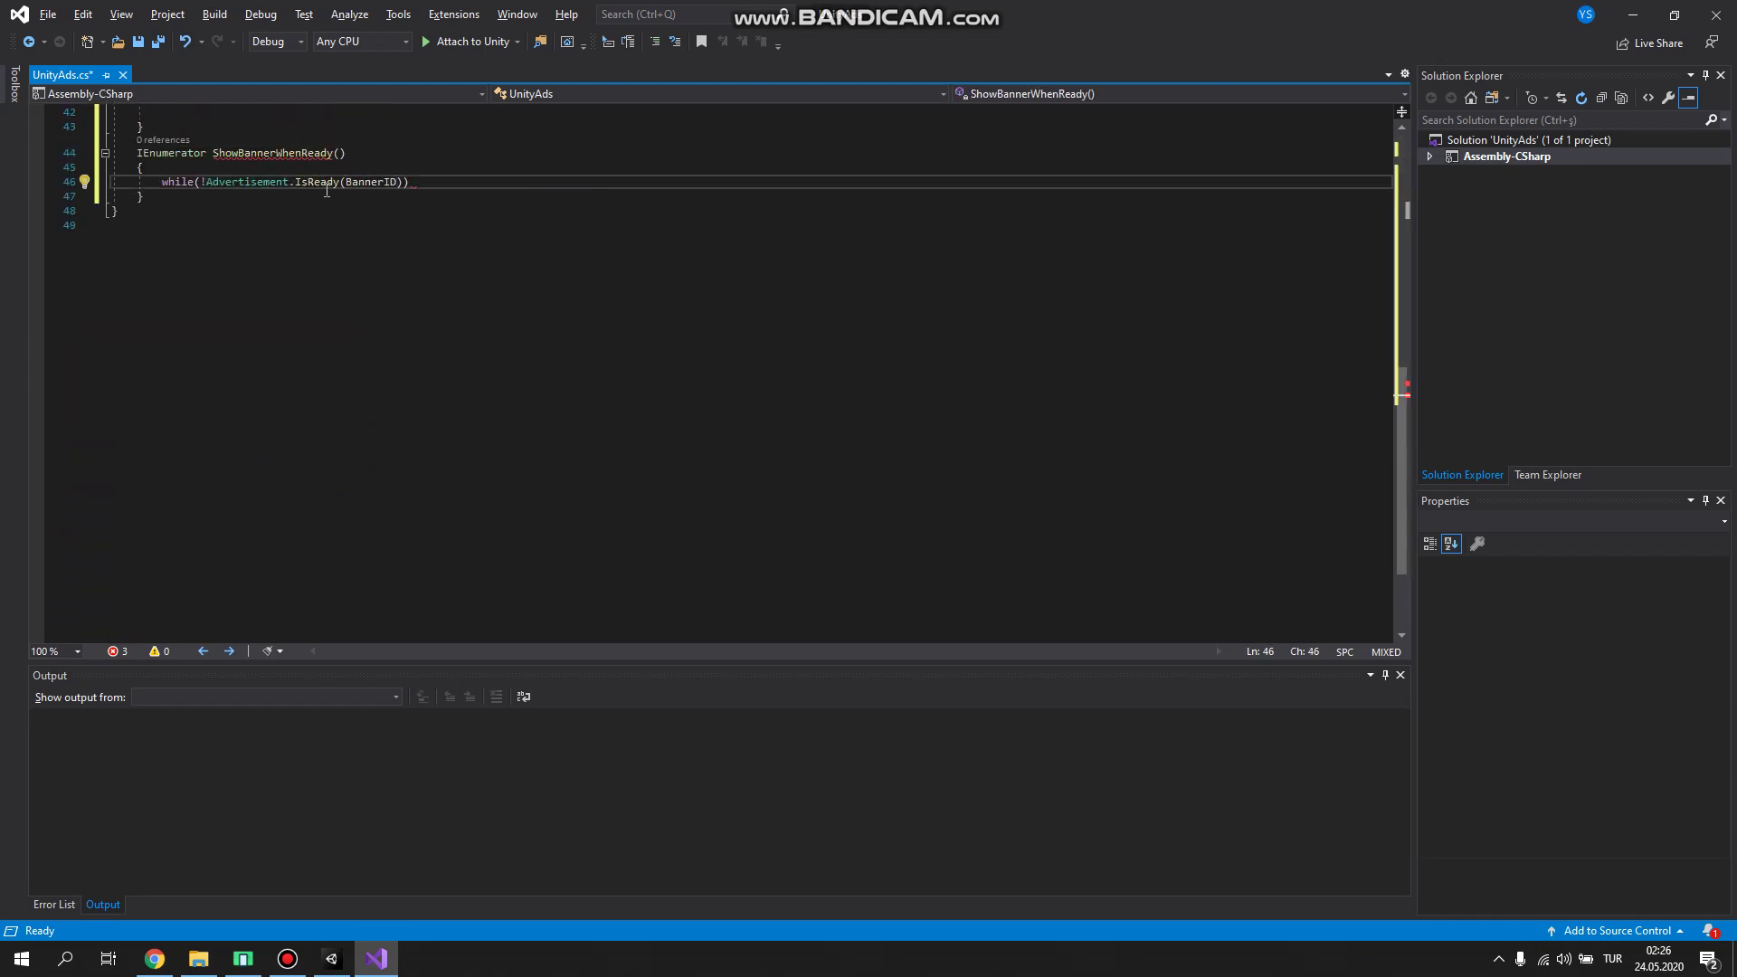
pyautogui.doubleClick(391, 186)
pyautogui.press('Down')
pyautogui.click(460, 180)
pyautogui.press('Return')
pyautogui.write('{')
pyautogui.press('Return')
# Step: Write yield return new WaitForSeconds(0.5f); inside the loop body
pyautogui.write('yield')
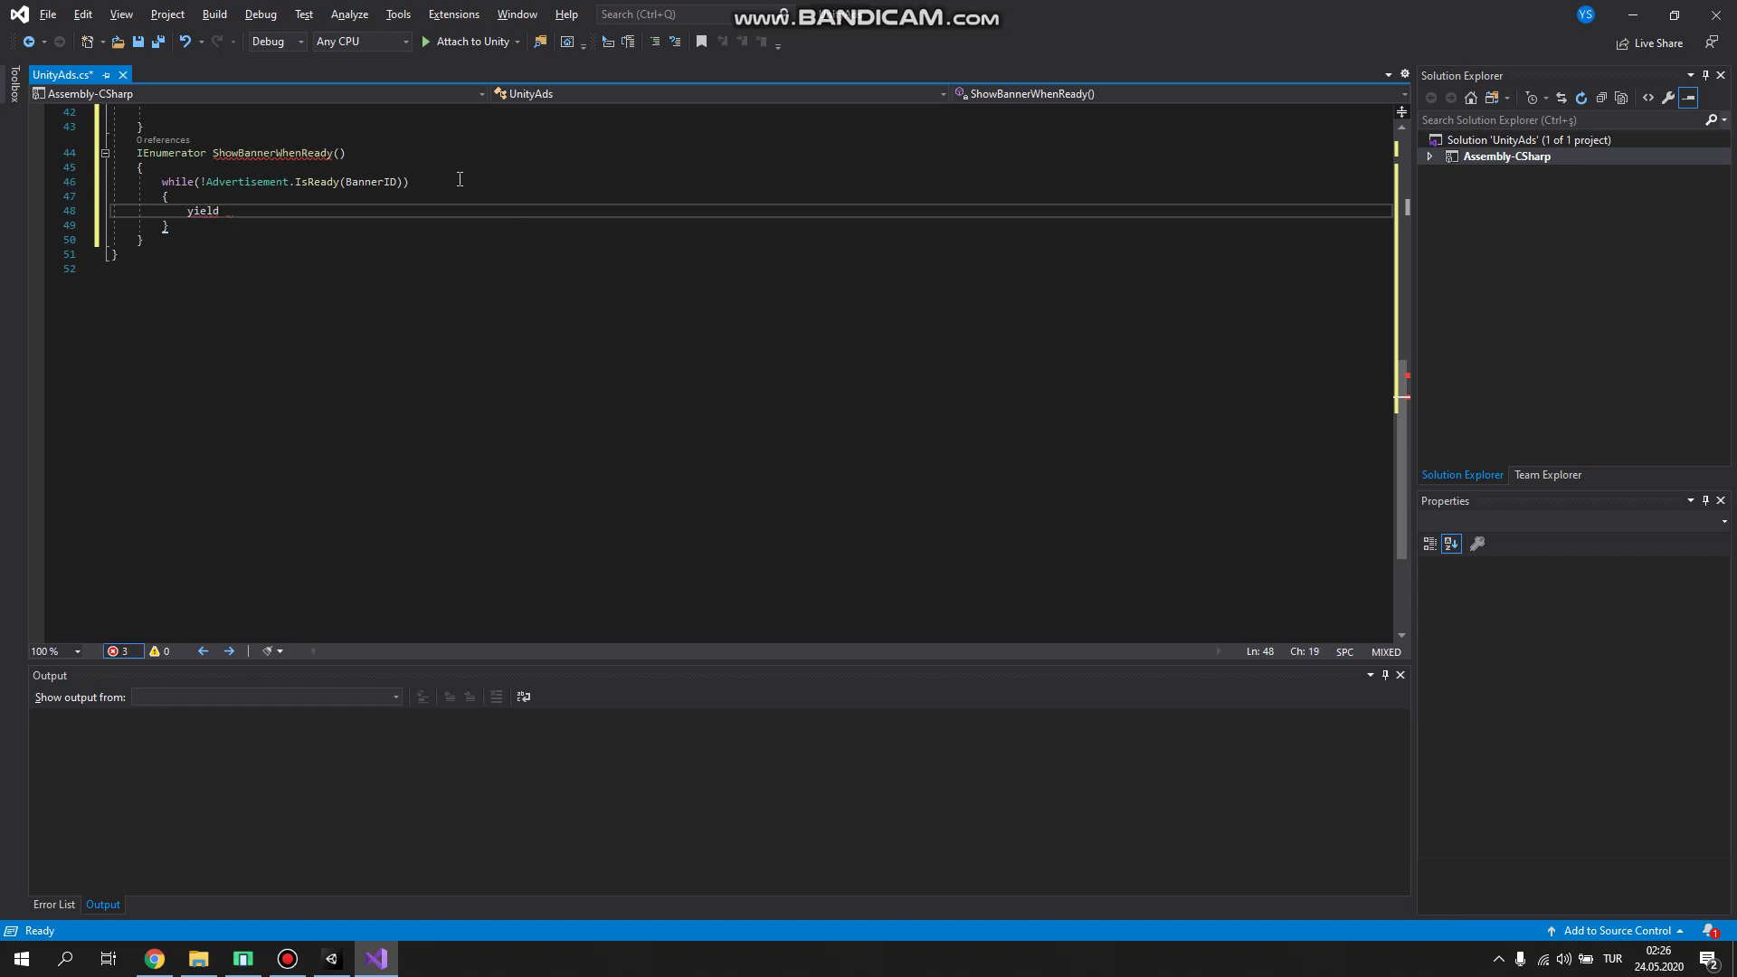
pyautogui.write('re')
pyautogui.press('Return')
pyautogui.hotkey('ctrl', 'z')
pyautogui.write('turn new Wa')
pyautogui.press('Down')
pyautogui.press('Down')
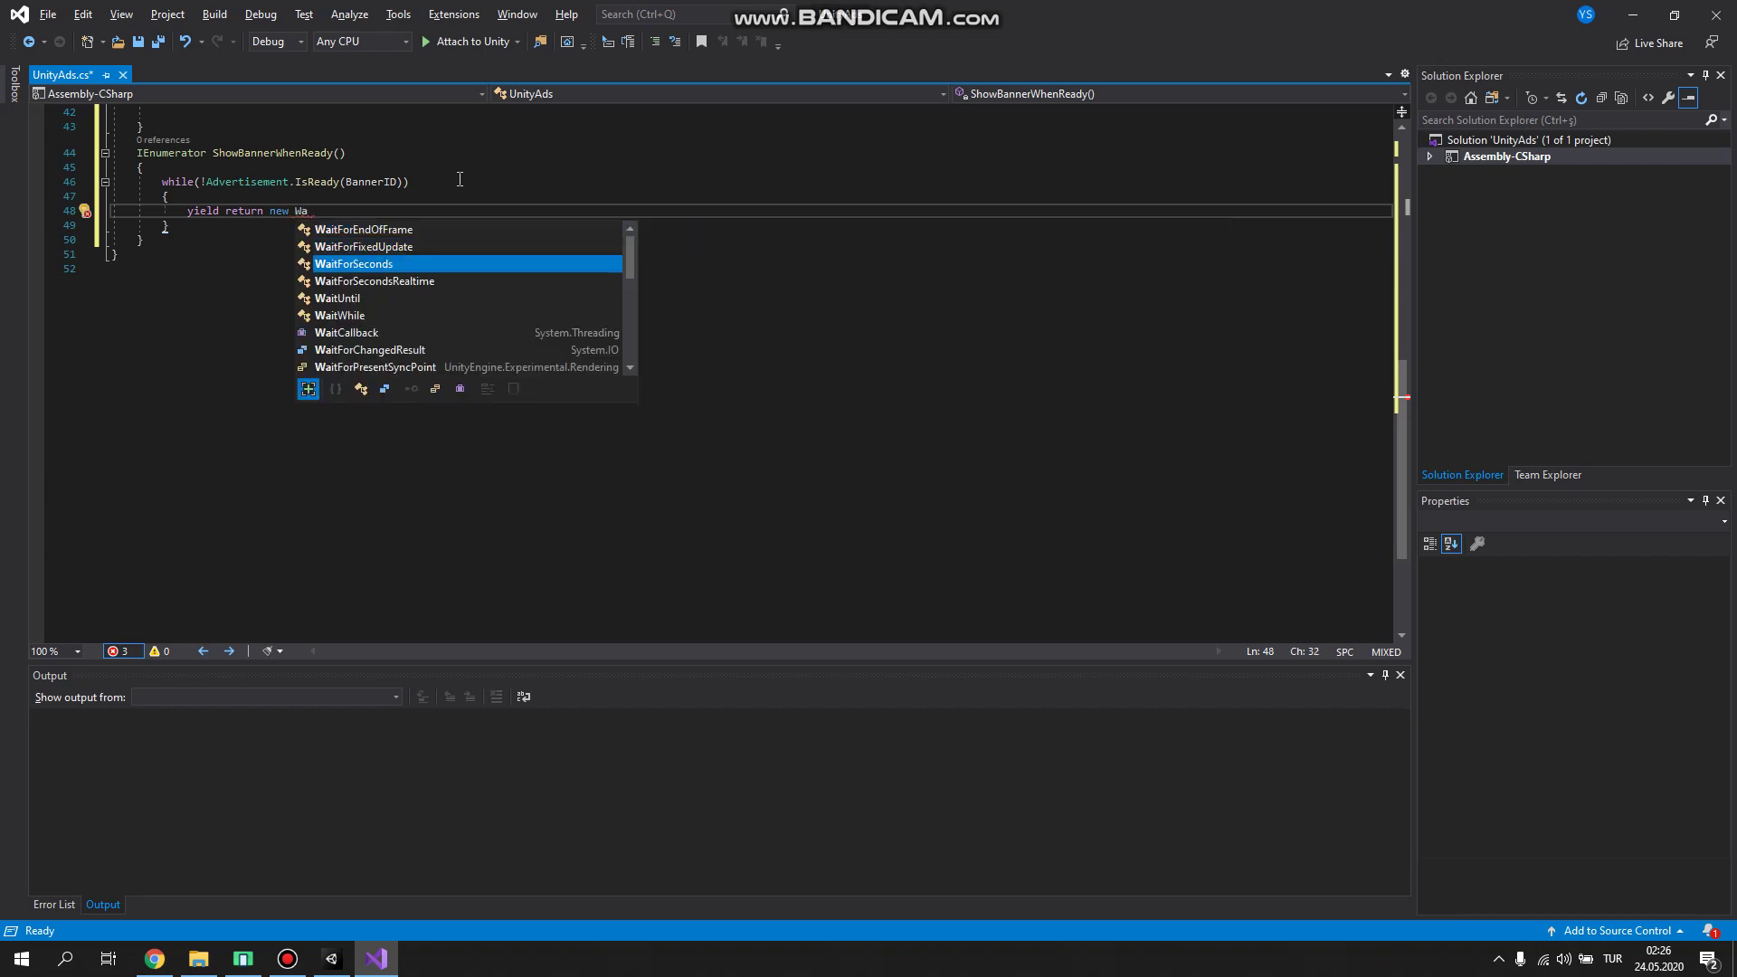
pyautogui.write(',')
pyautogui.write('(9')
pyautogui.press('BackSpace')
pyautogui.write('0.5')
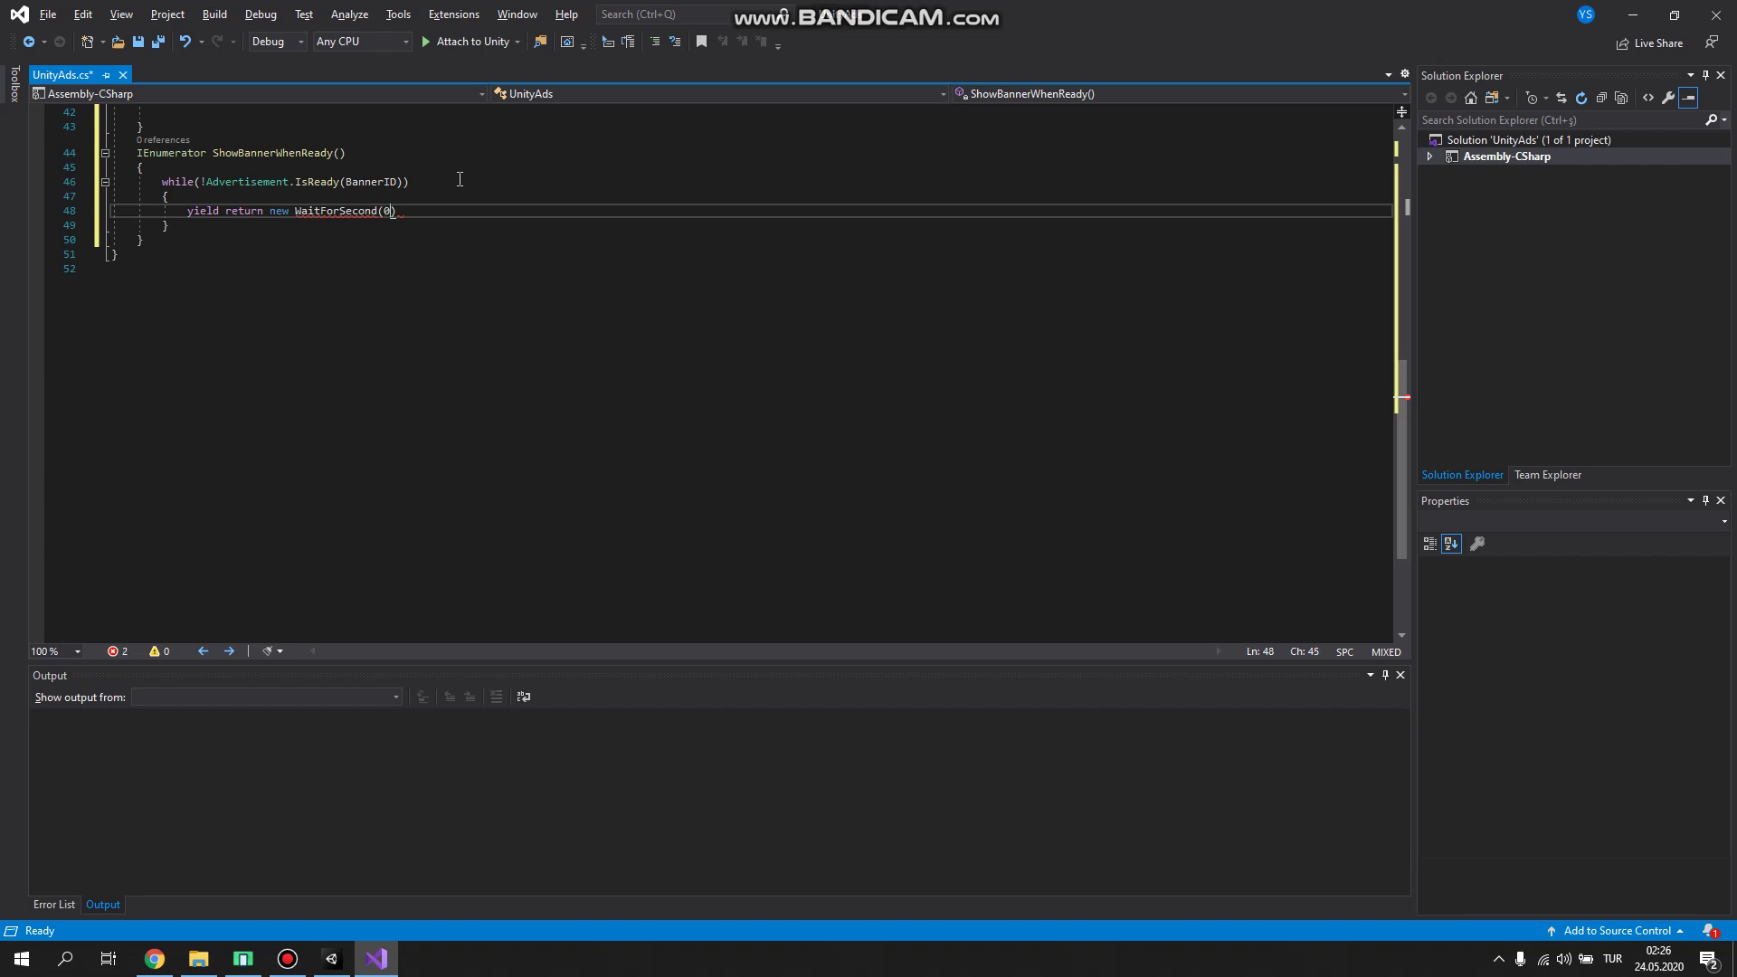
pyautogui.write('f')
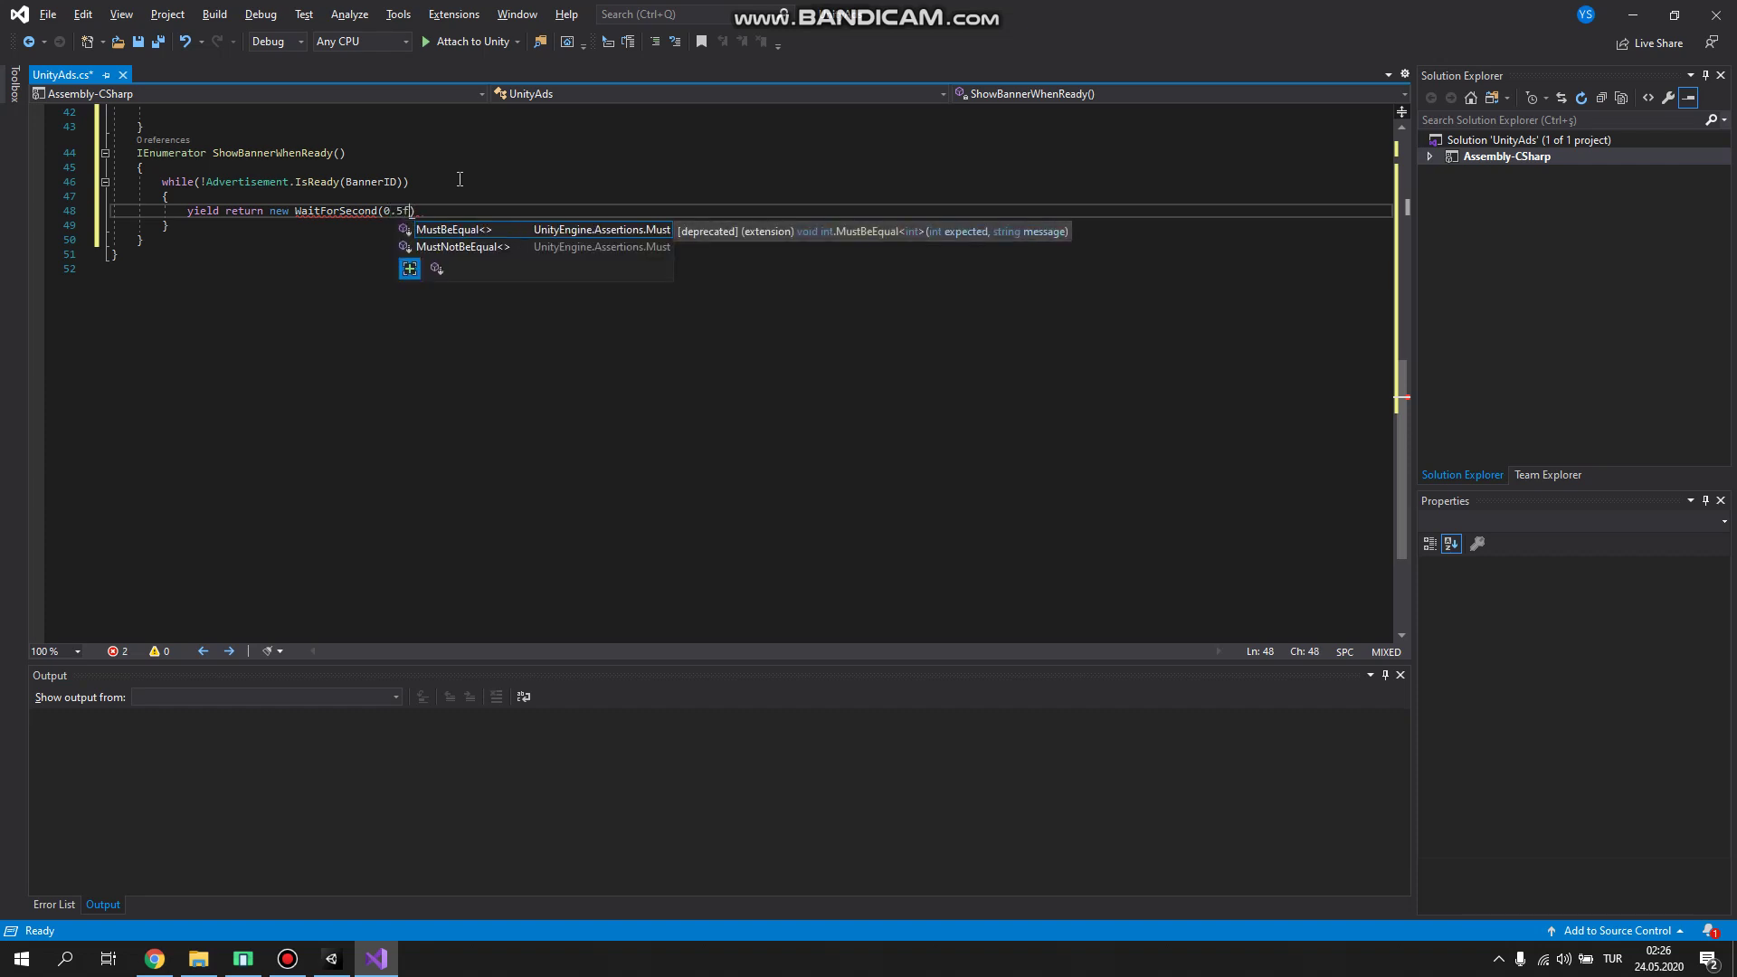
pyautogui.press('Escape')
pyautogui.press('Down')
pyautogui.press('Up')
pyautogui.press('End')
pyautogui.write(';')
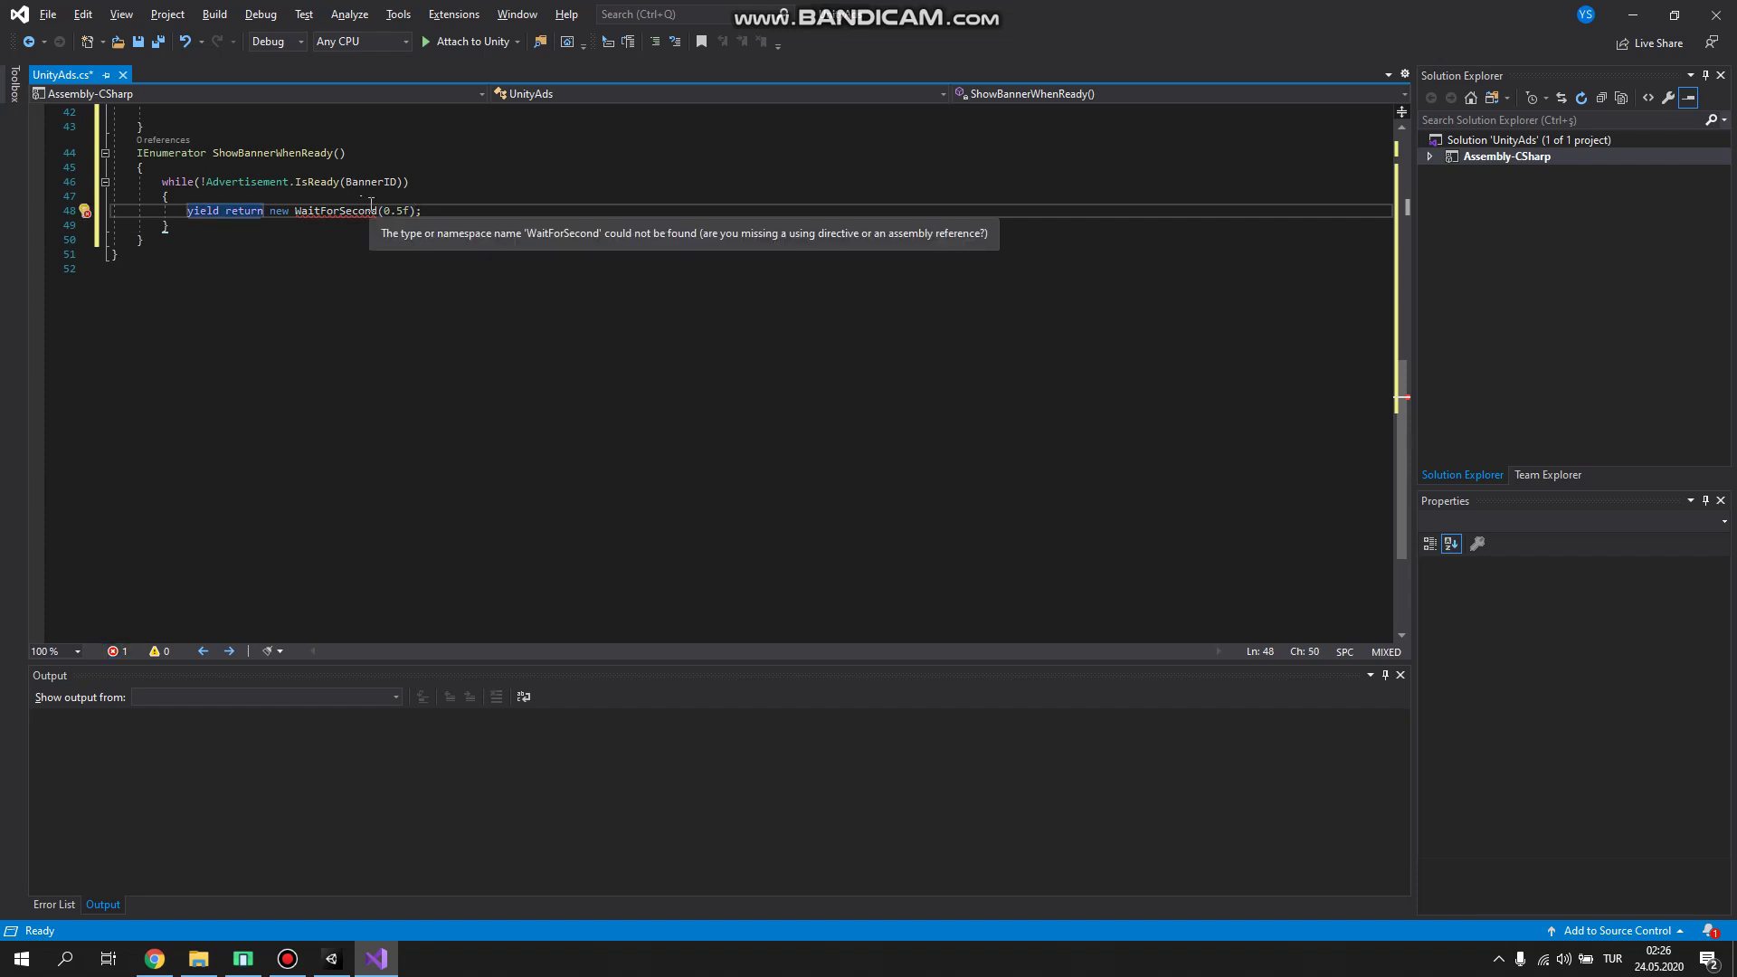
# Step: Correct the misspelled WaitForSecond to WaitForSeconds using autocompletion
pyautogui.moveTo(320, 215)
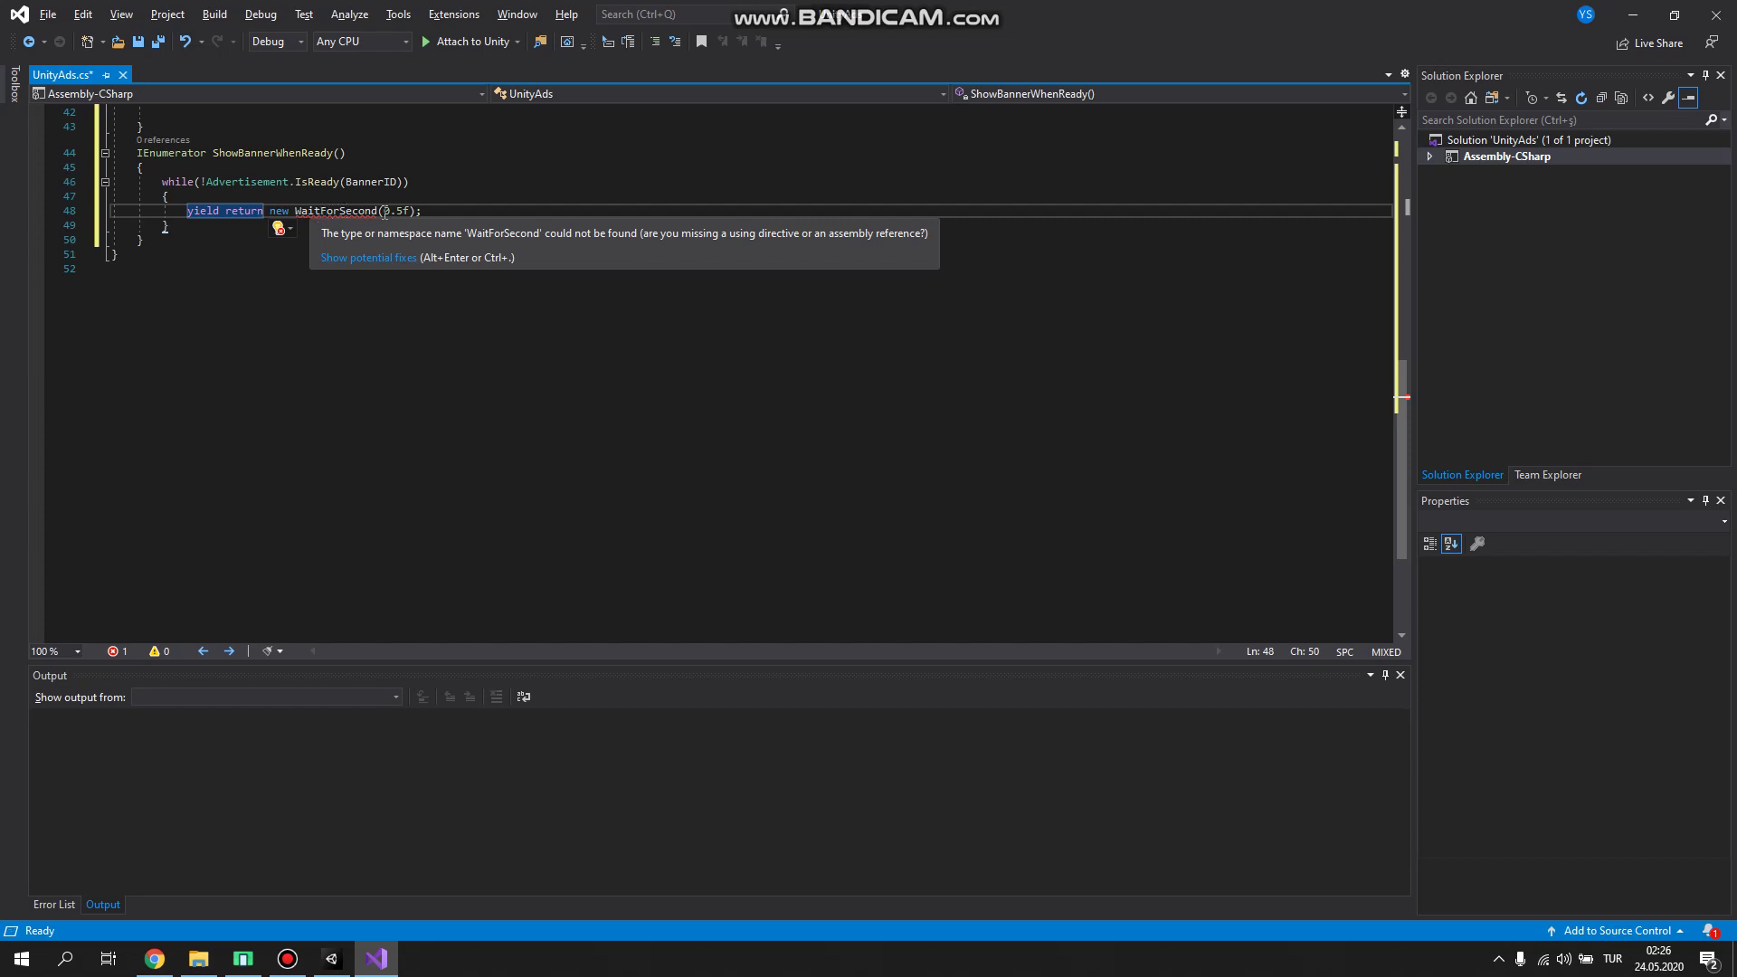
pyautogui.doubleClick(352, 213)
pyautogui.write('Wa')
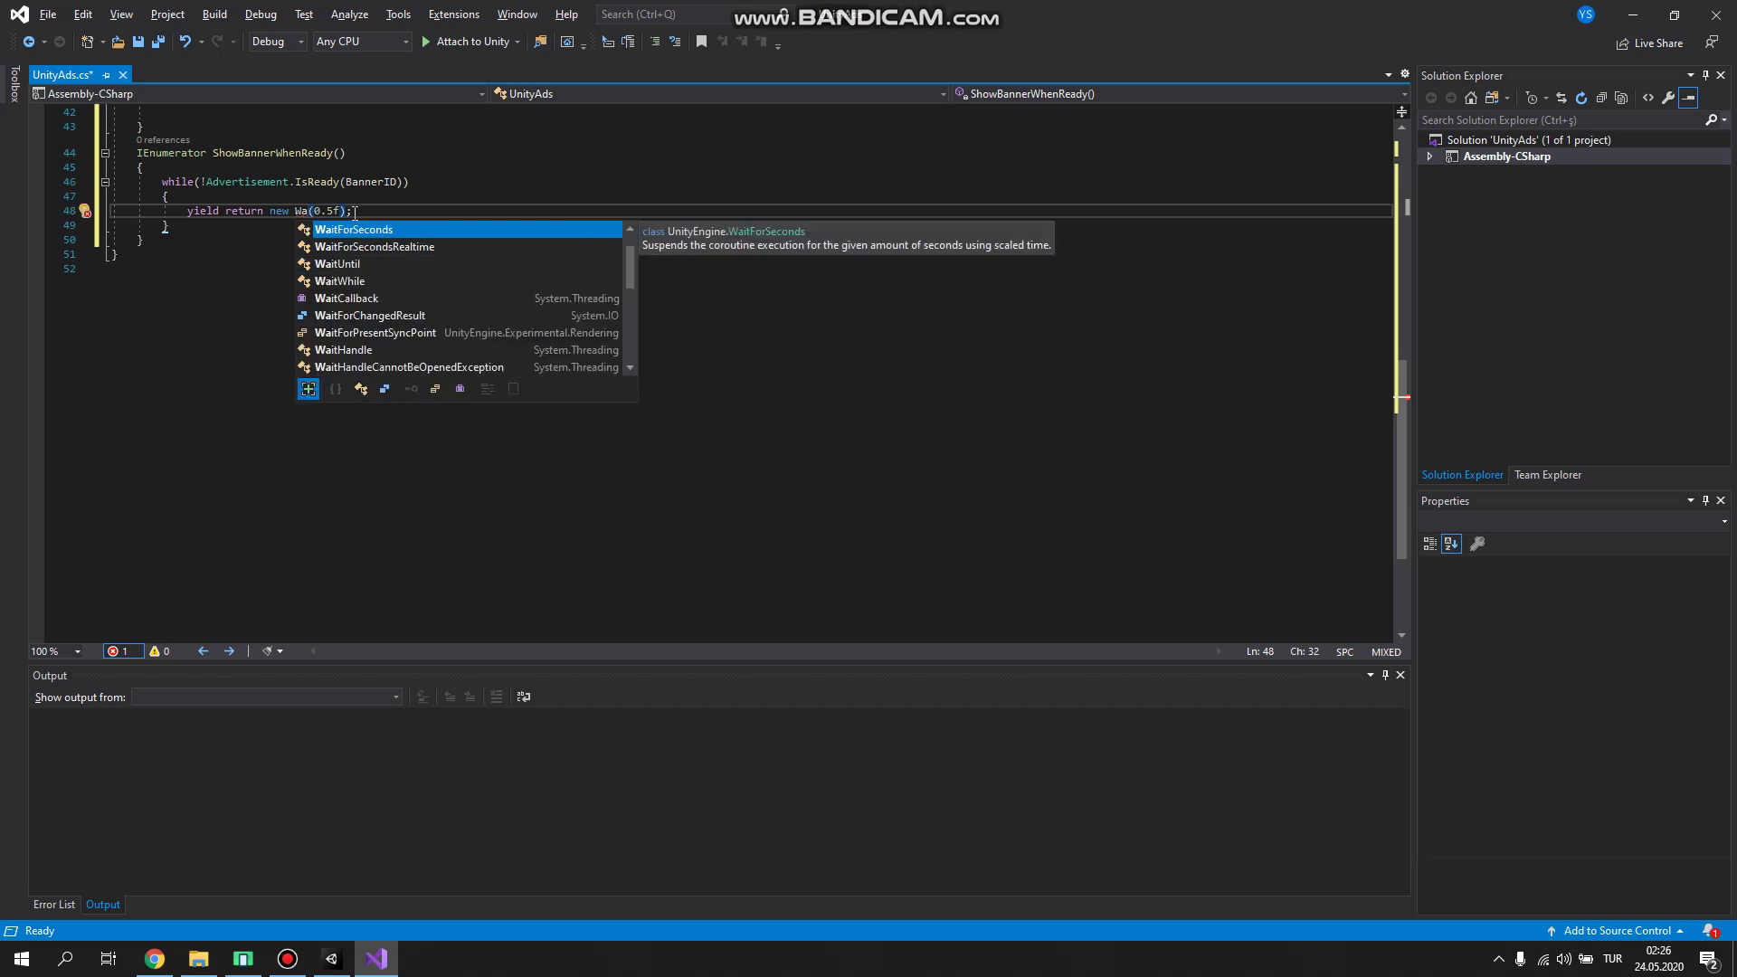
pyautogui.press('Tab')
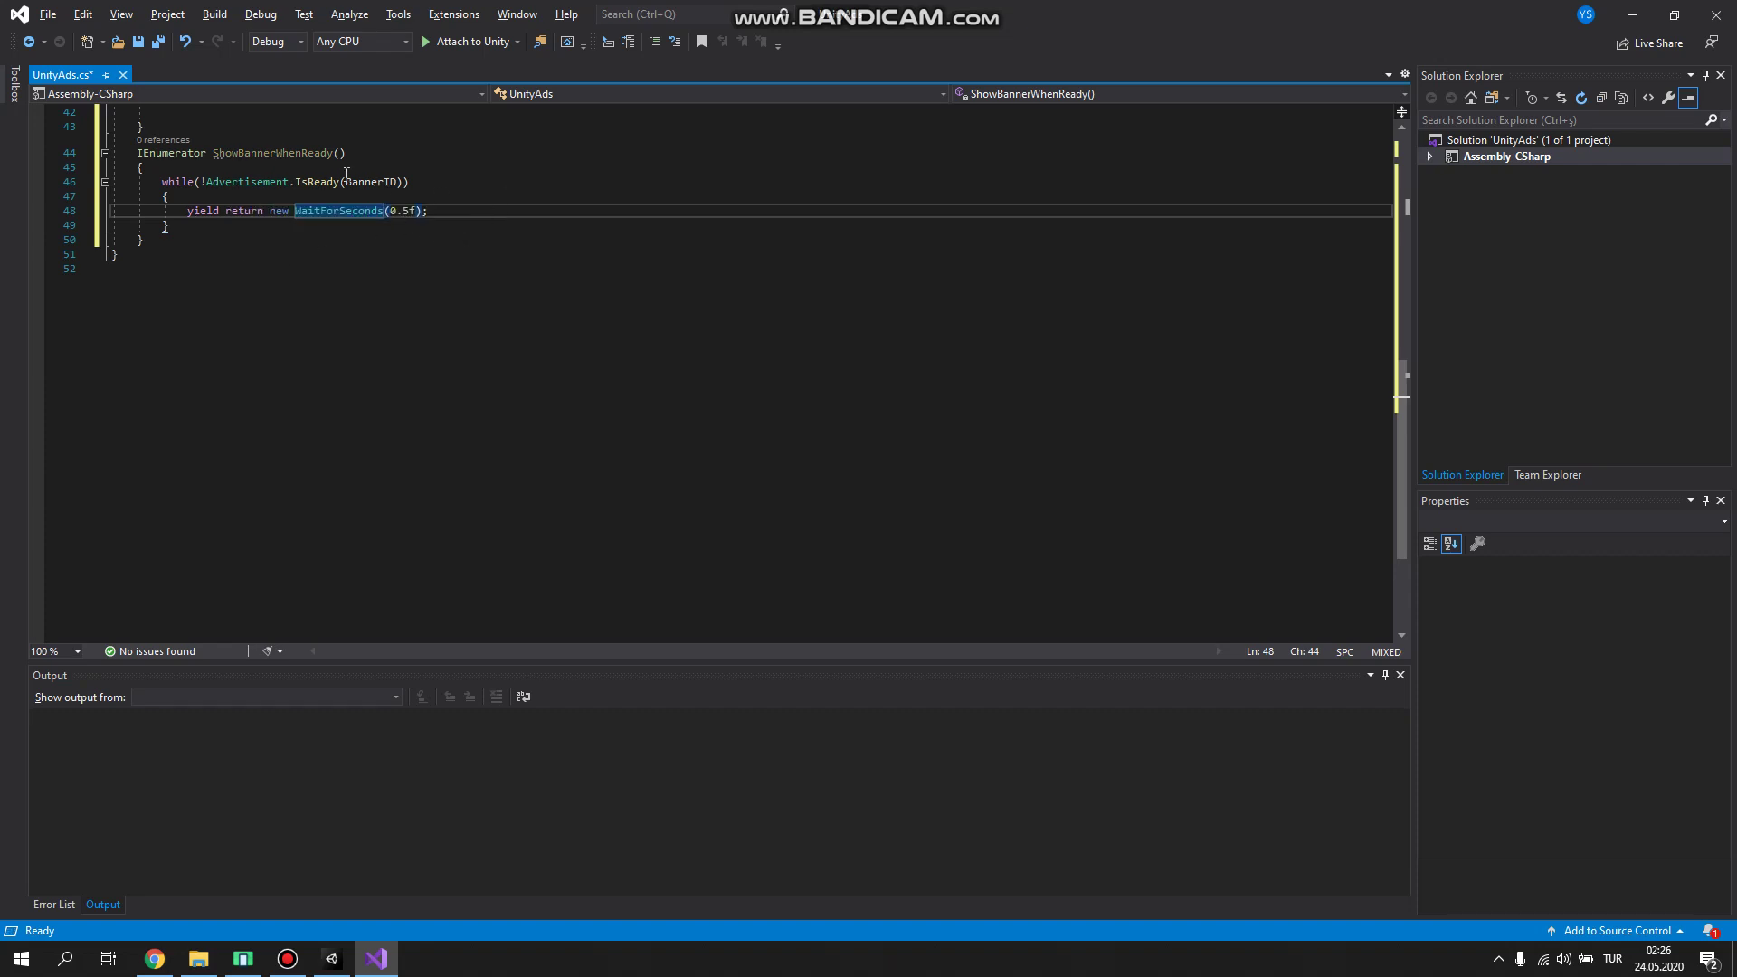
pyautogui.moveTo(443, 211); pyautogui.dragTo(169, 181)
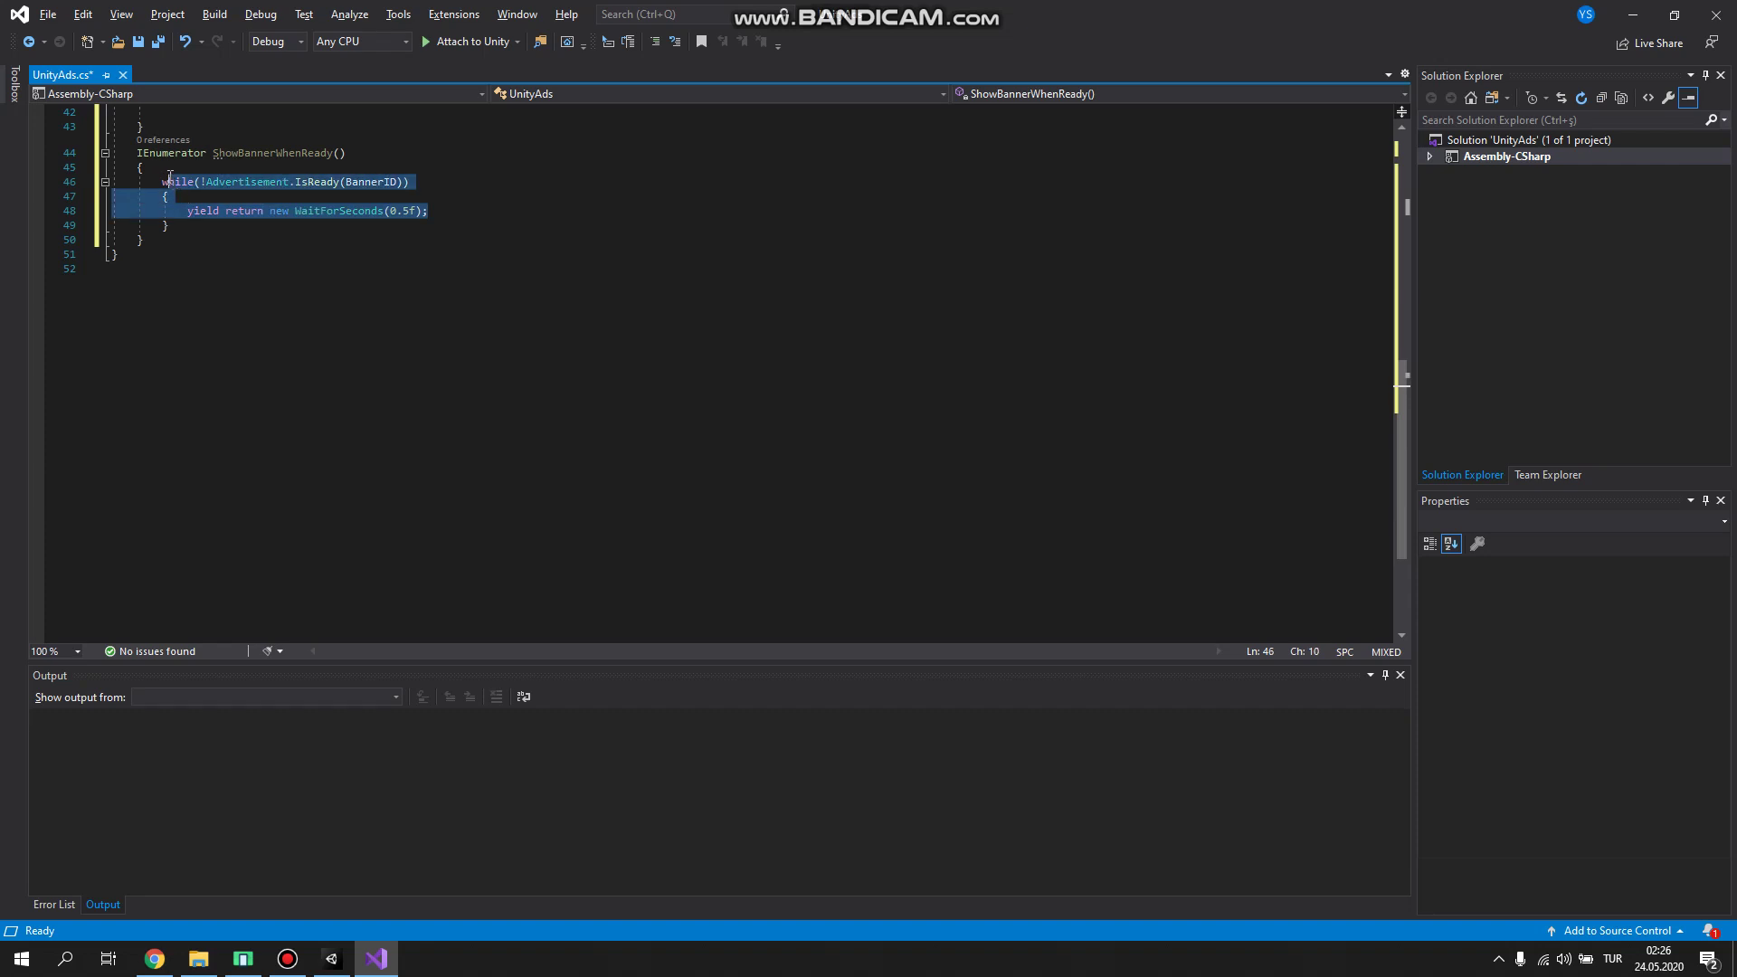
pyautogui.click(327, 184)
pyautogui.click(294, 226)
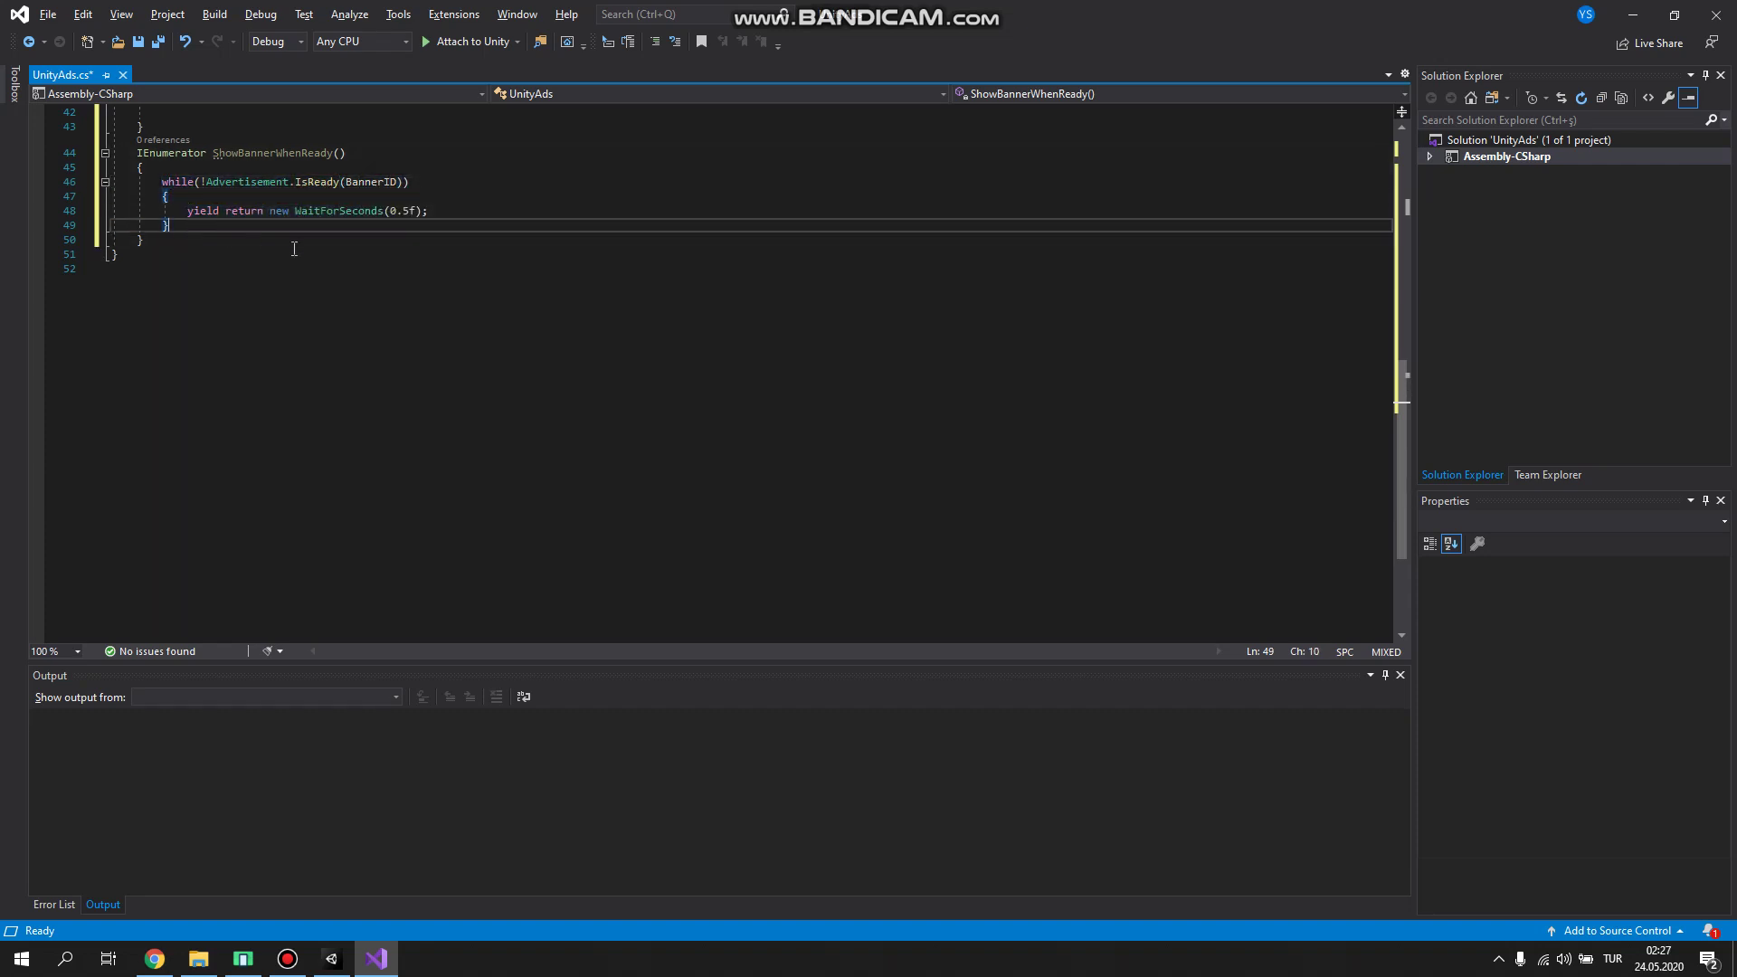
# Step: Add Advertisement.Banner.Show(BannerID); after the loop, copying BannerID from the loop condition
pyautogui.press('Return')
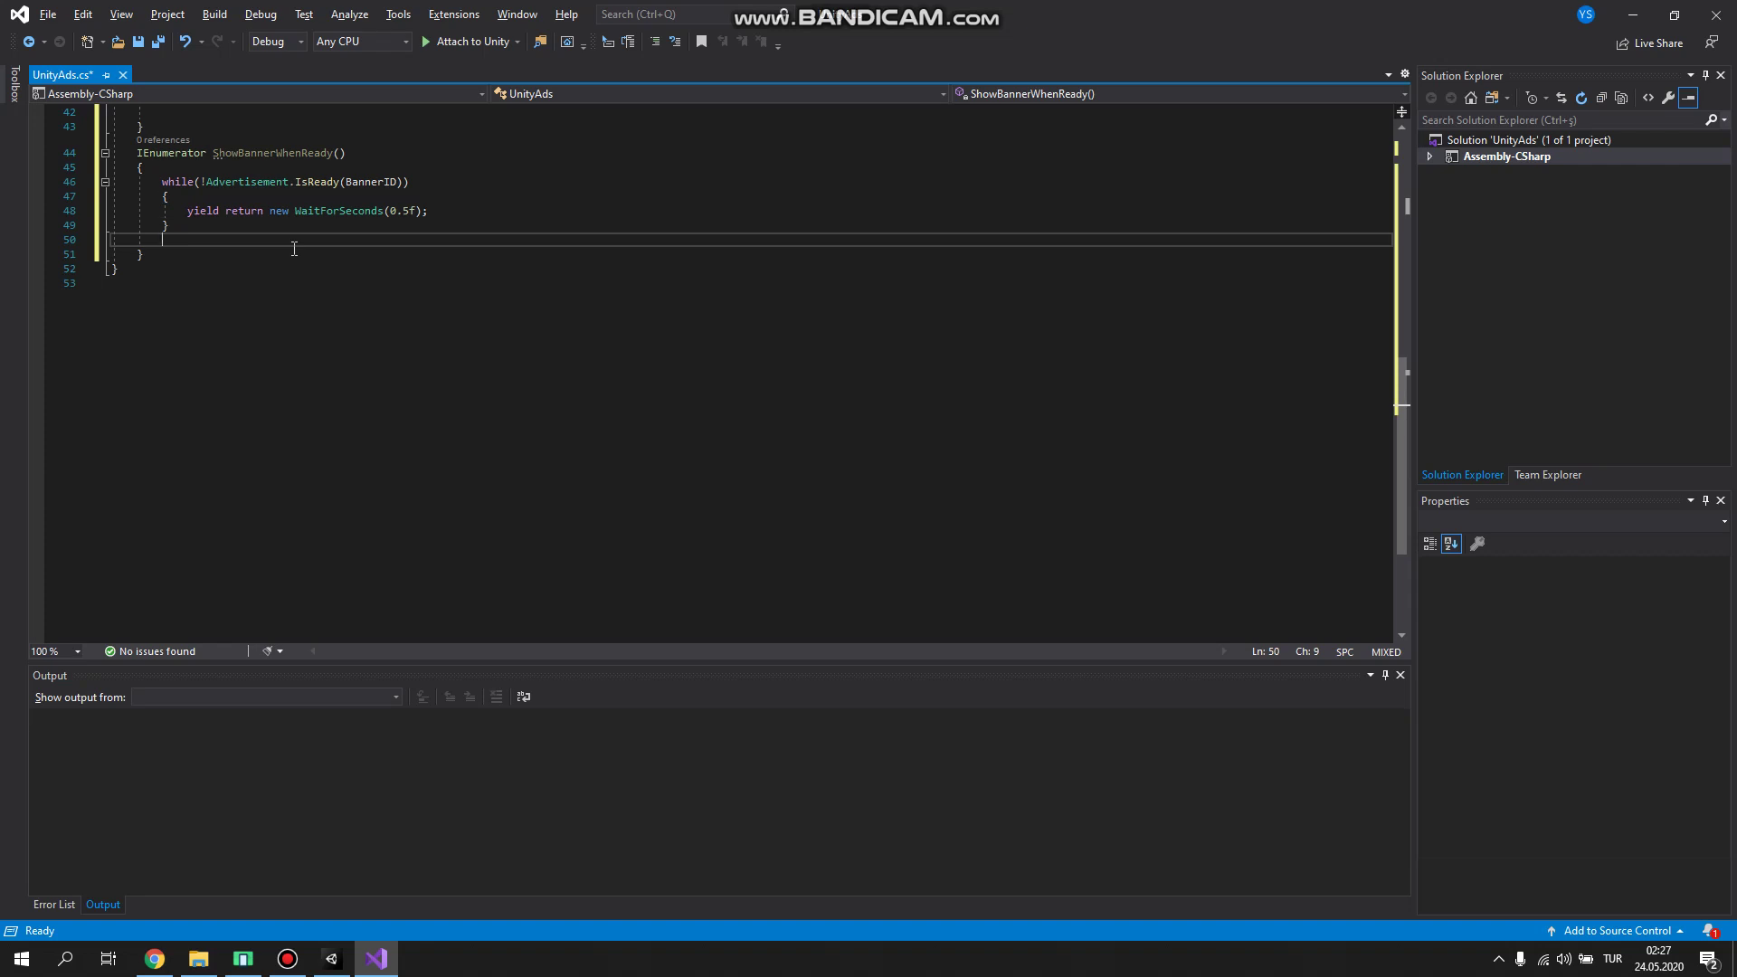
pyautogui.write('Adv')
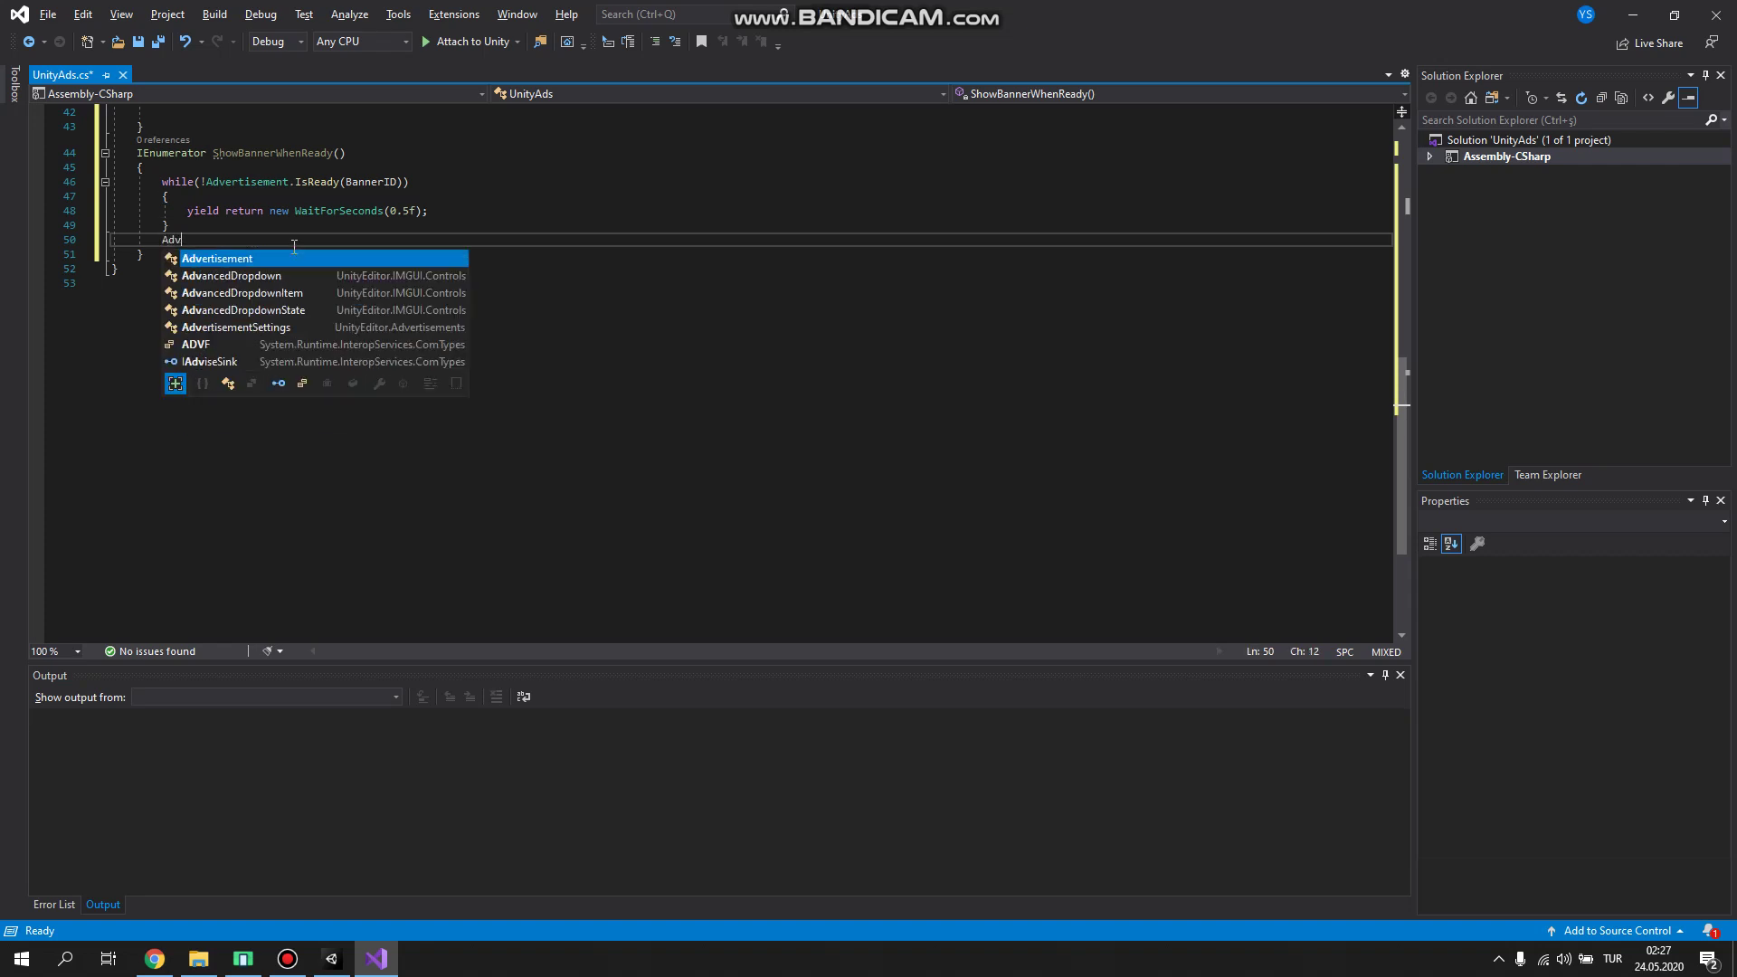
pyautogui.write('ertisement.')
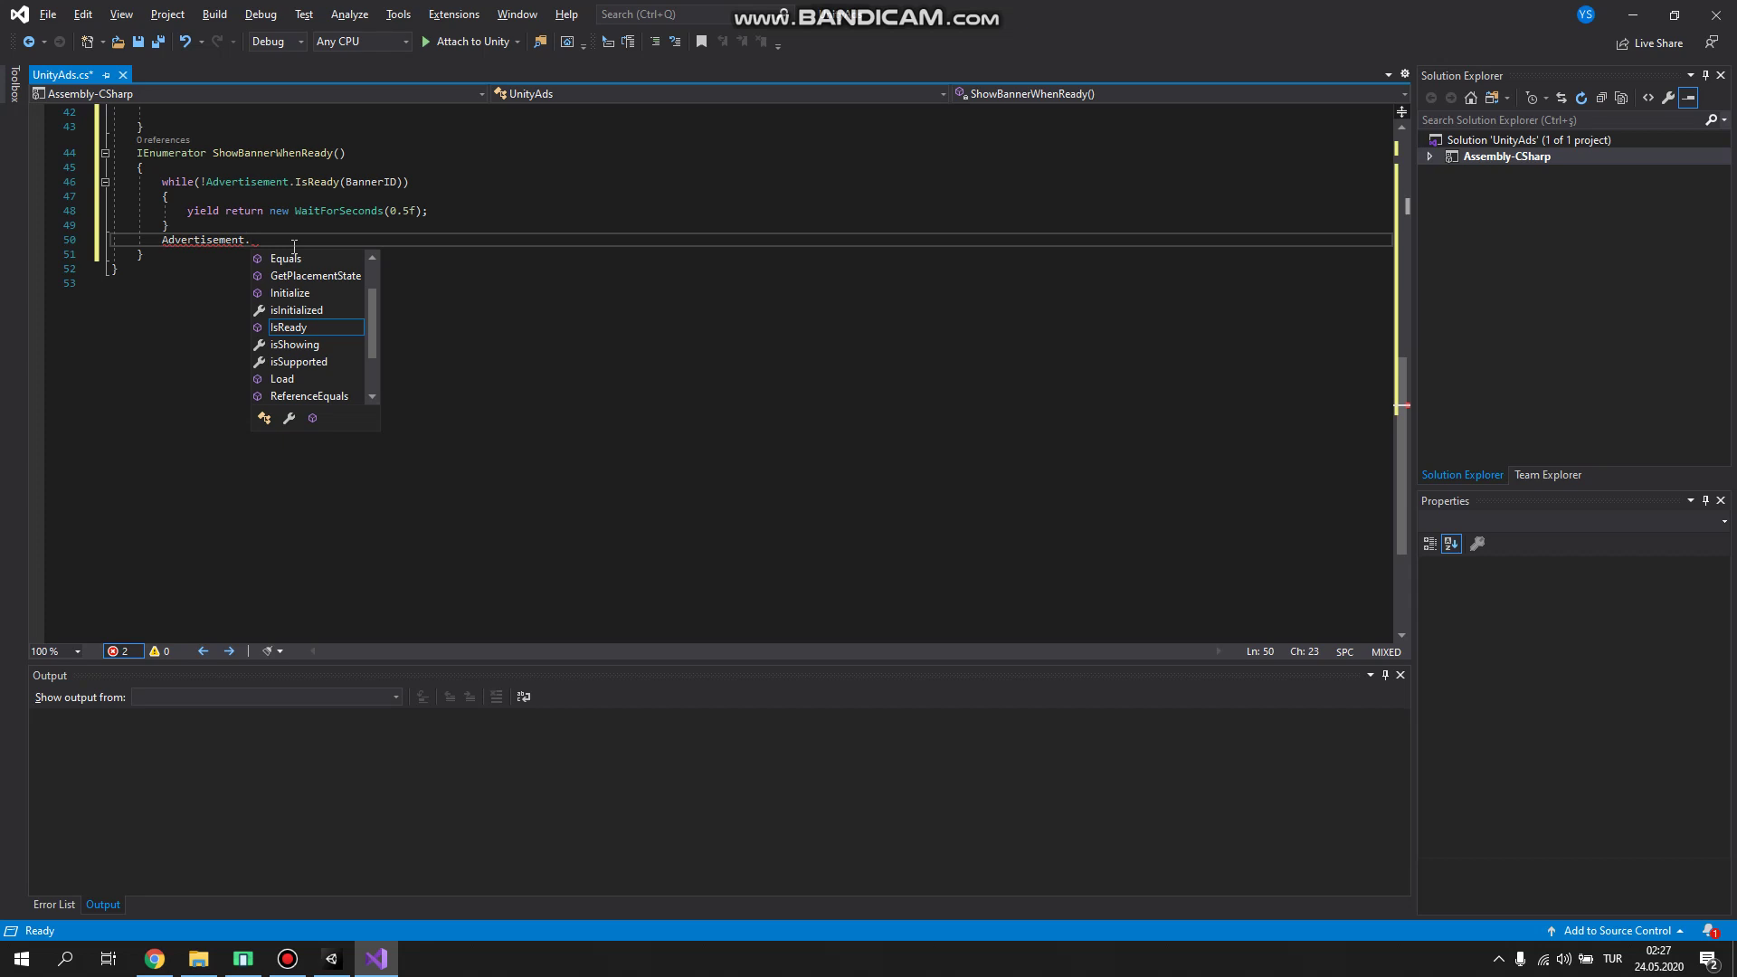
pyautogui.write('Ban')
pyautogui.press('Tab')
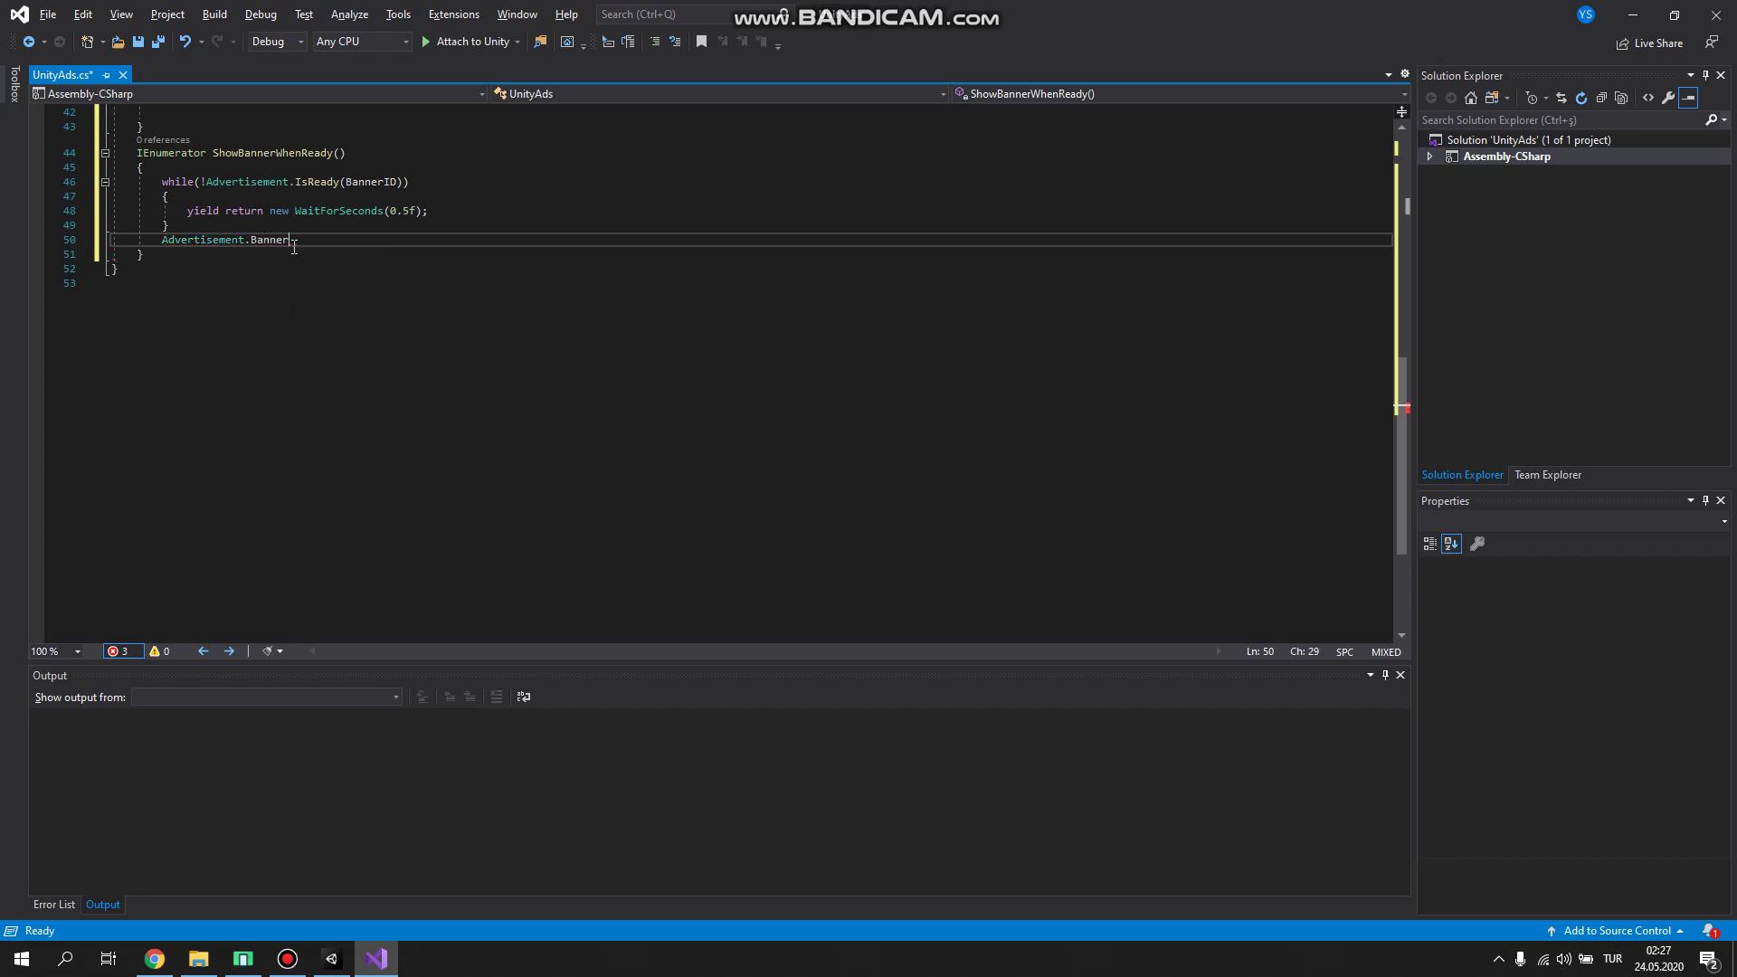
pyautogui.write('.s')
pyautogui.press('Down')
pyautogui.press('Down')
pyautogui.press('Down')
pyautogui.press('Up')
pyautogui.press('Up')
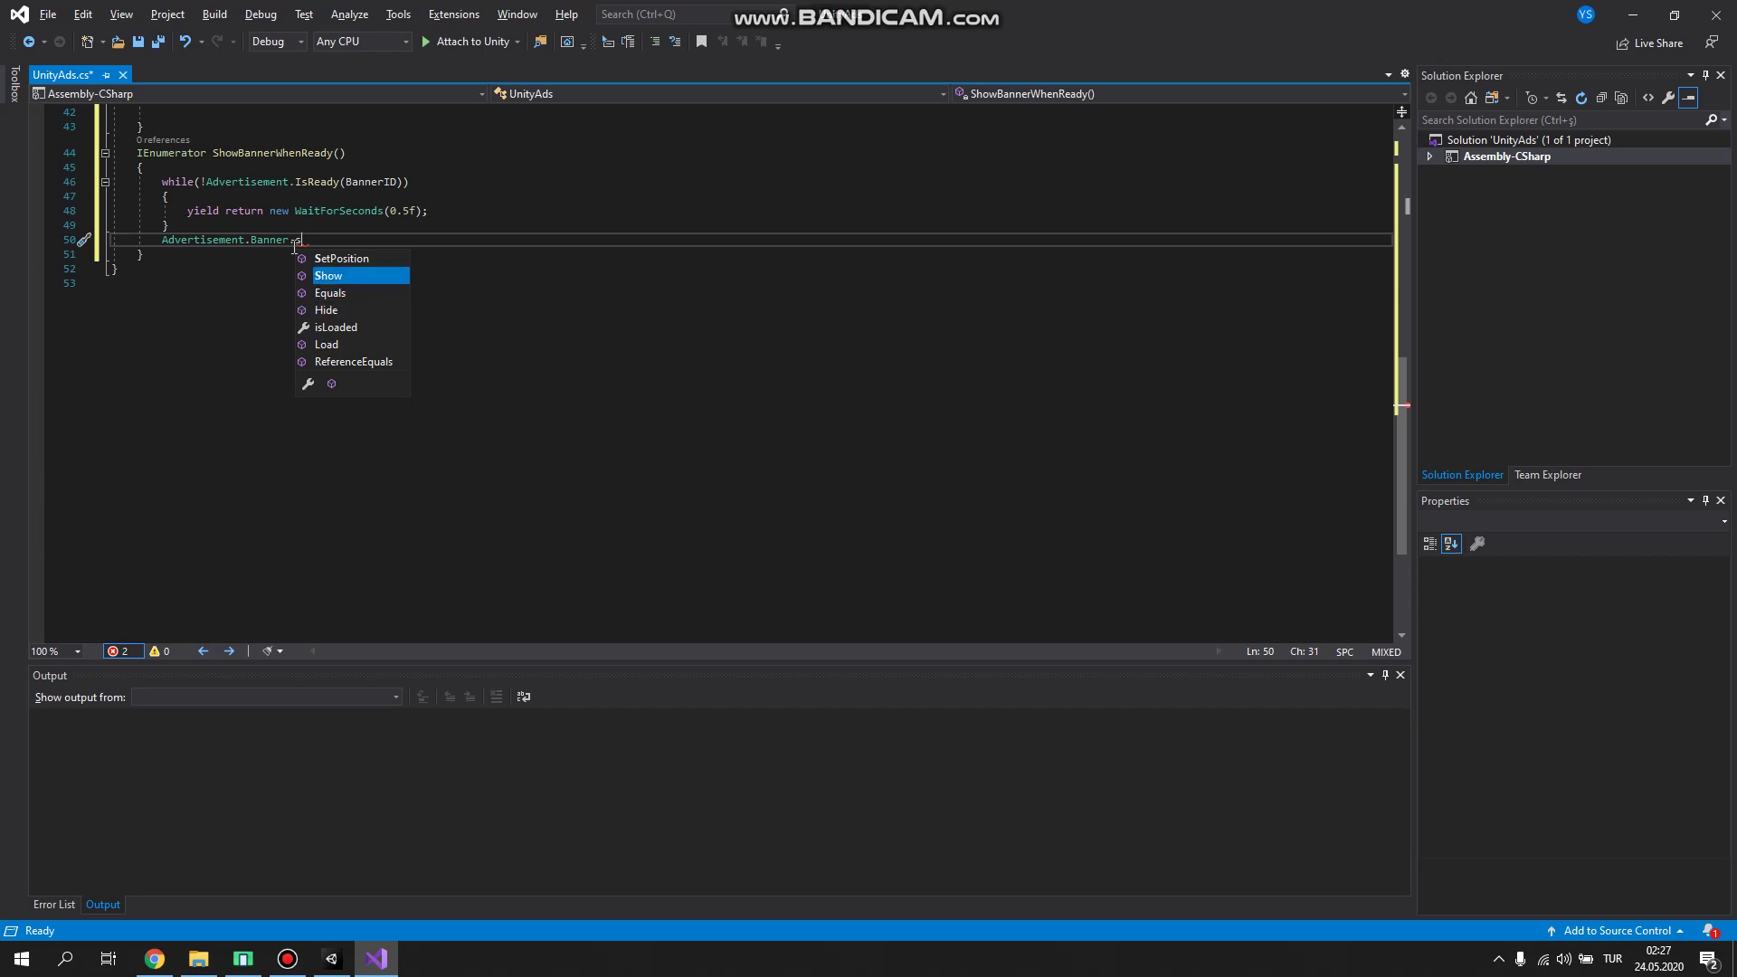
pyautogui.write('();')
pyautogui.doubleClick(387, 180)
pyautogui.hotkey('ctrl', 'c')
pyautogui.click(326, 240)
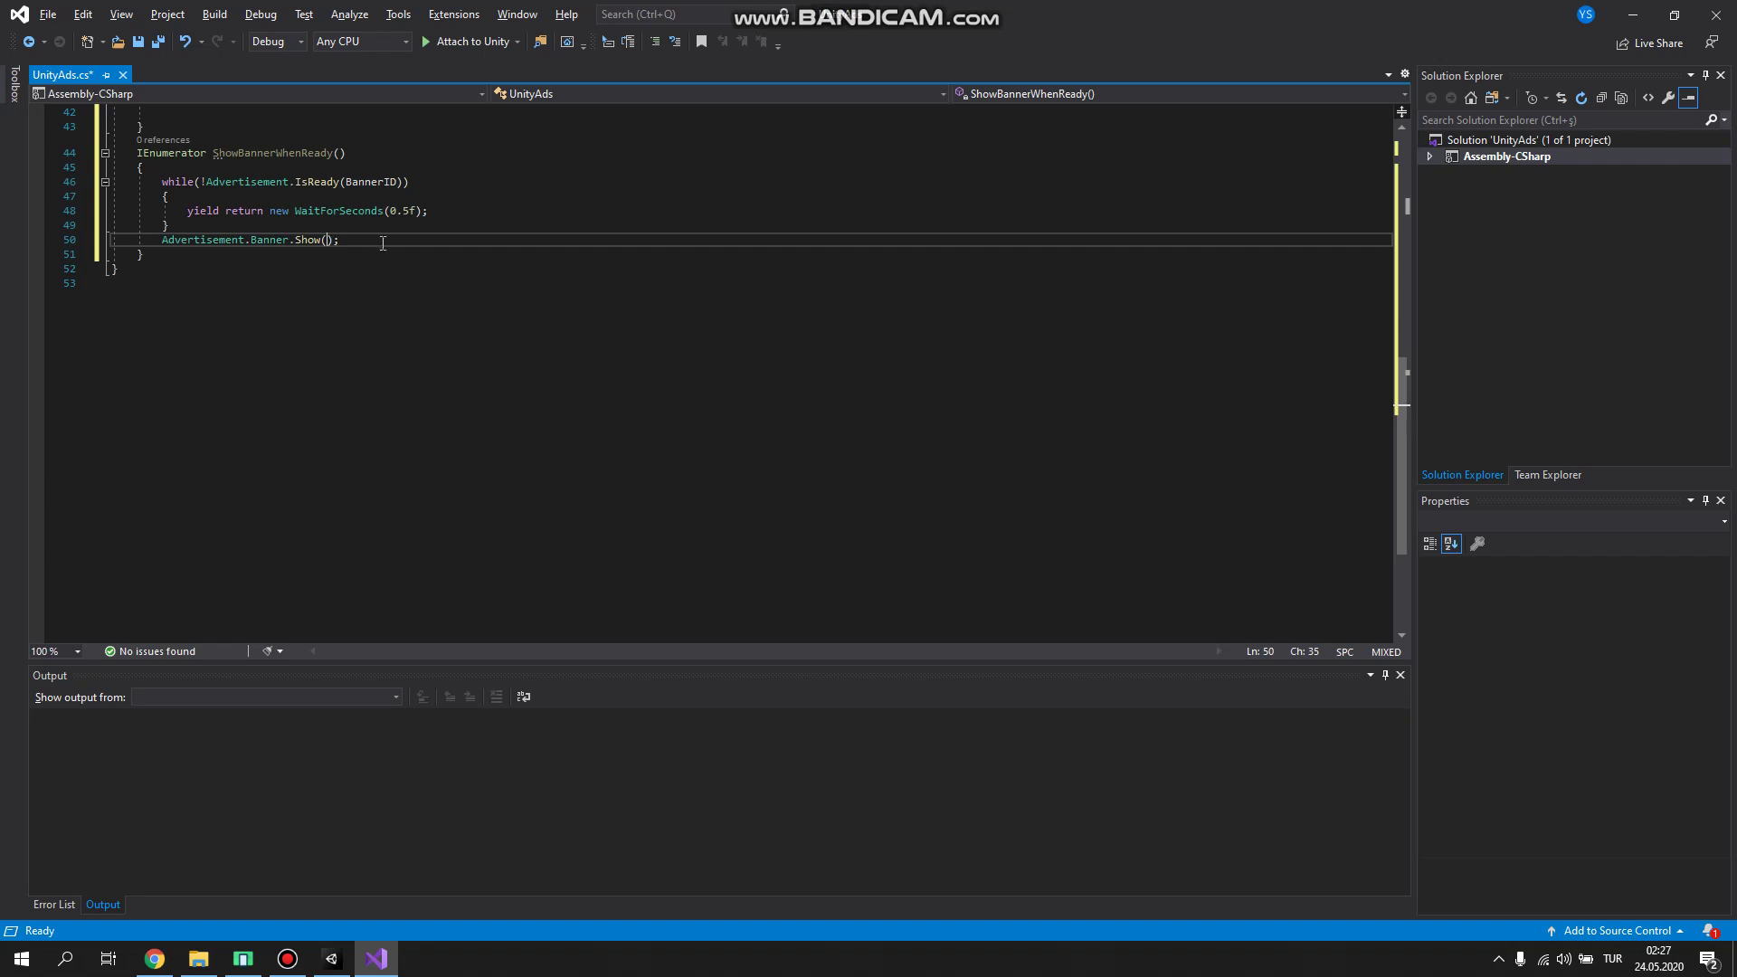
pyautogui.hotkey('ctrl', 'v')
# Step: Insert an Advertisement.Banner.SetPosition call above the Show line
pyautogui.click(238, 227)
pyautogui.press('Return')
pyautogui.write('Advert')
pyautogui.press('Tab')
pyautogui.write('.Ban')
pyautogui.press('Tab')
pyautogui.write('.Set')
pyautogui.press('Tab')
pyautogui.write('()')
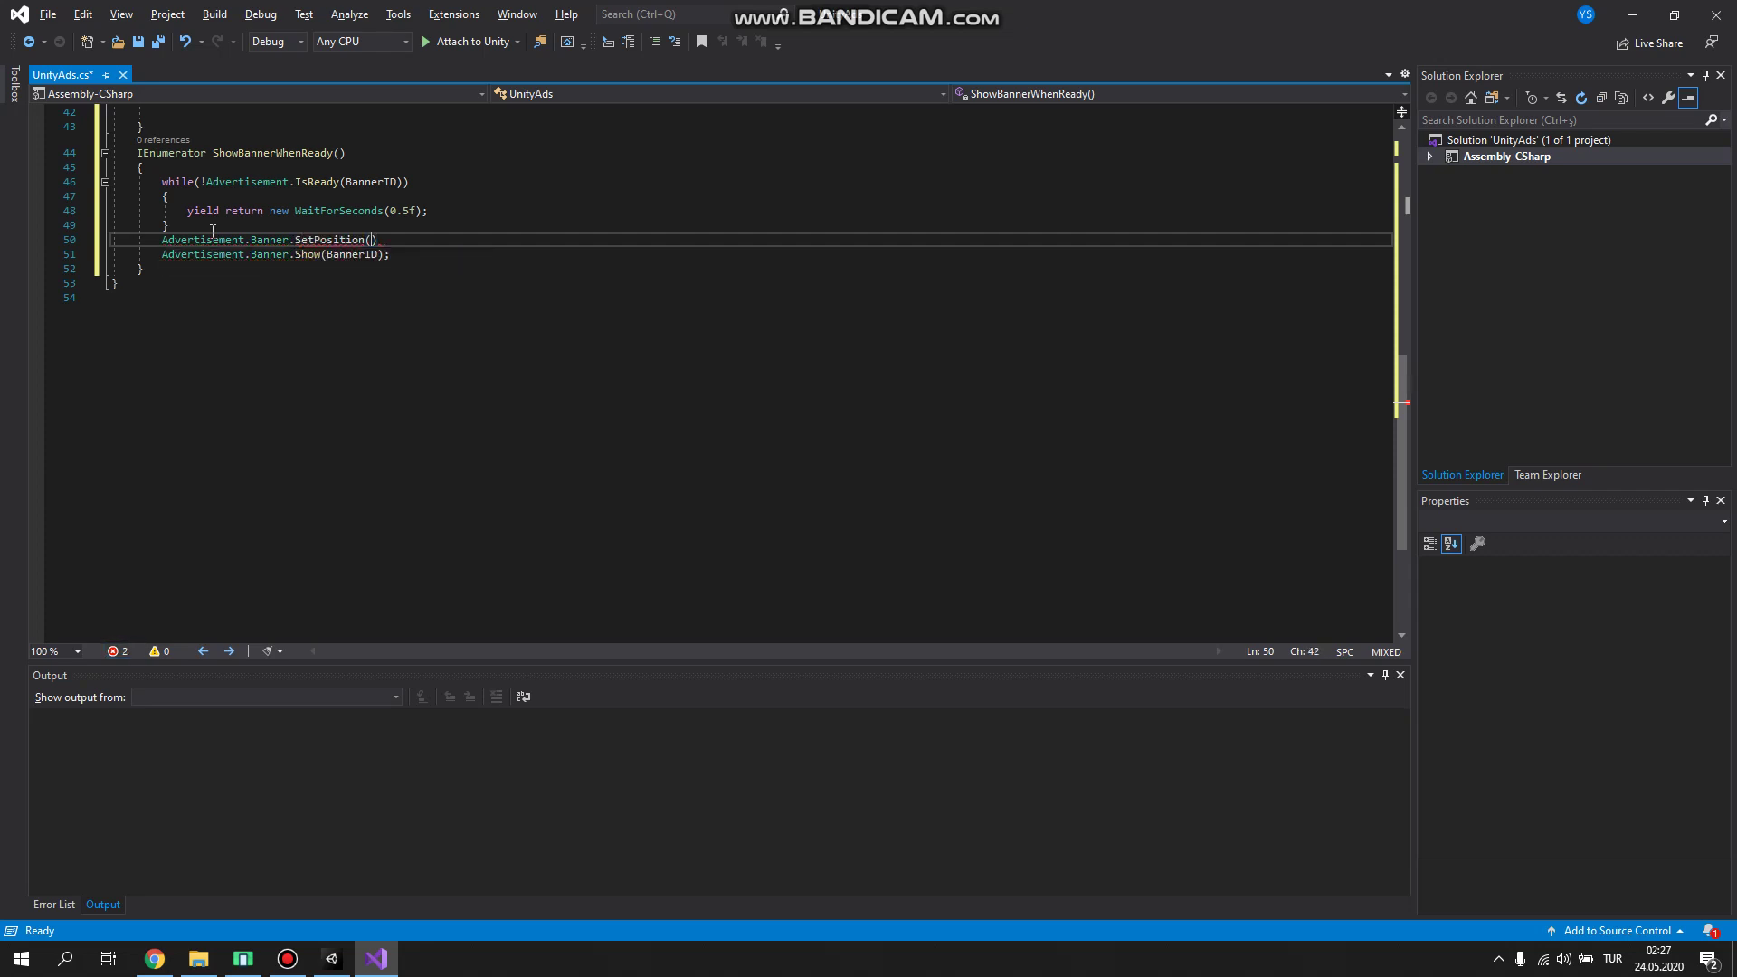
pyautogui.write('po')
pyautogui.press('BackSpace')
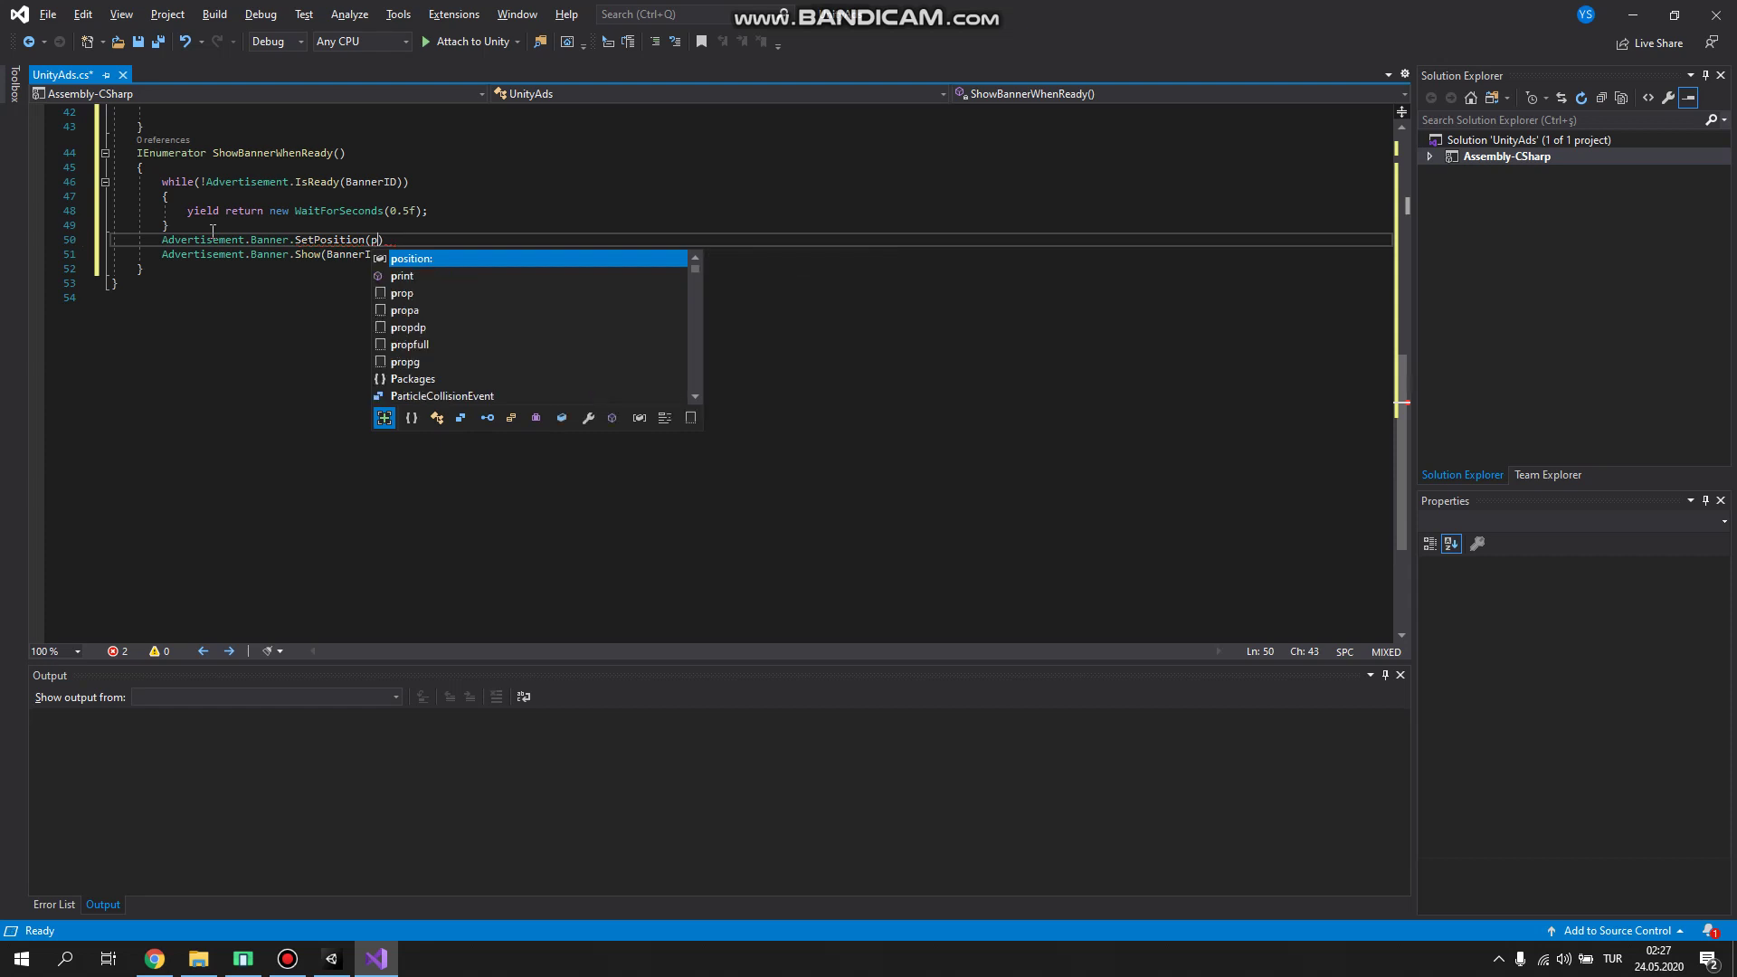
pyautogui.press('BackSpace')
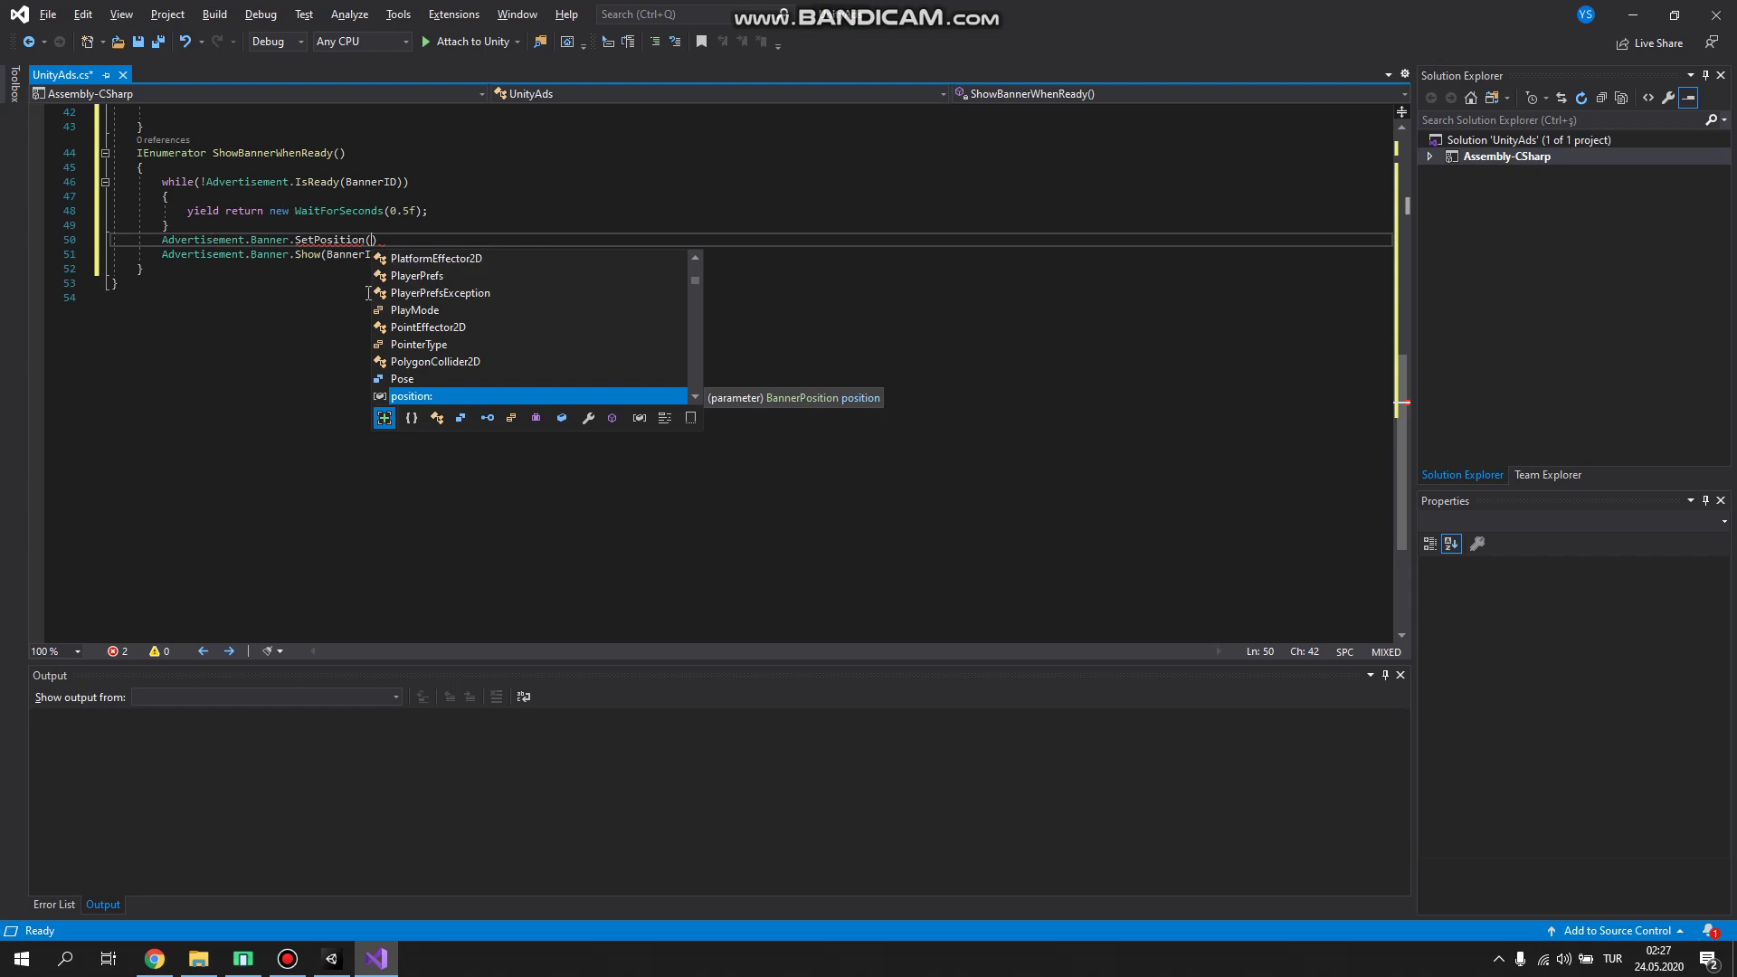
# Step: Give SetPosition the argument BannerPosition.BOTTOM_CENTER
pyautogui.click(399, 240)
pyautogui.press('BackSpace')
pyautogui.press('BackSpace')
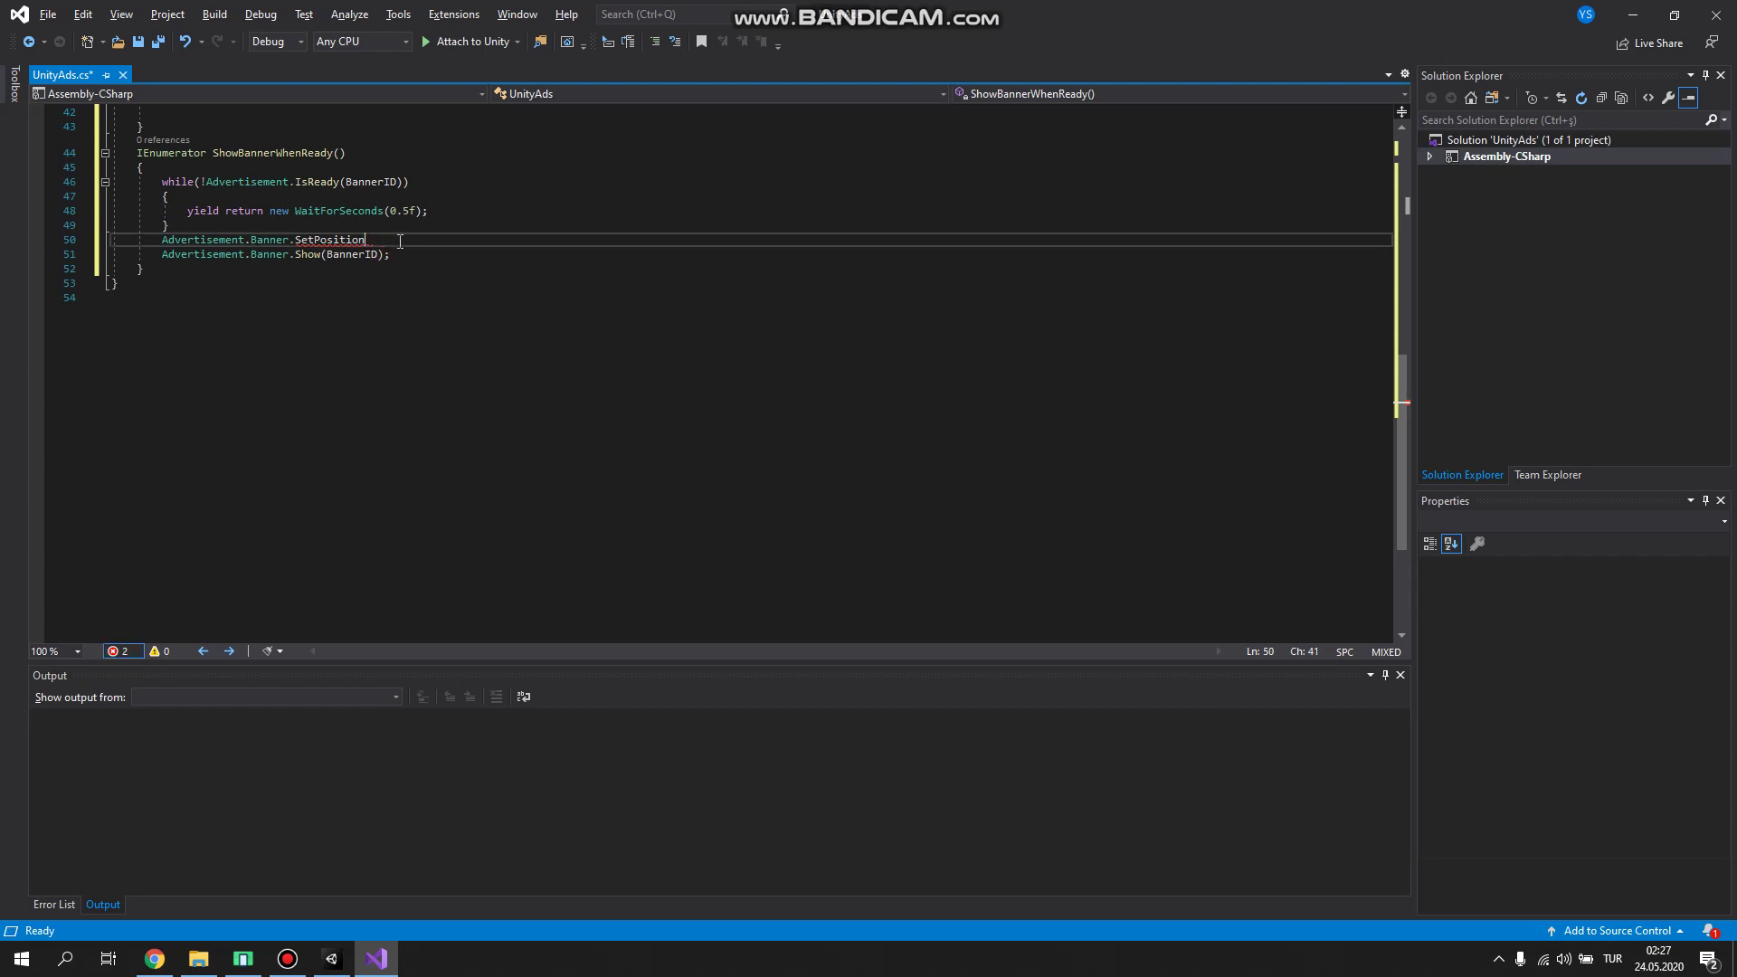
pyautogui.write('(')
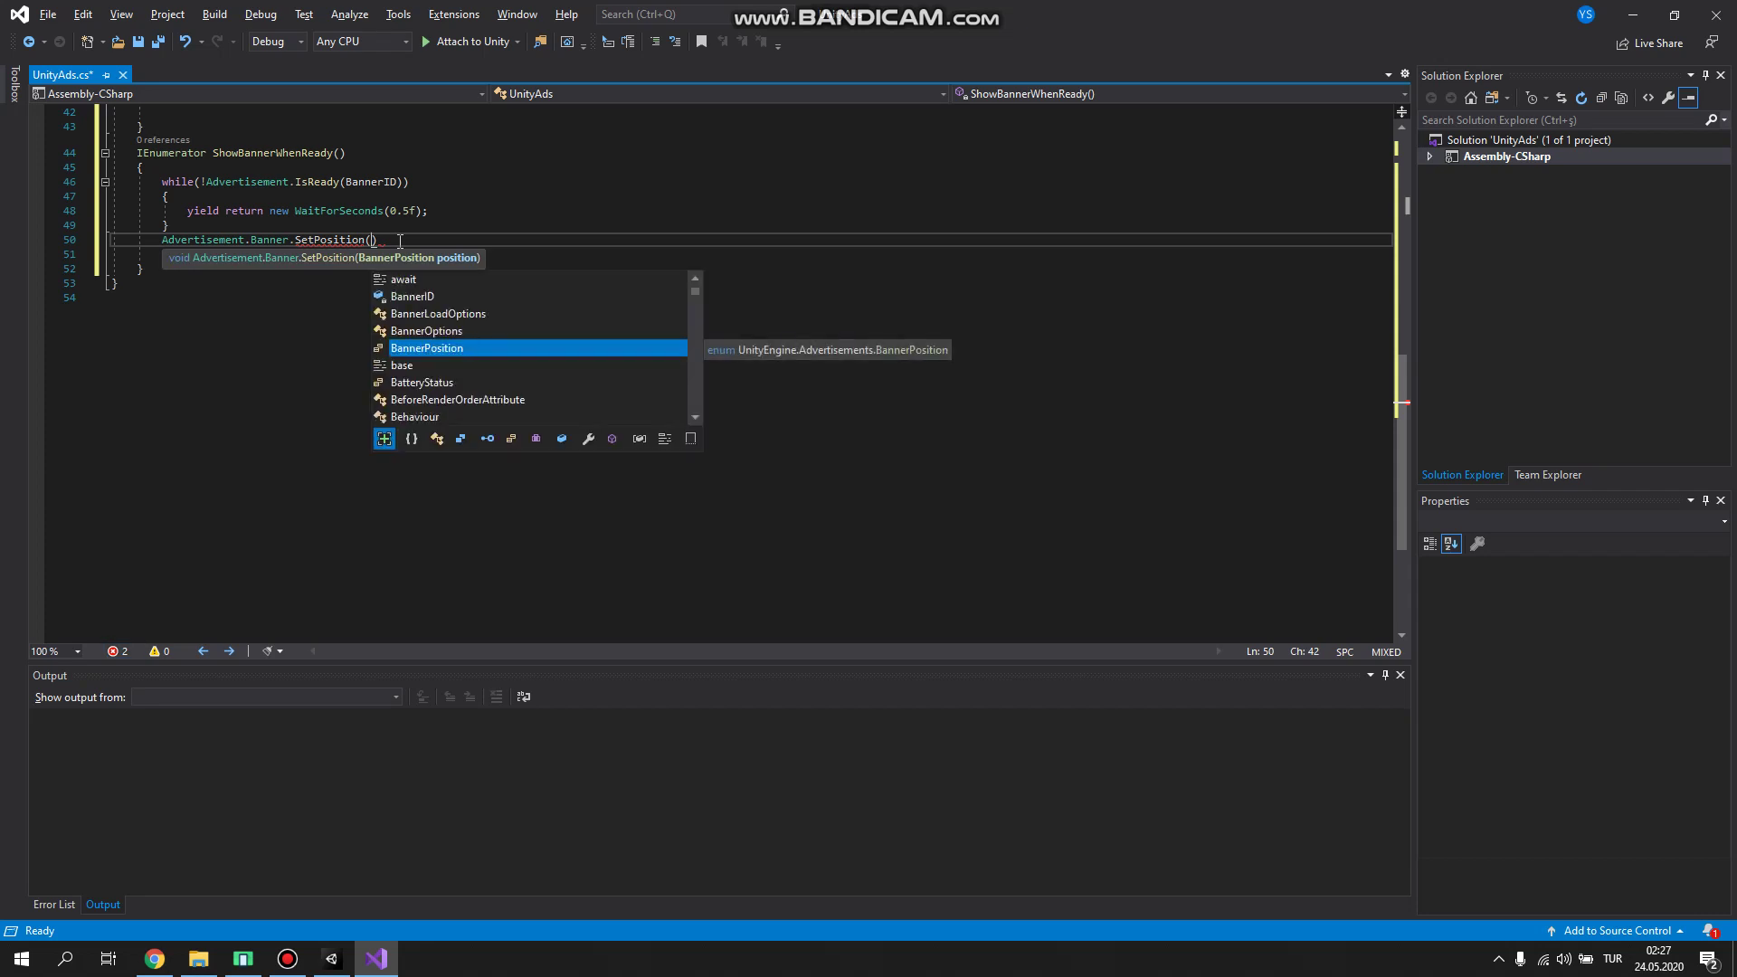
pyautogui.press('Tab')
pyautogui.write('.')
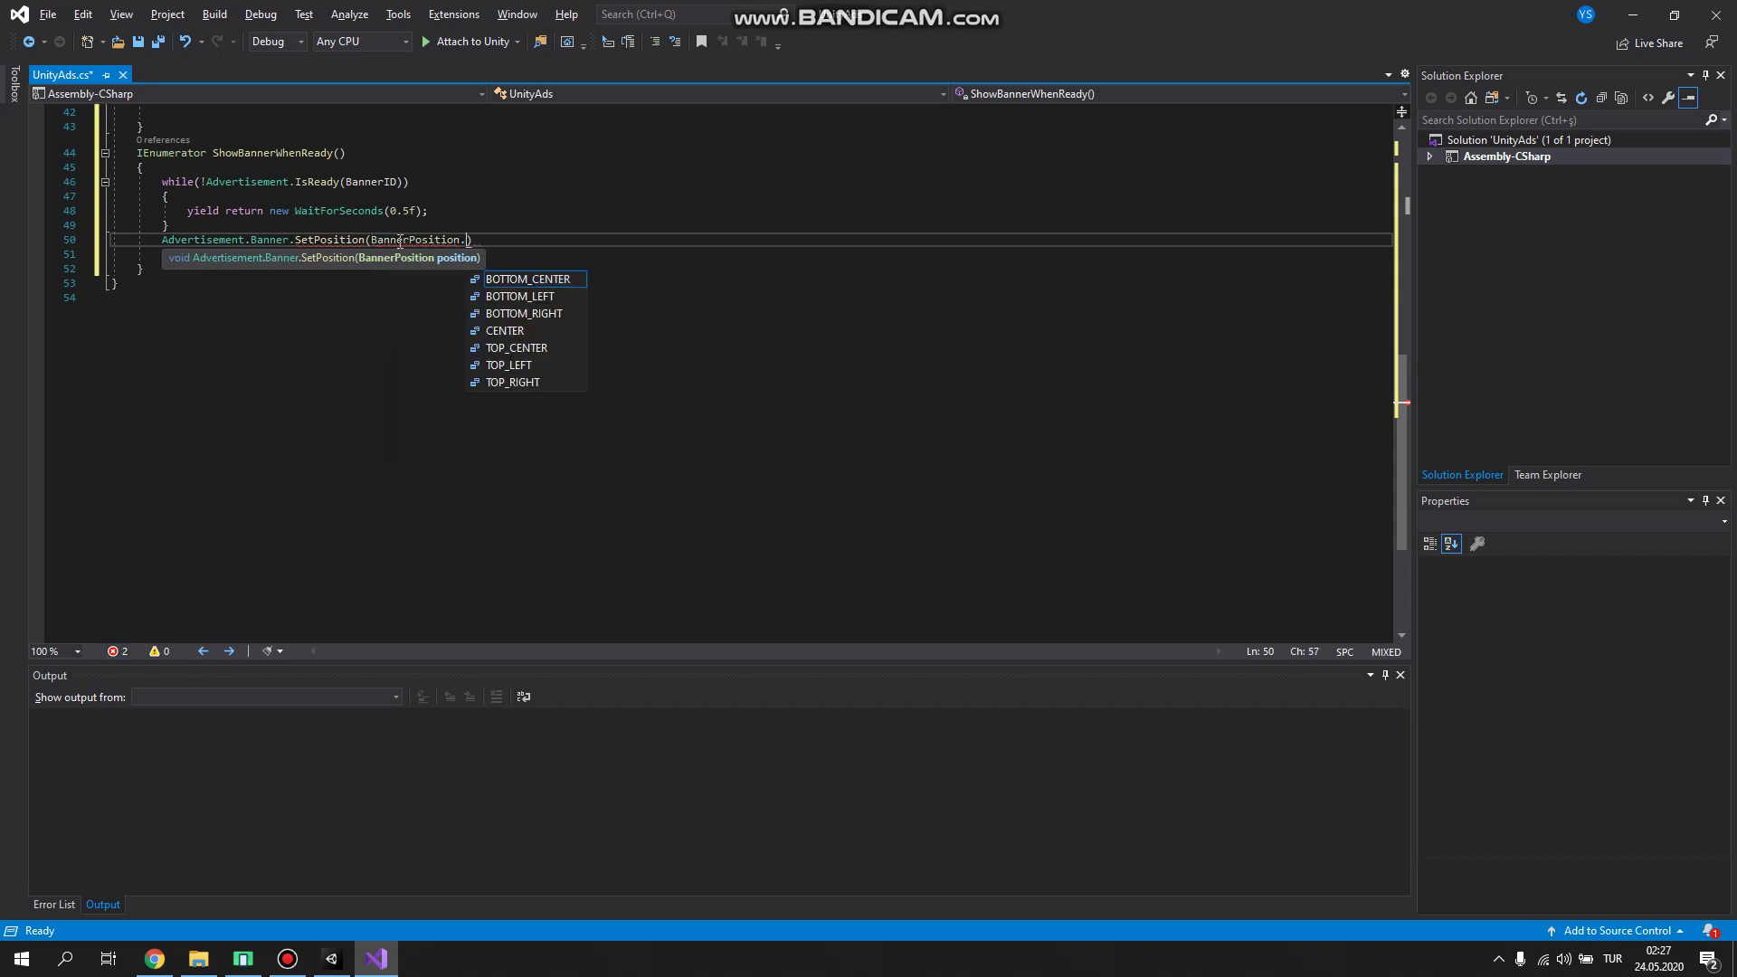
pyautogui.press('Down')
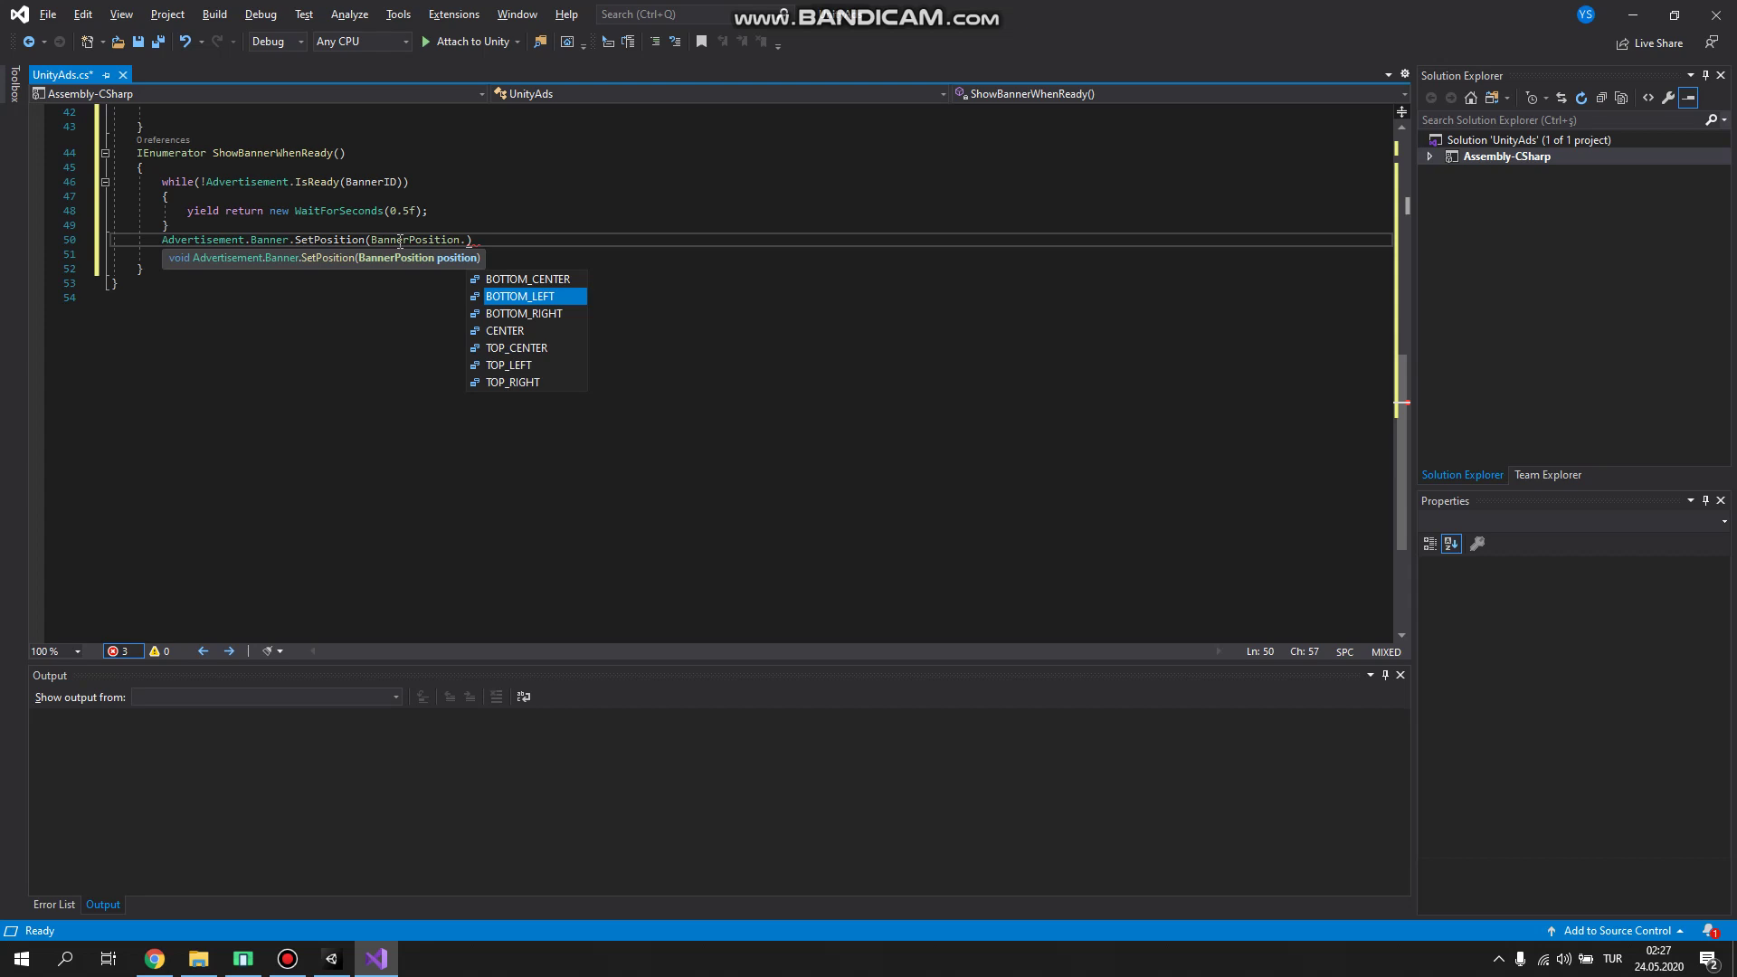
pyautogui.press('Up')
pyautogui.press('Tab')
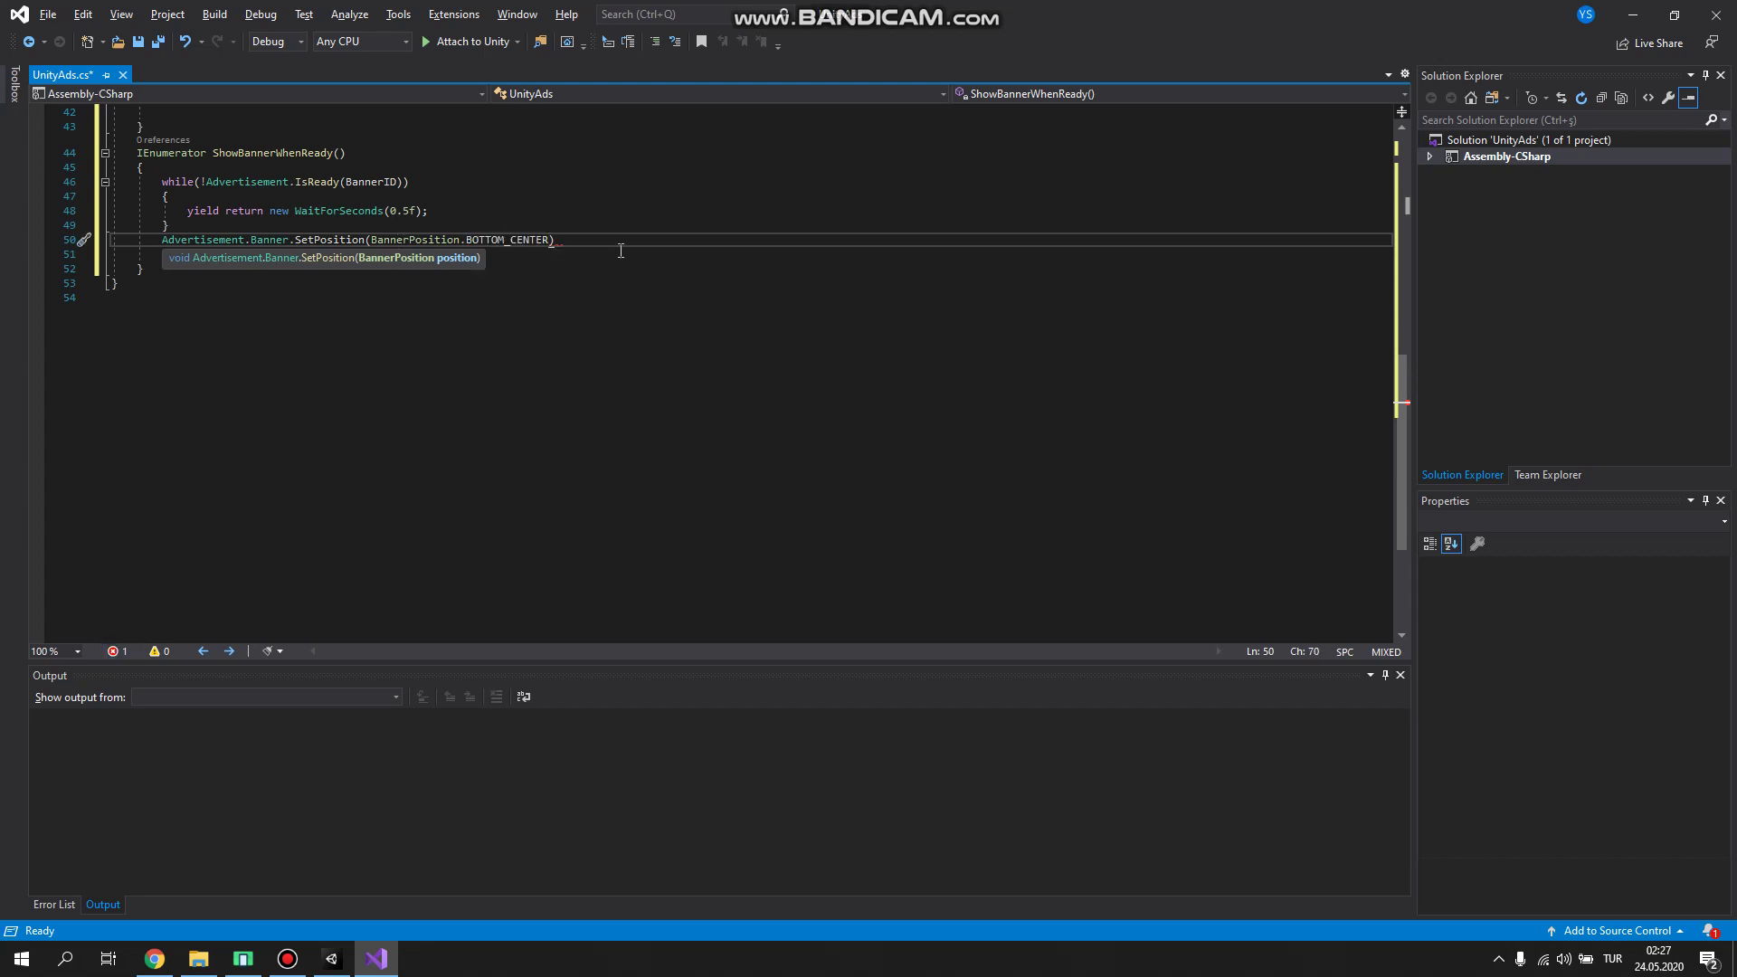
pyautogui.press('Down')
pyautogui.click(625, 236)
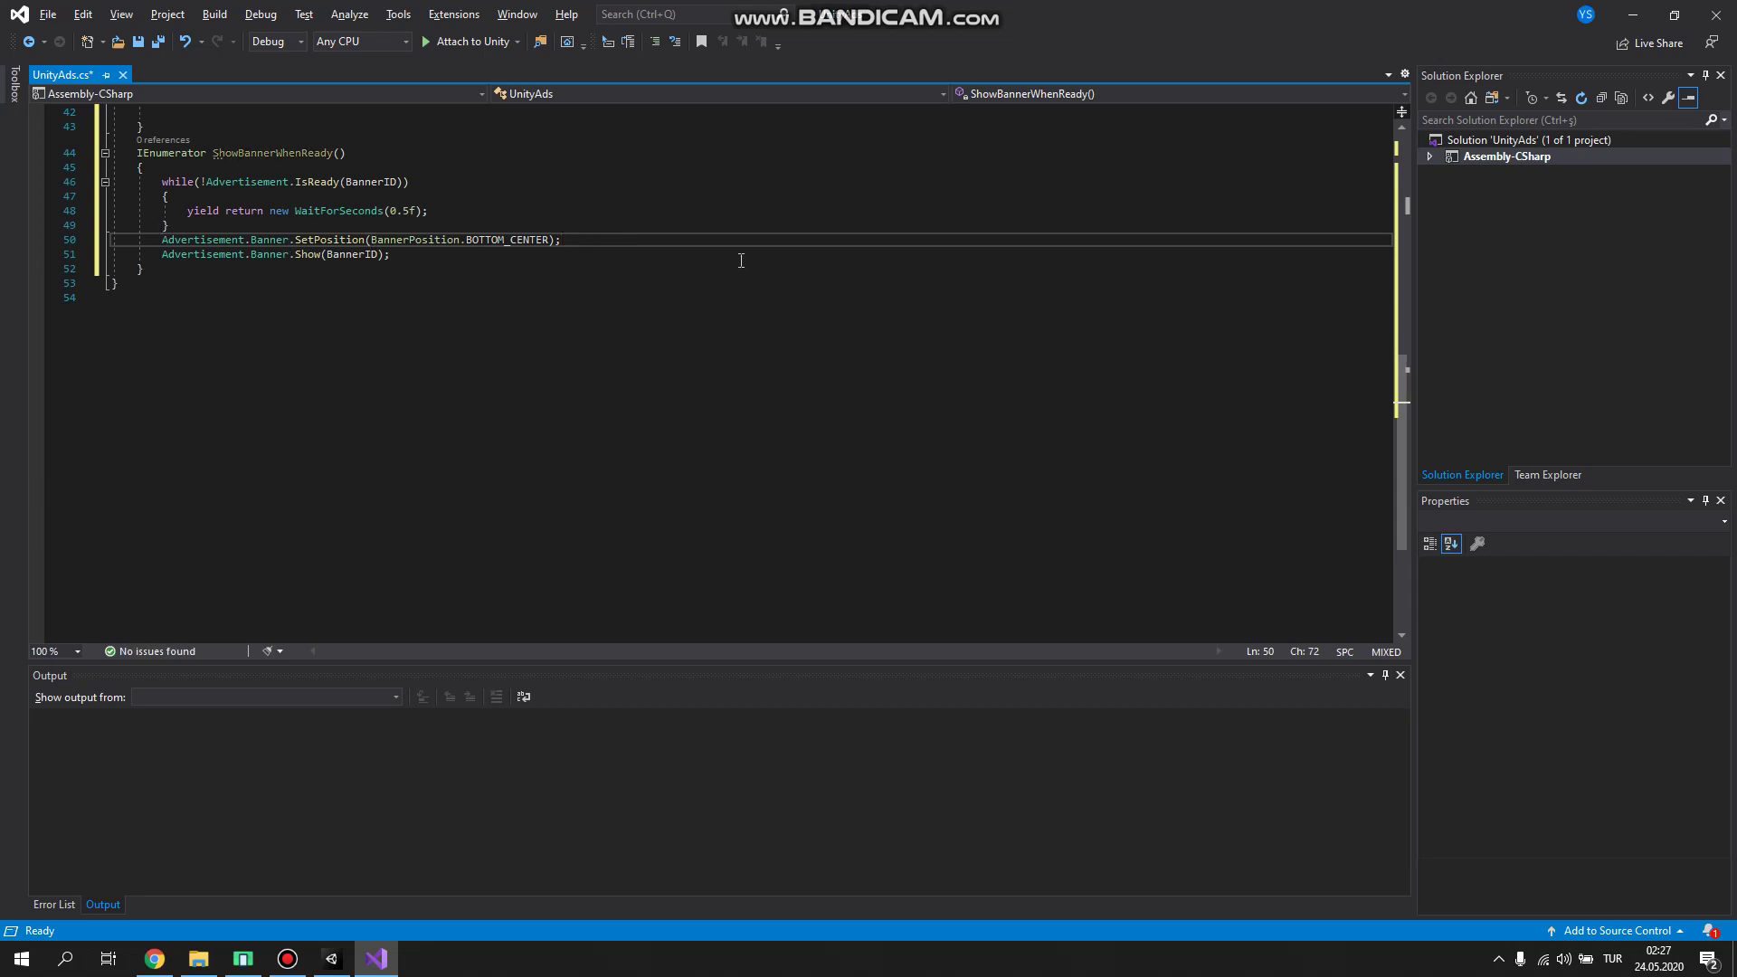
pyautogui.moveTo(557, 253); pyautogui.dragTo(170, 225)
pyautogui.click(383, 256)
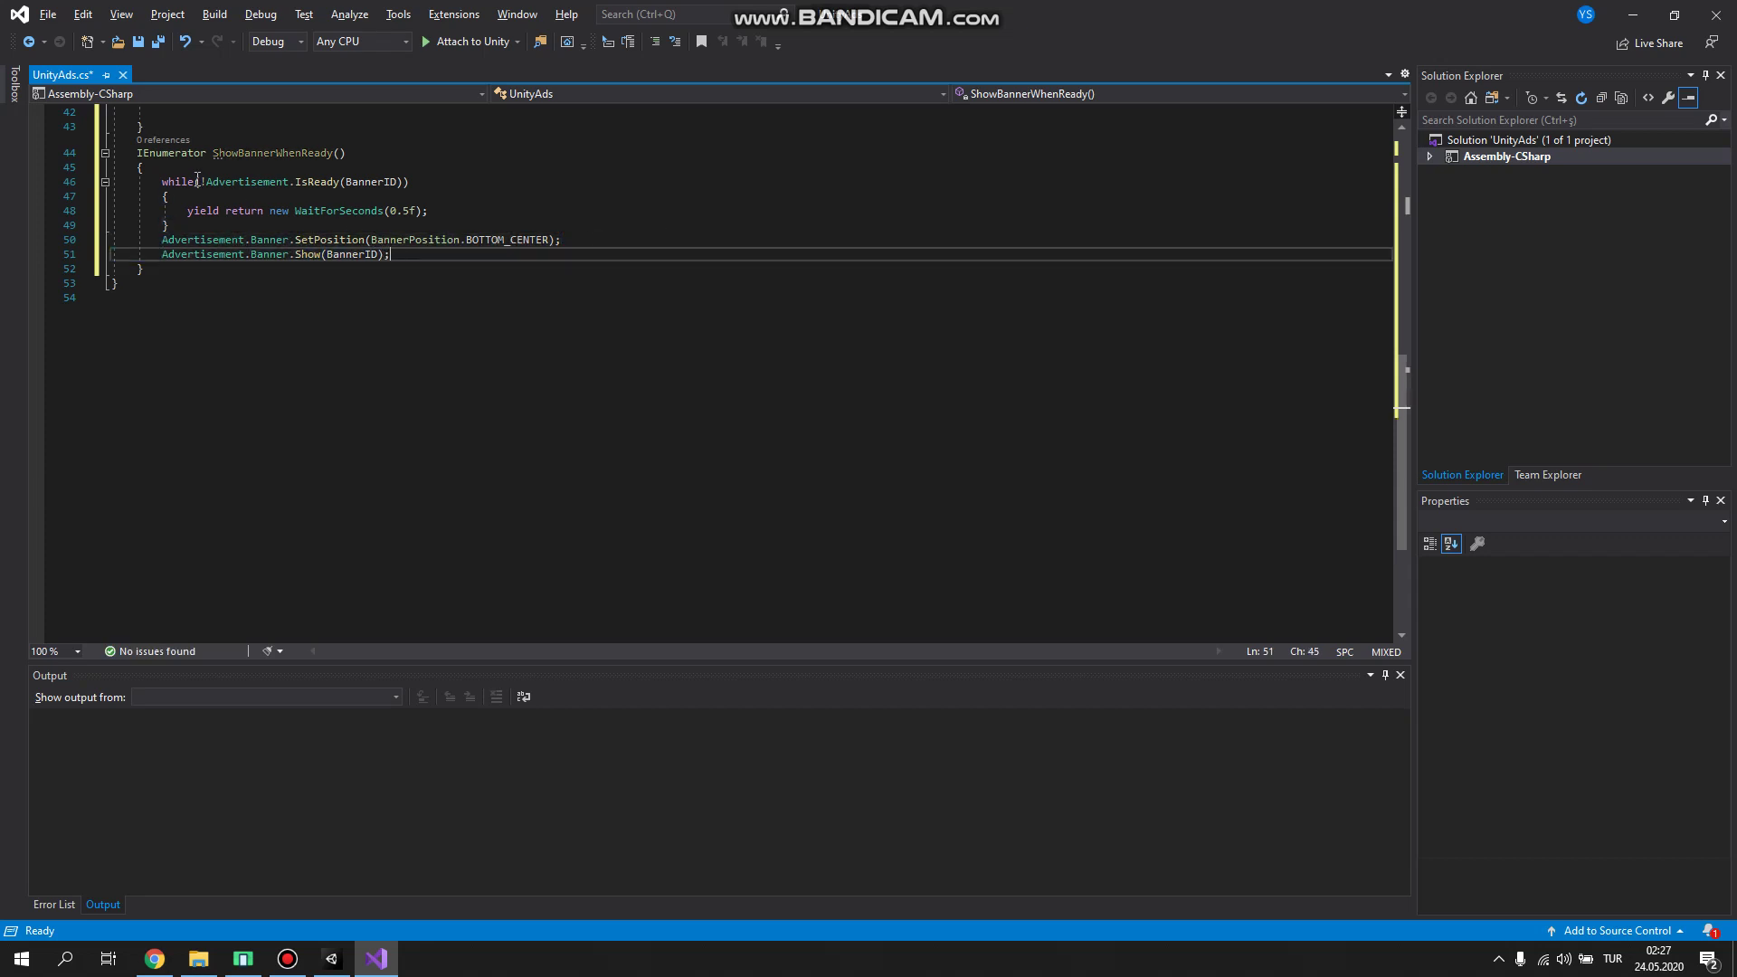
# Step: Start a StartCoroutine( call on the empty line in ShowBannerAd
pyautogui.scroll(5, 251, 300)
pyautogui.click(252, 369)
pyautogui.click(255, 300)
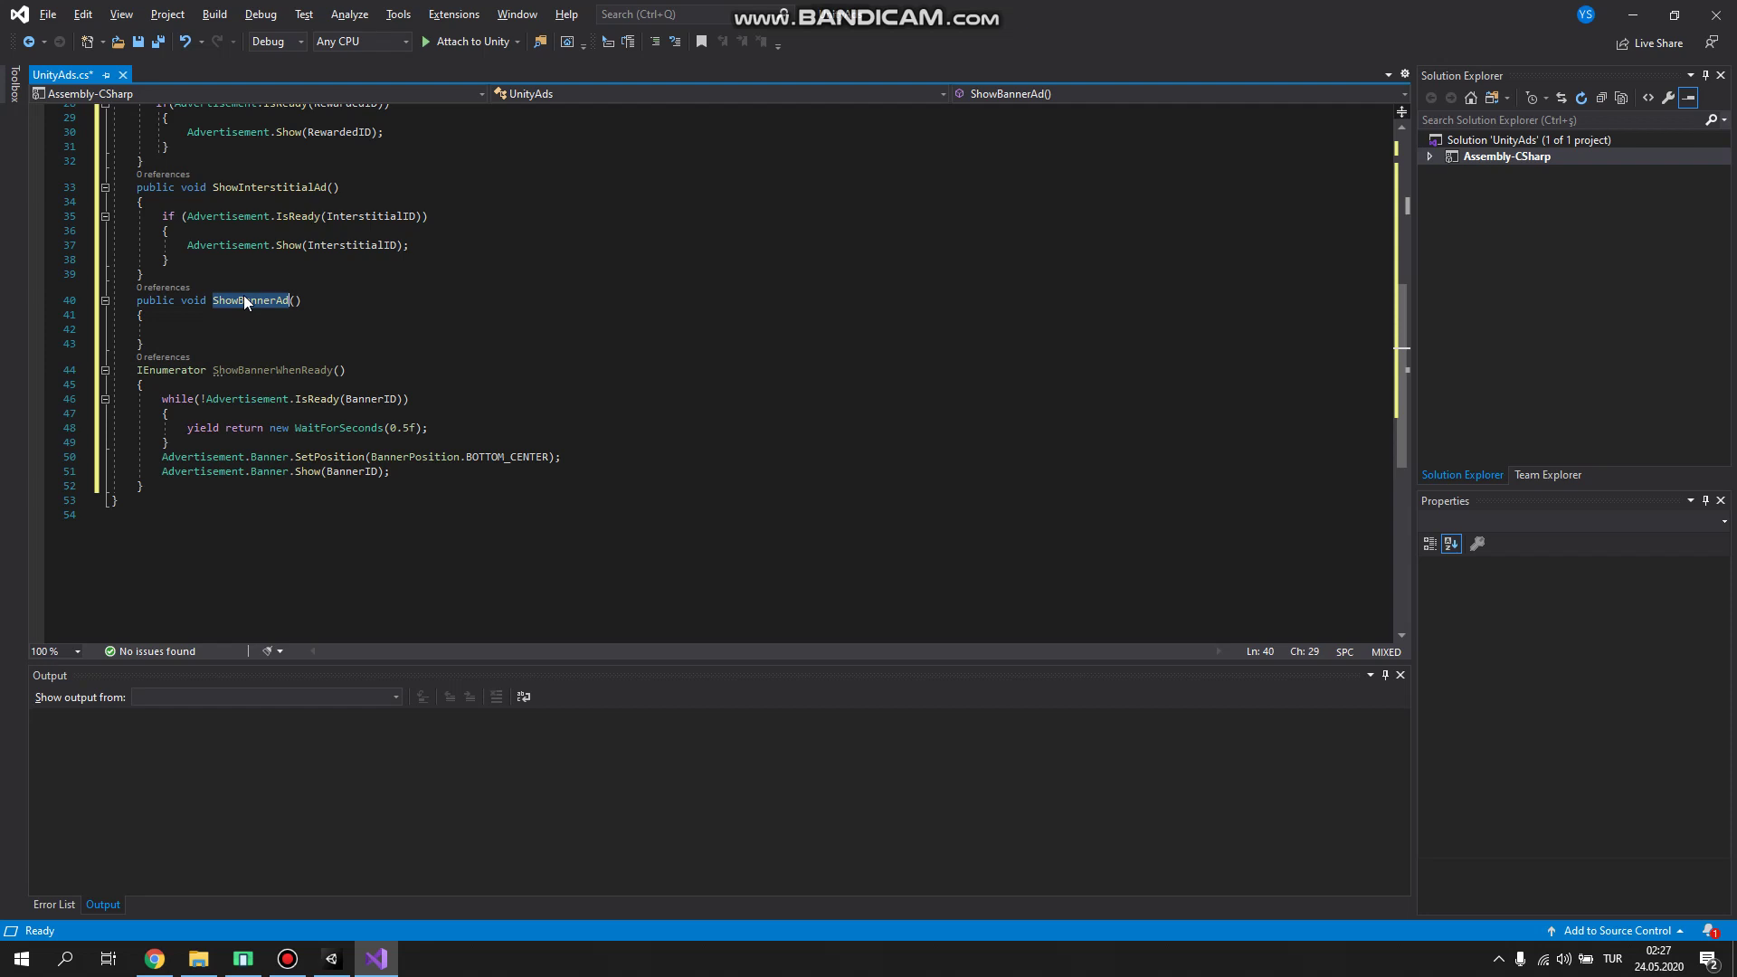
pyautogui.click(205, 331)
pyautogui.write('start')
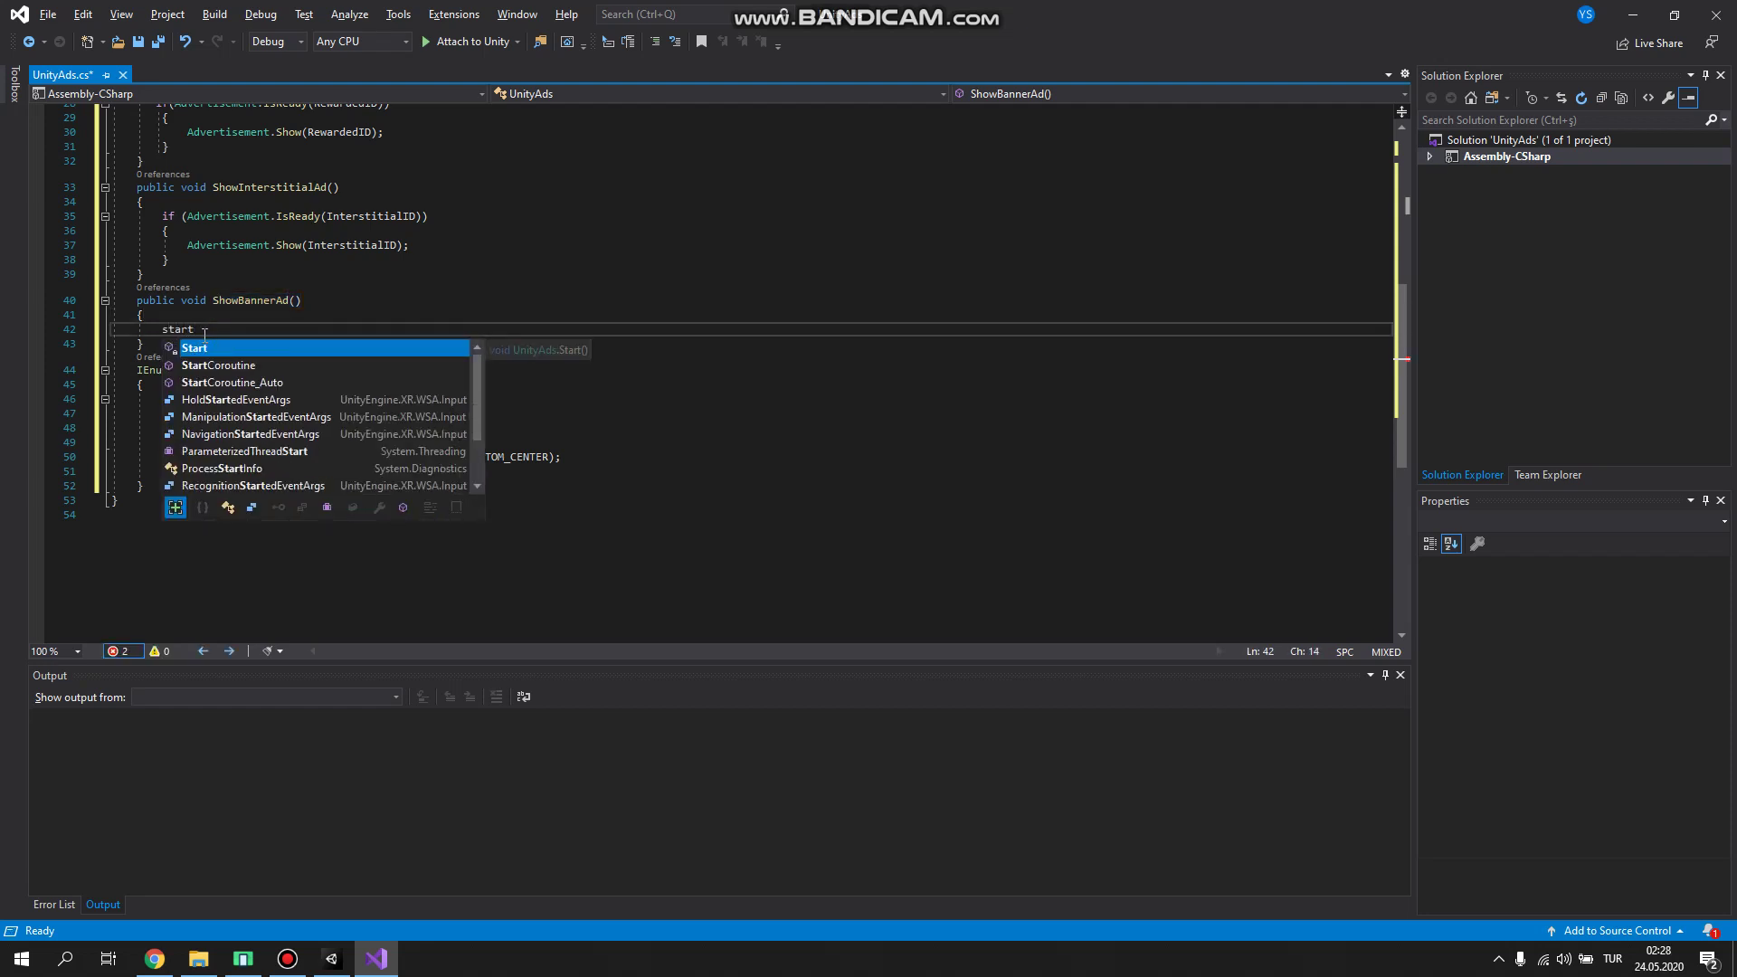
pyautogui.press('Down')
pyautogui.press('Tab')
pyautogui.write('(')
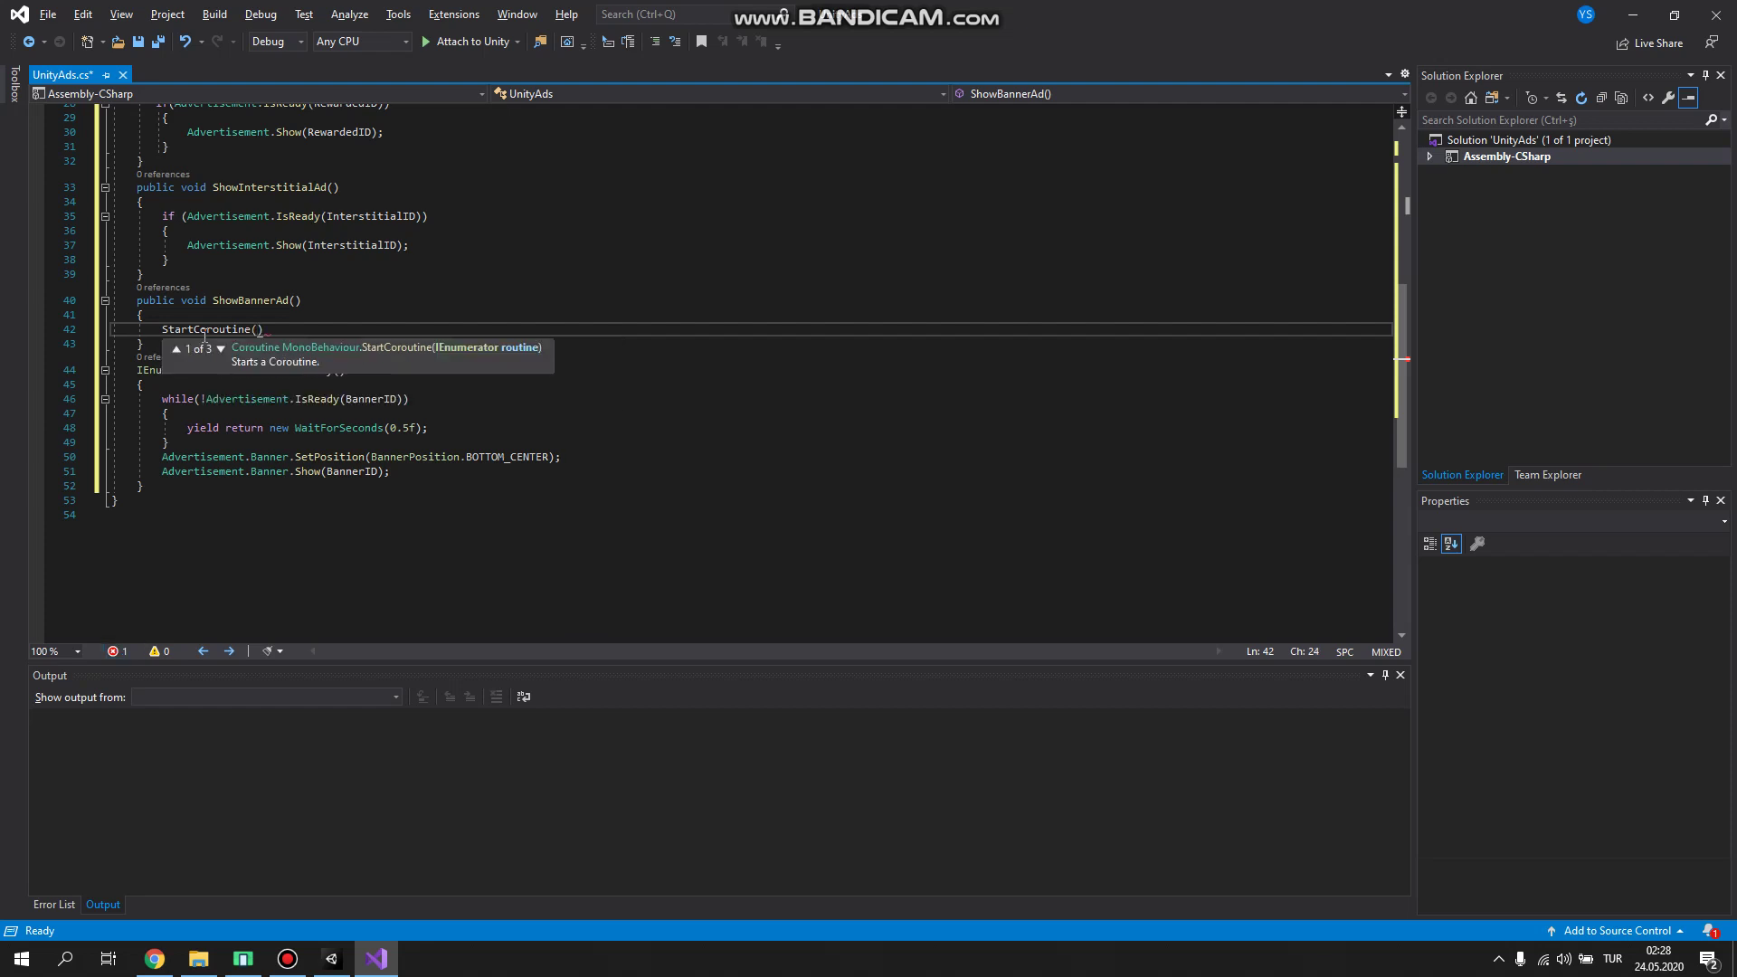
# Step: Pass ShowBannerWhenReady() to StartCoroutine, adding parentheses to fix the method-group error
pyautogui.scroll(1, 261, 424)
pyautogui.click(205, 443)
pyautogui.doubleClick(272, 414)
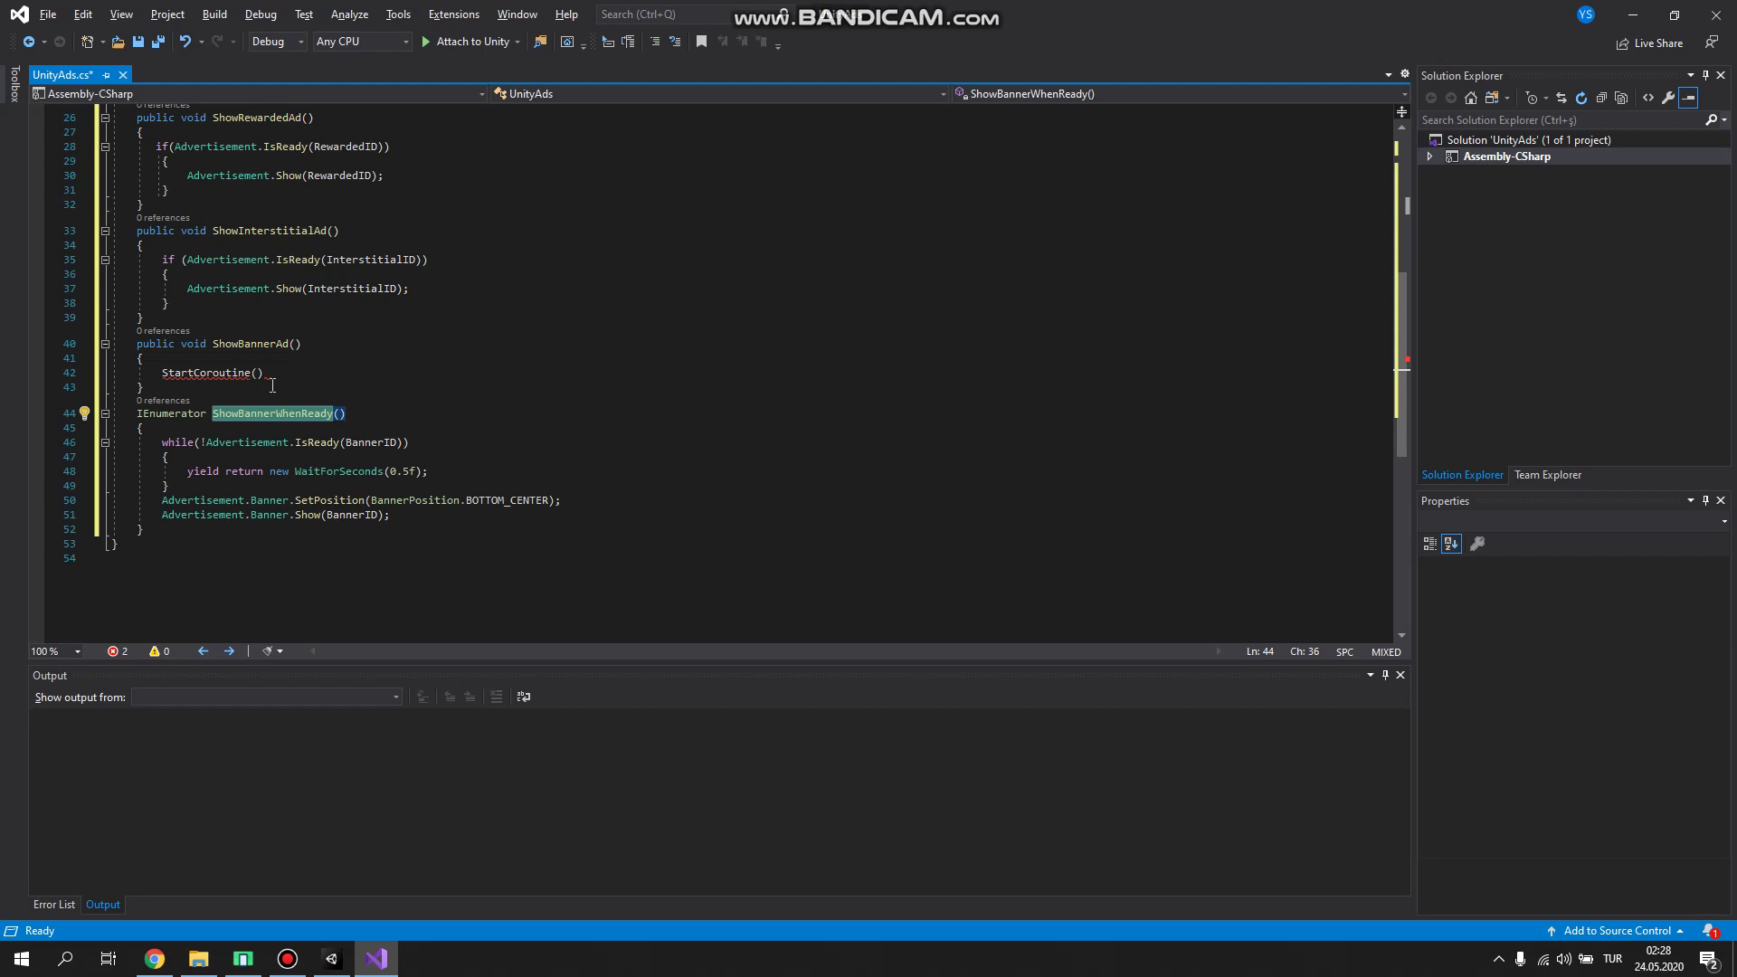
pyautogui.hotkey('ctrl', 'c')
pyautogui.click(258, 378)
pyautogui.hotkey('ctrl', 'v')
pyautogui.click(420, 375)
pyautogui.write(';')
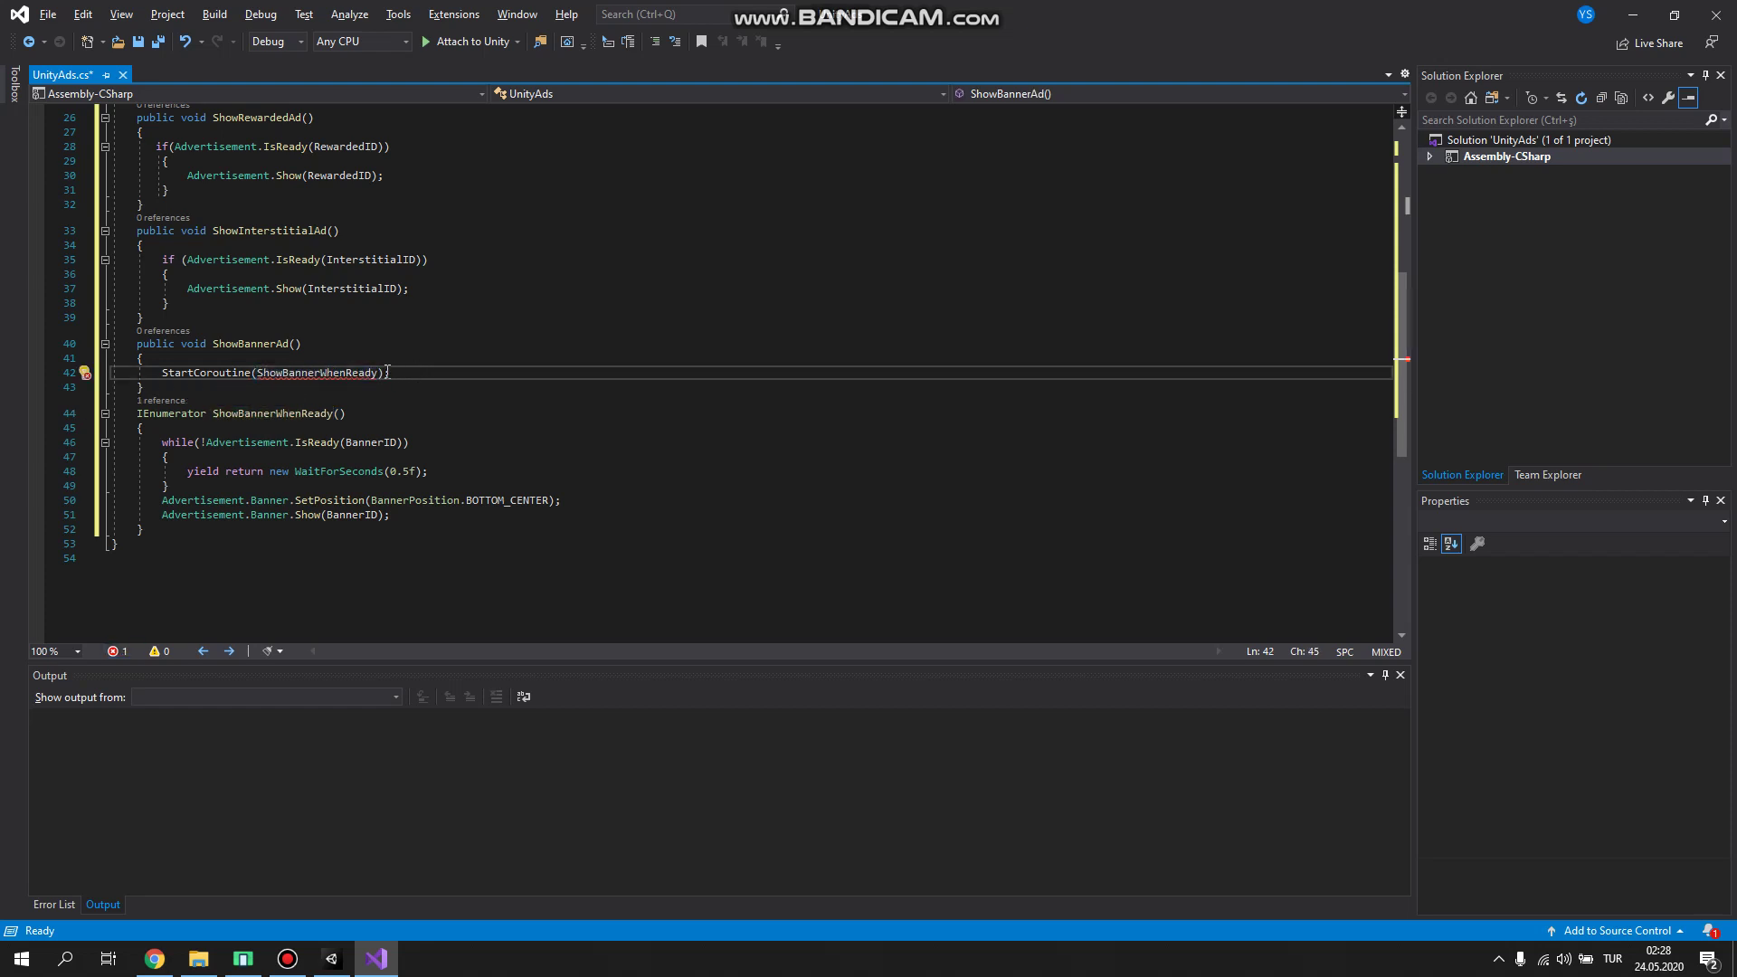
pyautogui.moveTo(370, 379)
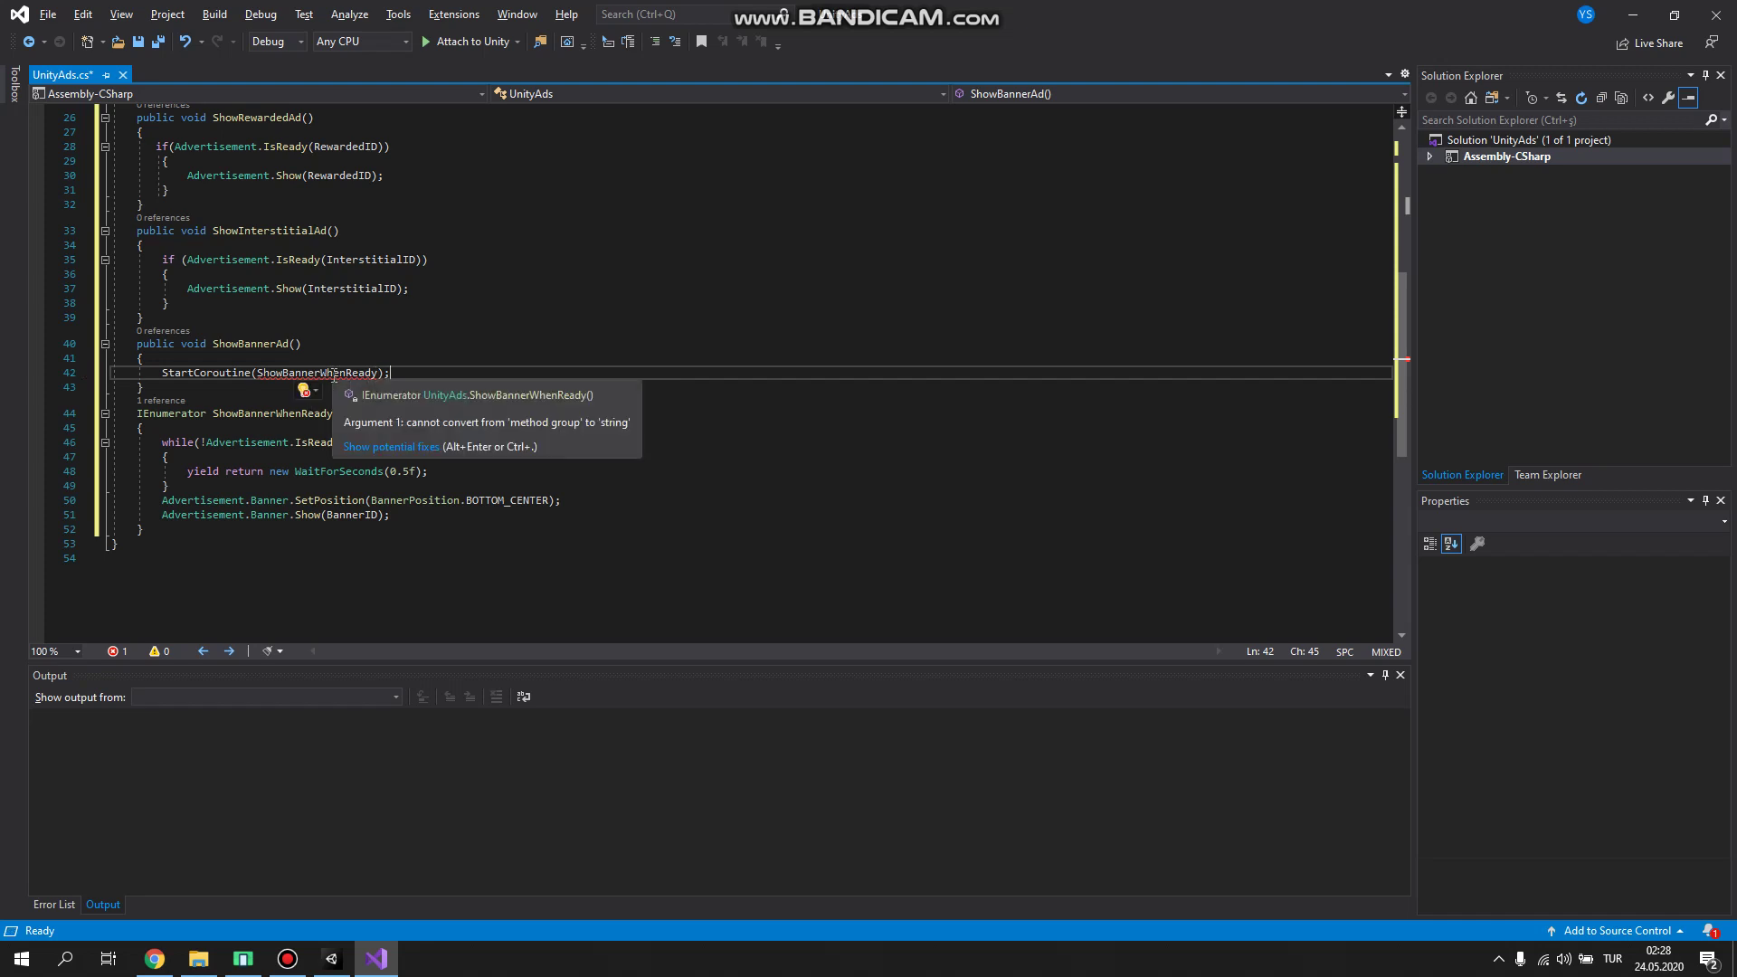
pyautogui.scroll(-1, 334, 375)
pyautogui.scroll(1, 334, 374)
pyautogui.write('(')
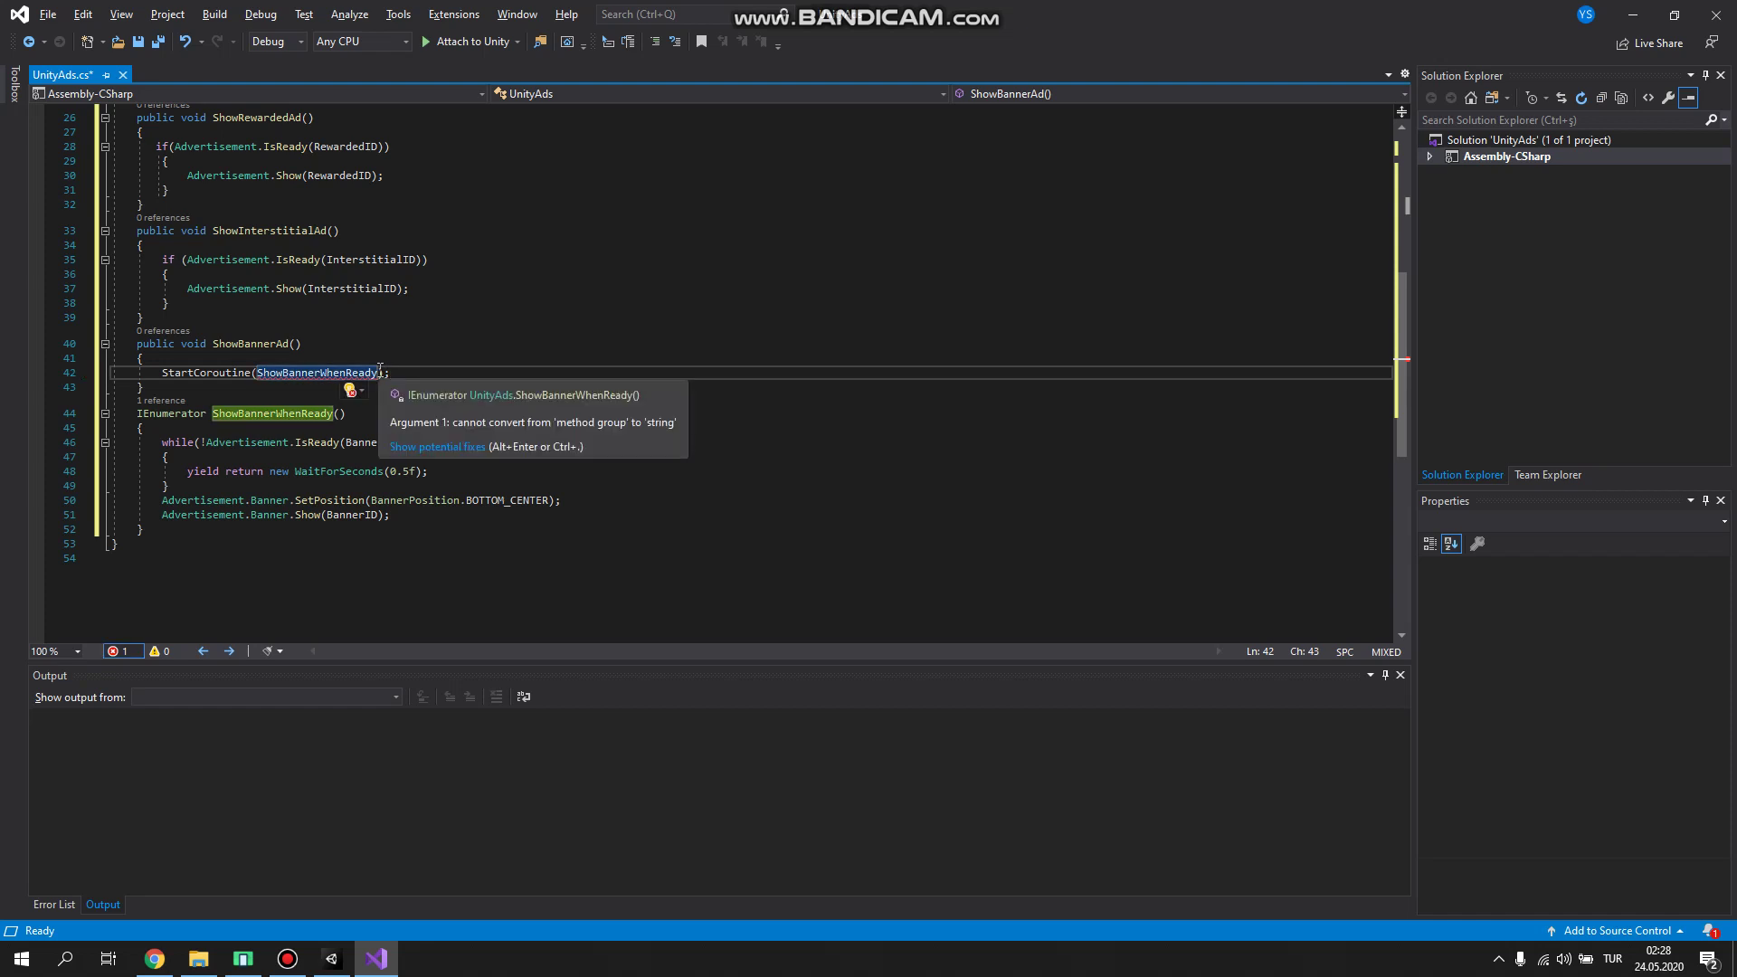
pyautogui.click(404, 317)
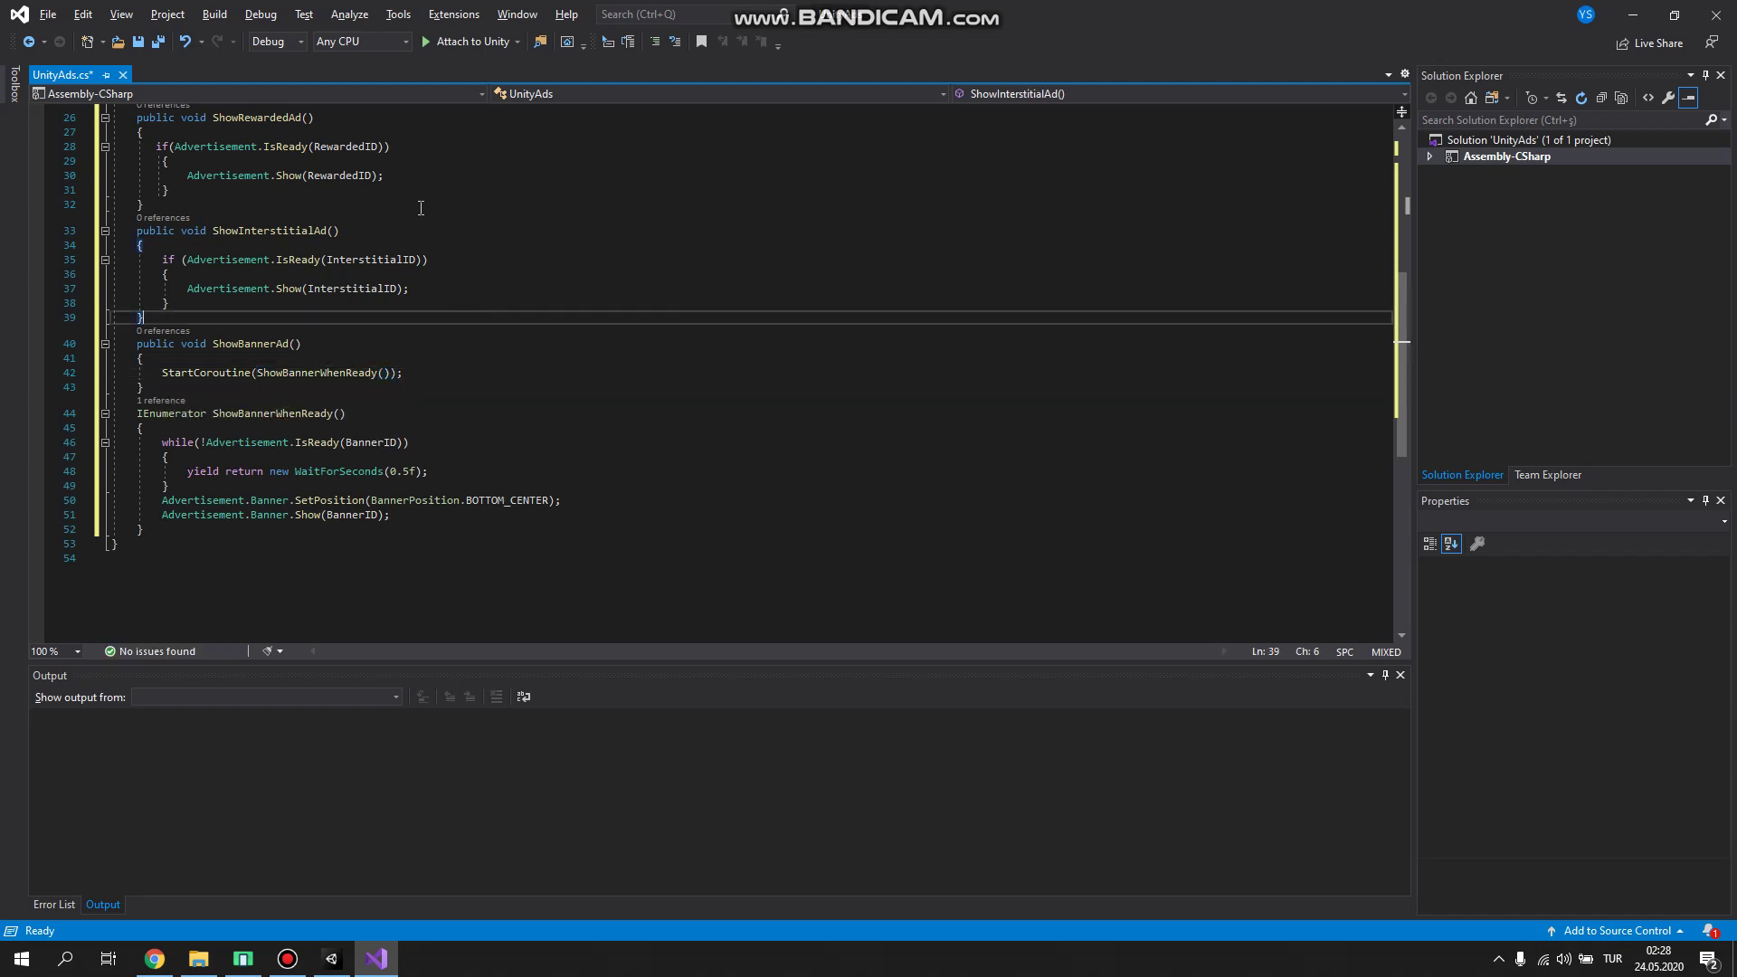
# Step: Add IUnityAdsListener after MonoBehaviour in the UnityAds class declaration
pyautogui.scroll(3, 404, 295)
pyautogui.scroll(-1, 404, 296)
pyautogui.scroll(-5, 389, 294)
pyautogui.scroll(1, 382, 289)
pyautogui.click(345, 321)
pyautogui.scroll(3, 349, 316)
pyautogui.scroll(5, 358, 315)
pyautogui.scroll(2, 364, 314)
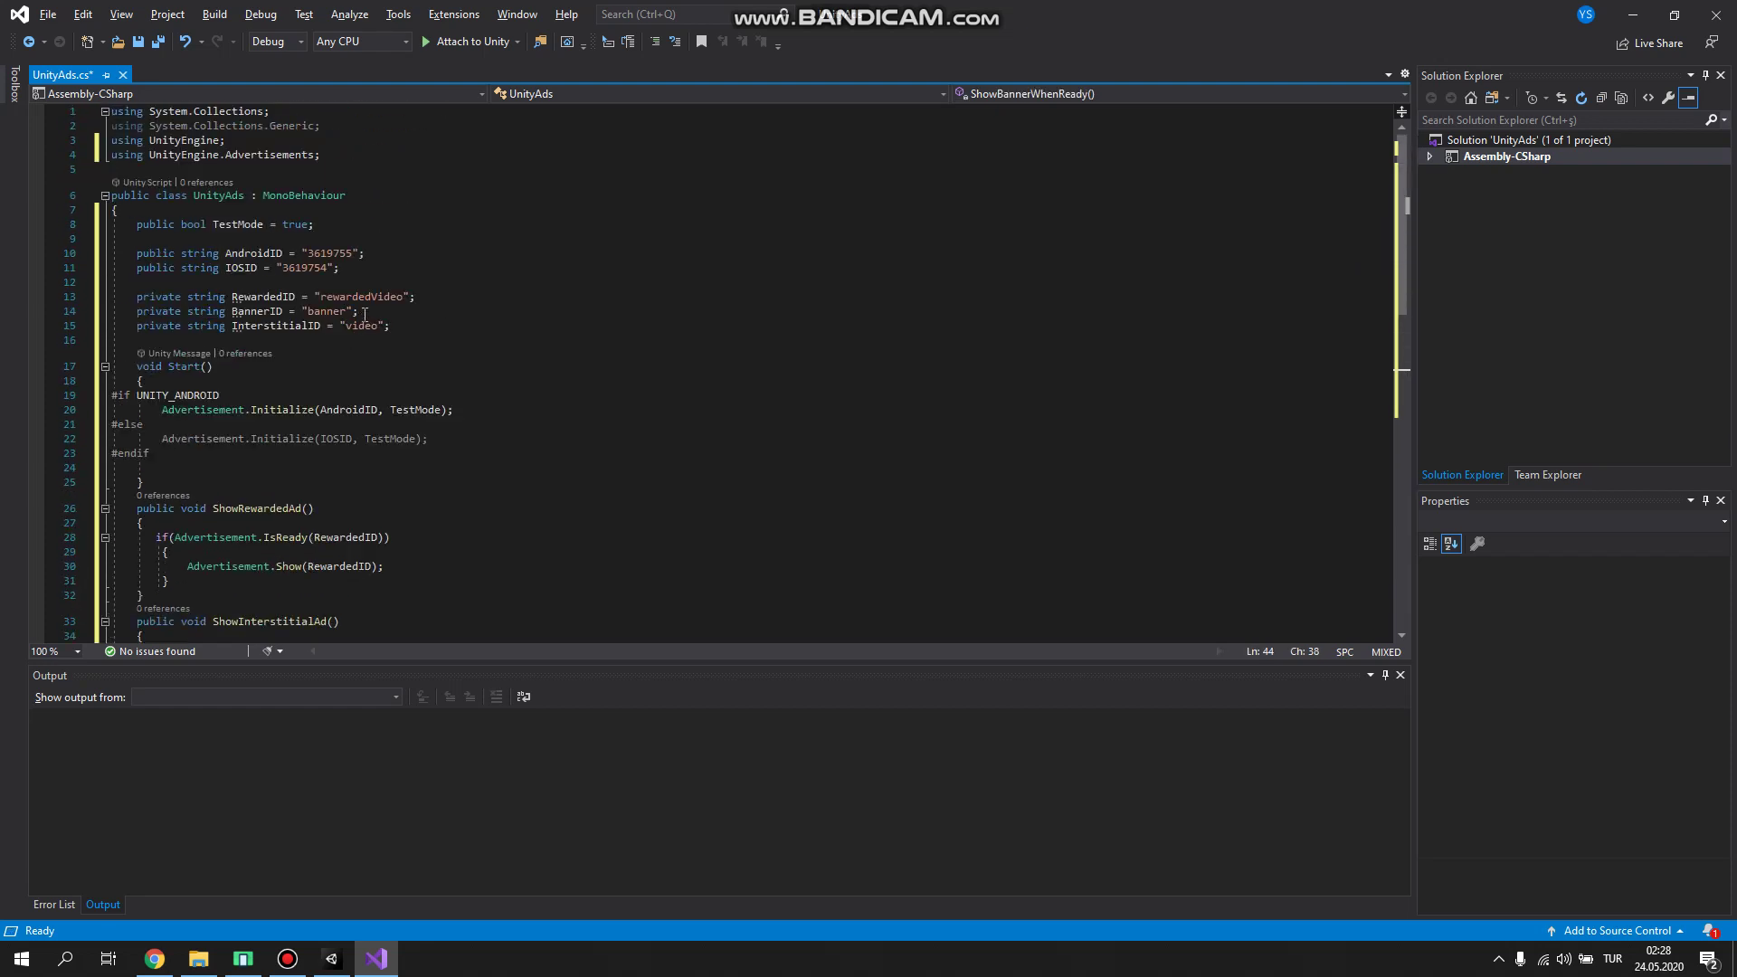
pyautogui.scroll(-8, 387, 321)
pyautogui.scroll(-8, 394, 320)
pyautogui.scroll(8, 395, 319)
pyautogui.scroll(8, 398, 307)
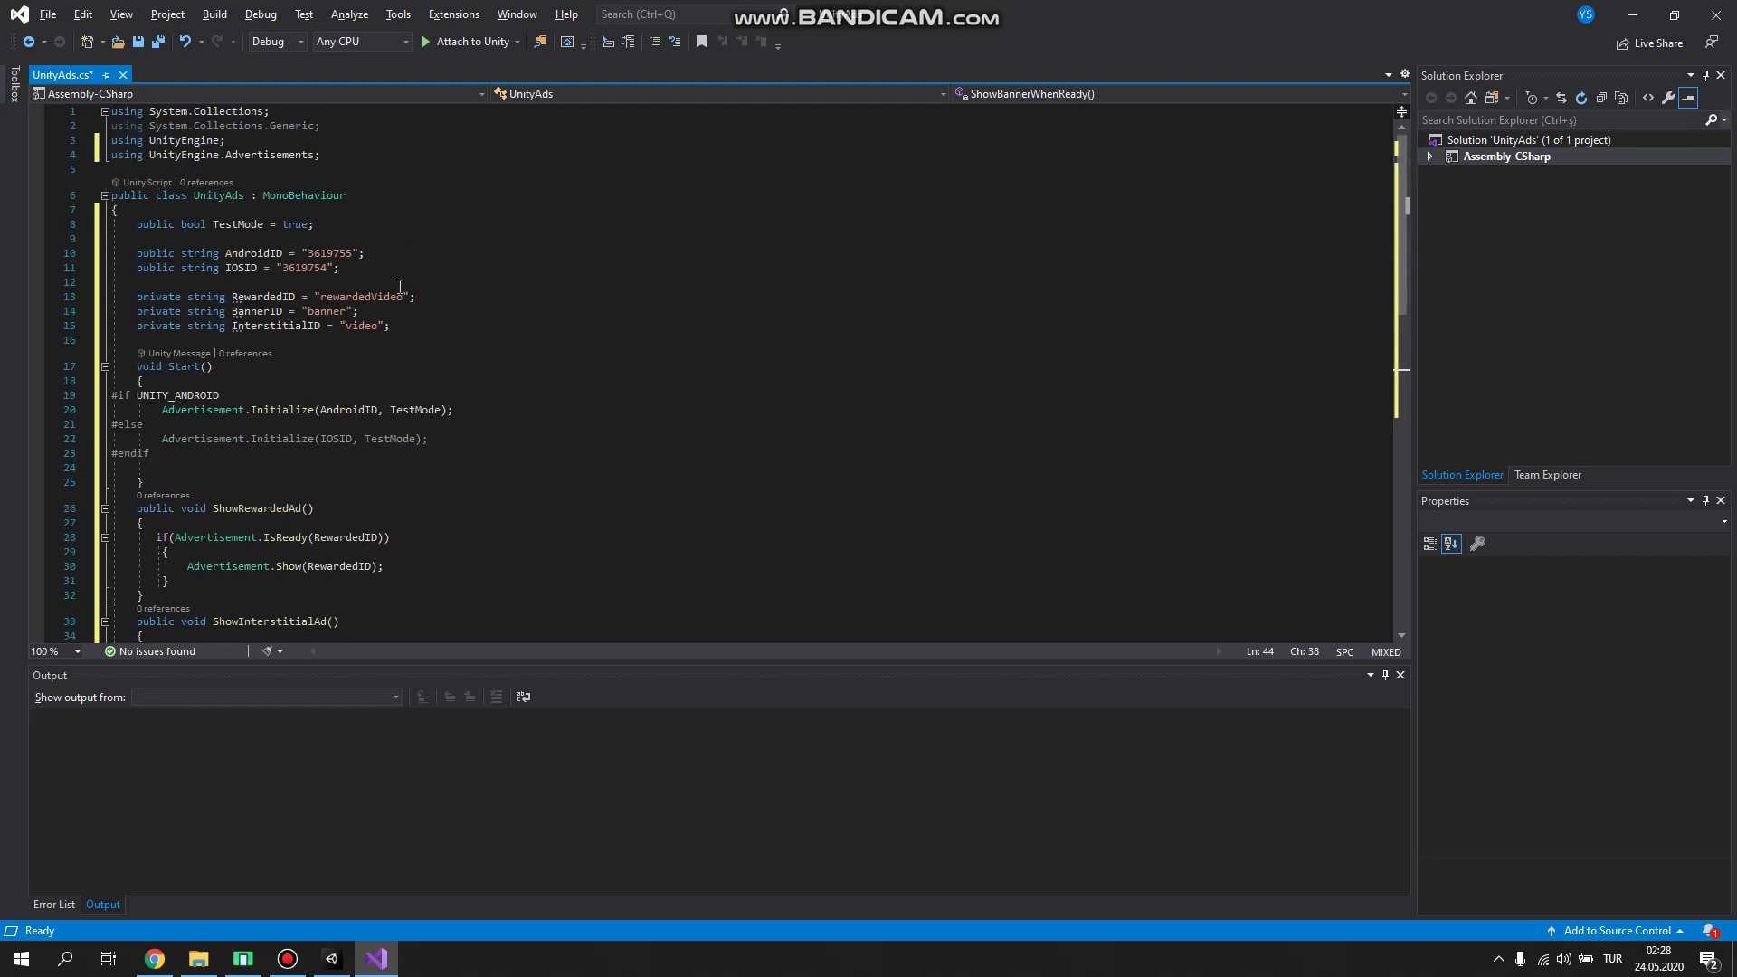
pyautogui.click(368, 189)
pyautogui.write(',Iu')
pyautogui.press('Tab')
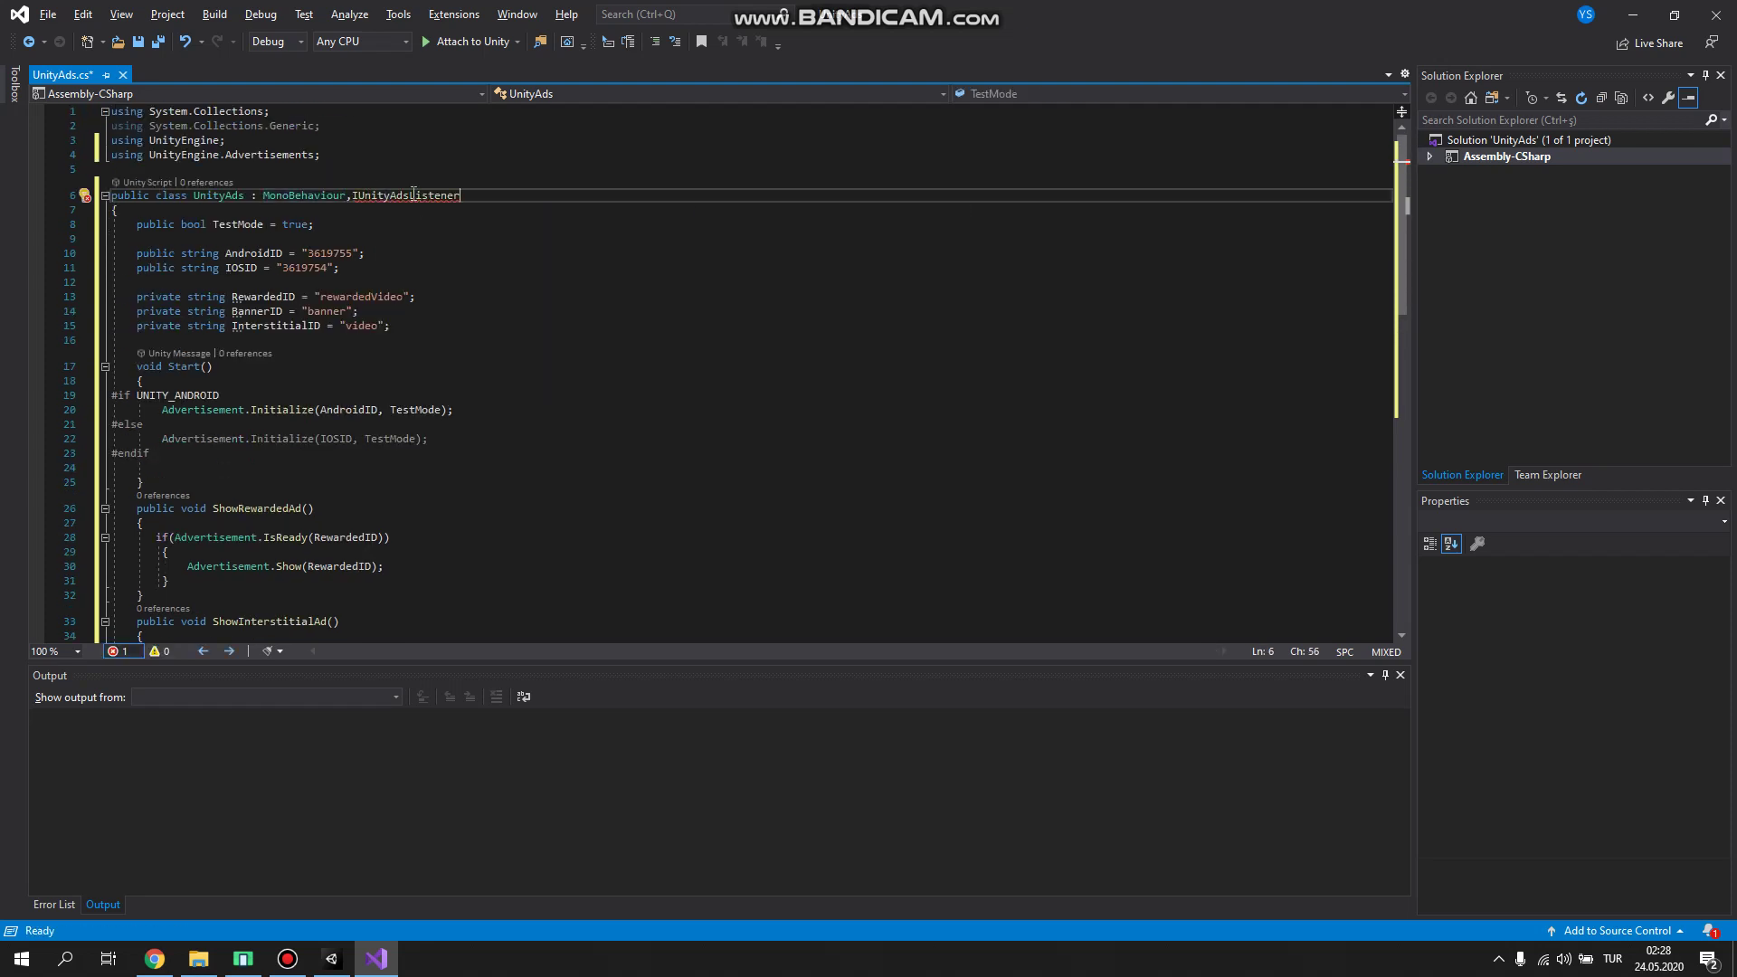
# Step: Show the Quick Actions fixes for the unimplemented IUnityAdsListener interface with Ctrl+
pyautogui.click(410, 195)
pyautogui.scroll(-4, 328, 376)
pyautogui.scroll(-8, 328, 376)
pyautogui.scroll(5, 374, 346)
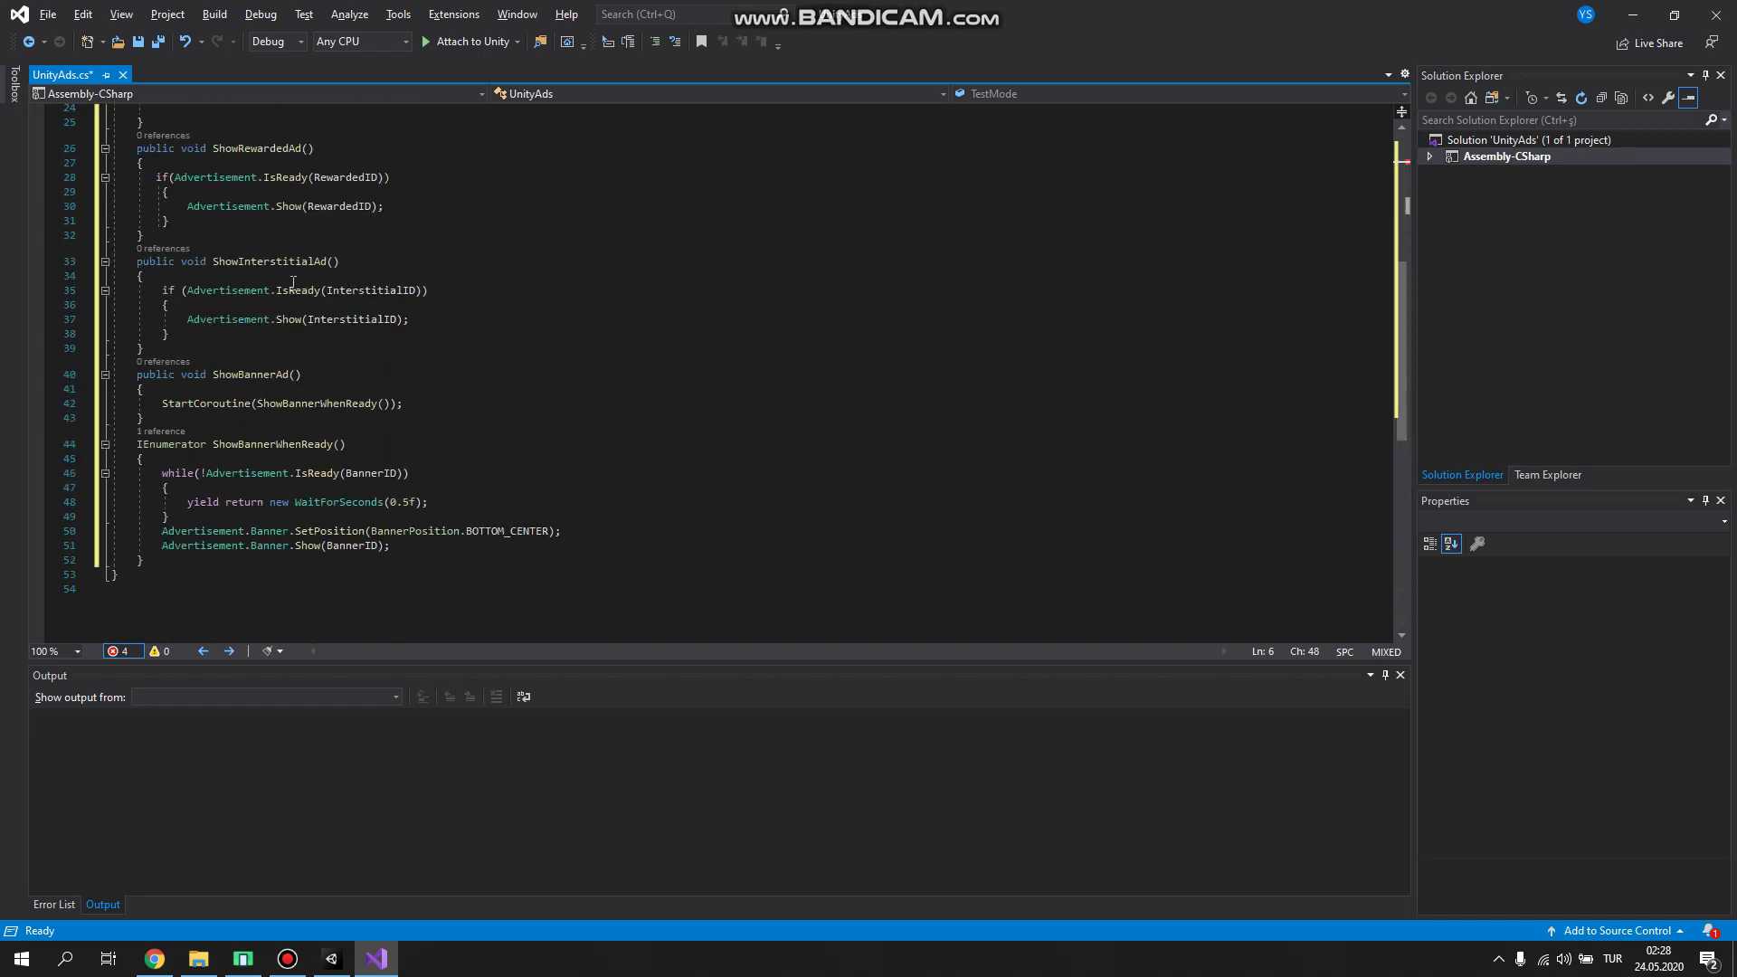
pyautogui.scroll(3, 319, 206)
pyautogui.scroll(2, 353, 253)
pyautogui.scroll(3, 382, 304)
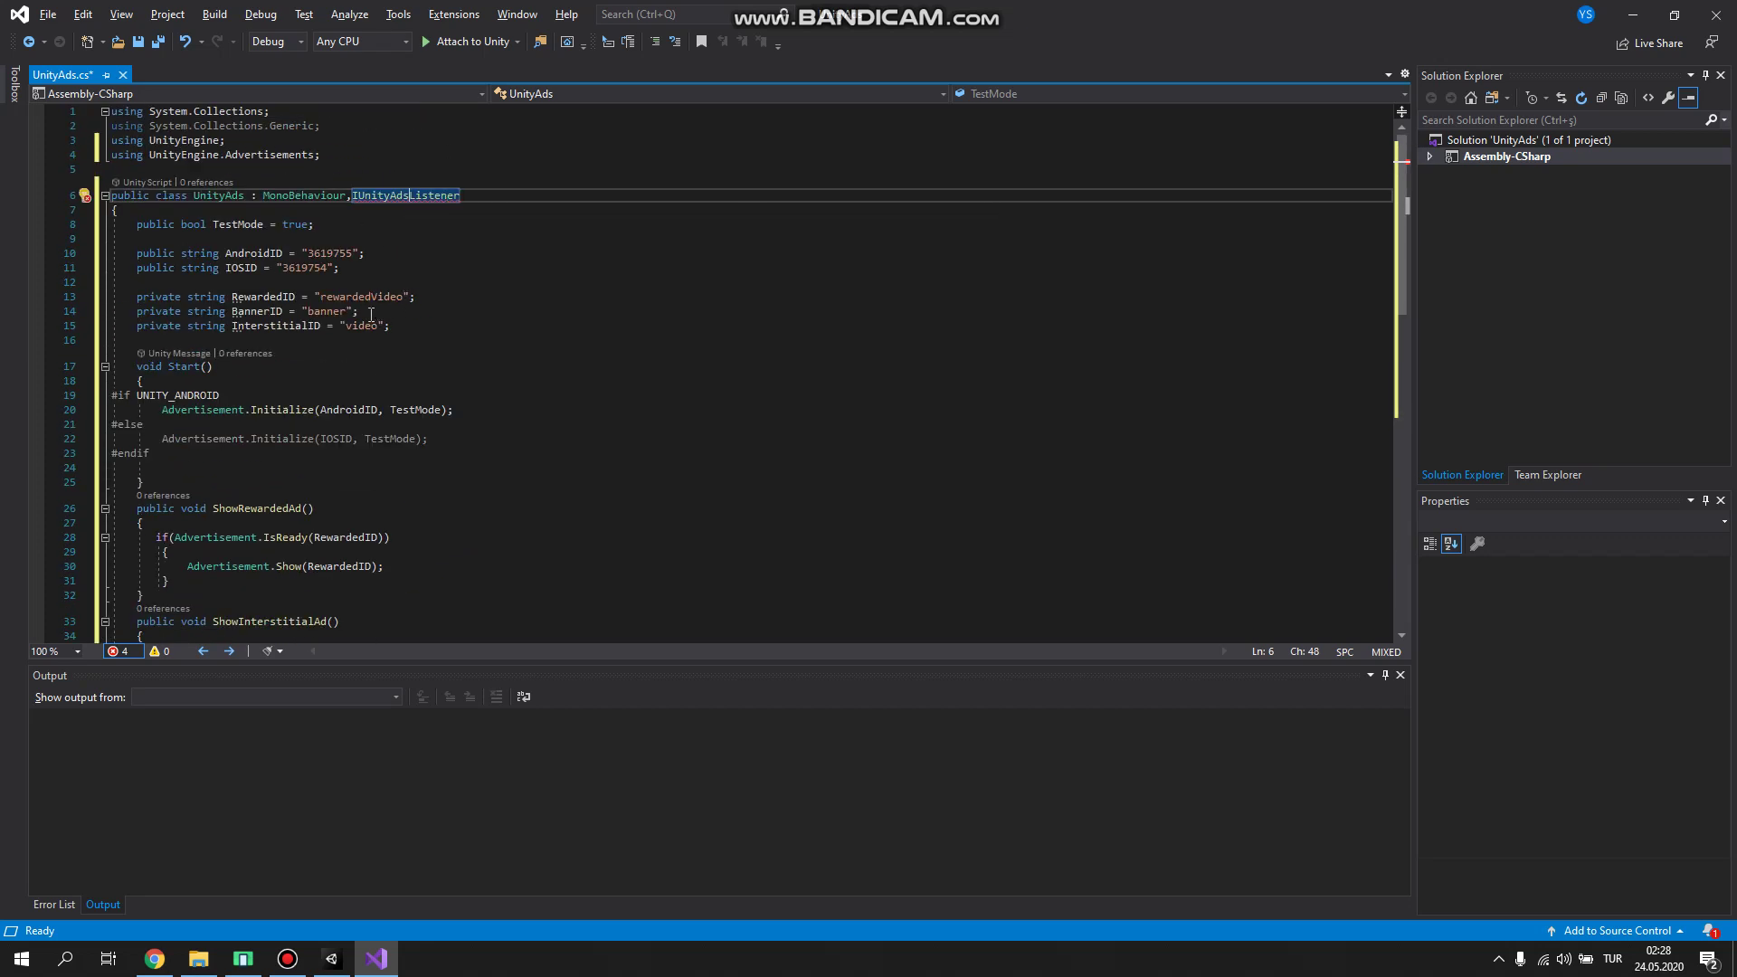
pyautogui.click(430, 194)
pyautogui.doubleClick(430, 195)
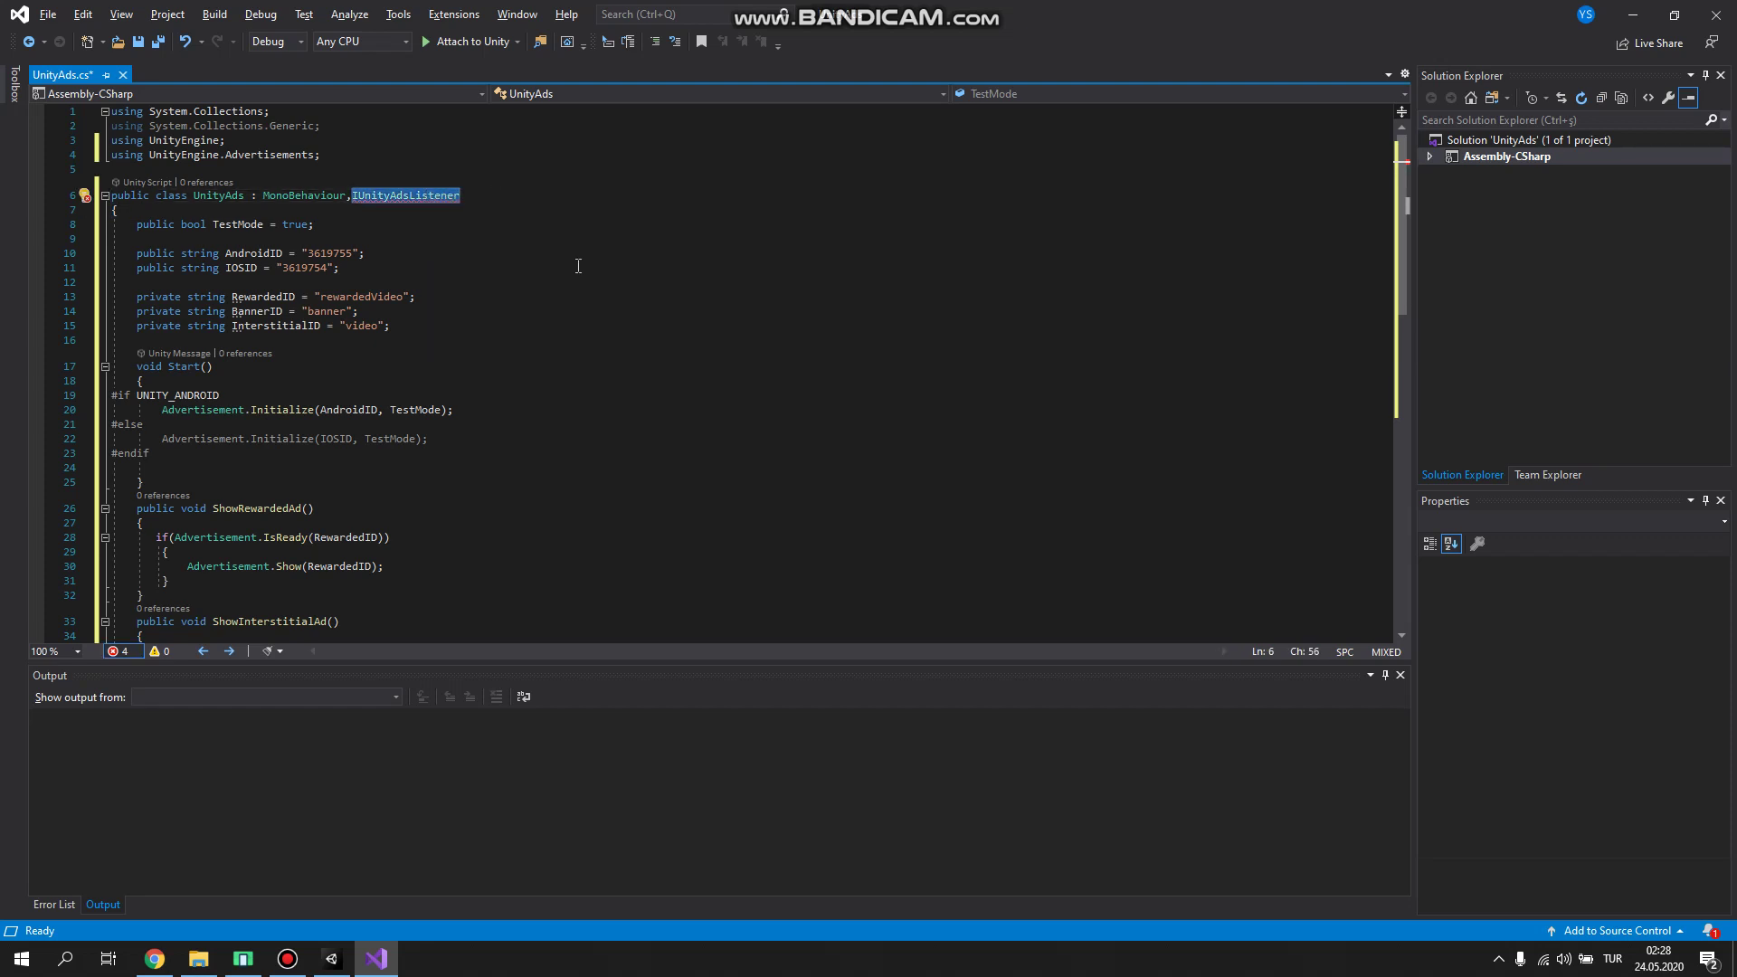
pyautogui.click(436, 197)
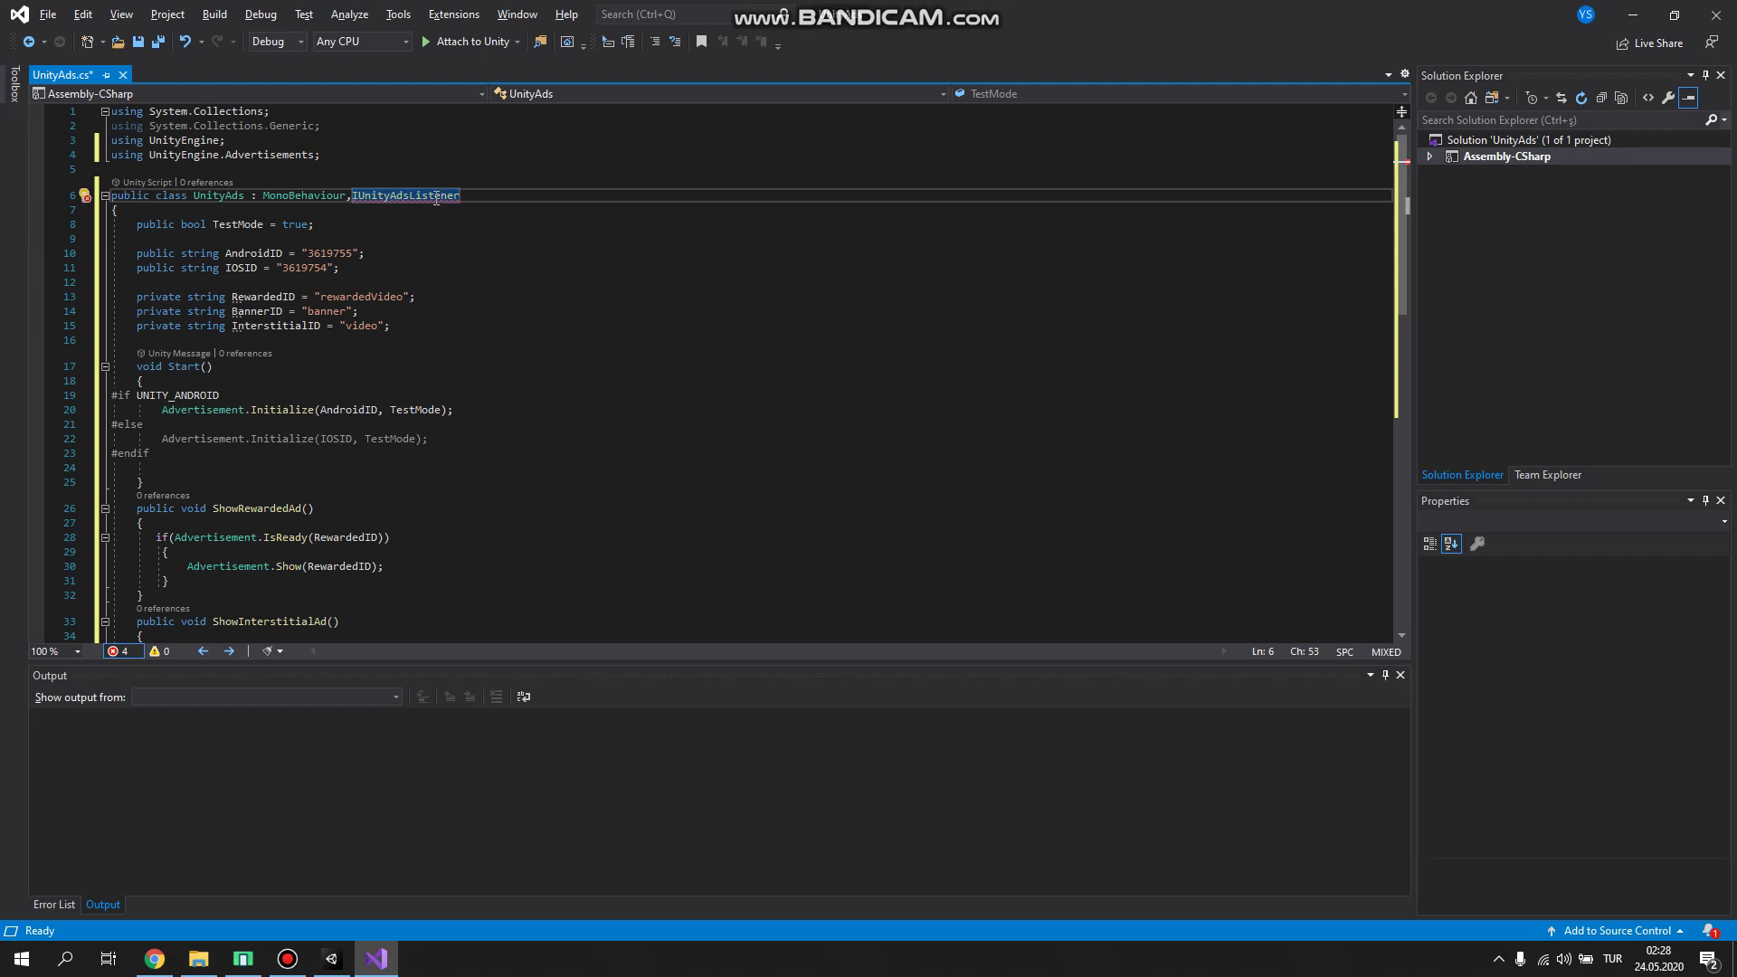
pyautogui.hotkey('ctrl', '.')
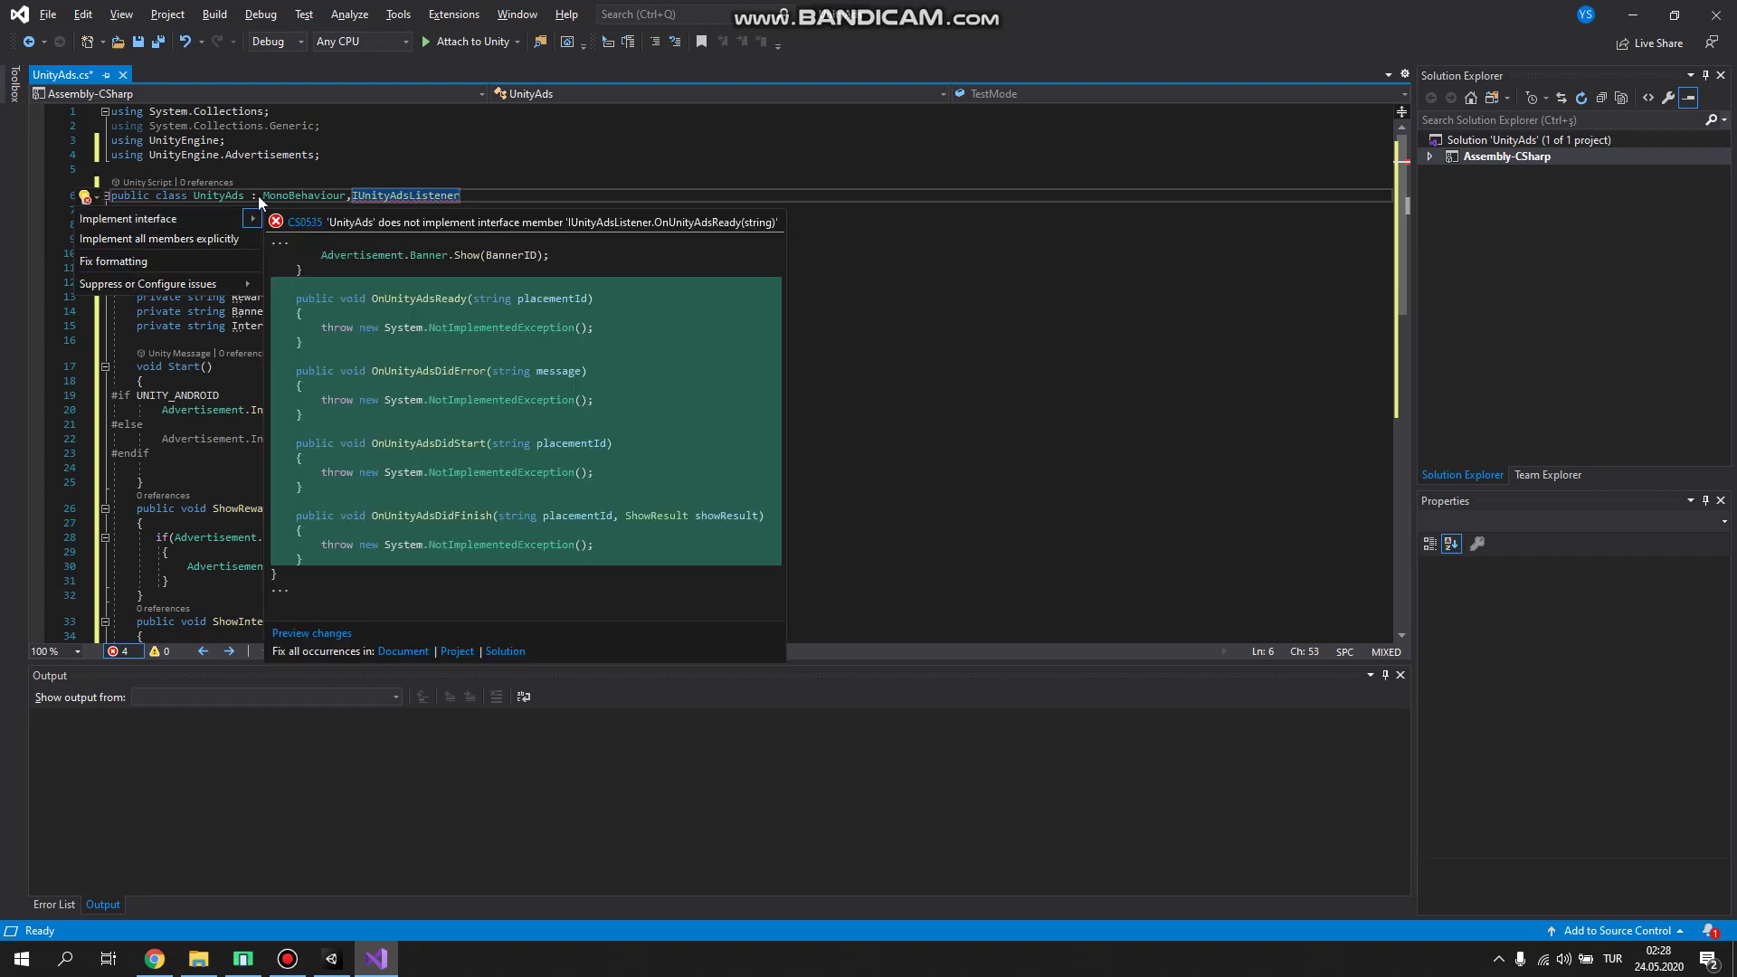
# Step: Implement the interface, generating the four IUnityAdsListener callback methods
pyautogui.click(168, 218)
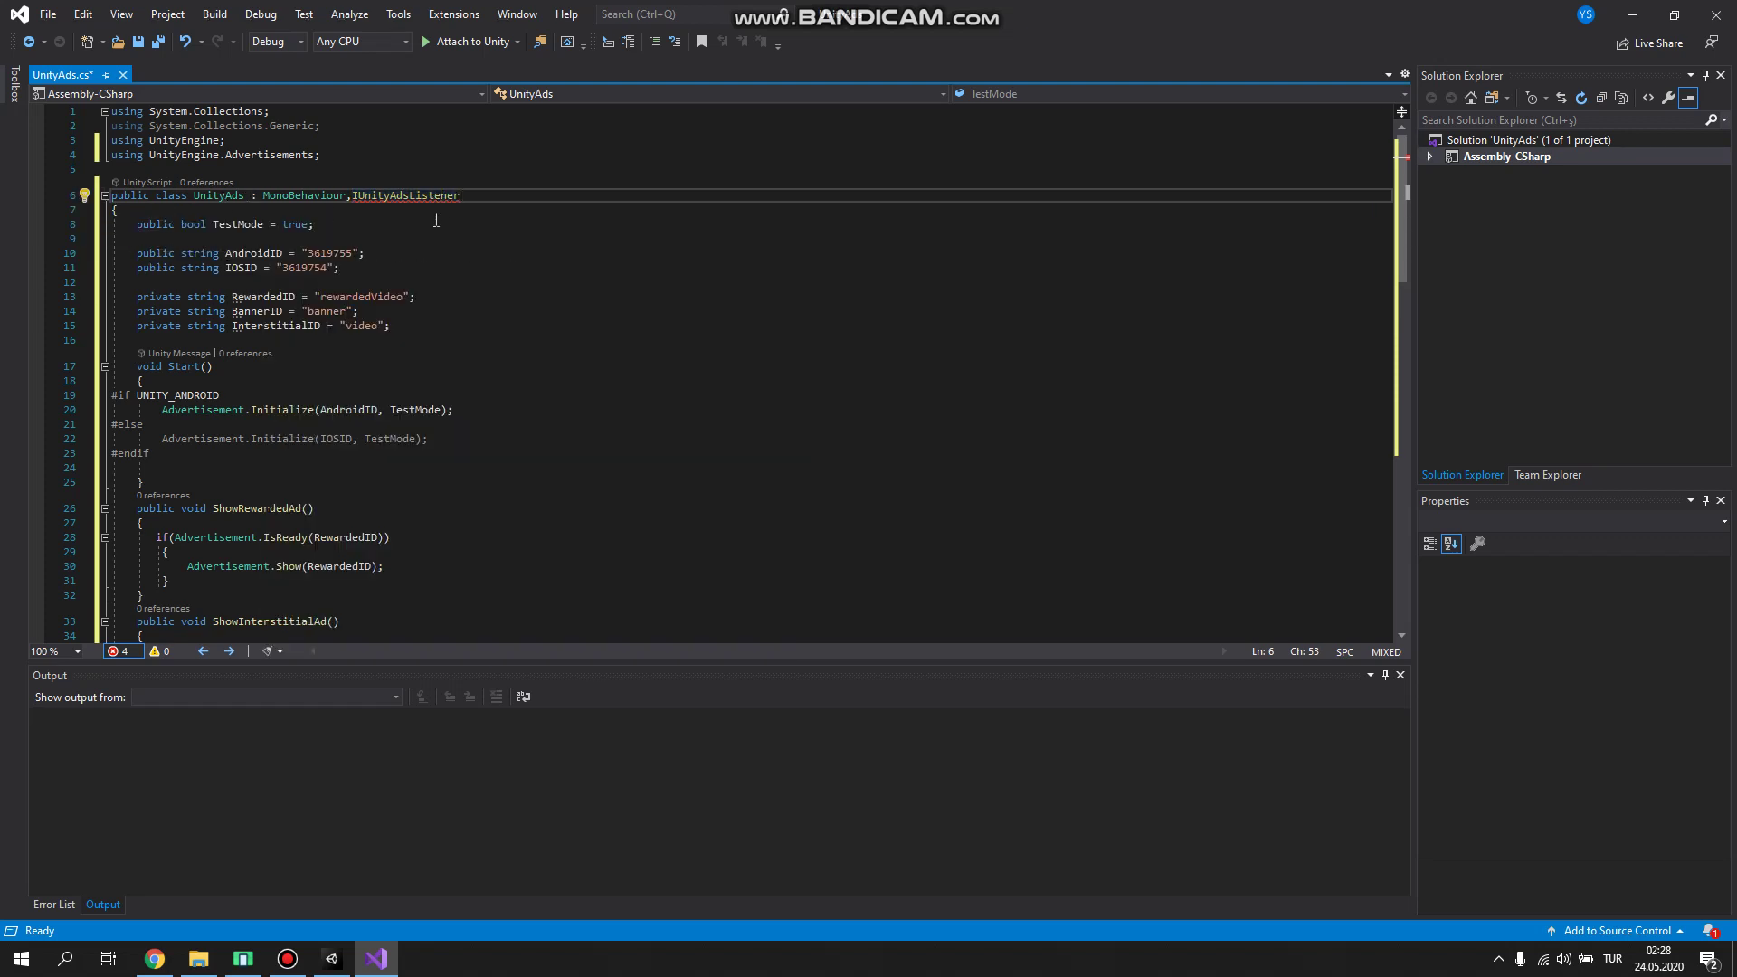
pyautogui.scroll(-15, 292, 391)
pyautogui.scroll(-9, 292, 391)
pyautogui.scroll(7, 292, 391)
pyautogui.moveTo(86, 342); pyautogui.dragTo(68, 305)
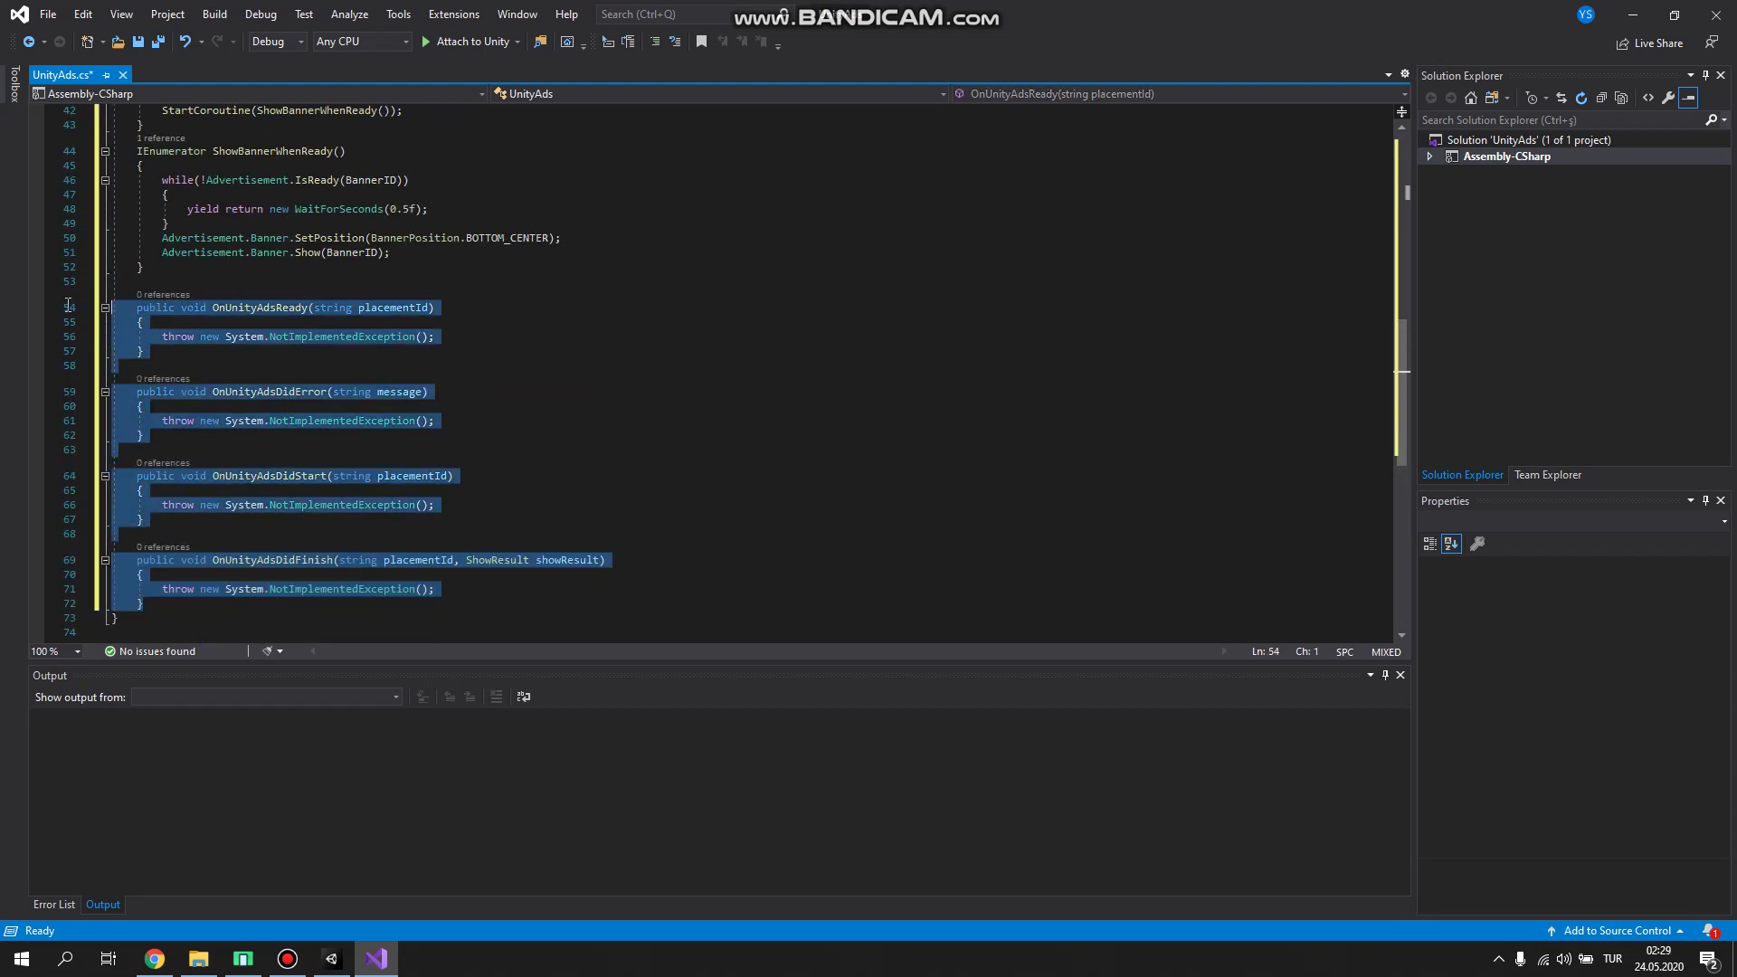
pyautogui.scroll(3, 271, 407)
pyautogui.scroll(-5, 272, 407)
pyautogui.click(362, 576)
# Step: Add Advertisement.AddListener(this); as the first line of Start()
pyautogui.scroll(12, 539, 252)
pyautogui.scroll(5, 539, 252)
pyautogui.click(218, 365)
pyautogui.click(218, 380)
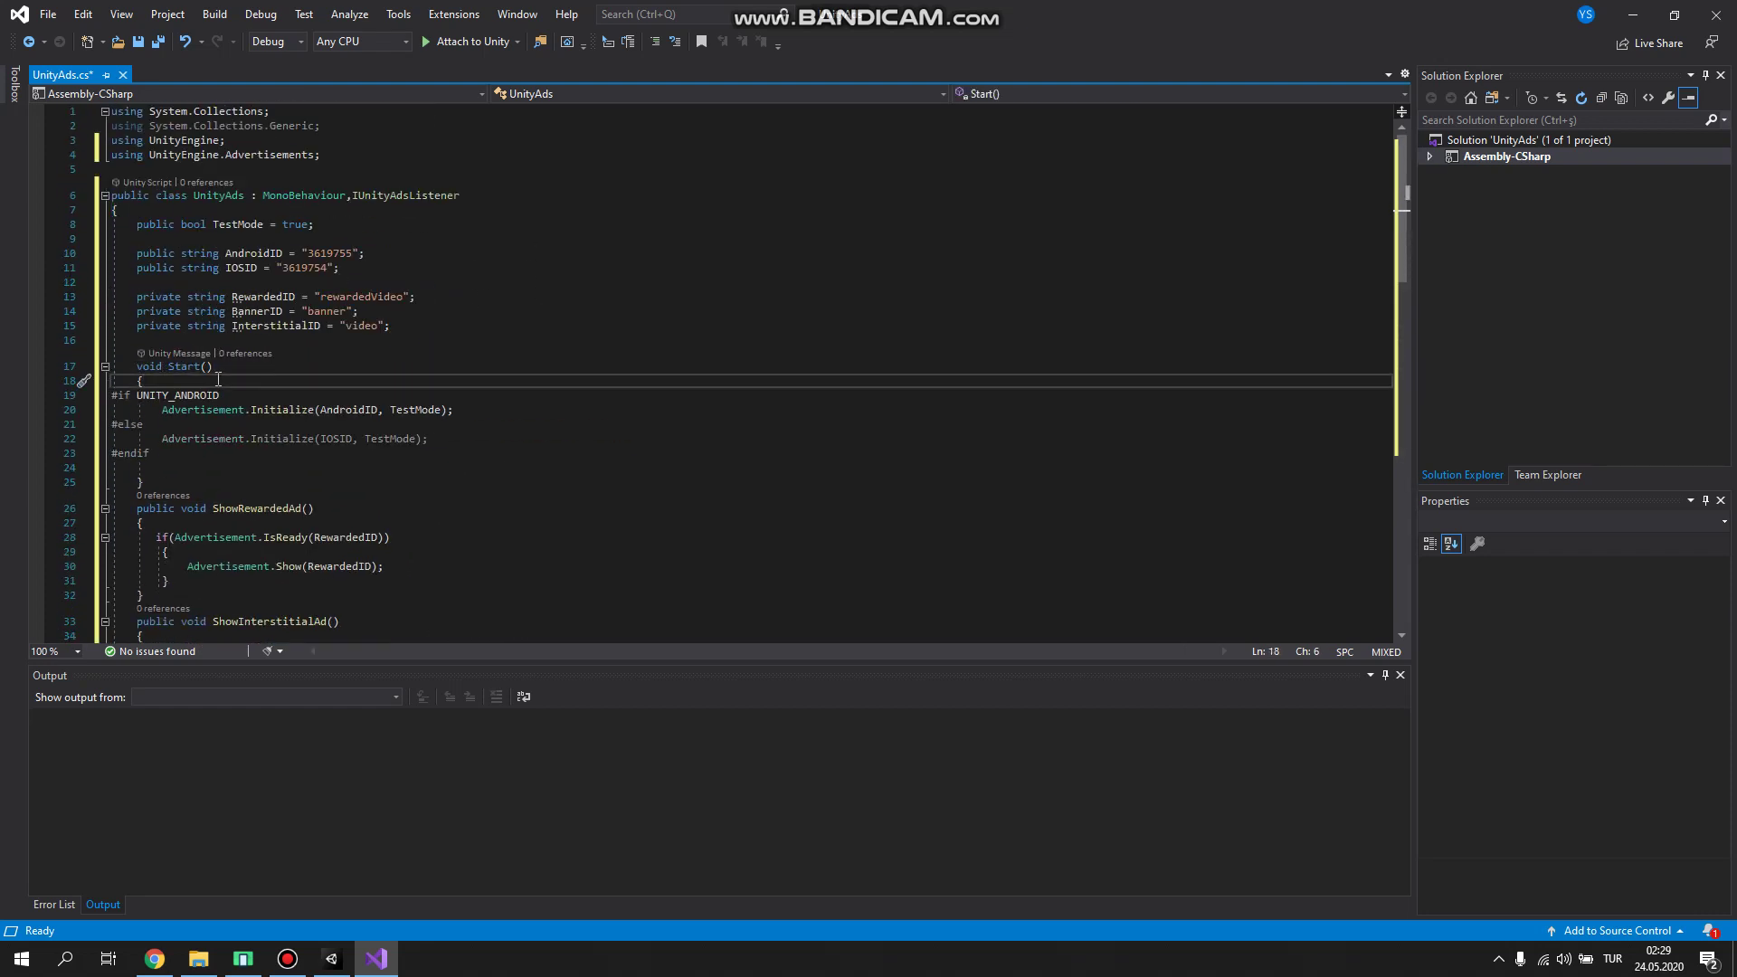
pyautogui.press('Return')
pyautogui.write('Advertisement')
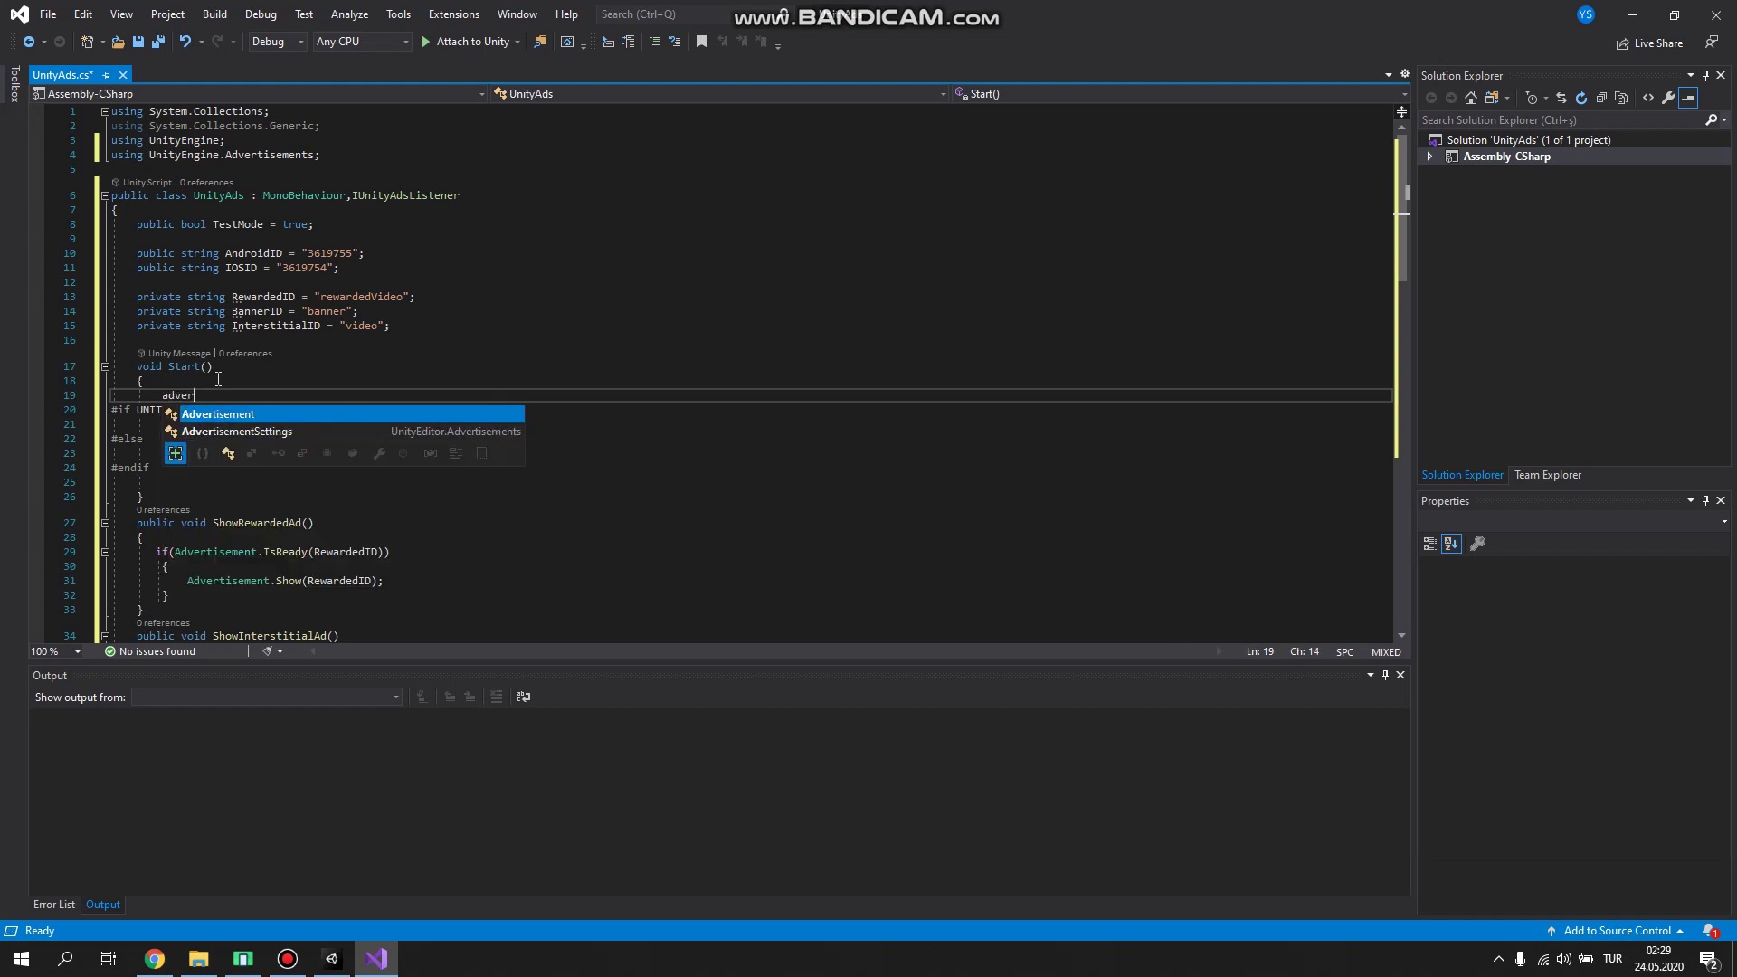
pyautogui.write('.A')
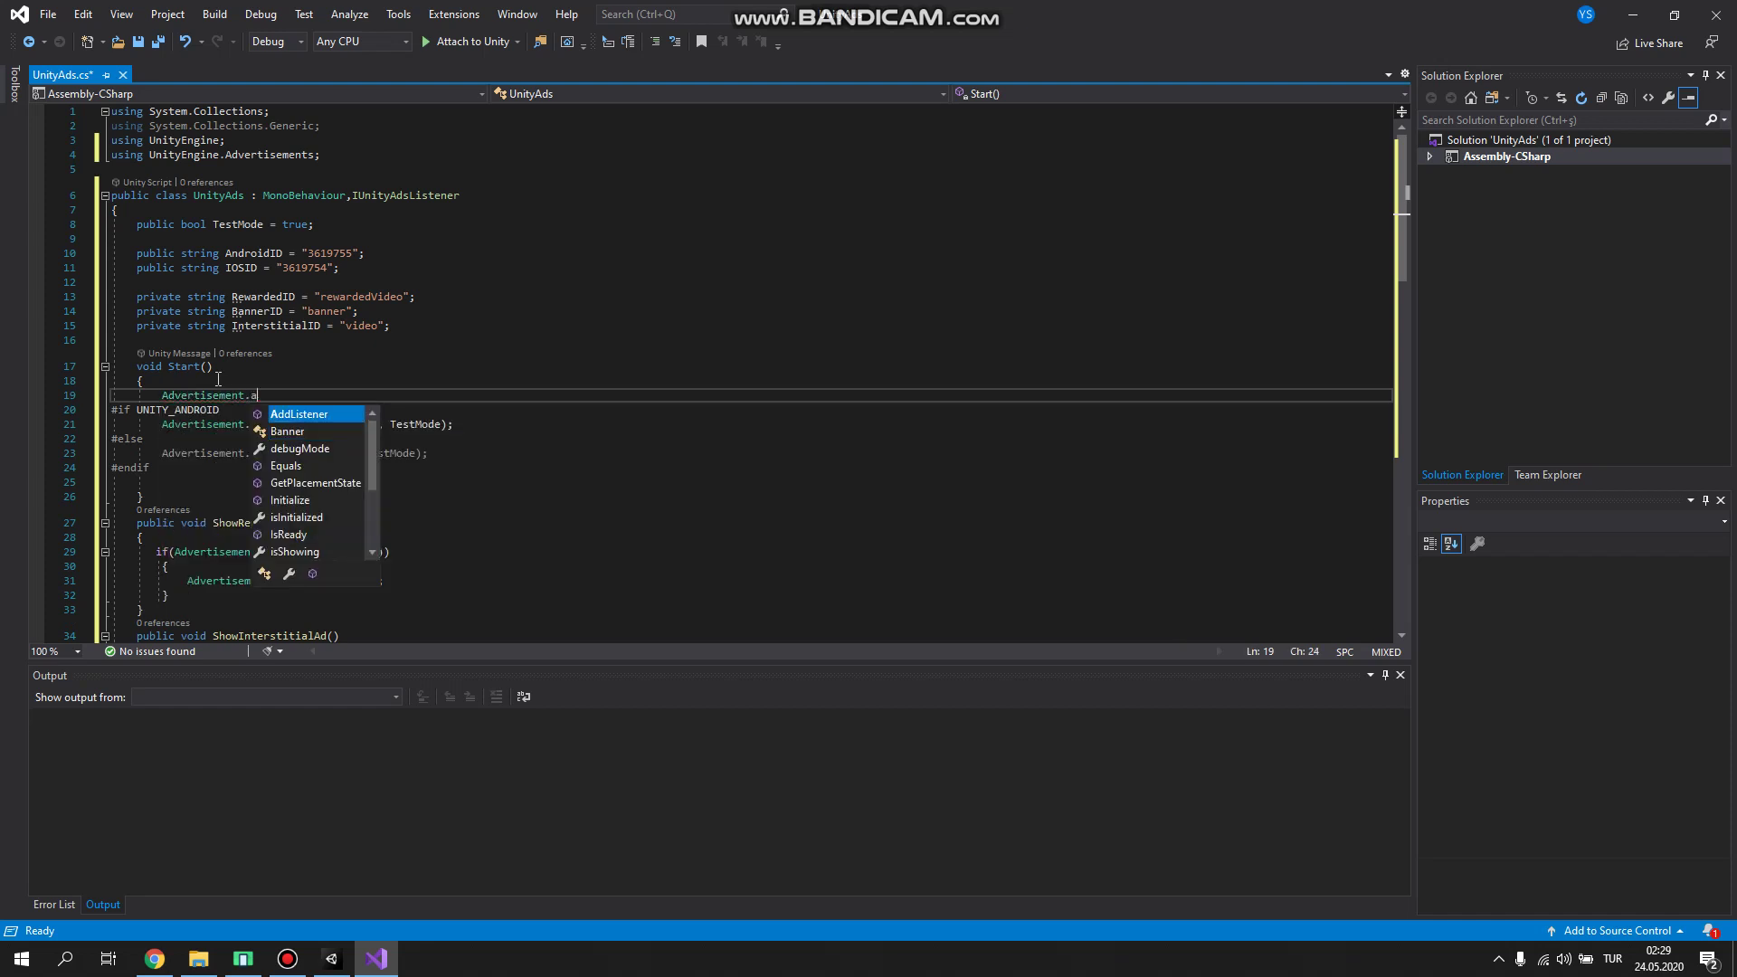
pyautogui.press('Tab')
pyautogui.write('(this)')
pyautogui.doubleClick(287, 396)
pyautogui.click(466, 195)
pyautogui.scroll(-10, 362, 362)
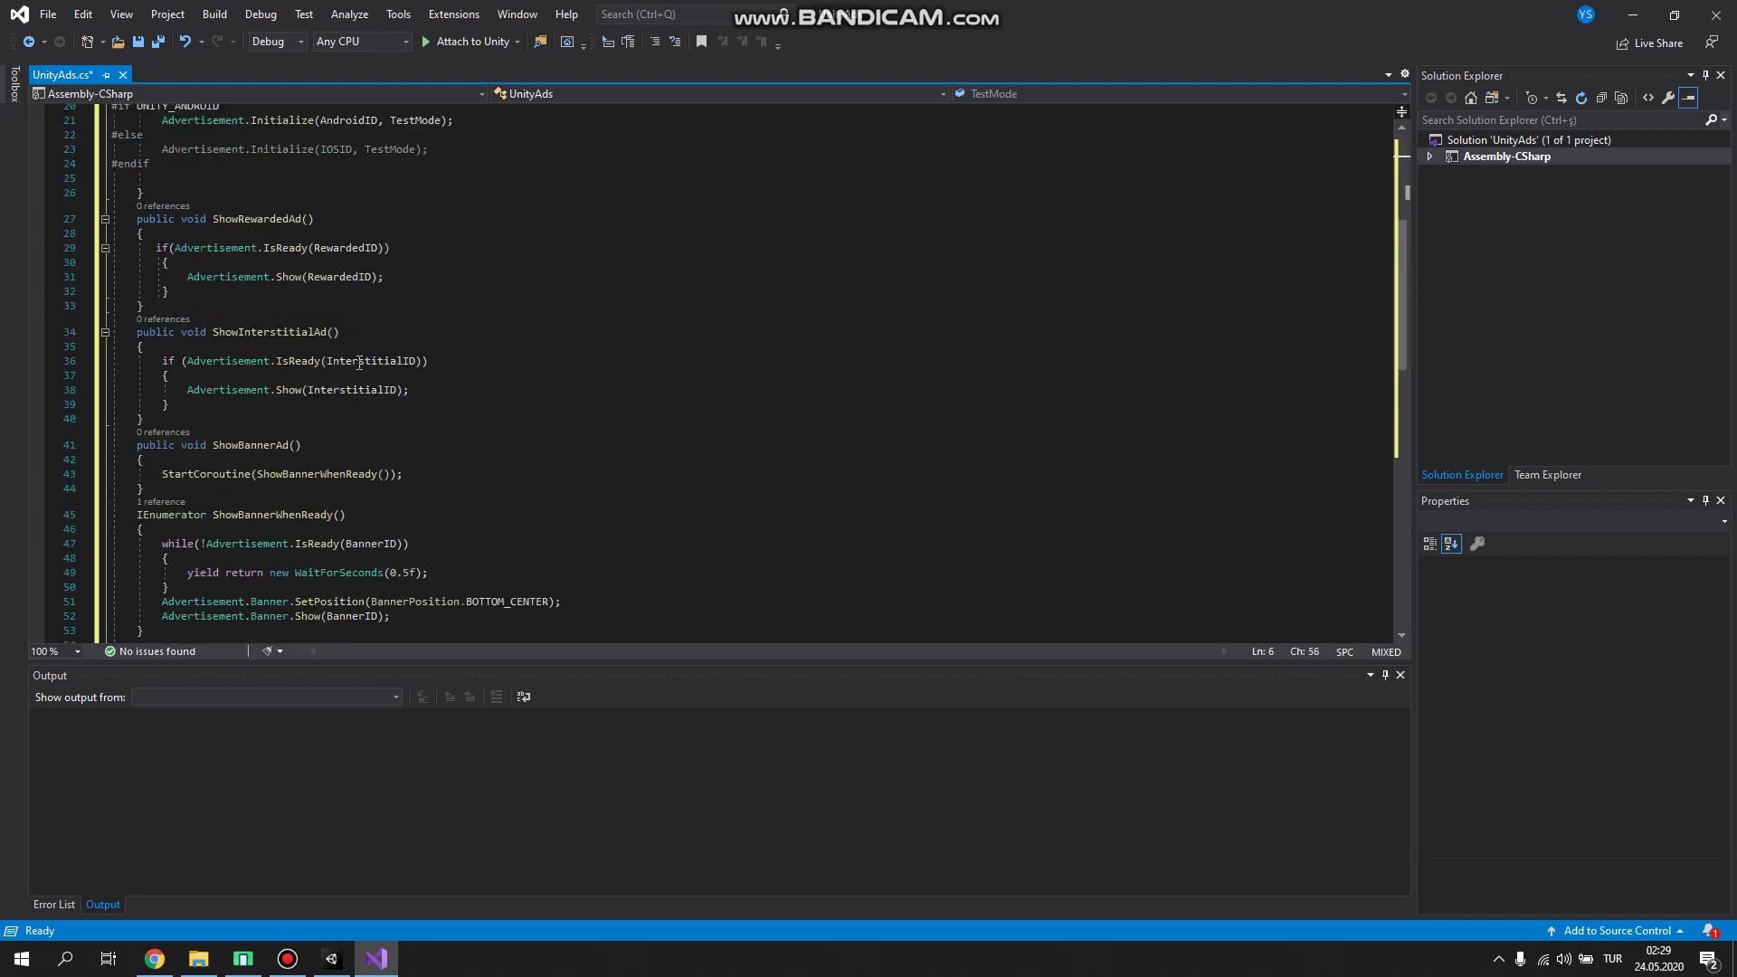
# Step: Review the generated OnUnityAdsReady, DidError, DidStart and DidFinish callbacks and their parameters
pyautogui.scroll(-10, 361, 362)
pyautogui.scroll(2, 332, 359)
pyautogui.scroll(2, 332, 359)
pyautogui.scroll(2, 440, 322)
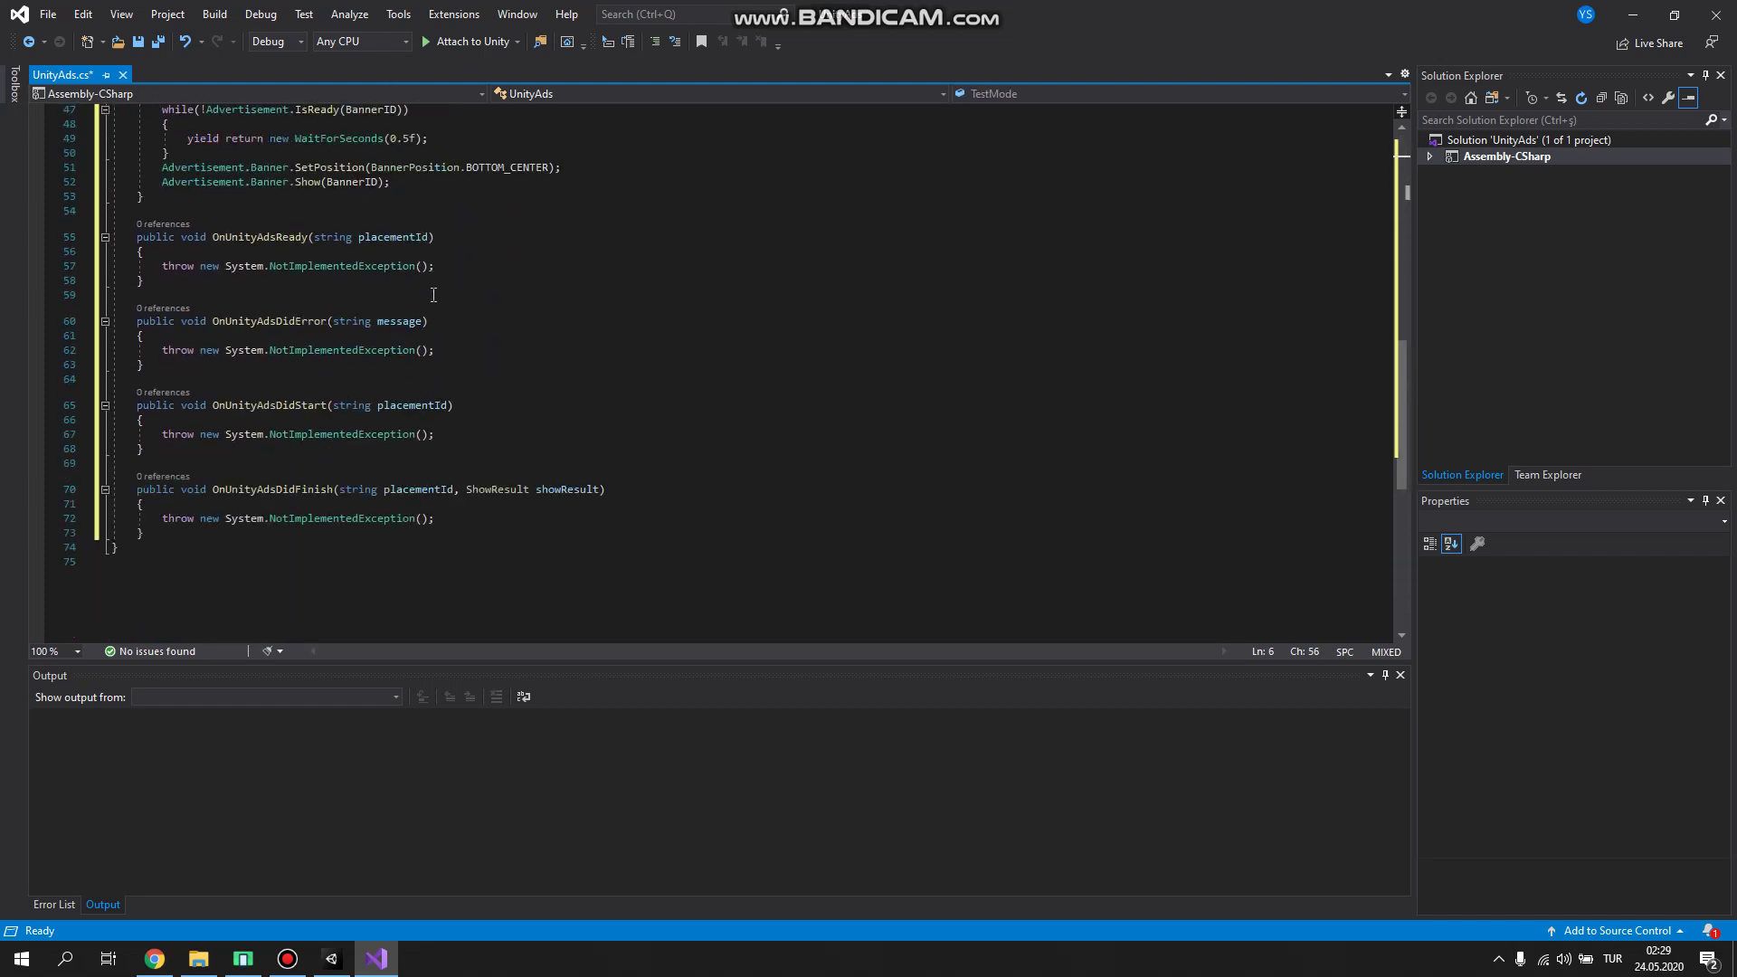
pyautogui.click(456, 264)
pyautogui.hotkey('ctrl', 'shift', 'Left')
pyautogui.hotkey('ctrl', 'shift', 'Left')
pyautogui.hotkey('ctrl', 'shift', 'Left')
pyautogui.press('Down')
pyautogui.press('Down')
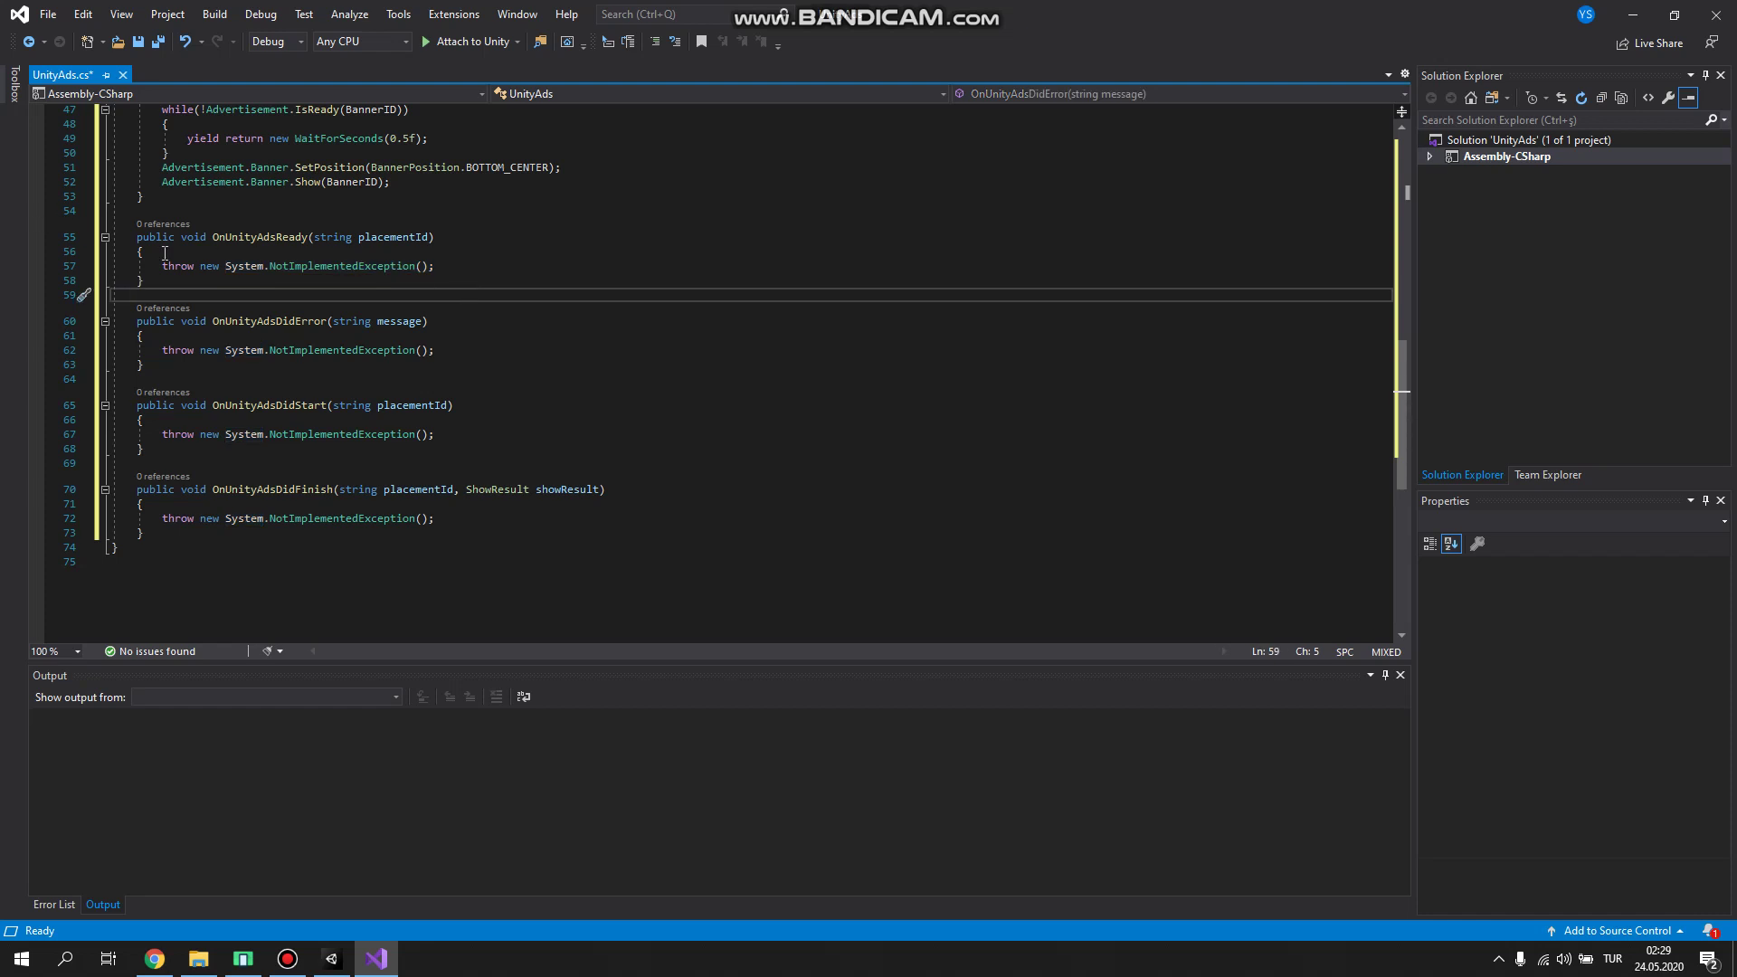
pyautogui.click(292, 239)
pyautogui.doubleClick(291, 239)
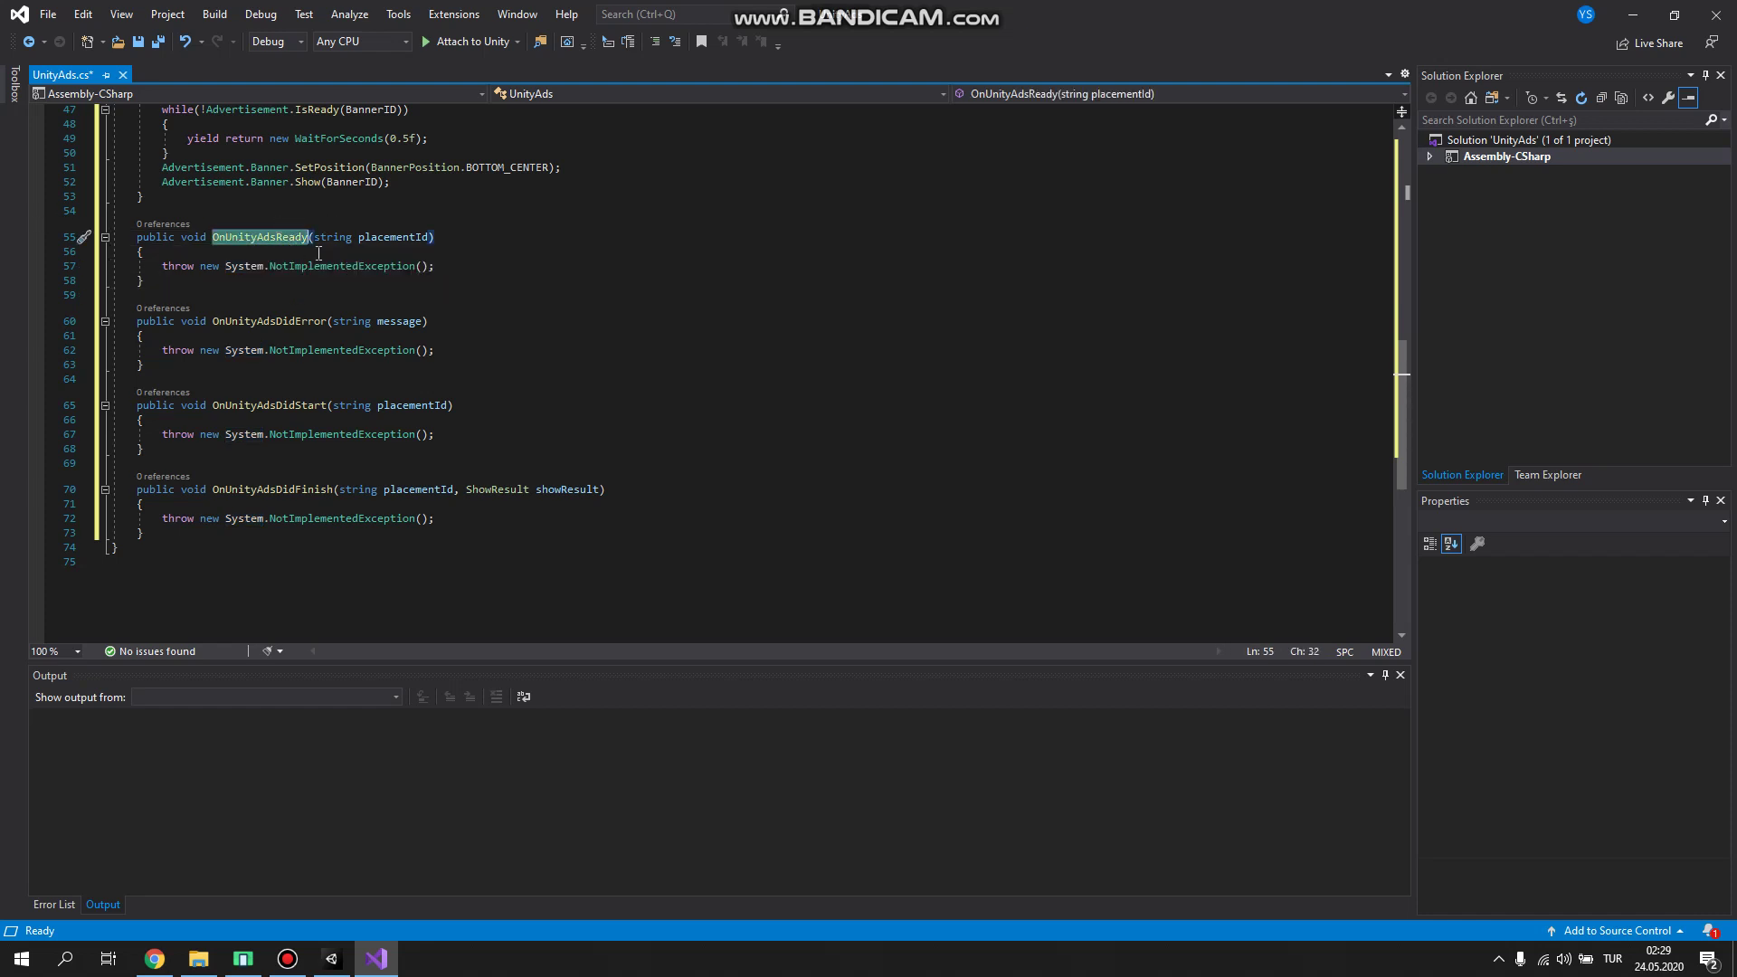
pyautogui.doubleClick(411, 237)
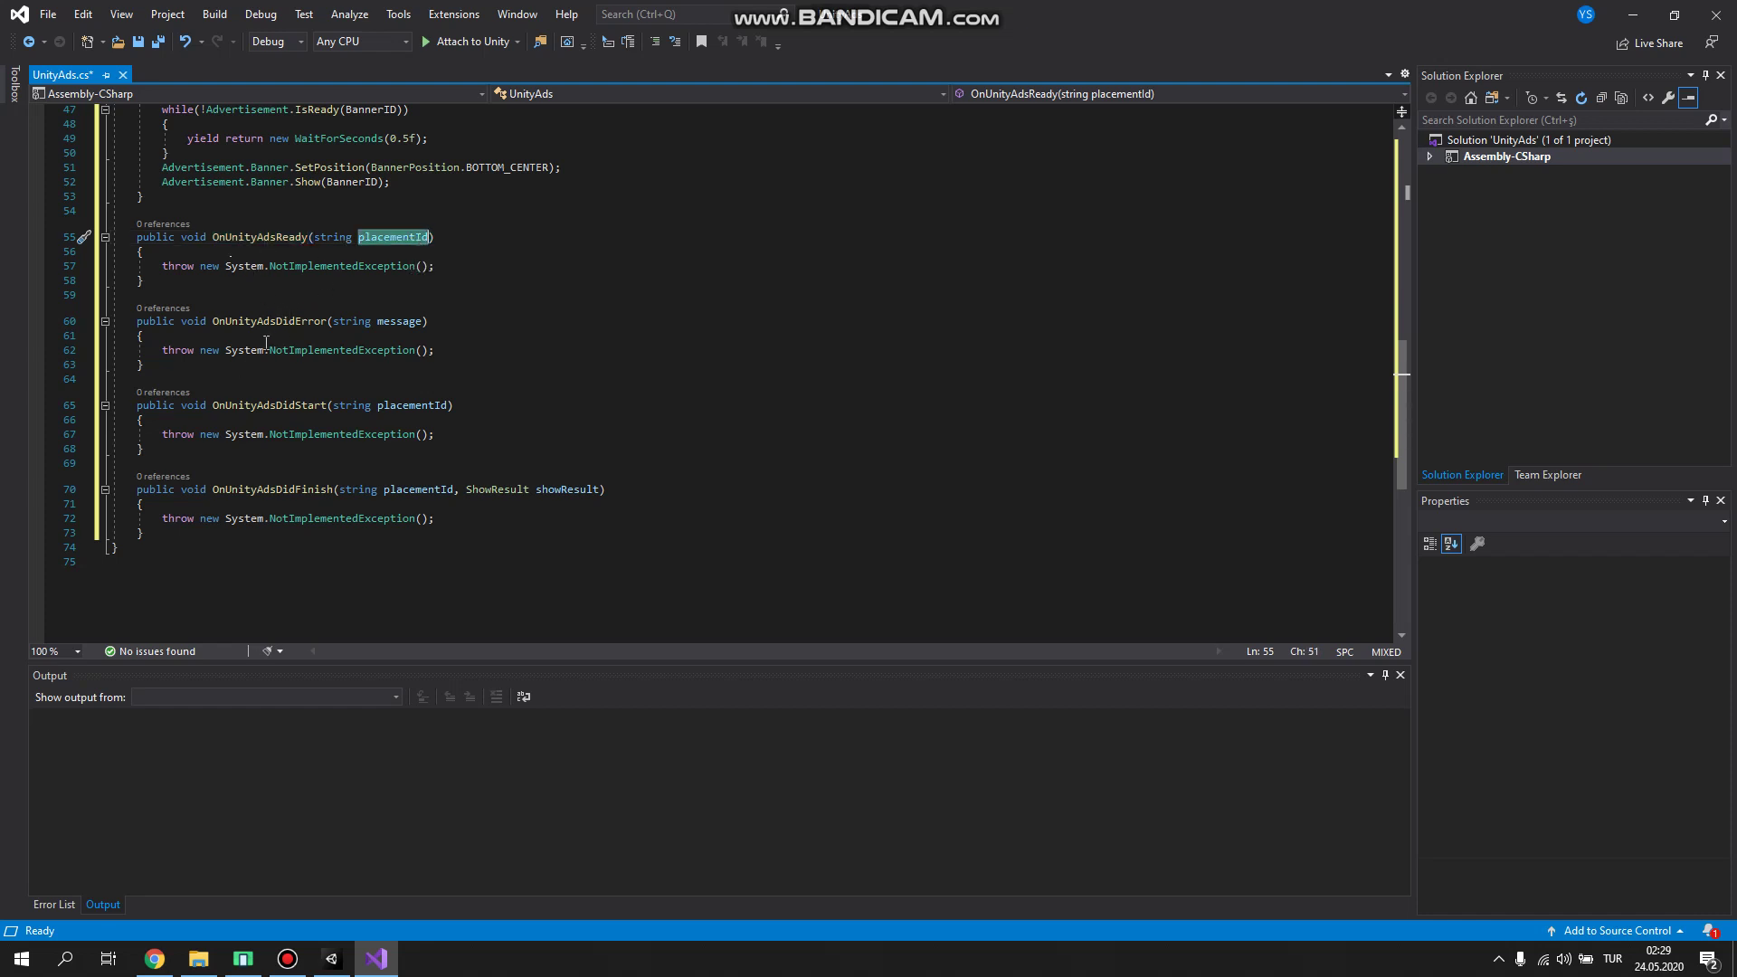
pyautogui.click(239, 323)
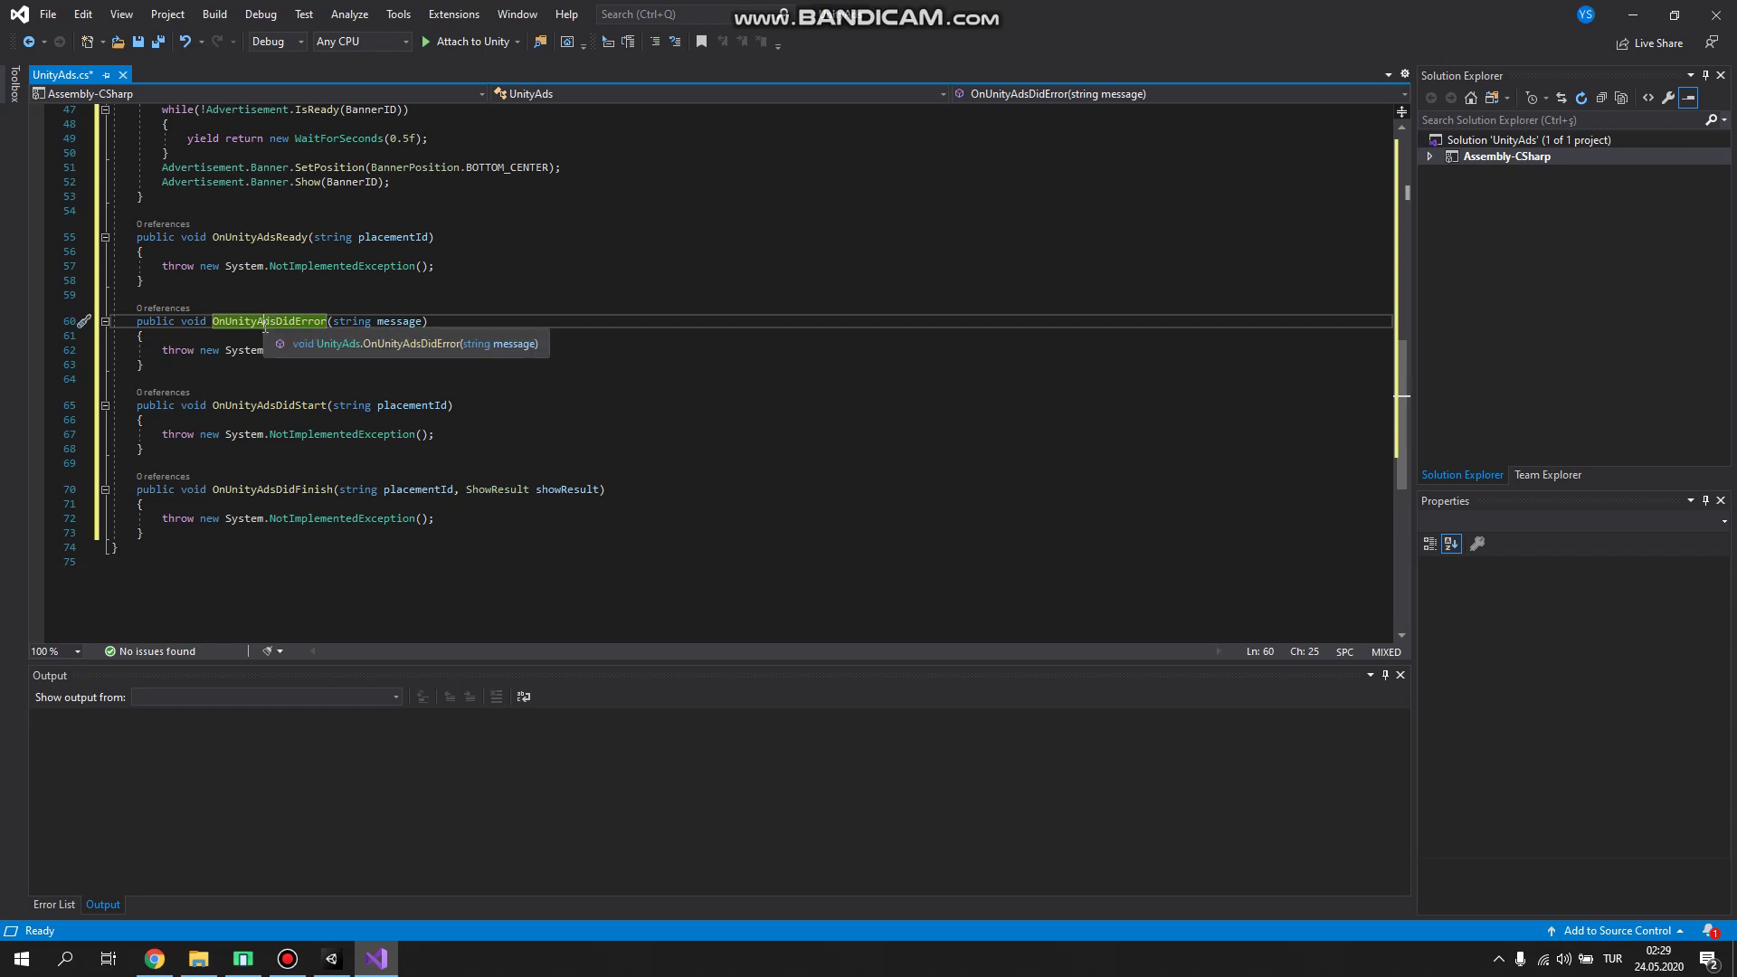
pyautogui.doubleClick(240, 323)
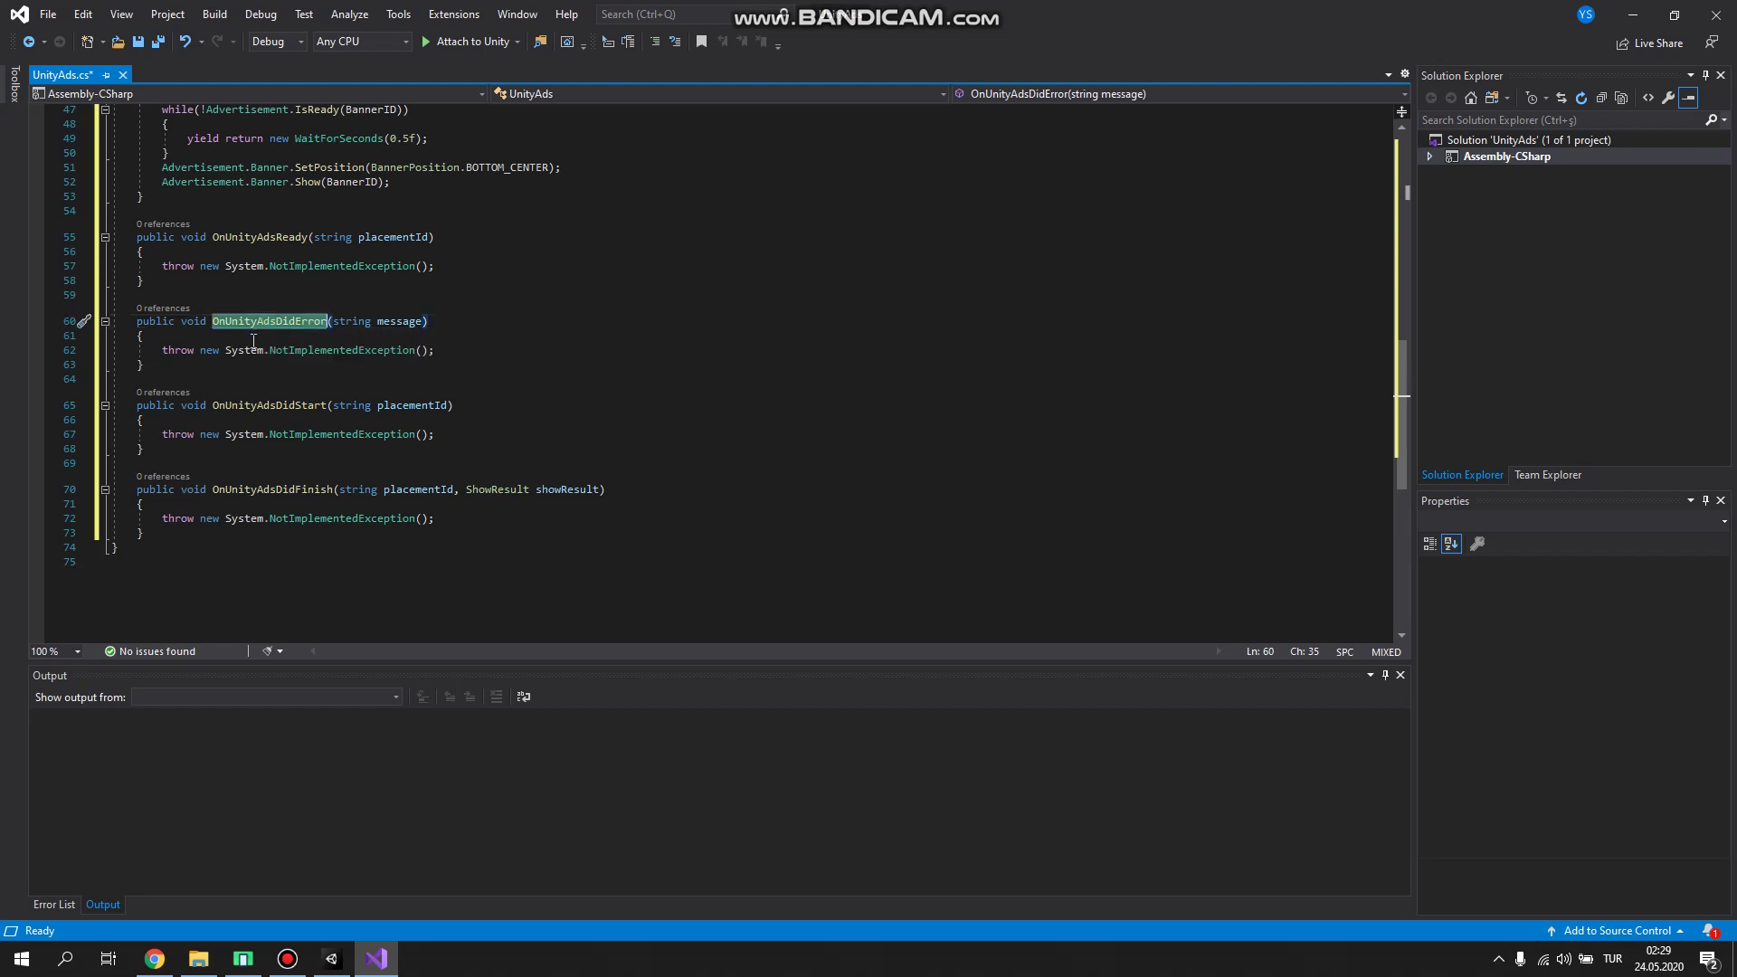
pyautogui.click(262, 406)
pyautogui.click(247, 435)
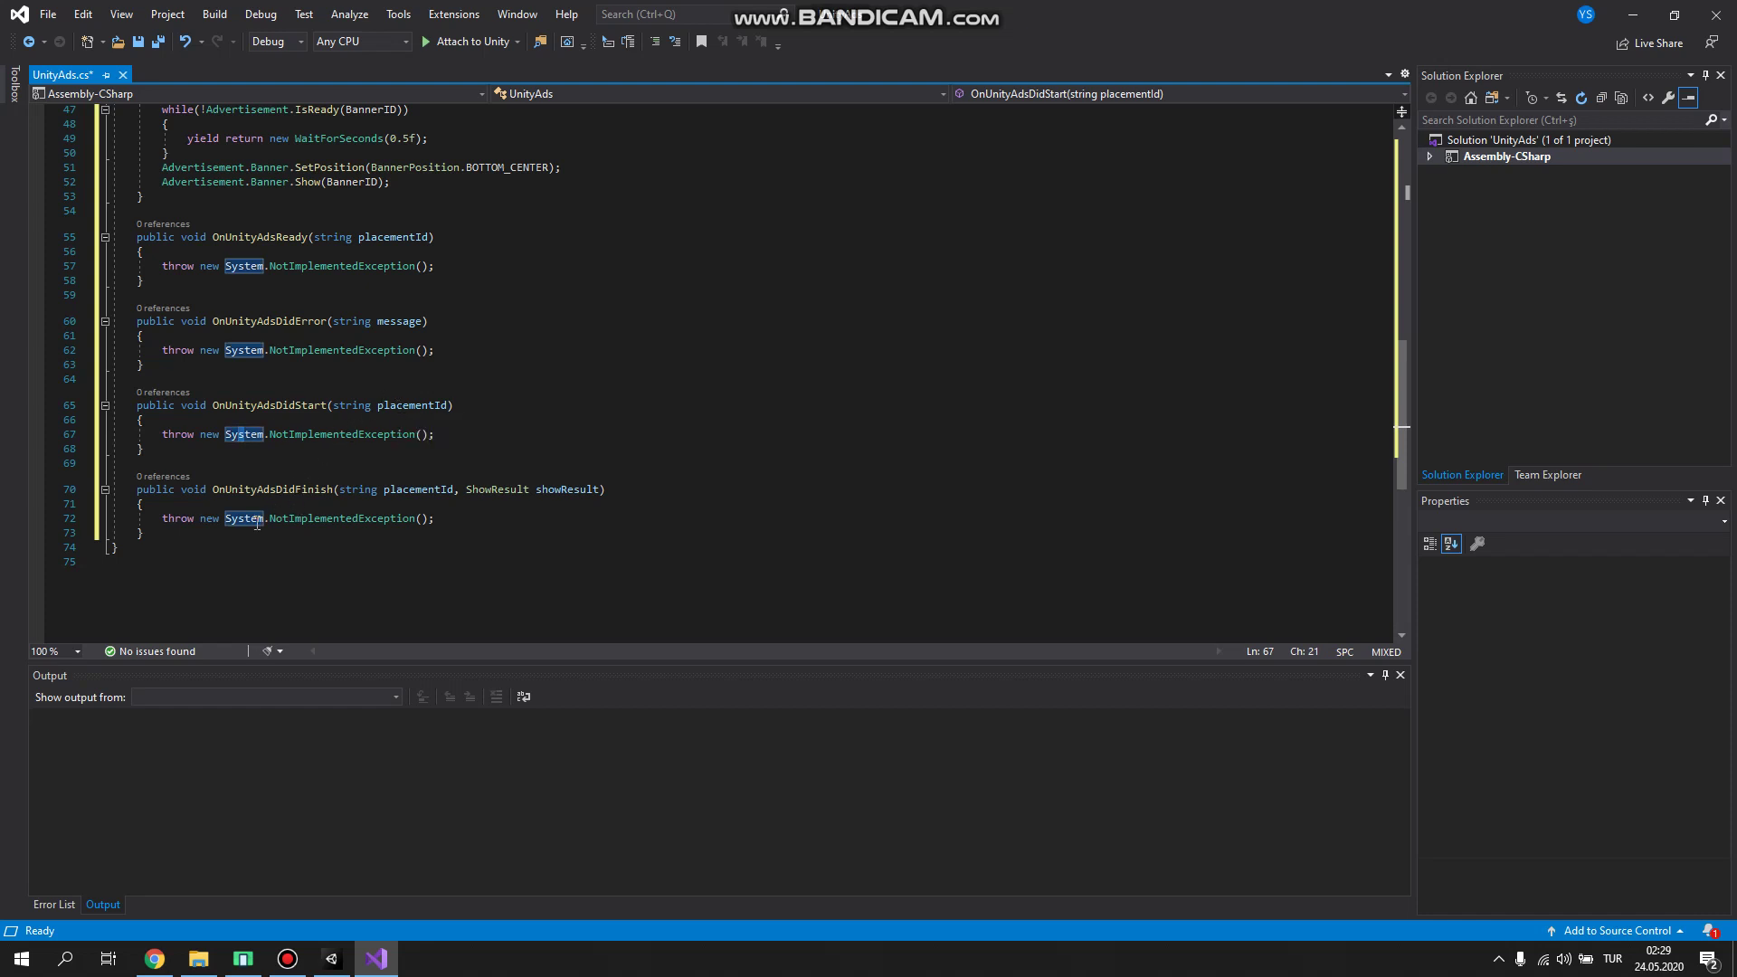
pyautogui.moveTo(324, 493); pyautogui.dragTo(613, 493)
pyautogui.click(325, 493)
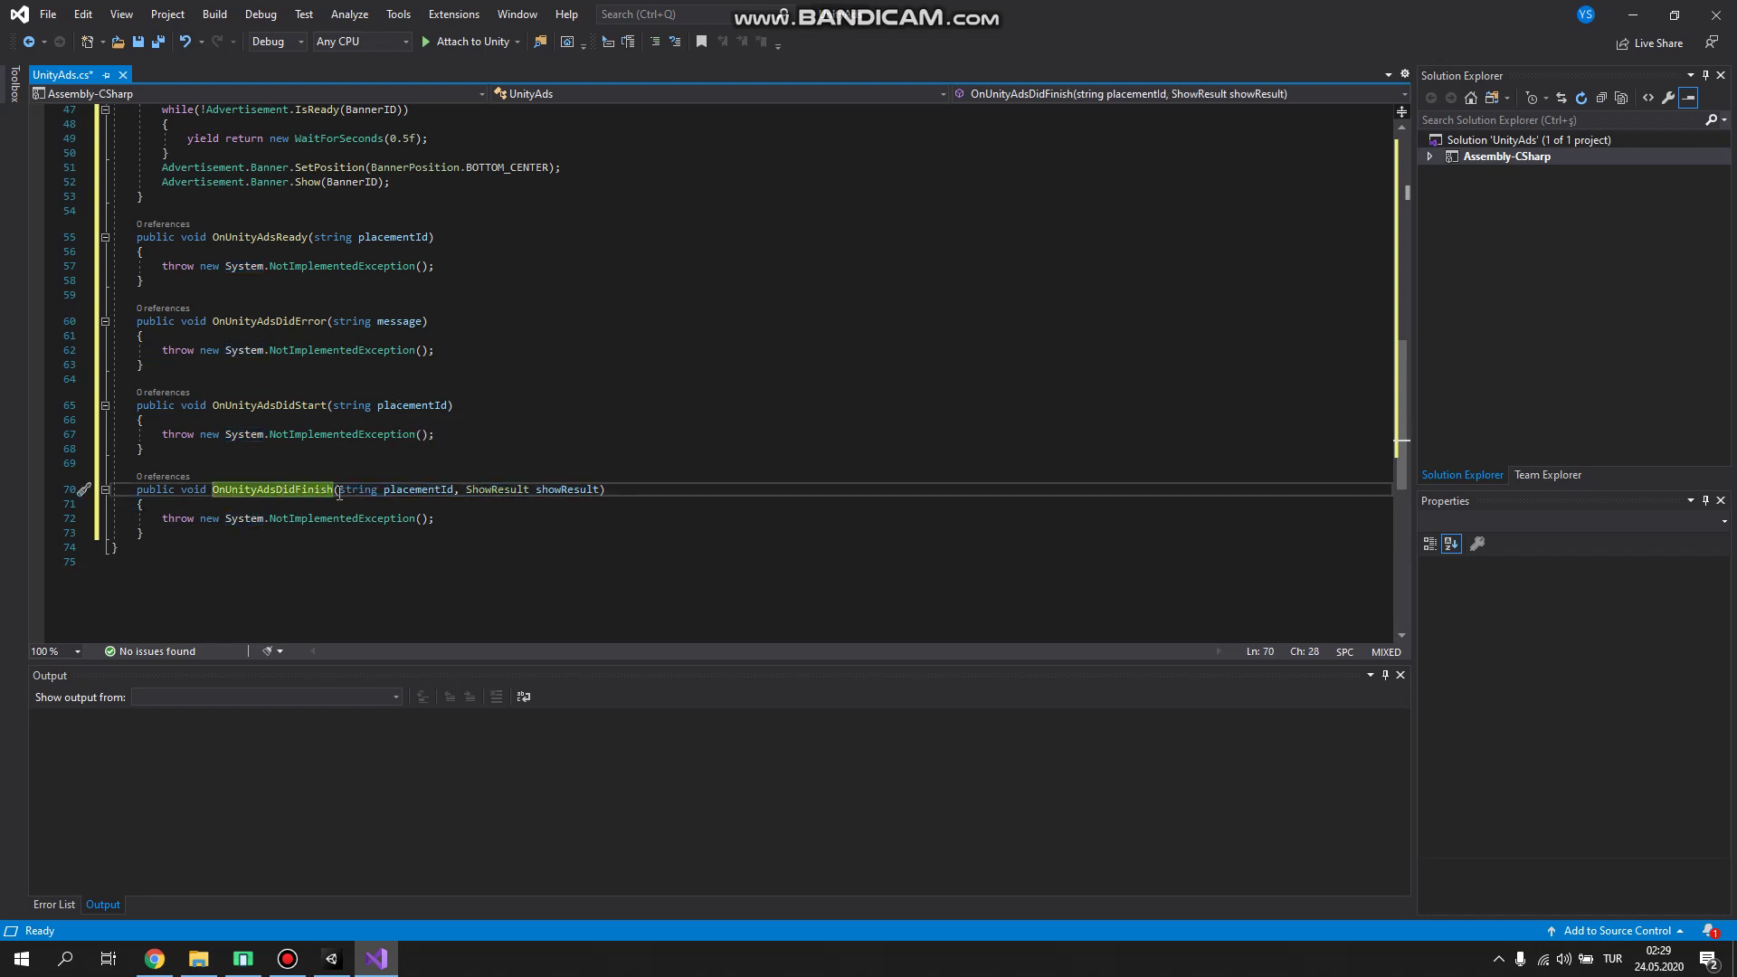
# Step: Delete the 'throw new System.NotImplementedException();' line from all four callbacks
pyautogui.click(446, 517)
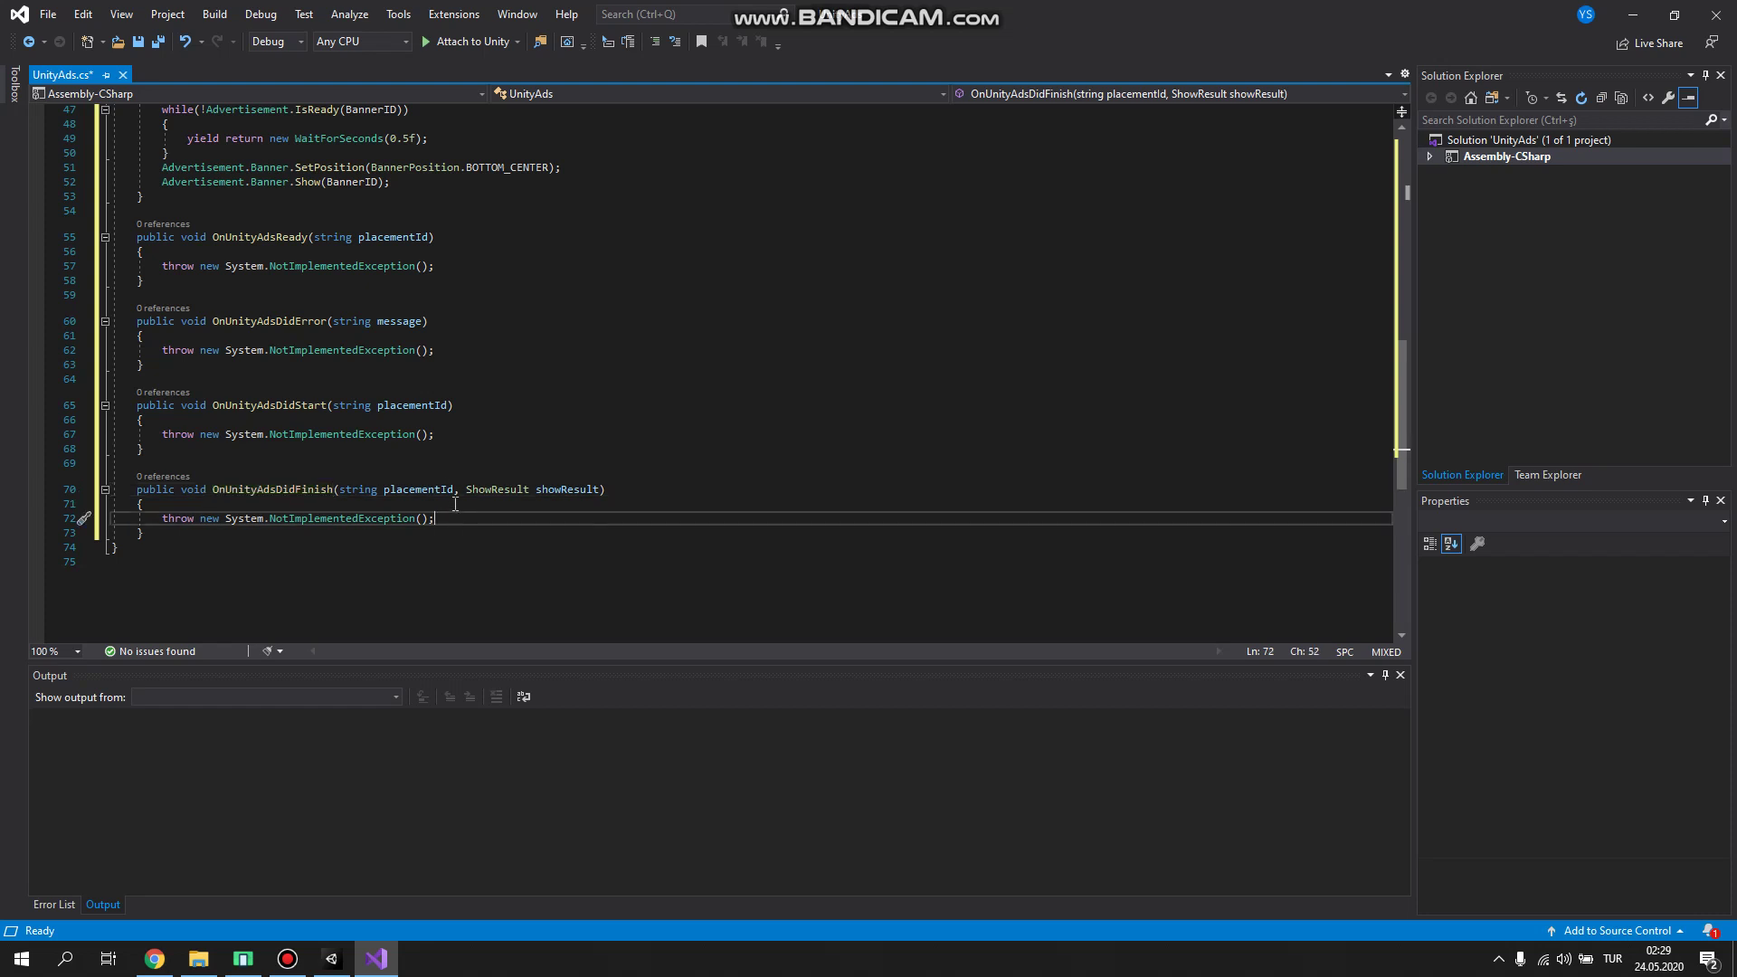
pyautogui.hotkey('ctrl', 'shift', 'l')
pyautogui.press('Up')
pyautogui.press('Up')
pyautogui.press('Up')
pyautogui.hotkey('ctrl', 'shift', 'l')
pyautogui.press('Up')
pyautogui.press('Up')
pyautogui.press('Up')
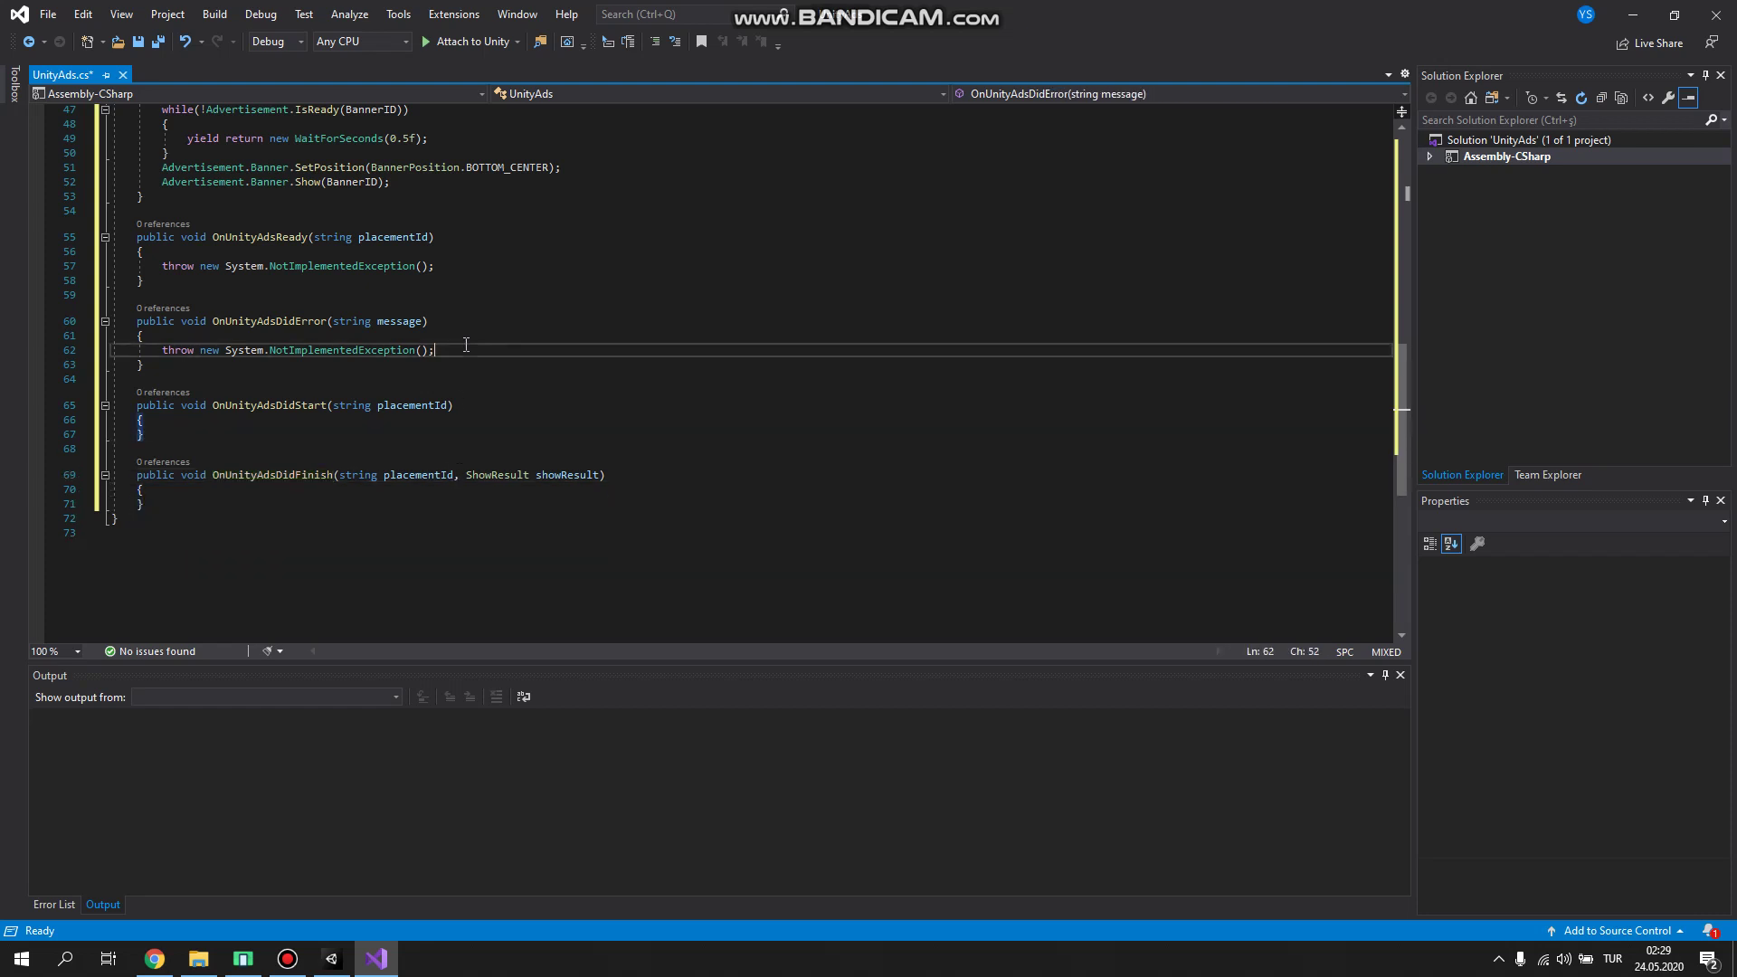
pyautogui.hotkey('ctrl', 'shift', 'l')
pyautogui.press('Up')
pyautogui.press('Up')
pyautogui.press('Up')
pyautogui.hotkey('ctrl', 'shift', 'l')
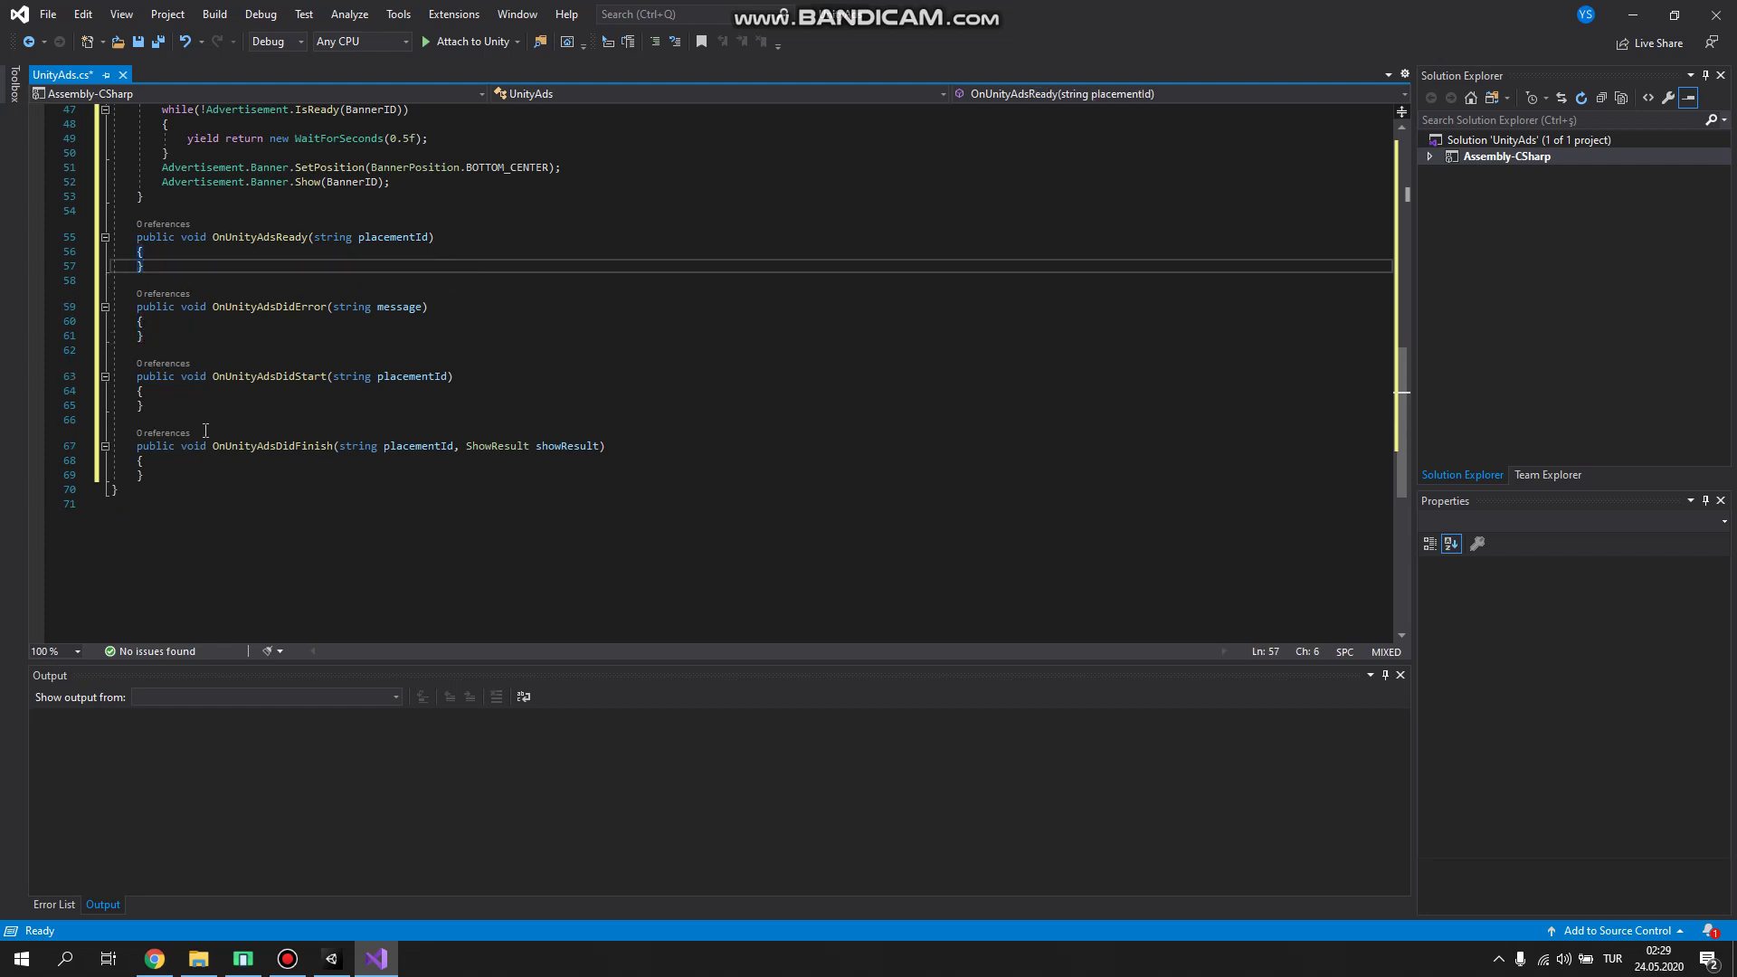
pyautogui.click(177, 458)
# Step: In OnUnityAdsDidFinish, add an if (placementId == RewardedID) block
pyautogui.press('Return')
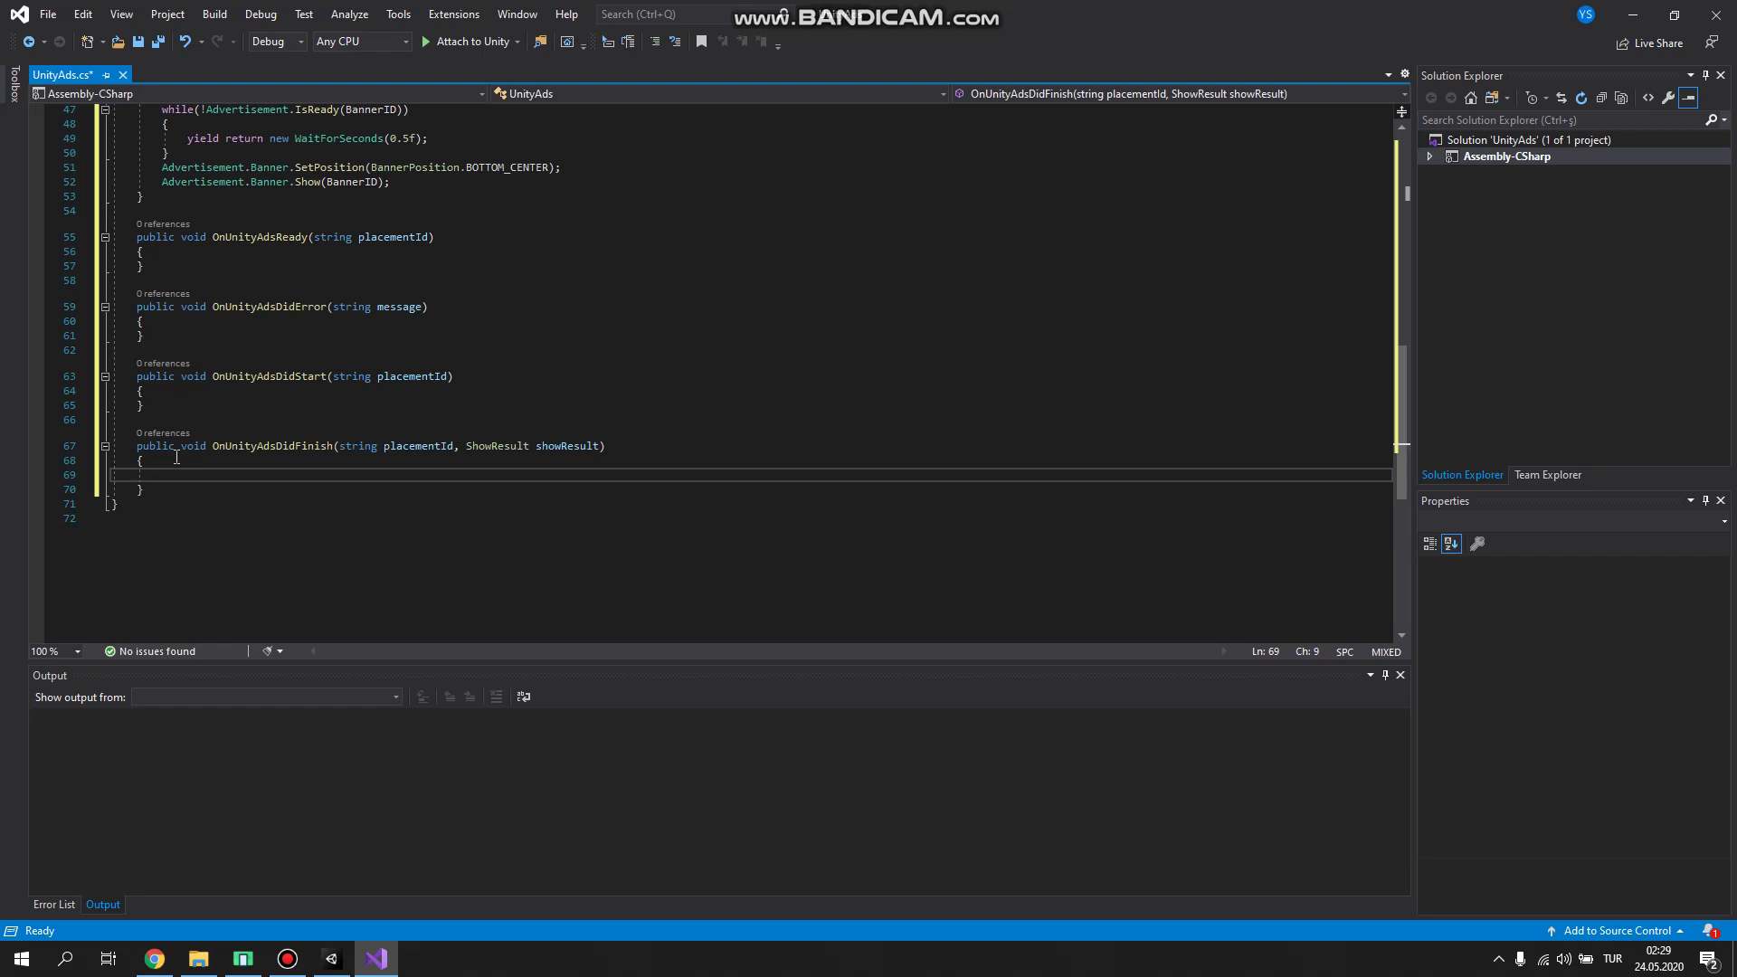
pyautogui.write('if(')
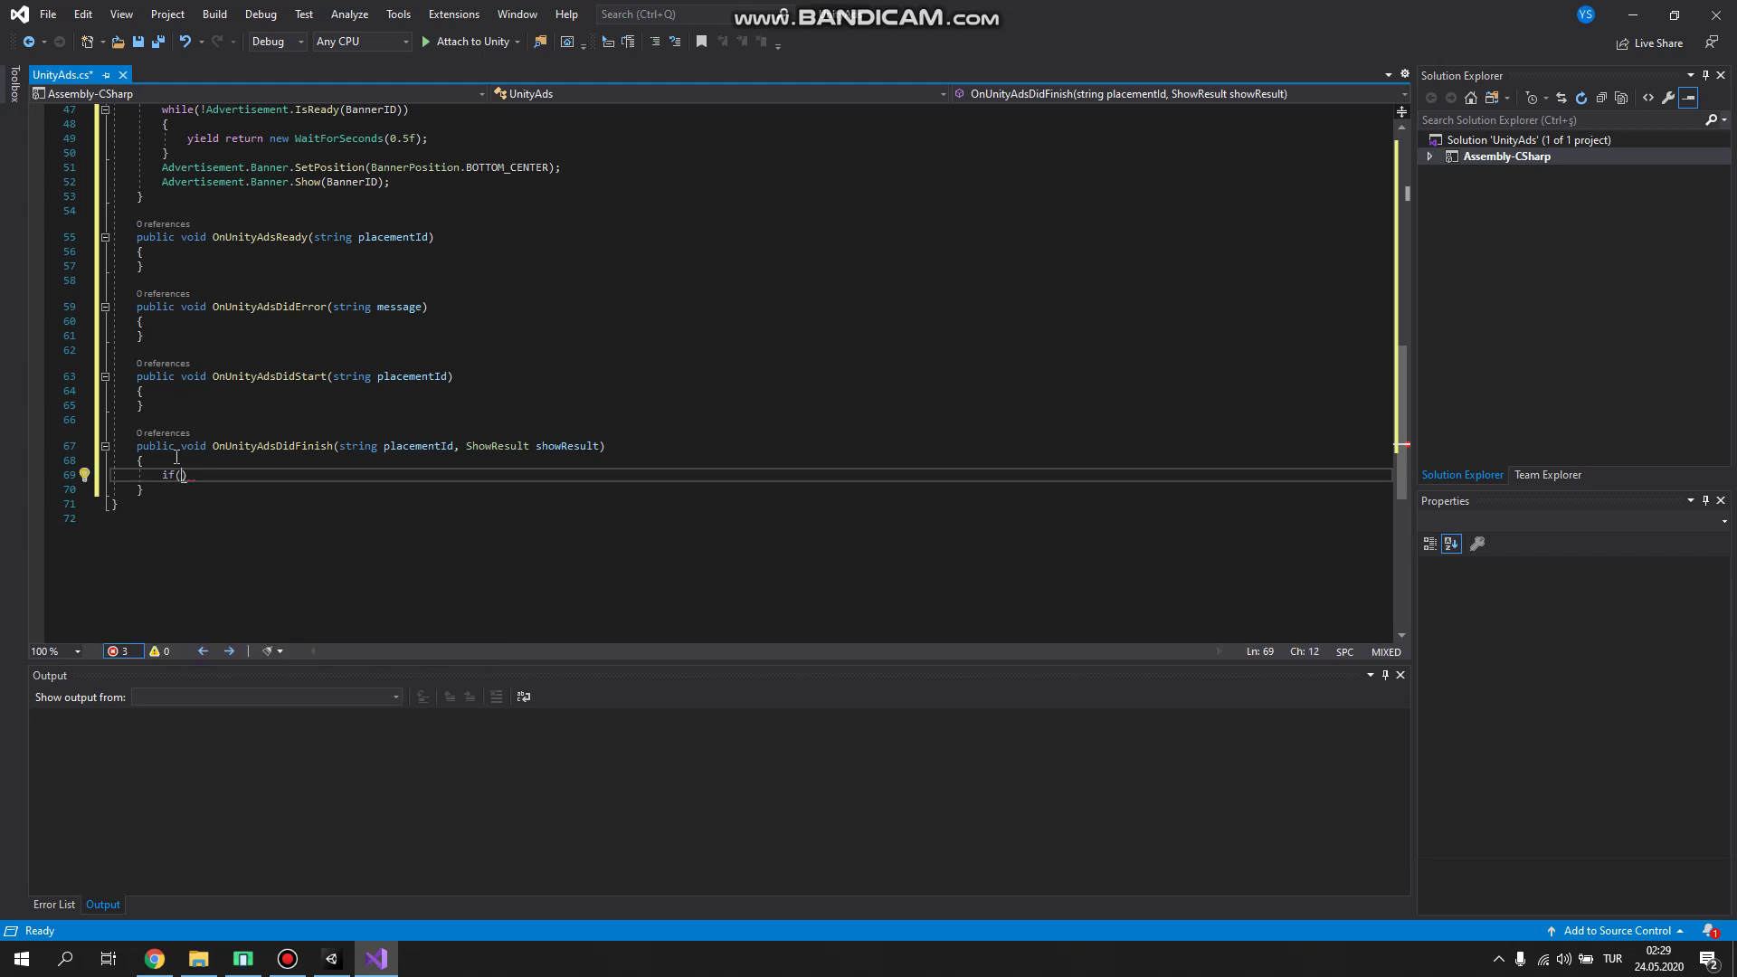
pyautogui.doubleClick(411, 448)
pyautogui.click(180, 477)
pyautogui.hotkey('ctrl', 'v')
pyautogui.write('==')
pyautogui.scroll(6, 324, 447)
pyautogui.scroll(6, 324, 447)
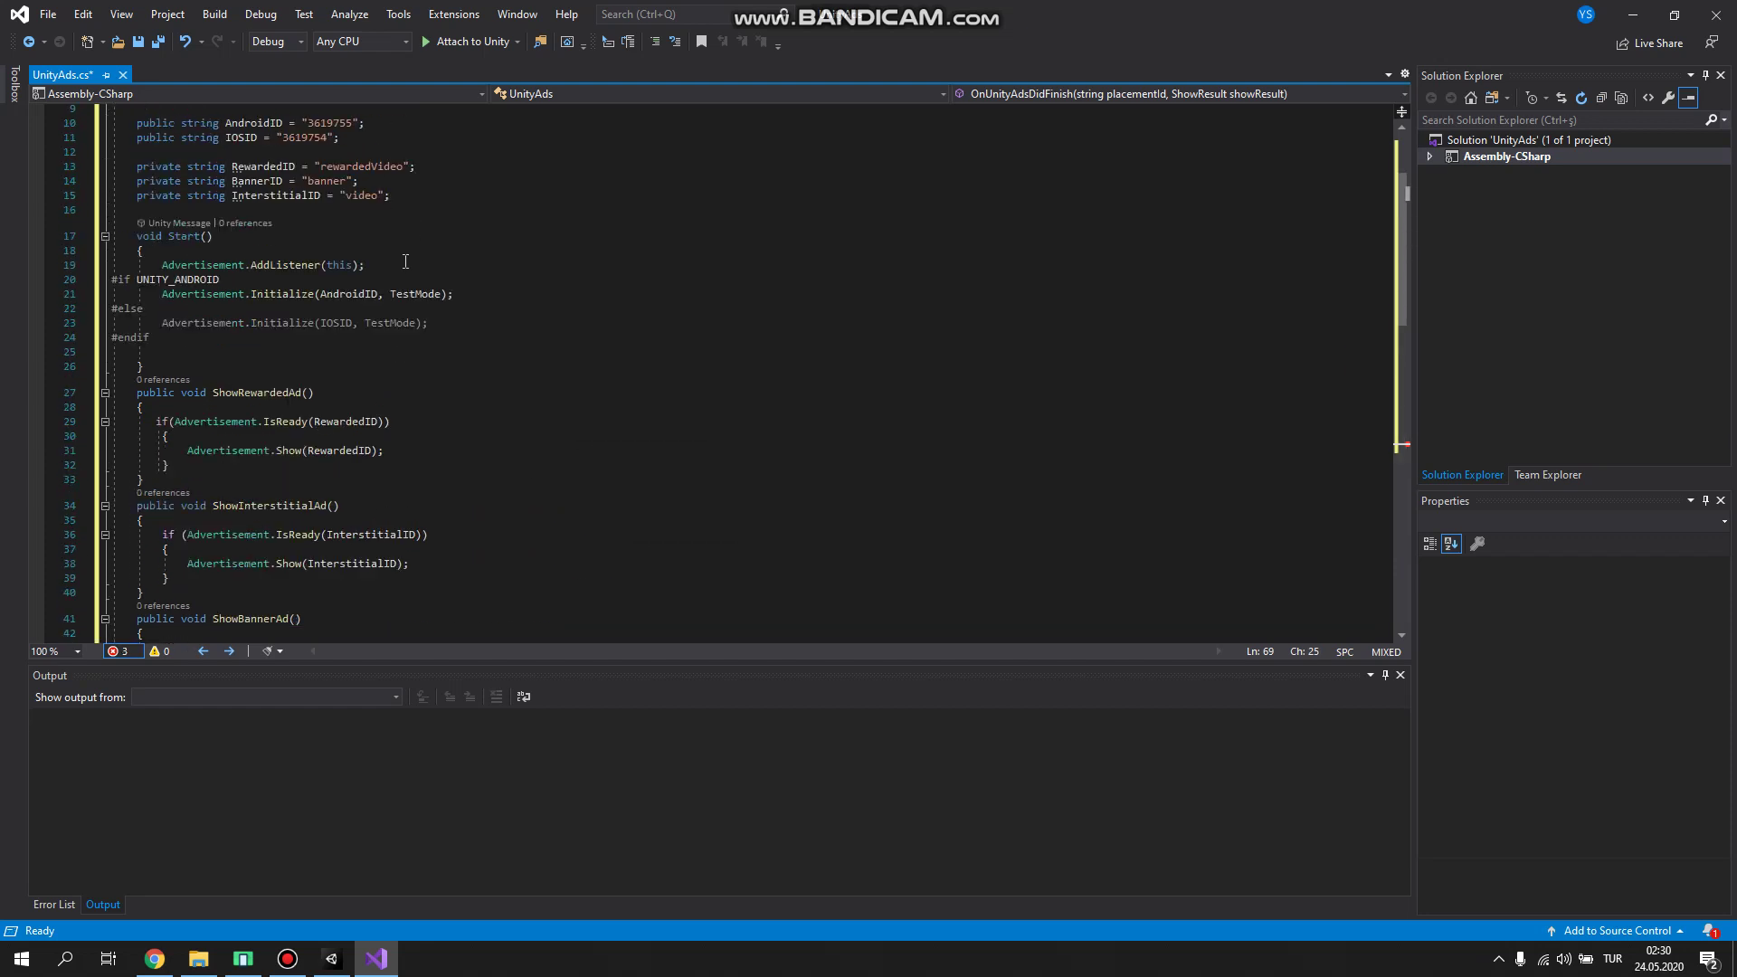
pyautogui.scroll(3, 374, 323)
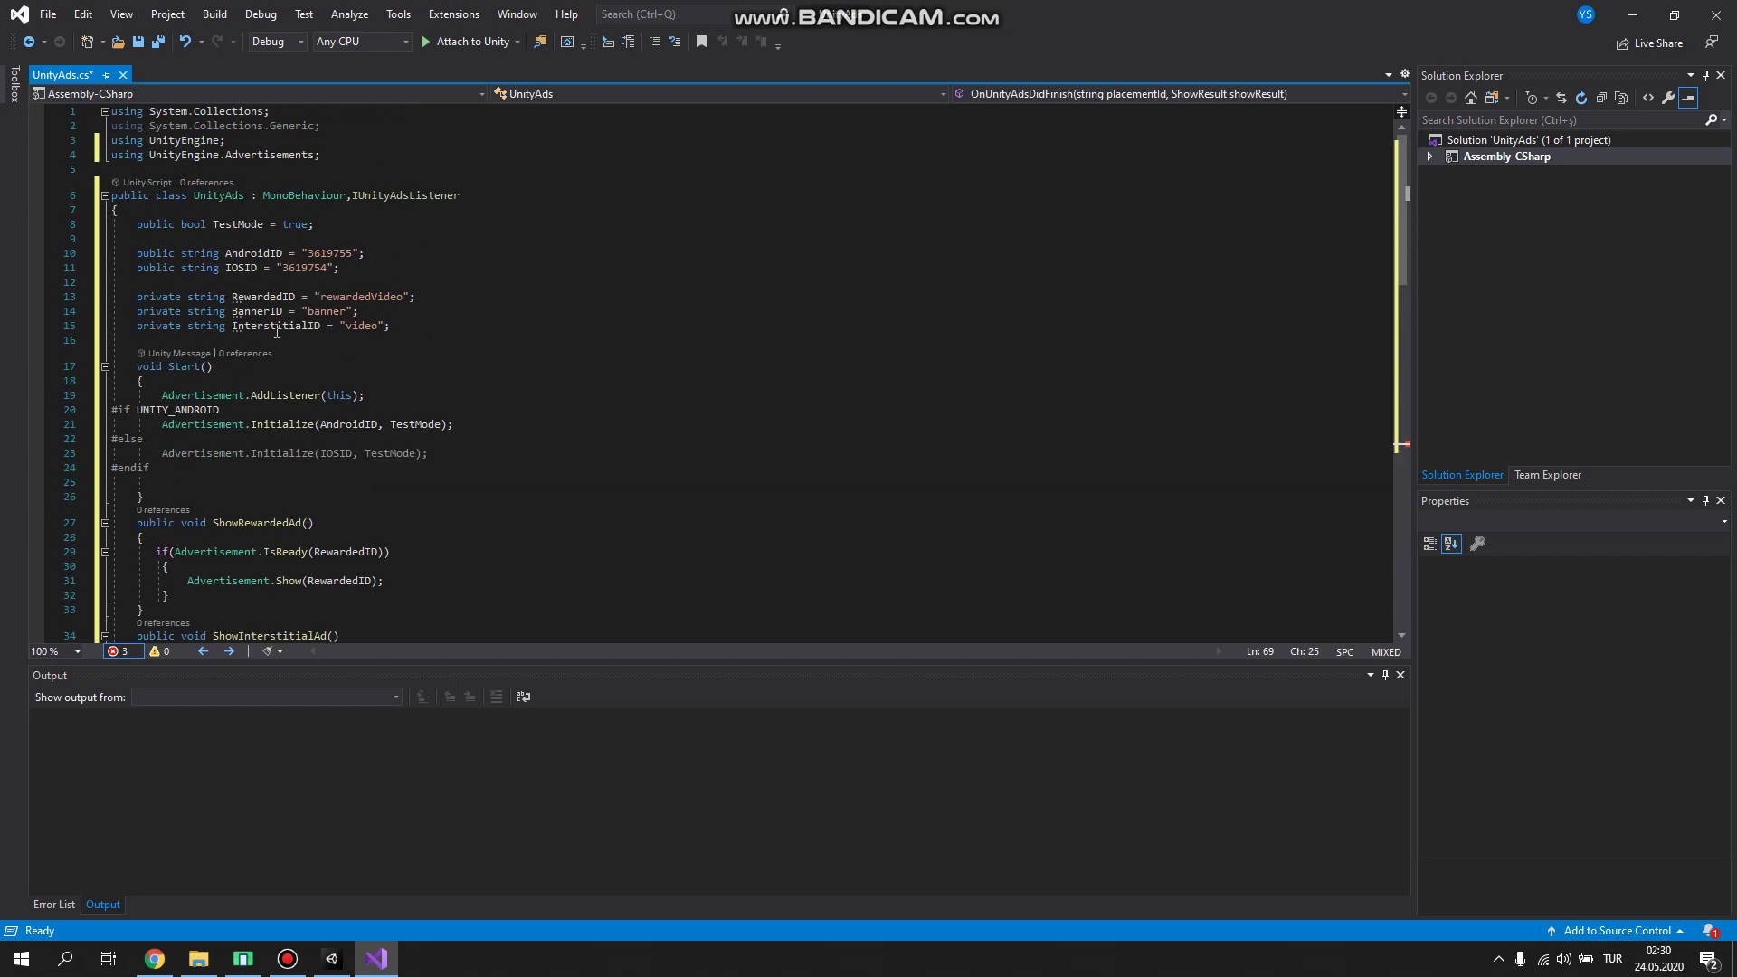
pyautogui.click(270, 297)
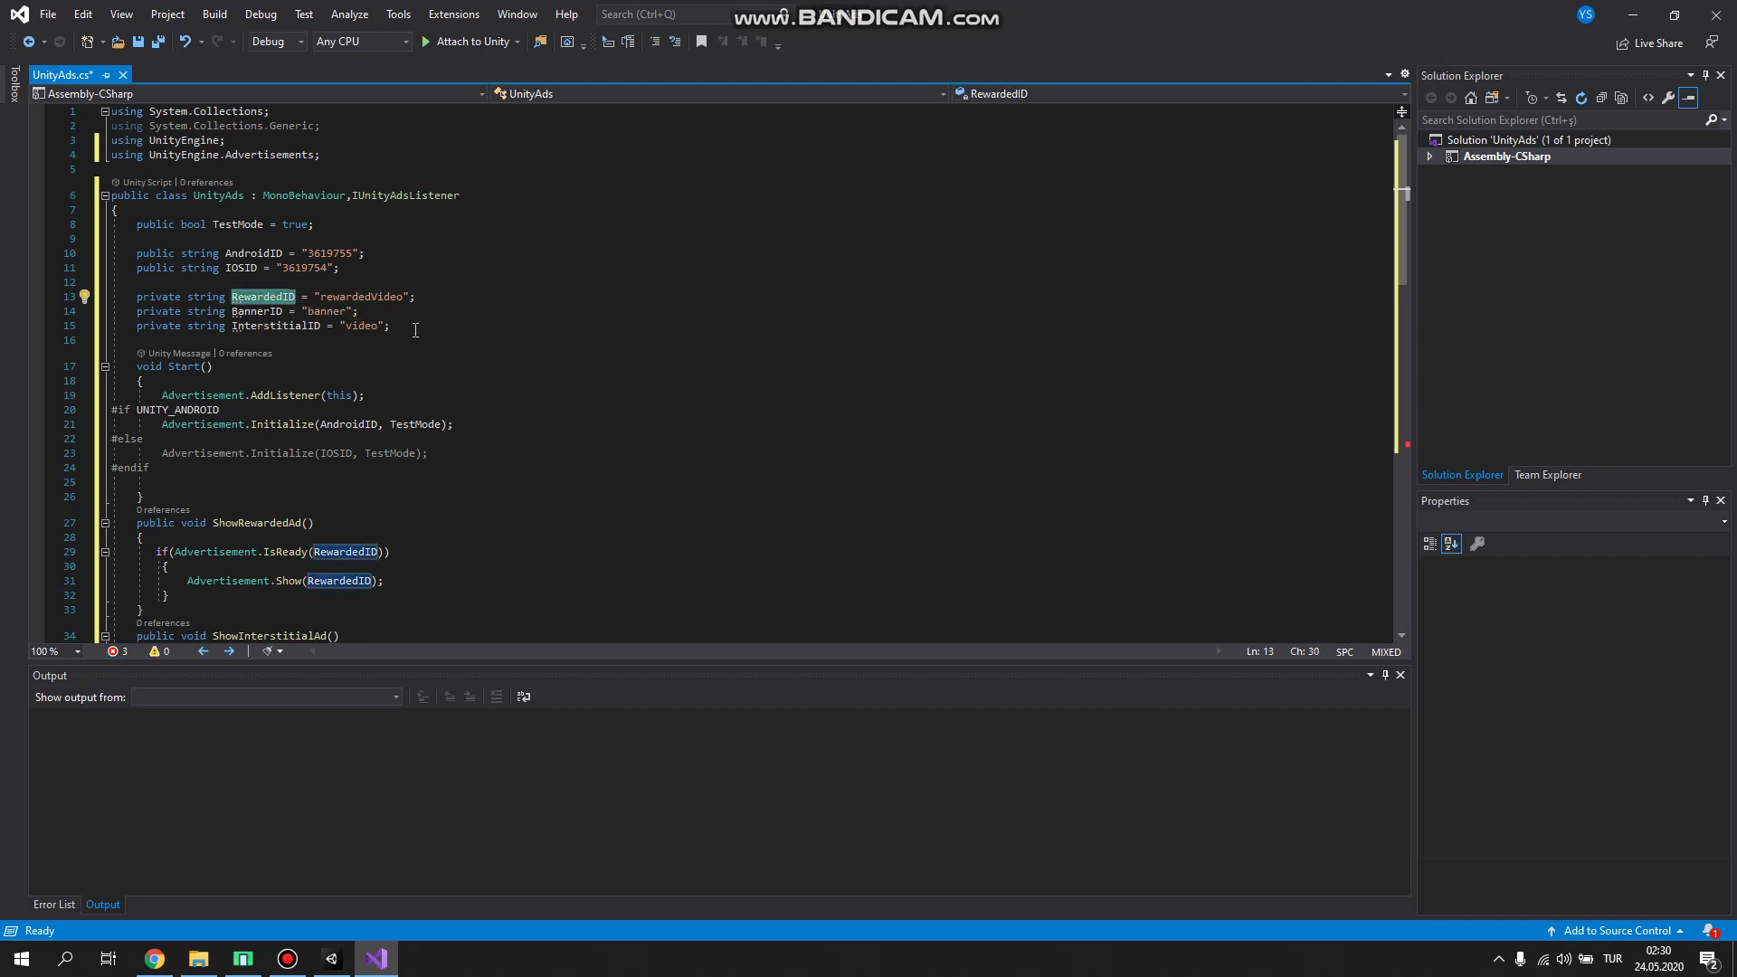
pyautogui.scroll(-9, 415, 330)
pyautogui.scroll(-13, 489, 376)
pyautogui.scroll(2, 271, 387)
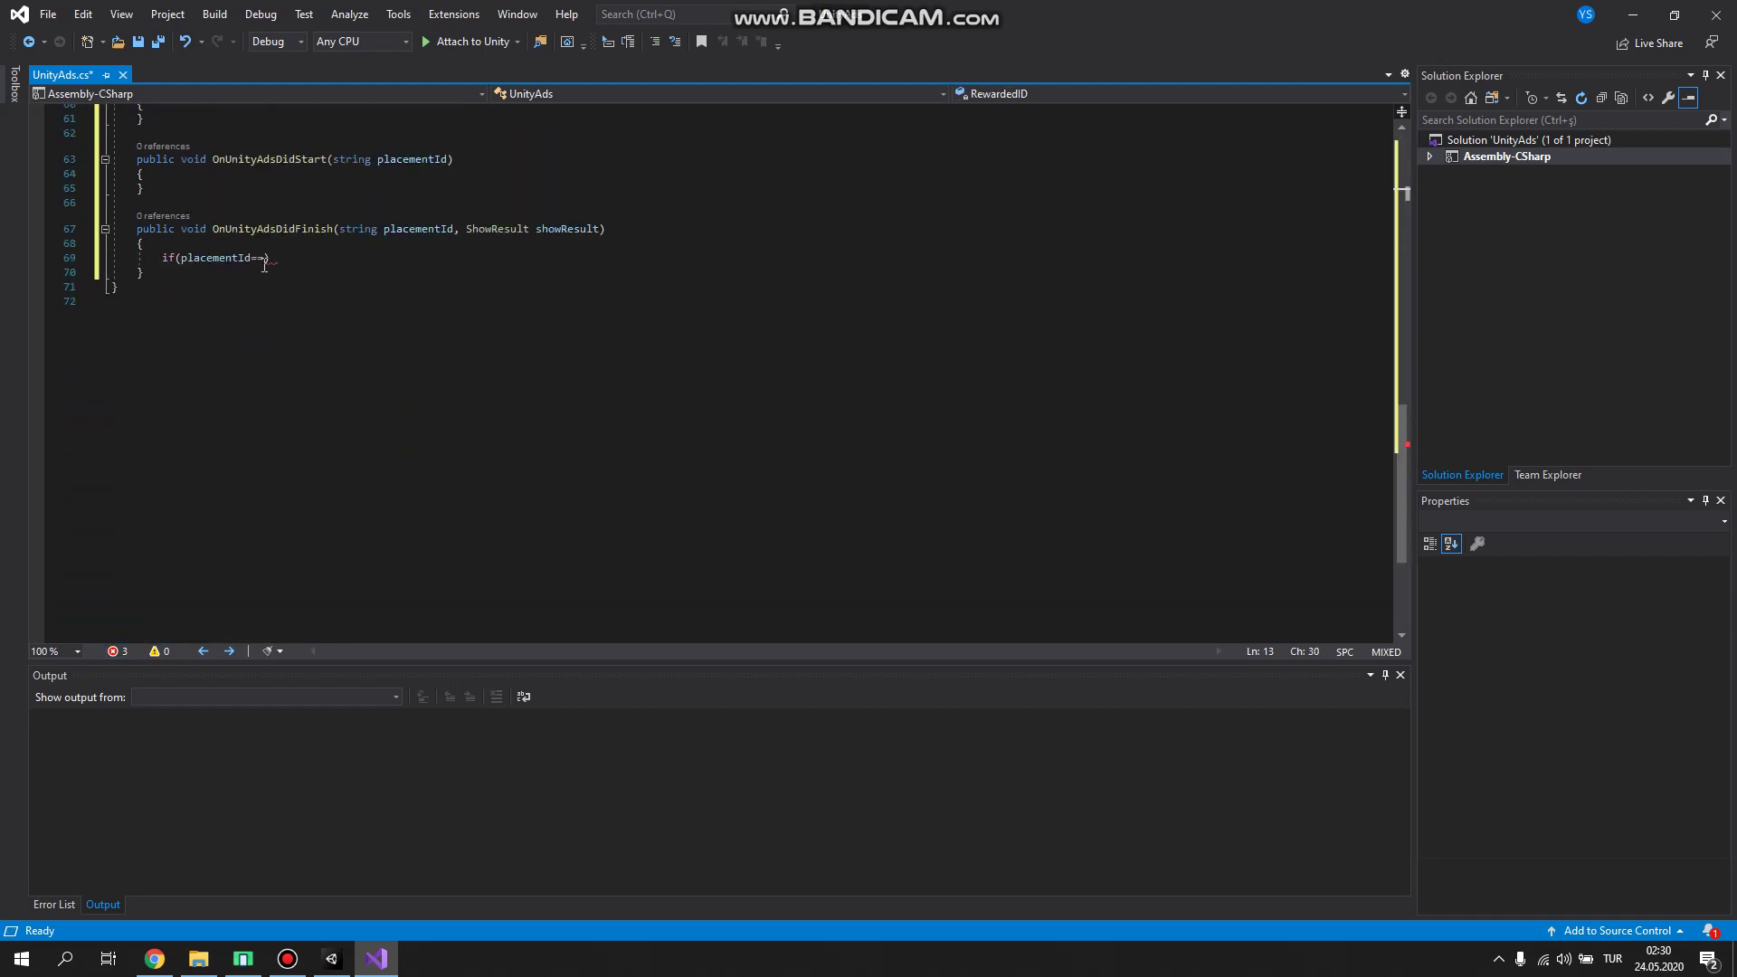
pyautogui.click(264, 261)
pyautogui.write('RewardedID')
pyautogui.click(372, 257)
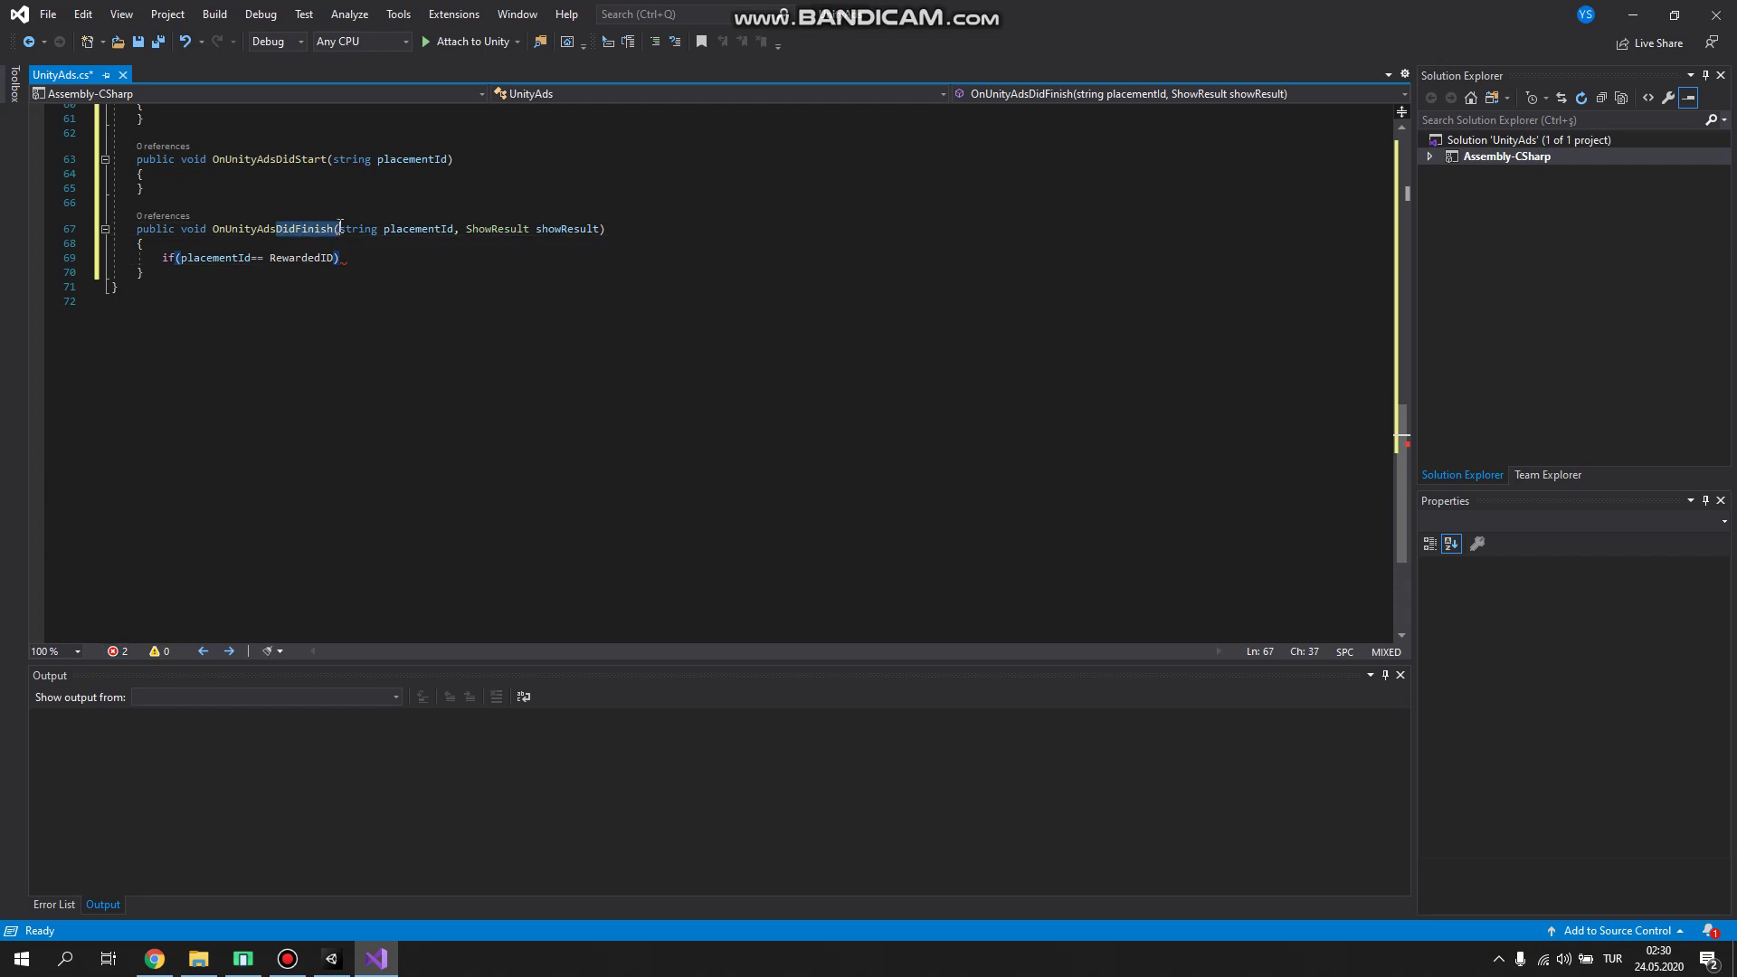
pyautogui.press('Return')
pyautogui.write('{')
pyautogui.press('Return')
# Step: Inside the if block, add switch(showResult) with a case ShowResult.Finished: label
pyautogui.write('swti')
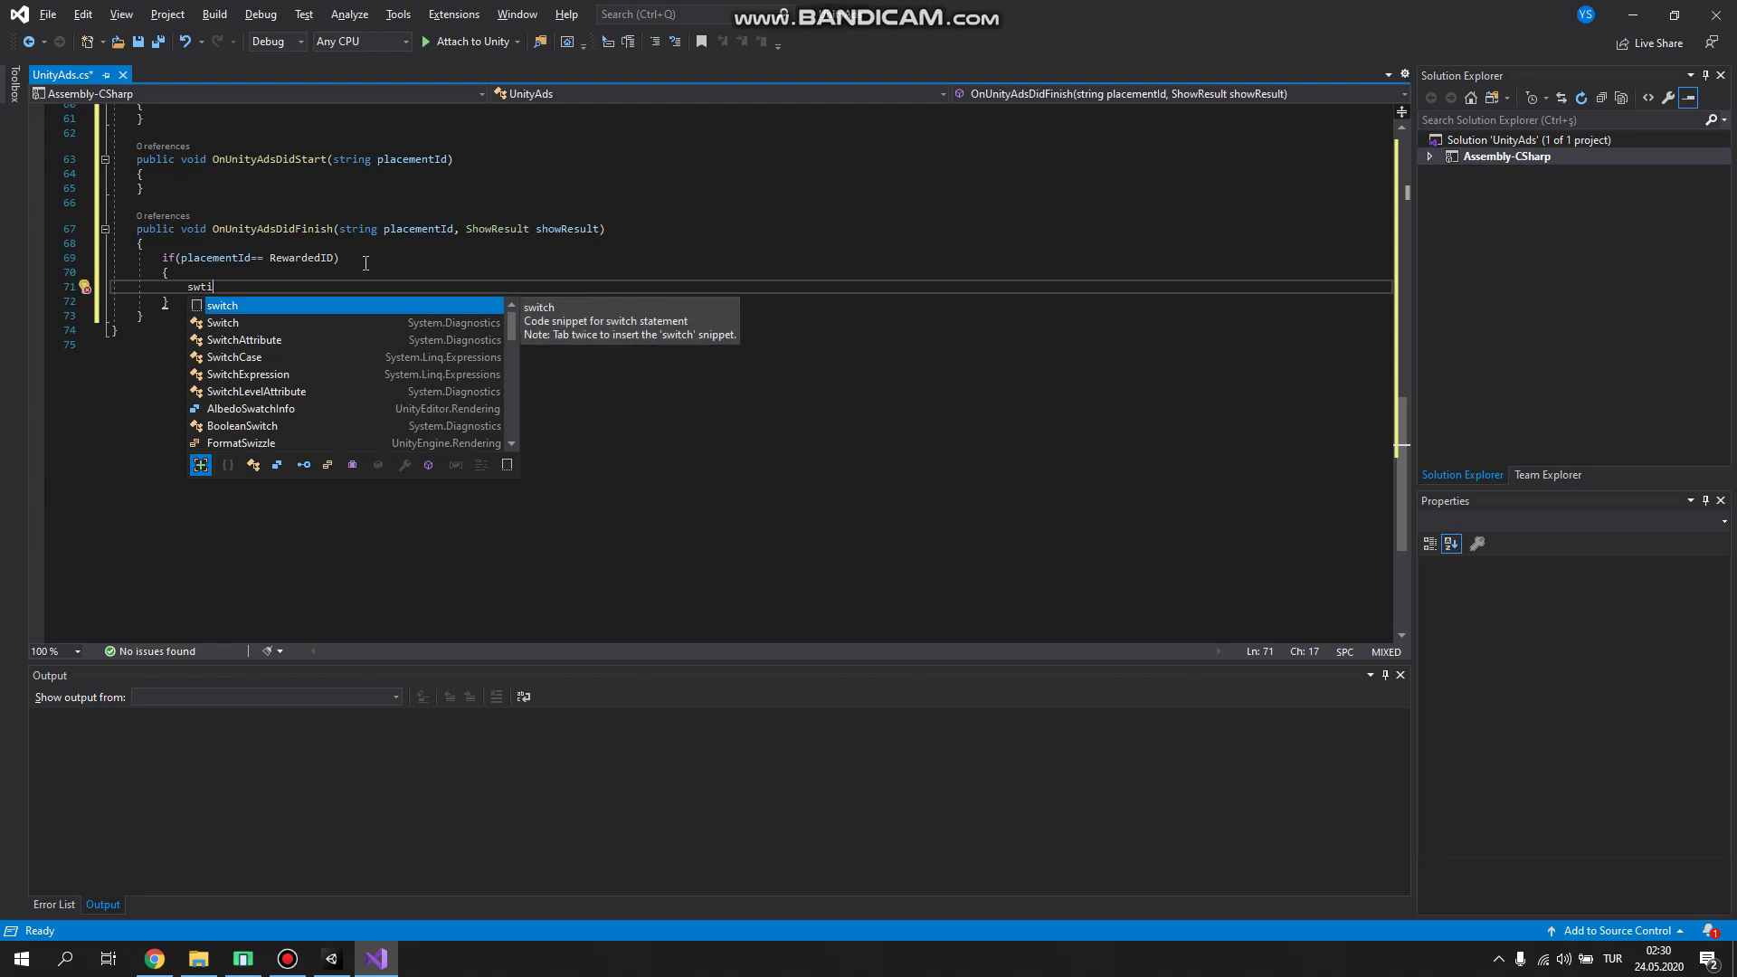
pyautogui.press('Return')
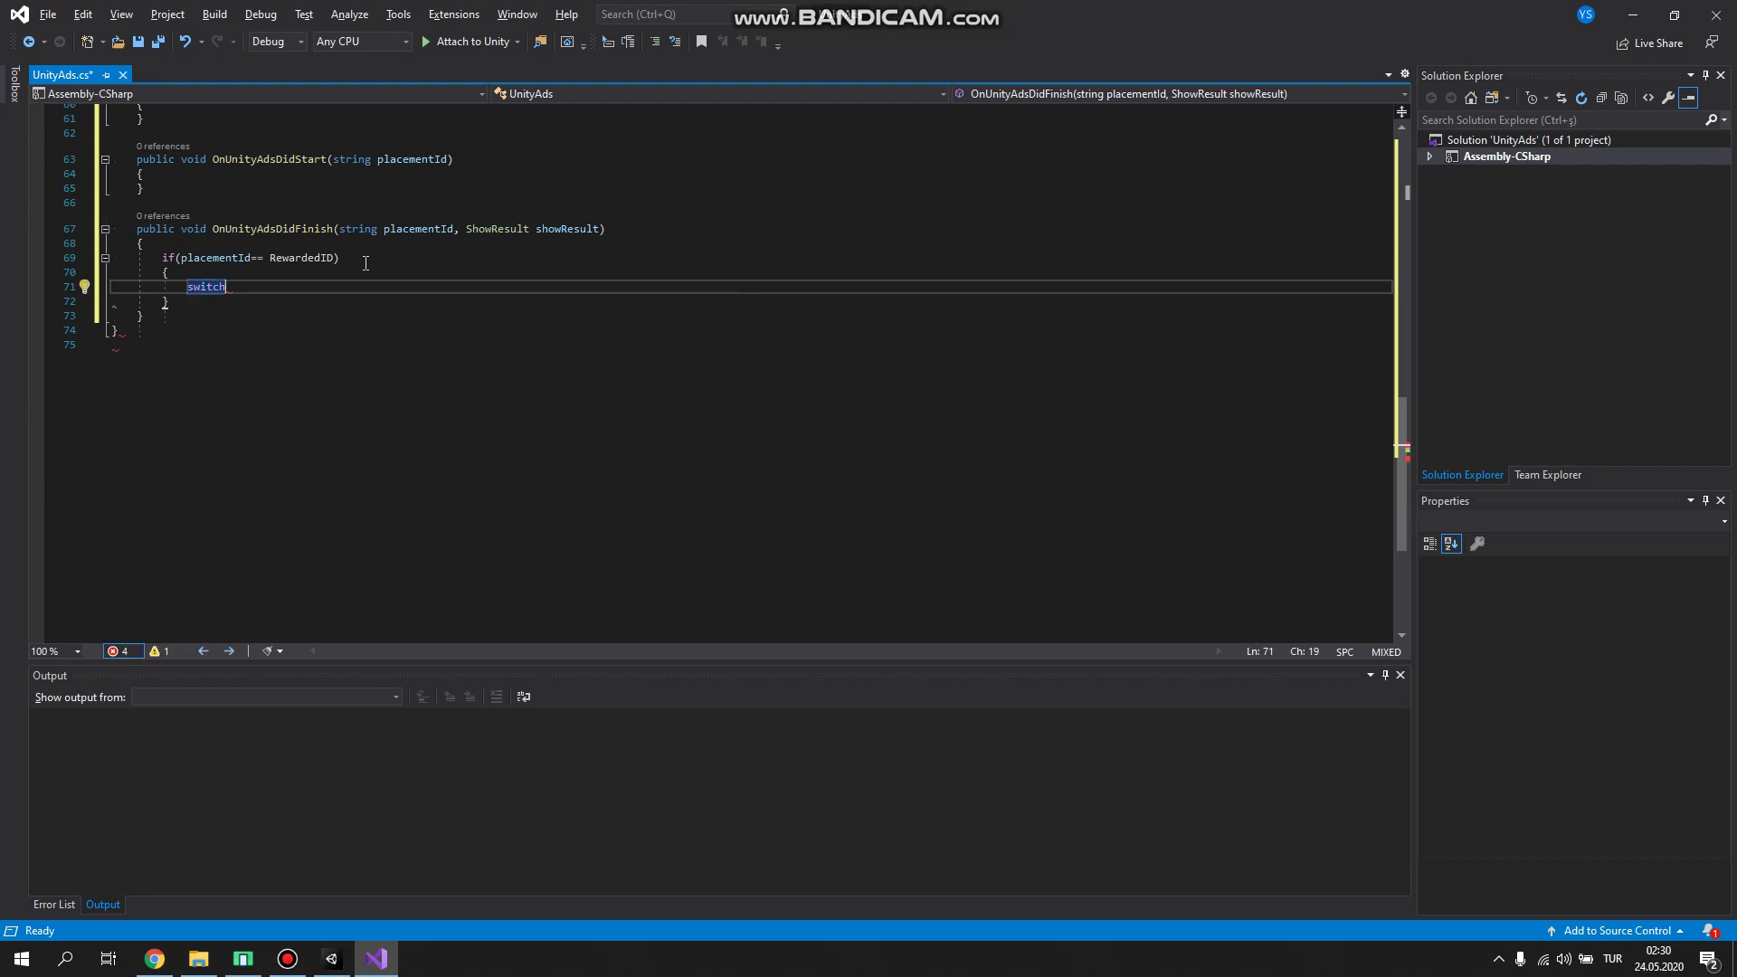
pyautogui.write('(')
pyautogui.write('sho')
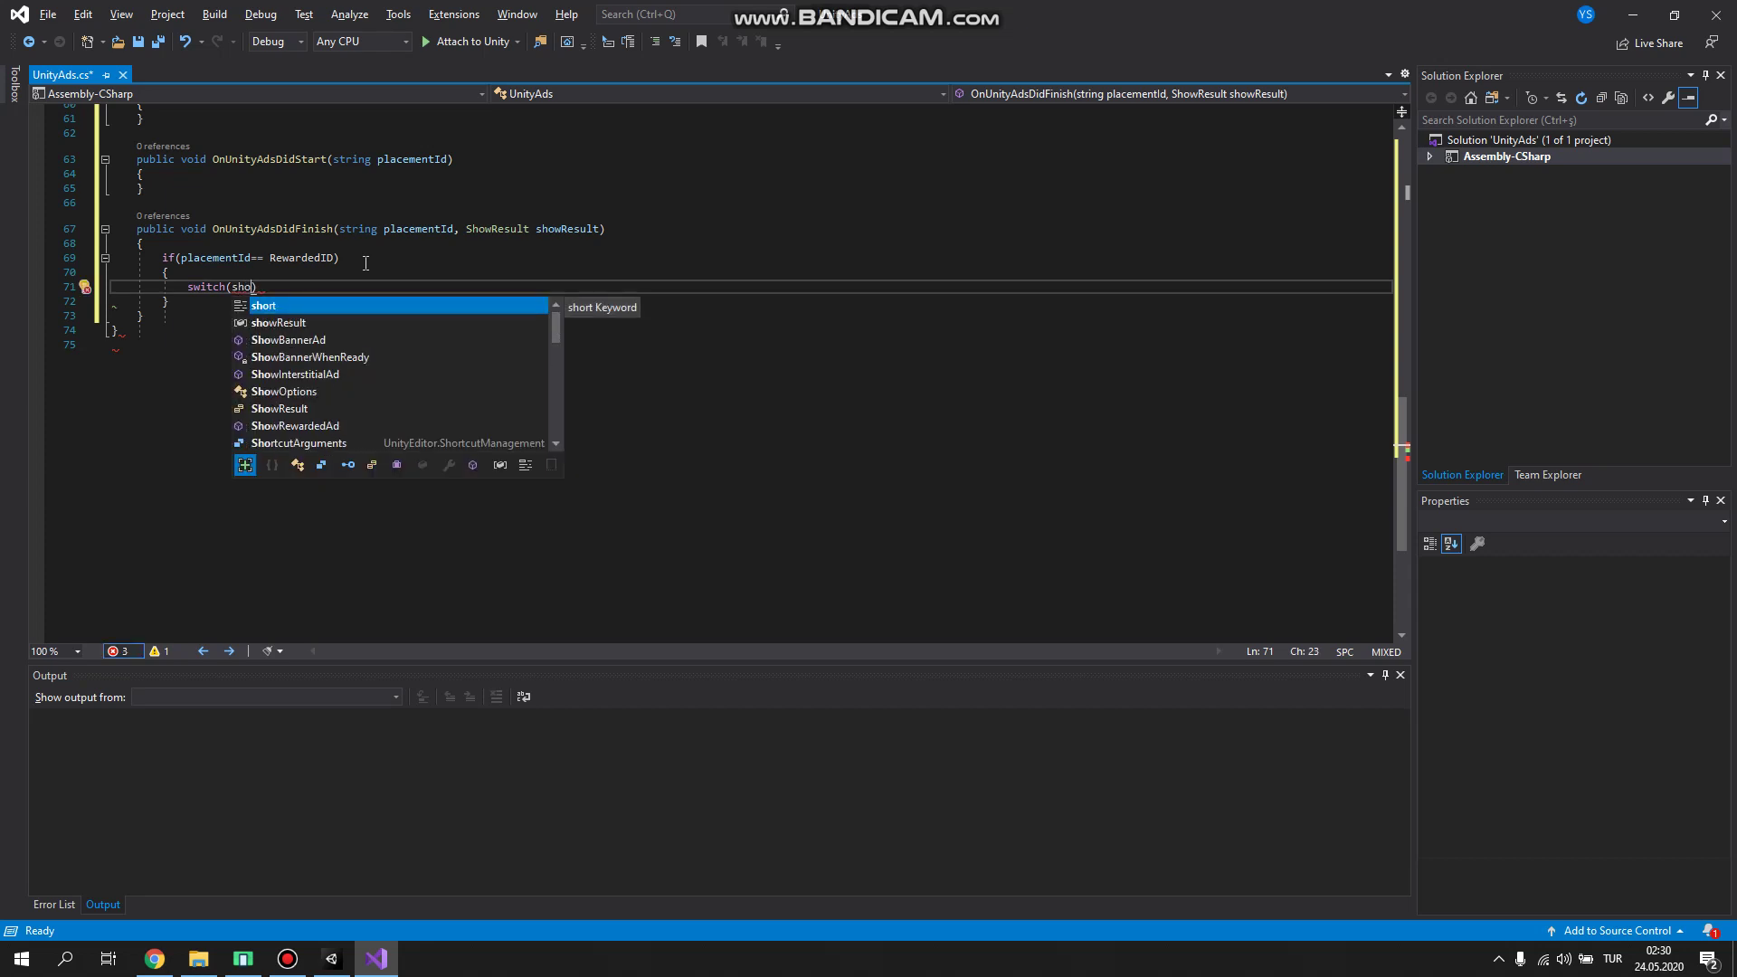
pyautogui.press('Down')
pyautogui.press('Tab')
pyautogui.press('Return')
pyautogui.write('{')
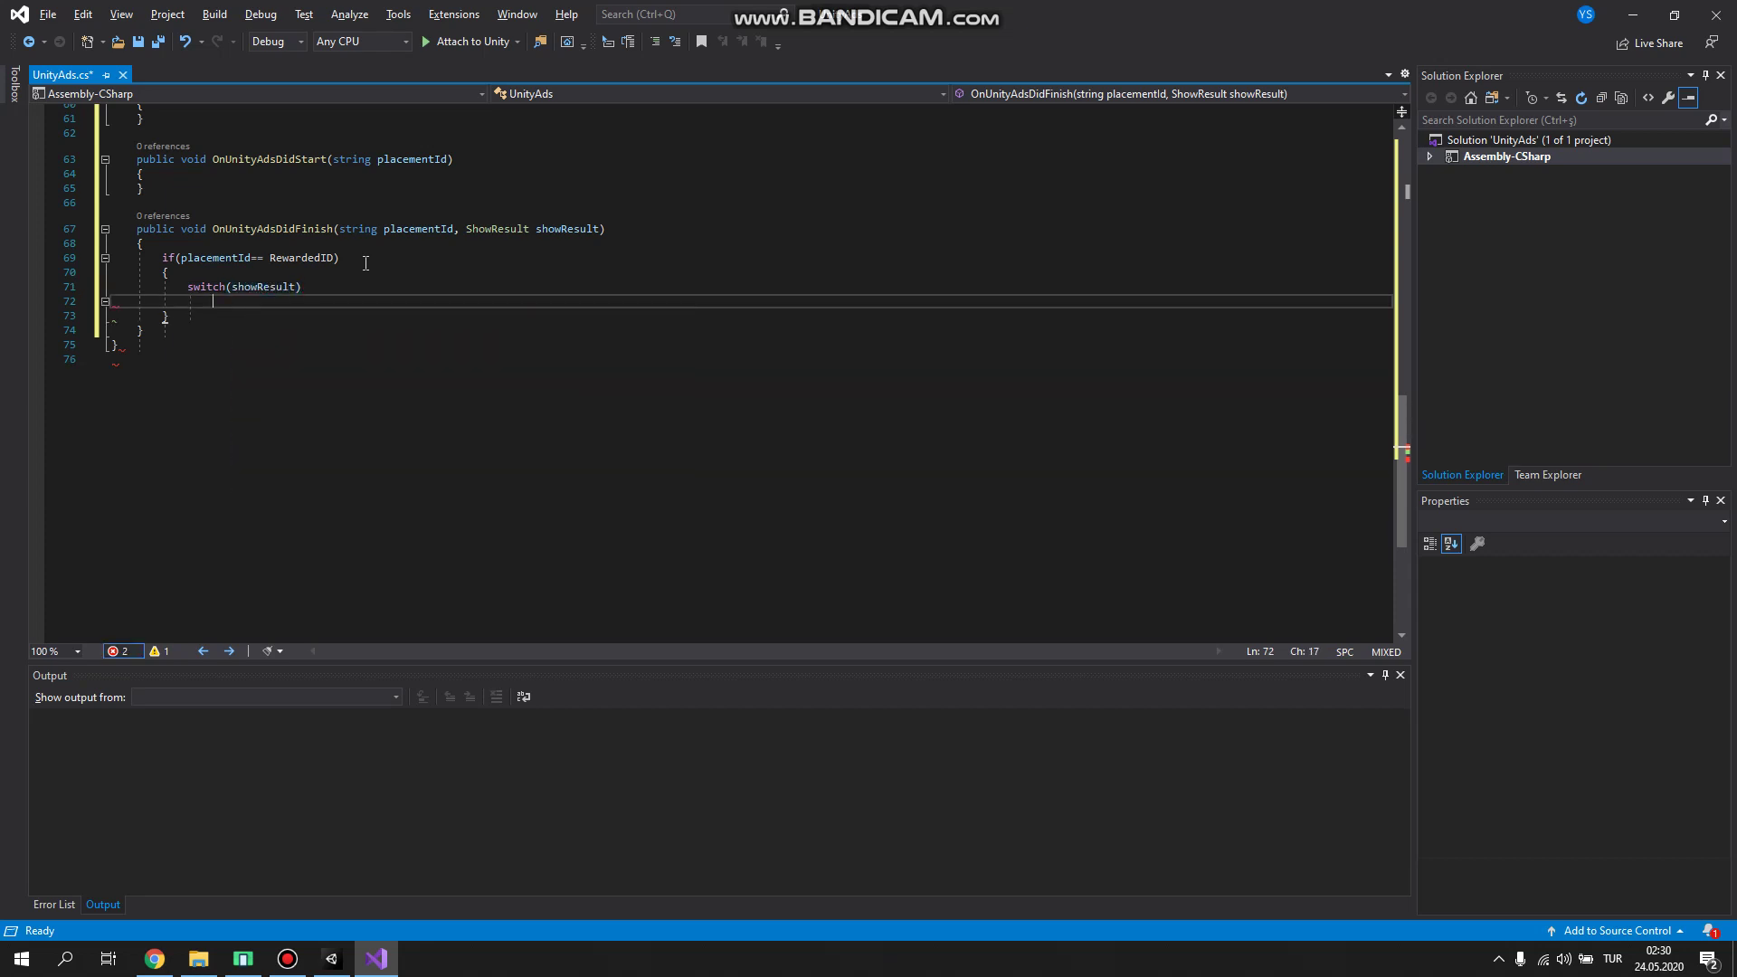
pyautogui.press('Return')
pyautogui.write('case')
pyautogui.press('Tab')
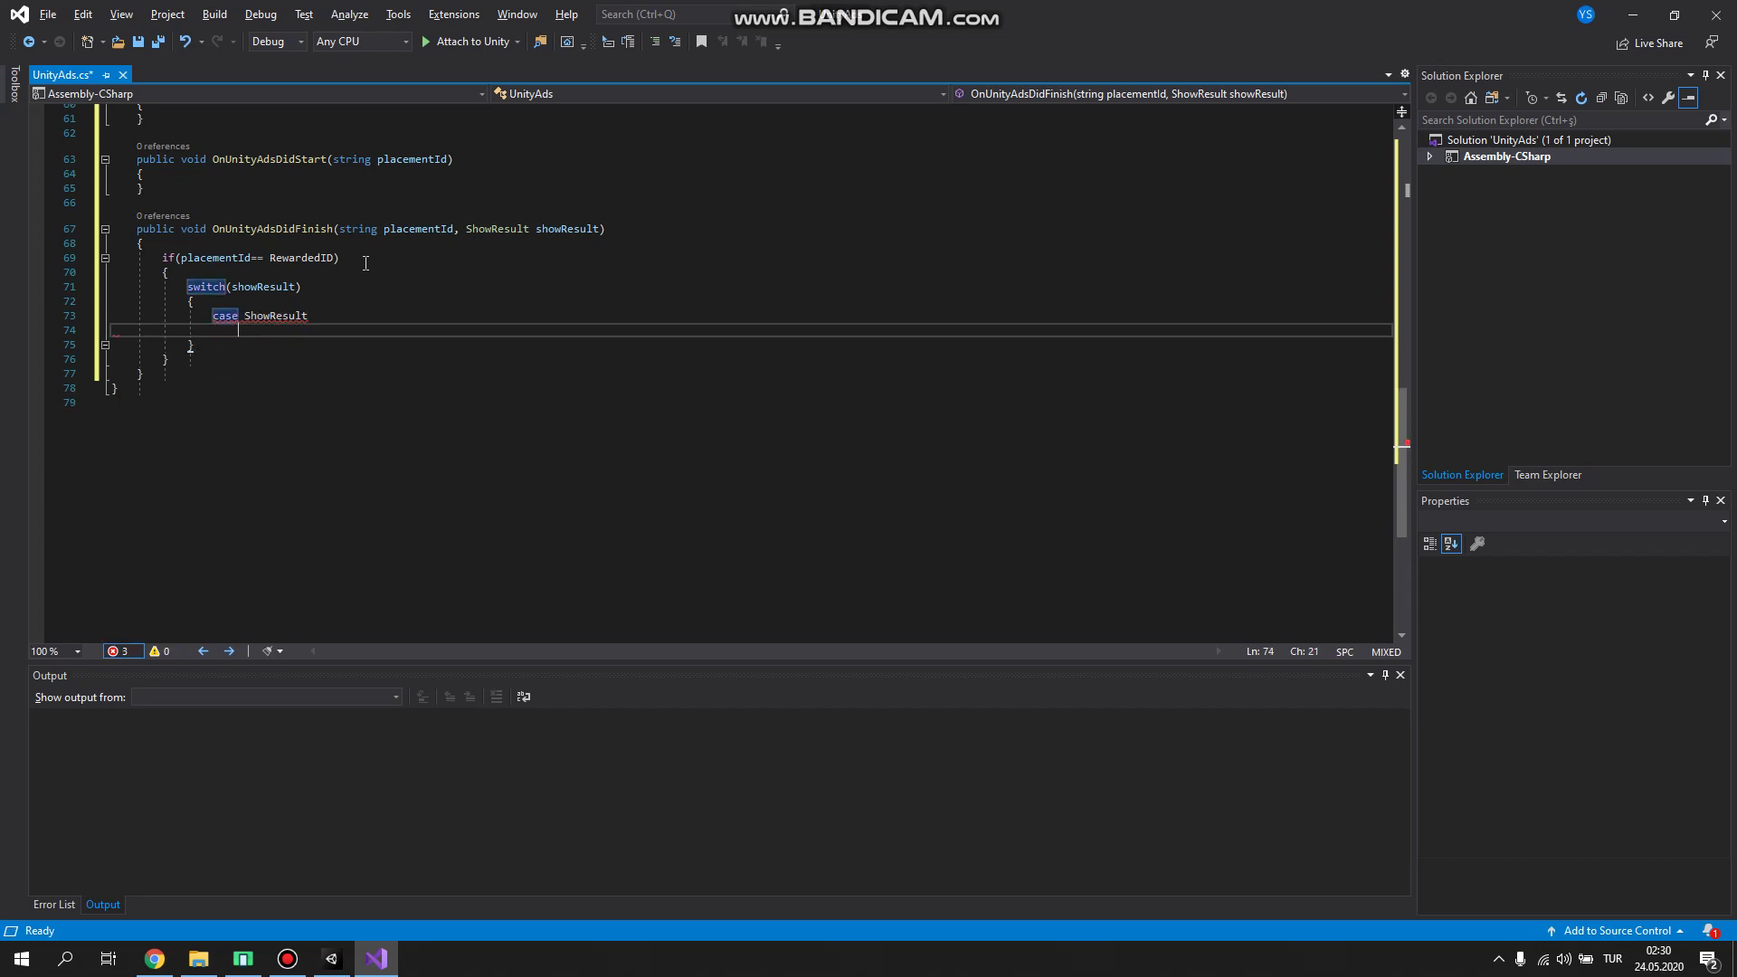
pyautogui.write('.')
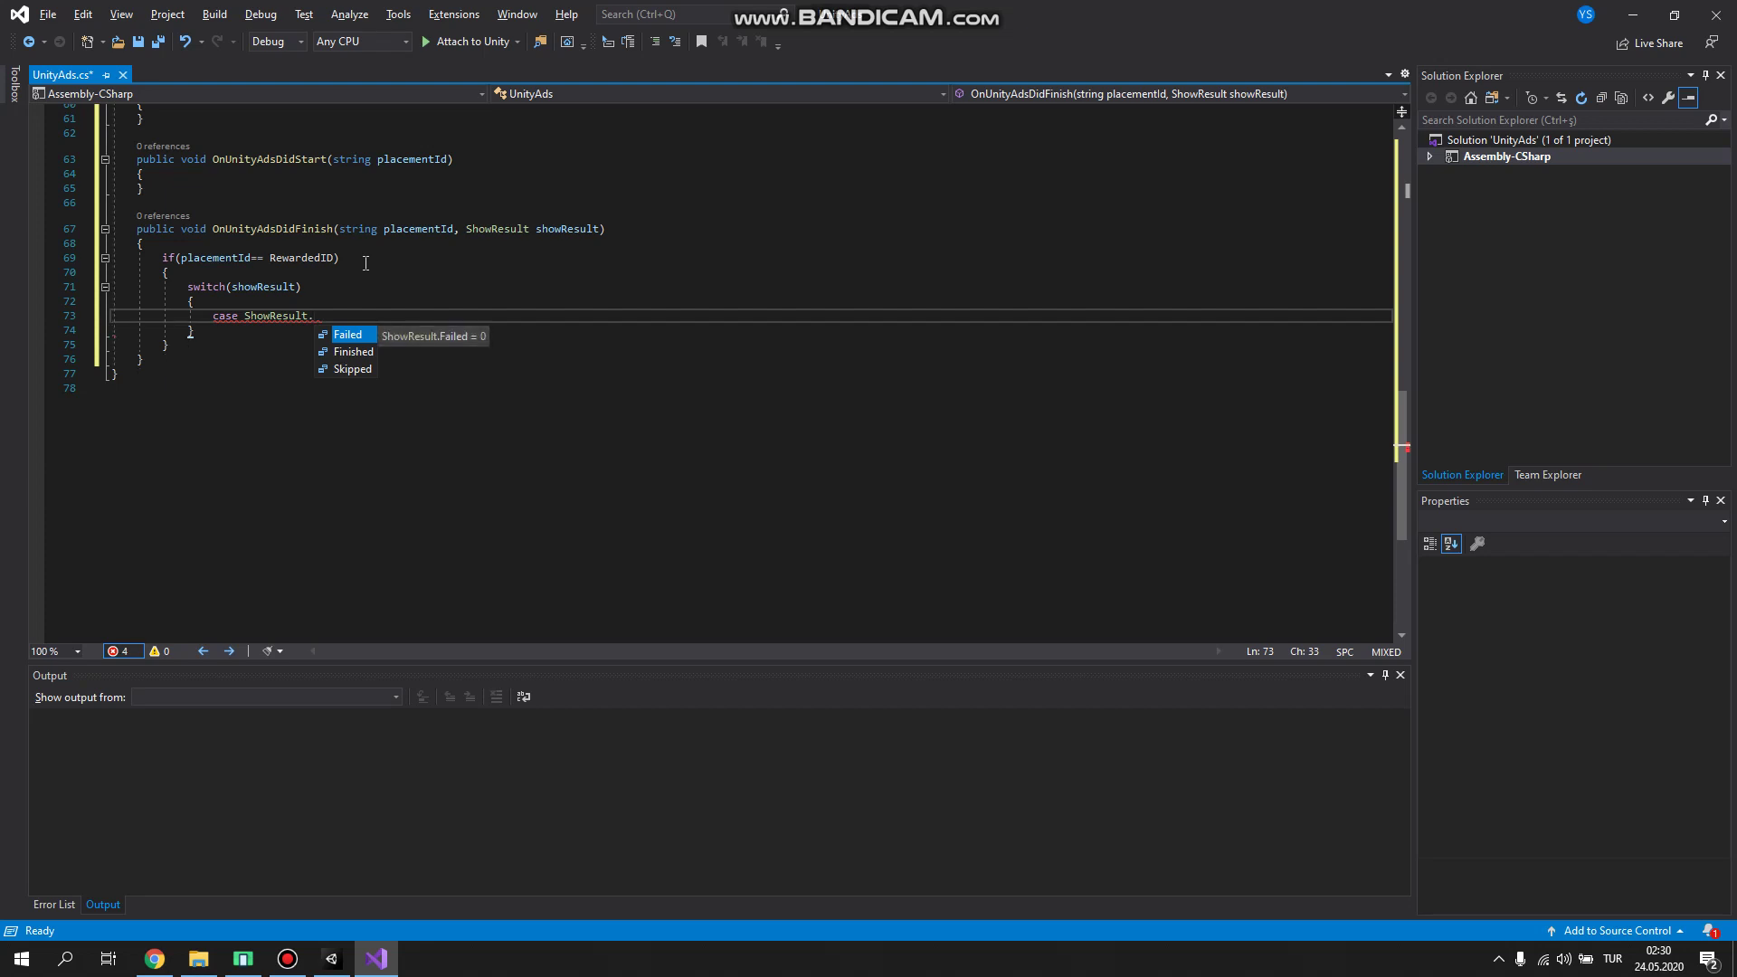
pyautogui.press('Down')
pyautogui.press('Down')
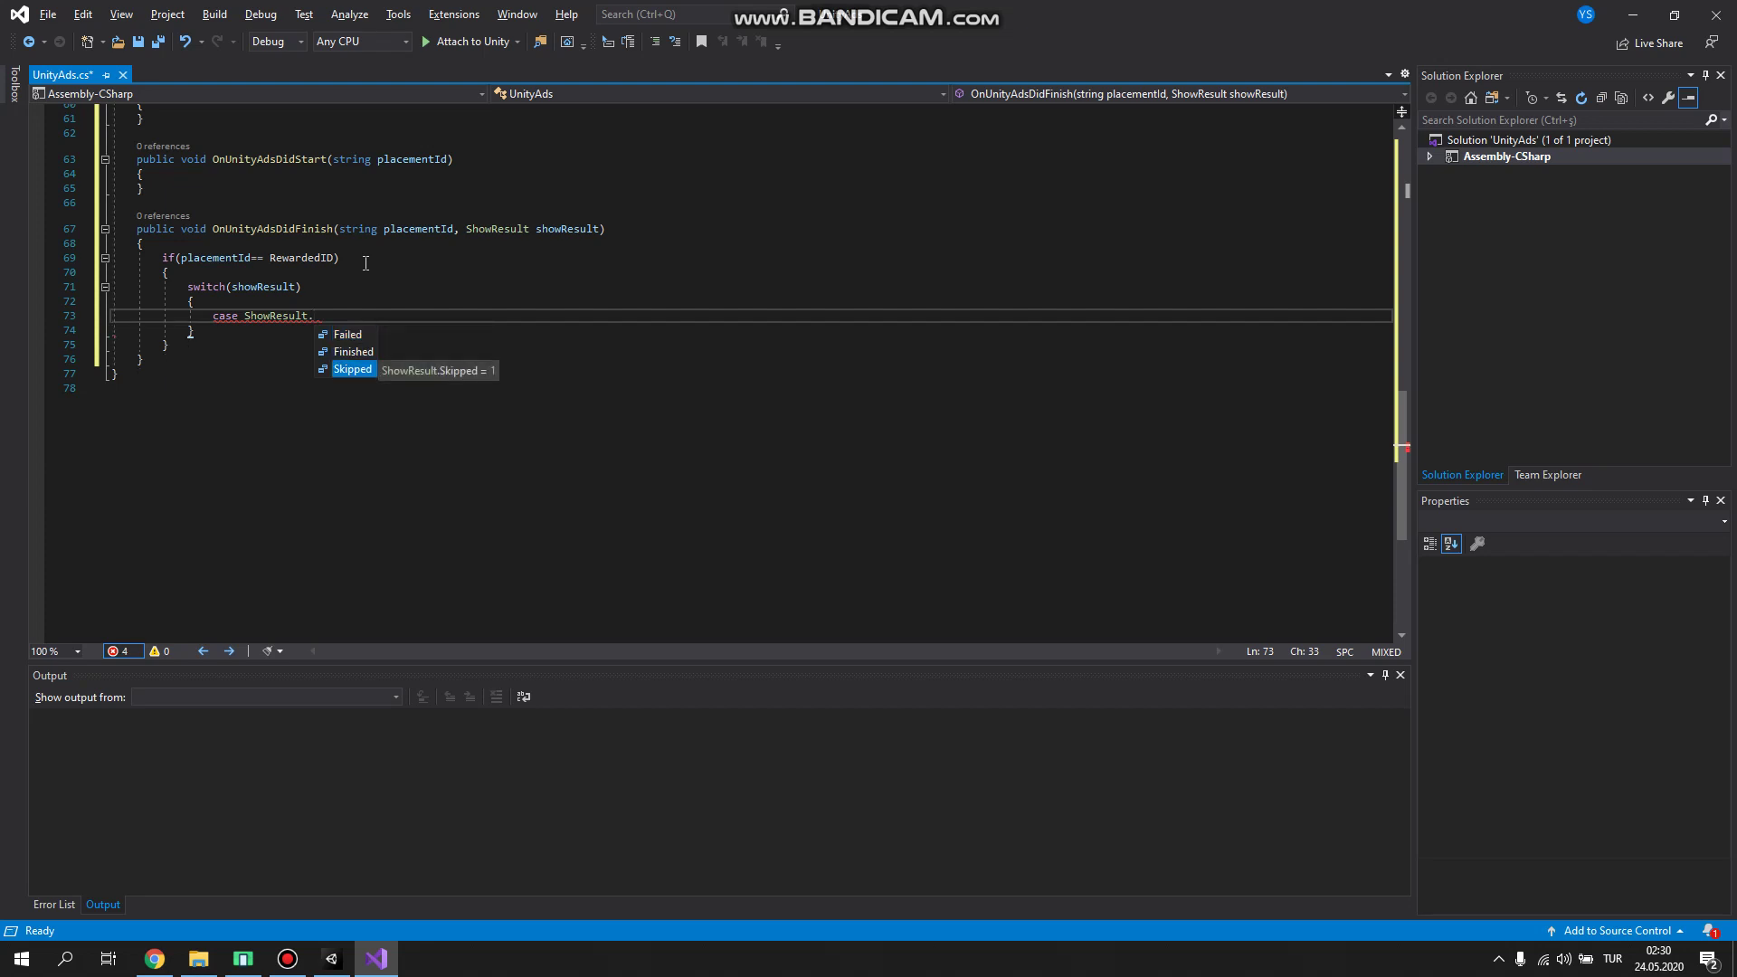
pyautogui.press('Up')
pyautogui.press('Up')
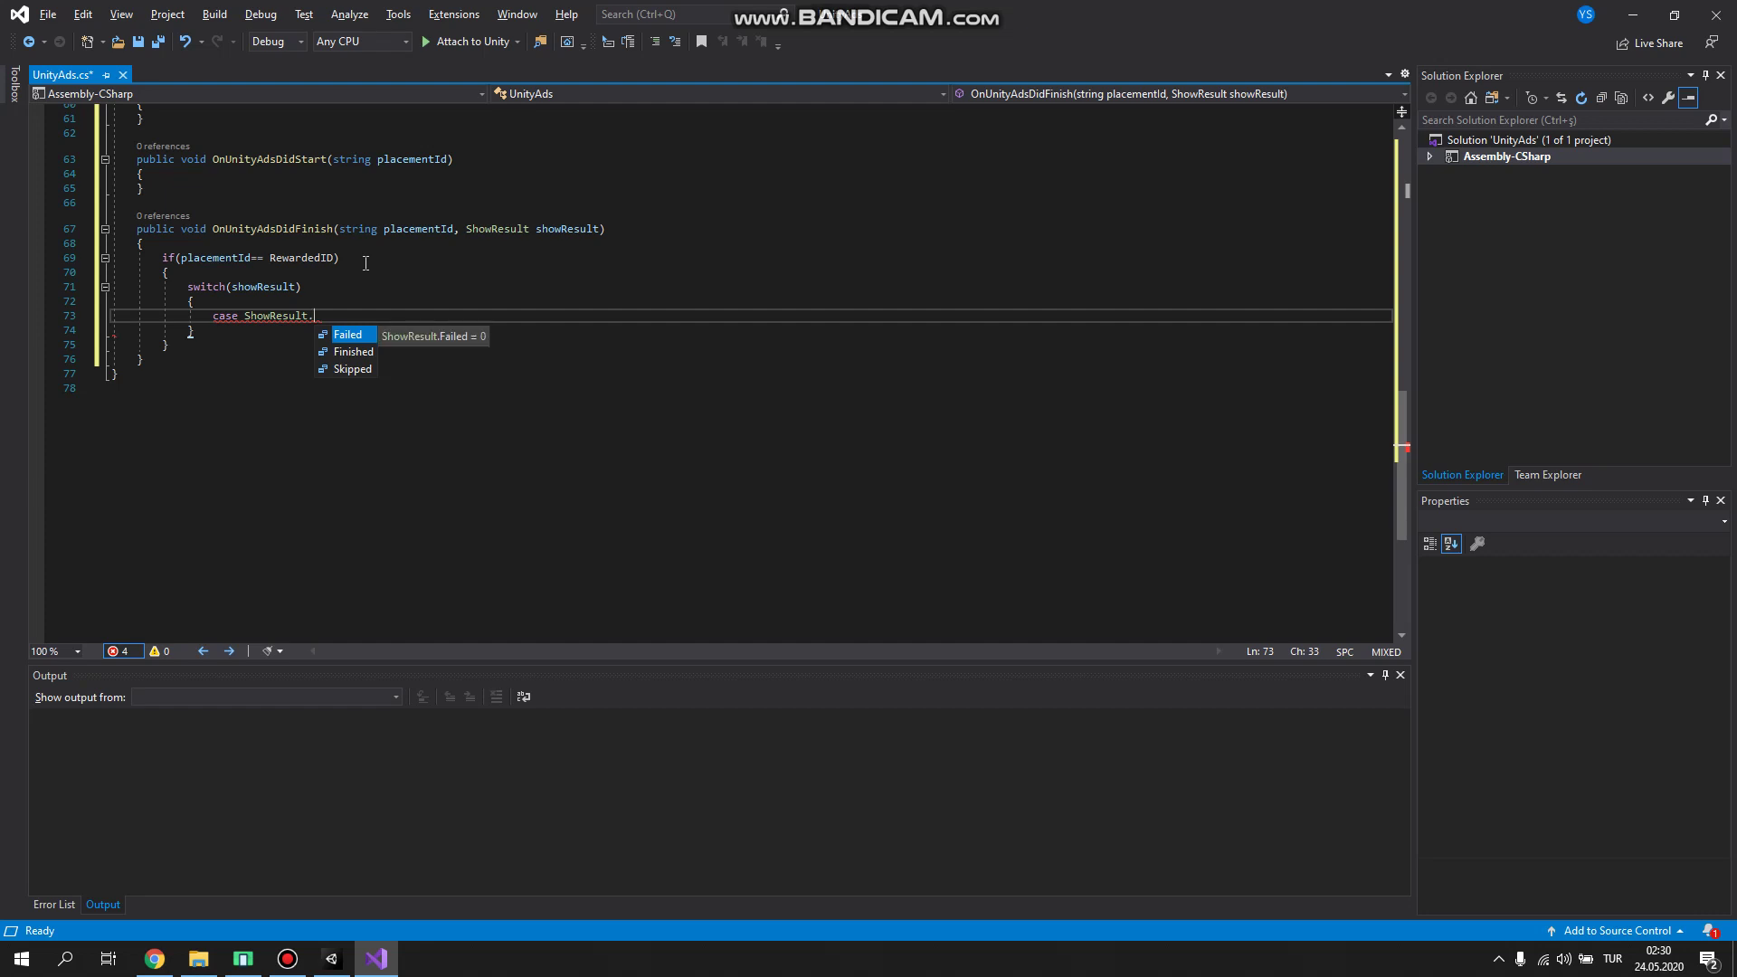
pyautogui.press('Down')
pyautogui.press('Down')
pyautogui.press('Up')
pyautogui.press('Return')
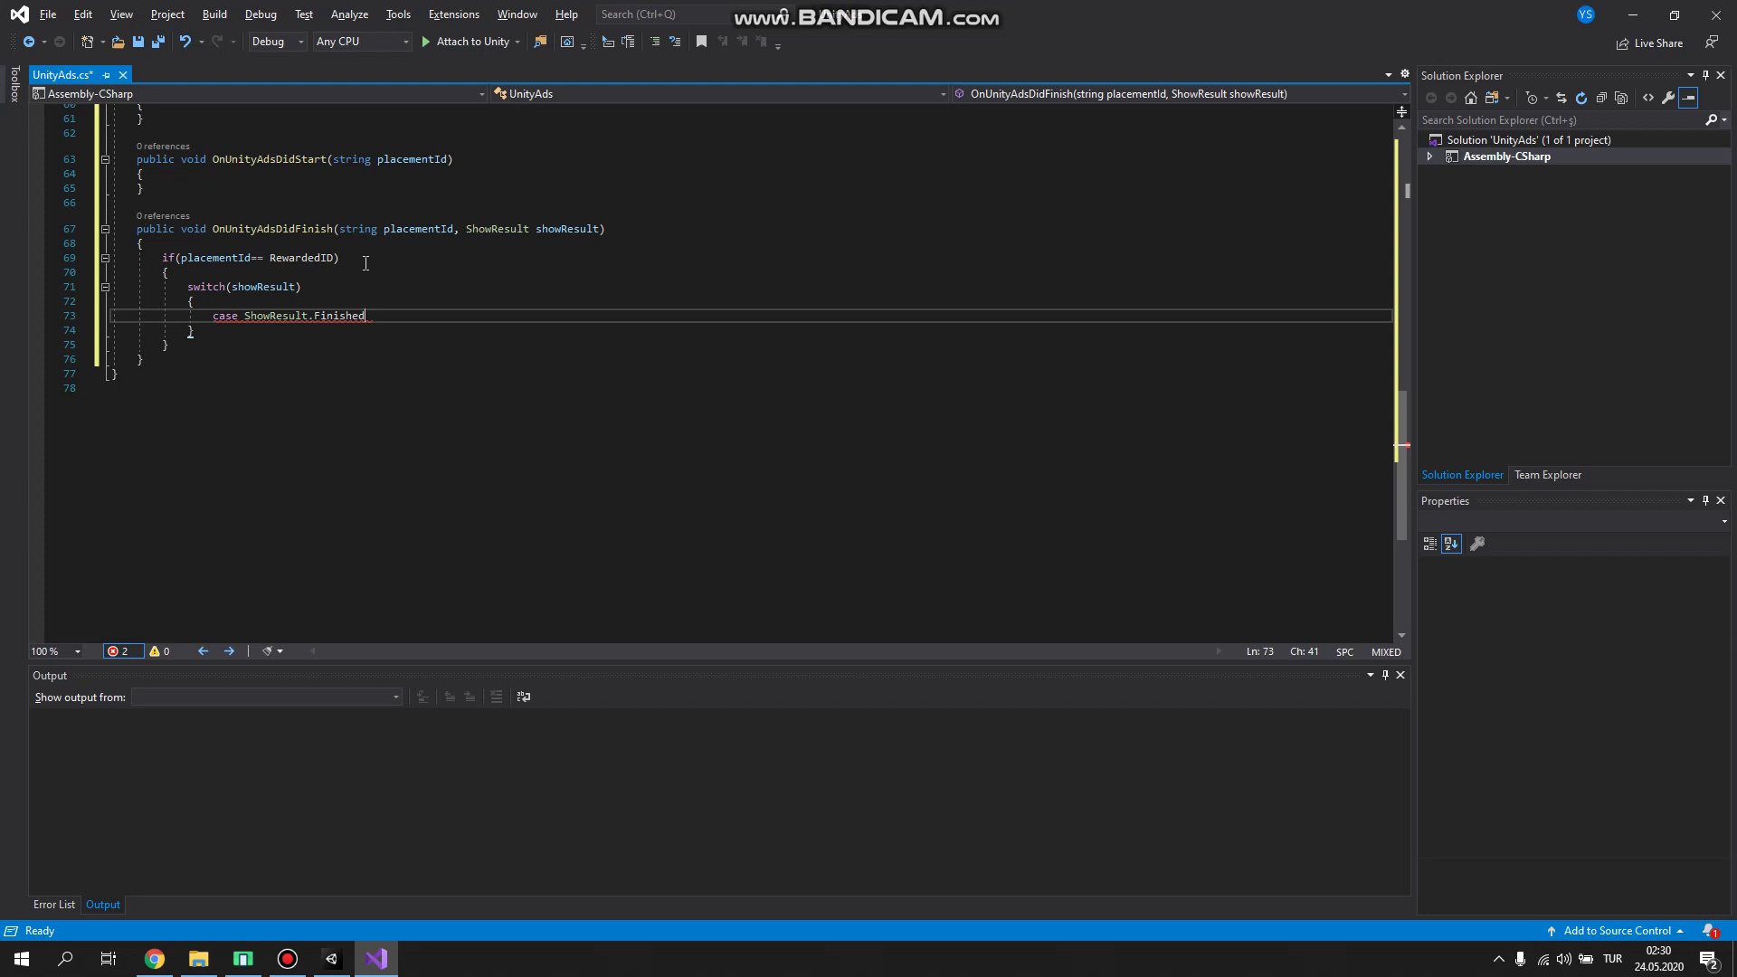
pyautogui.write(':')
pyautogui.press('Return')
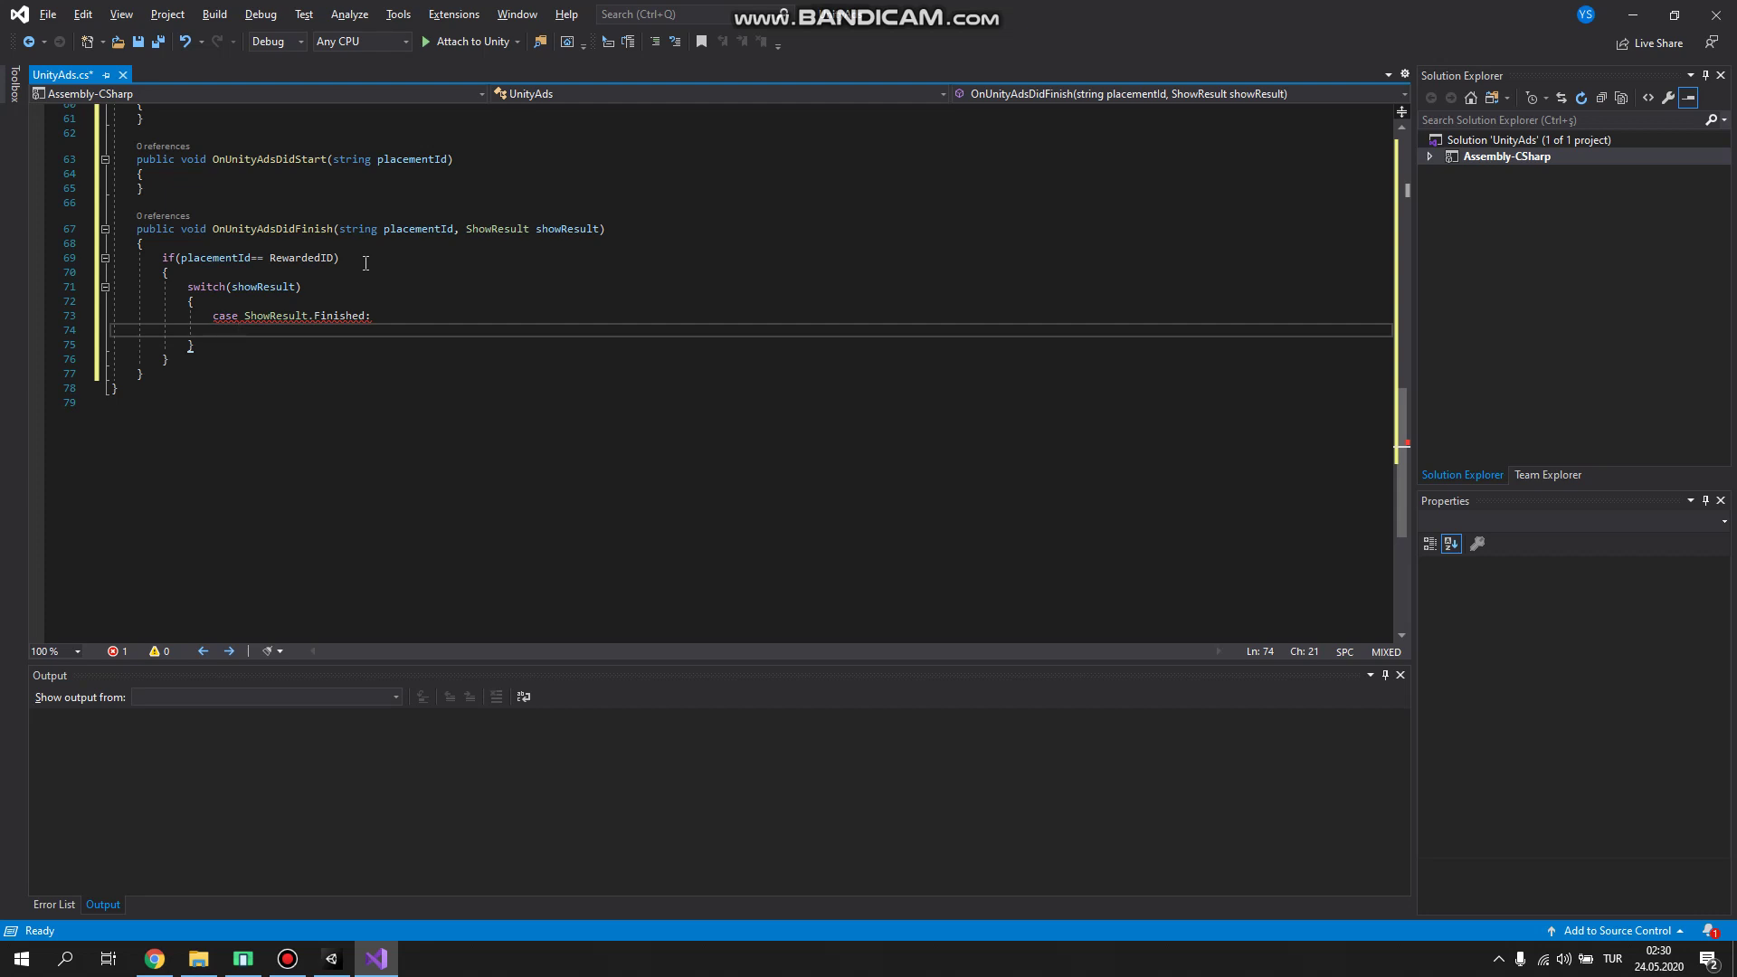
# Step: Under the Finished case, add Debug.Log("Ads Finished! Reward the Player!"); followed by return;
pyautogui.write('Debug')
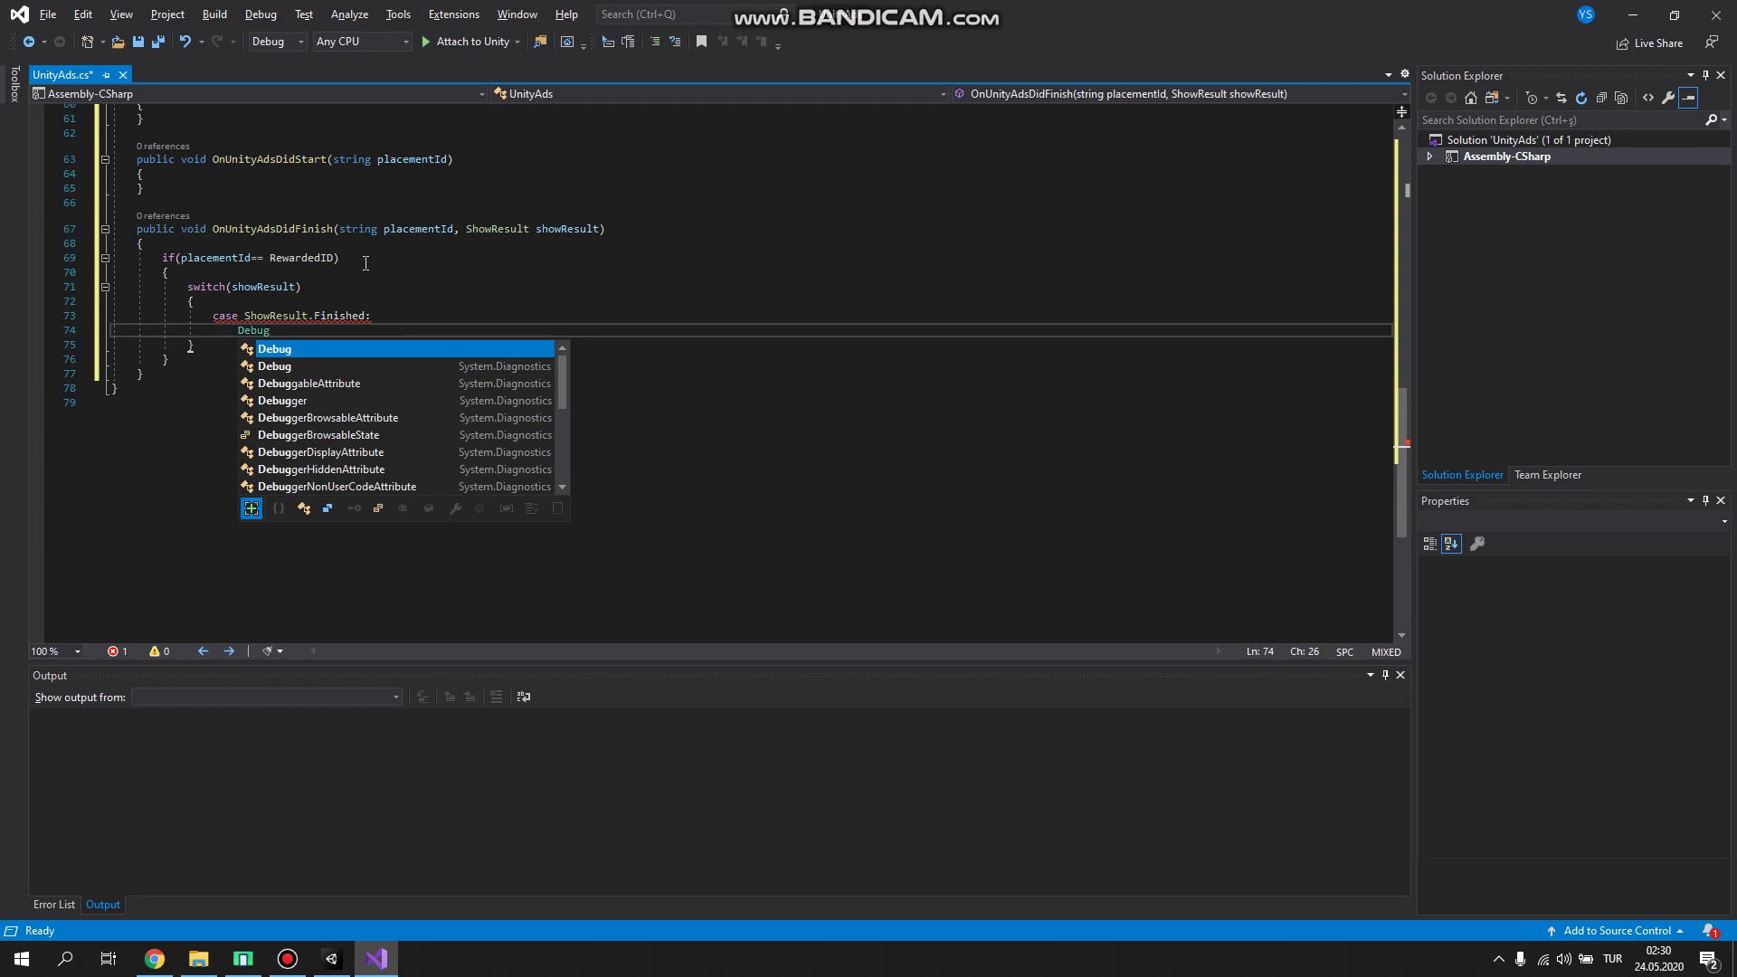
pyautogui.press('Escape')
pyautogui.write('.log')
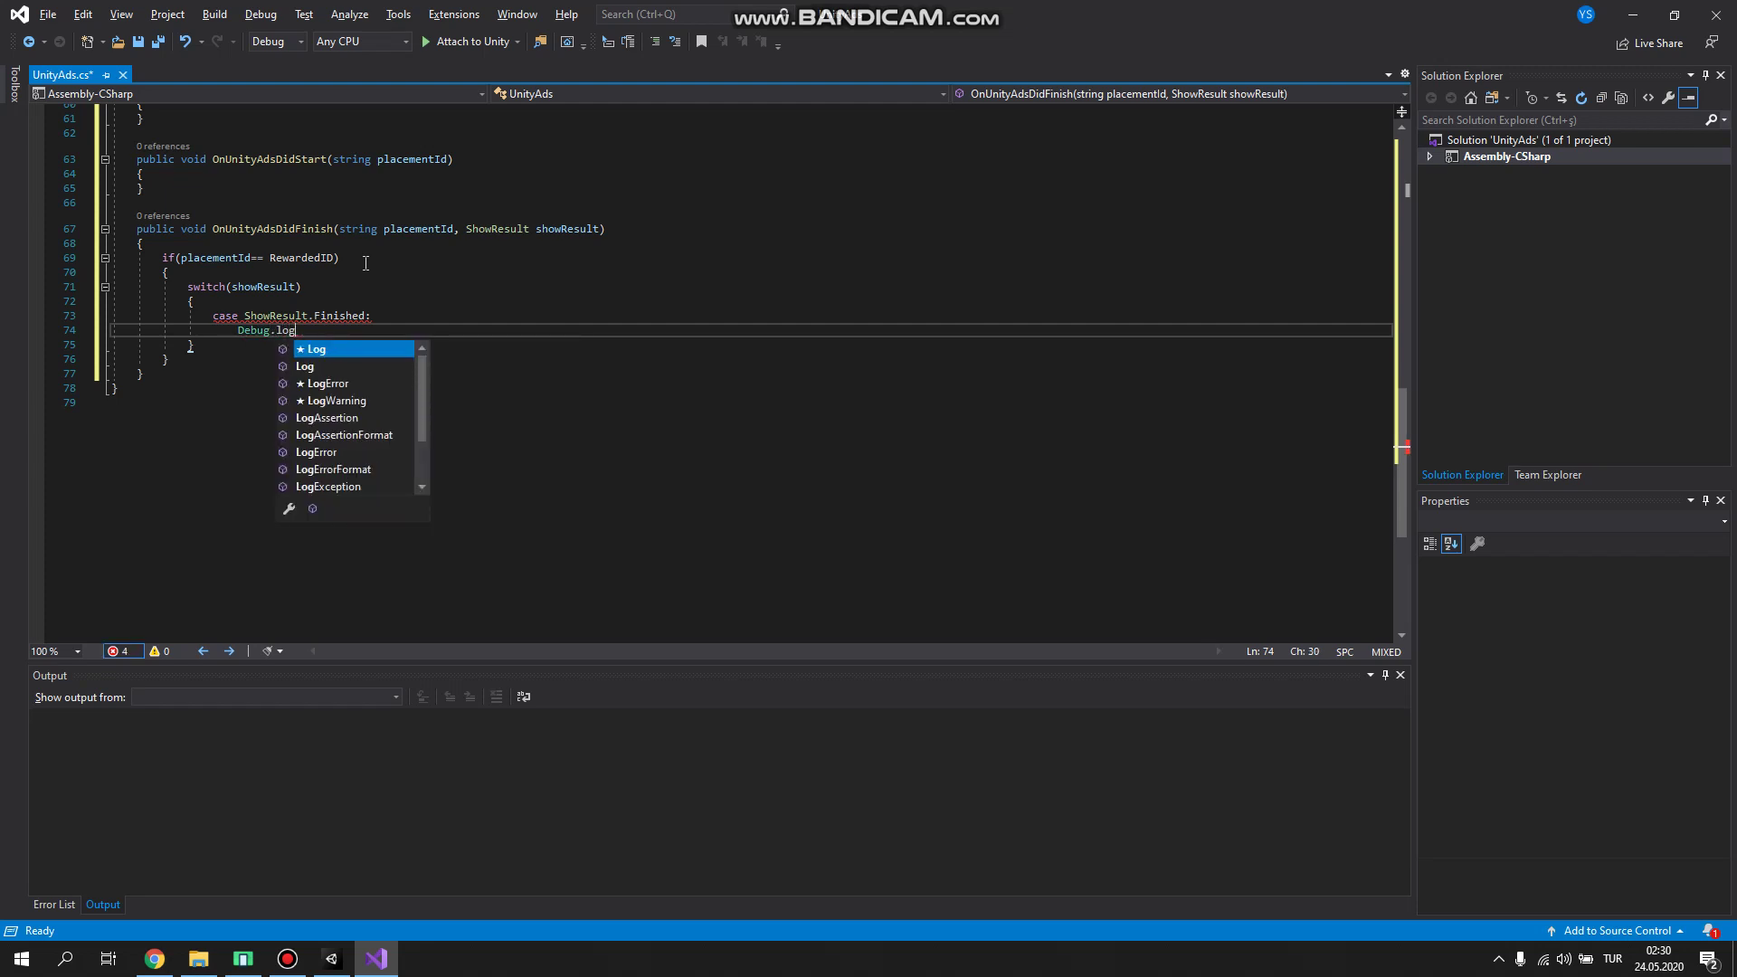
pyautogui.write('(9')
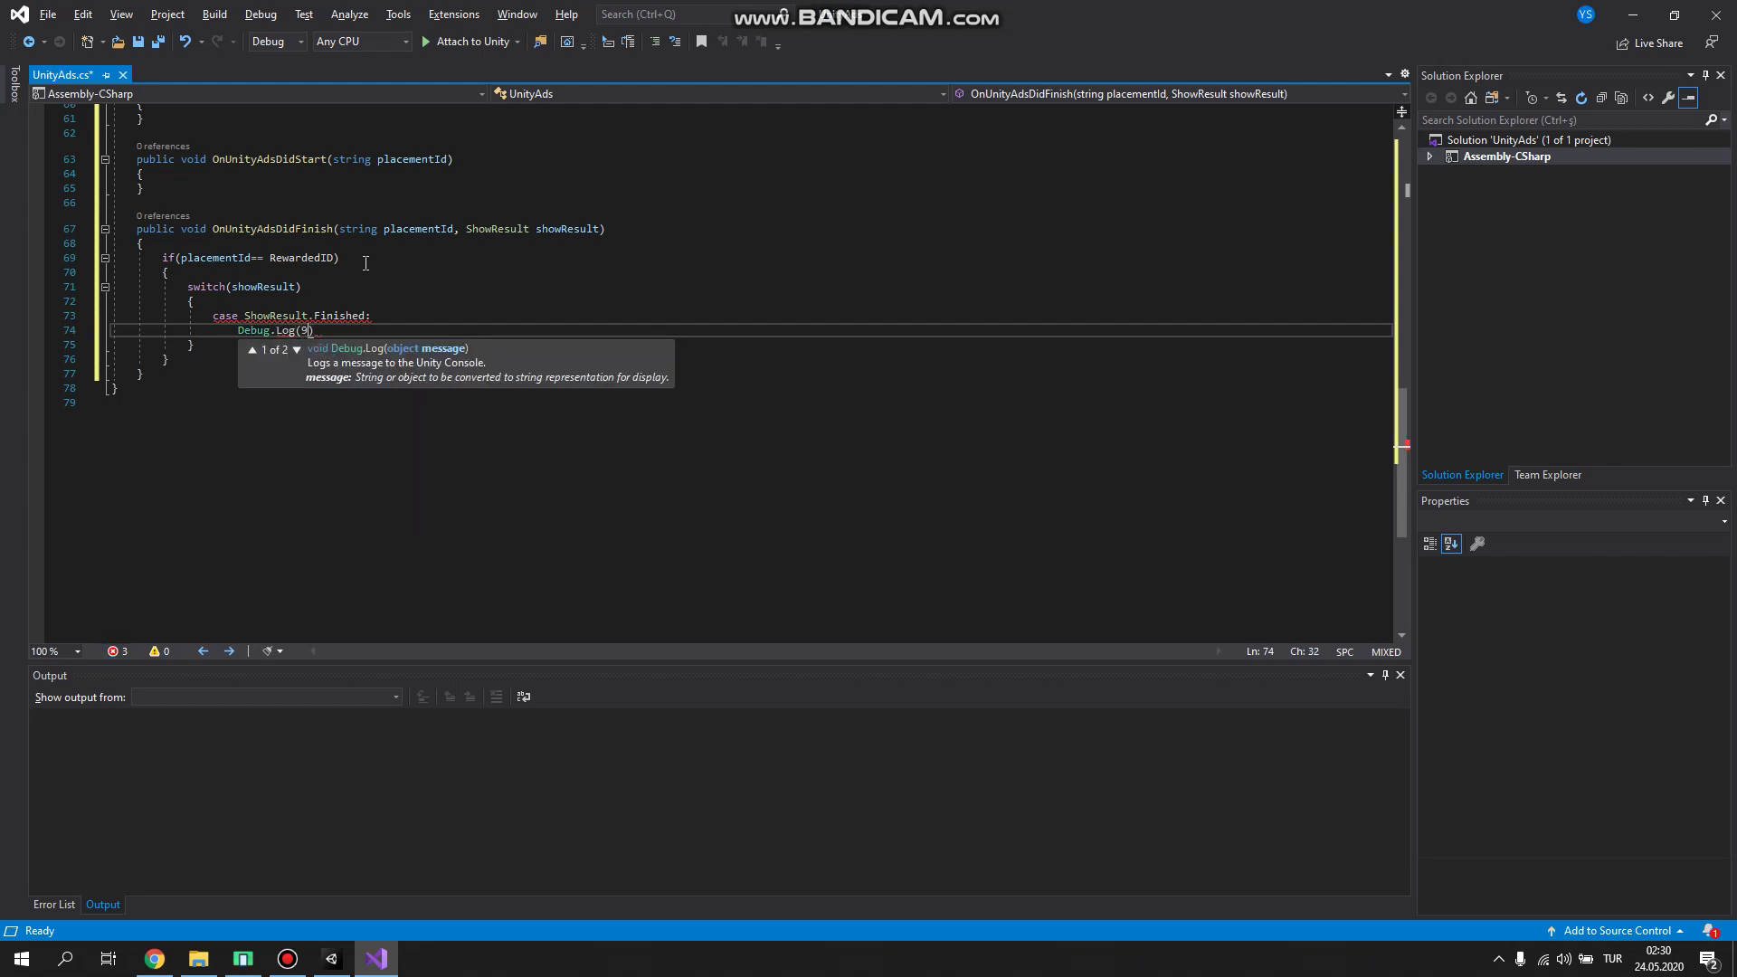
pyautogui.press('BackSpace')
pyautogui.write('"')
pyautogui.write('Ads Finished')
pyautogui.write('! Re')
pyautogui.write('ward the Player!')
pyautogui.write('");')
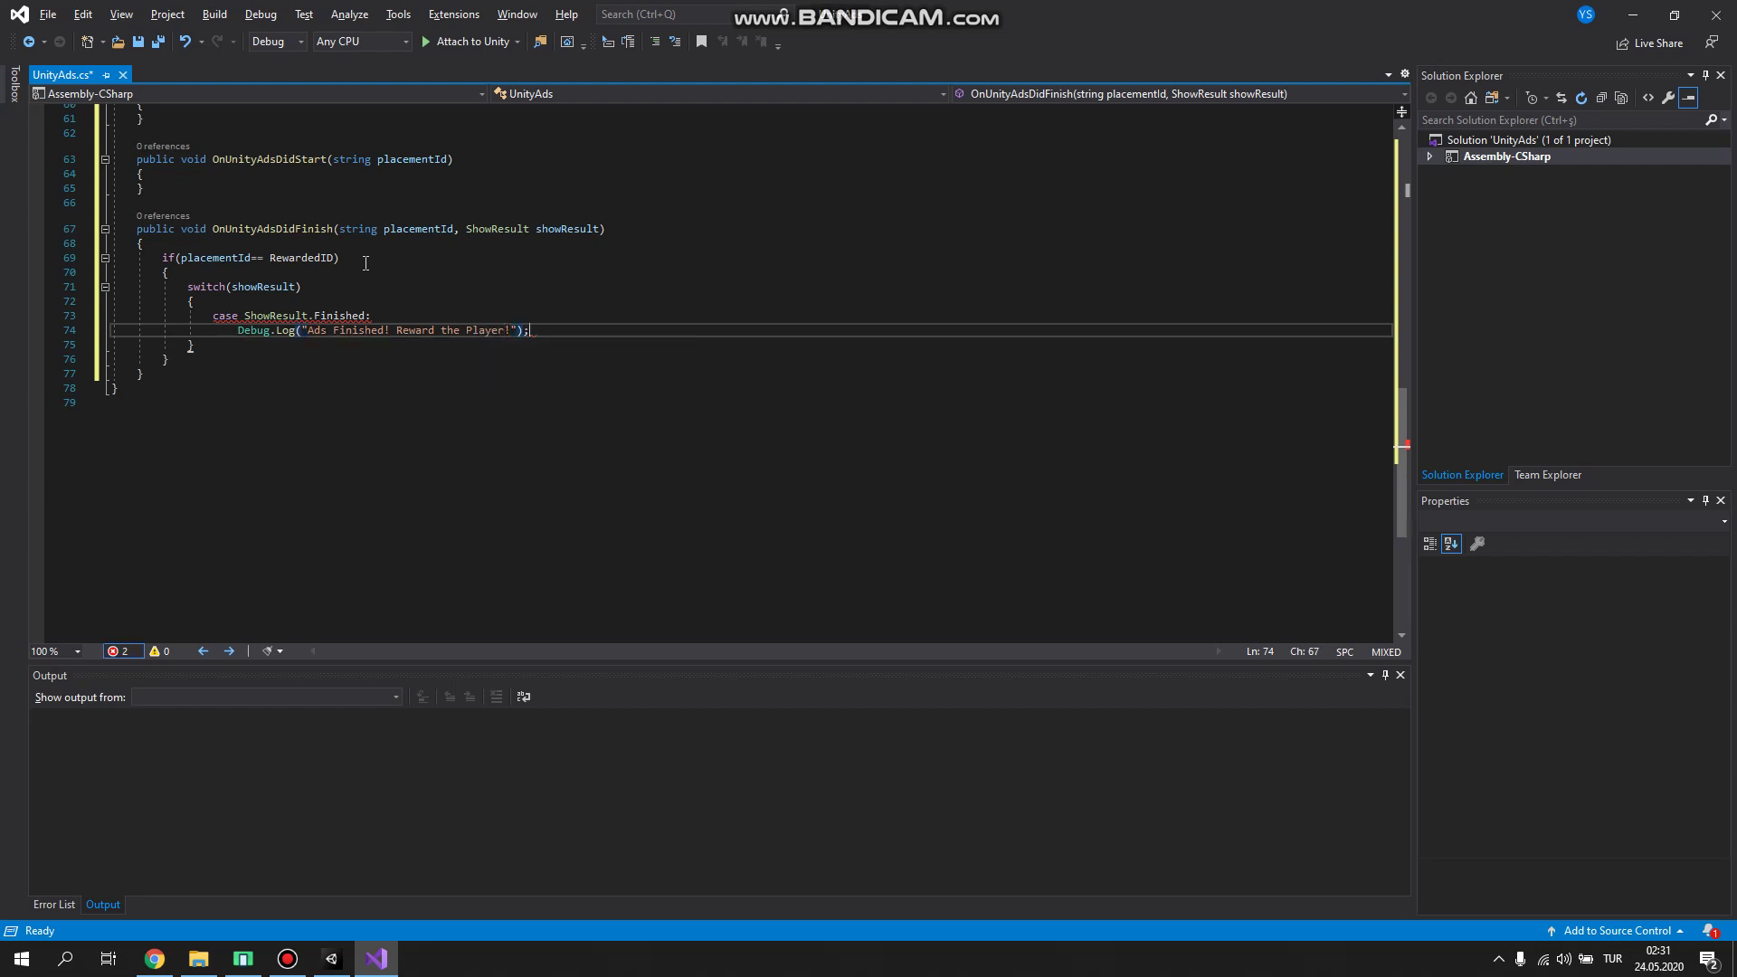
pyautogui.press('Return')
pyautogui.write('return;')
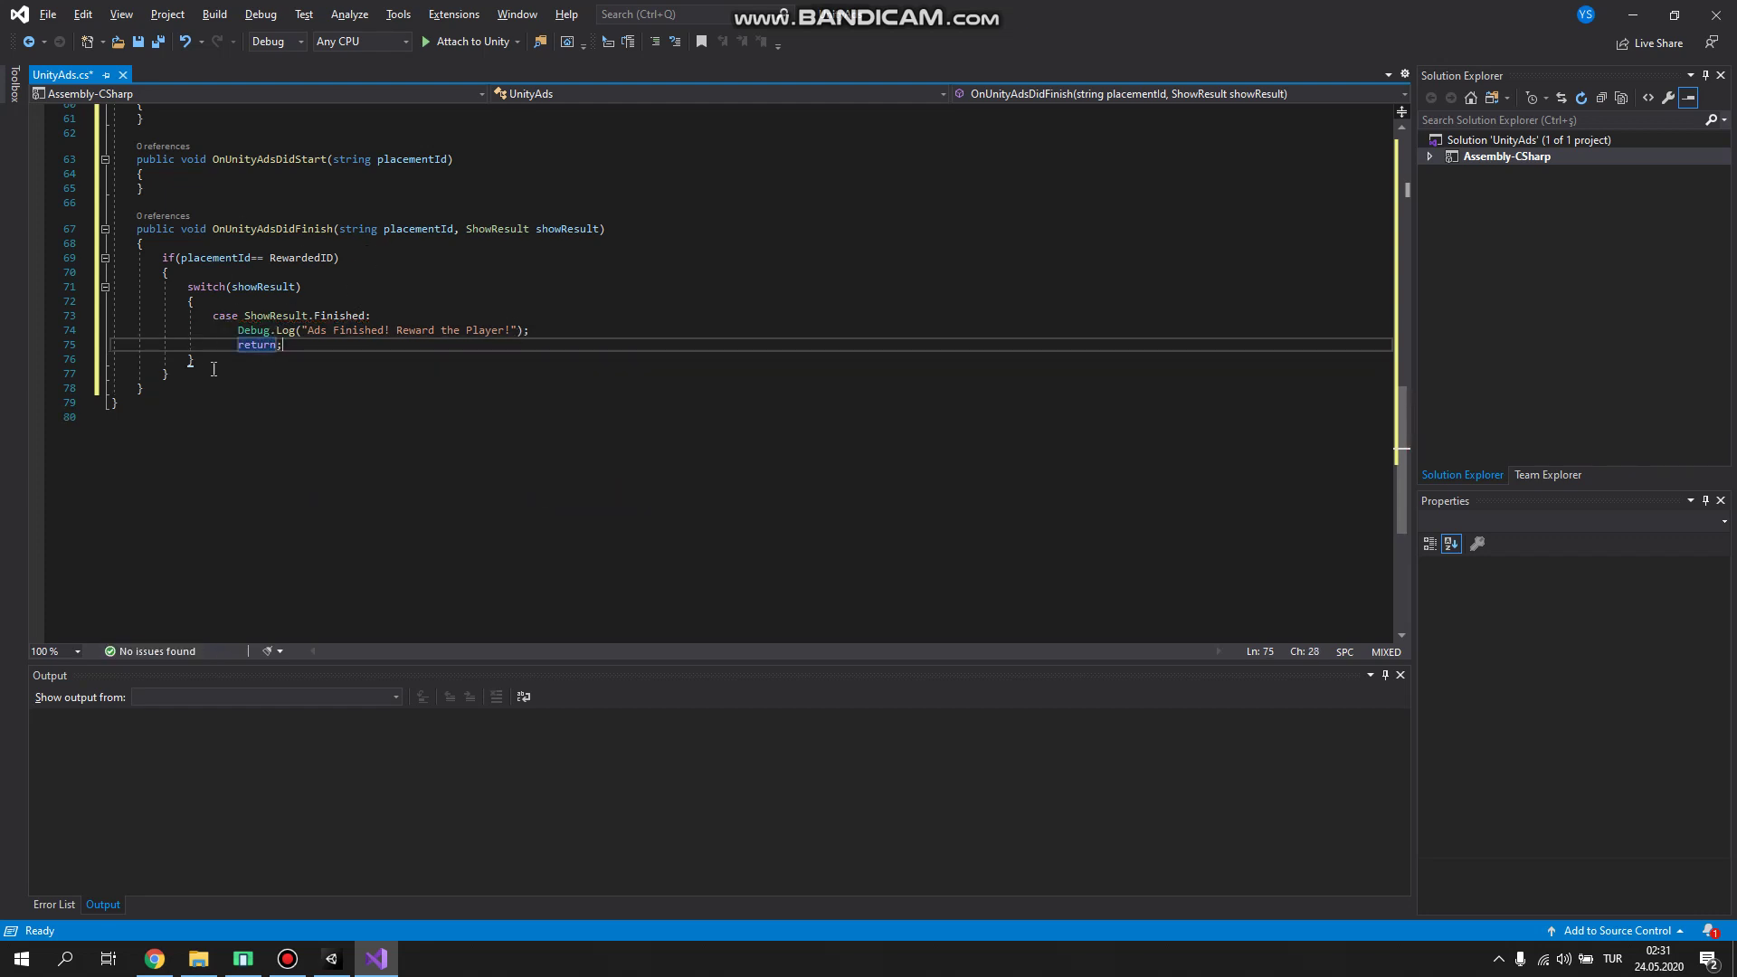
# Step: Save the UnityAds.cs script and return to the Unity editor
pyautogui.moveTo(286, 402); pyautogui.dragTo(118, 345)
pyautogui.scroll(7, 291, 278)
pyautogui.scroll(-6, 344, 410)
pyautogui.scroll(5, 343, 410)
pyautogui.scroll(5, 390, 386)
pyautogui.scroll(4, 383, 369)
pyautogui.scroll(5, 385, 364)
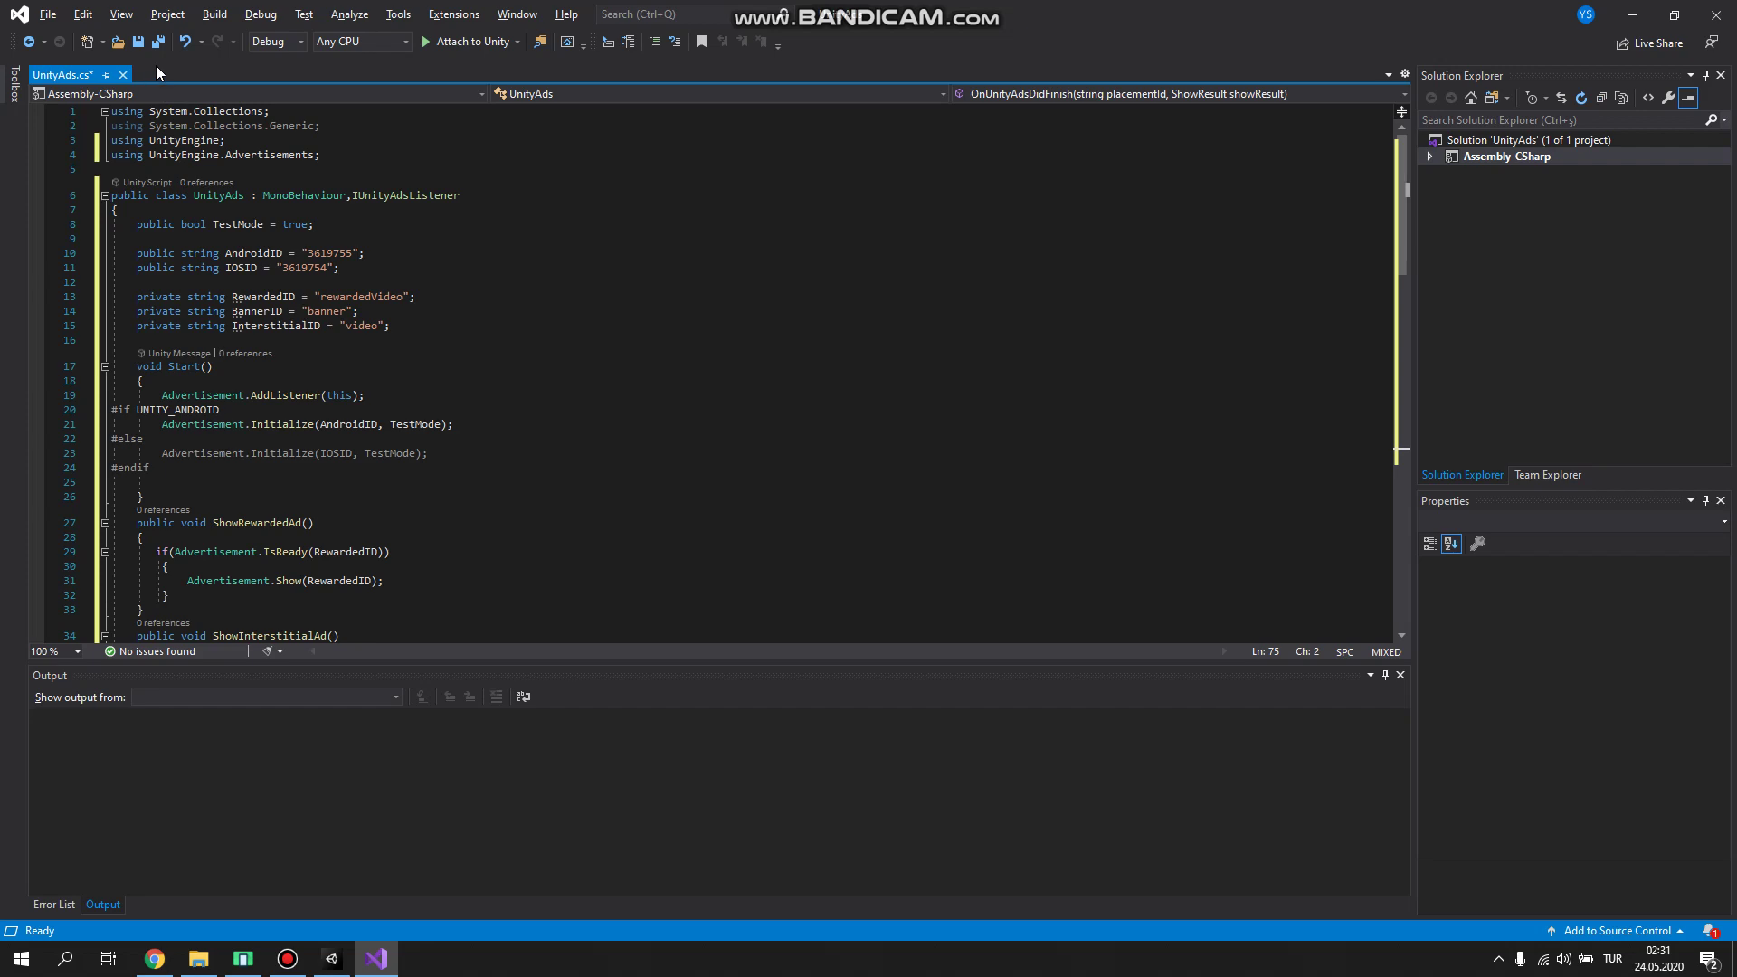
pyautogui.click(163, 43)
pyautogui.click(340, 968)
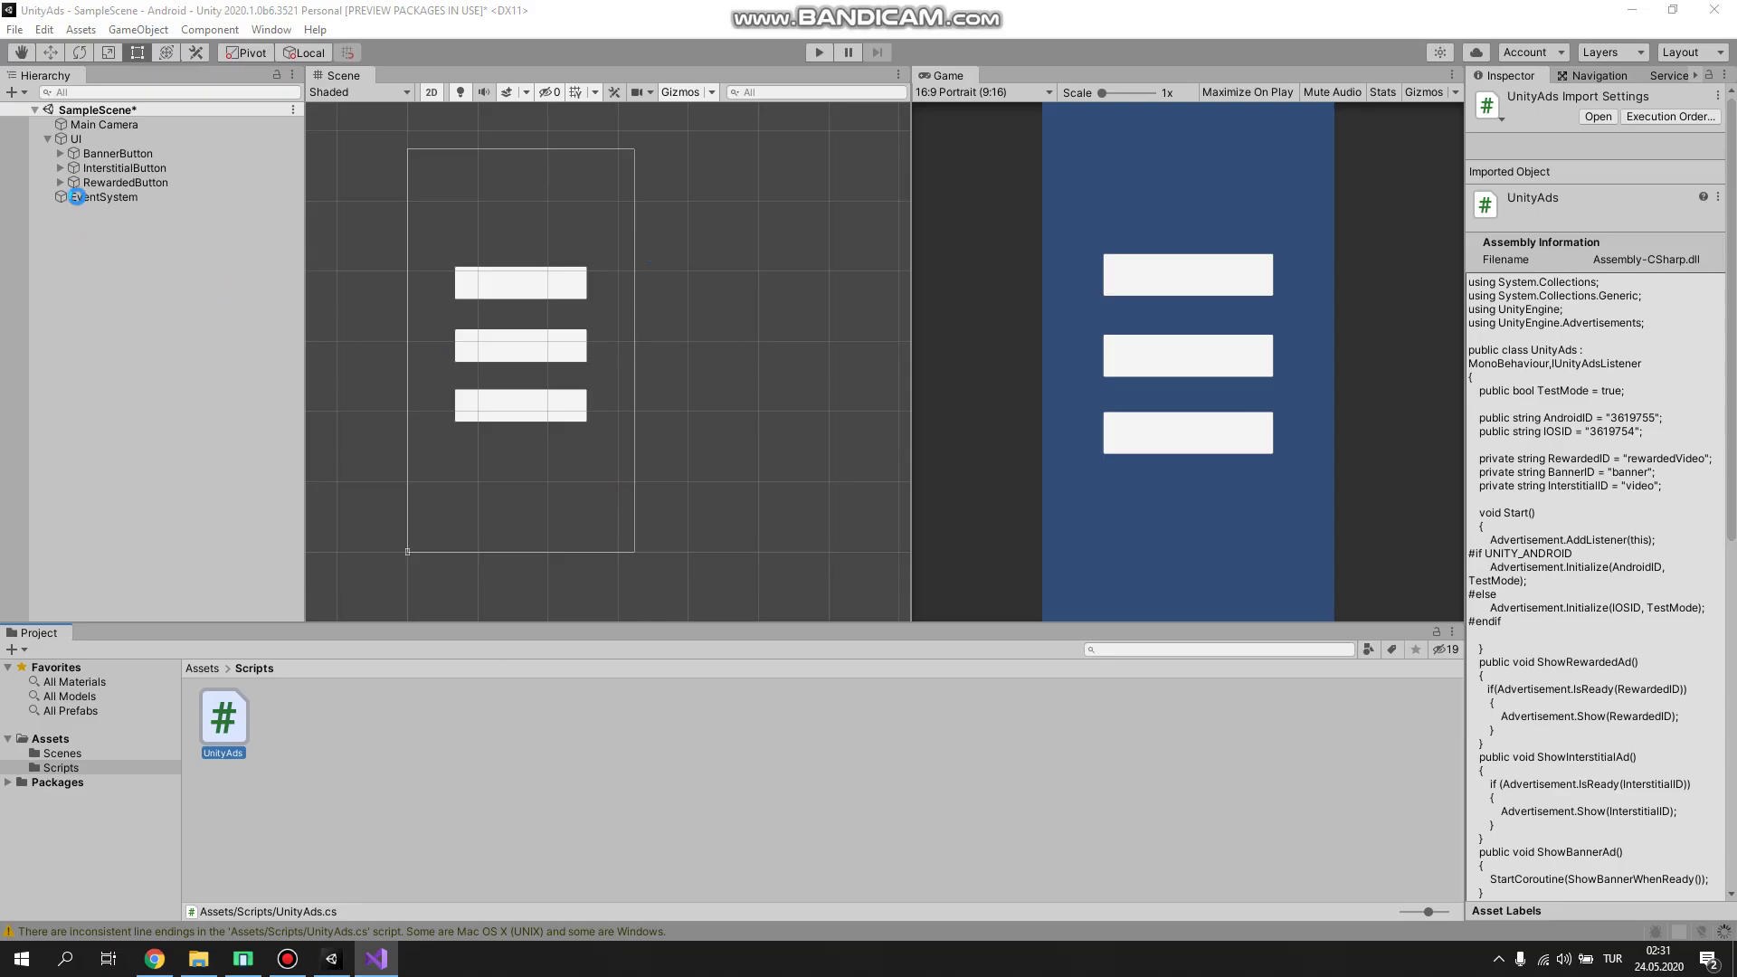
# Step: Create an empty GameObject named UnityAds and attach the UnityAds script to it
pyautogui.click(287, 959)
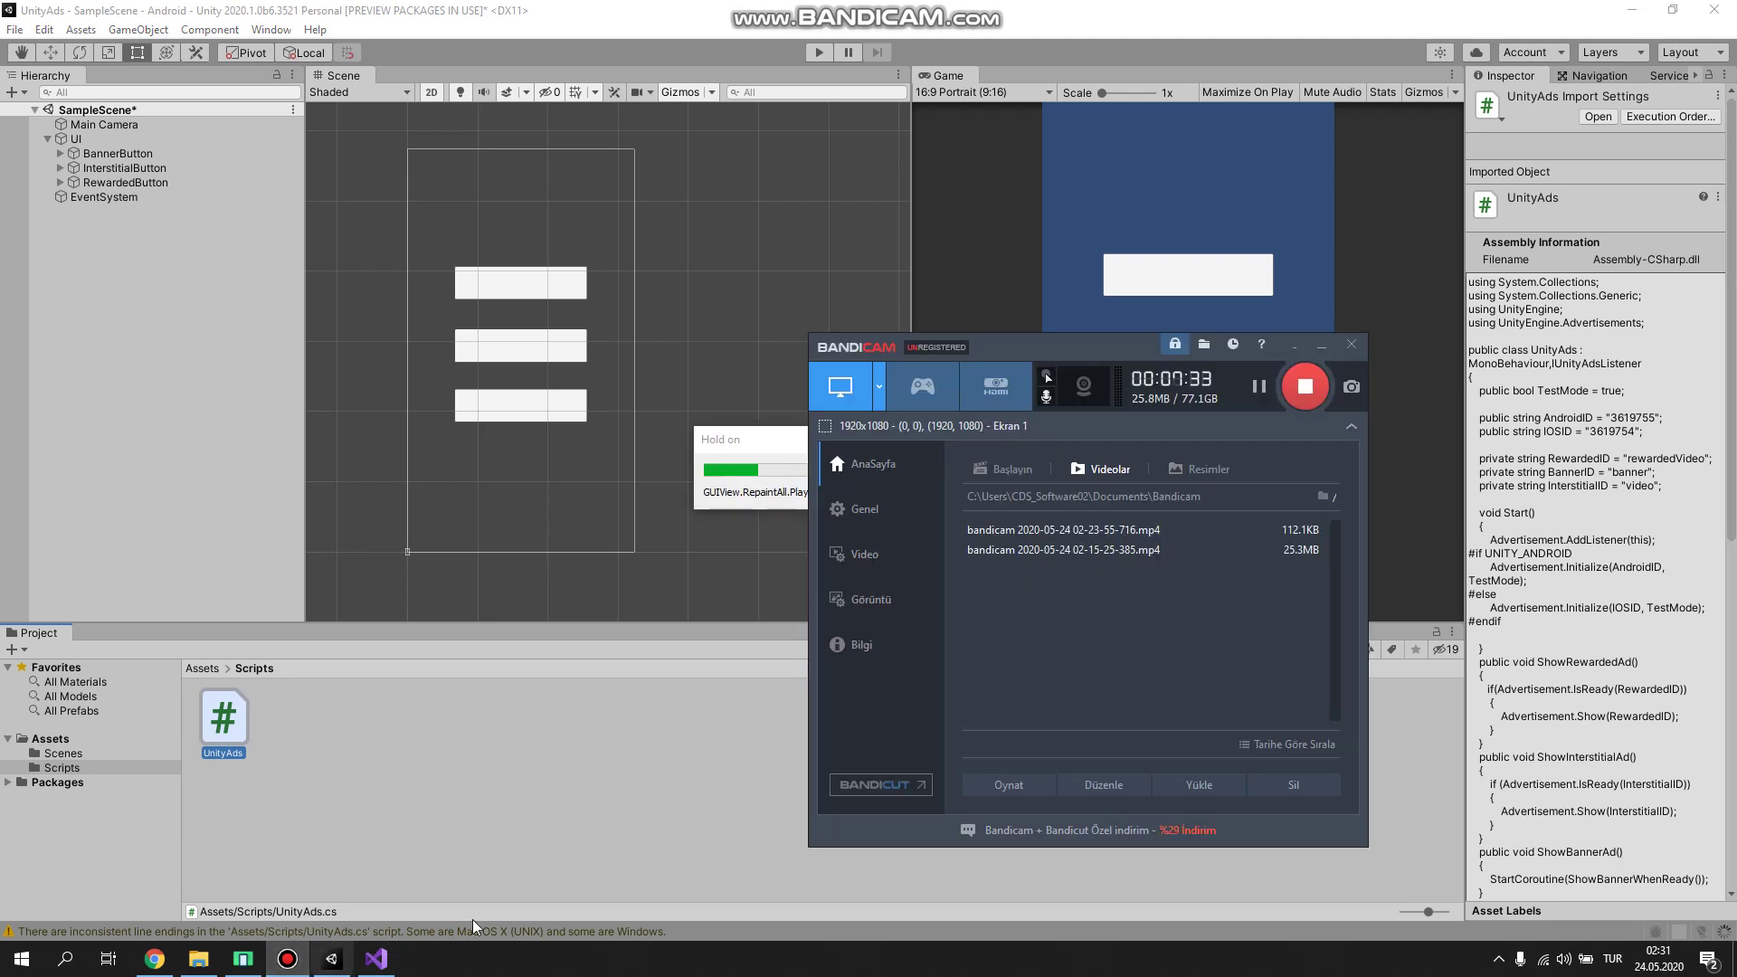
pyautogui.click(512, 801)
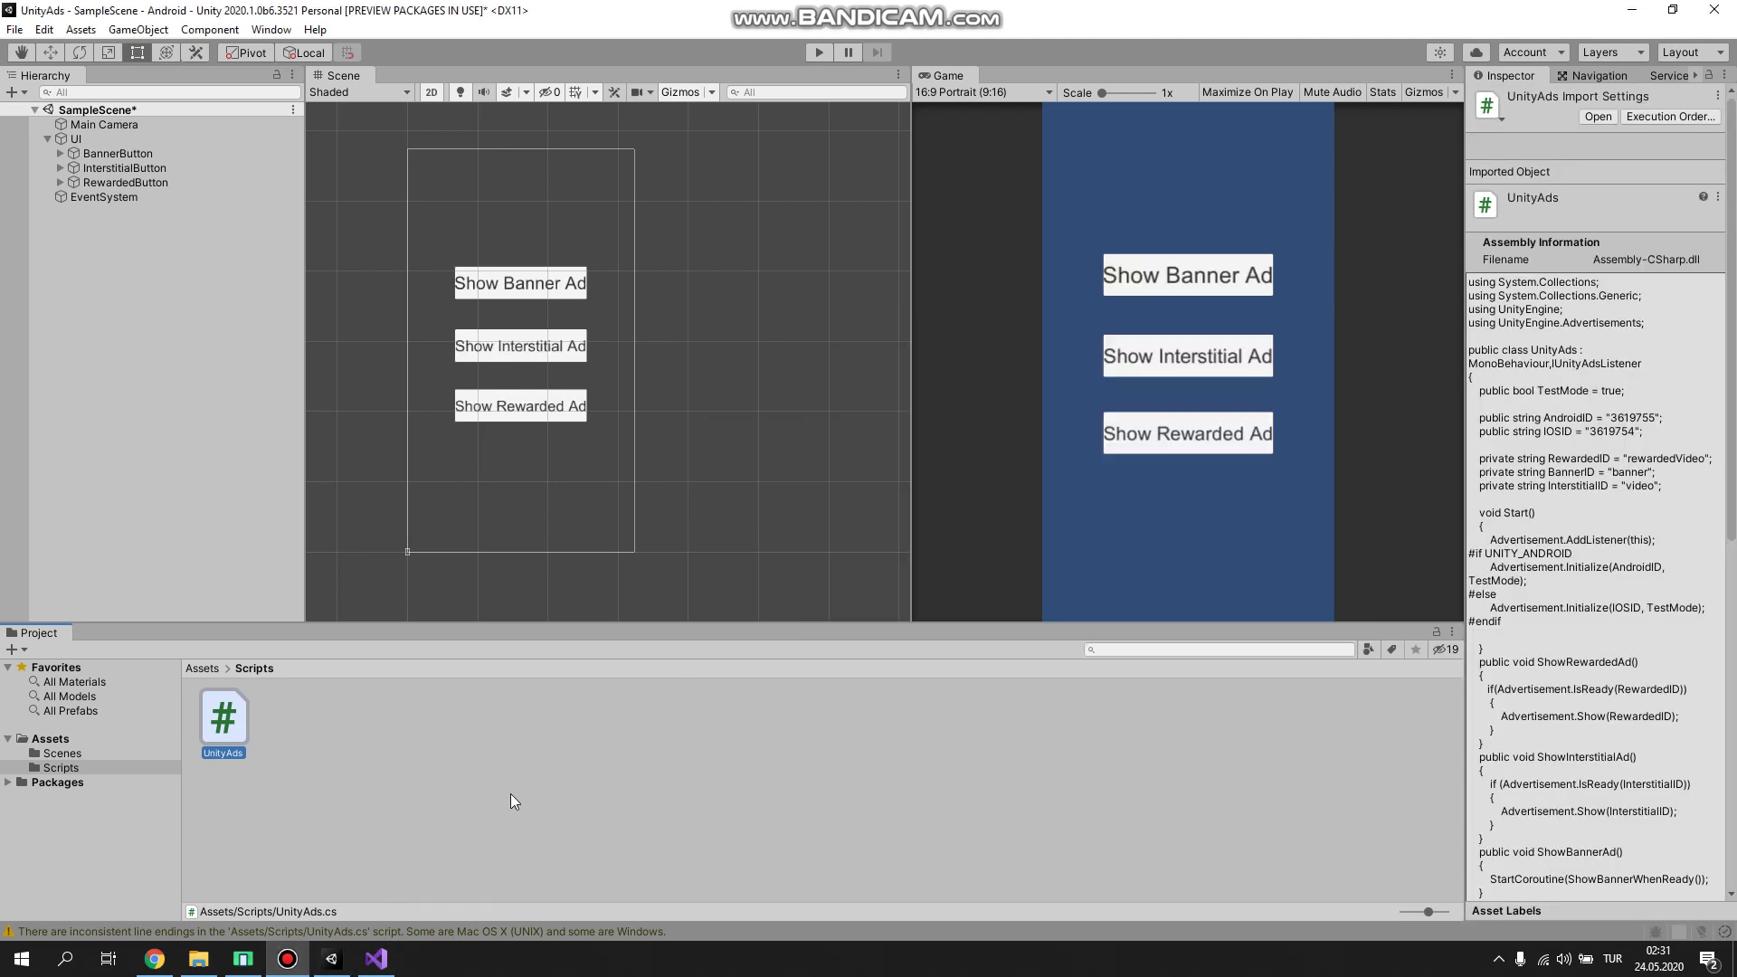
pyautogui.click(510, 795)
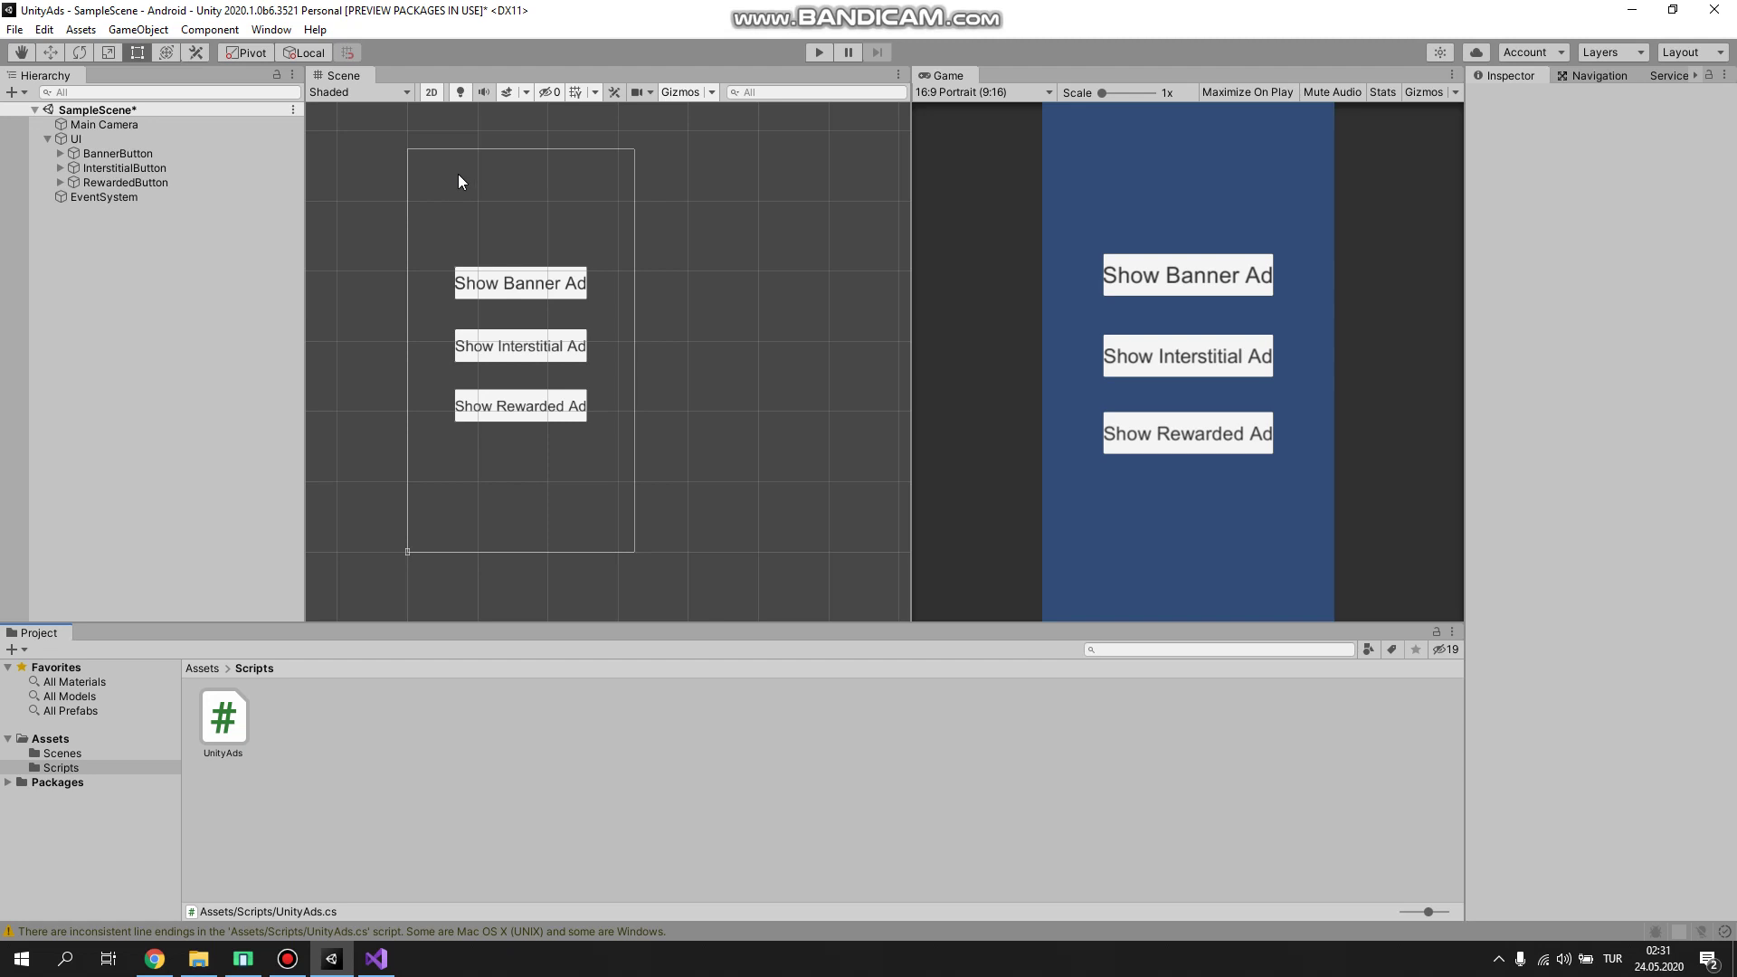
pyautogui.rightClick(151, 232)
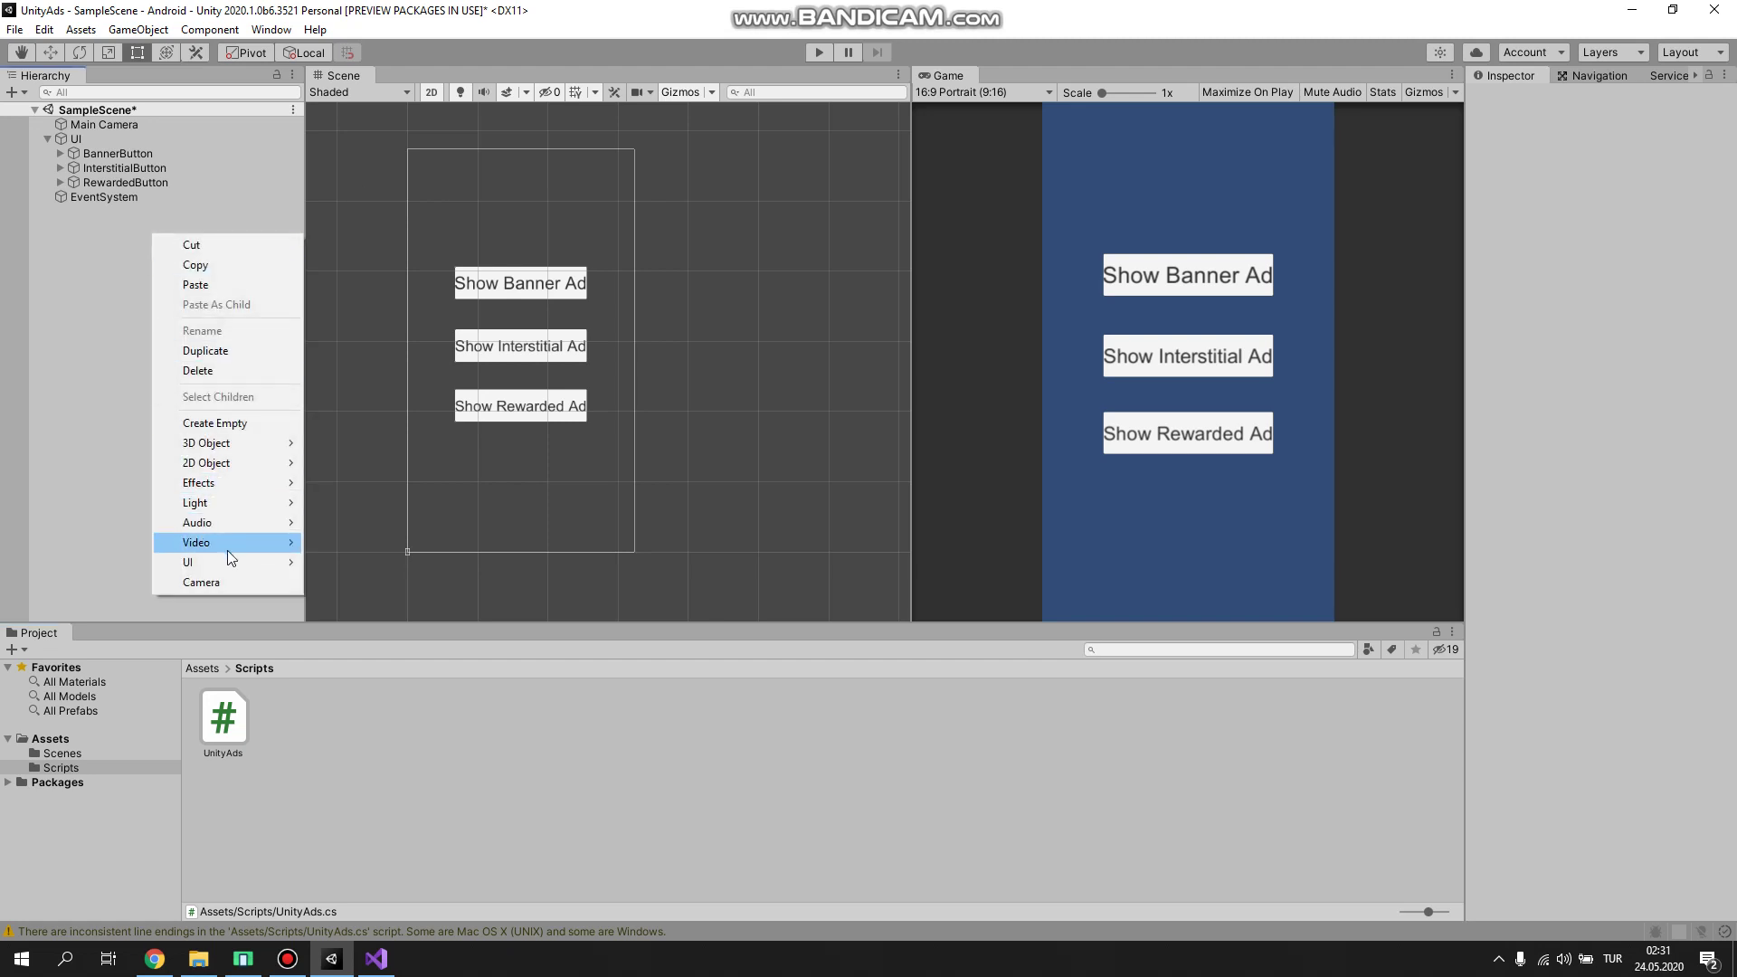
pyautogui.click(231, 424)
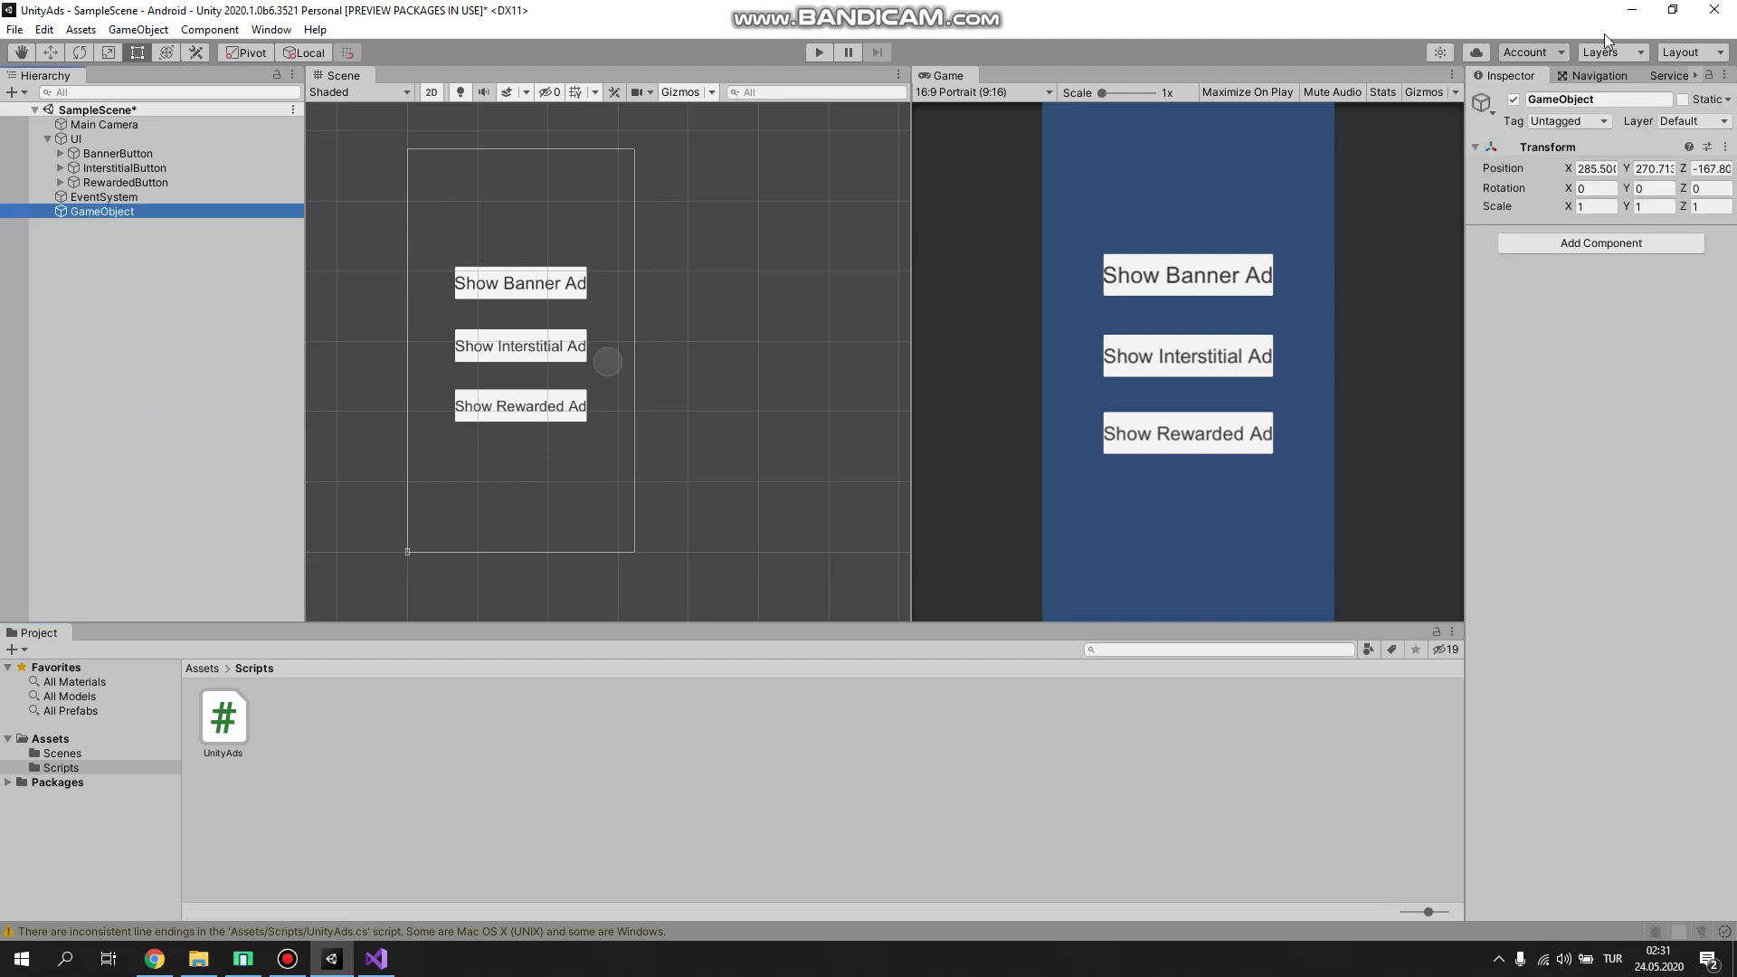
pyautogui.click(1613, 98)
pyautogui.write('UnityAd')
pyautogui.press('Return')
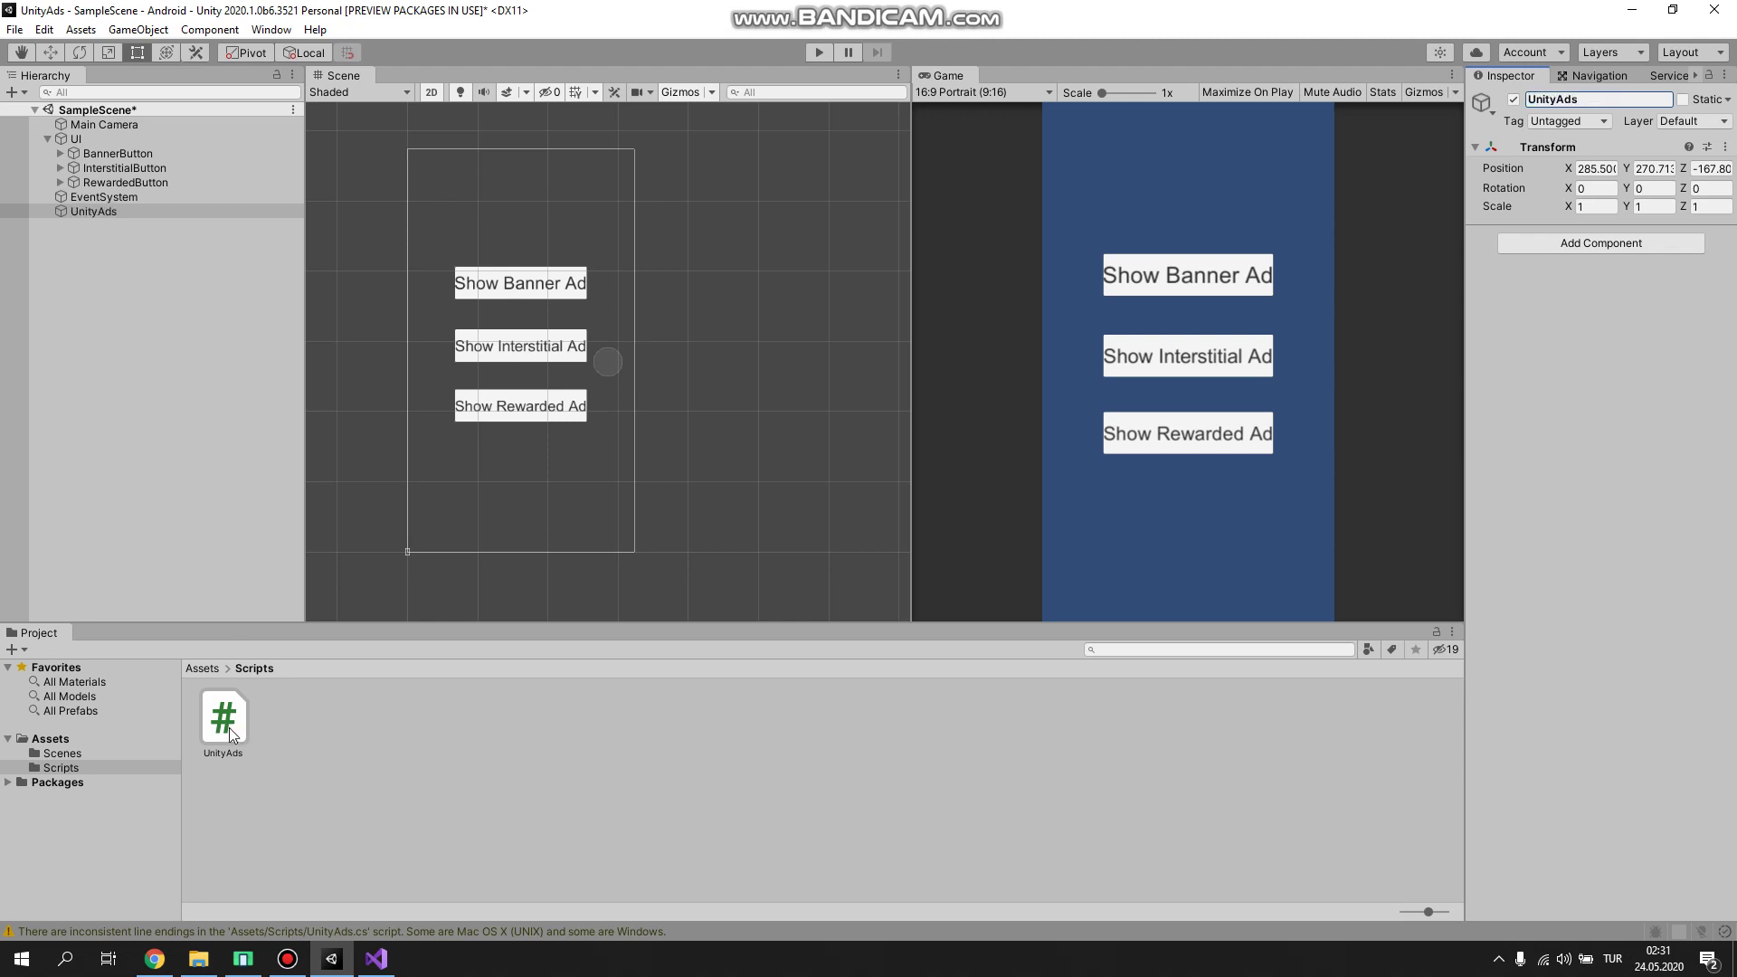
pyautogui.moveTo(230, 727); pyautogui.dragTo(1717, 373)
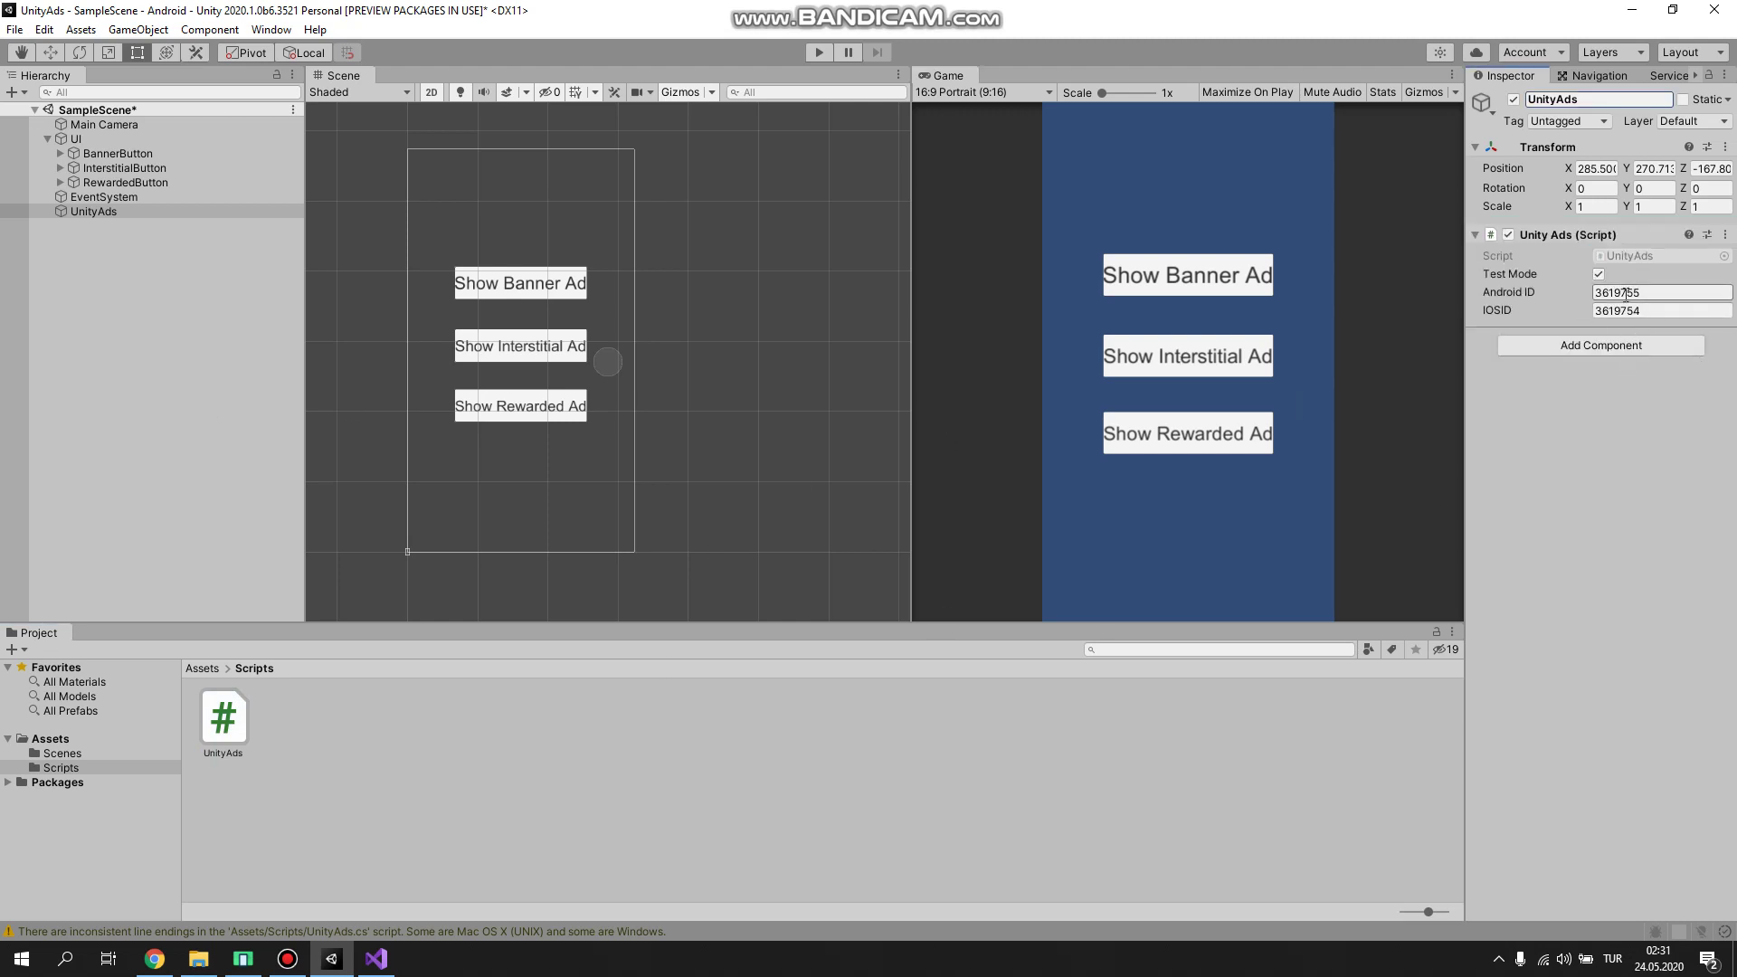
# Step: Give BannerButton an On Click entry calling UnityAds.ShowBannerAd
pyautogui.click(133, 154)
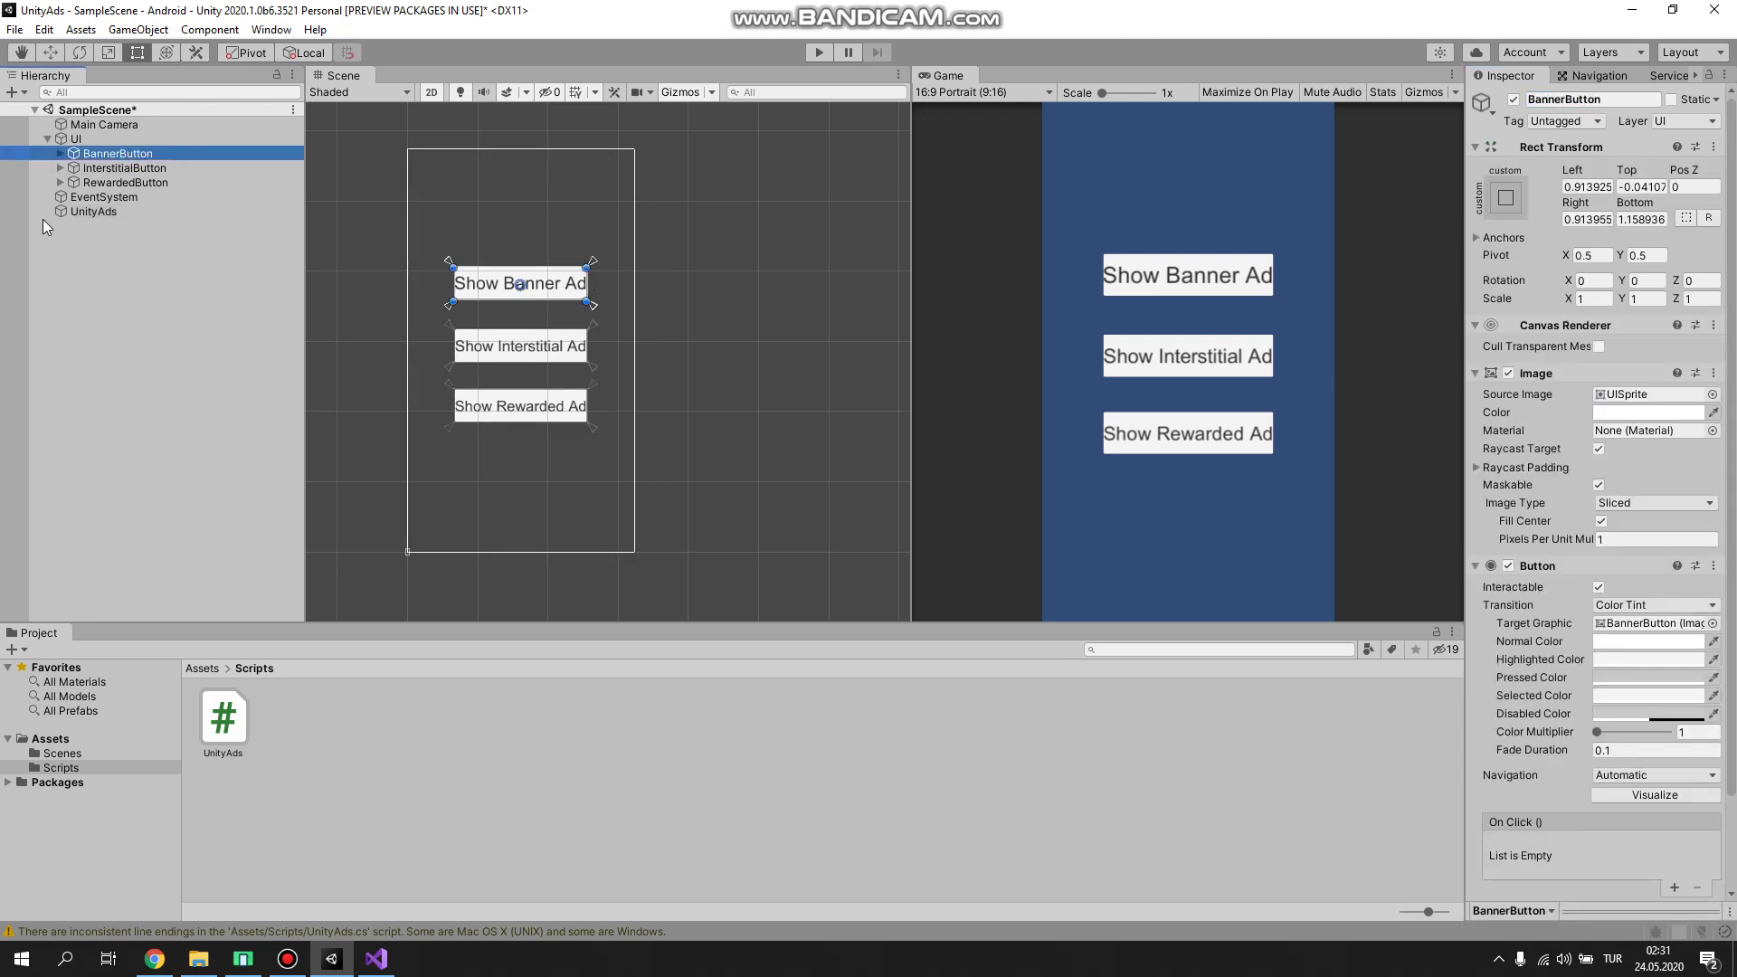
pyautogui.scroll(-3, 1648, 718)
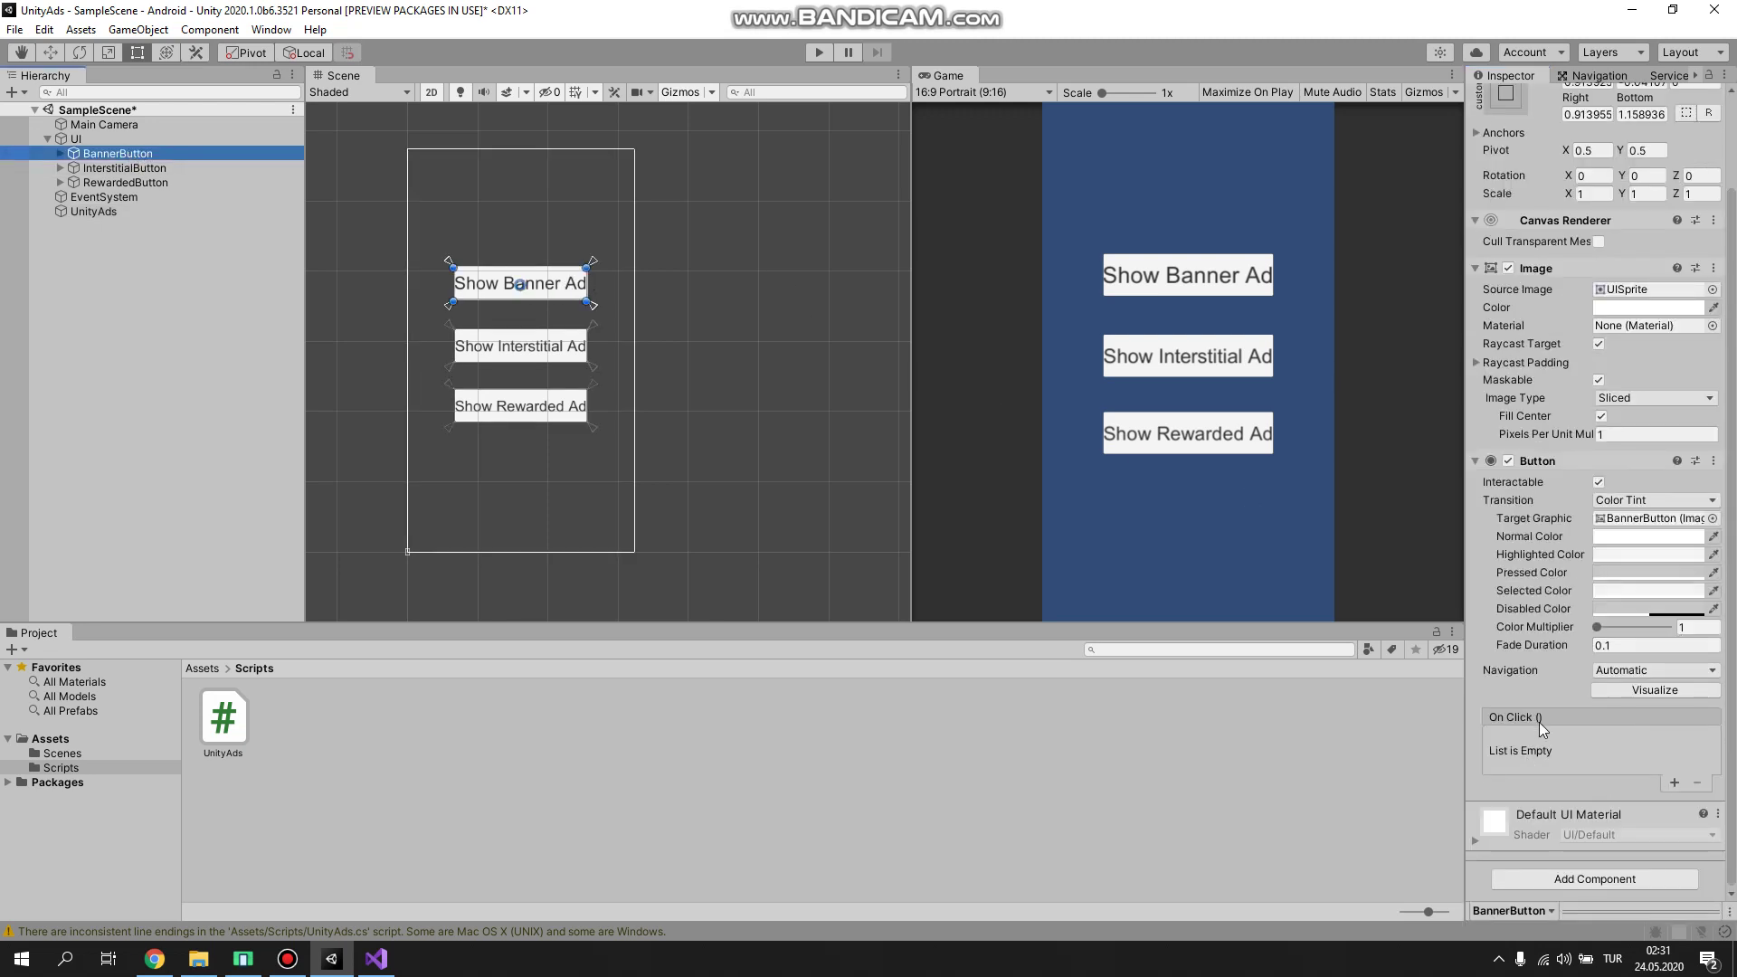
pyautogui.click(1483, 716)
pyautogui.click(1674, 783)
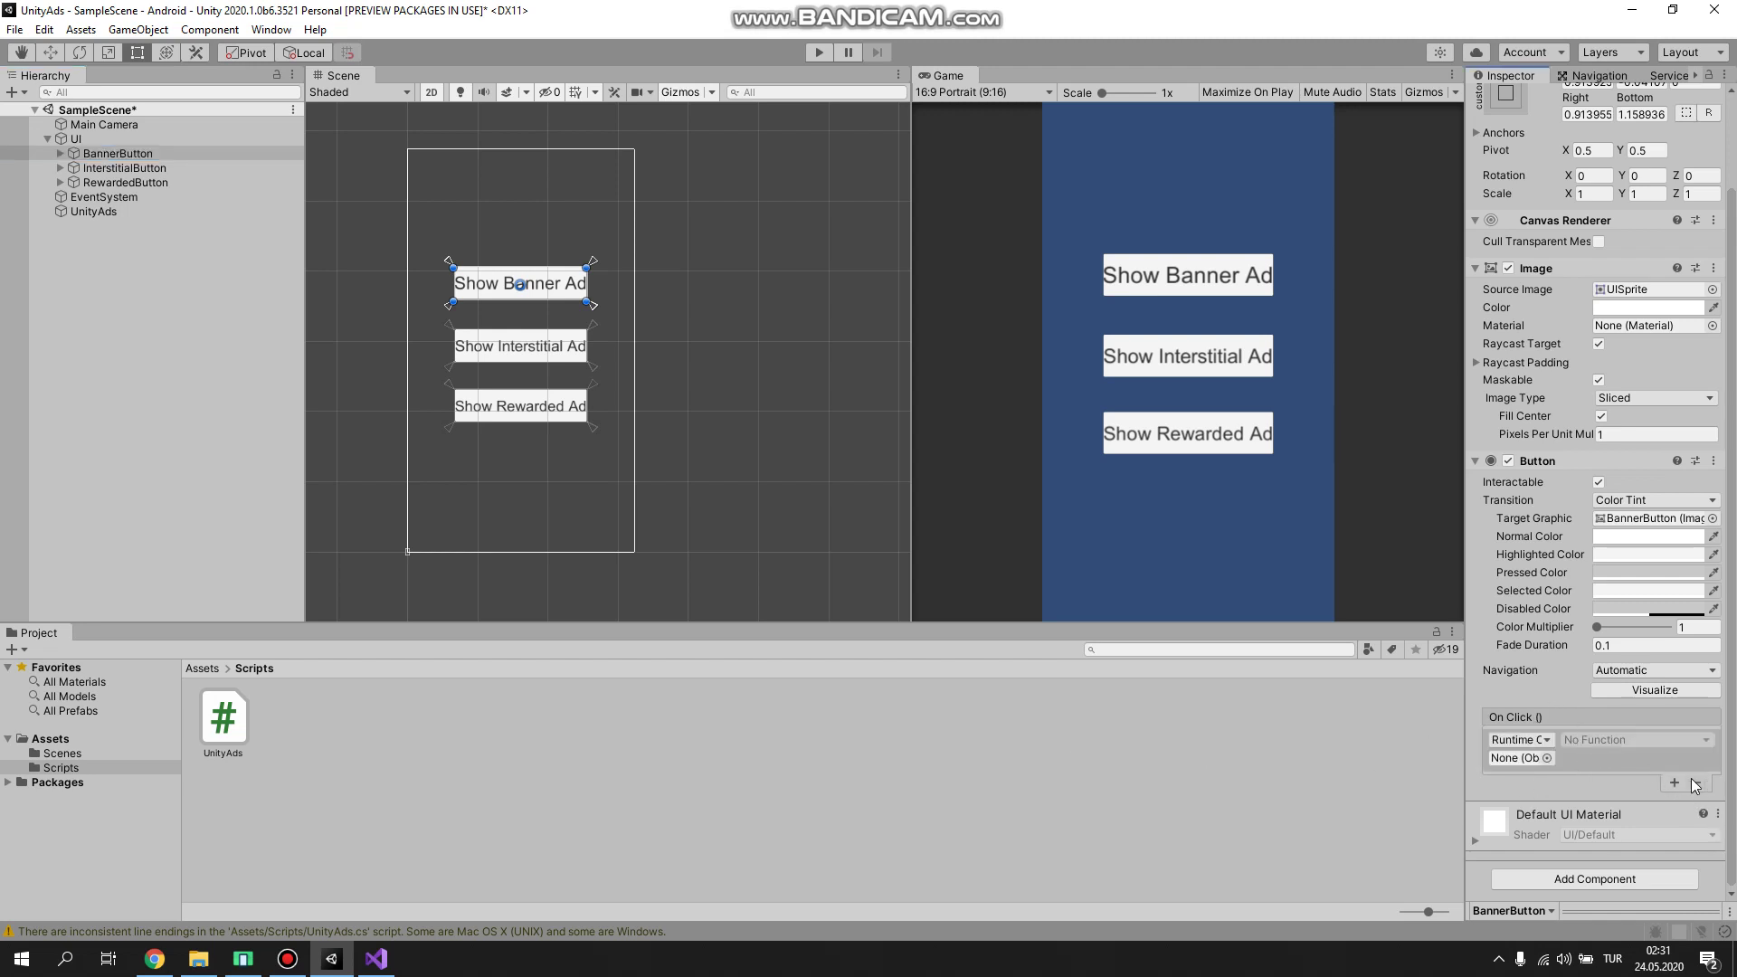
pyautogui.moveTo(95, 215); pyautogui.dragTo(1528, 762)
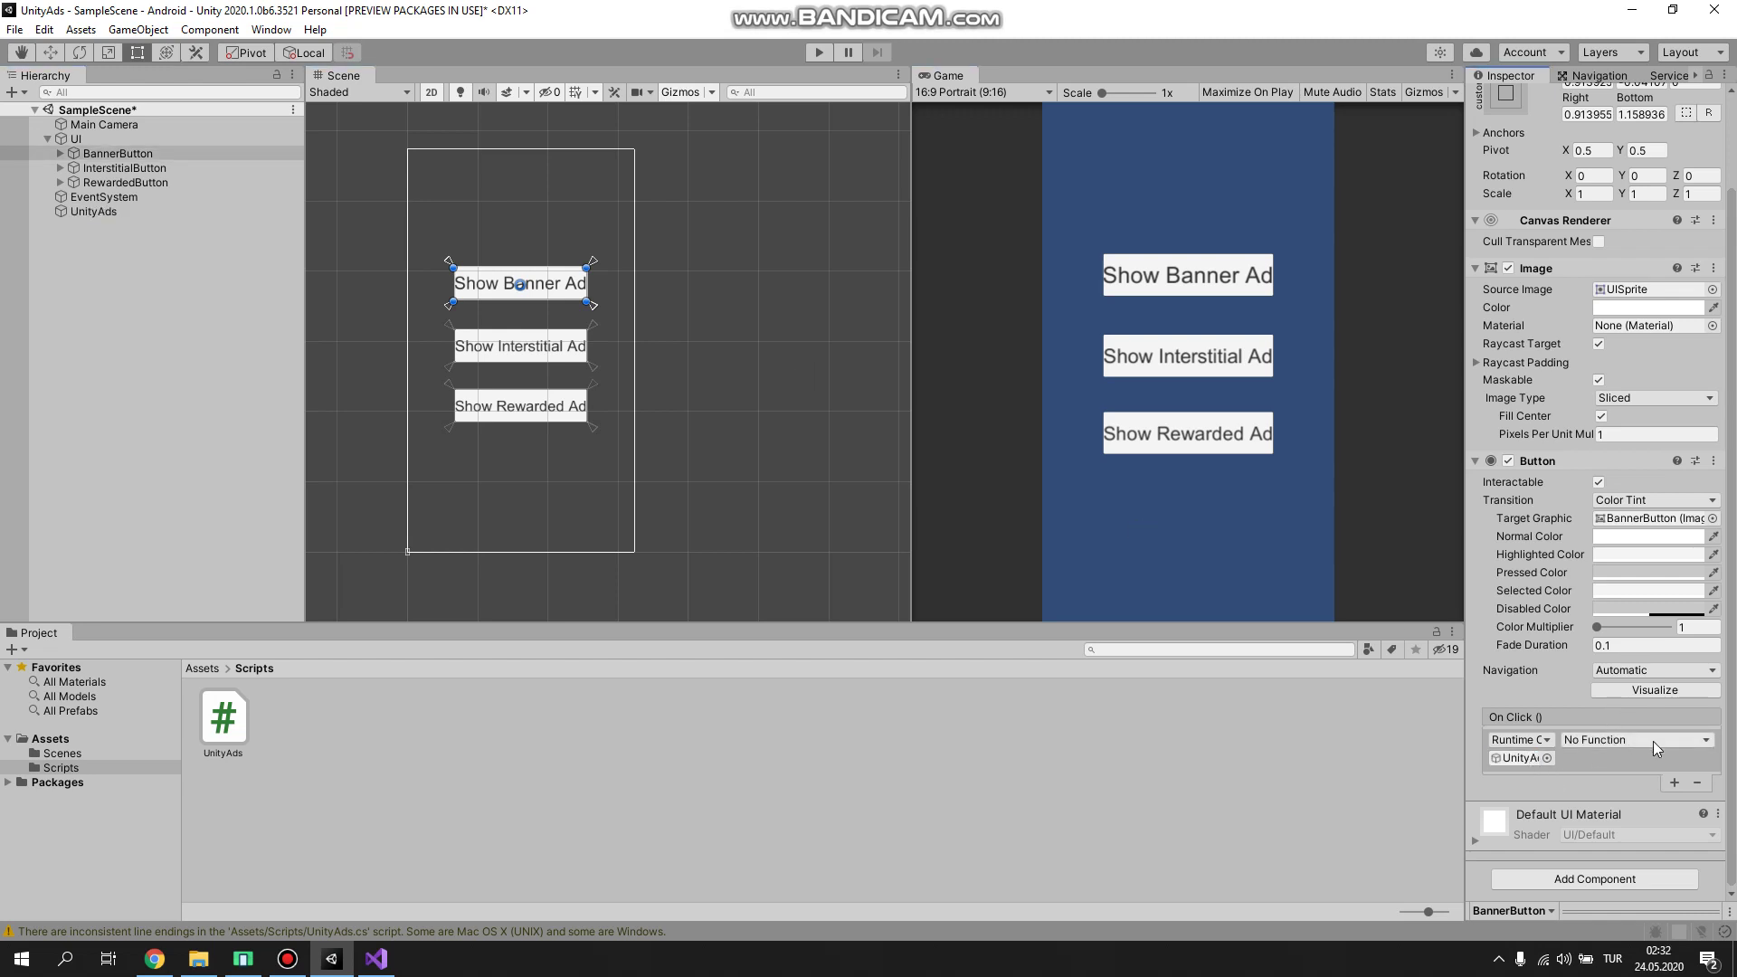
pyautogui.click(1656, 747)
pyautogui.moveTo(1621, 826)
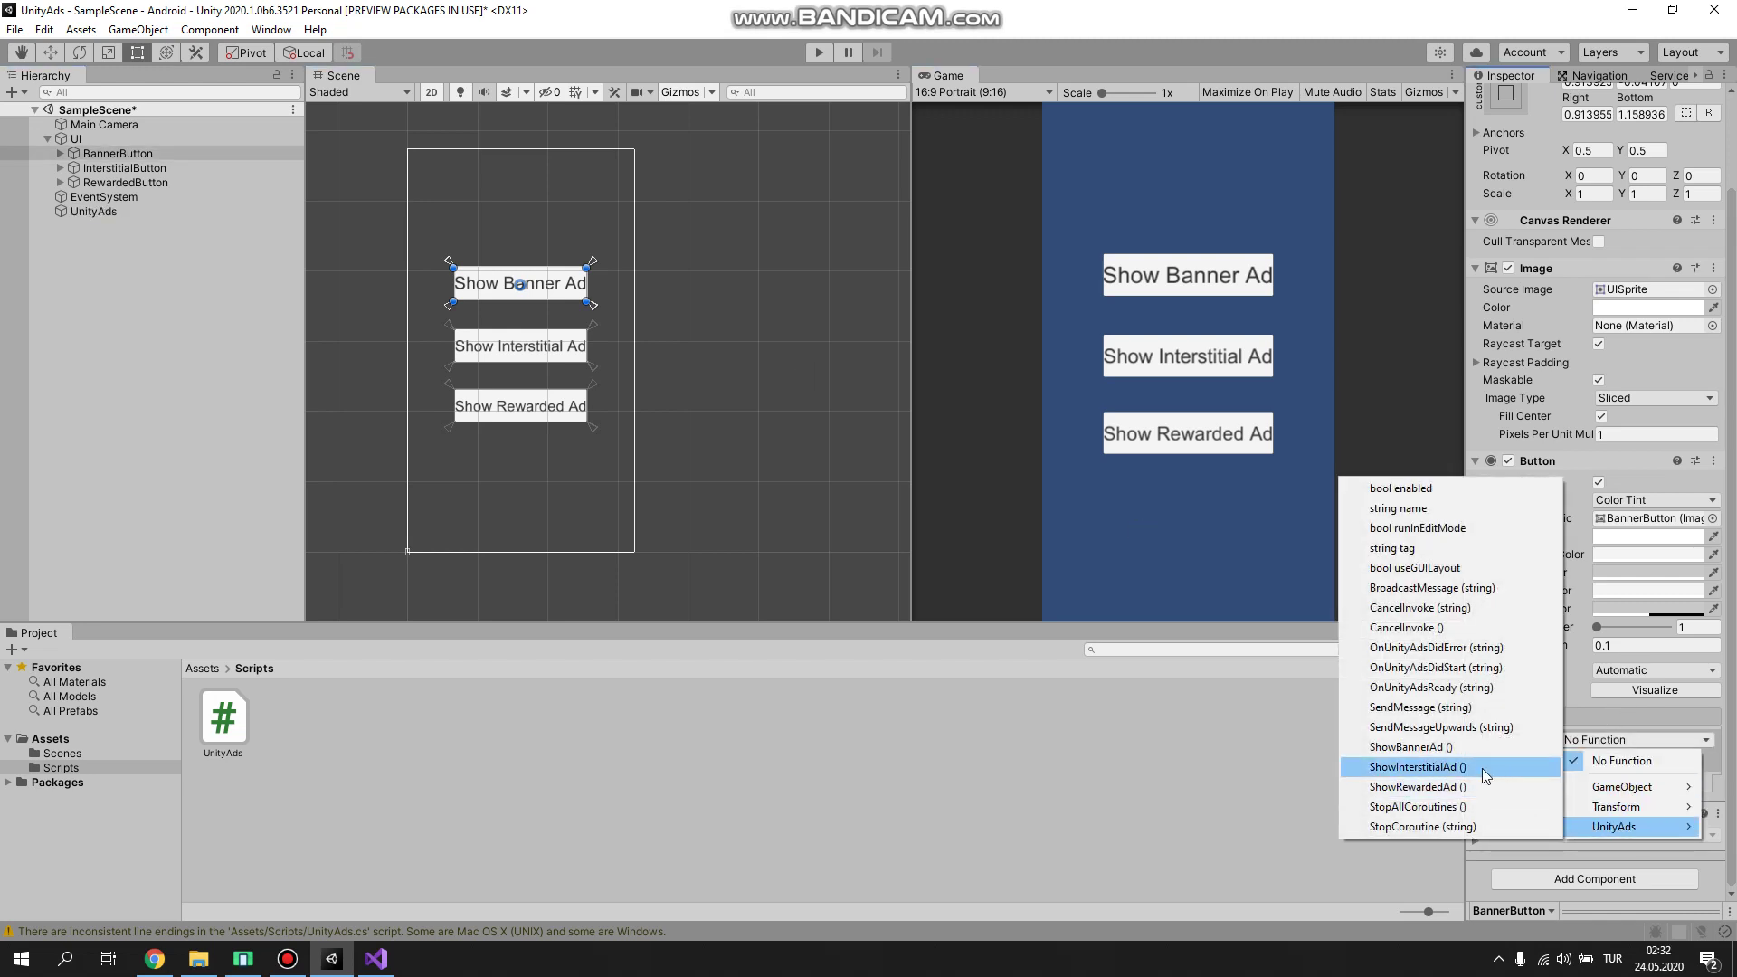
pyautogui.click(1458, 748)
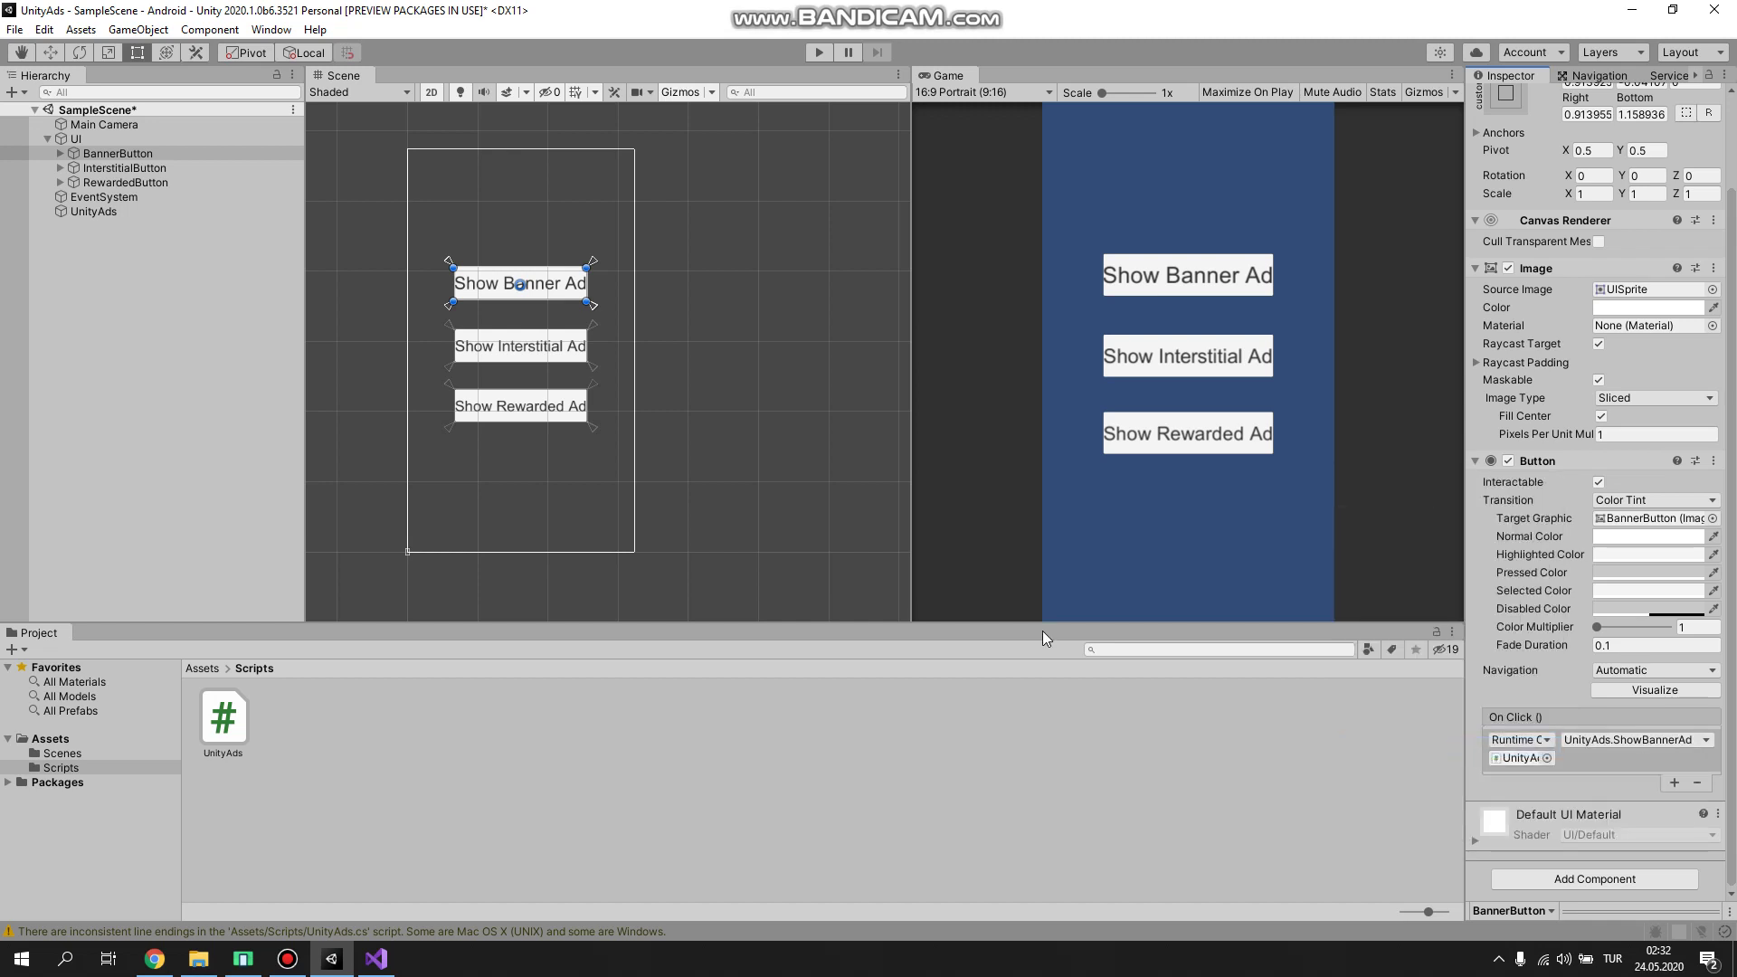
# Step: Give InterstitialButton an On Click entry calling UnityAds.ShowInterstitialAd
pyautogui.click(132, 171)
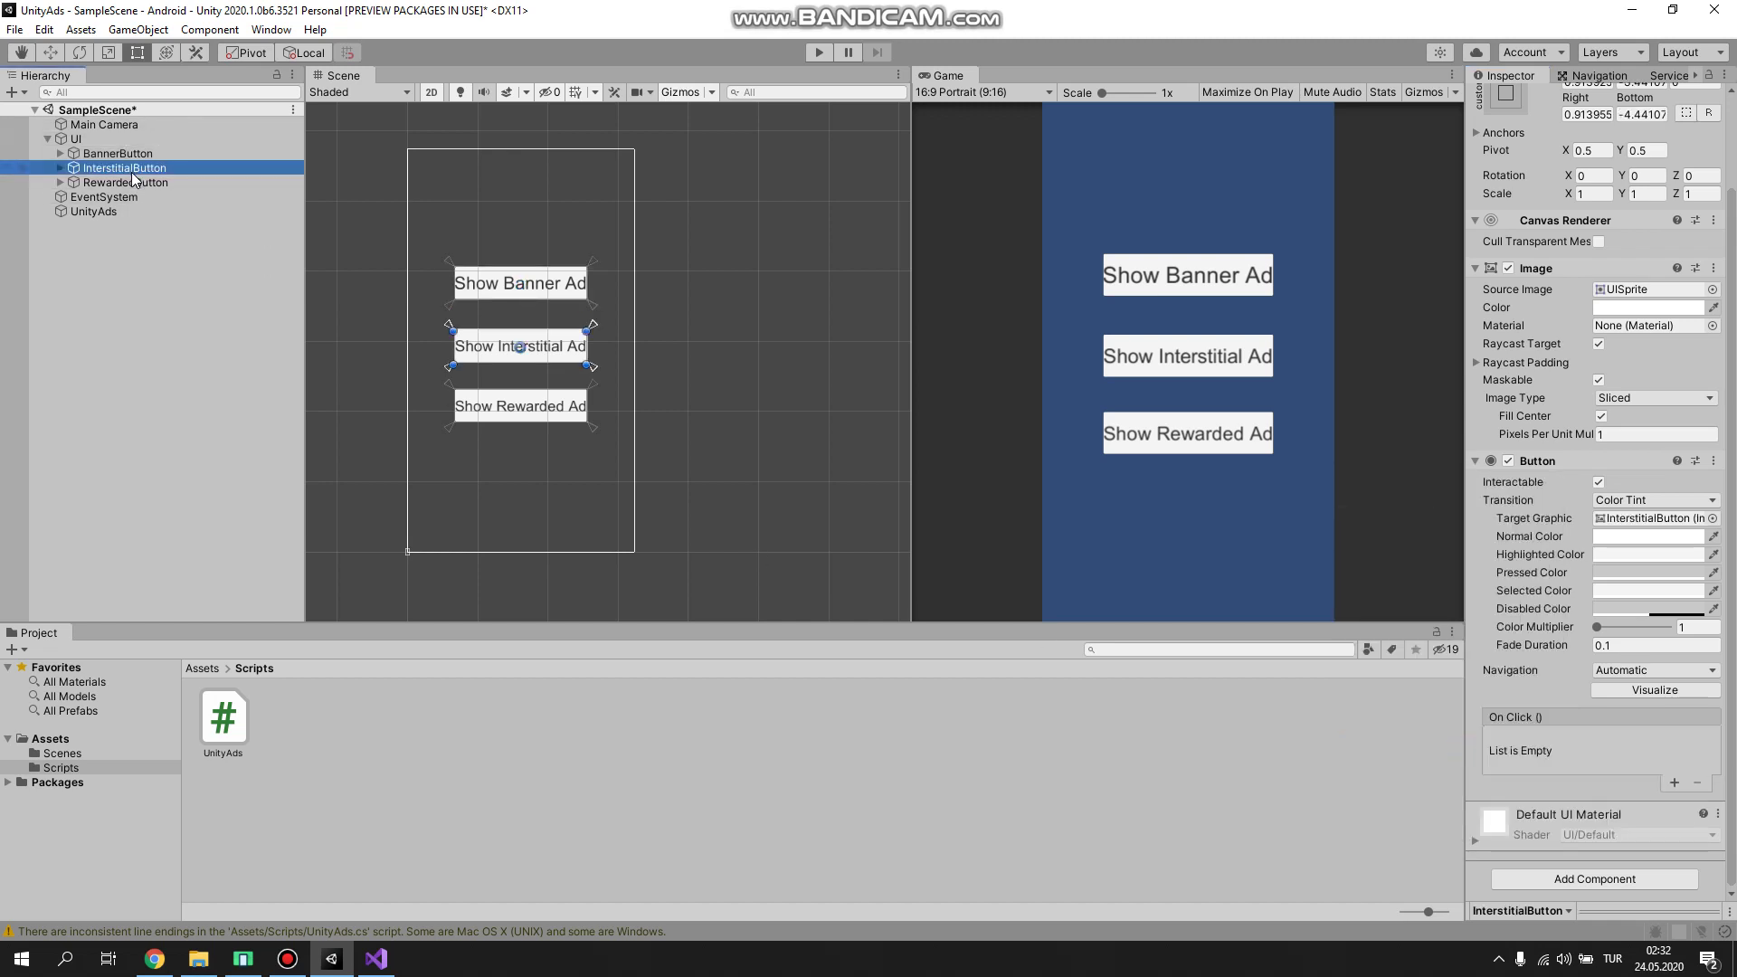
pyautogui.click(1674, 782)
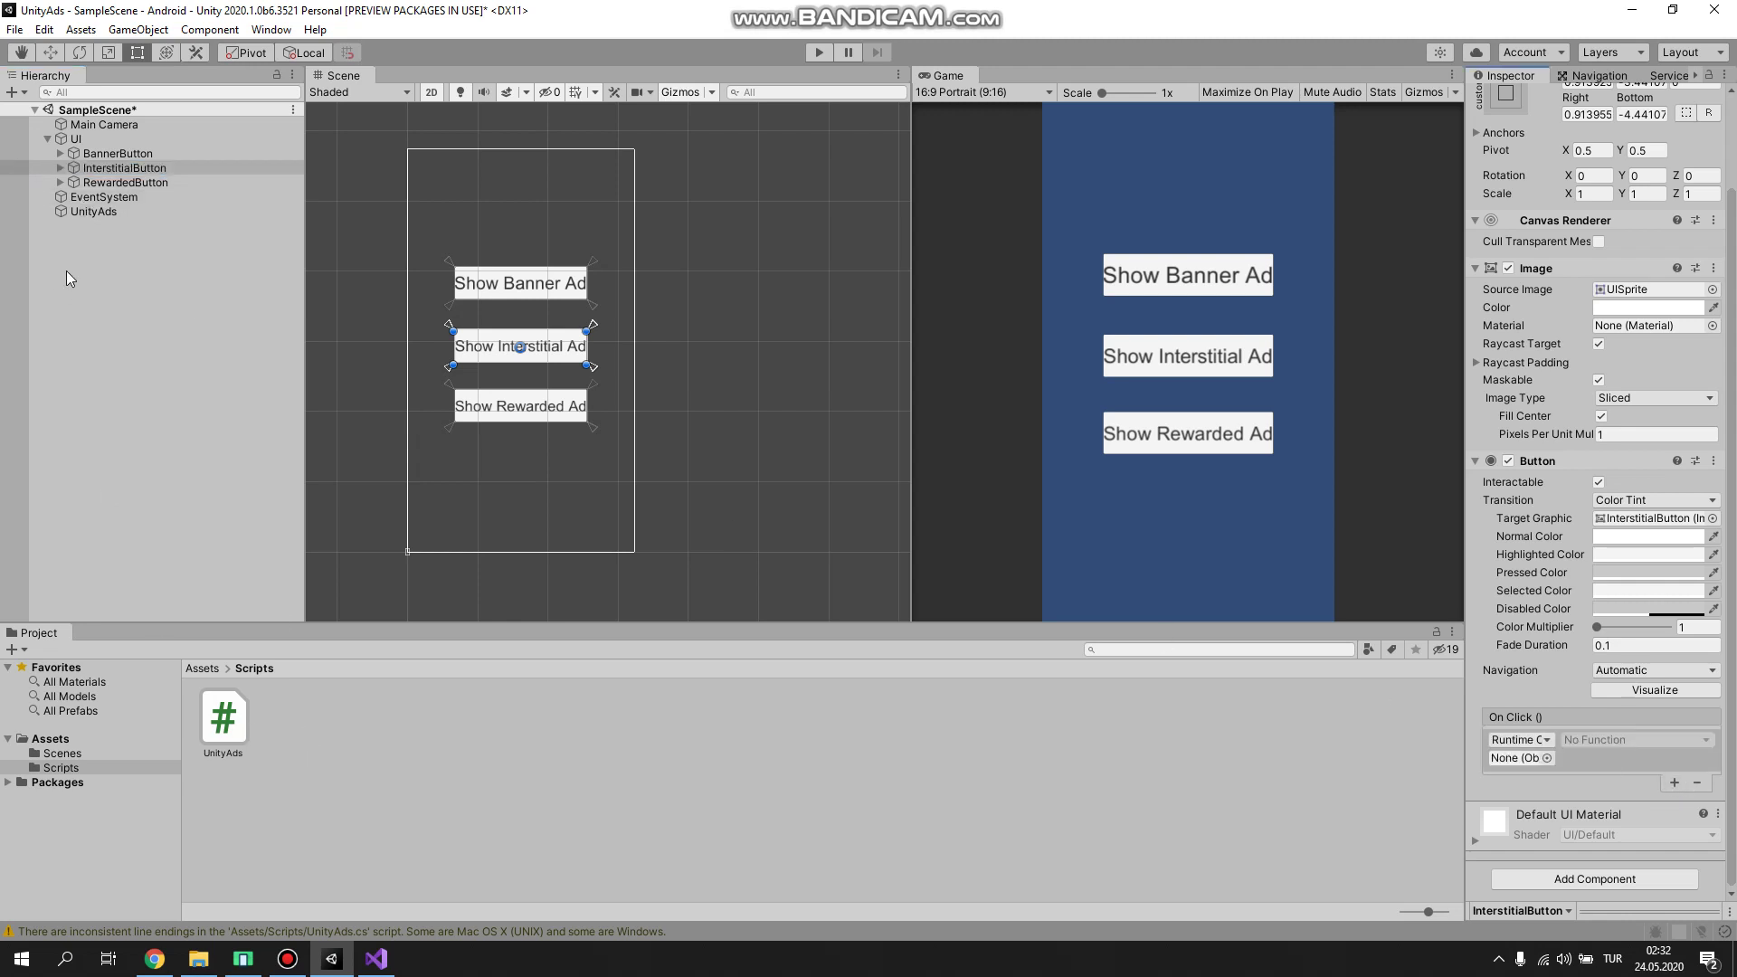
pyautogui.moveTo(95, 211)
pyautogui.mouseDown()
pyautogui.moveTo(1135, 542)
pyautogui.moveTo(1520, 758)
pyautogui.mouseUp()
pyautogui.click(1614, 739)
pyautogui.moveTo(1615, 826)
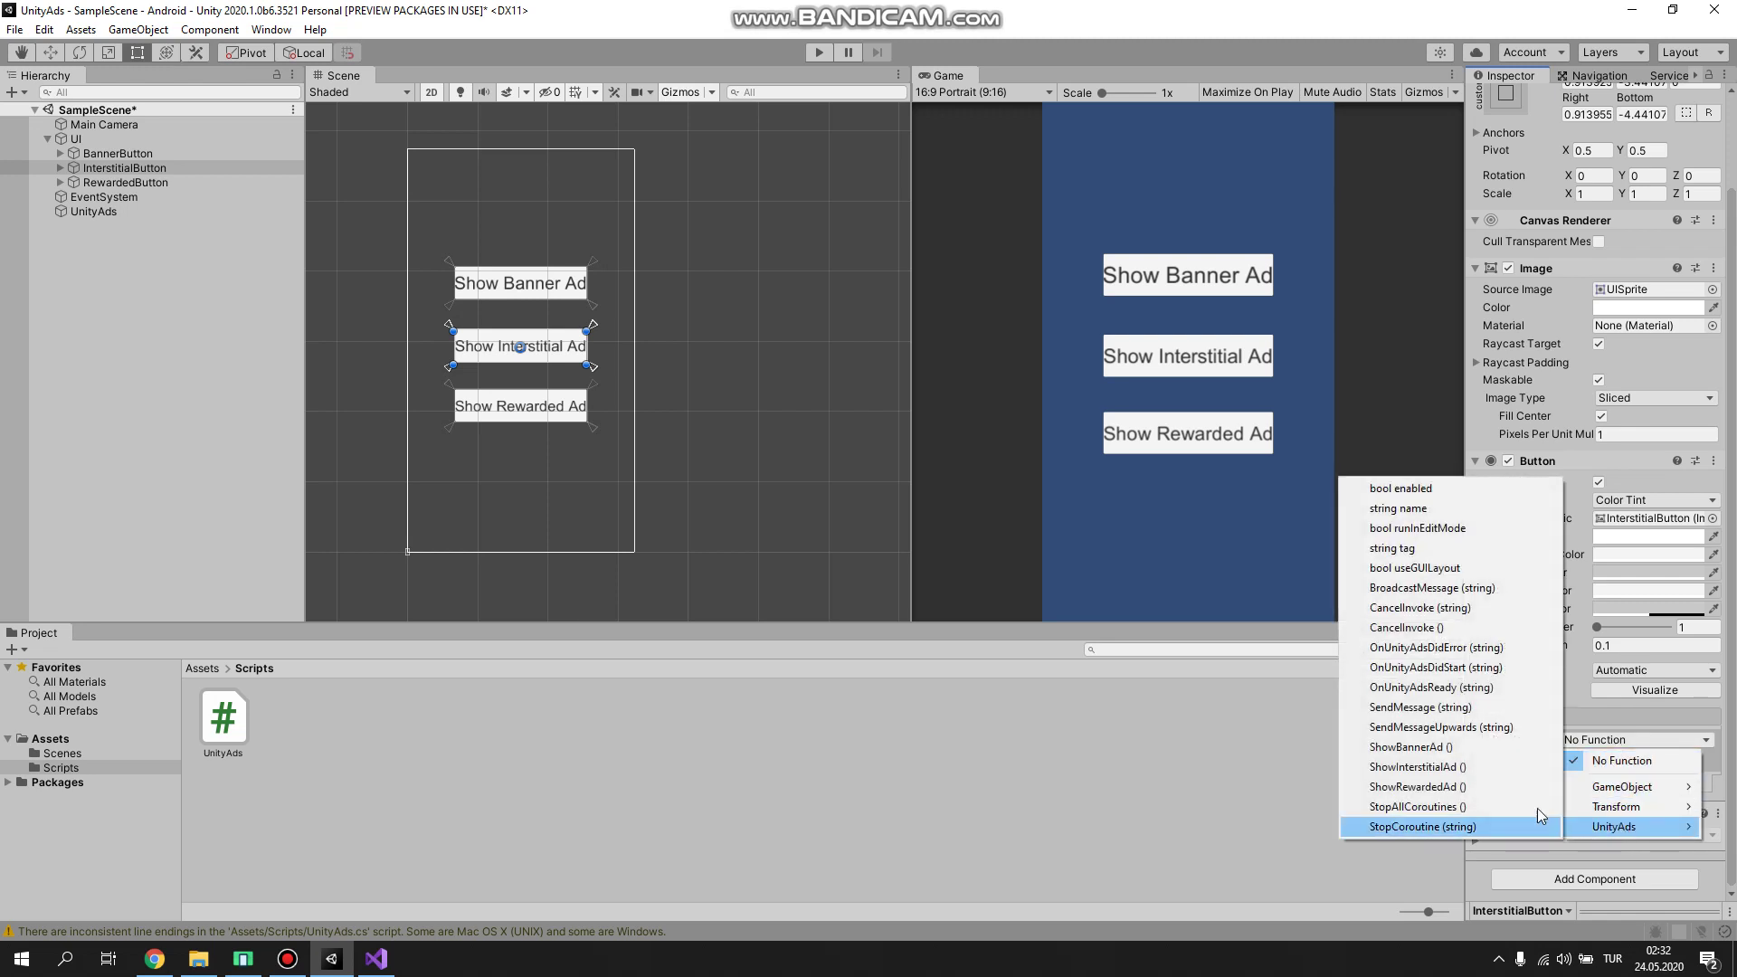
pyautogui.click(1443, 770)
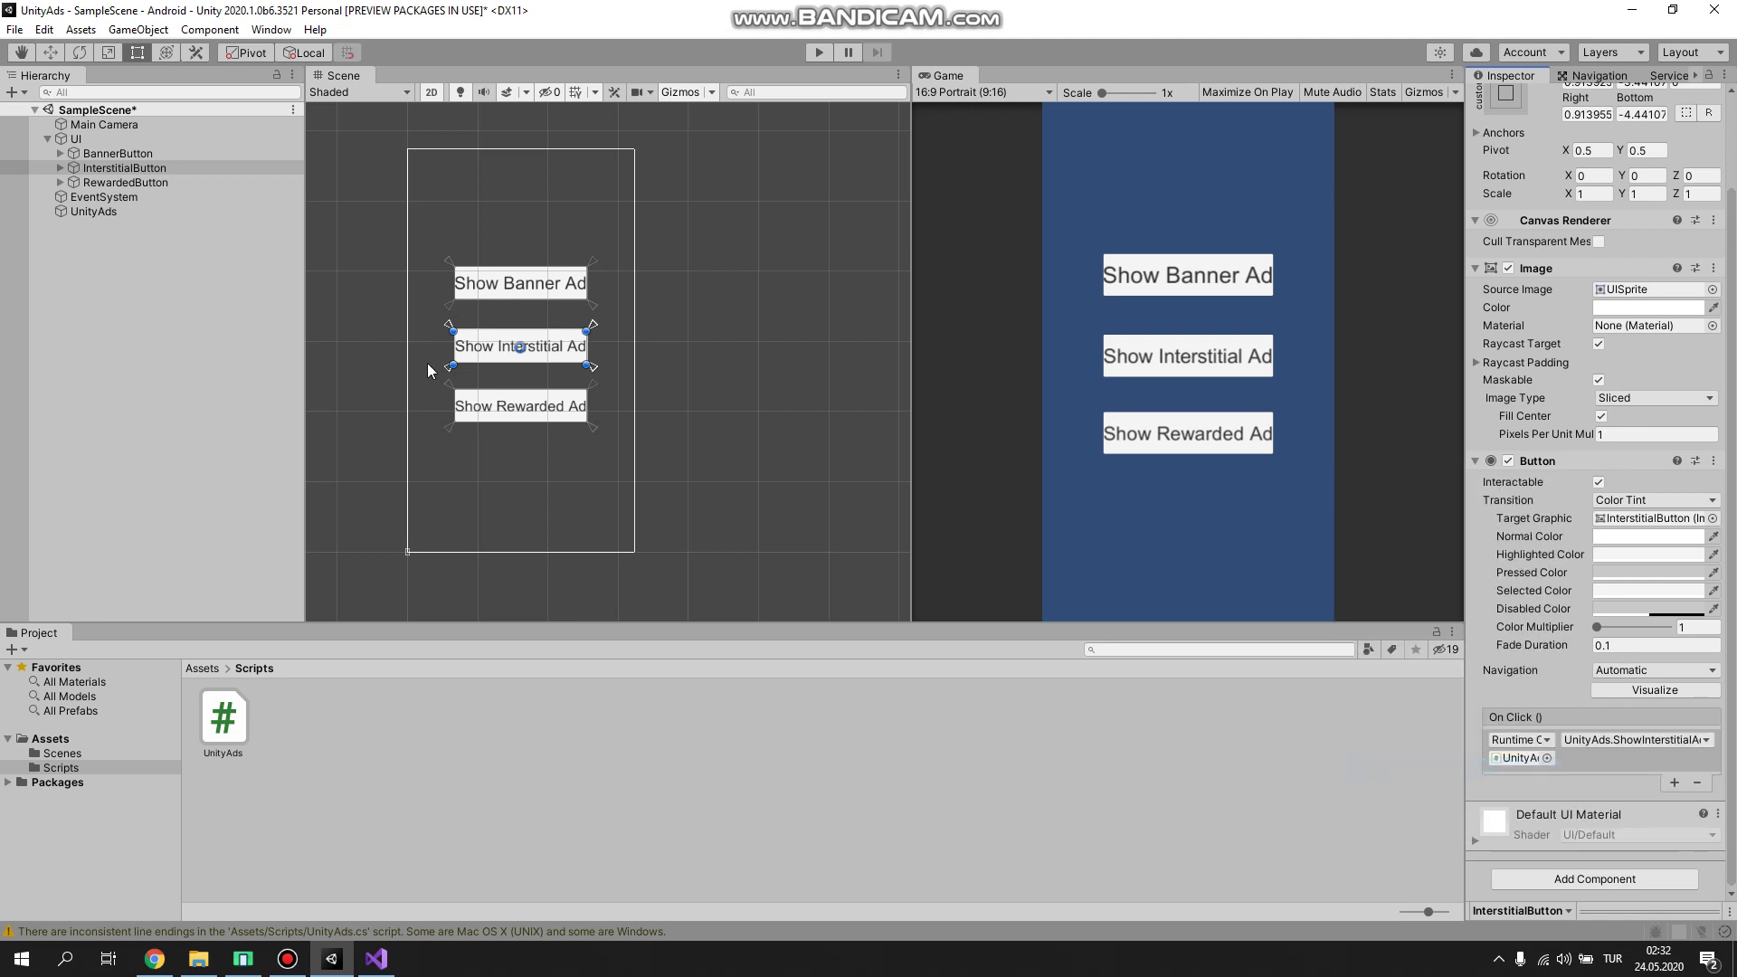
# Step: Give RewardedButton an On Click entry calling UnityAds.ShowRewardedAd
pyautogui.click(105, 182)
pyautogui.click(1672, 781)
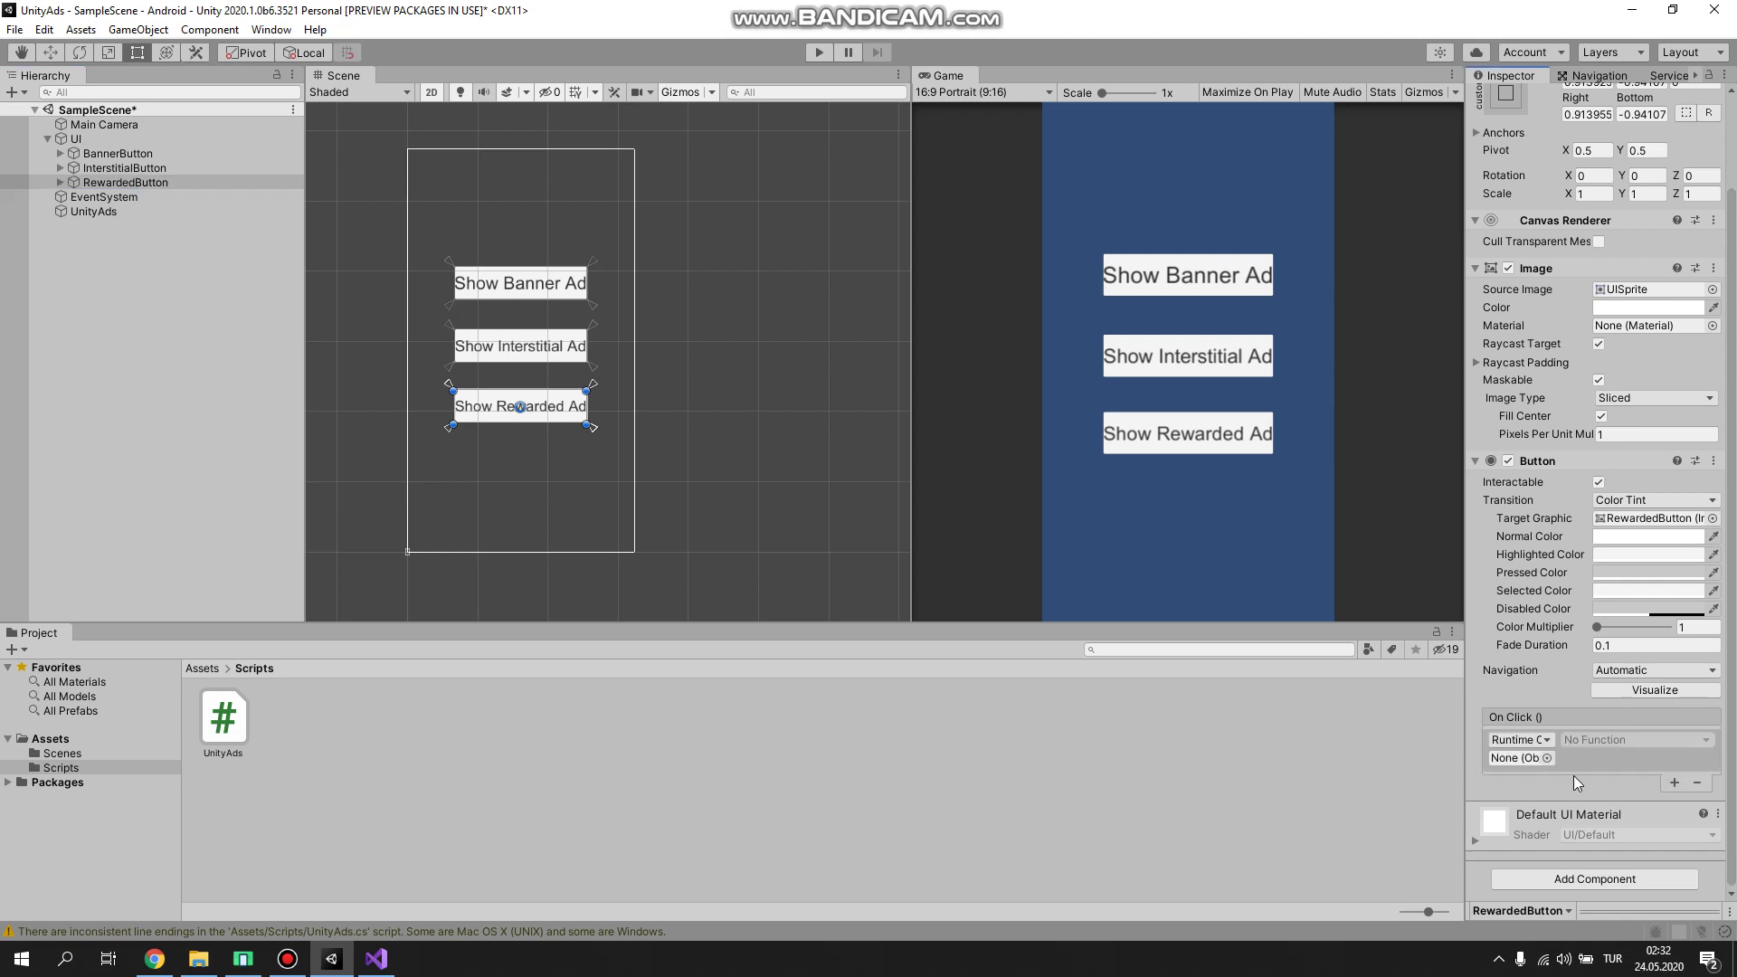
pyautogui.moveTo(93, 210); pyautogui.dragTo(1533, 757)
pyautogui.click(1633, 736)
pyautogui.moveTo(1645, 822)
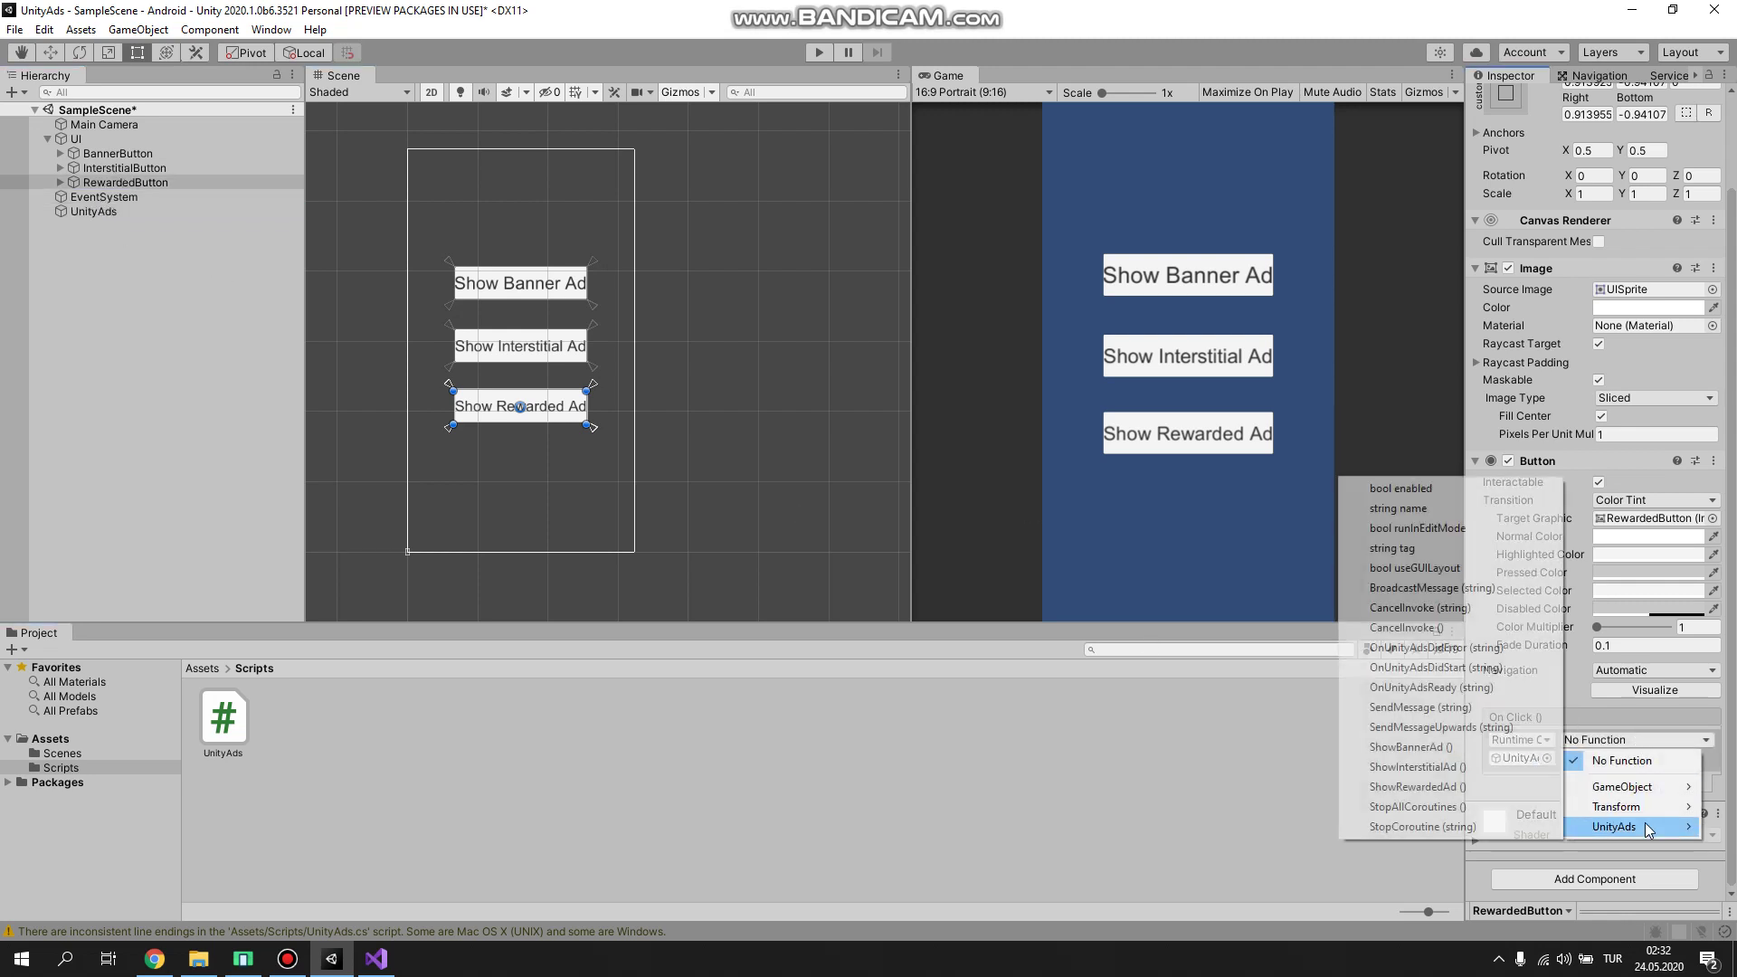
pyautogui.click(1463, 786)
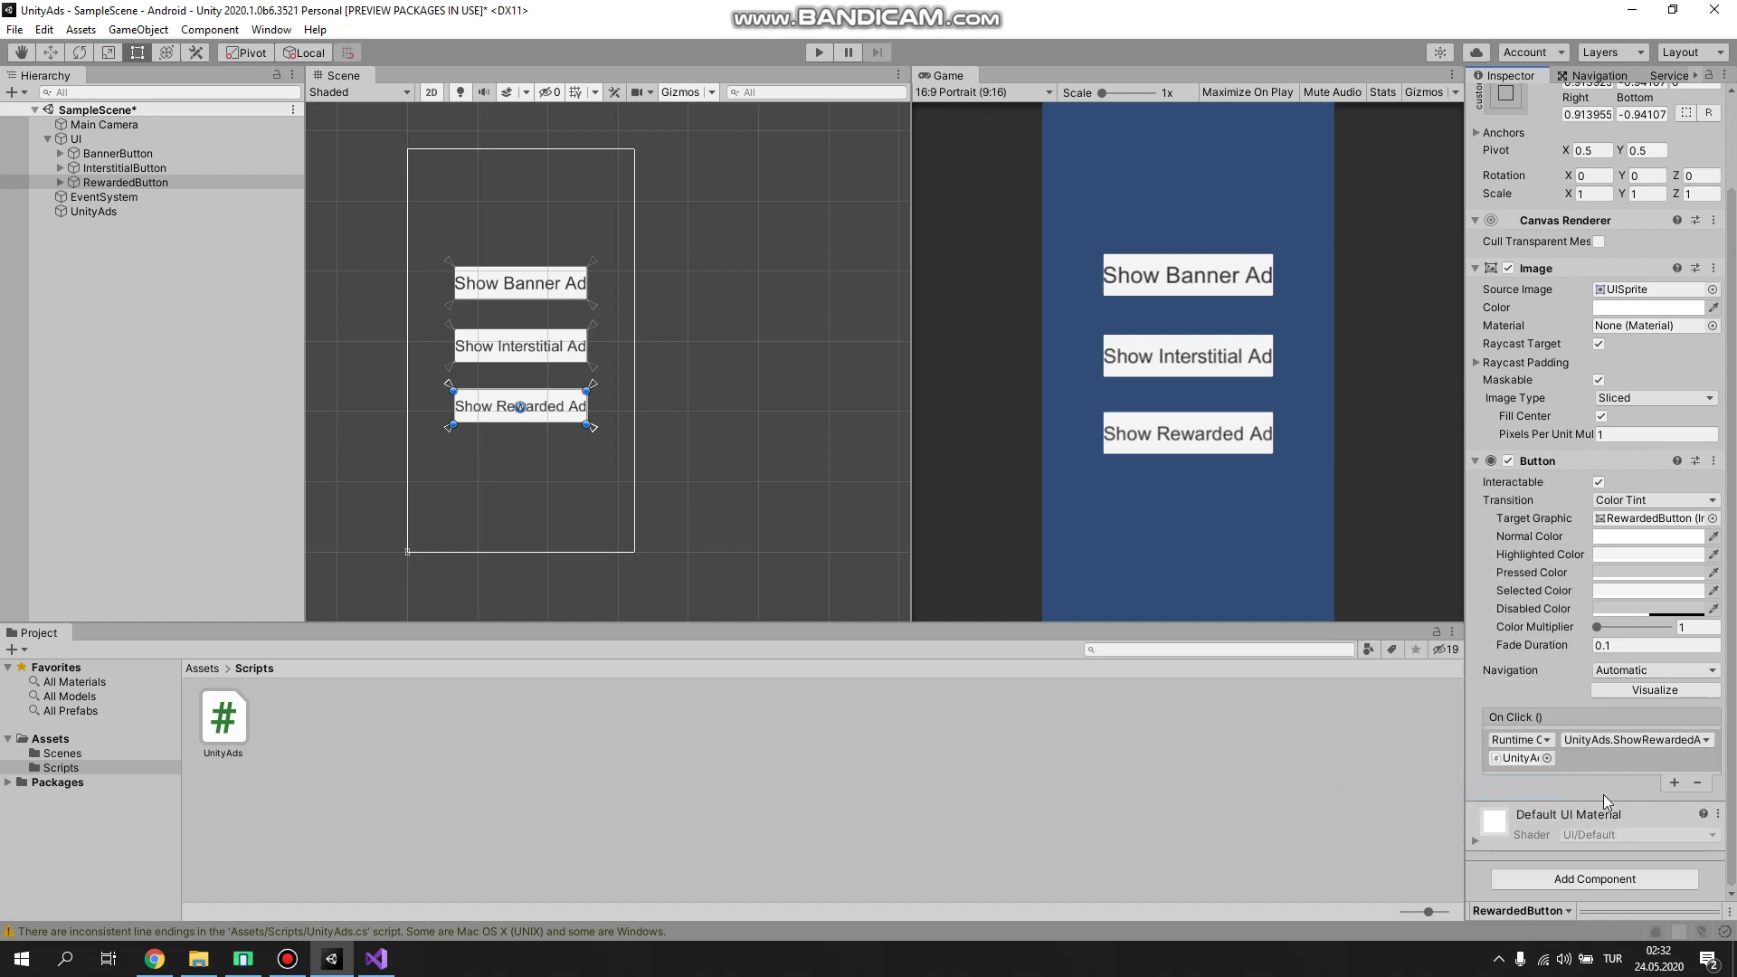
pyautogui.click(172, 346)
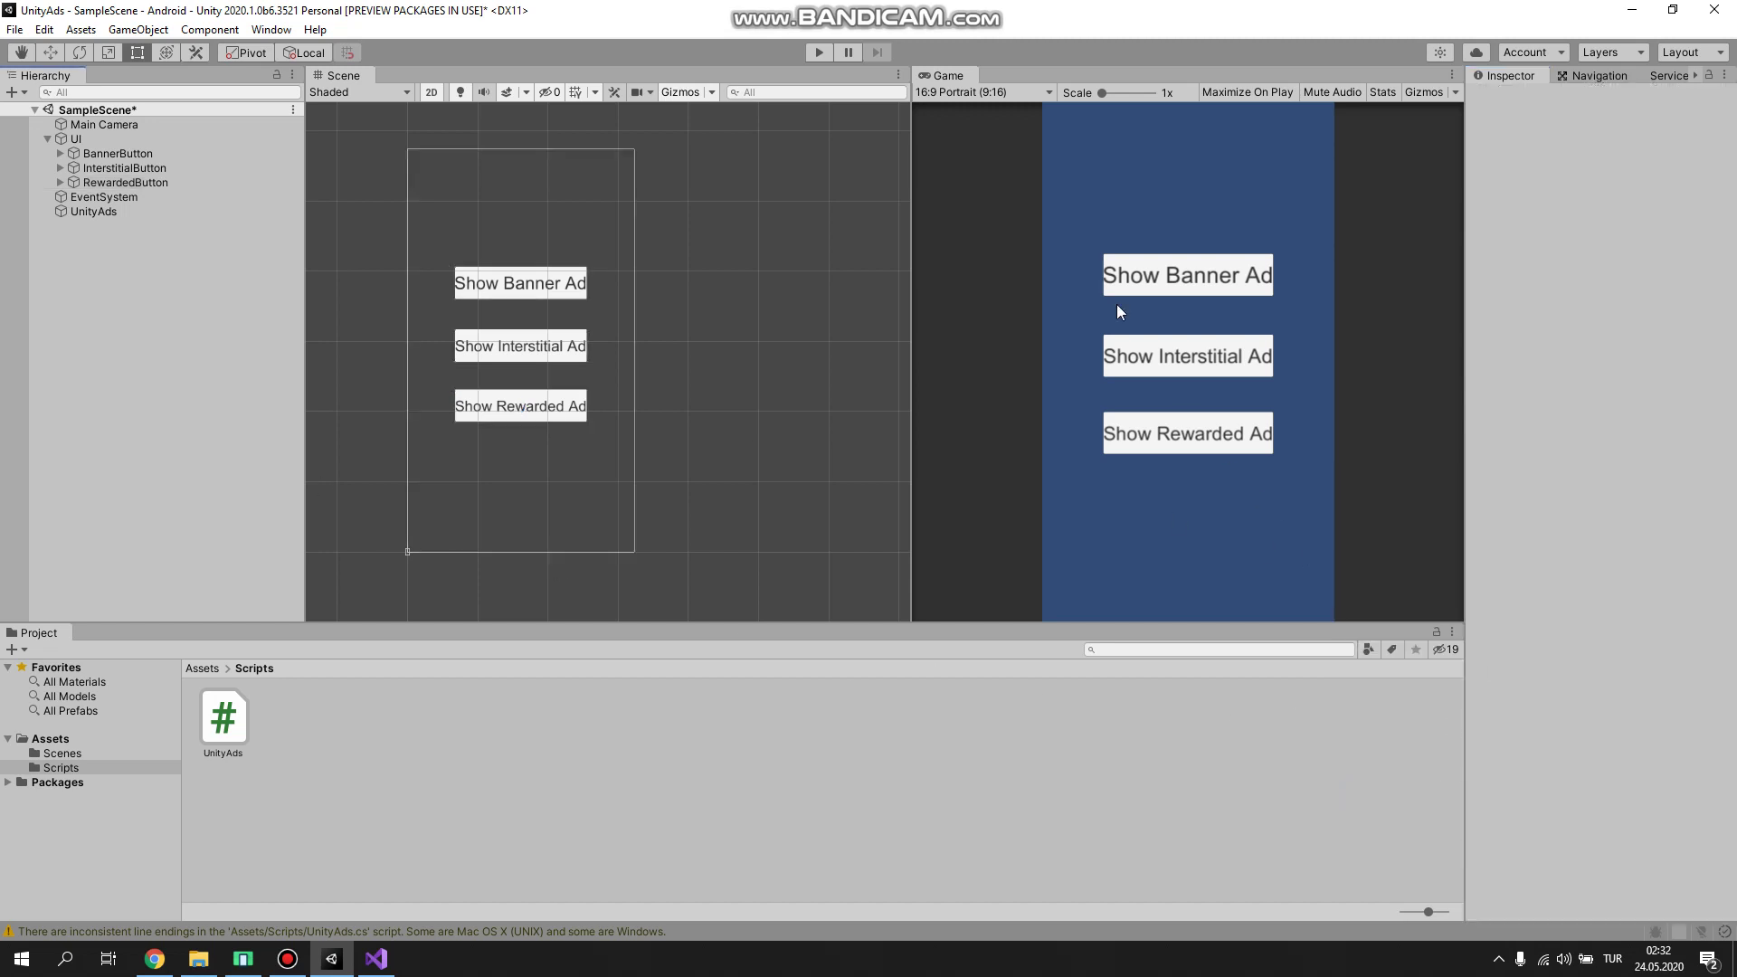
# Step: Enter play mode, show the banner test ad, then show and close the interstitial placeholder
pyautogui.click(820, 54)
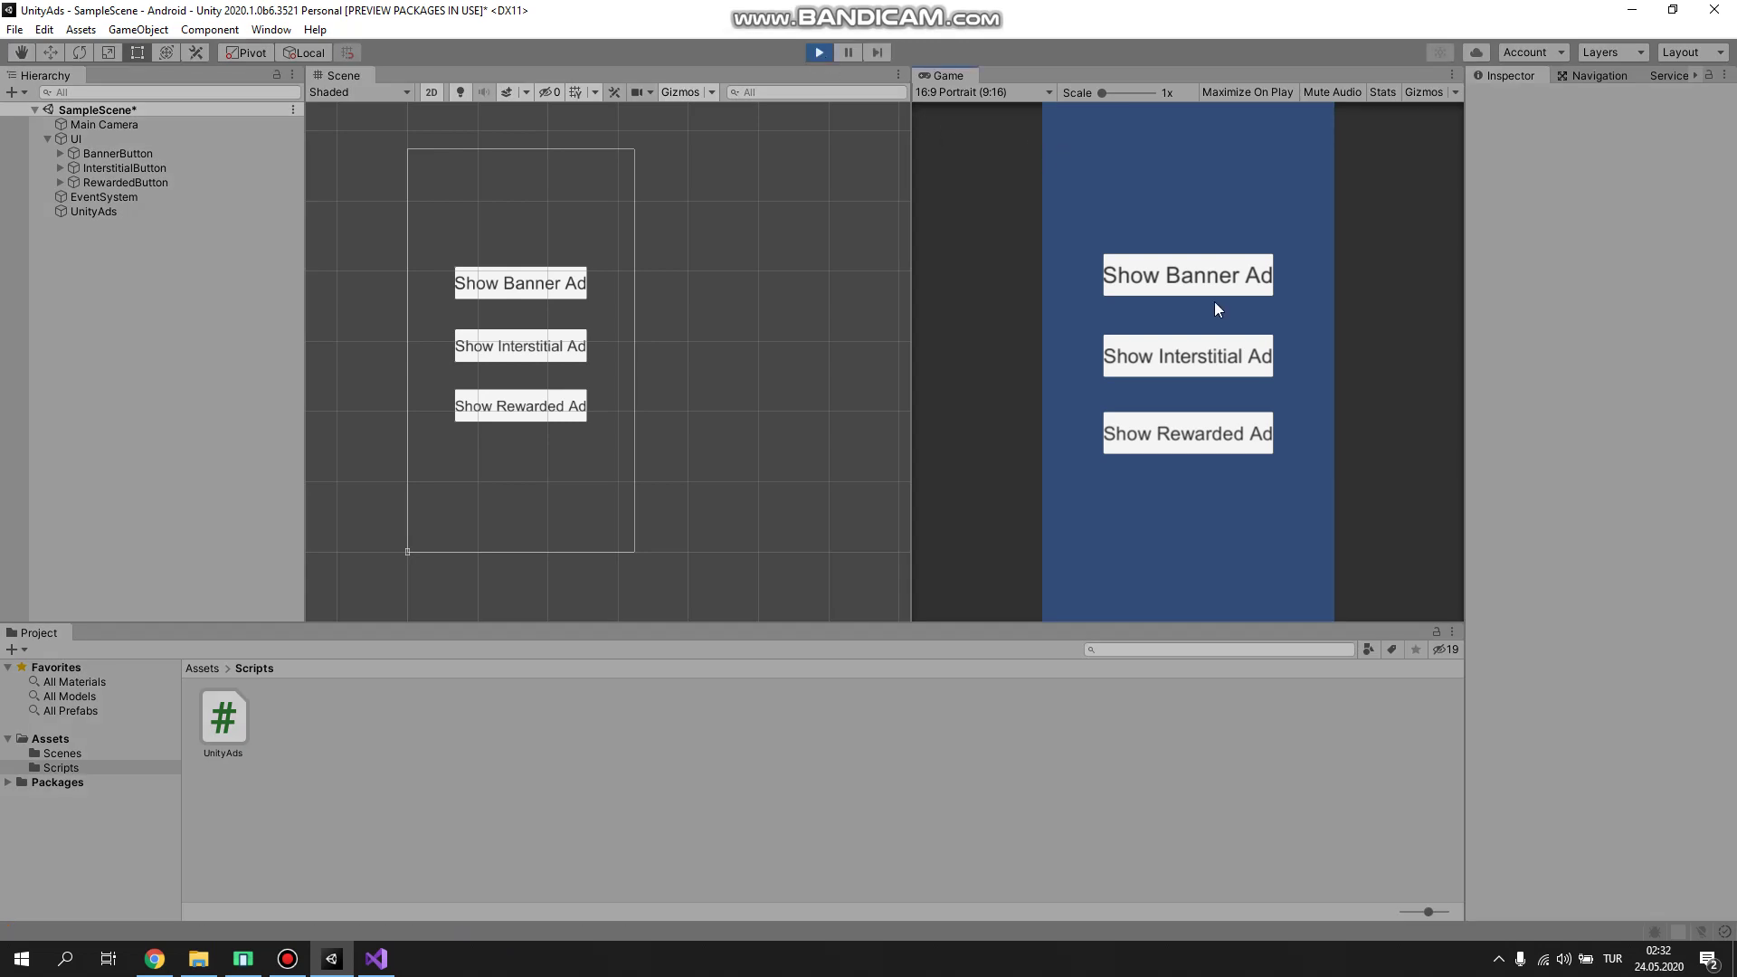
pyautogui.click(1208, 279)
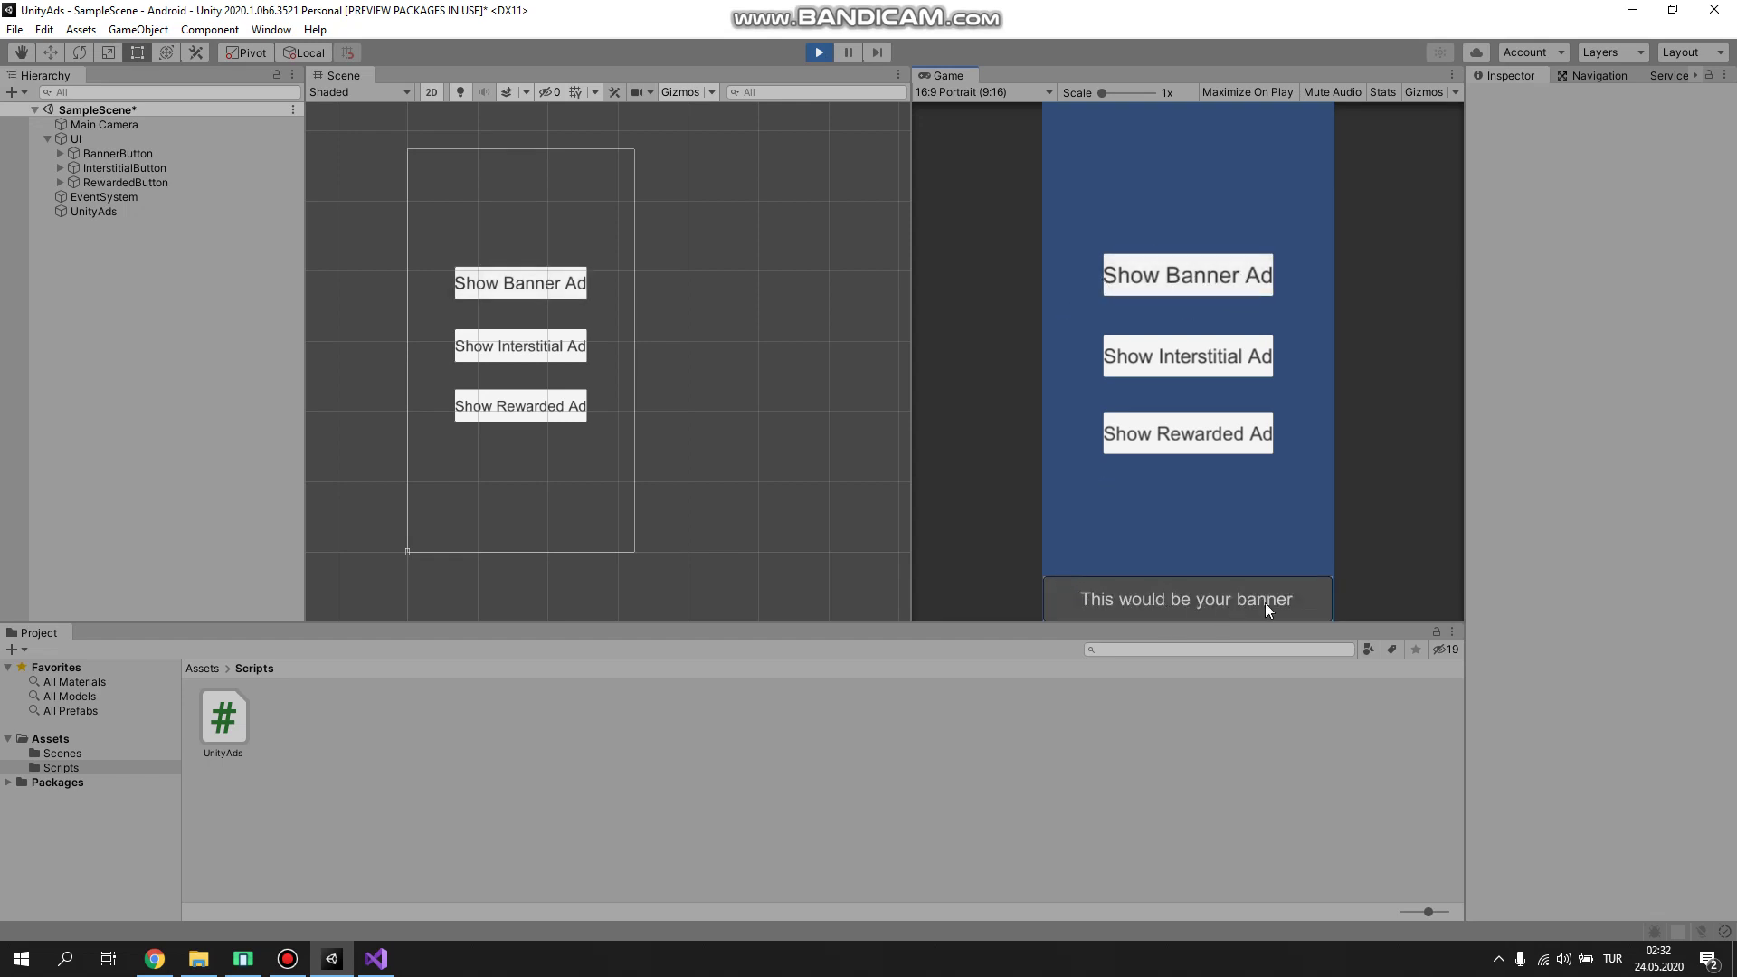
pyautogui.click(1213, 360)
pyautogui.click(1186, 360)
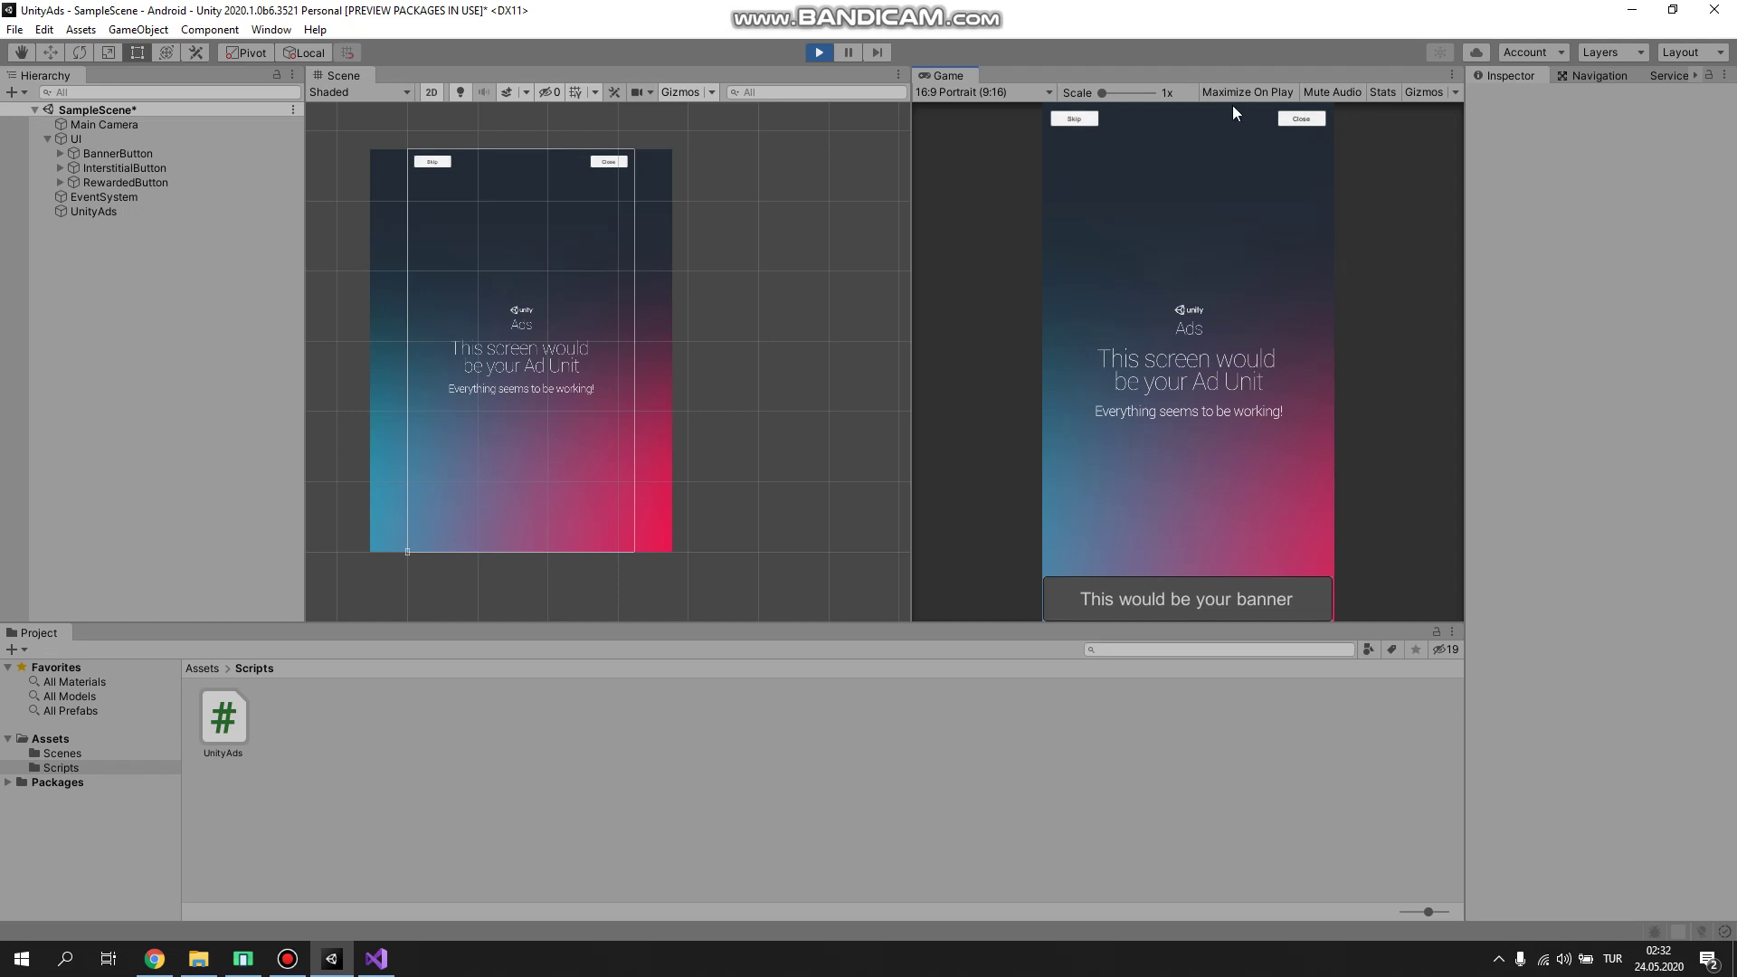
pyautogui.click(1303, 120)
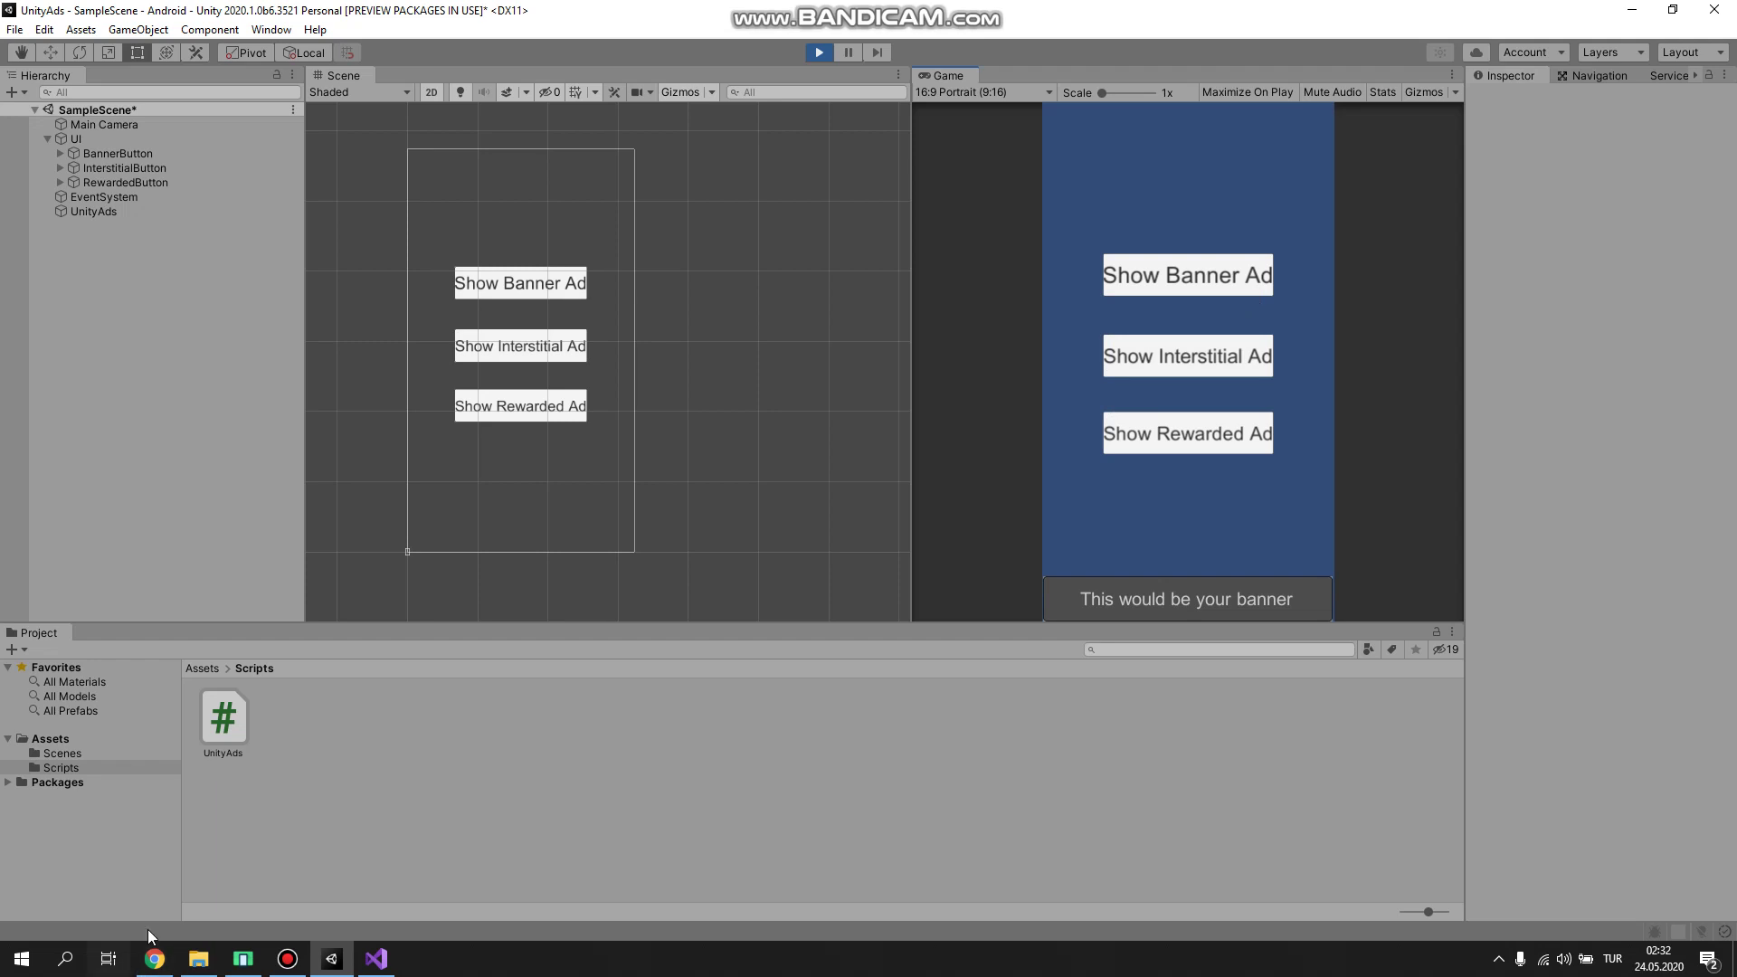
# Step: Show and close the rewarded test ad, then confirm the 'Ads Finished! Reward the Player!' Console log
pyautogui.click(1204, 444)
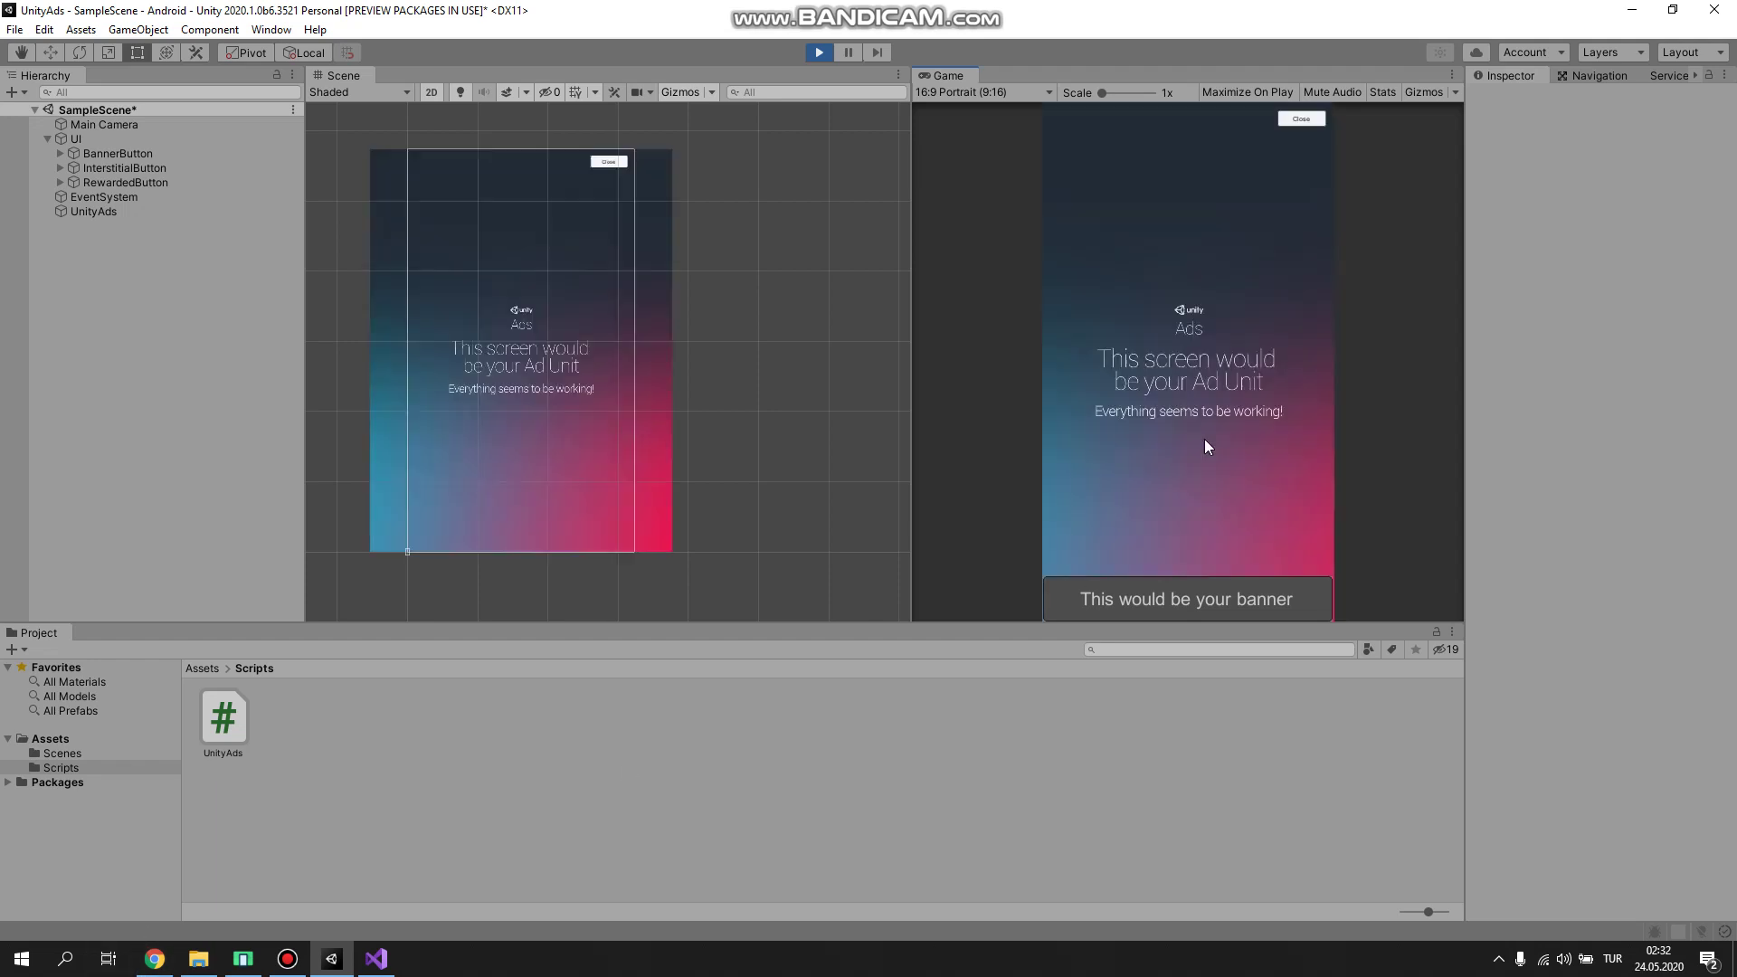
pyautogui.click(1306, 119)
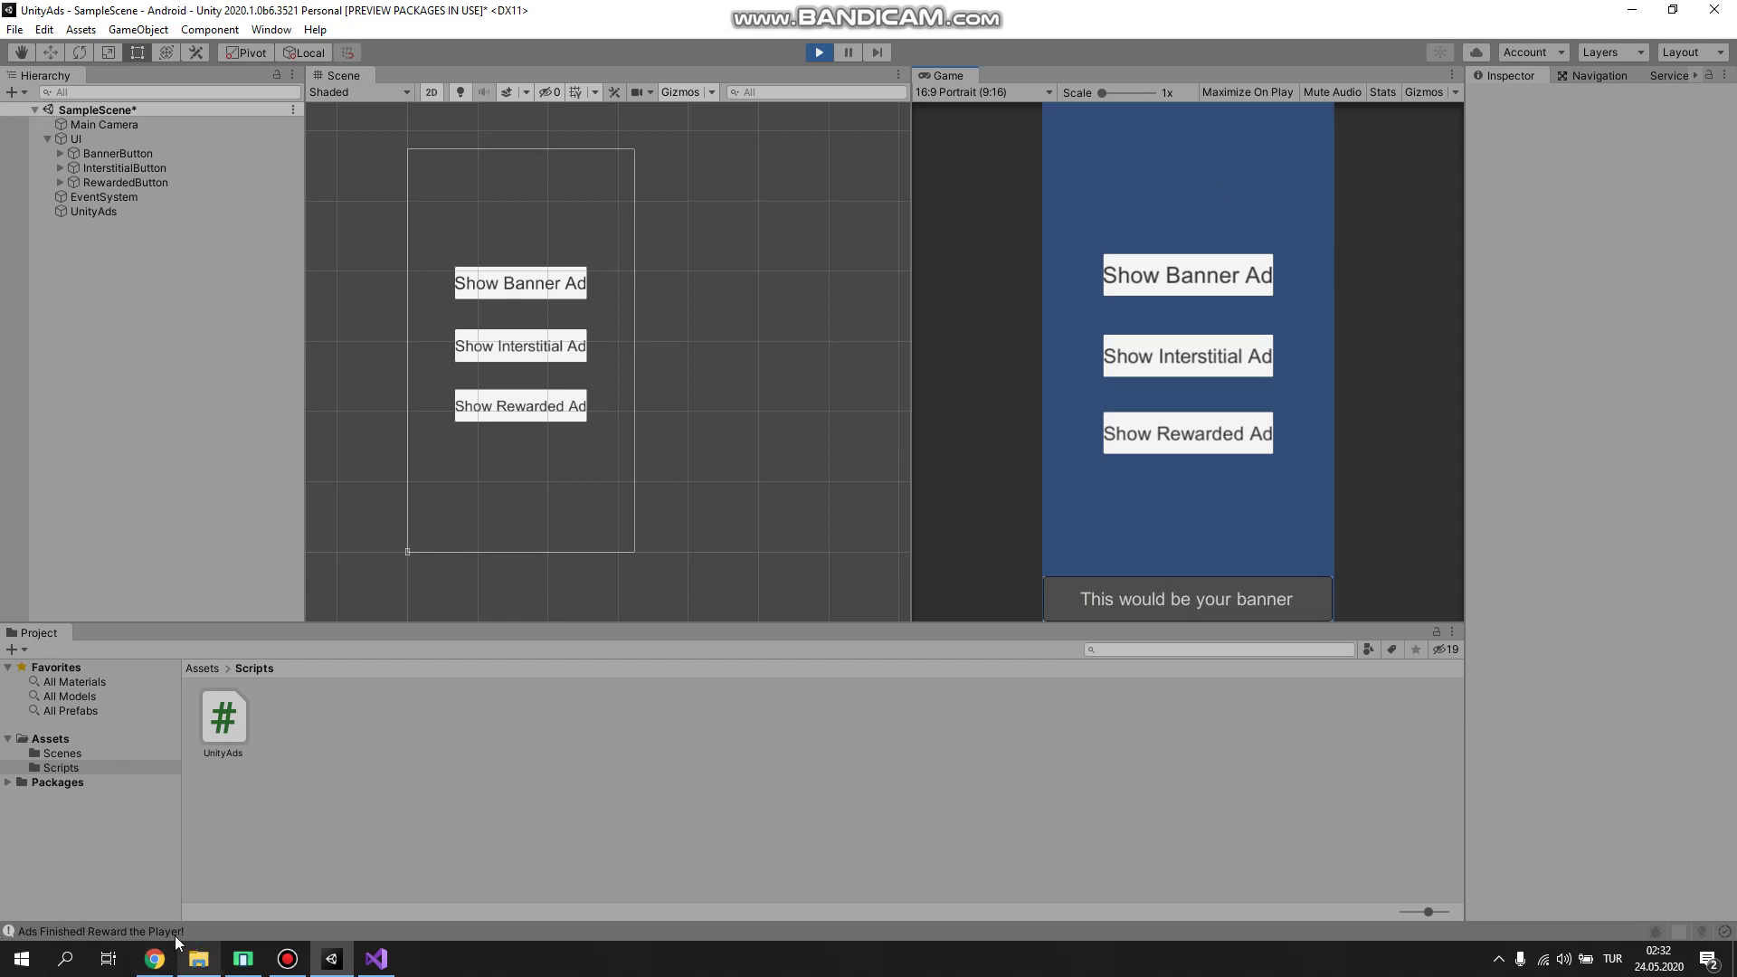
pyautogui.click(89, 932)
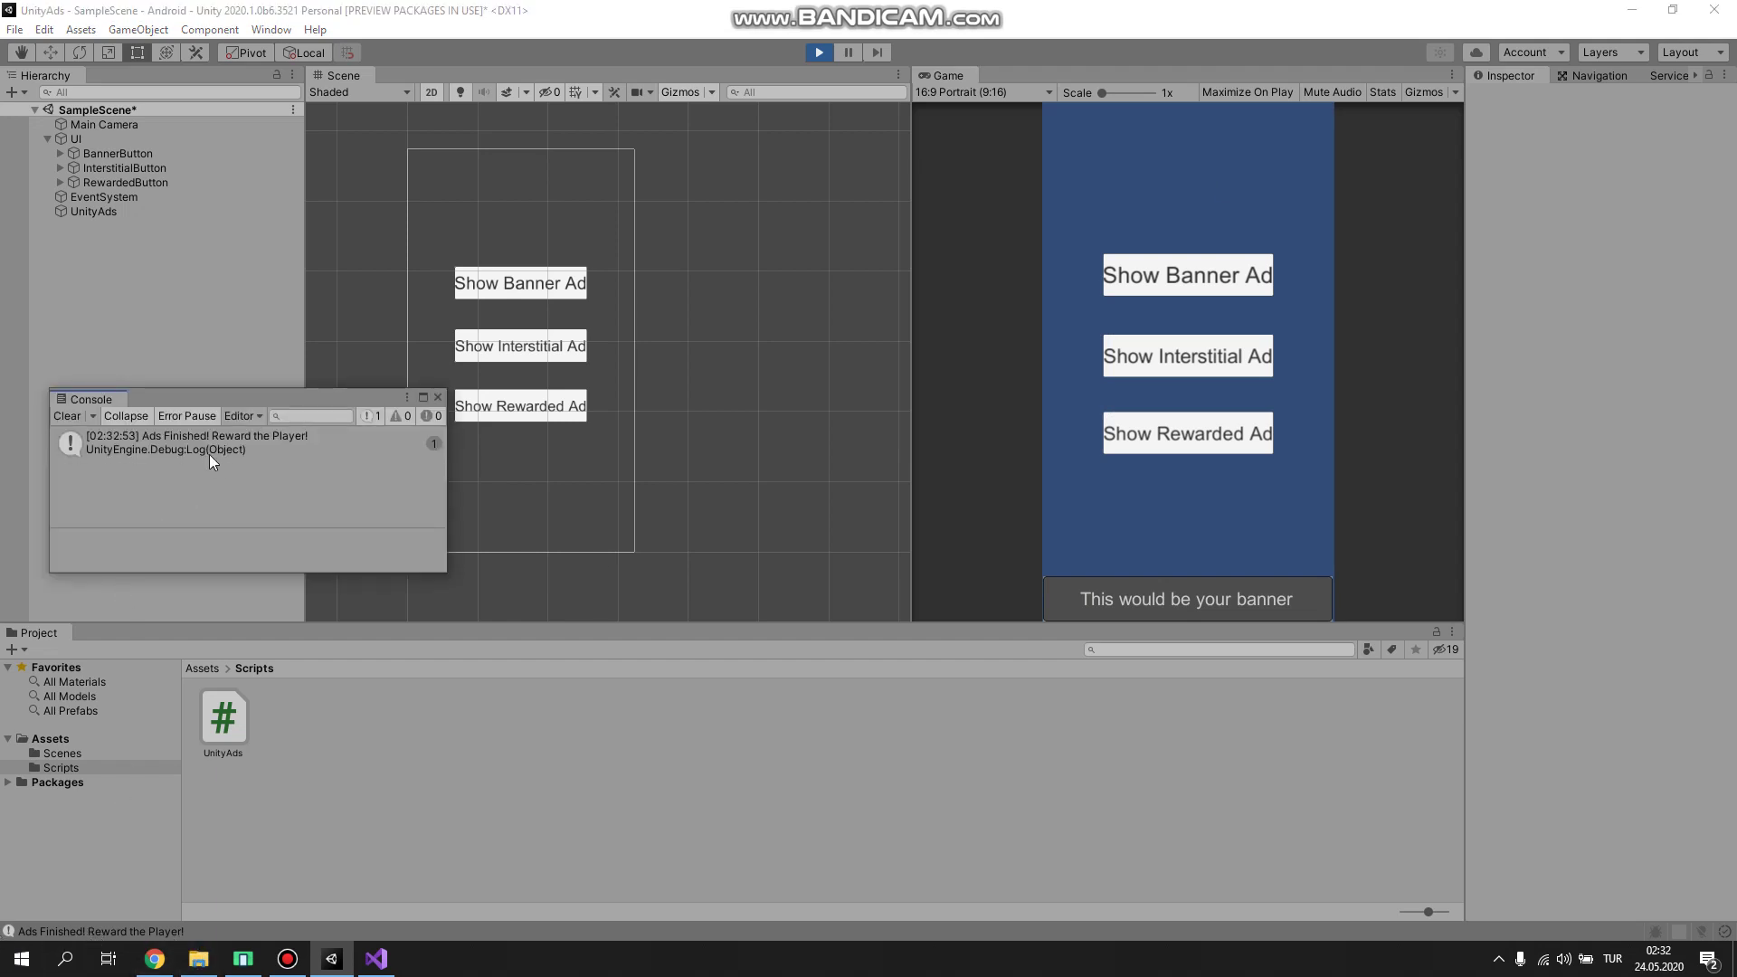
pyautogui.click(281, 453)
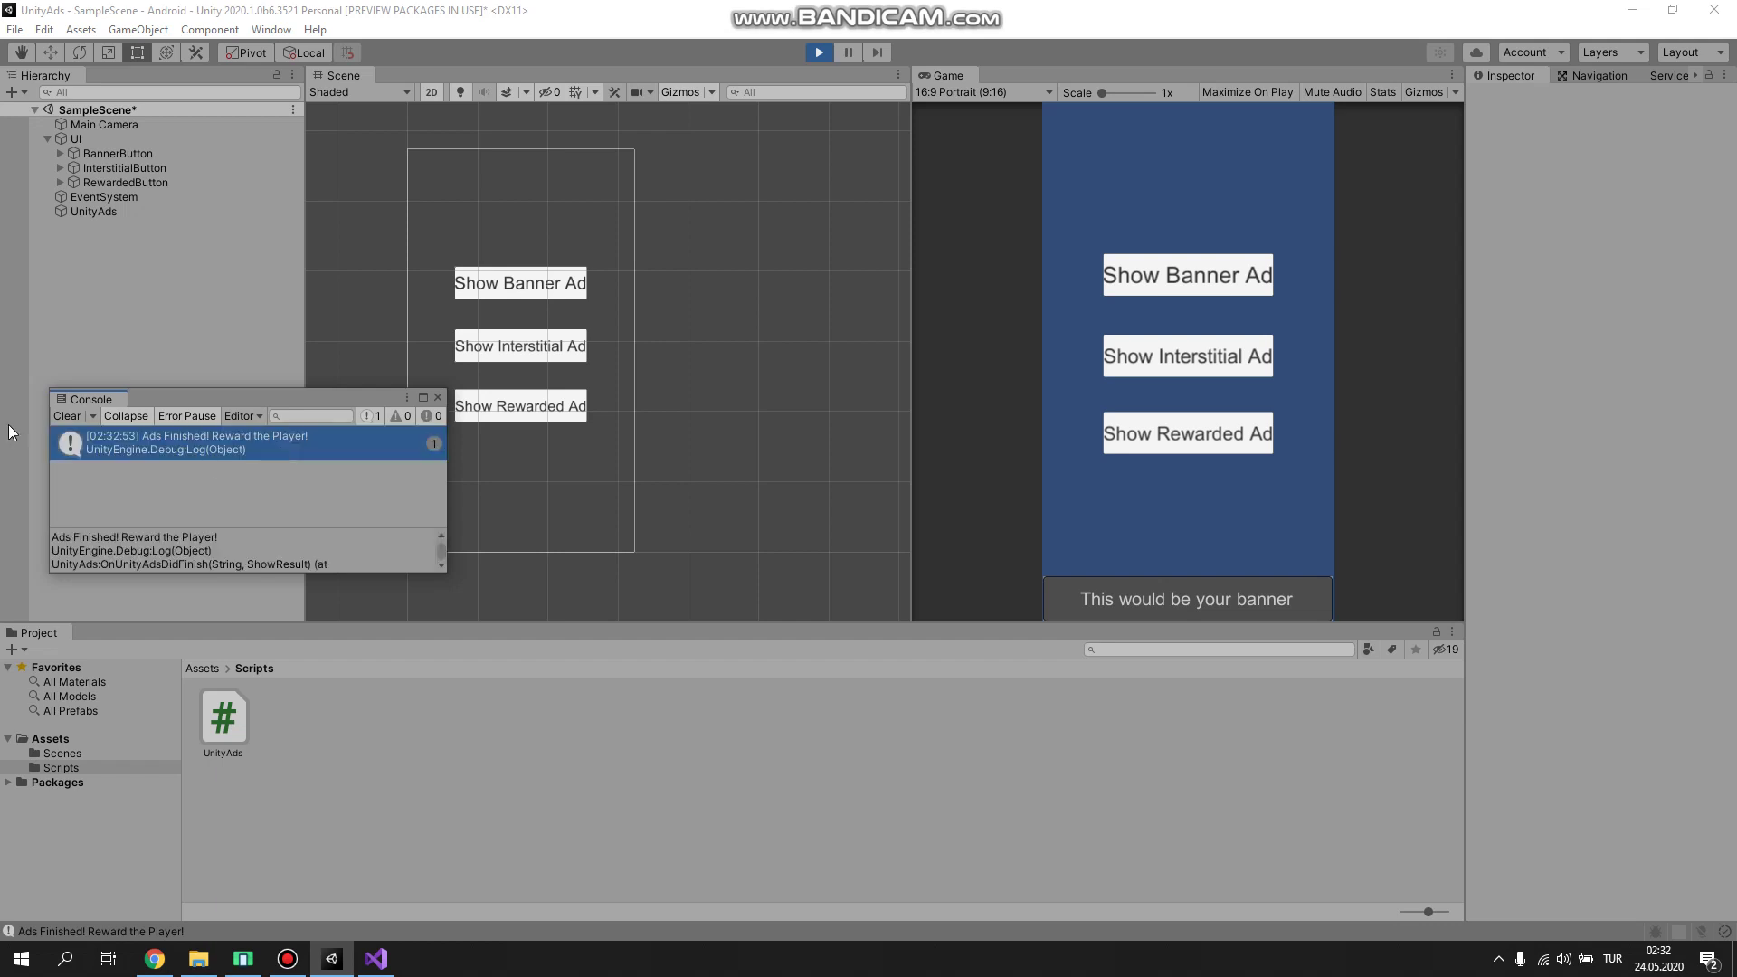
pyautogui.click(438, 399)
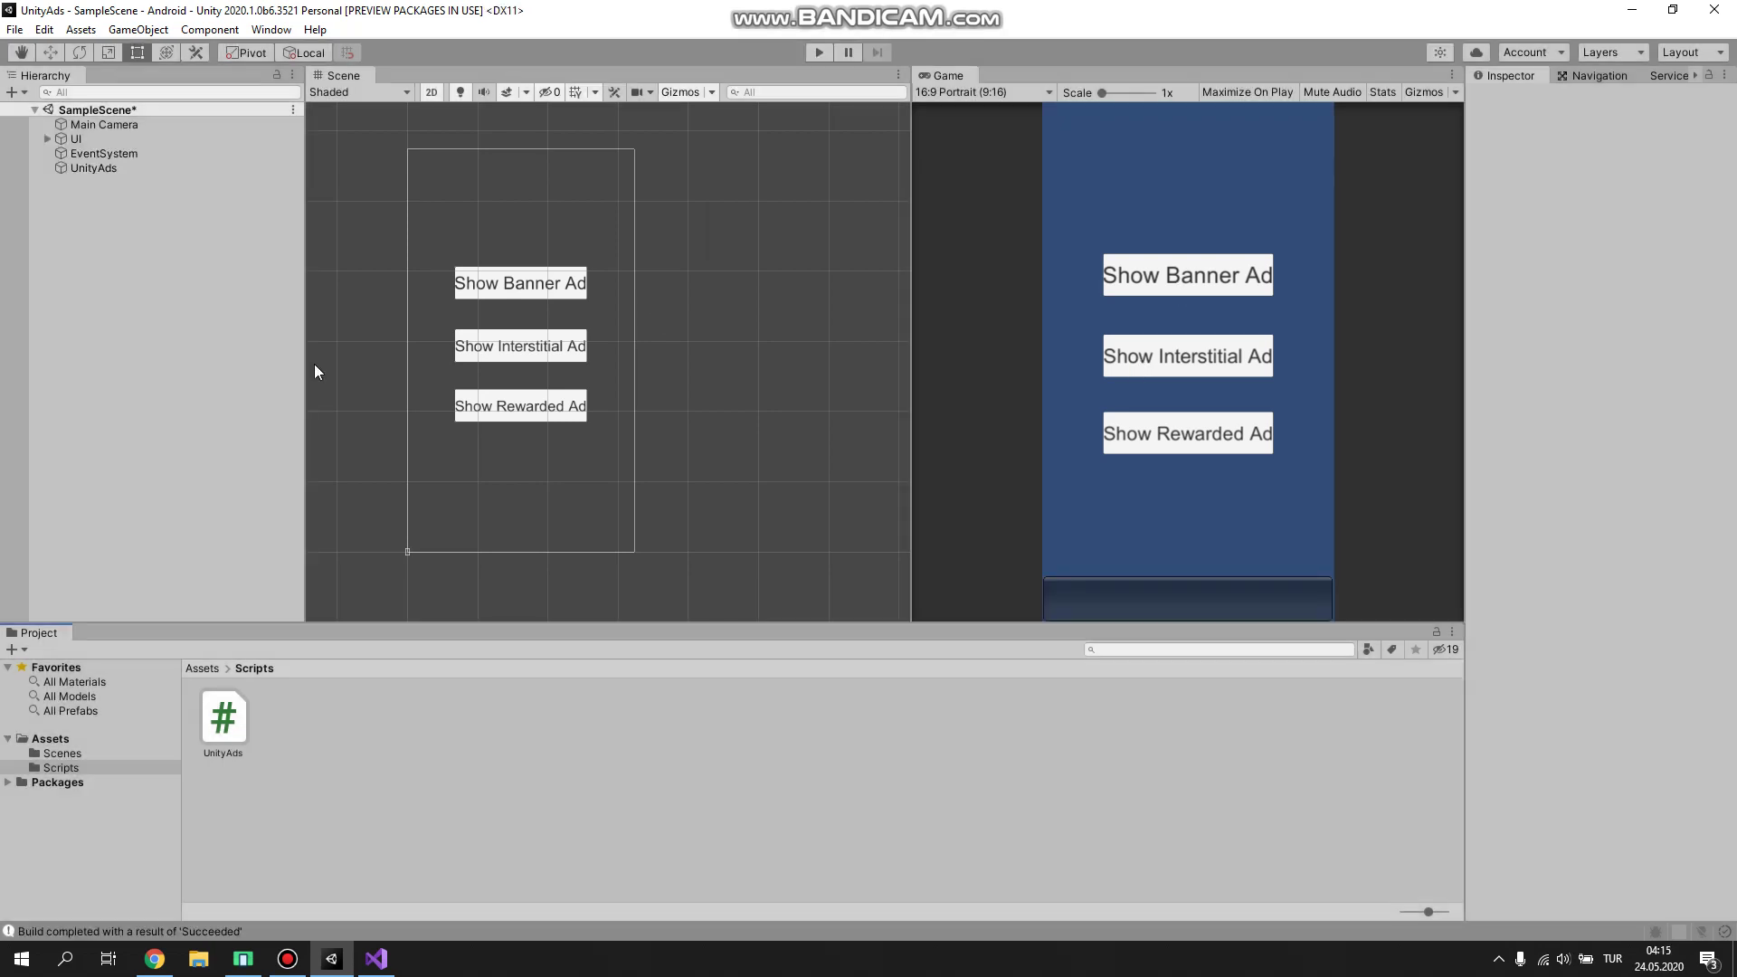
# Step: Open the File > Build Settings window and close it again
pyautogui.click(15, 29)
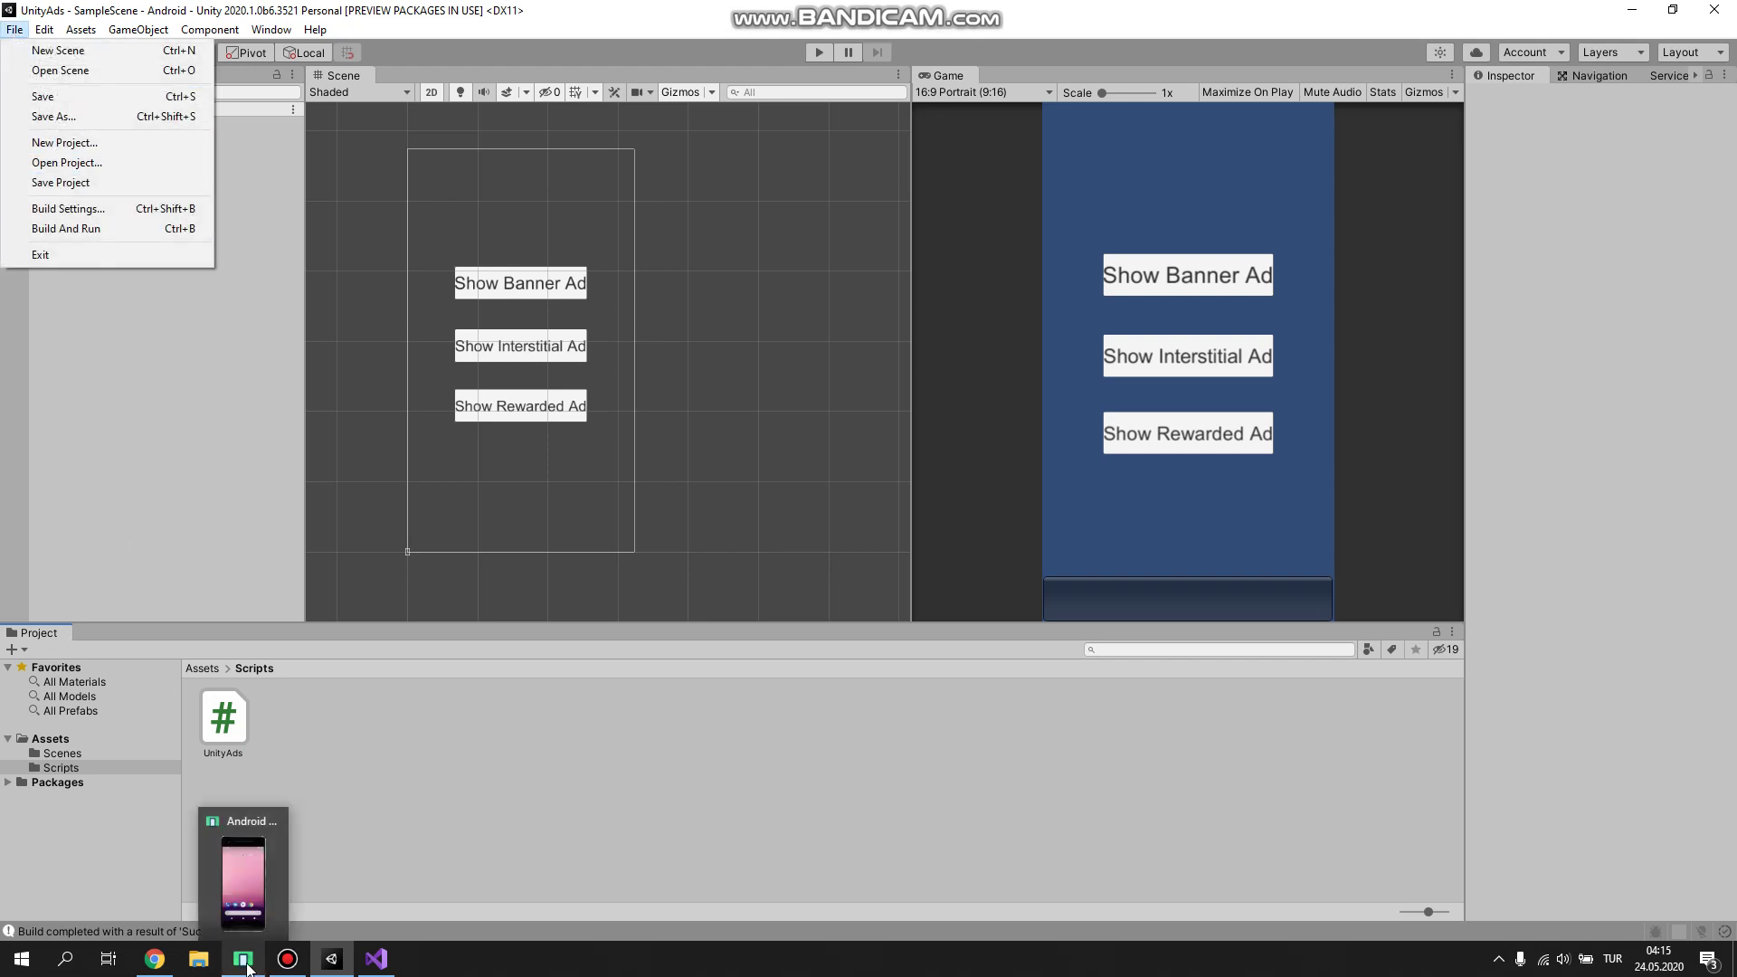
pyautogui.click(249, 966)
pyautogui.click(4, 378)
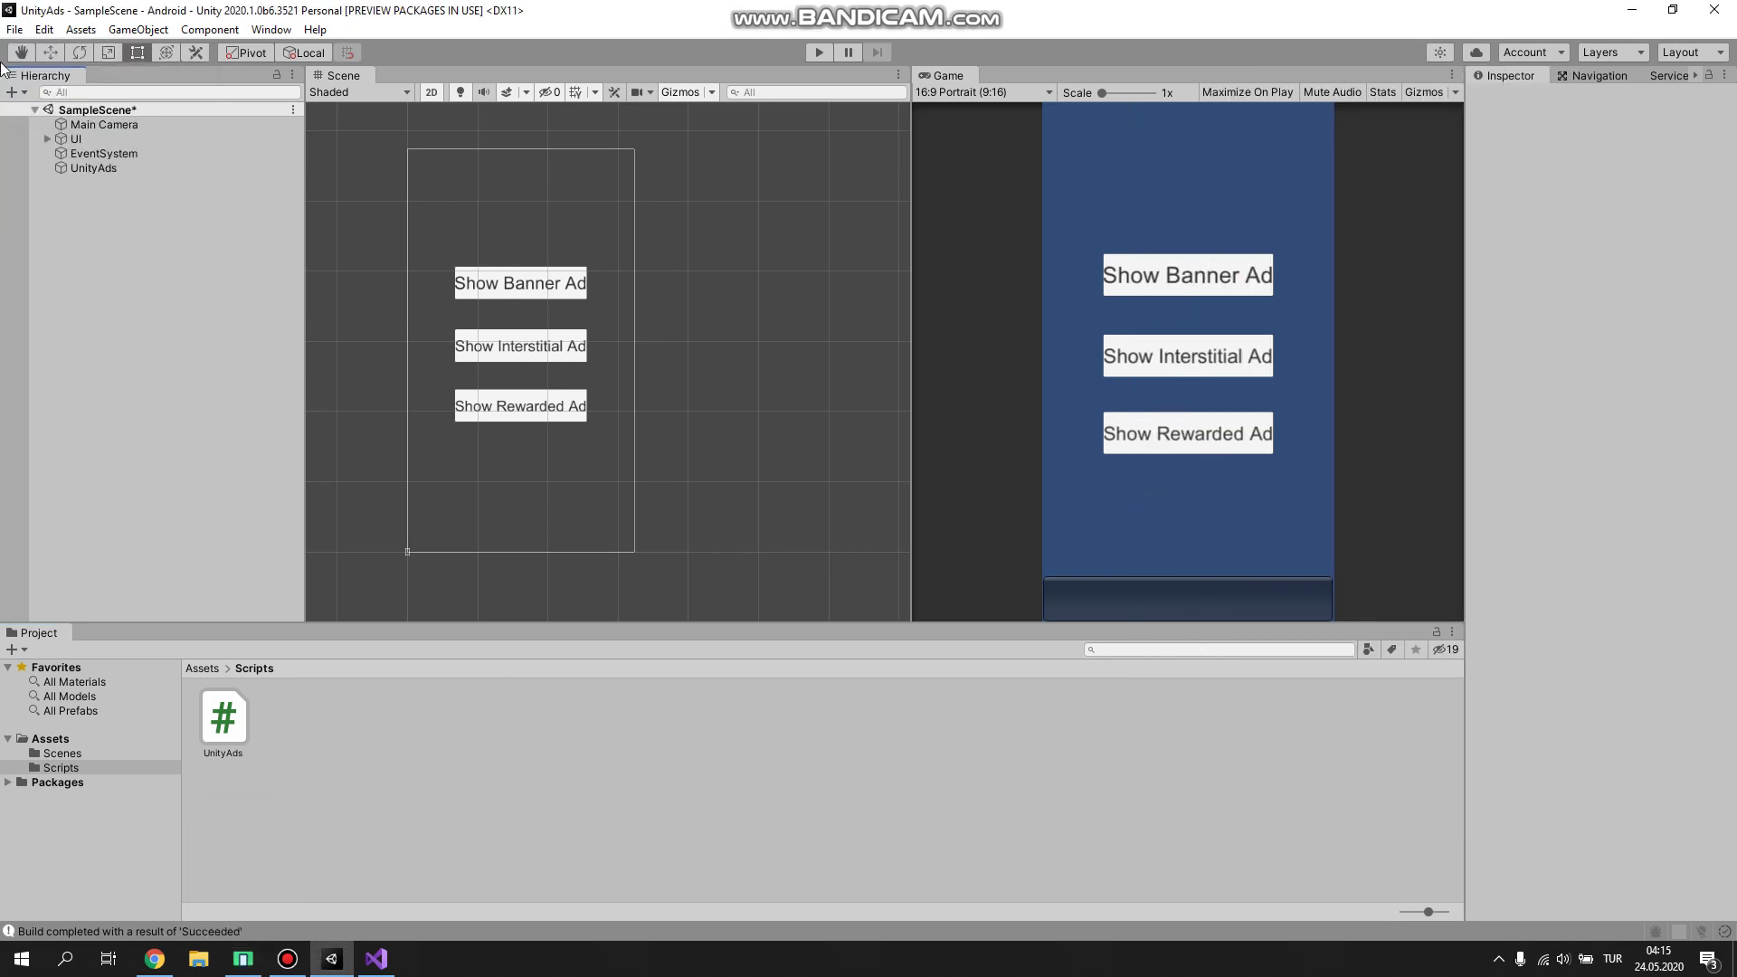
pyautogui.click(15, 30)
pyautogui.click(92, 212)
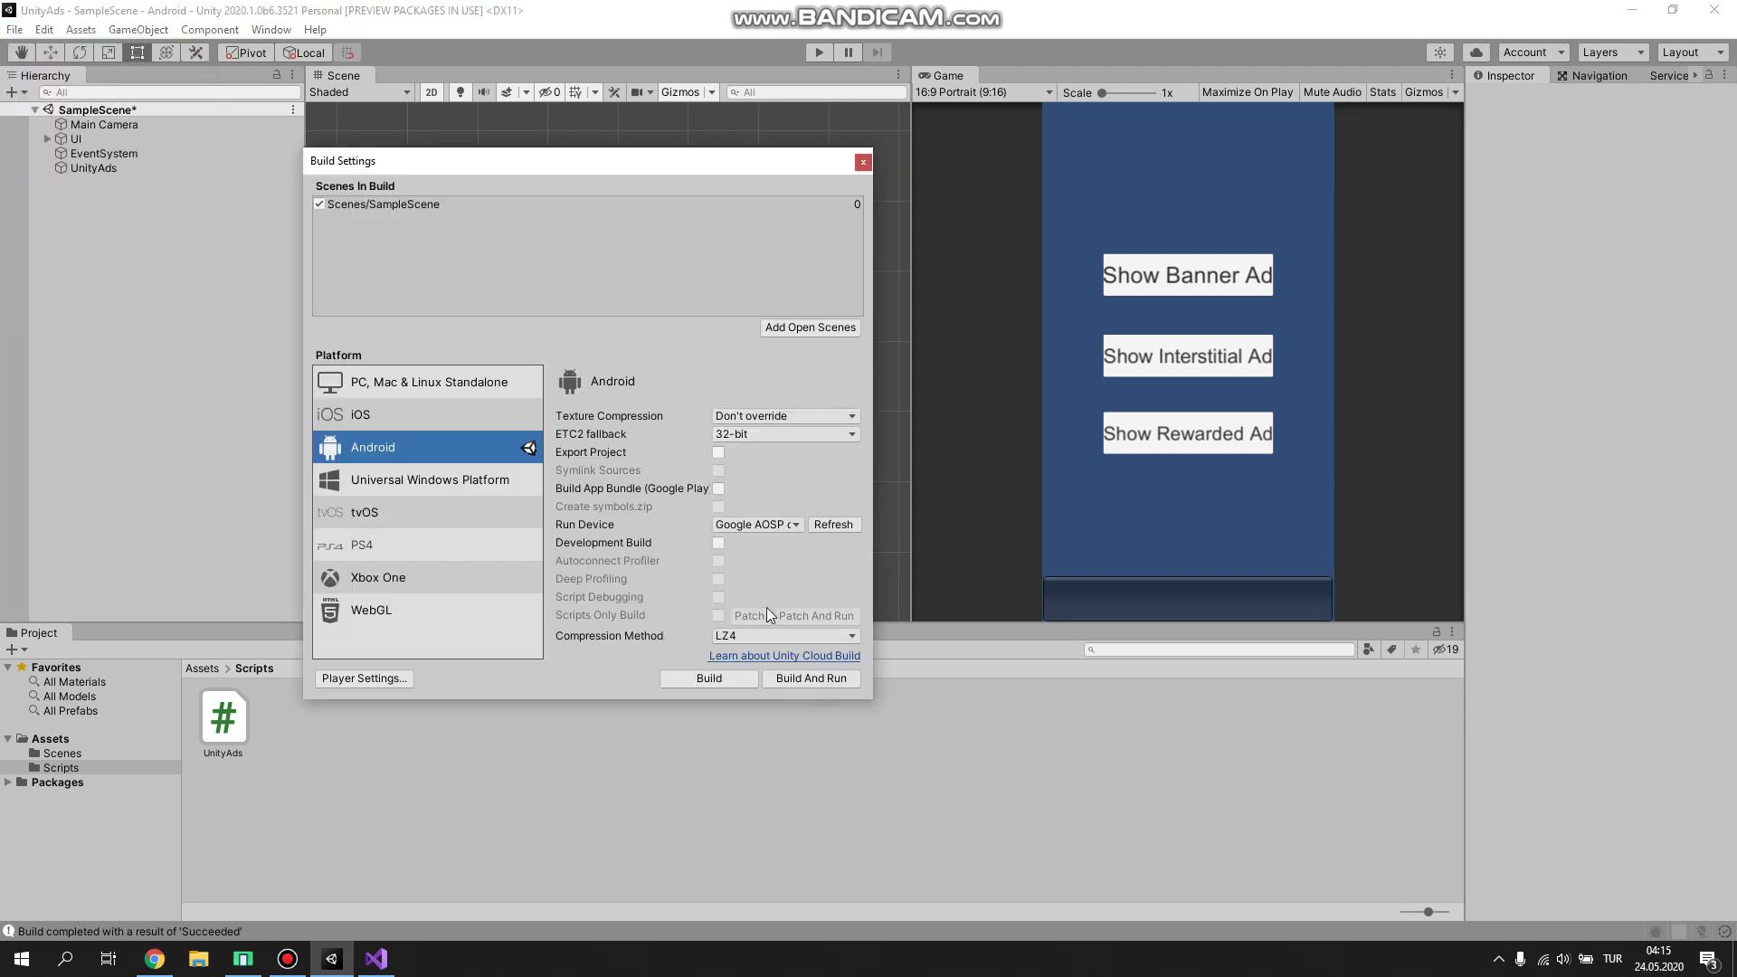
pyautogui.click(862, 164)
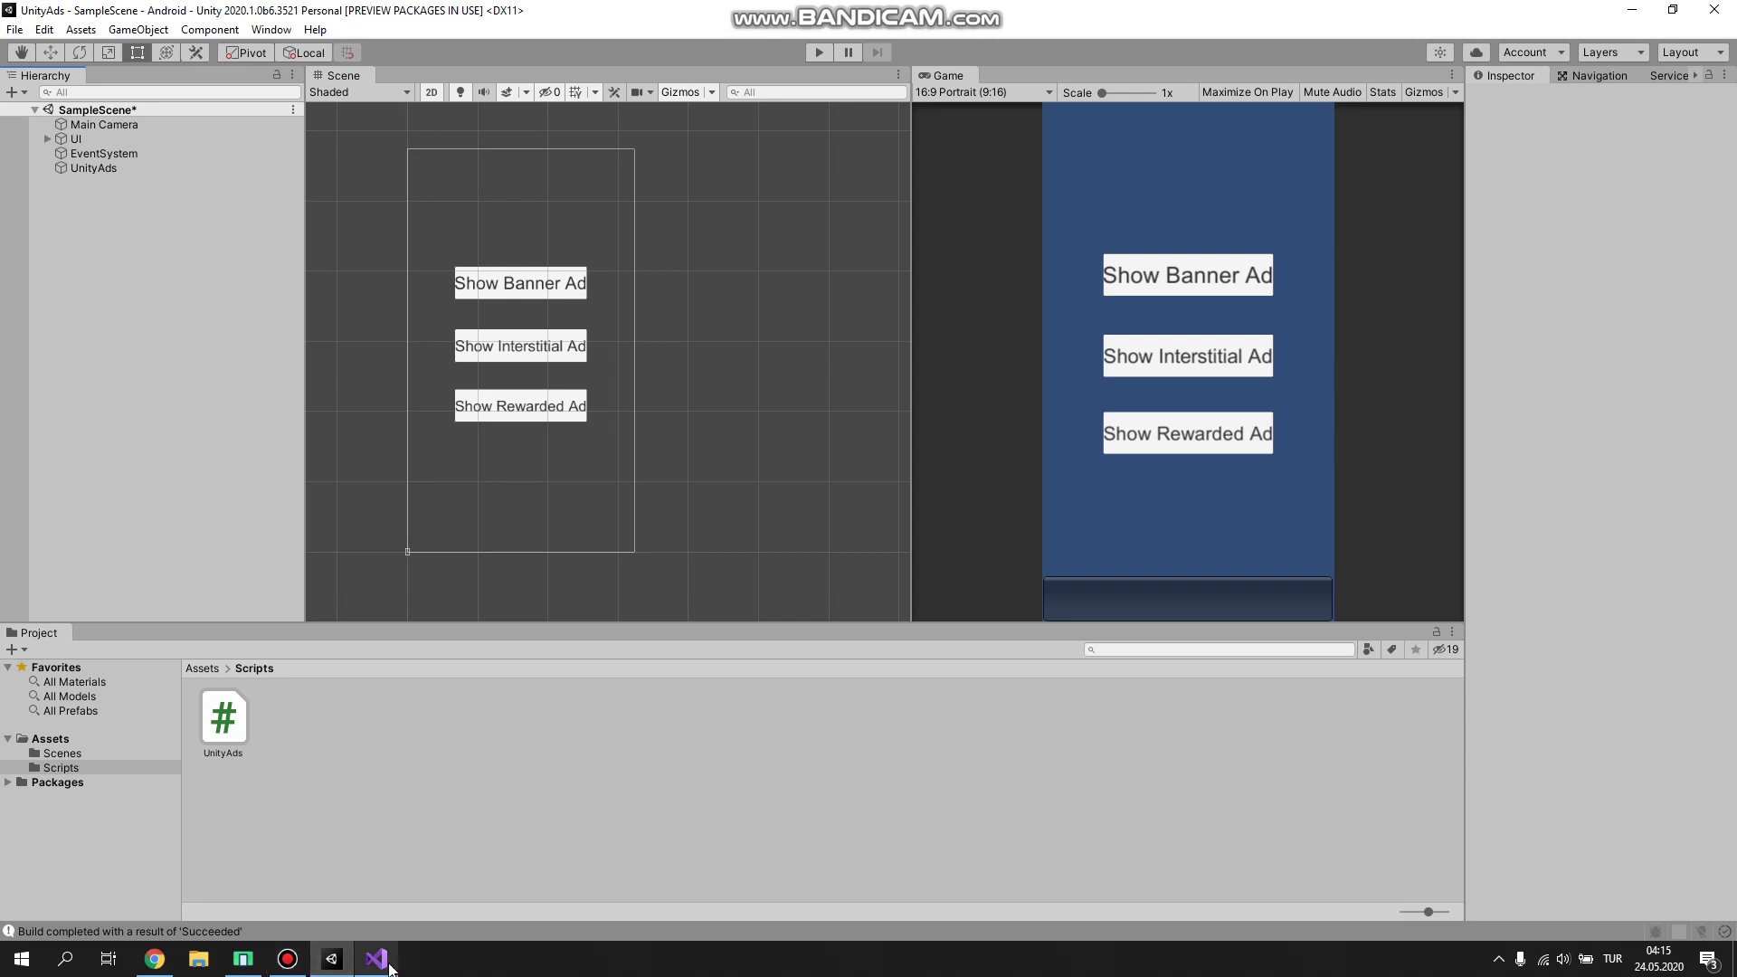
# Step: Bring up the Android emulator and launch the UnityAds app from its app drawer
pyautogui.click(242, 959)
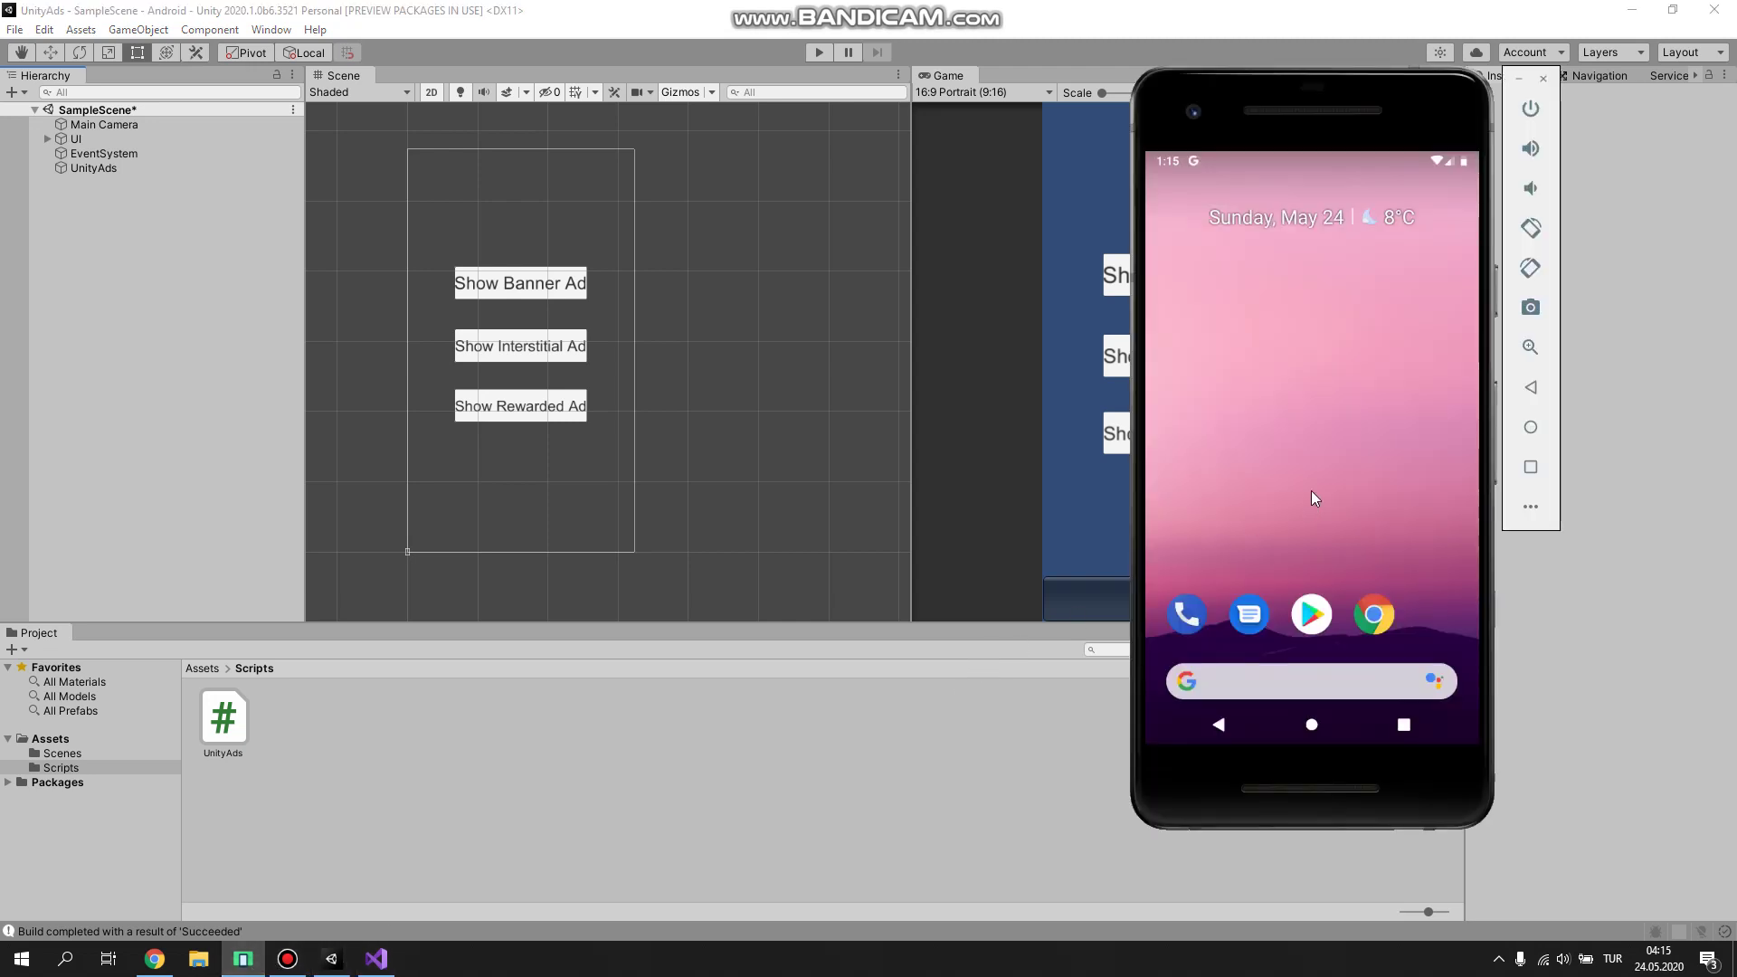
pyautogui.moveTo(1308, 501); pyautogui.dragTo(1324, 183)
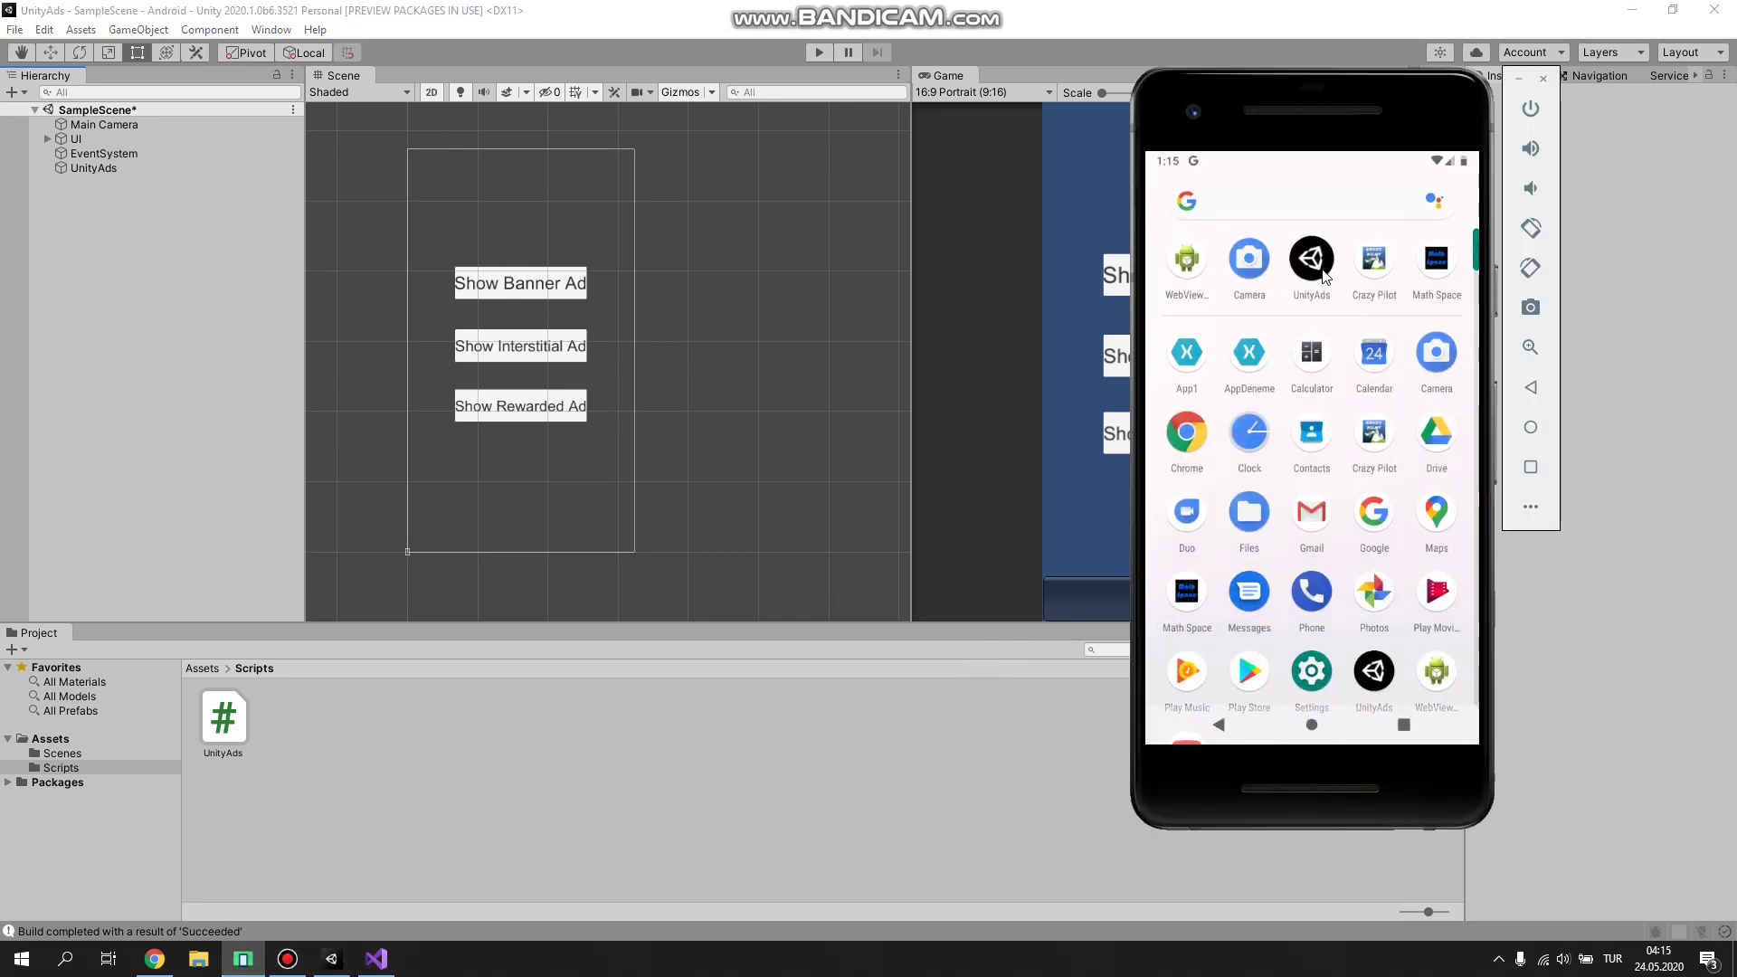
pyautogui.click(1314, 262)
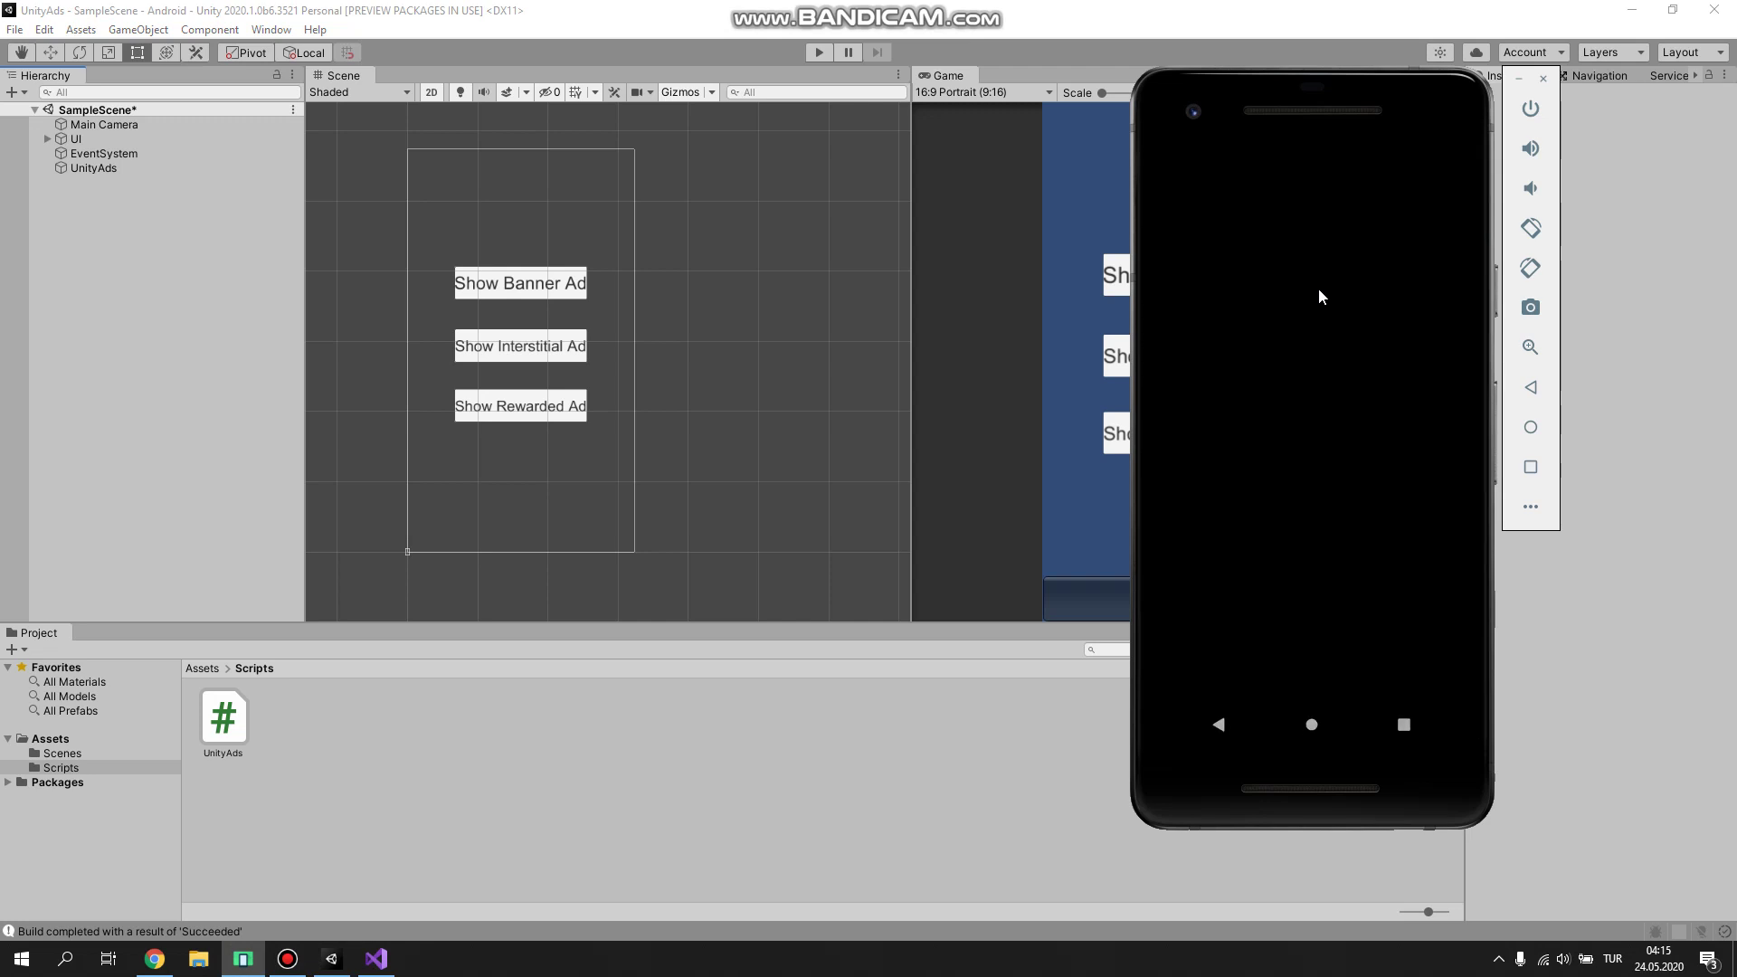
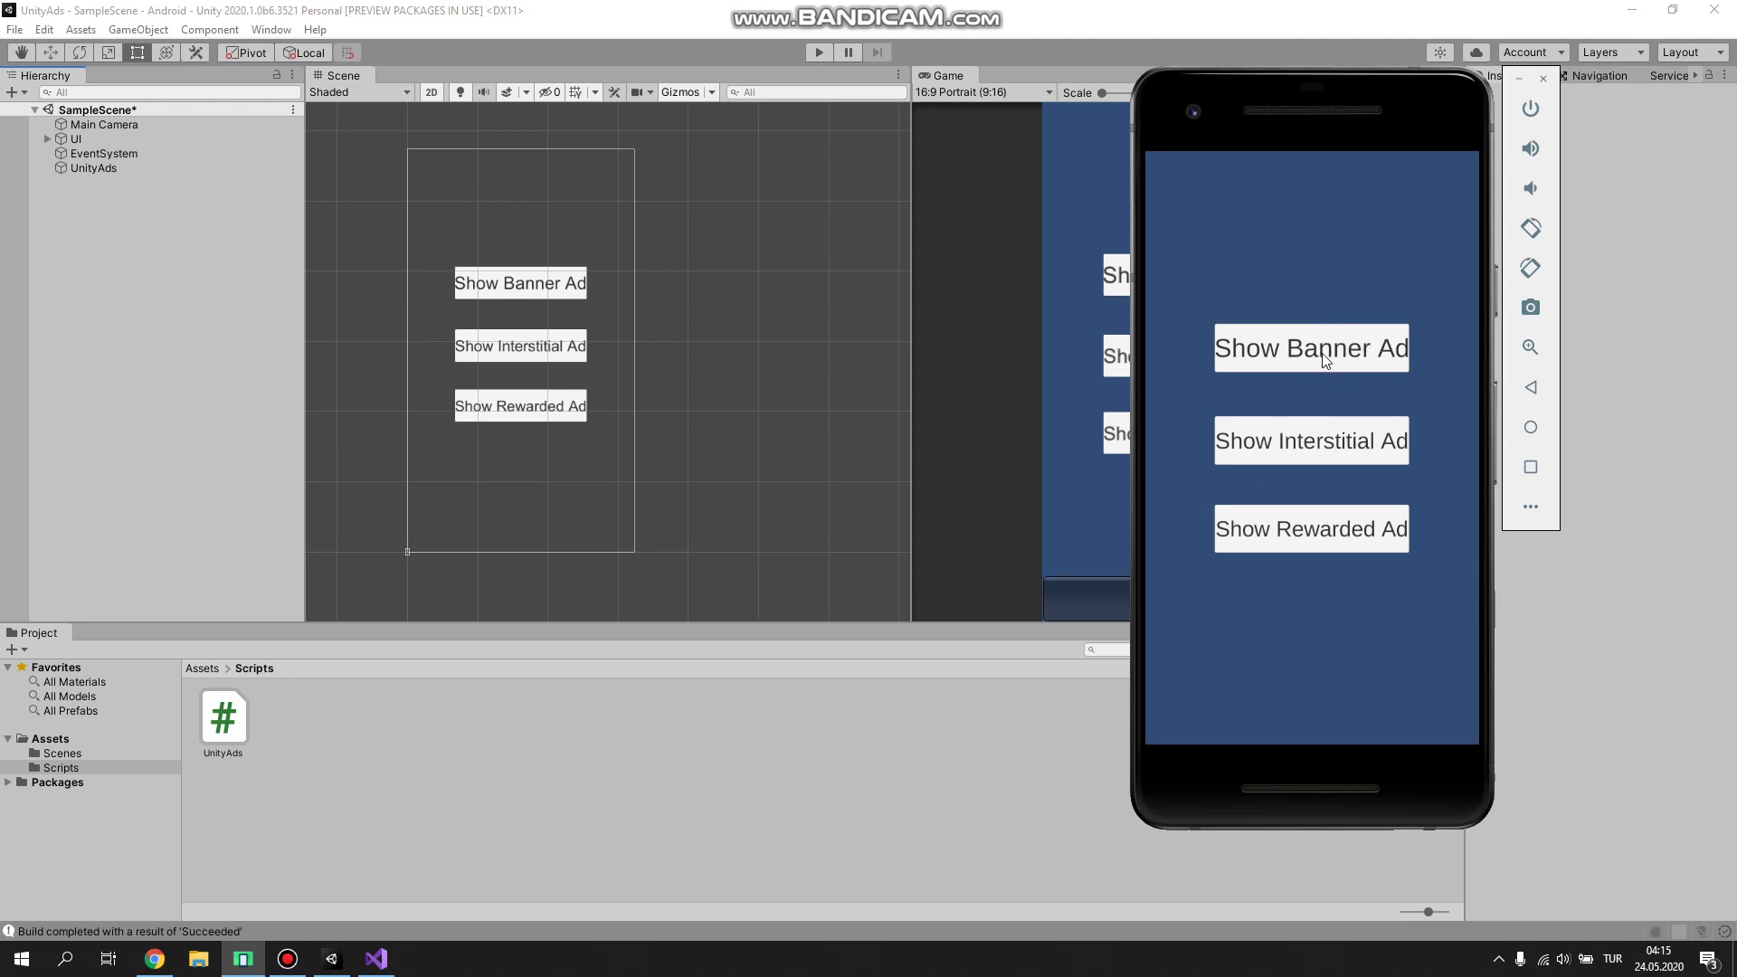
# Step: Play the rewarded test ad with the sound muted, then close it
pyautogui.click(1344, 540)
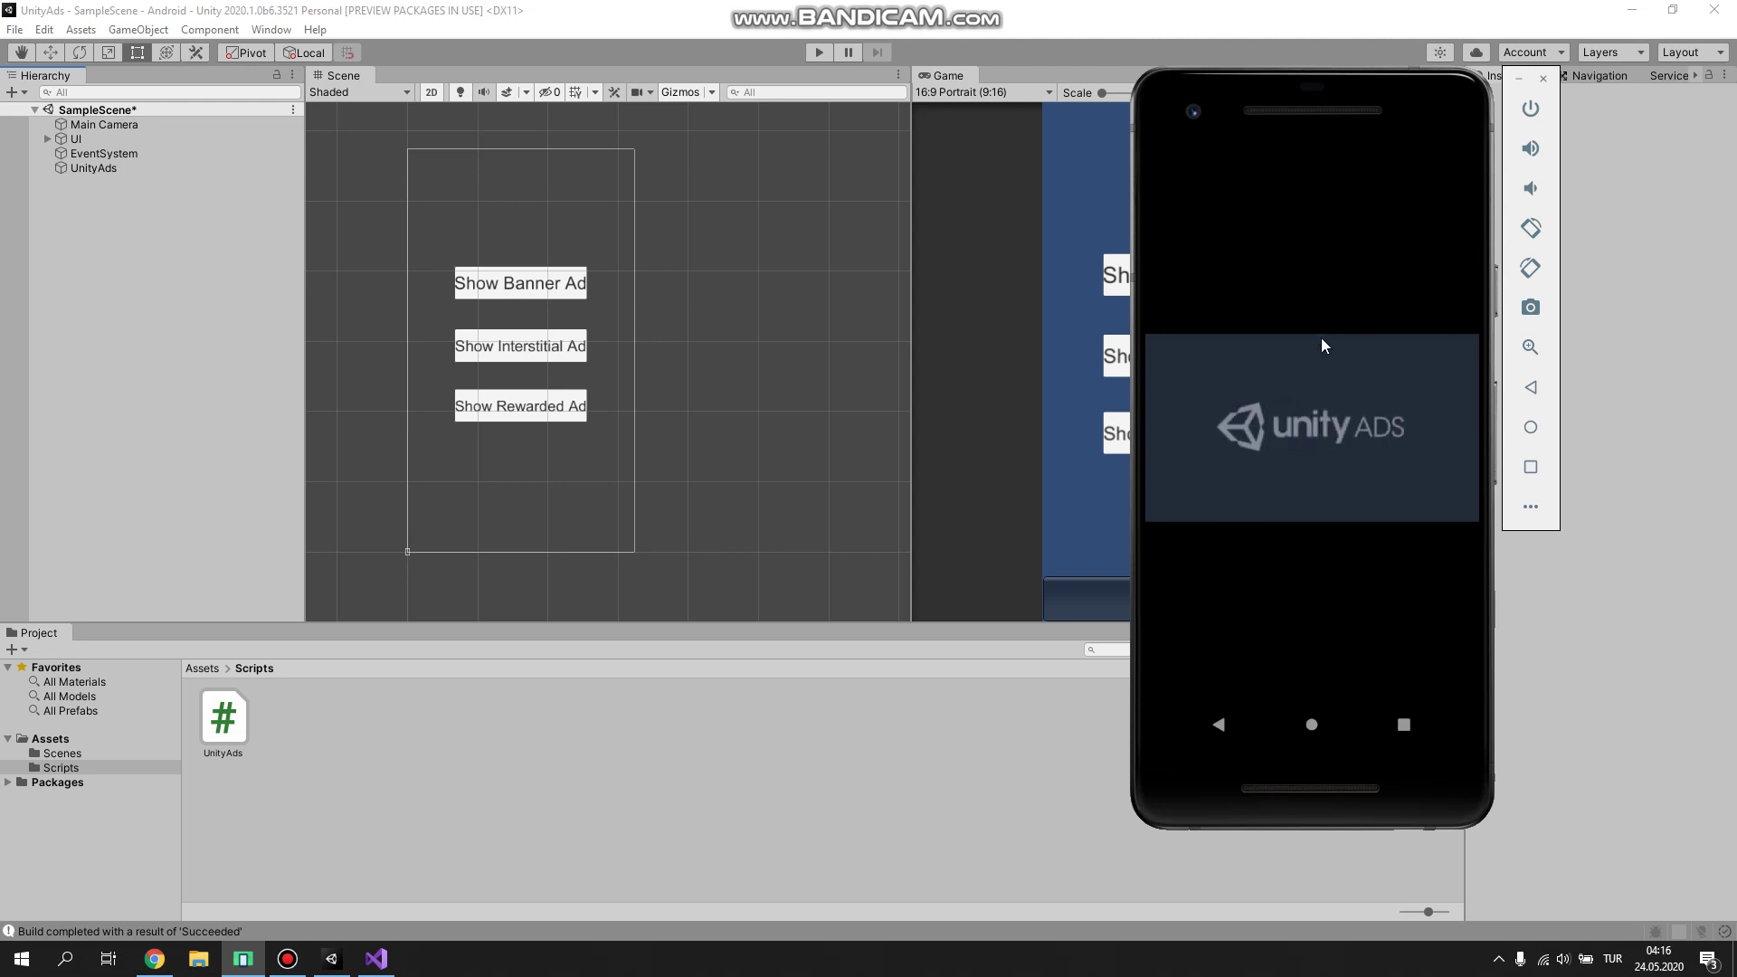
pyautogui.click(1168, 677)
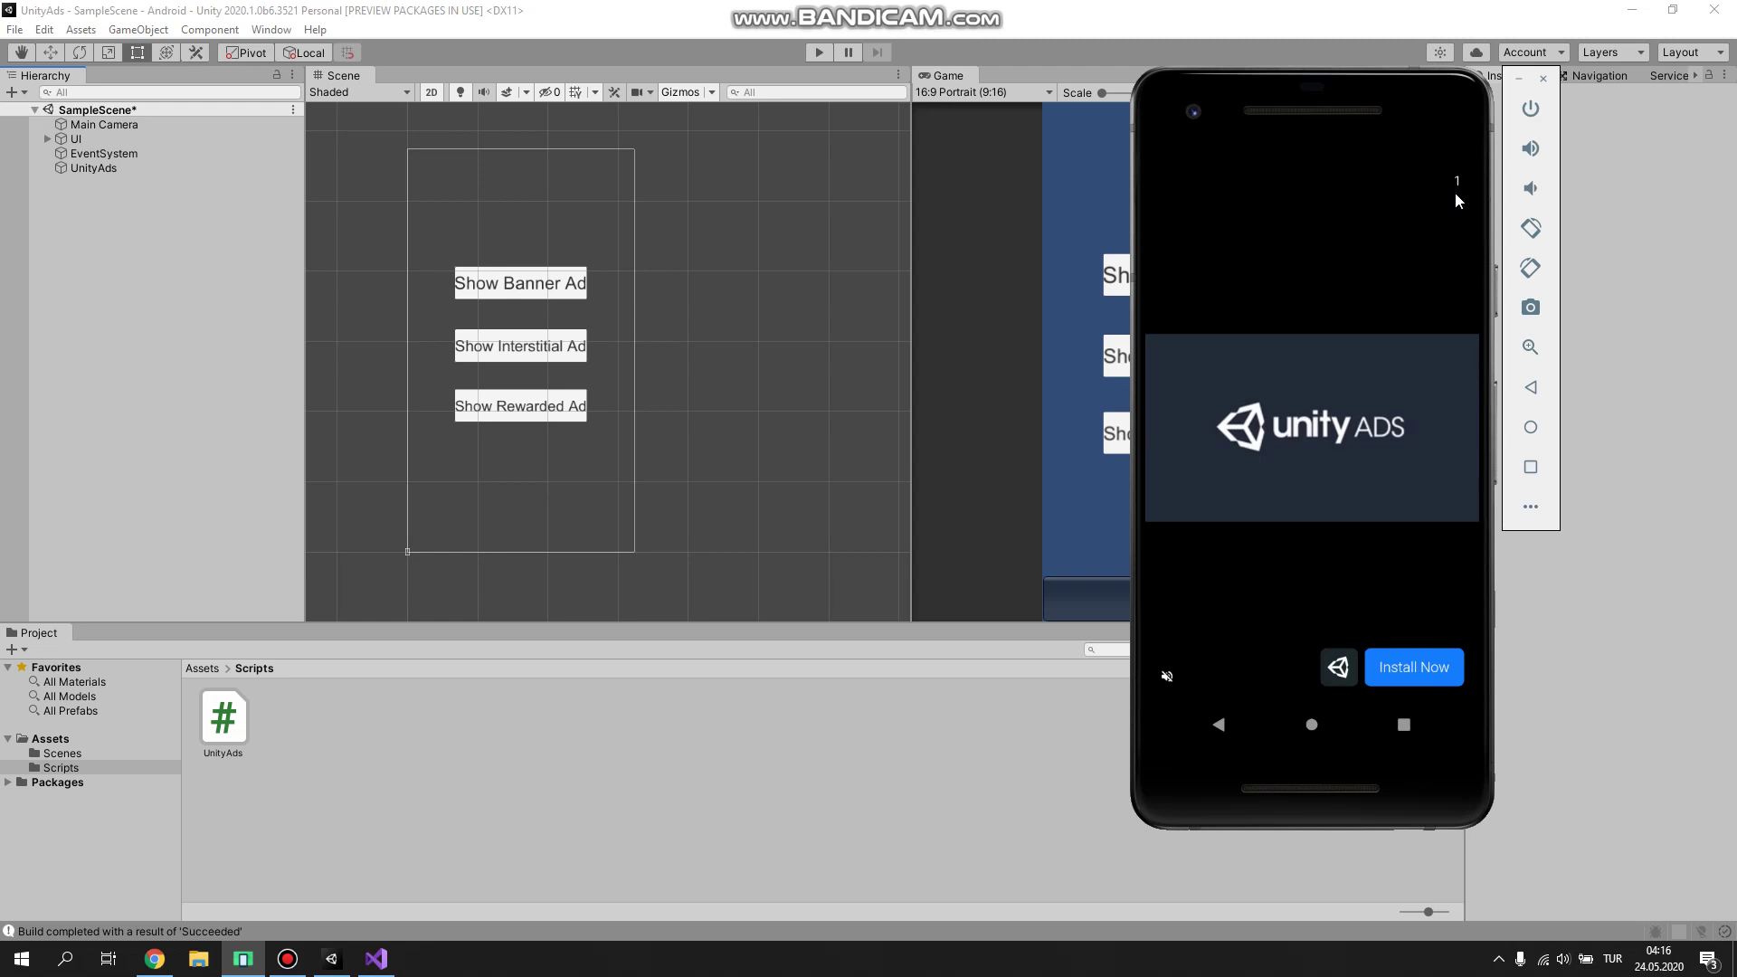
pyautogui.click(1457, 176)
# Step: Play and close the interstitial test ad, then show the Unity Ads test banner
pyautogui.click(1348, 447)
pyautogui.click(1462, 168)
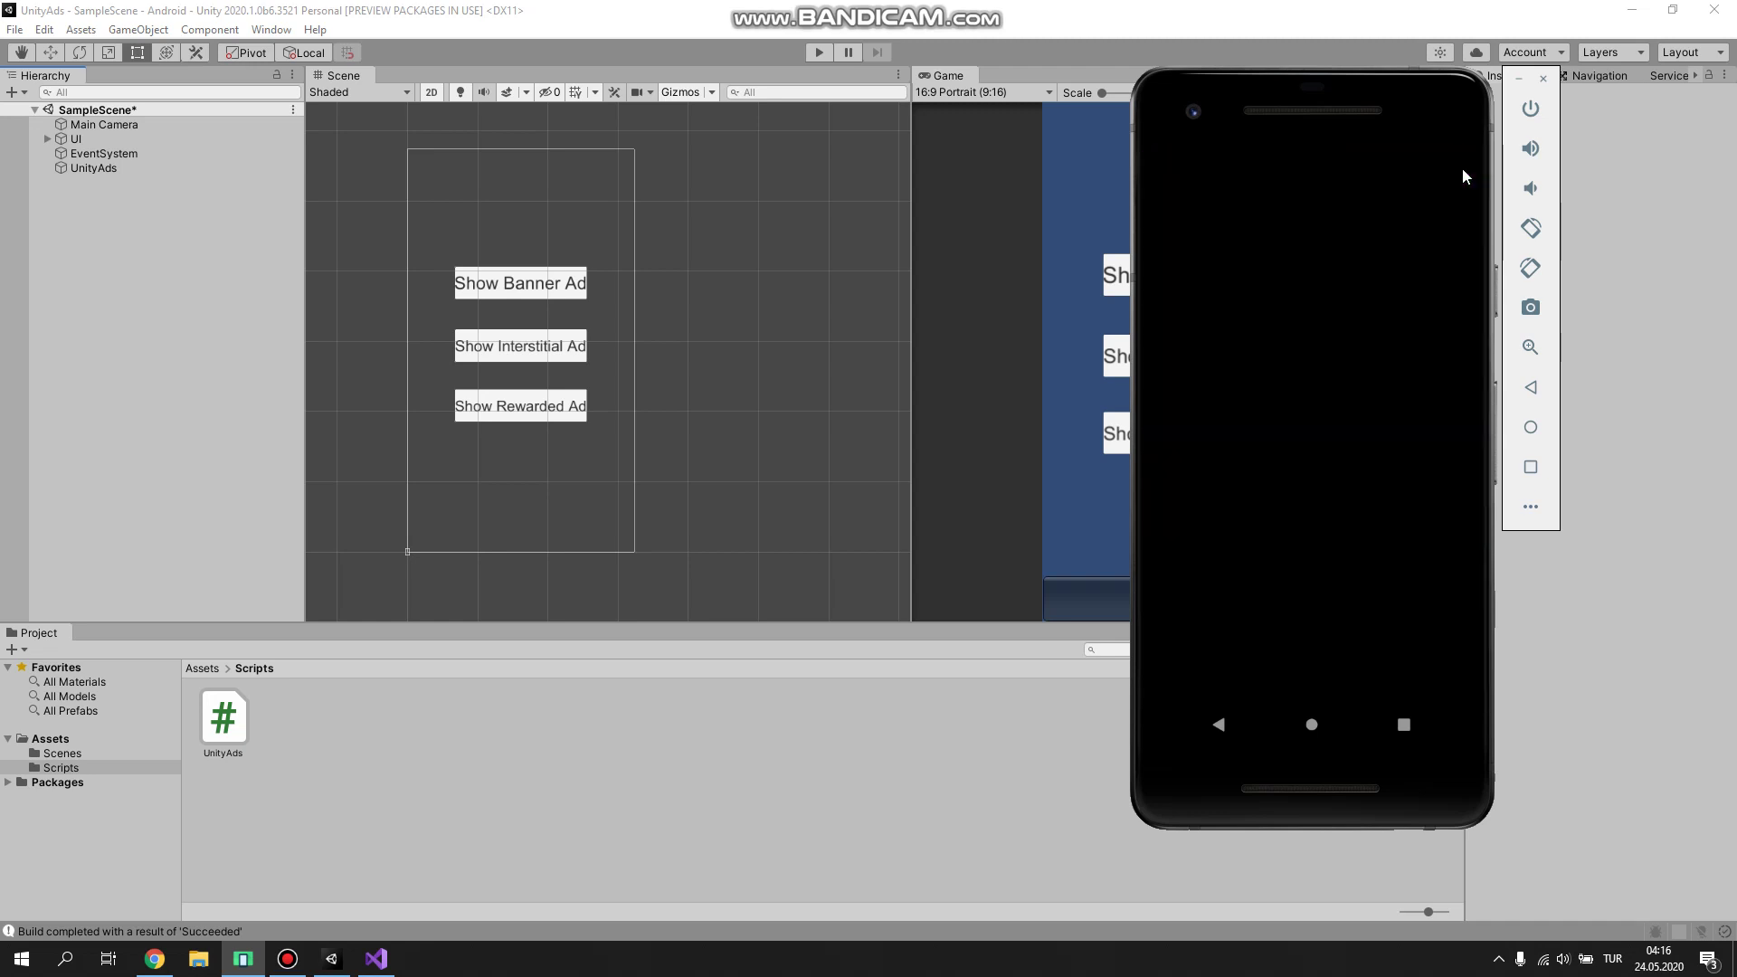
pyautogui.click(1359, 351)
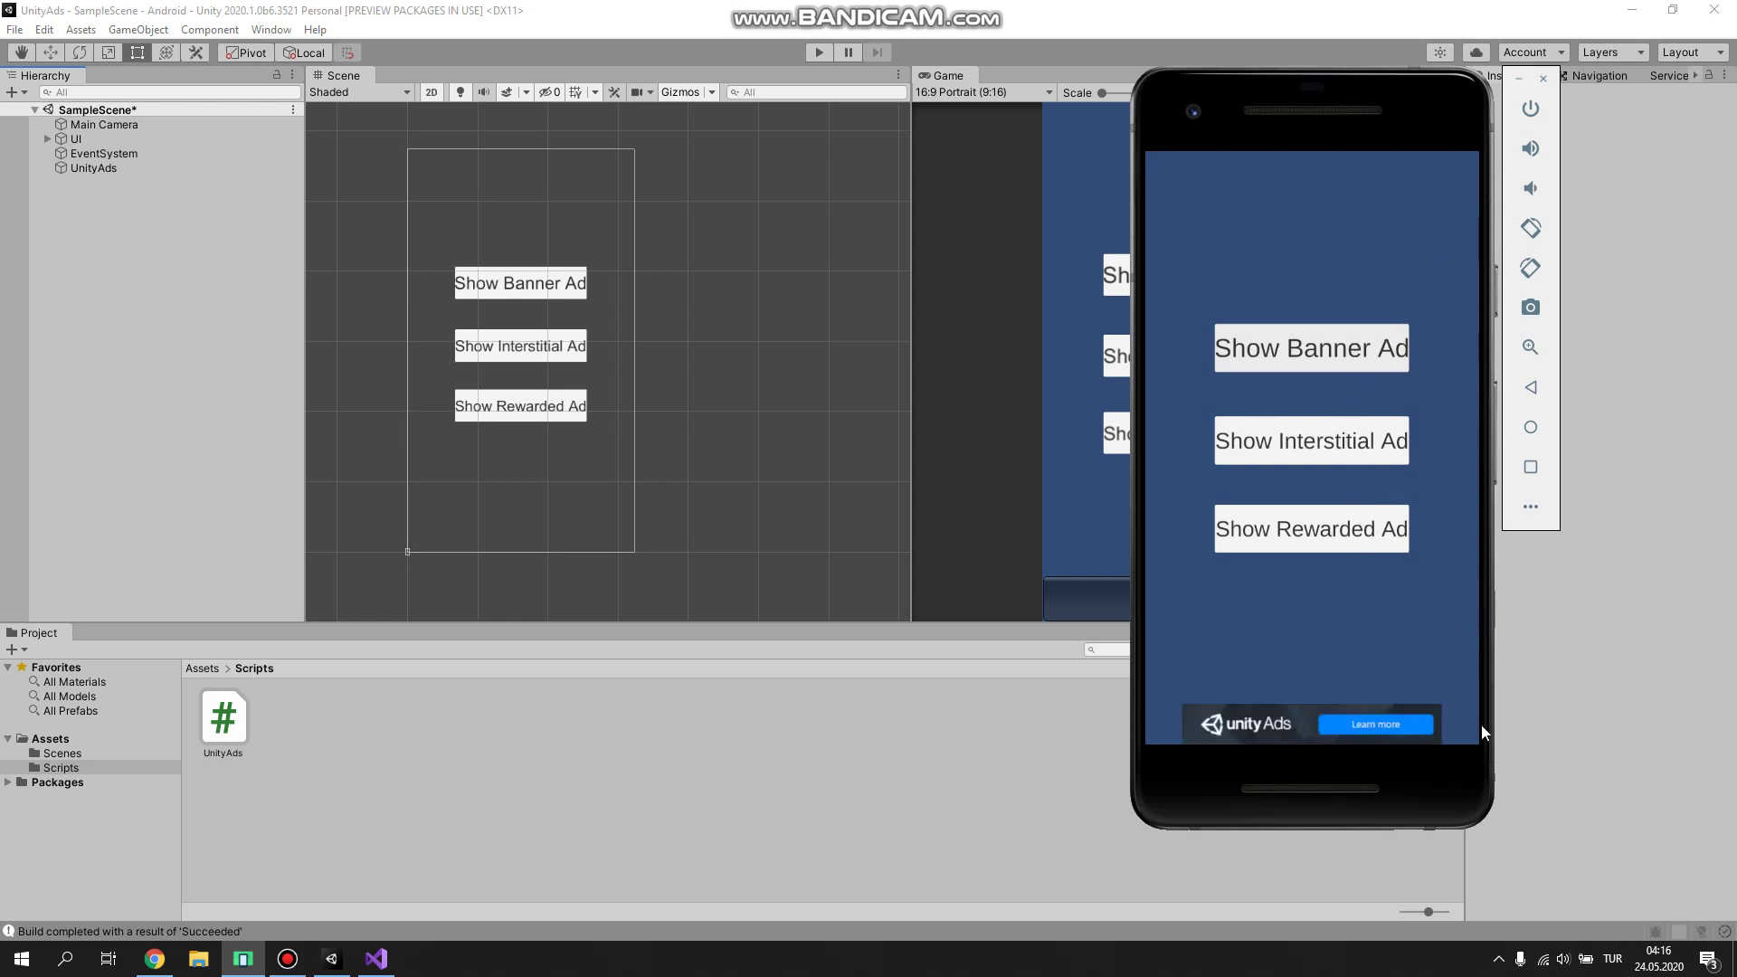
# Step: Close the ads test app, launch Math Space, and start the AD +100 rewarded video
pyautogui.click(1396, 724)
pyautogui.moveTo(1352, 279); pyautogui.dragTo(1336, 174)
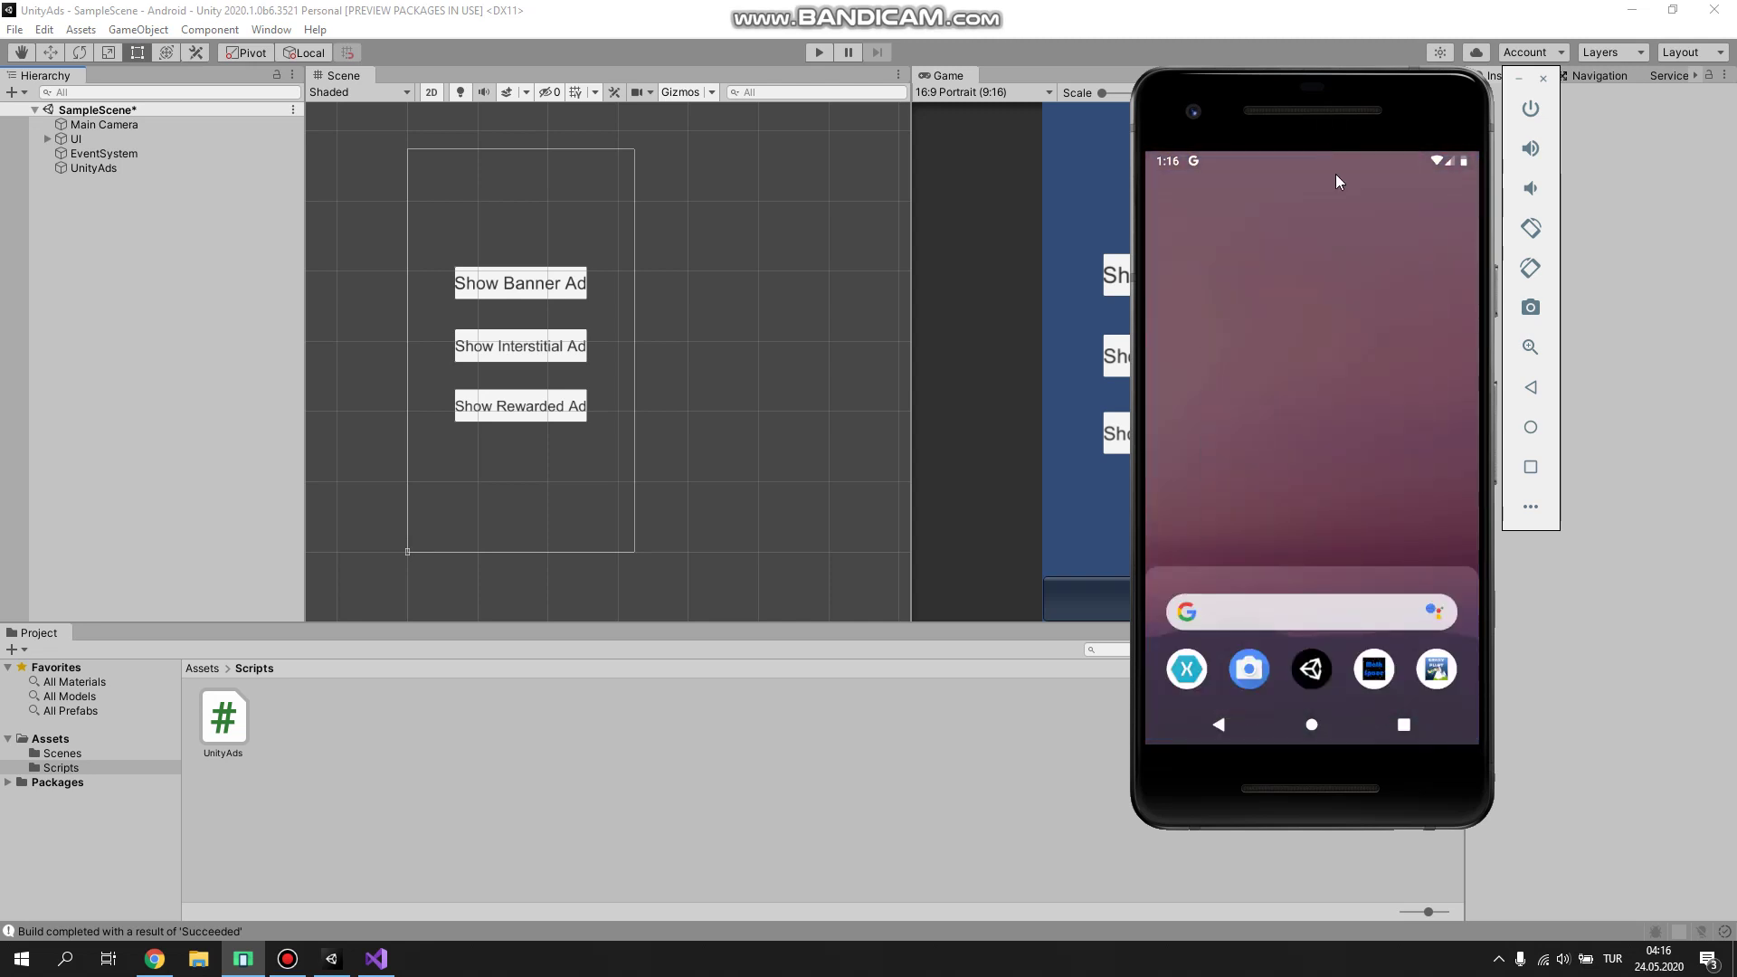
pyautogui.moveTo(1376, 563); pyautogui.dragTo(1341, 194)
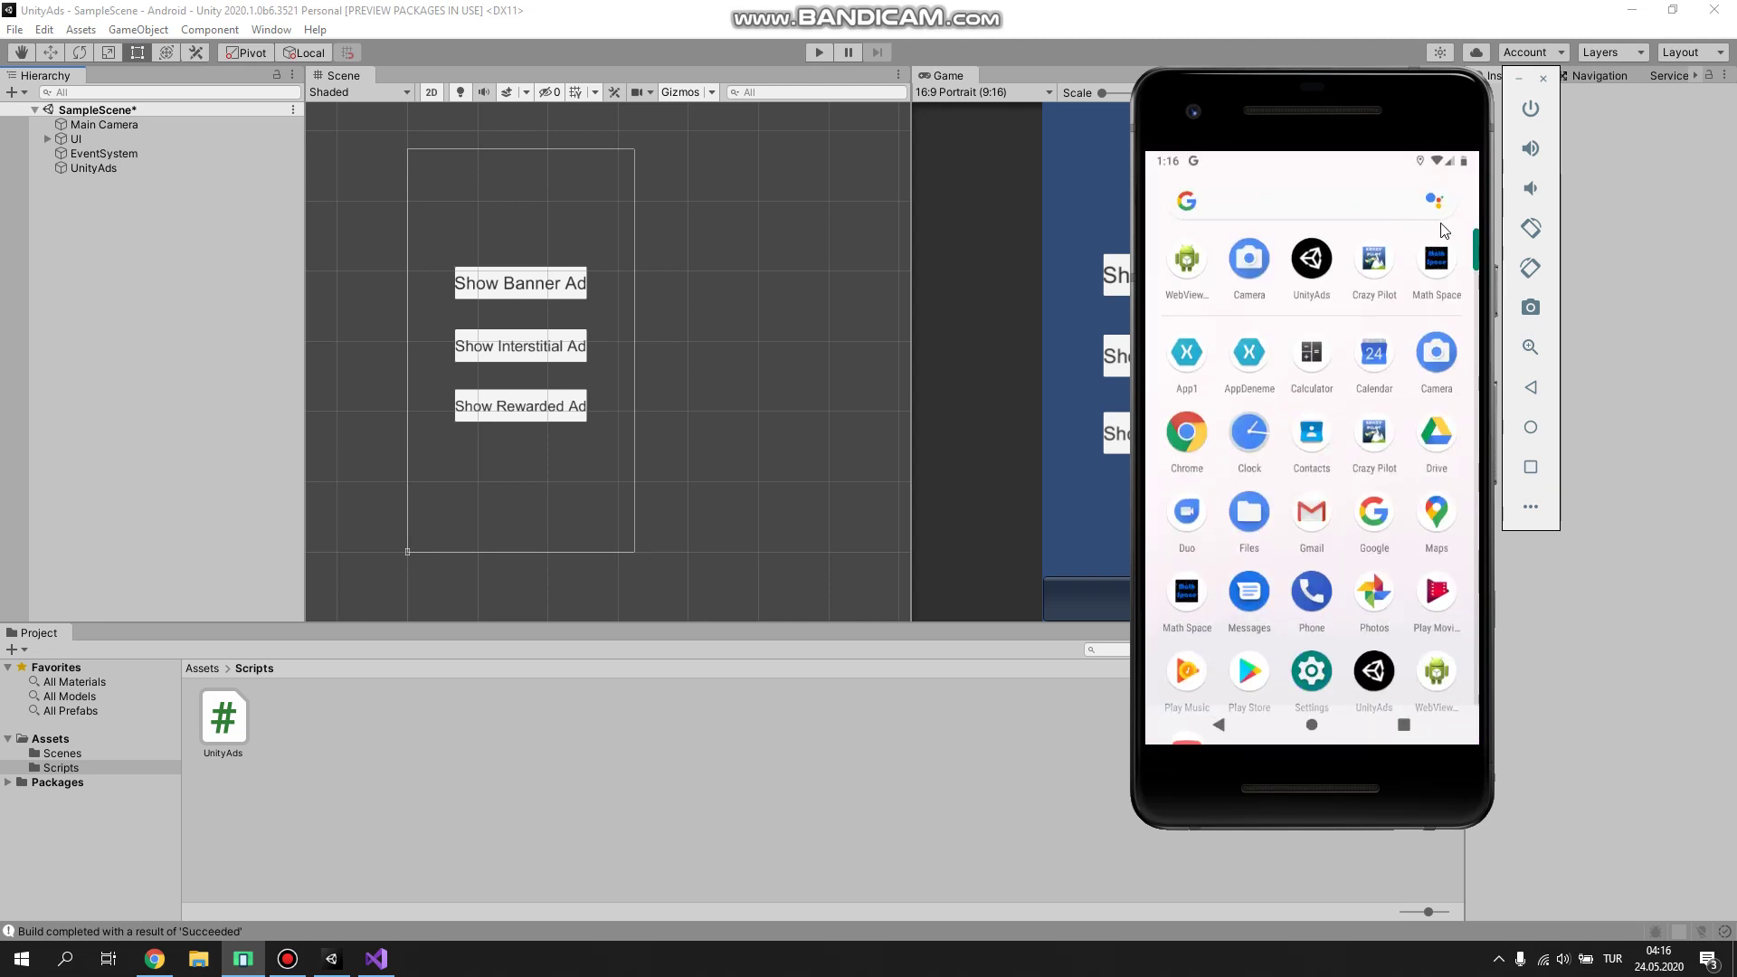
pyautogui.click(1332, 357)
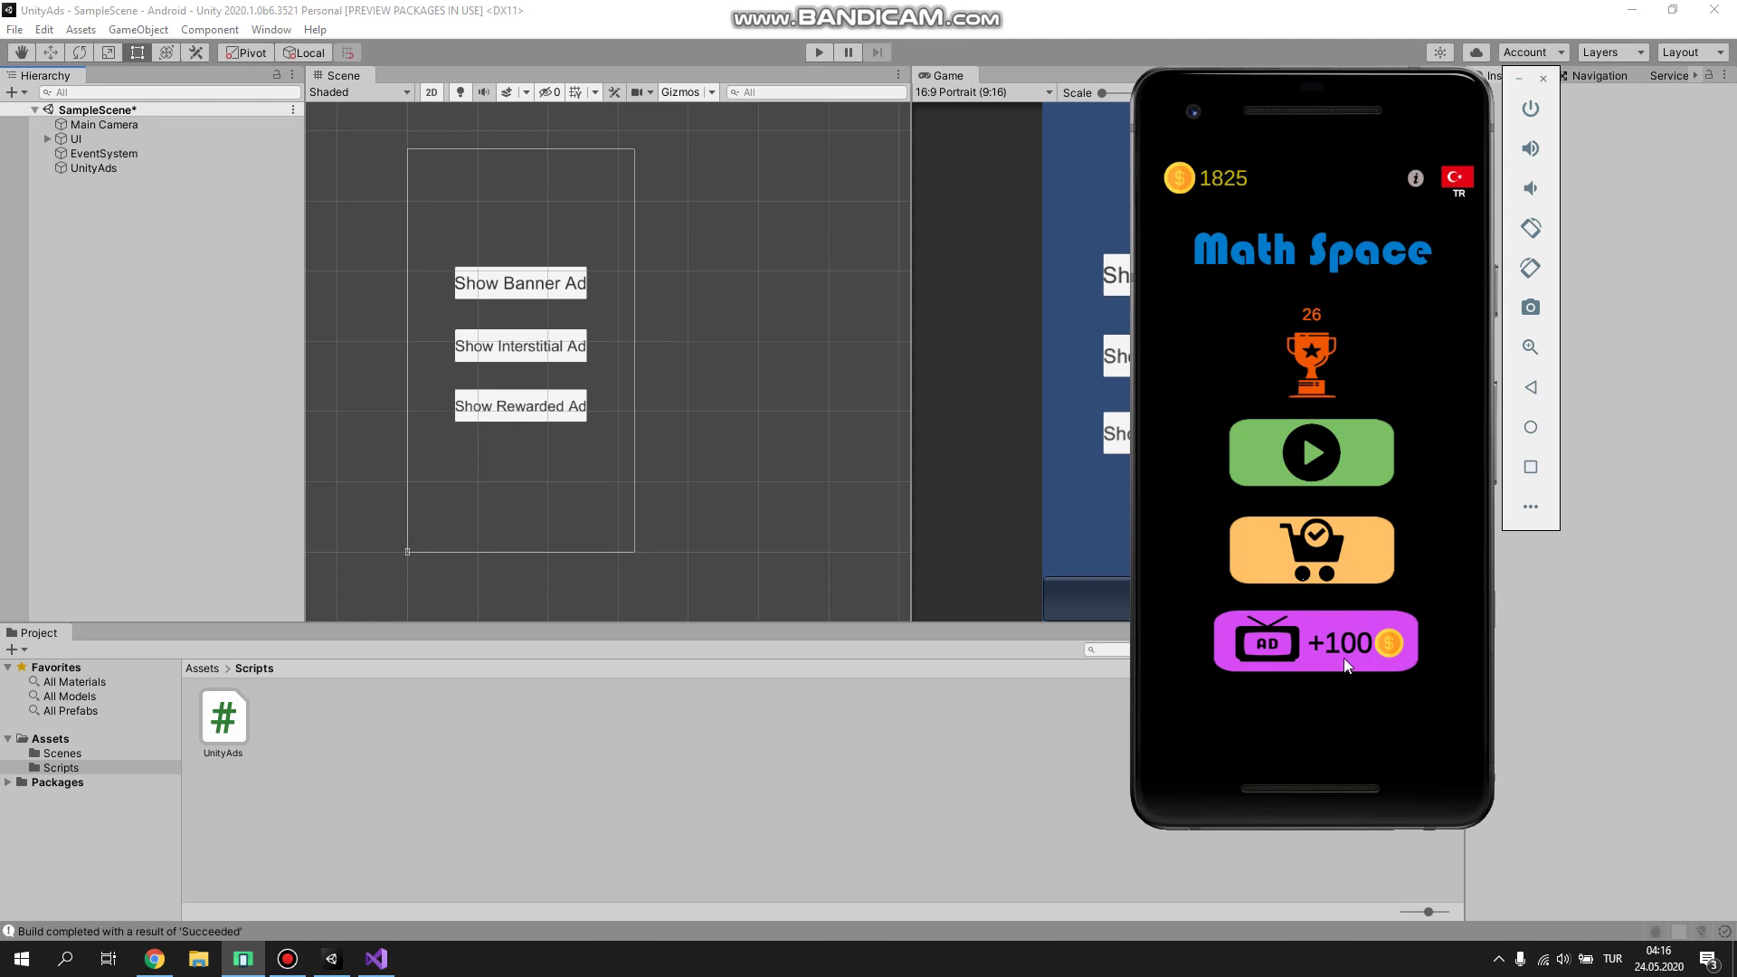
pyautogui.click(1357, 464)
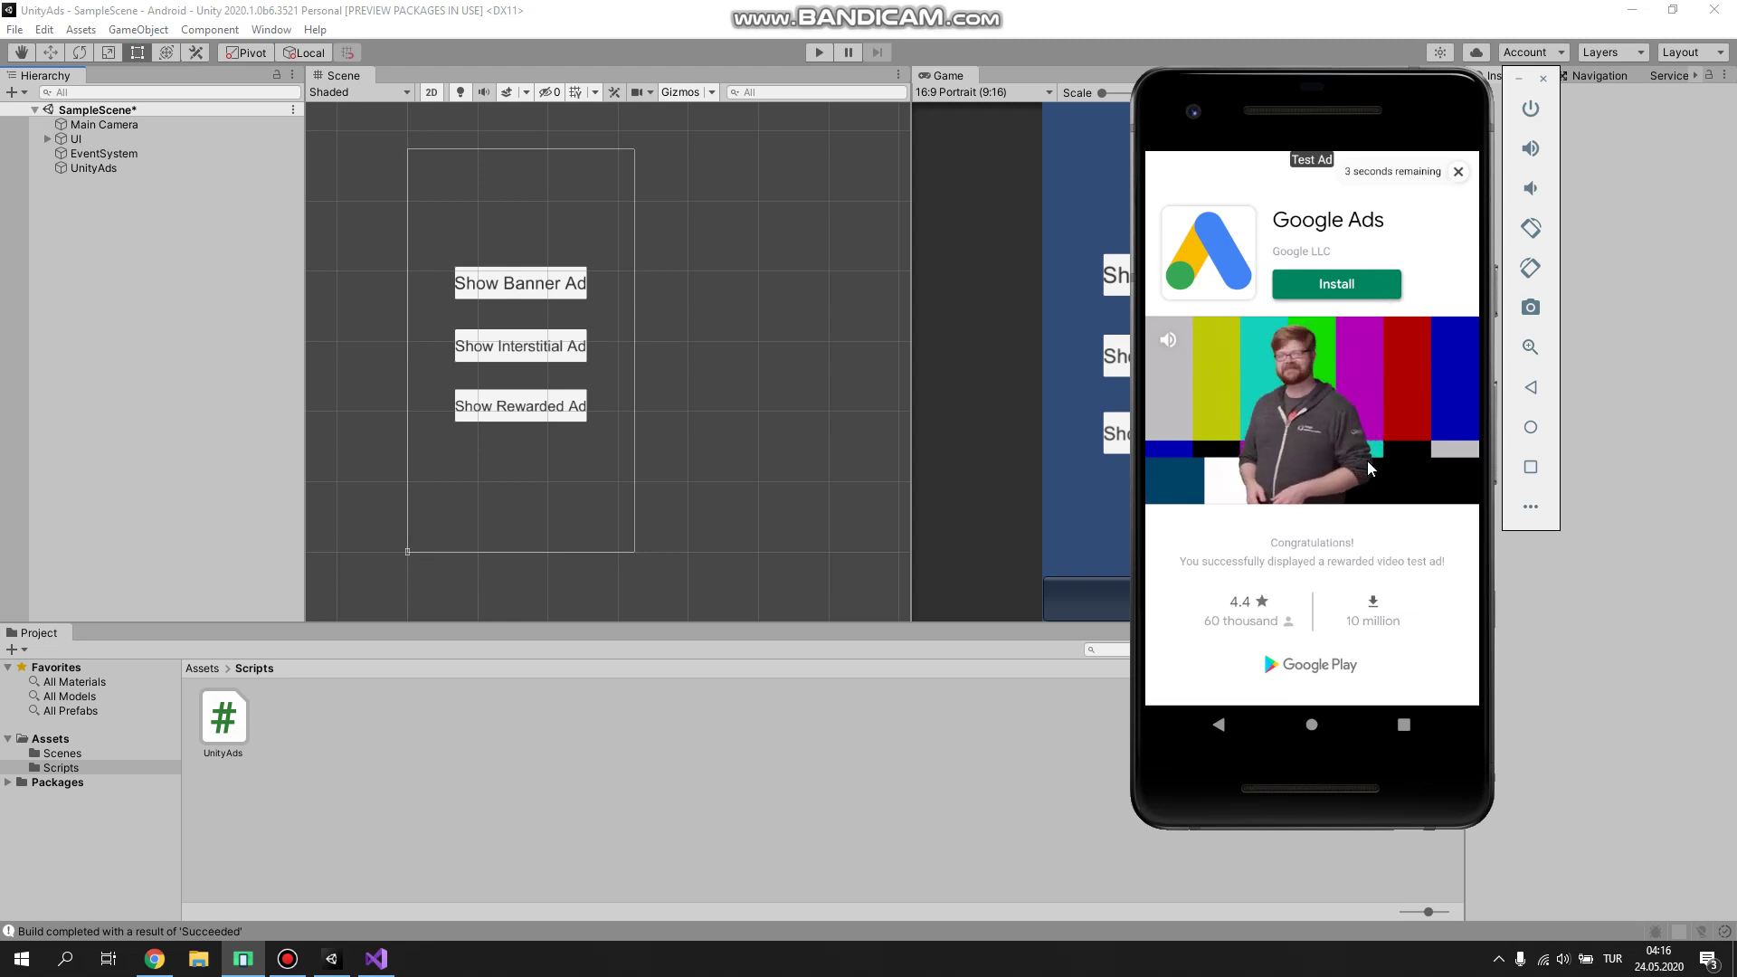
# Step: Close the finished rewarded ad, returning to the menu with 1925 coins
pyautogui.click(1458, 173)
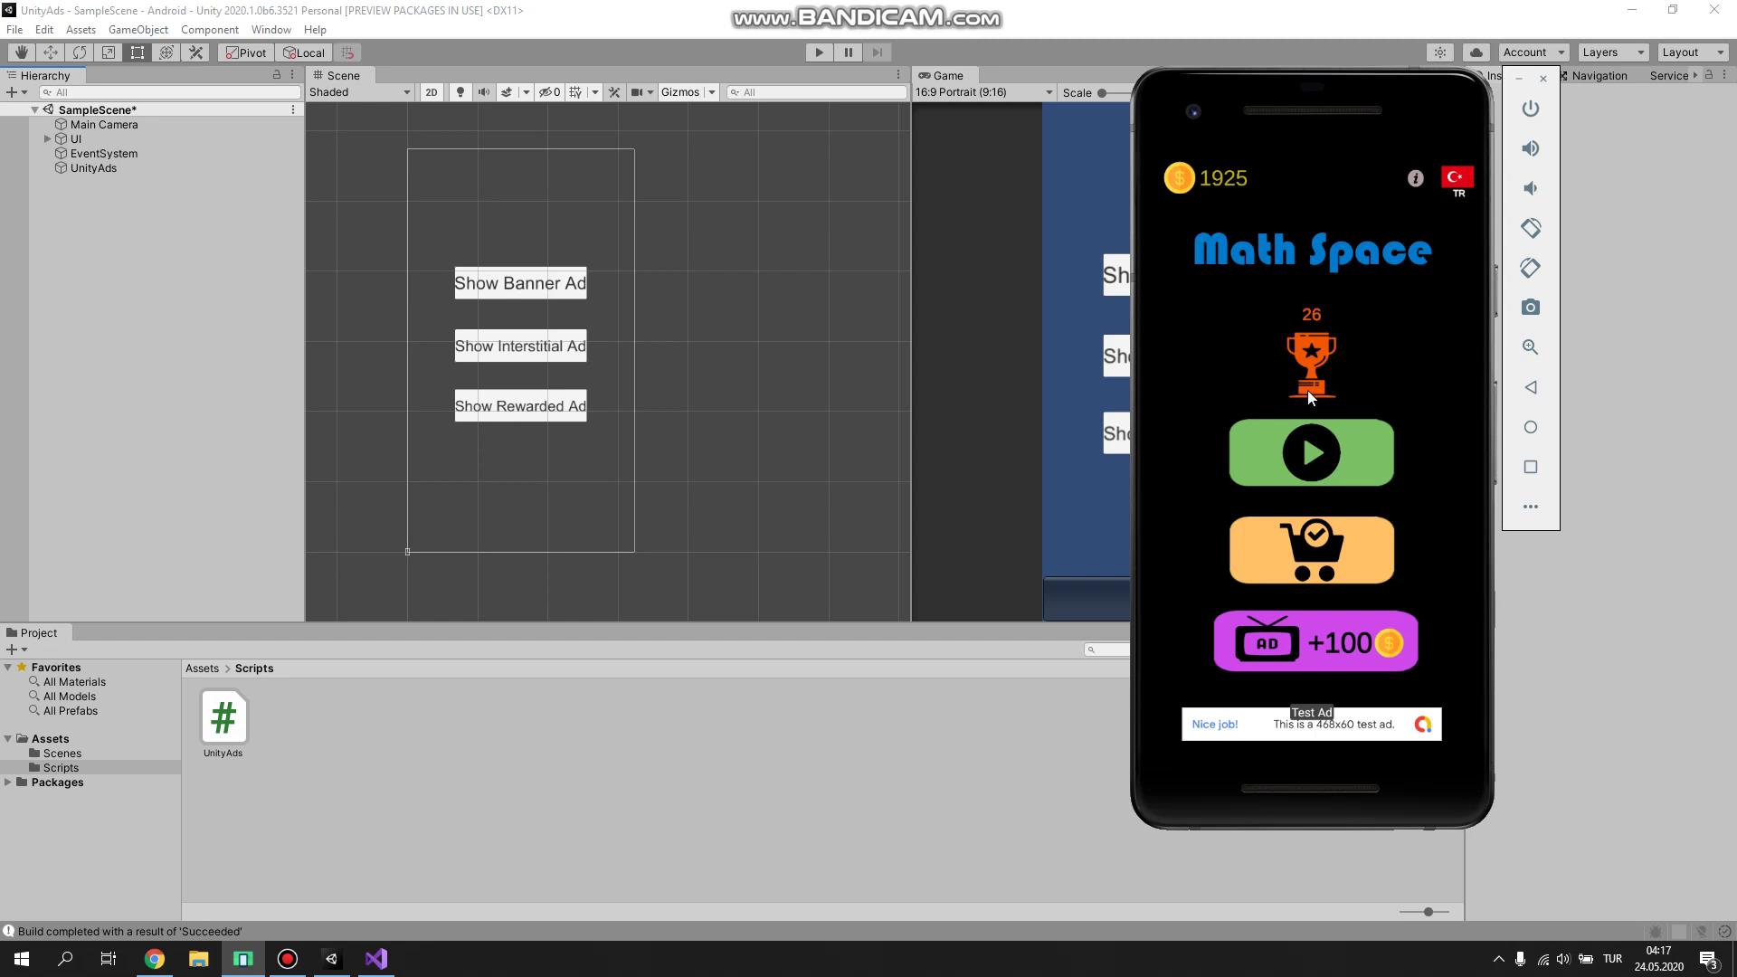
# Step: Start a Math Space round and keep bouncing the ball past obstacles to reach 12 points
pyautogui.click(1336, 447)
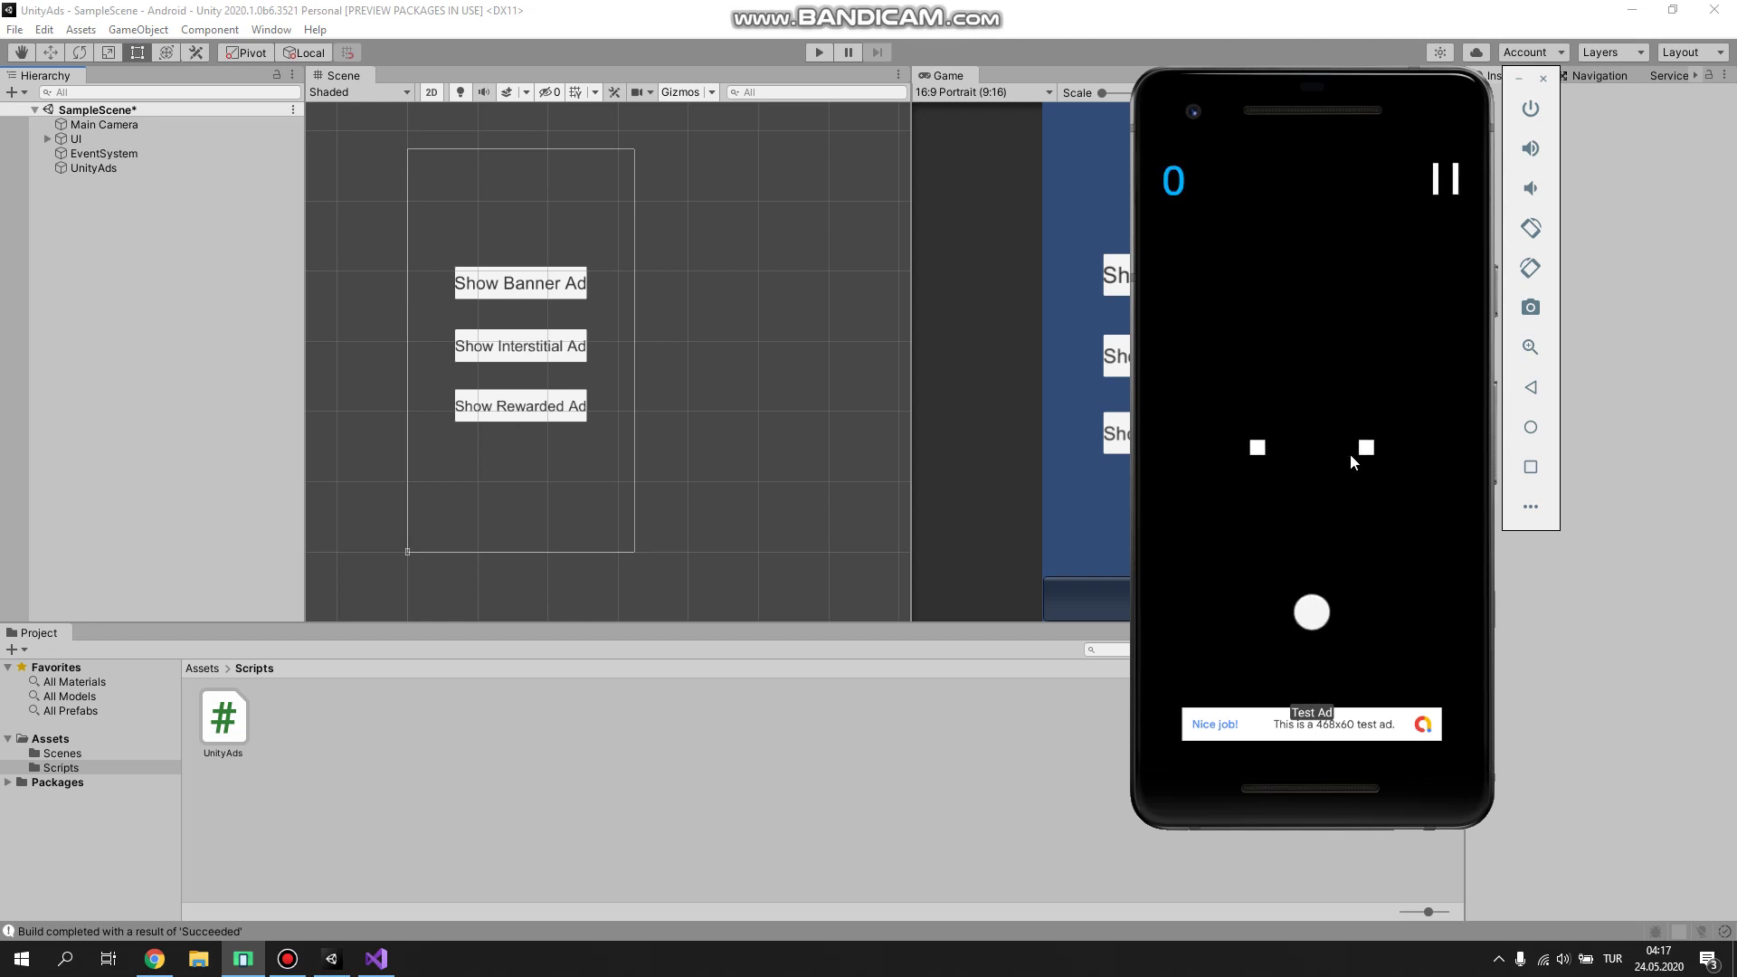
pyautogui.click(1348, 462)
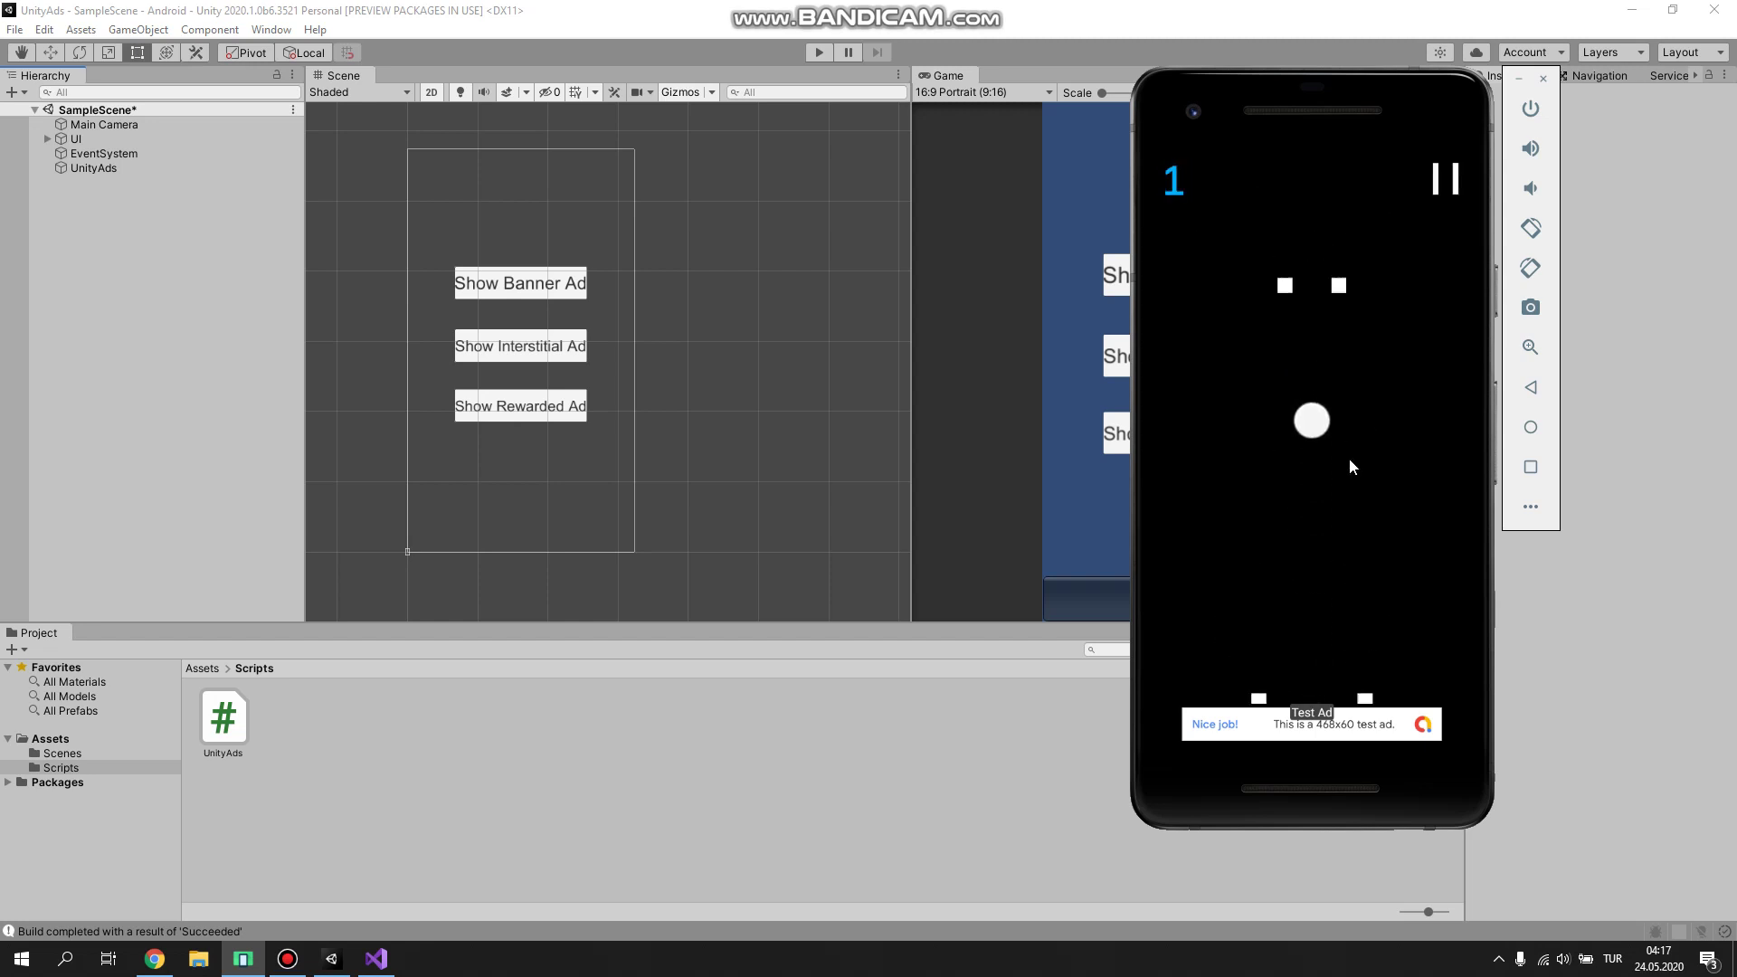
pyautogui.click(1347, 462)
pyautogui.click(1346, 464)
pyautogui.click(1348, 469)
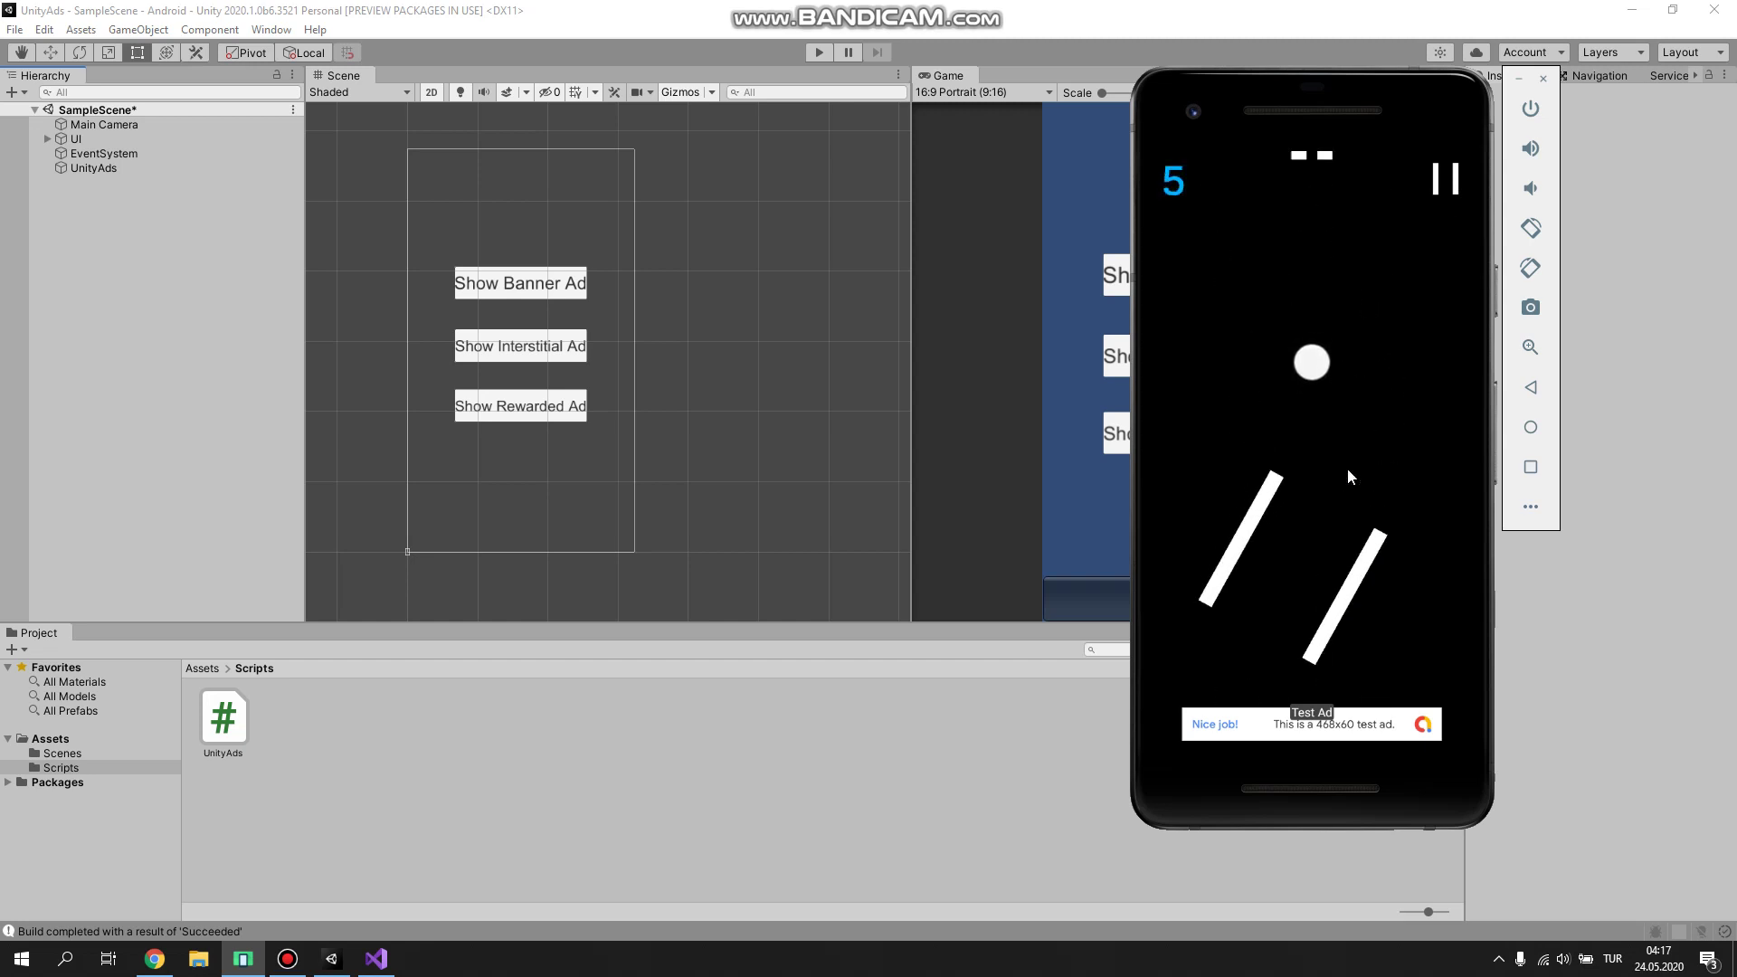
pyautogui.click(1358, 485)
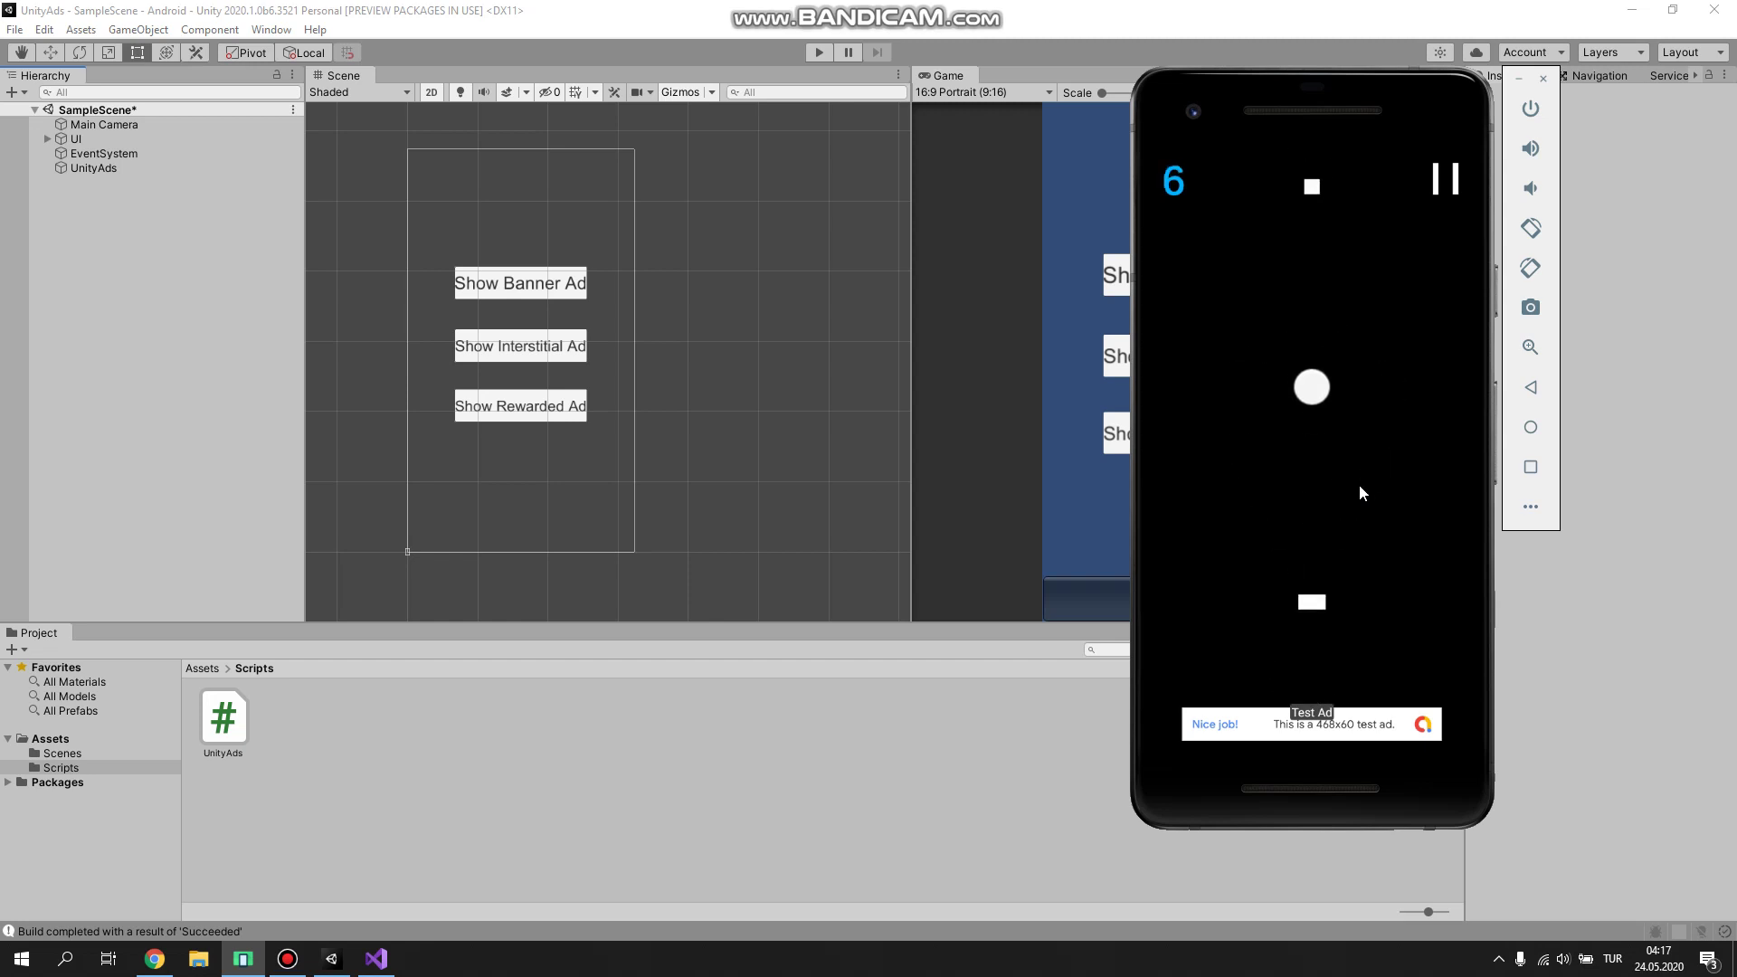
pyautogui.click(1359, 487)
pyautogui.click(1359, 487)
pyautogui.click(1358, 491)
pyautogui.click(1359, 493)
pyautogui.click(1359, 494)
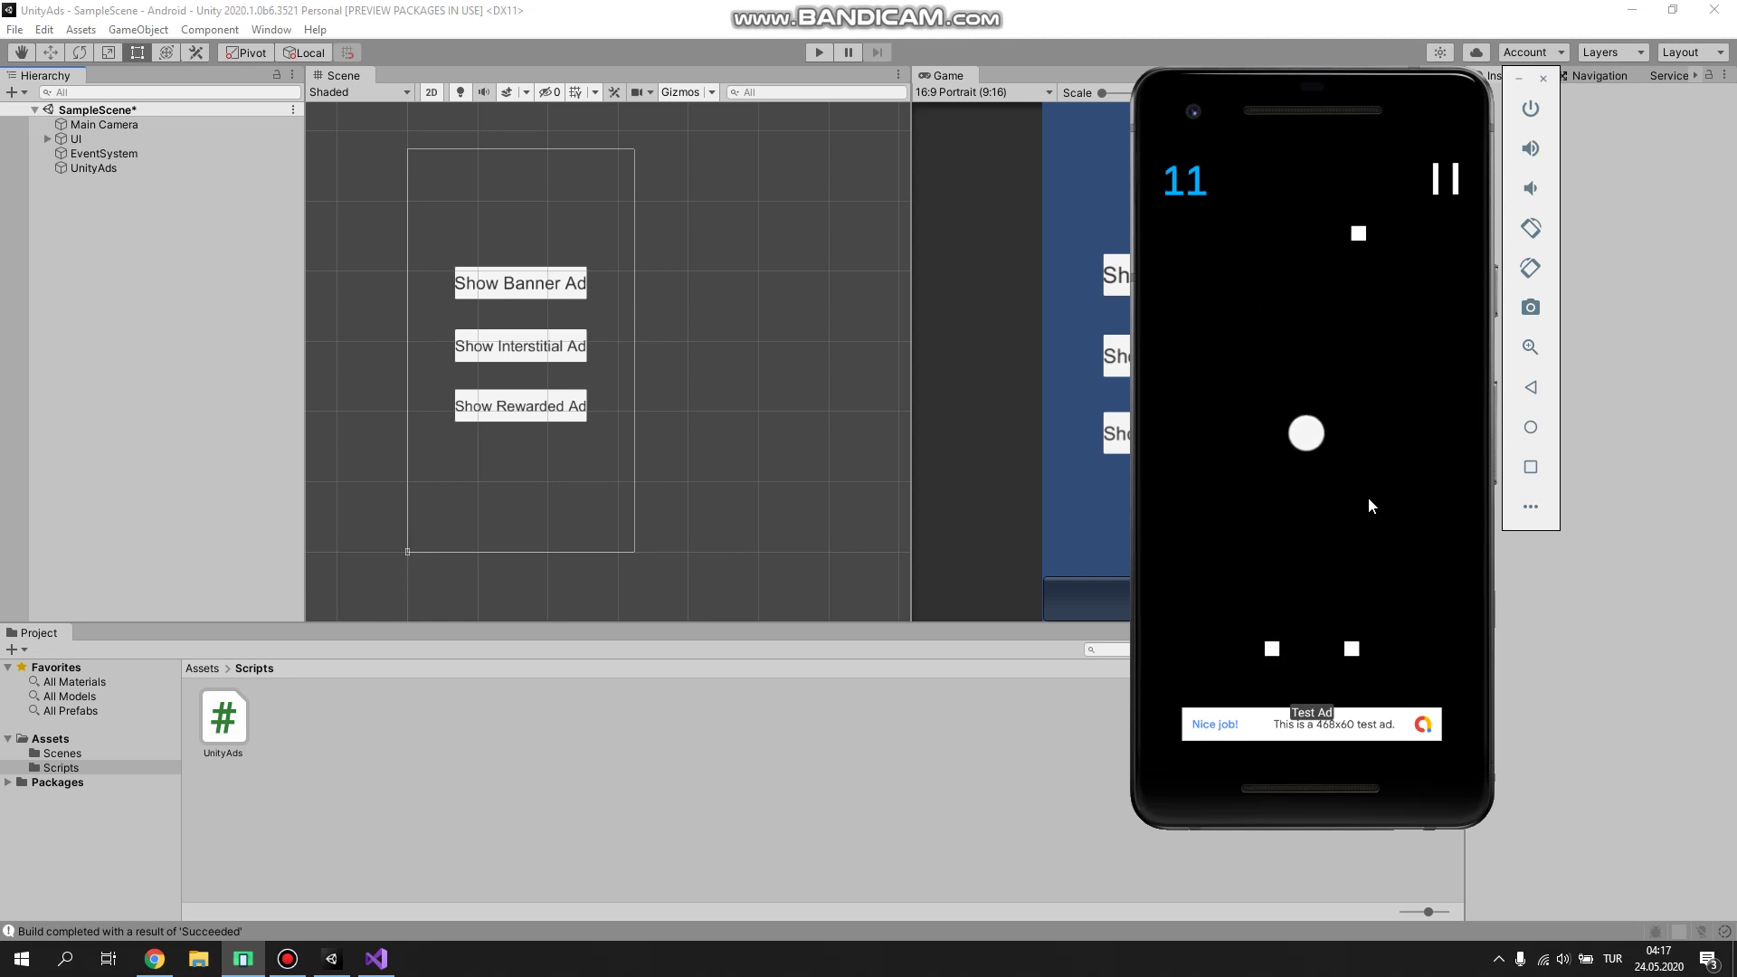
pyautogui.click(1371, 497)
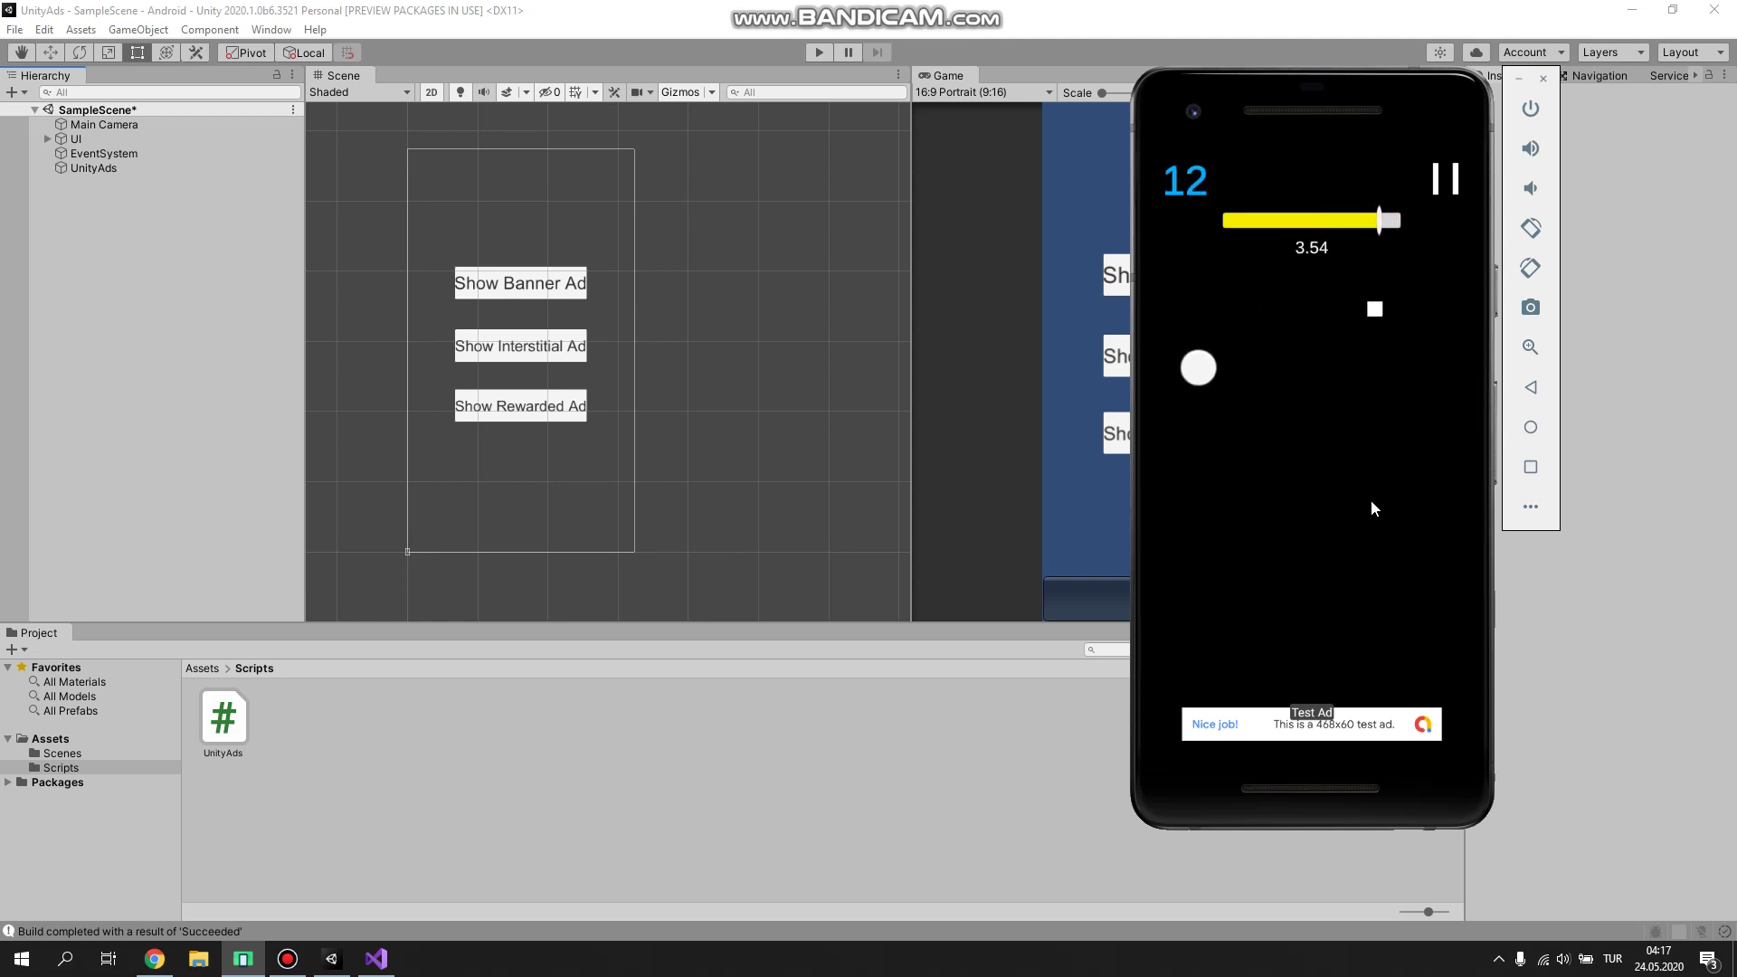
pyautogui.click(1372, 512)
pyautogui.click(1375, 517)
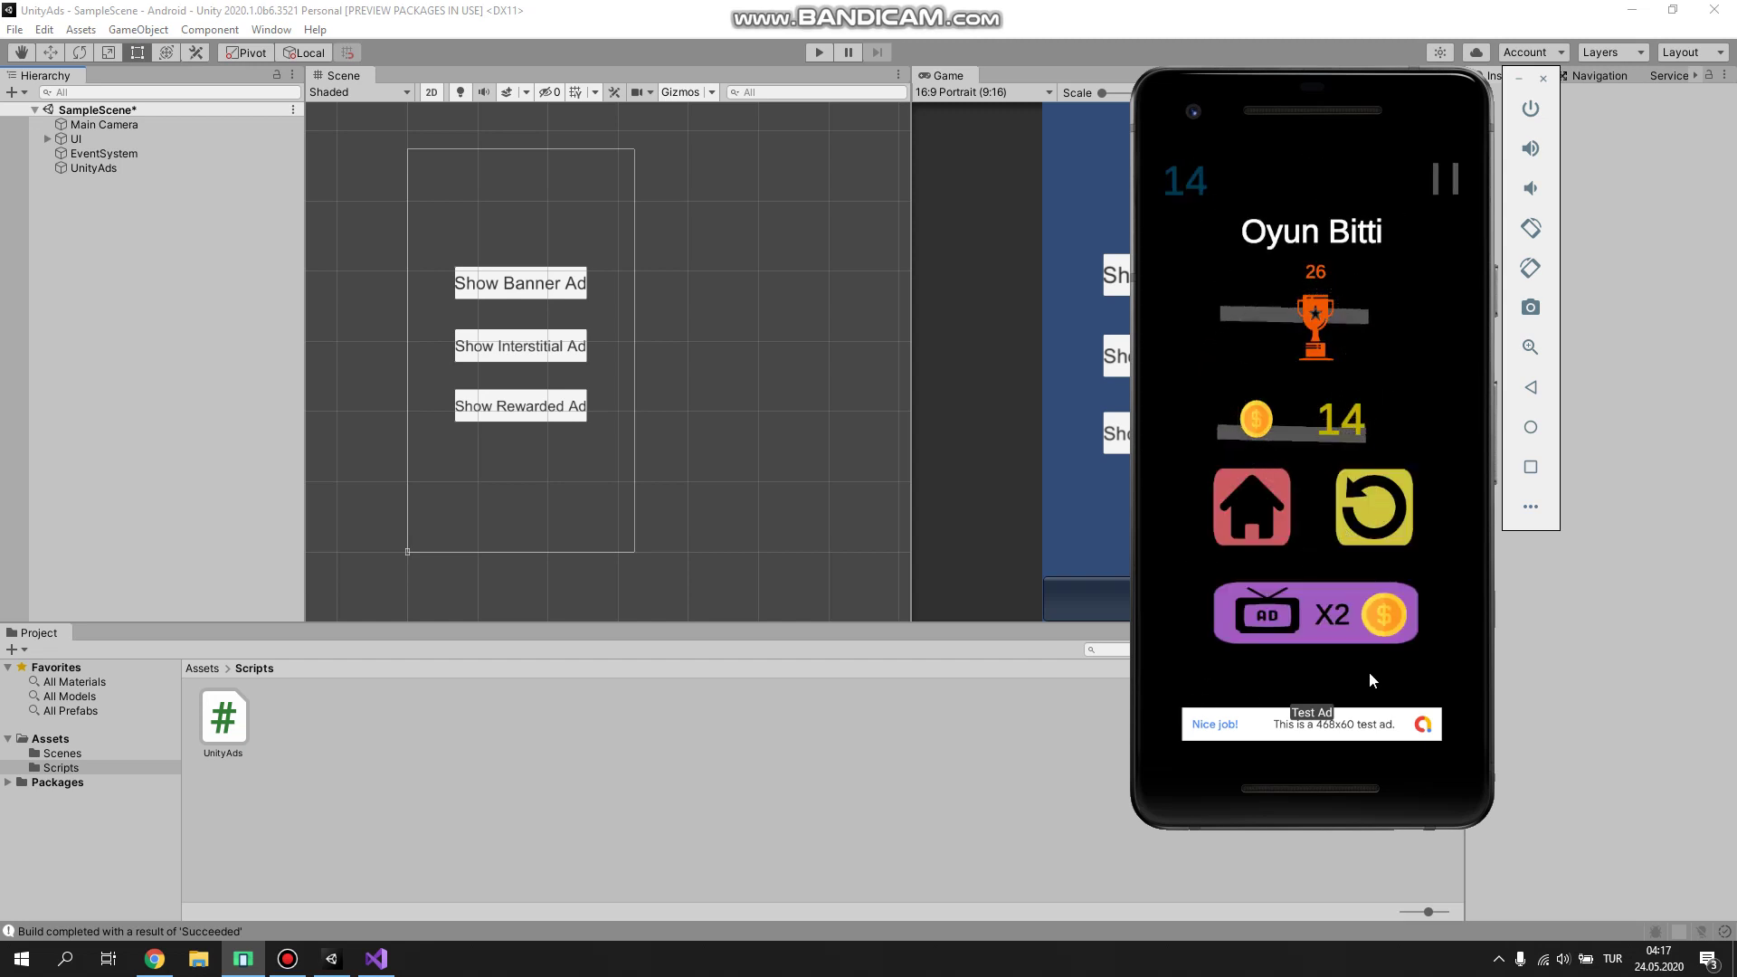
# Step: Go back to the Math Space main menu showing 1939 coins and stop the Bandicam recording
pyautogui.click(1261, 526)
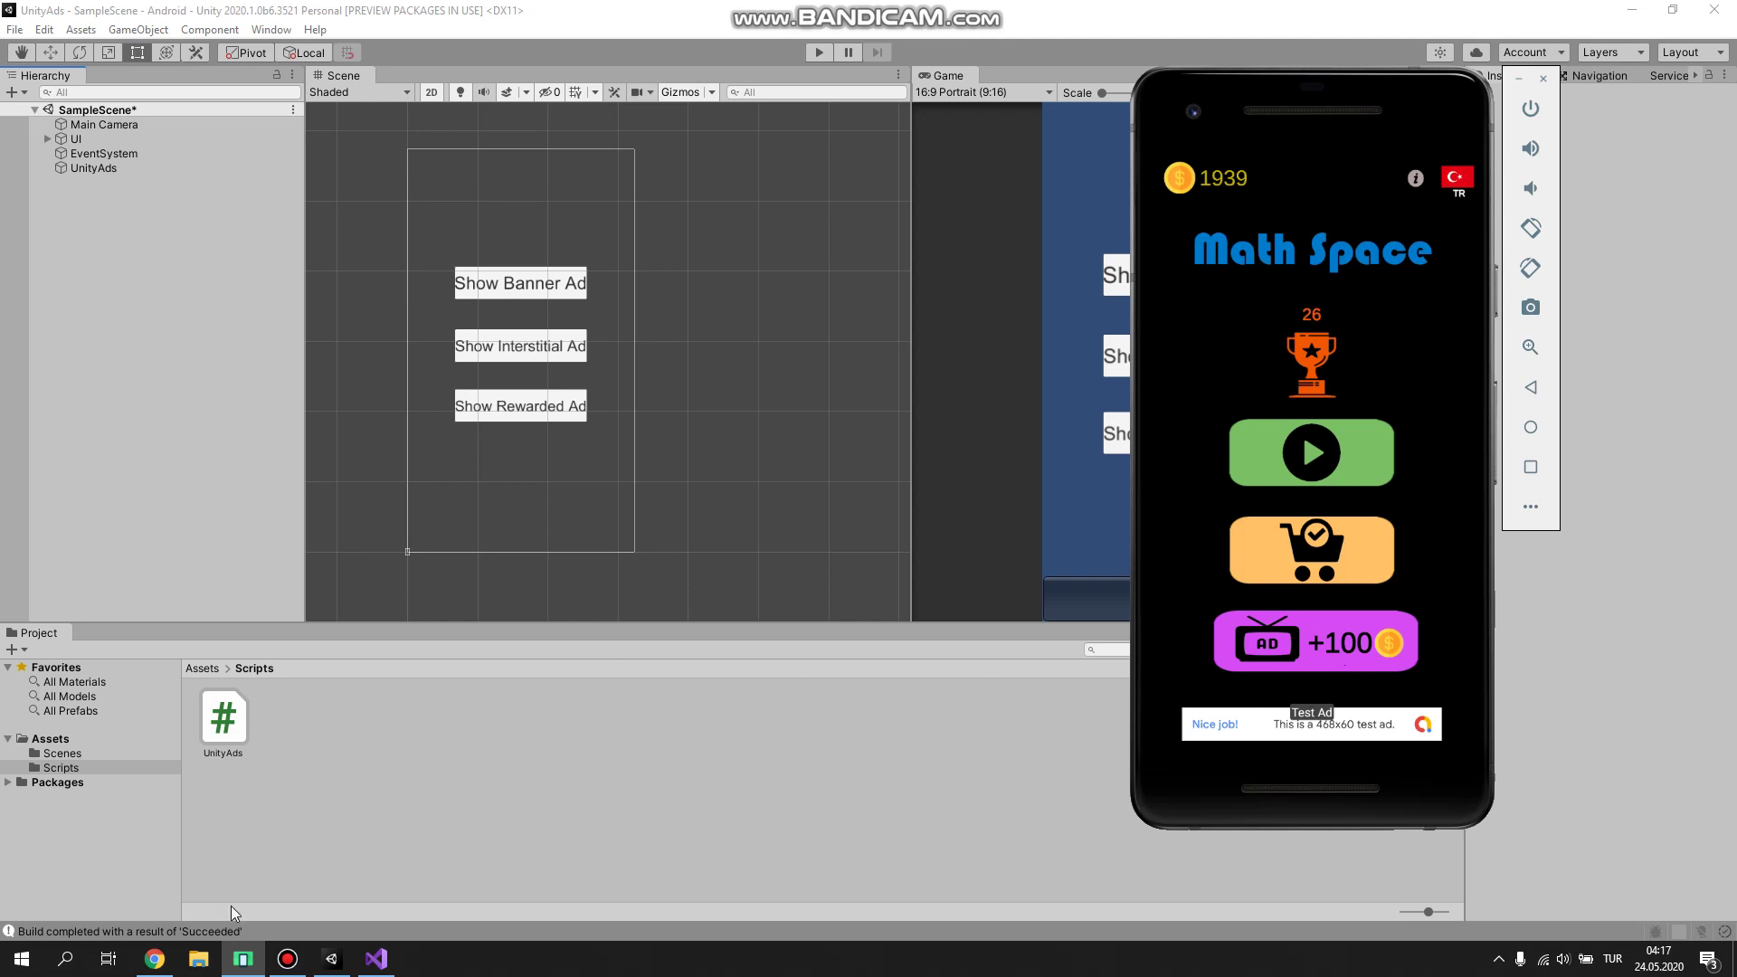
pyautogui.click(288, 958)
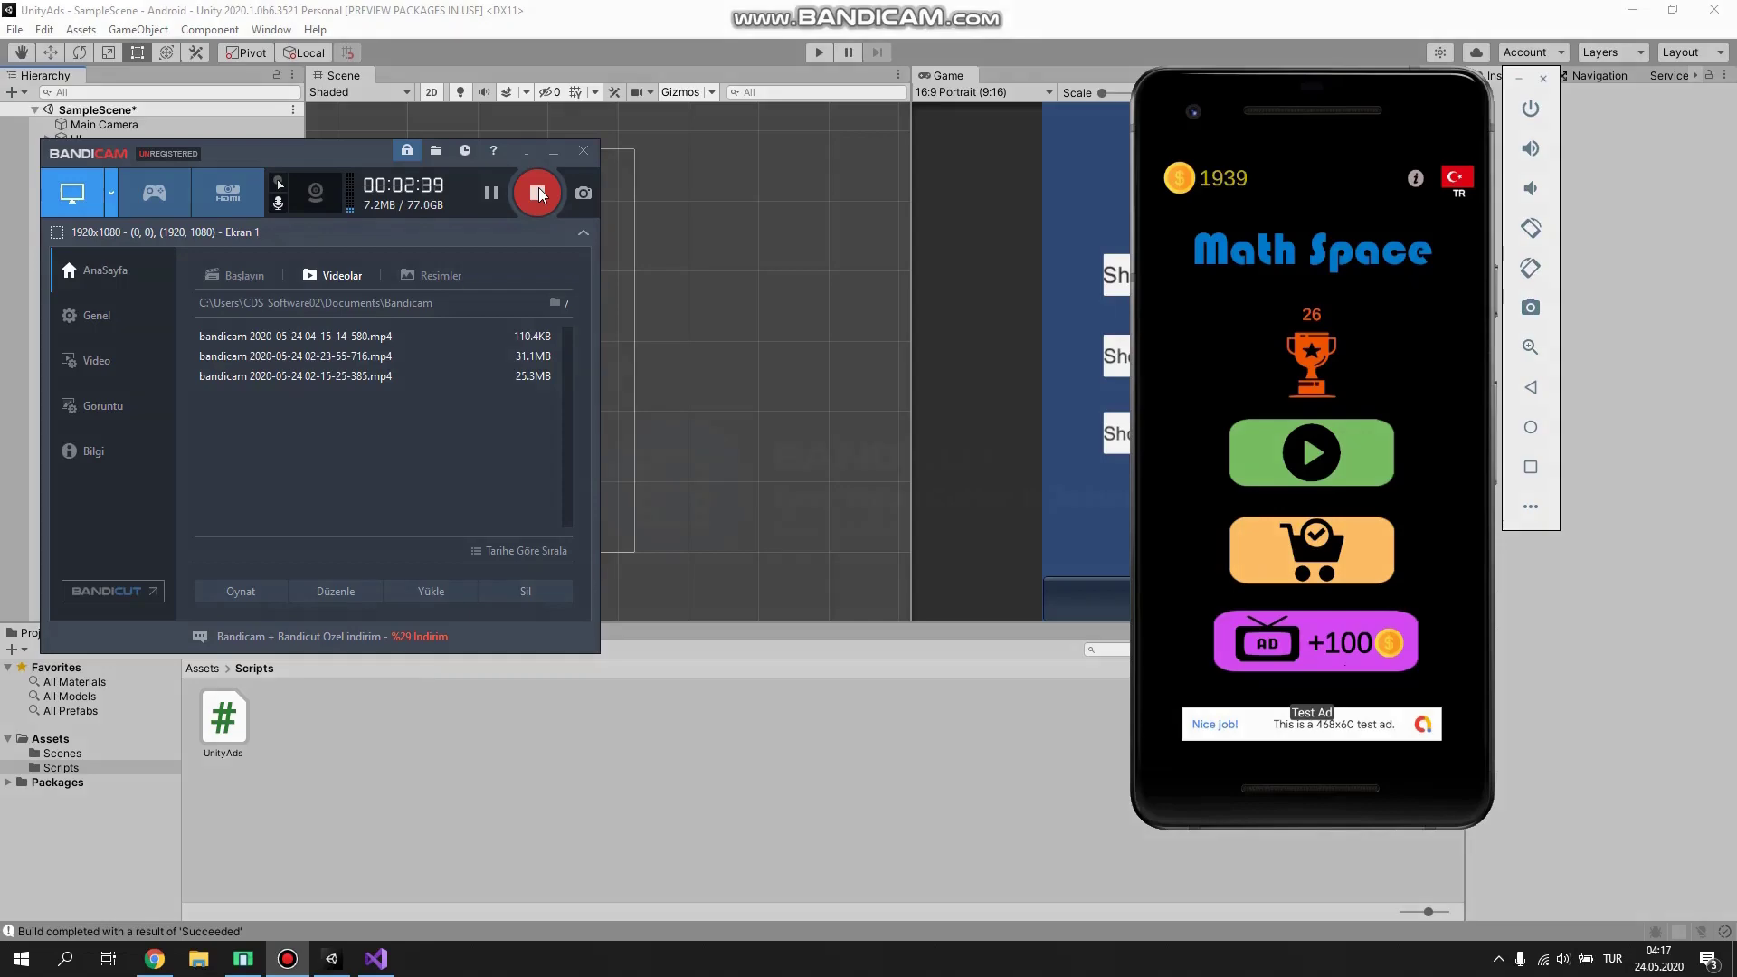
pyautogui.click(540, 193)
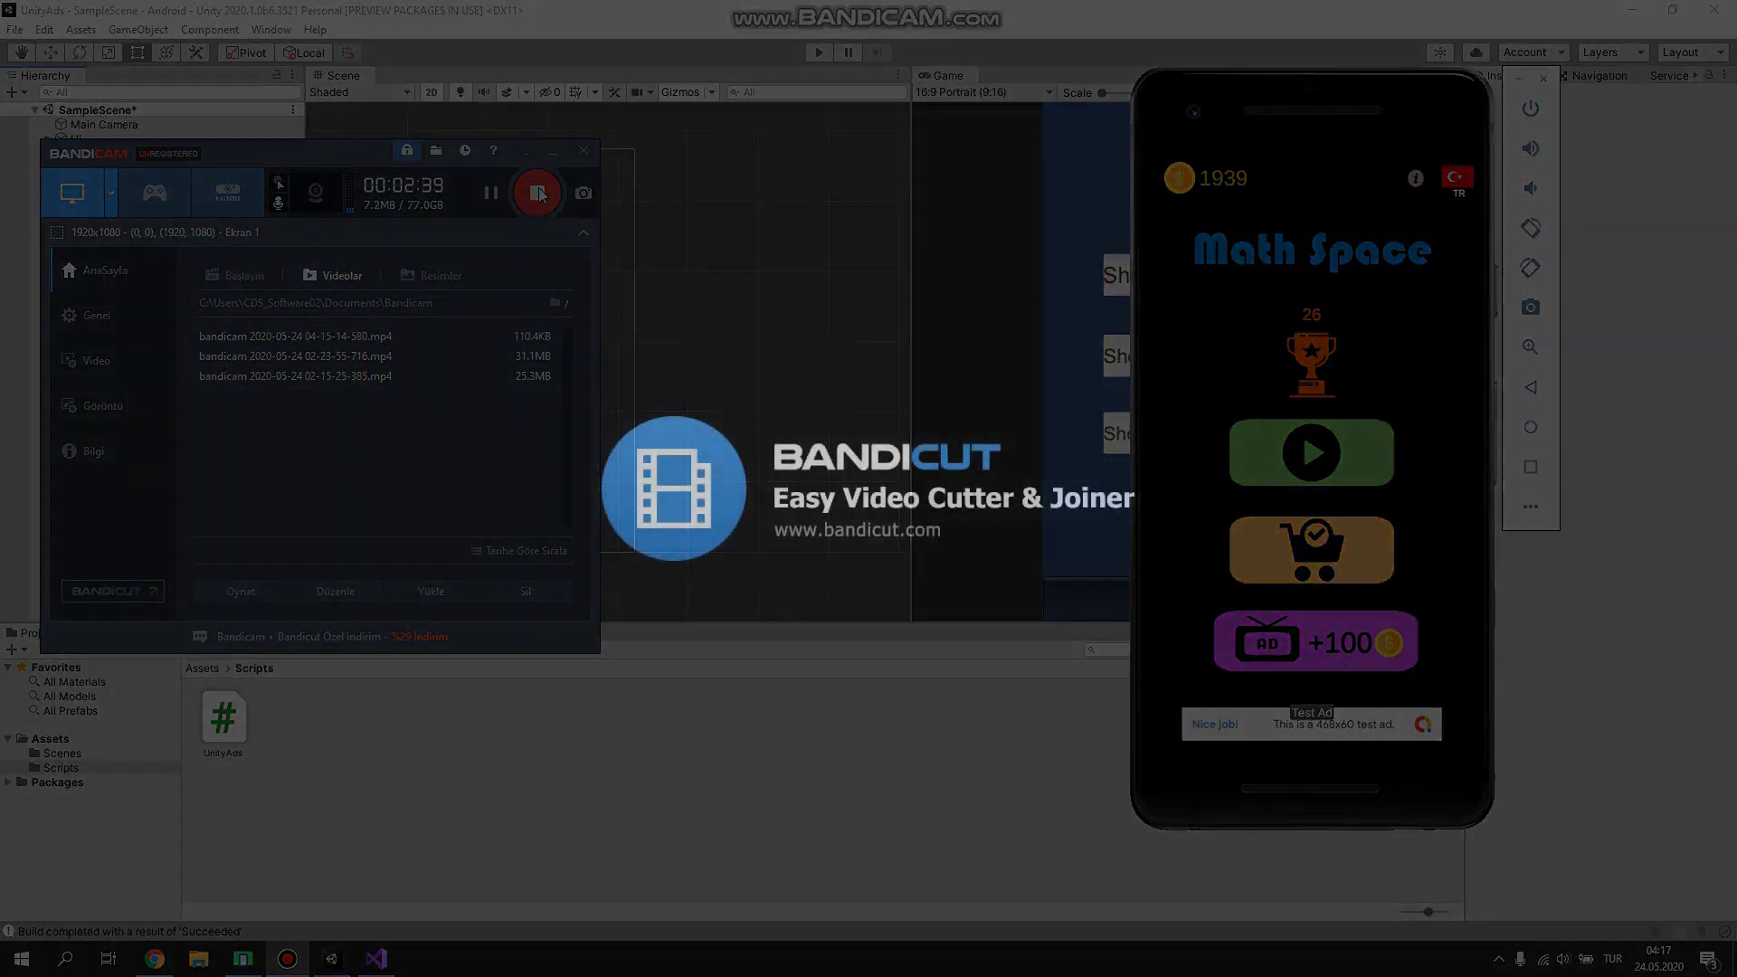